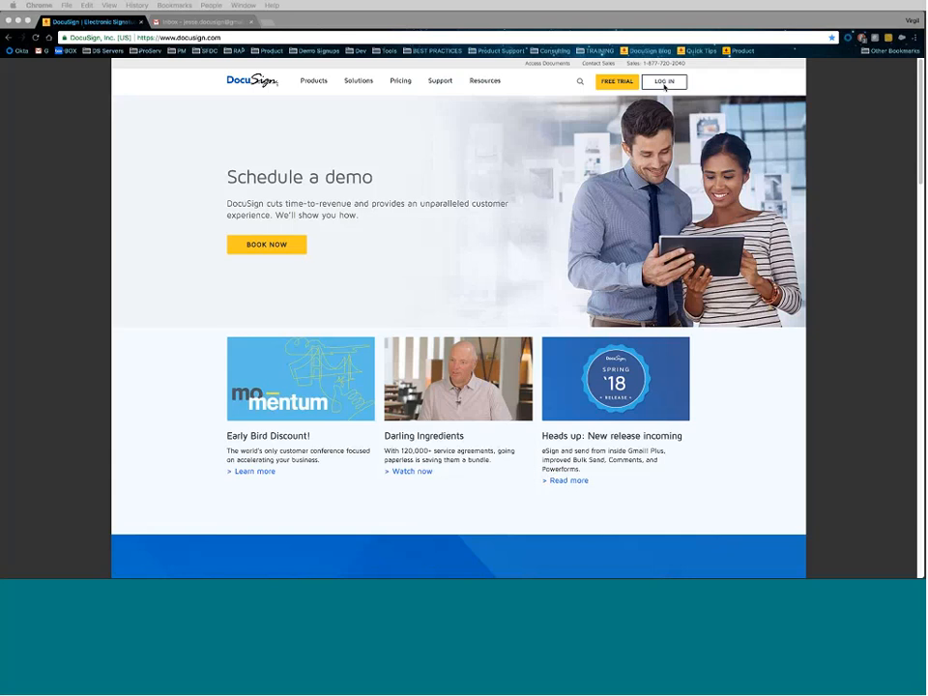
- Go to the Developer Center from the Solutions menu on docusign.com
left_click(694, 87)
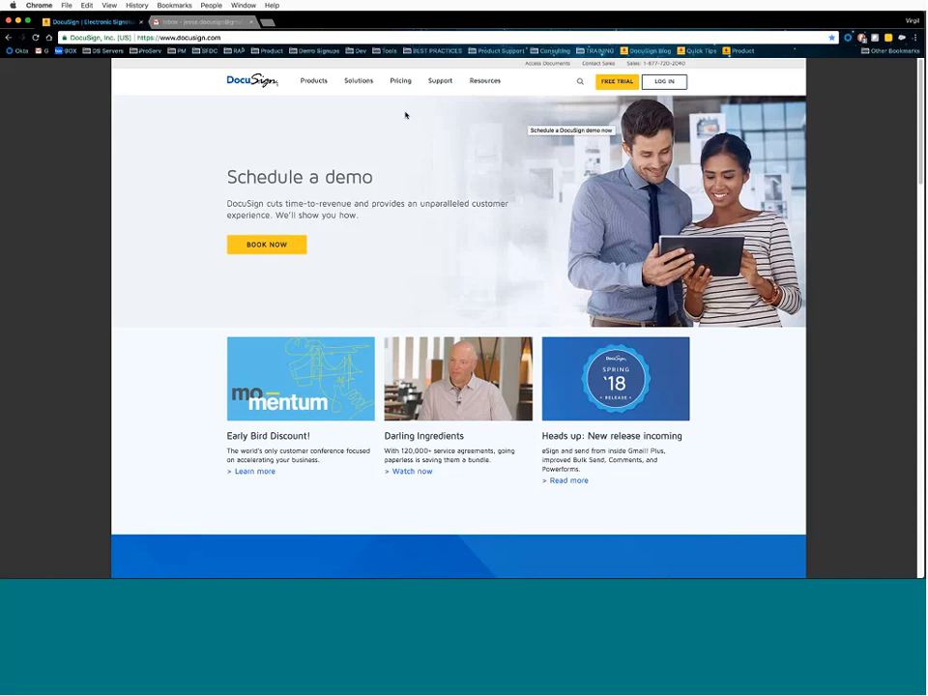
mouse_move(364, 85)
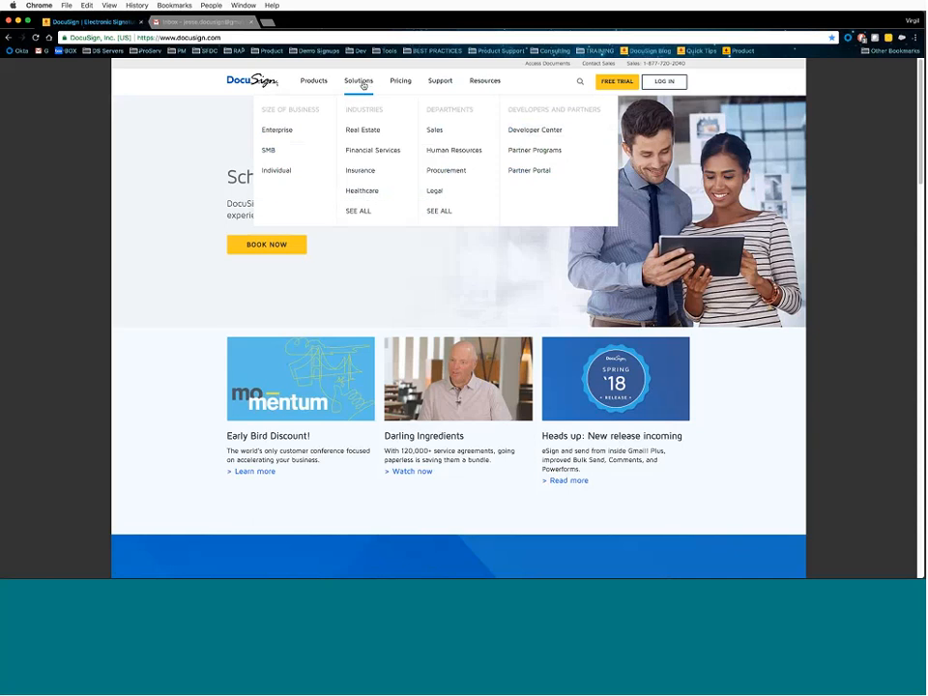
left_click(537, 135)
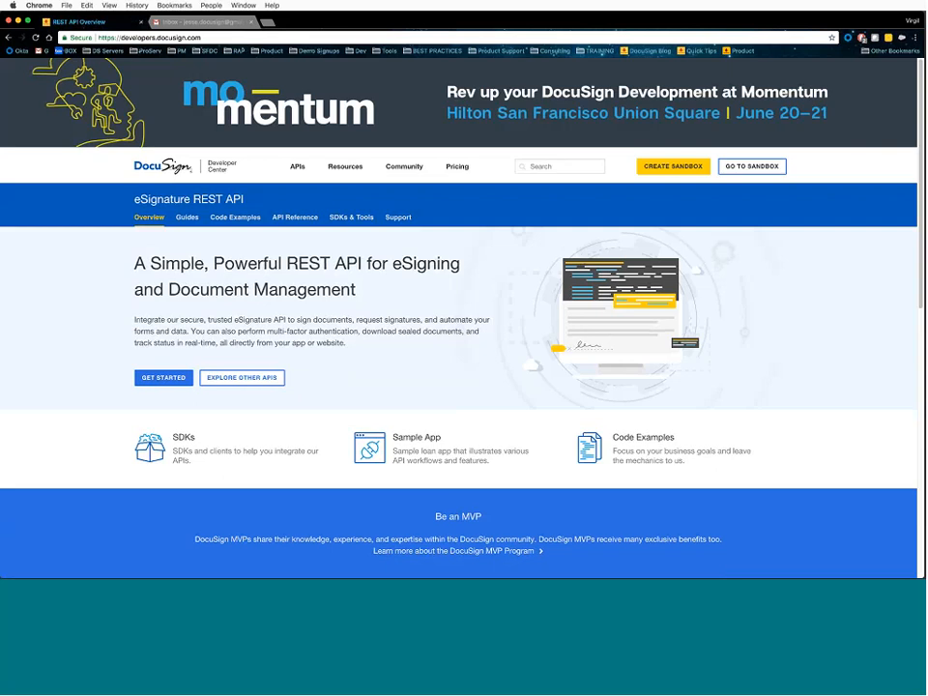
- Log in to the developer sandbox with the pre-filled account e-mail and saved password
left_click(750, 166)
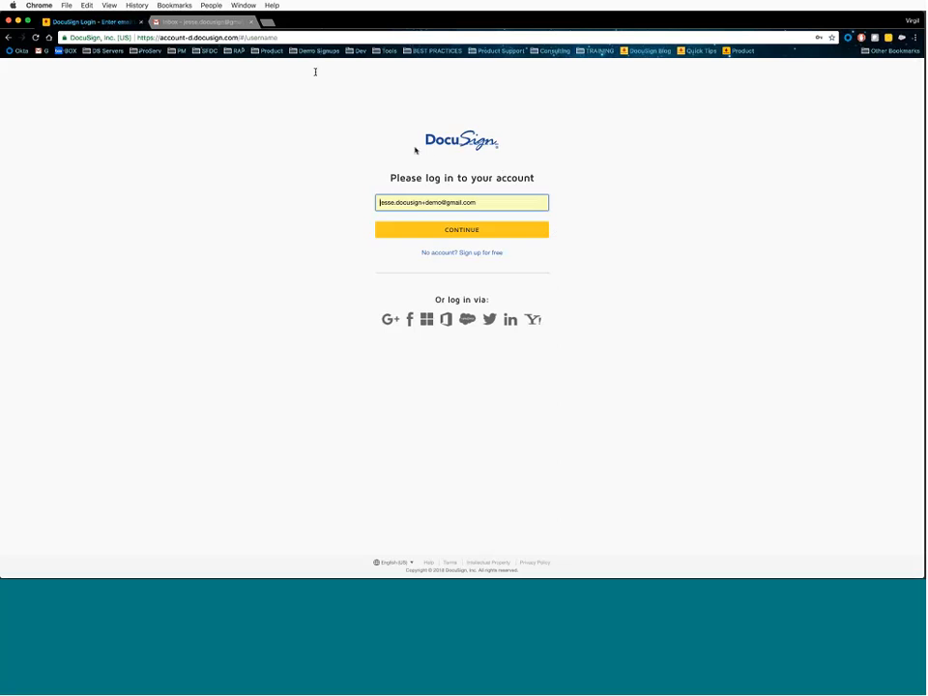
left_click(461, 228)
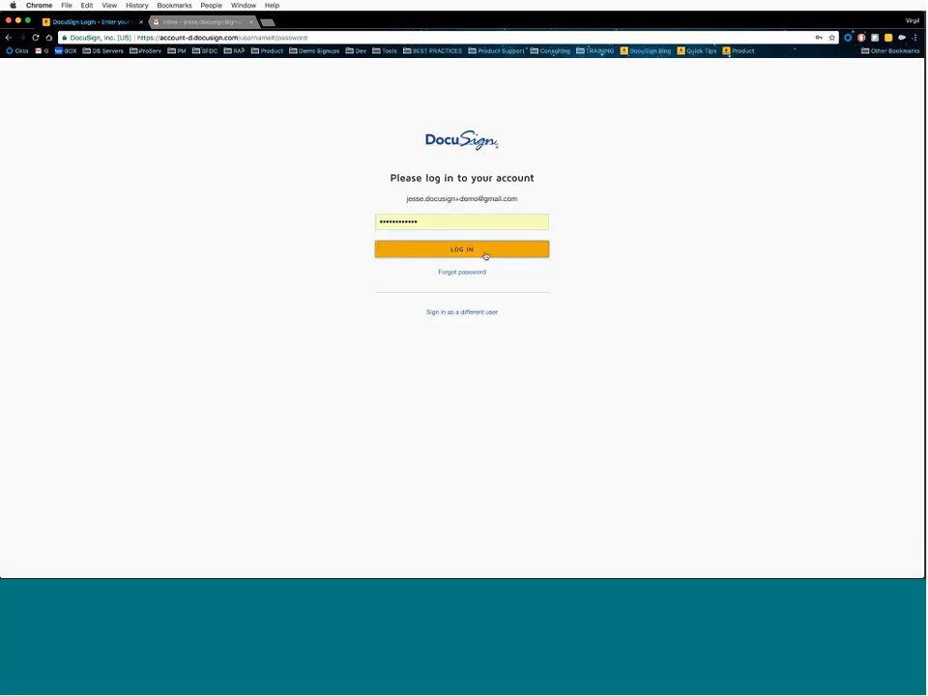
left_click(485, 253)
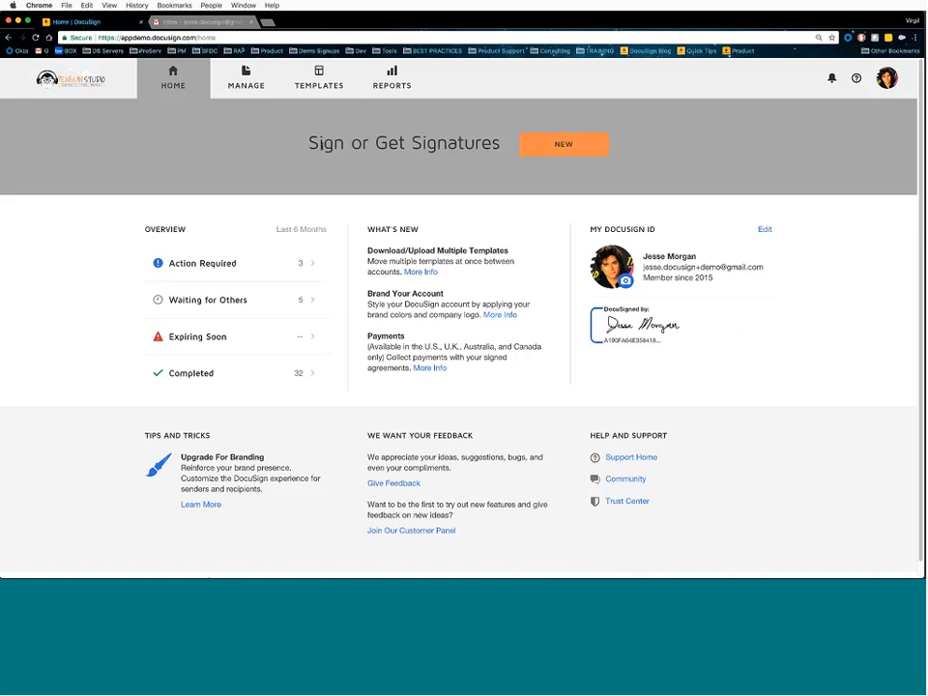
- Check the NEW menu options, then switch to the Templates tab
left_click(551, 143)
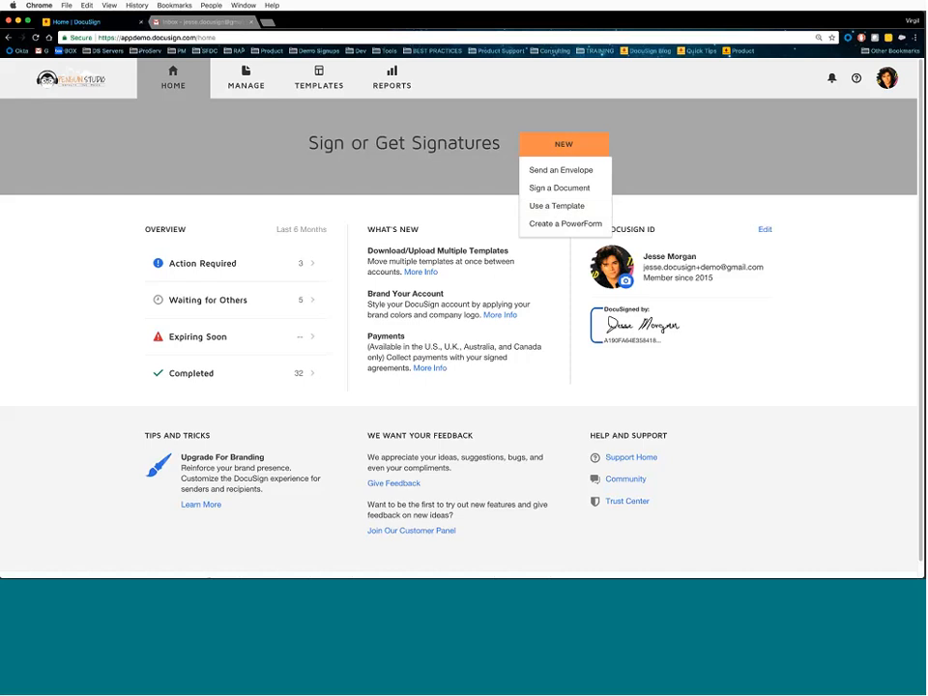
left_click(312, 87)
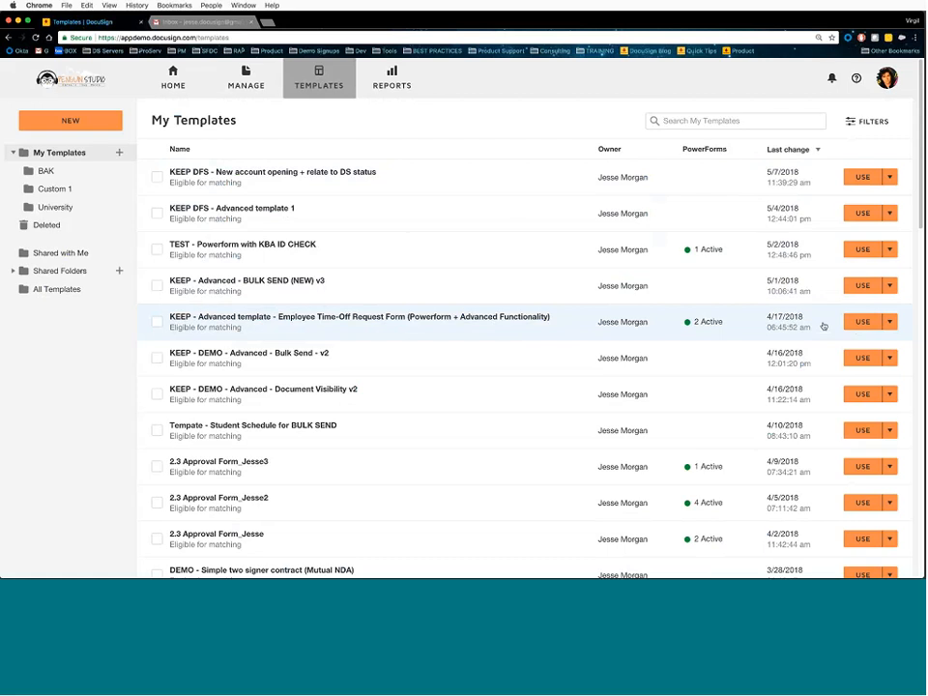
- Use the Employee Time-Off Request Form template and switch to Advanced Edit
left_click(861, 323)
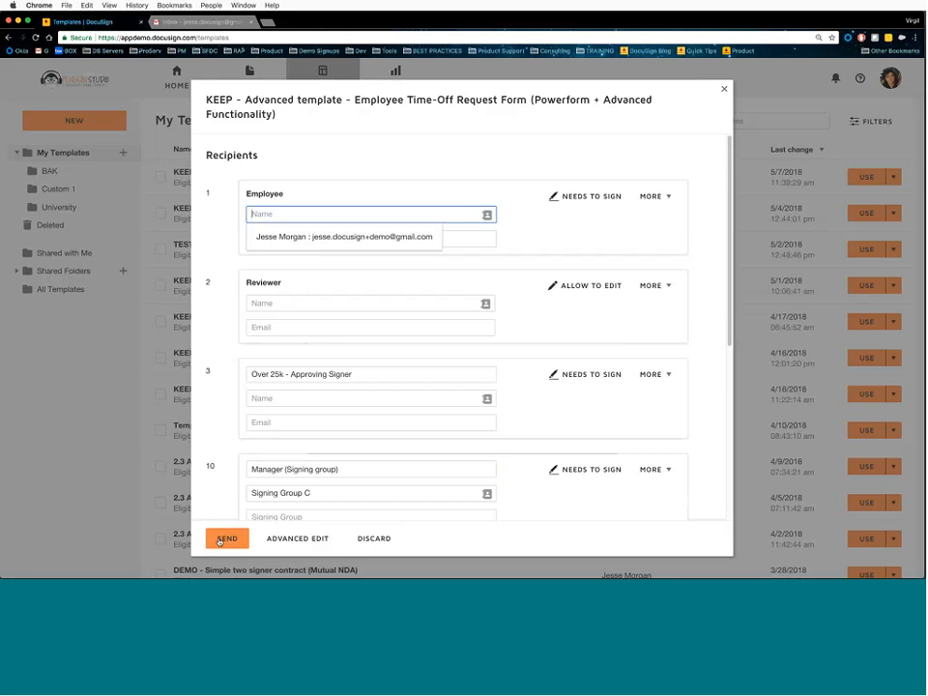
left_click(287, 540)
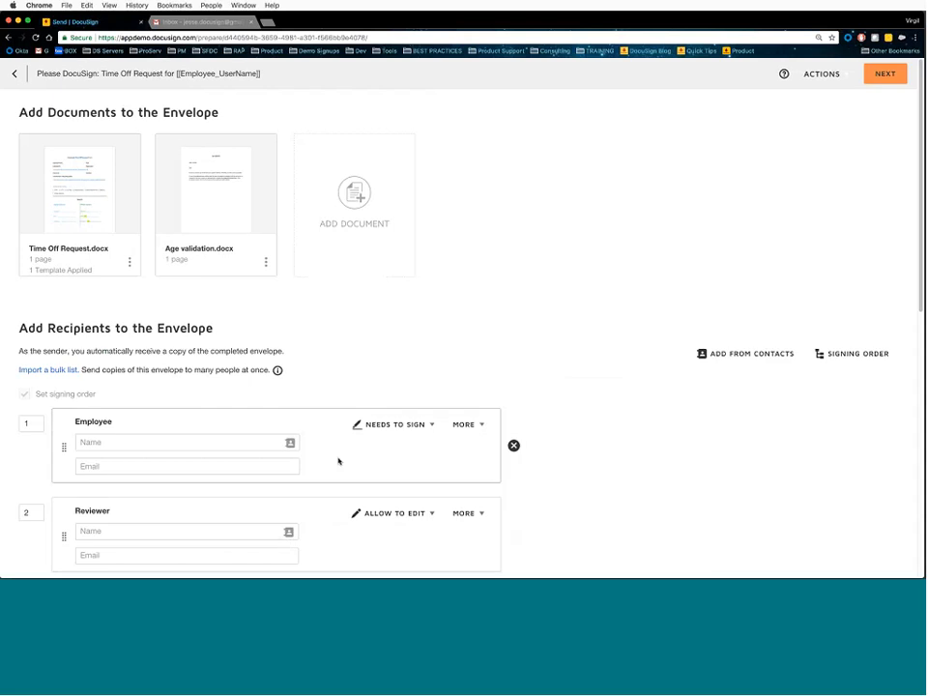
- Preview the Time Off Request and Age validation documents, closing each preview
mouse_move(91, 203)
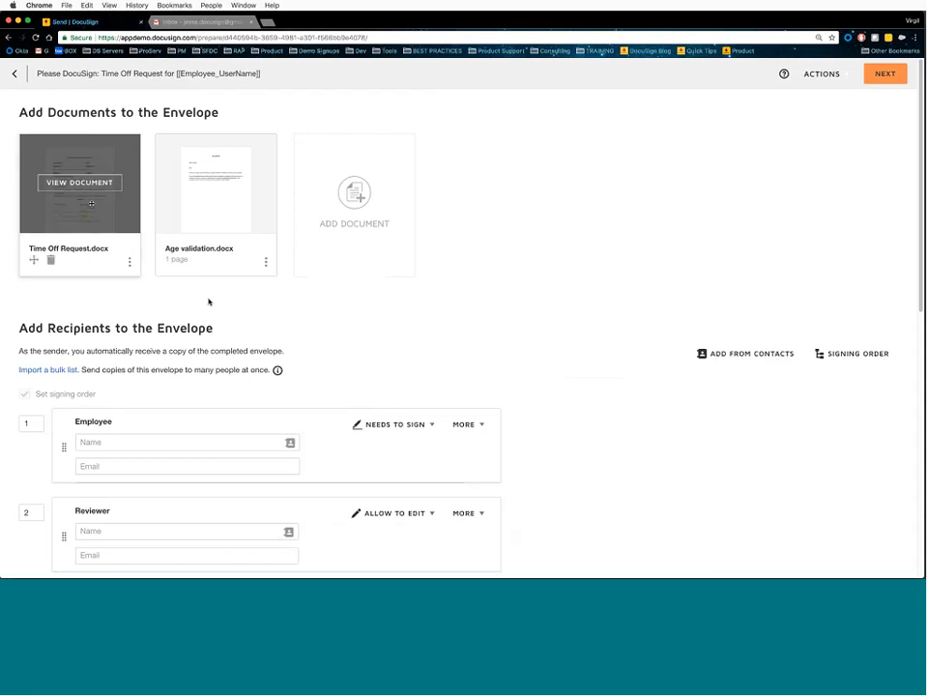
left_click(85, 184)
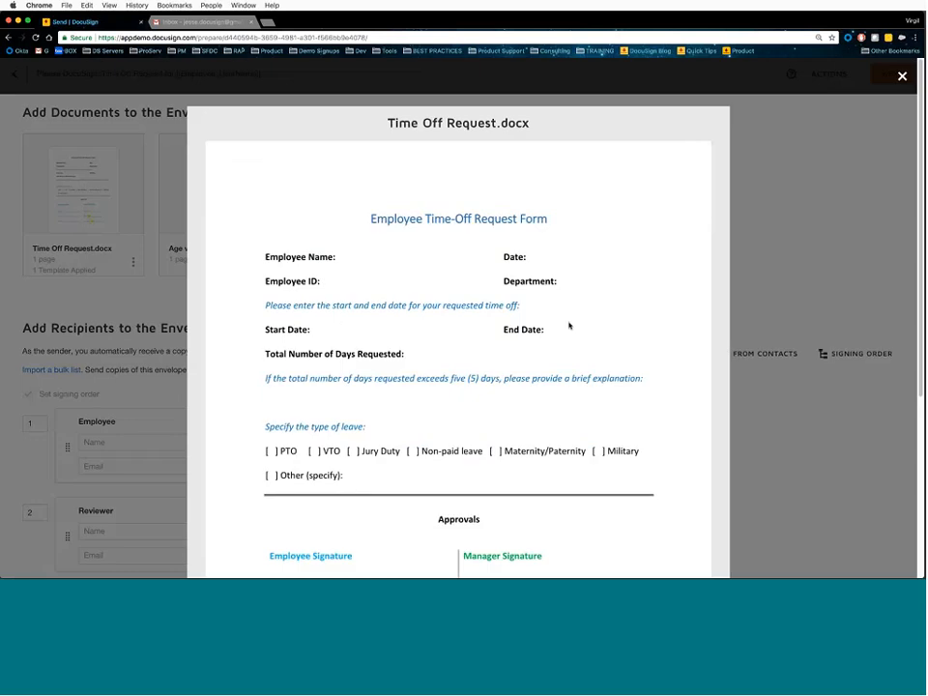
scroll(647, 263, "down", 2)
left_click(748, 229)
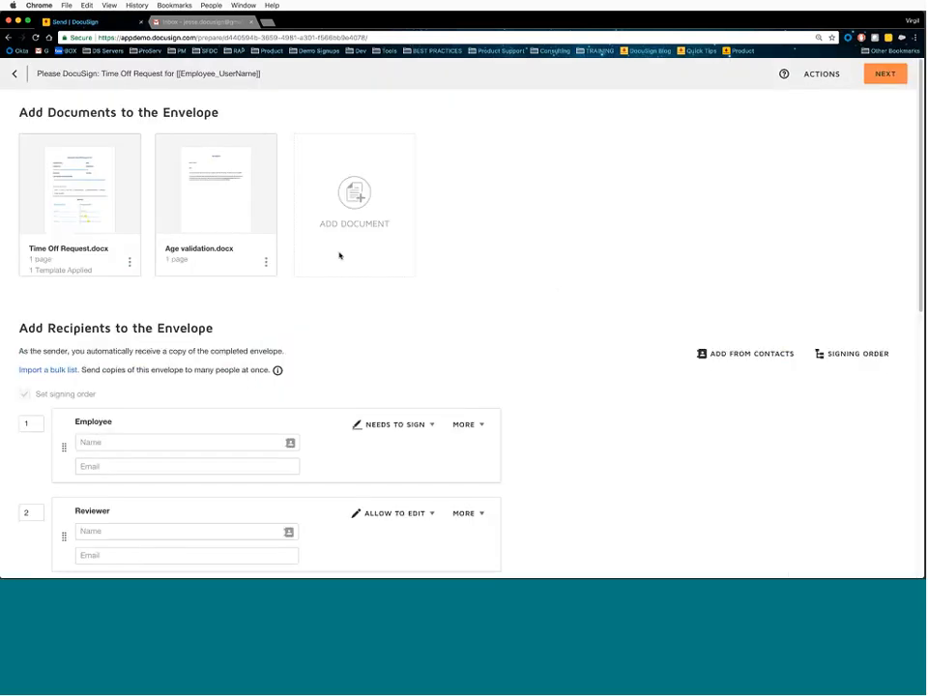
left_click(216, 183)
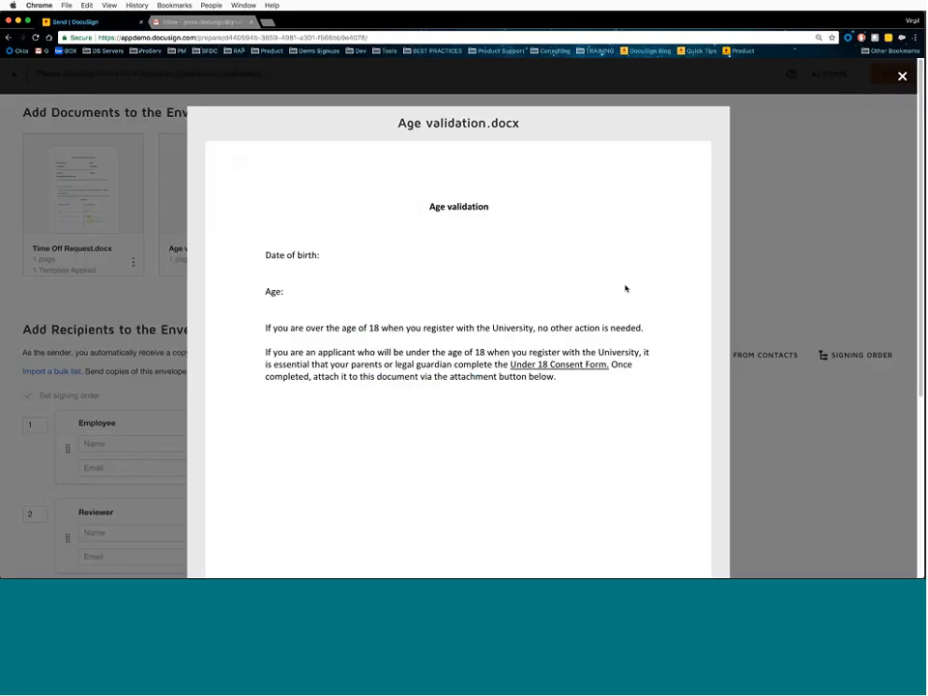
left_click(767, 273)
scroll(556, 346, "down", 4)
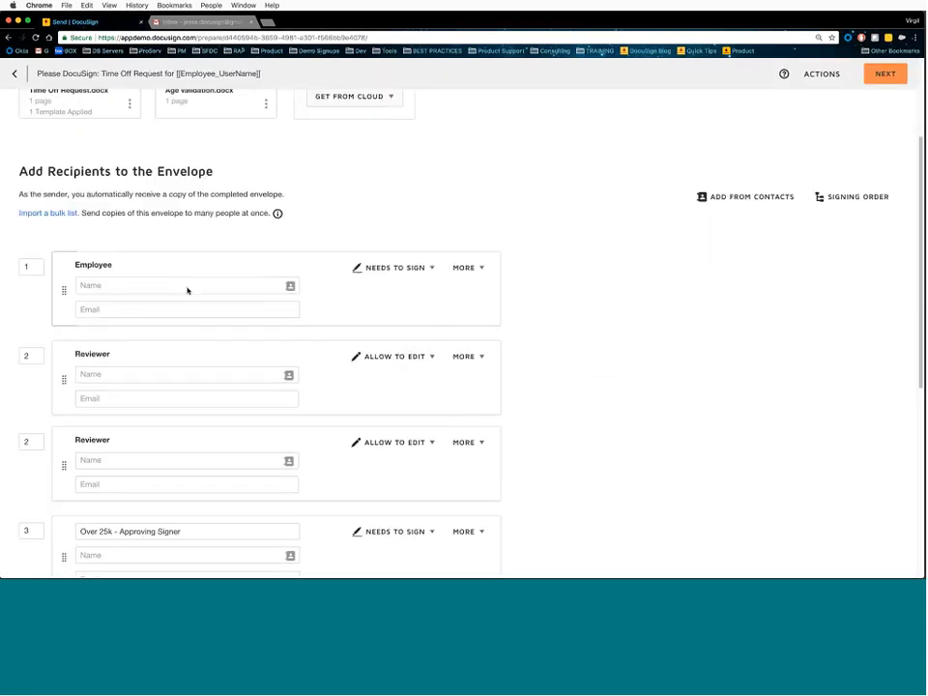
scroll(184, 327, "down", 4)
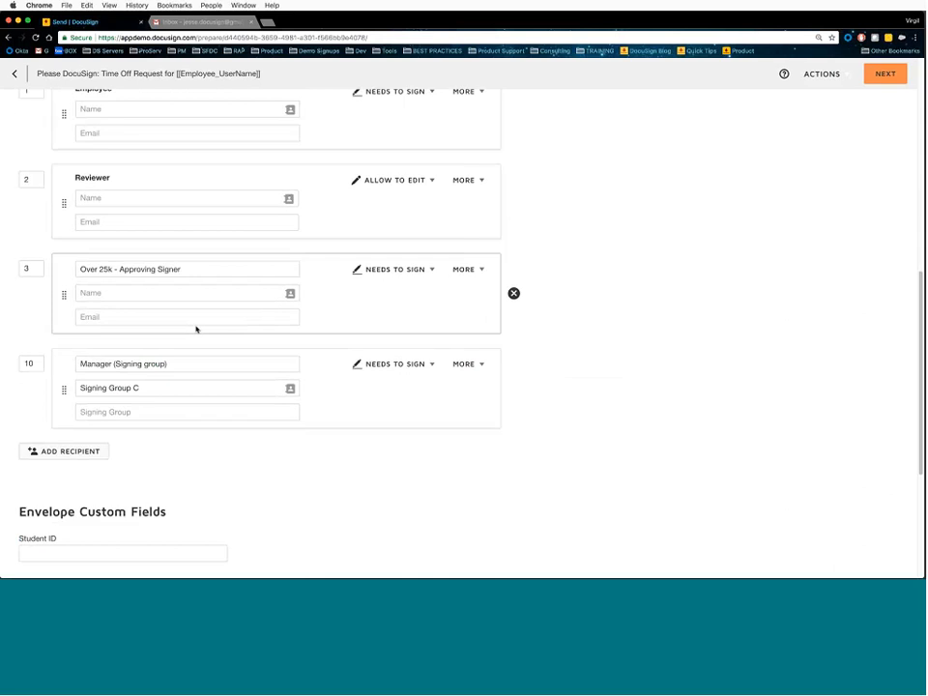
scroll(176, 311, "up", 2)
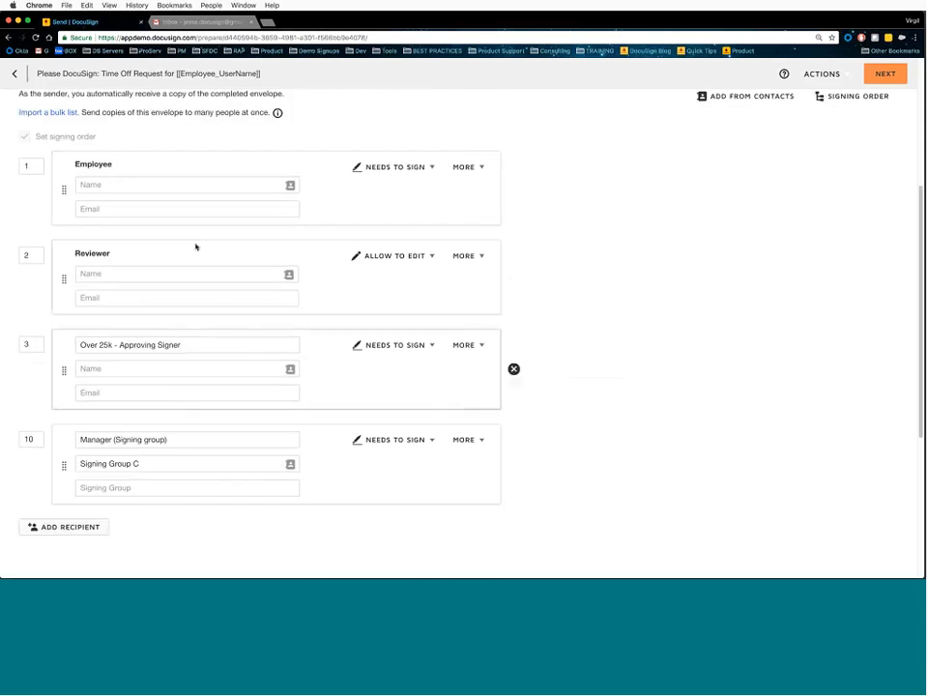
- Fill Employee and Reviewer from contacts, then delete the Over 25k, Reviewer and Manager recipients
left_click(172, 187)
left_click(167, 208)
left_click(150, 278)
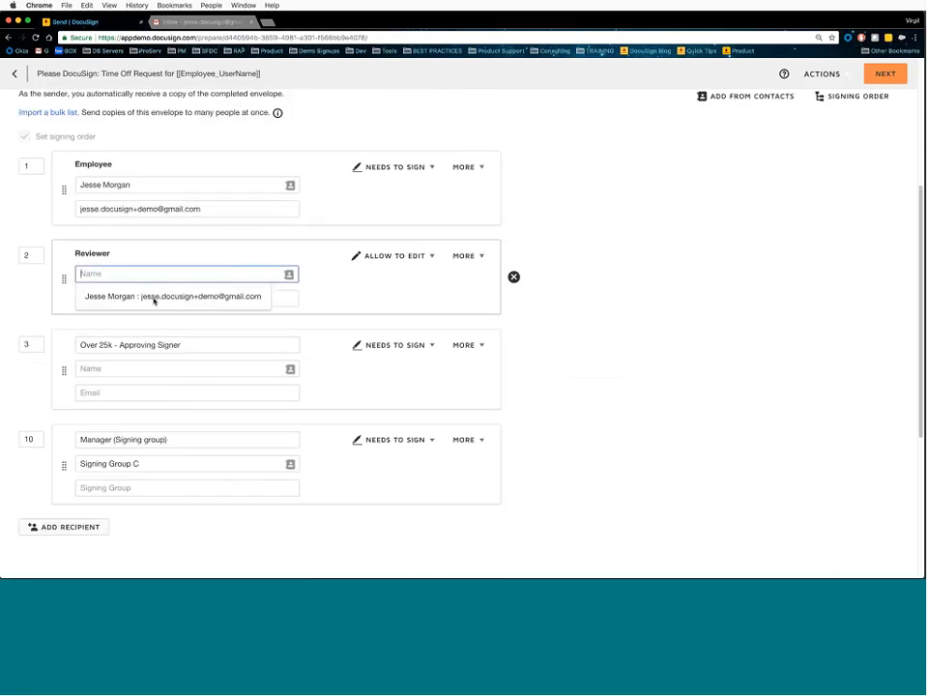
left_click(154, 299)
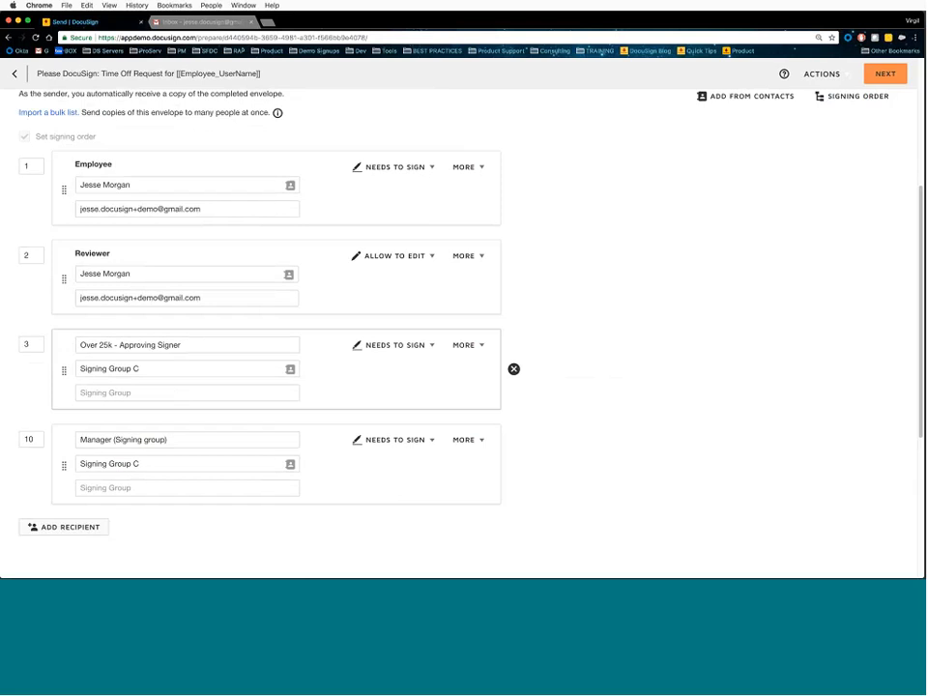
left_click(514, 369)
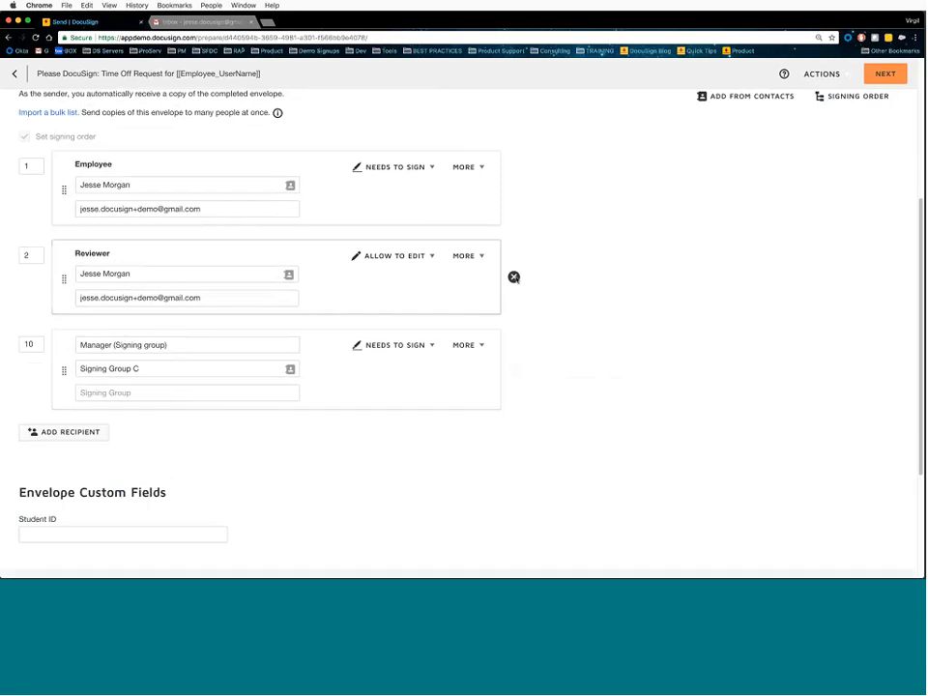
left_click(515, 277)
left_click(516, 277)
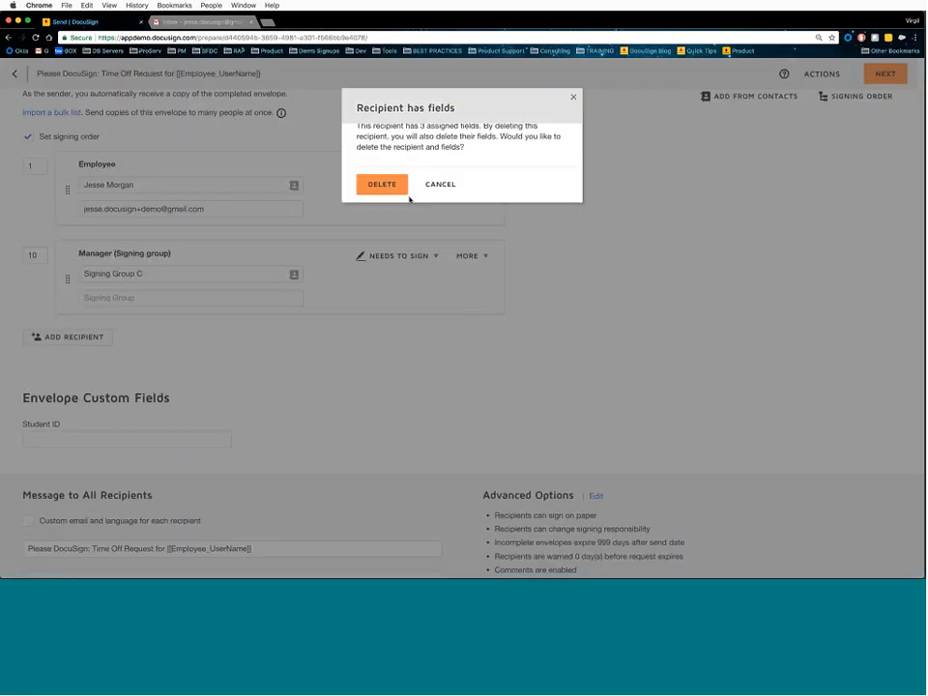
left_click(391, 184)
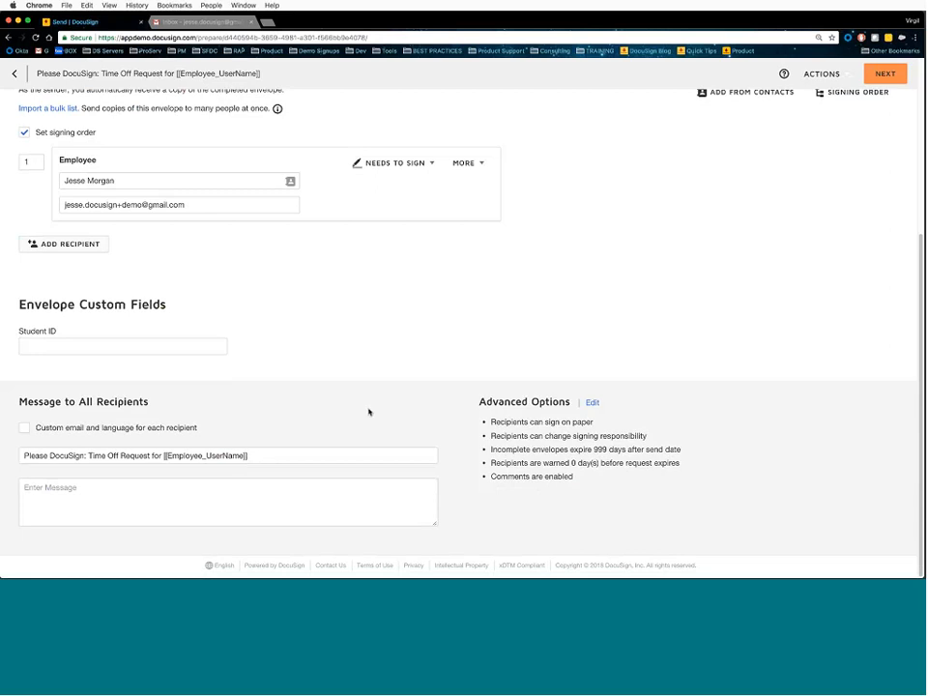
- Move on to the Add Fields editor for the Time-Off Request Form
scroll(456, 358, "up", 5)
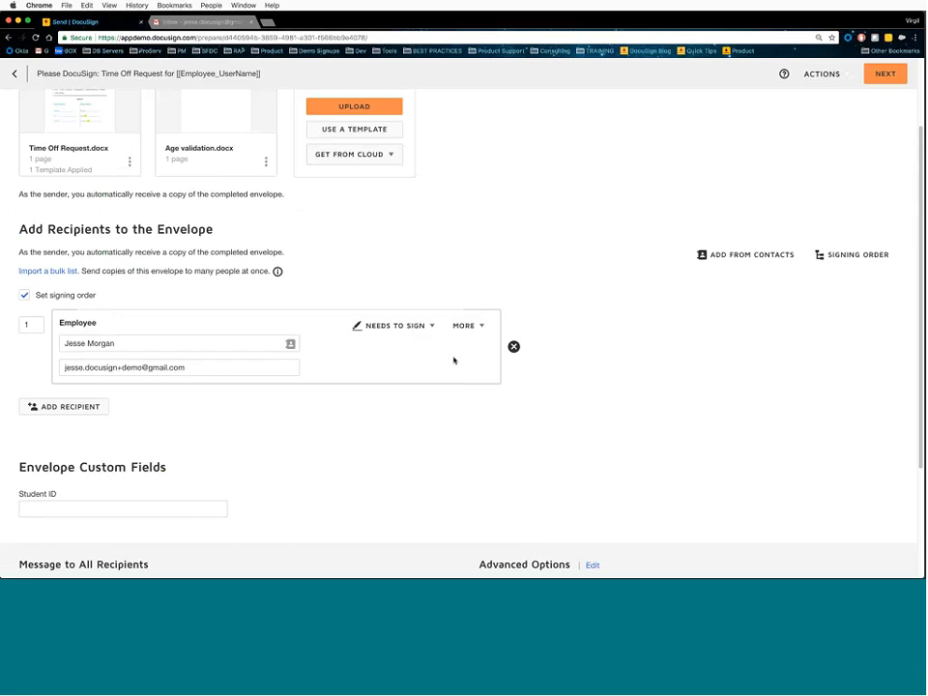
scroll(453, 361, "up", 3)
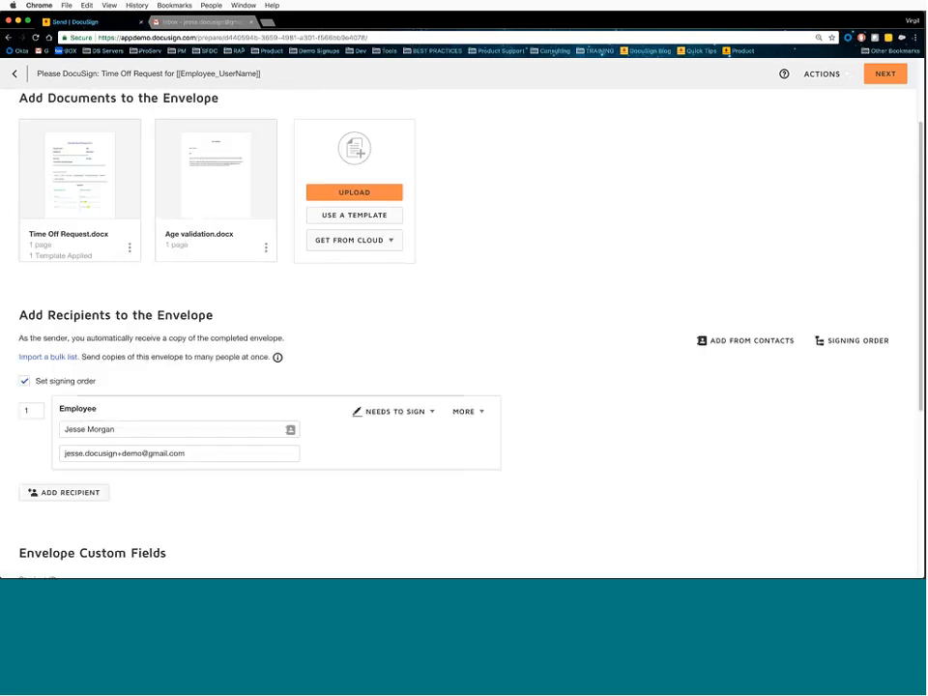
scroll(259, 290, "down", 5)
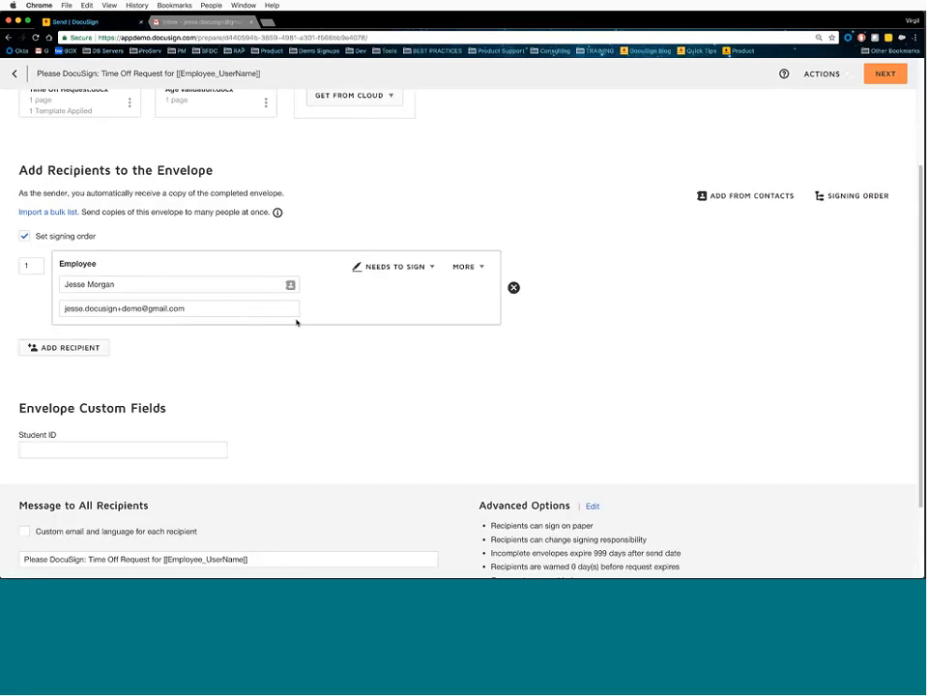
scroll(297, 322, "down", 2)
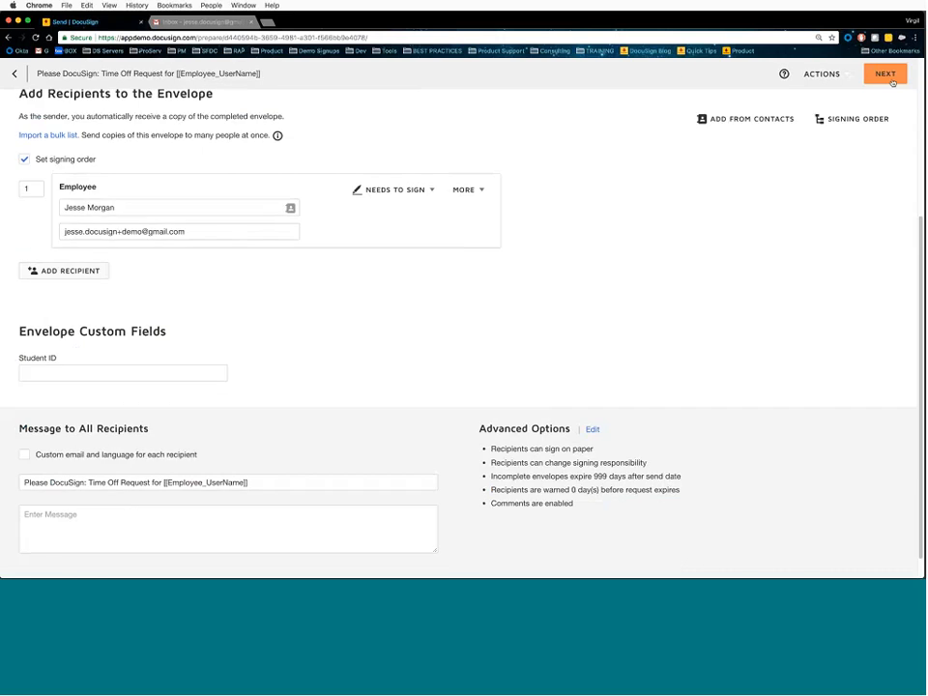
left_click(891, 79)
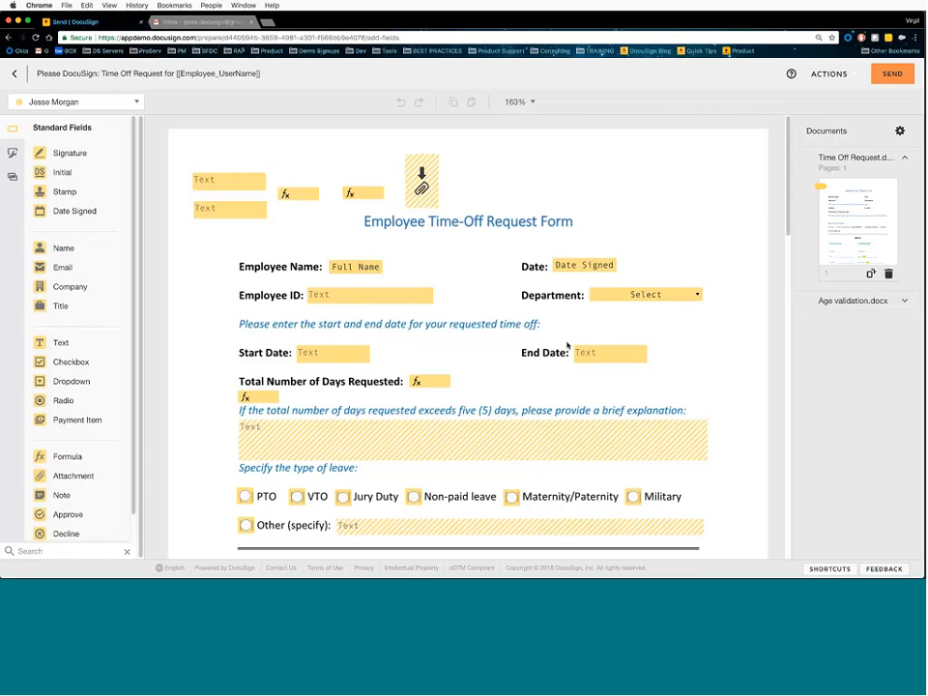
- Review the tagged fields on the form and open the ACTIONS dropdown
scroll(567, 349, "down", 1)
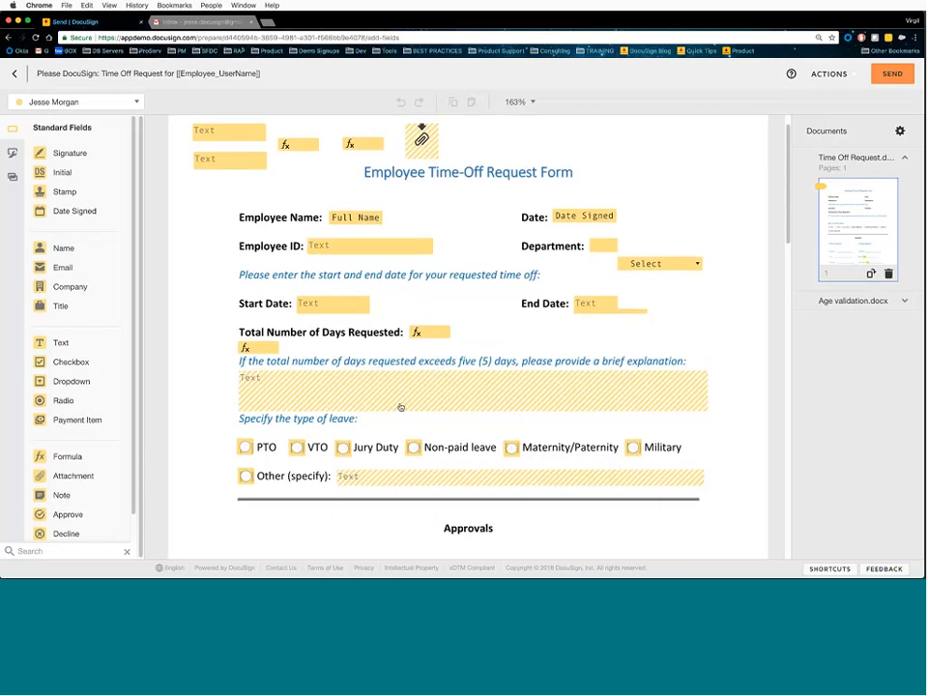
scroll(401, 407, "up", 1)
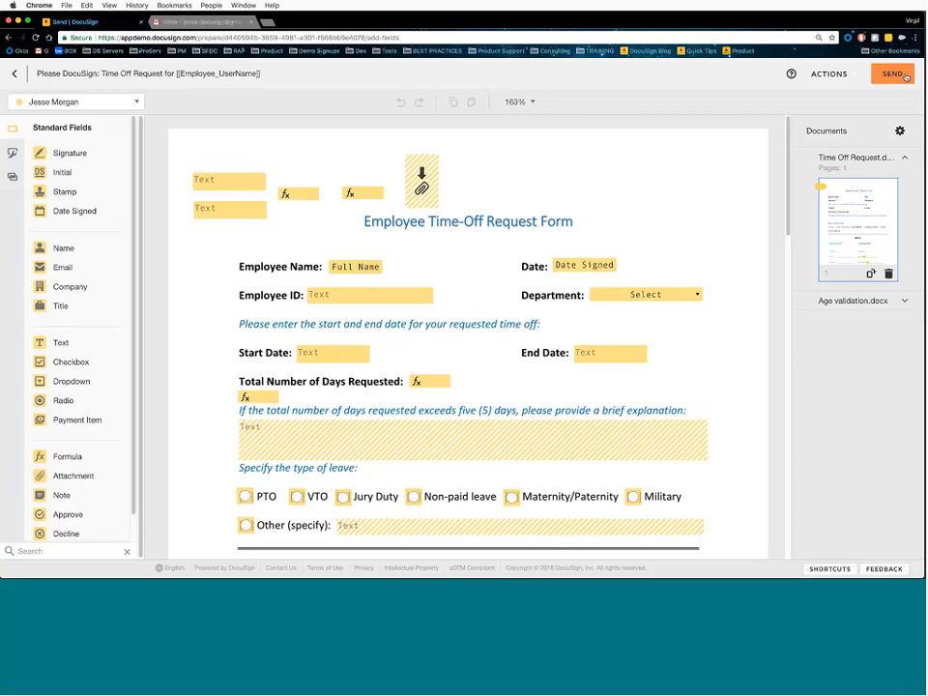
left_click(838, 75)
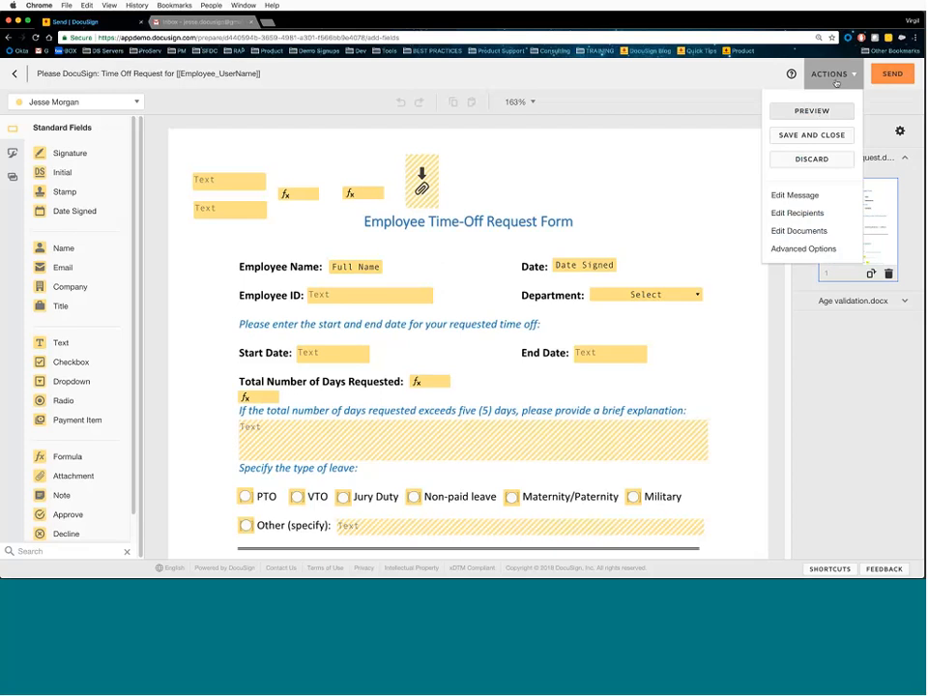
- Discard the Time-Off draft envelope and start a new one with Send an Envelope
left_click(814, 158)
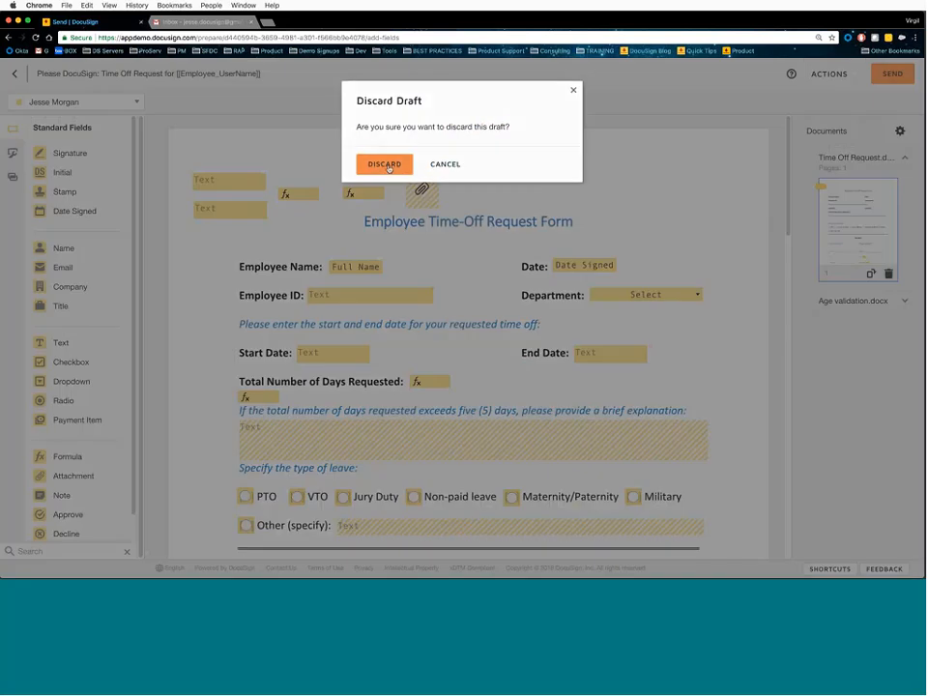
left_click(386, 165)
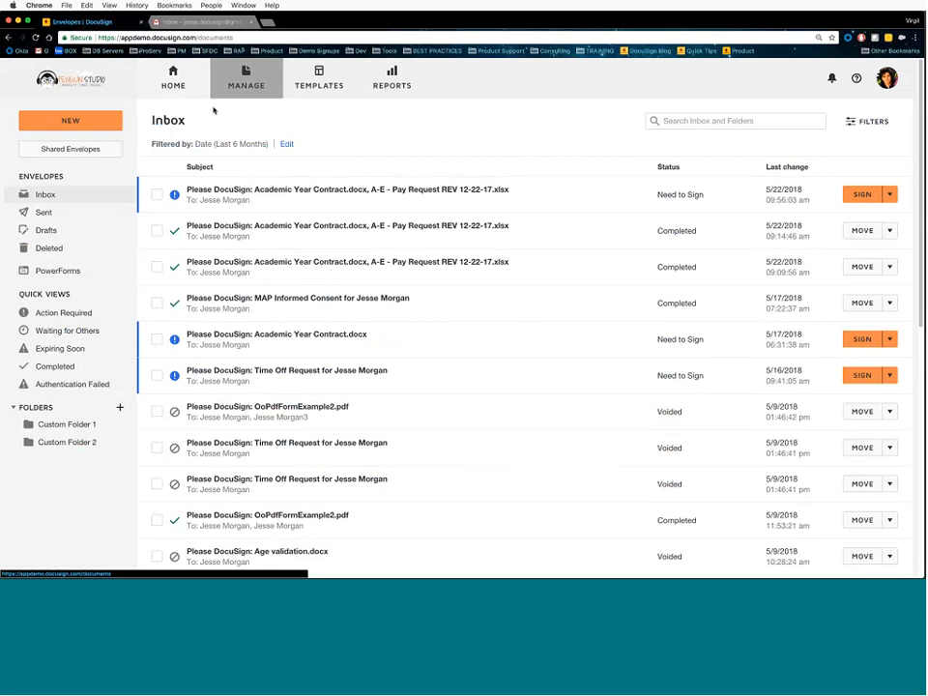
left_click(99, 123)
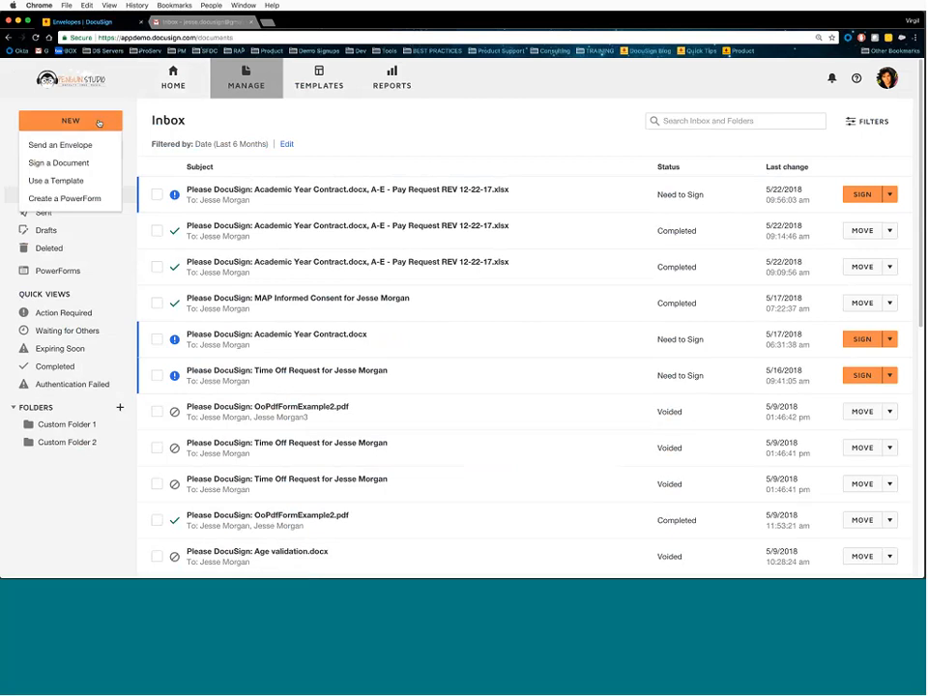
left_click(73, 146)
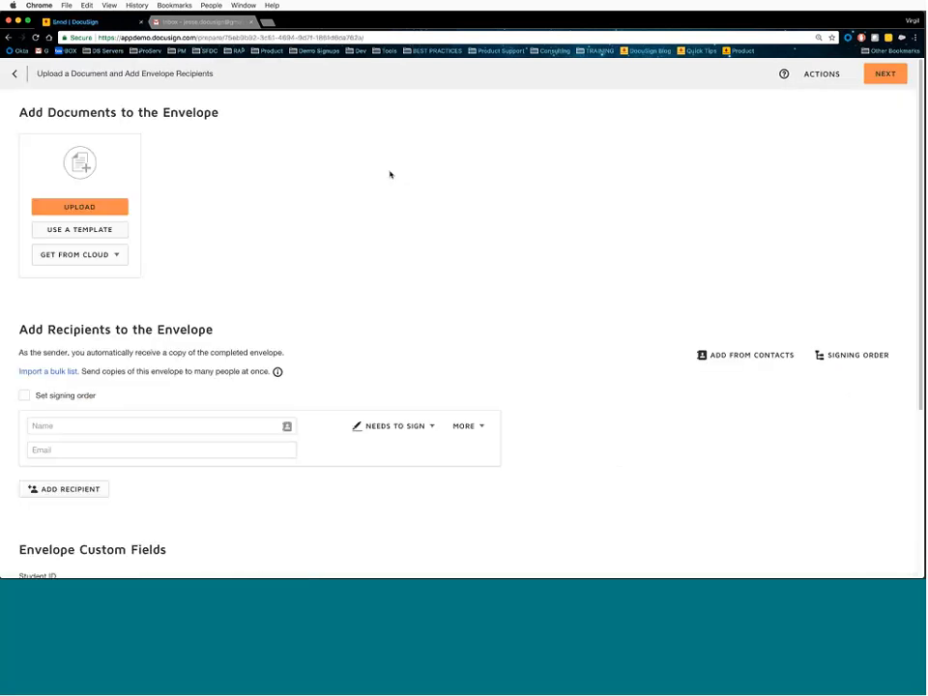
- Upload Age validation.docx, delete it, and select Time Off Request.docx for upload instead
left_click(92, 208)
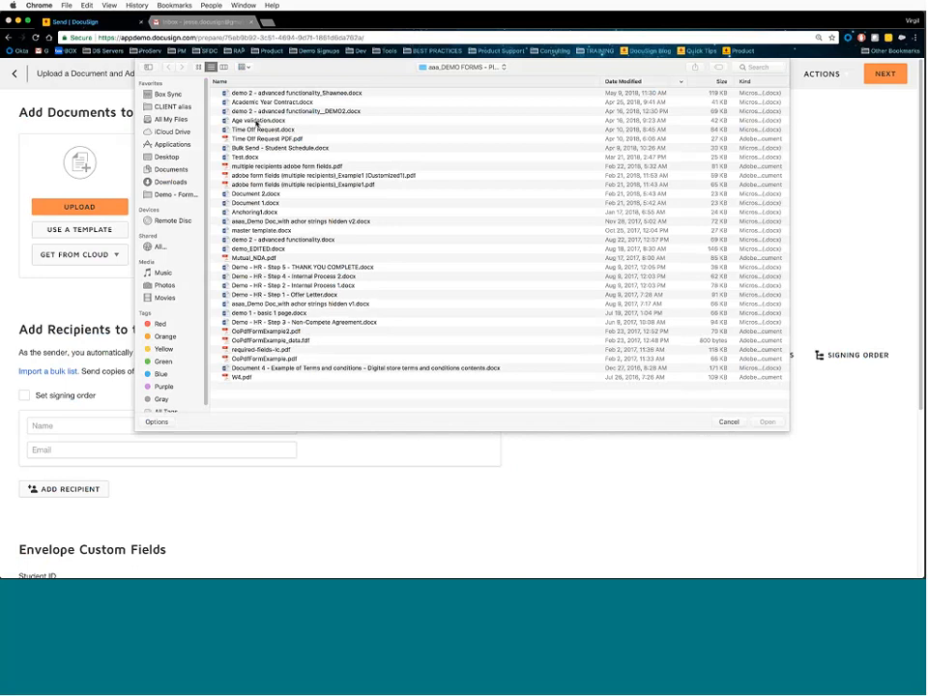
double_click(256, 122)
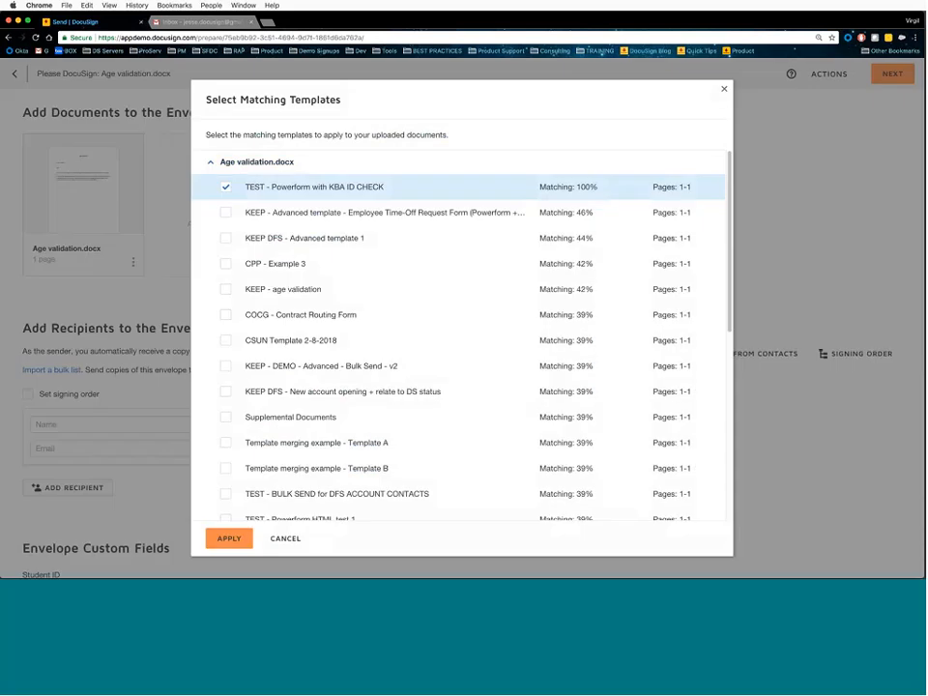
left_click(723, 90)
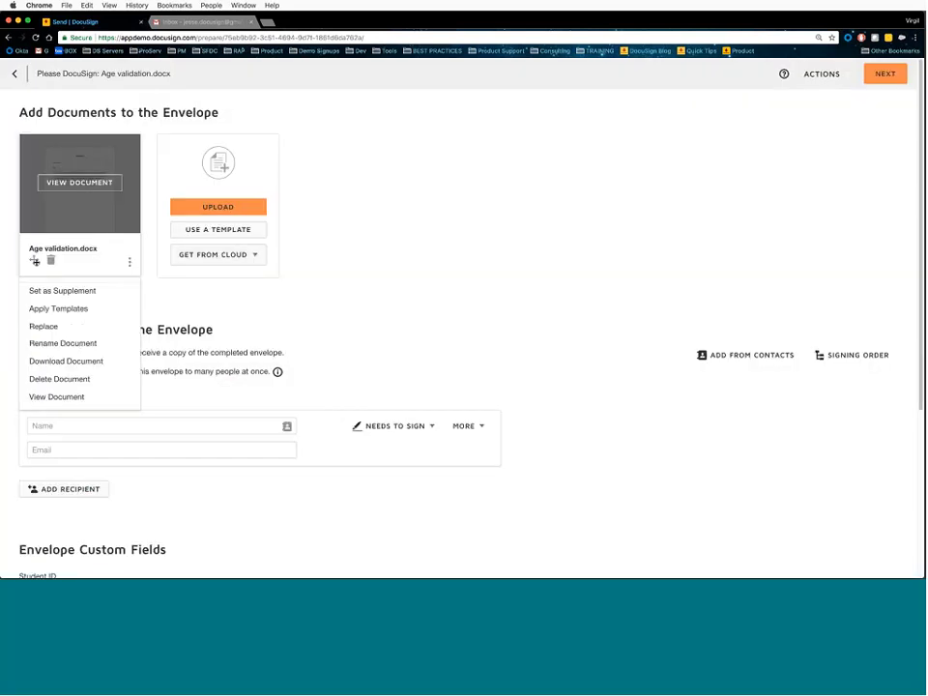
left_click(51, 260)
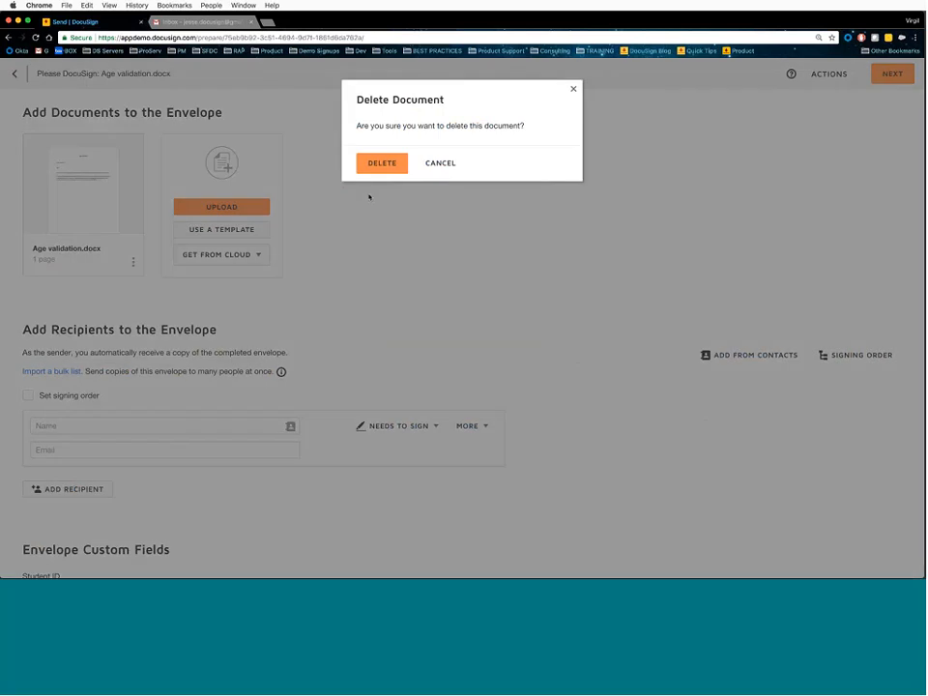
left_click(382, 162)
left_click(79, 207)
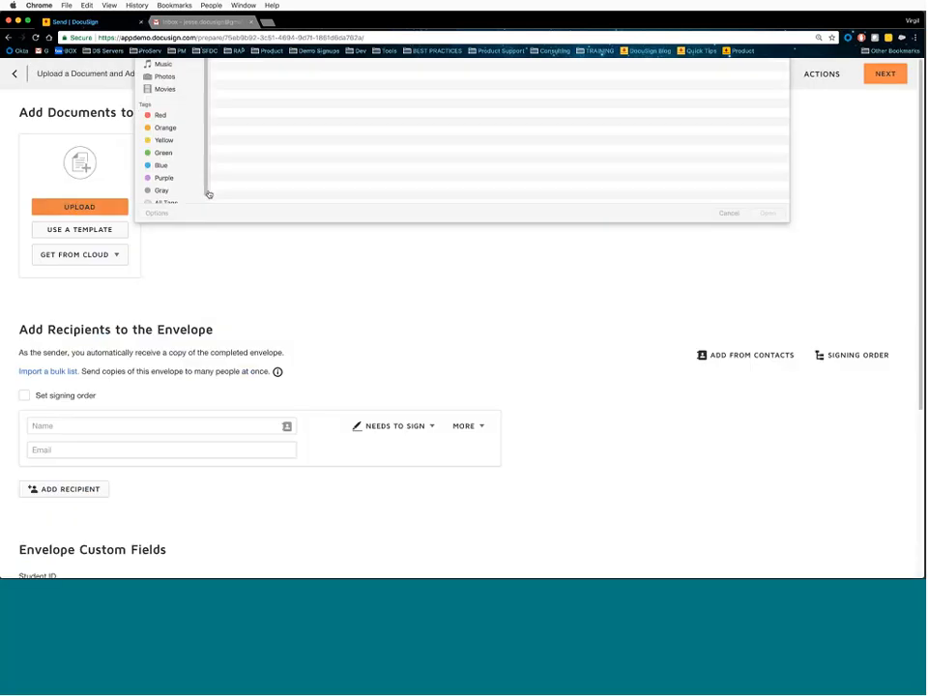
left_click(271, 129)
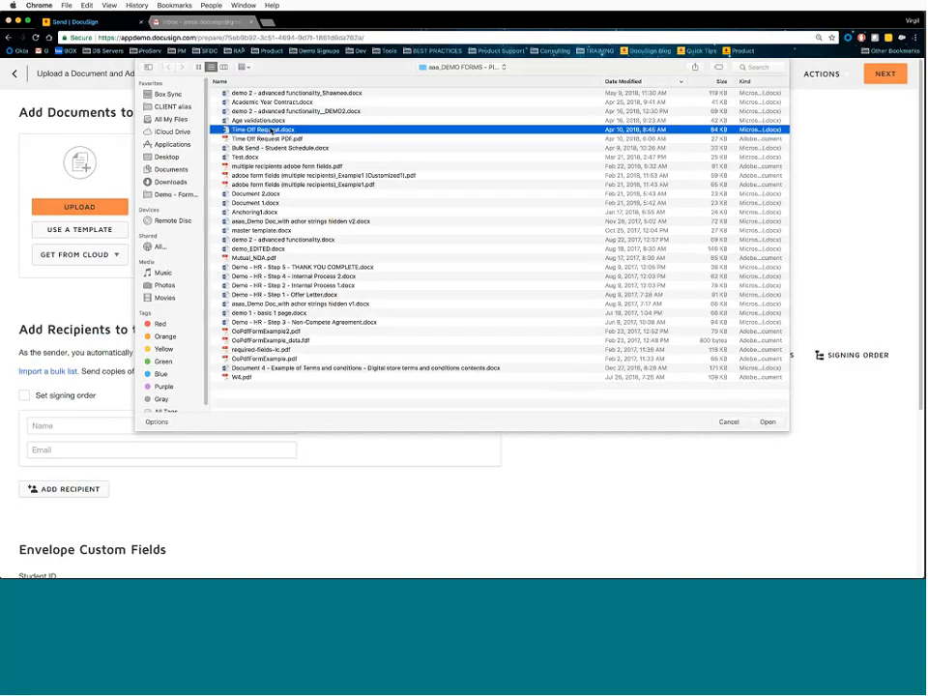
- Upload Time Off Request.docx and dismiss the Select Matching Templates suggestions
double_click(271, 130)
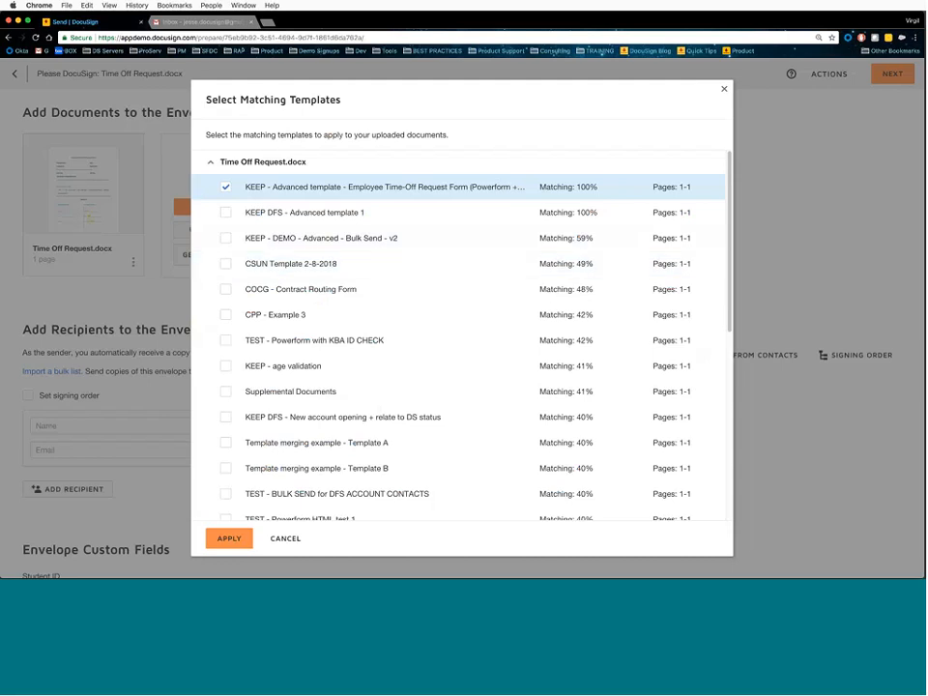
left_click(286, 539)
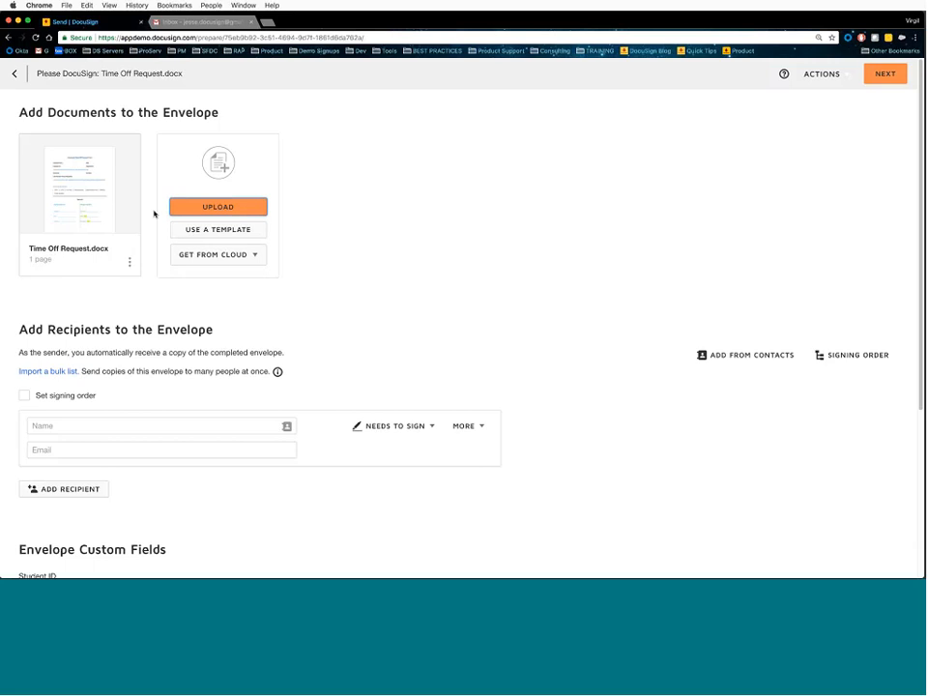
- Search templates for 'time' and apply the Employee Time-Off Request Form template
left_click(130, 262)
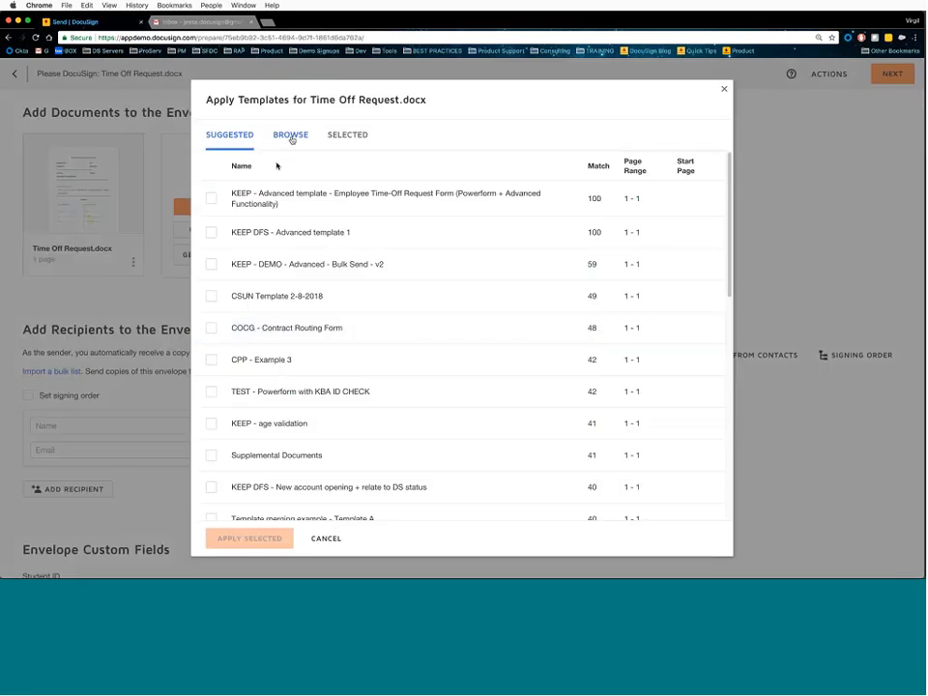
left_click(290, 136)
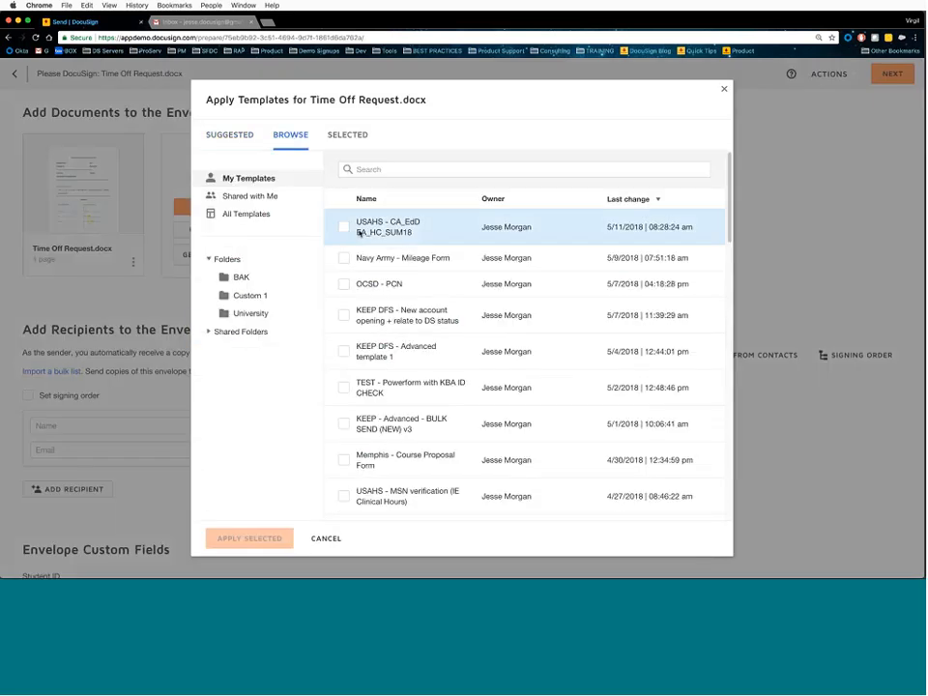
scroll(346, 377, "down", 3)
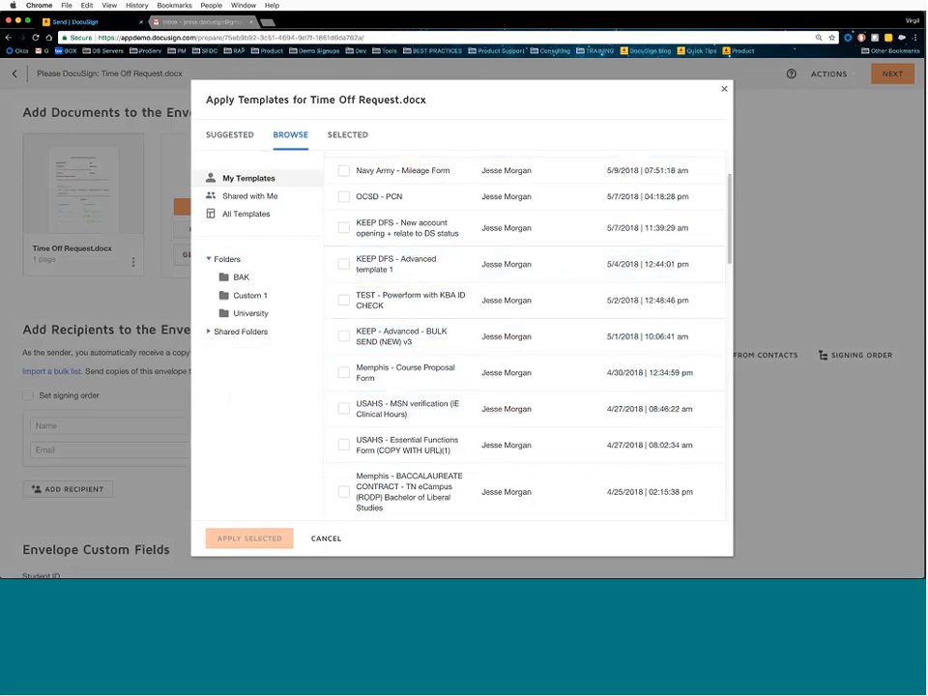
scroll(362, 233, "up", 3)
left_click(457, 169)
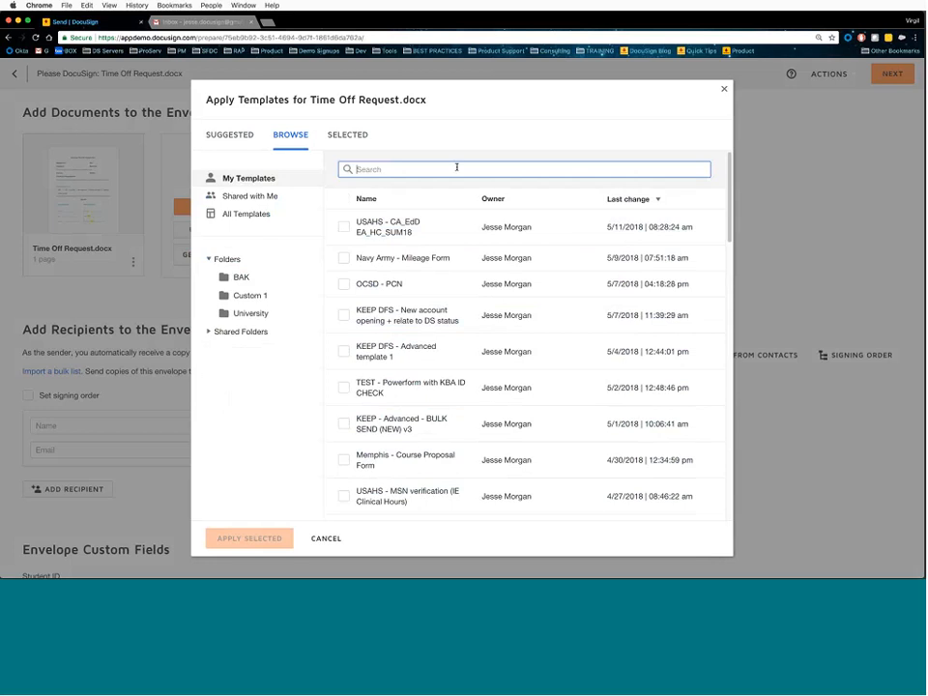
type("time off")
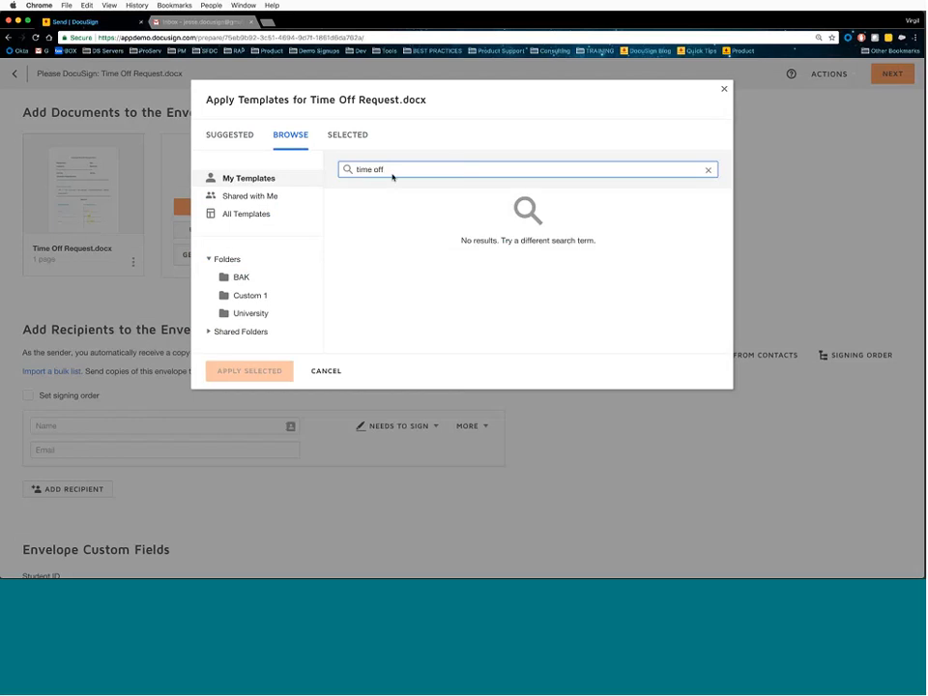
key("BackSpace")
key("BackSpace")
key("BackSpace")
key("BackSpace")
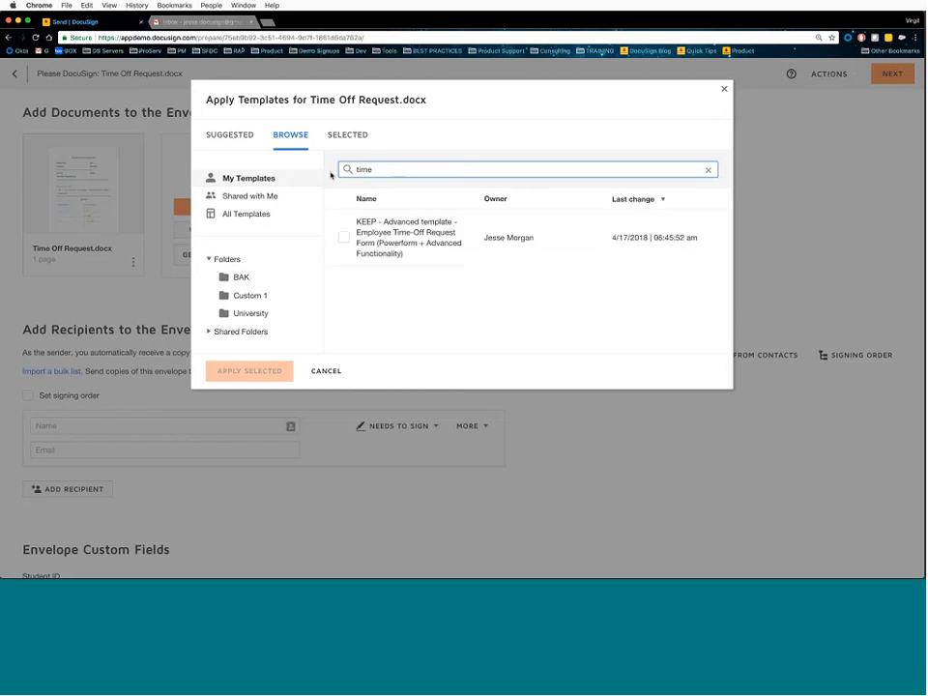
left_click(346, 236)
left_click(250, 371)
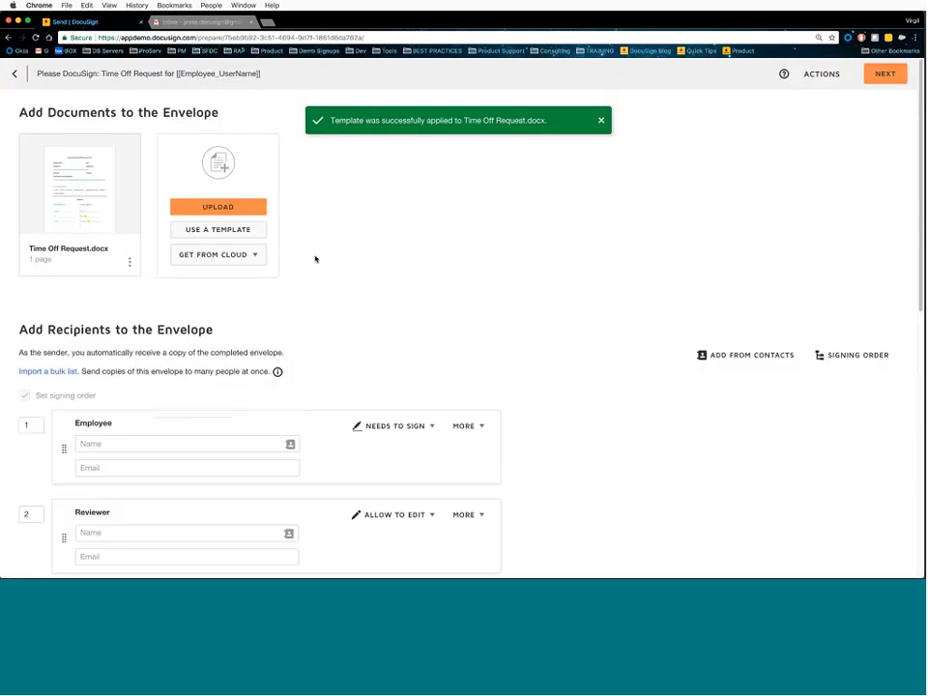
- Fill the Employee signer's name and e-mail from the saved contact suggestion
mouse_move(127, 200)
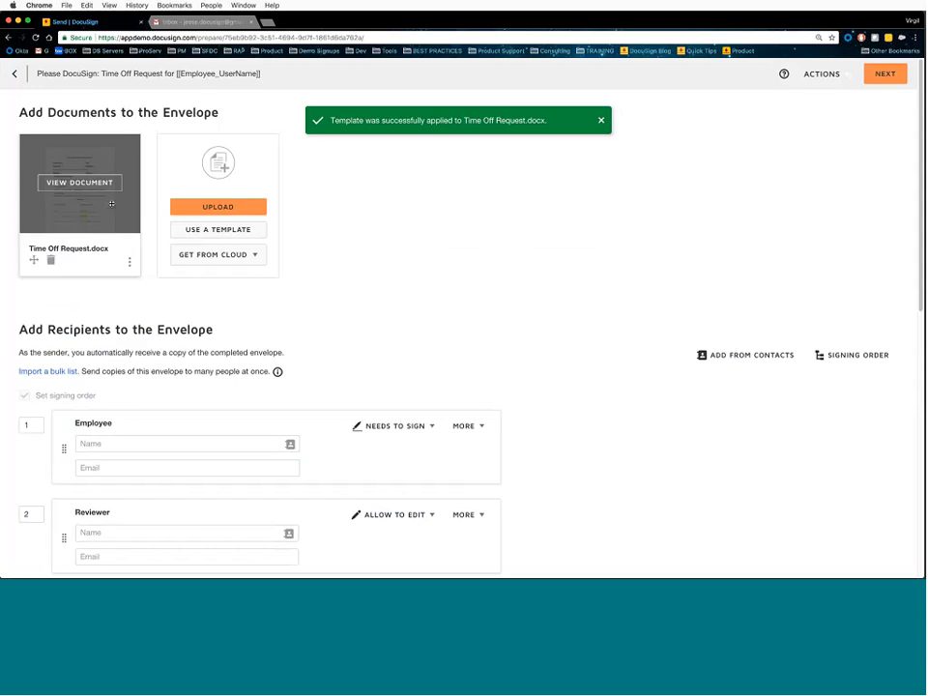
scroll(325, 288, "down", 3)
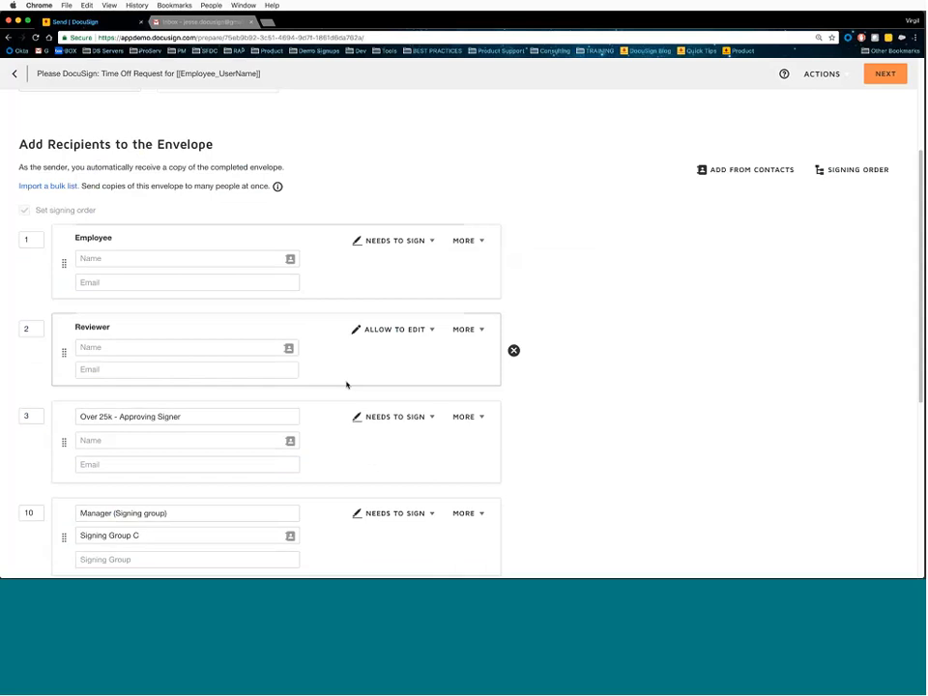
scroll(346, 385, "down", 4)
scroll(290, 411, "down", 2)
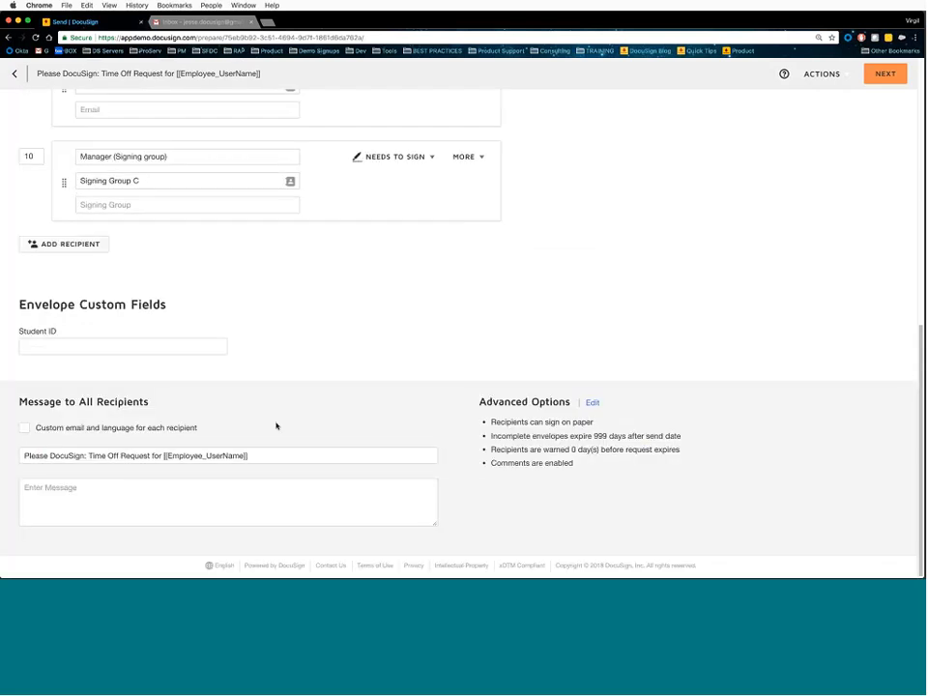
scroll(242, 338, "up", 5)
left_click(215, 218)
left_click(210, 242)
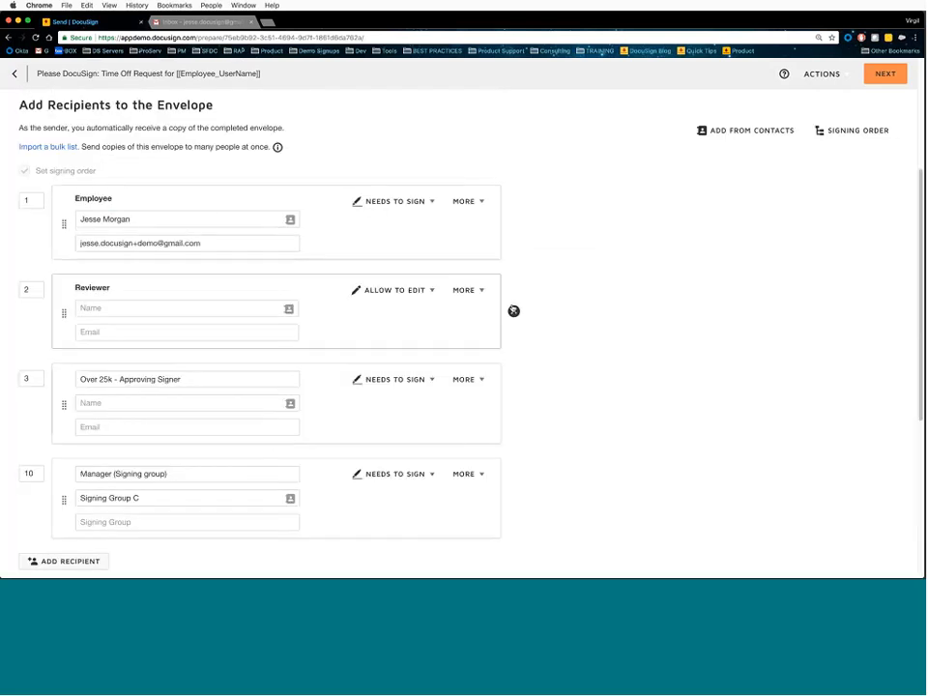
- Delete the Reviewer, Over 25k and Manager recipients, leaving only the Employee signer
left_click(513, 311)
left_click(514, 311)
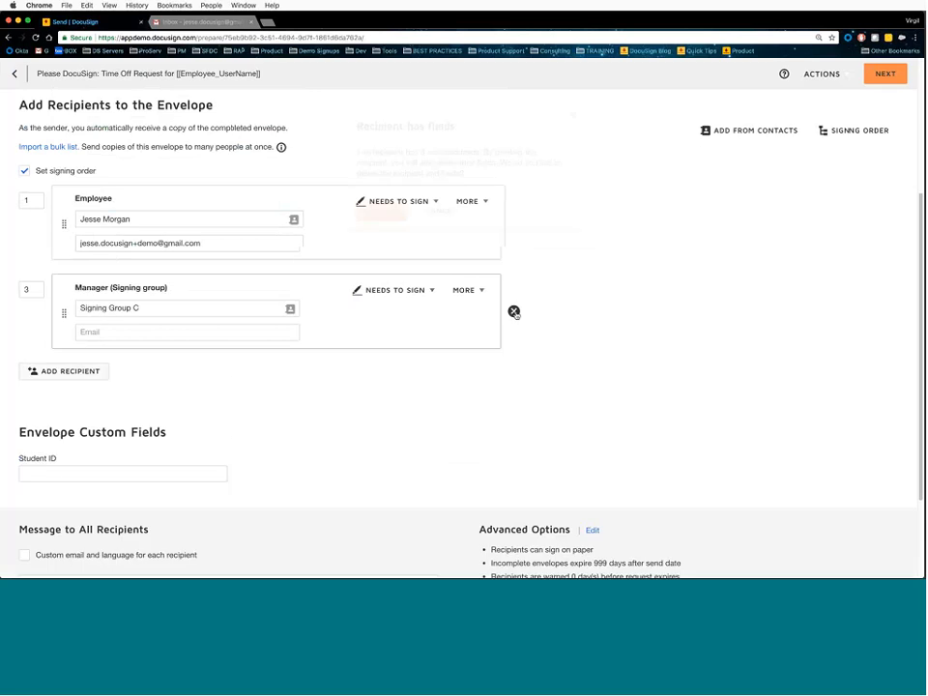
left_click(385, 186)
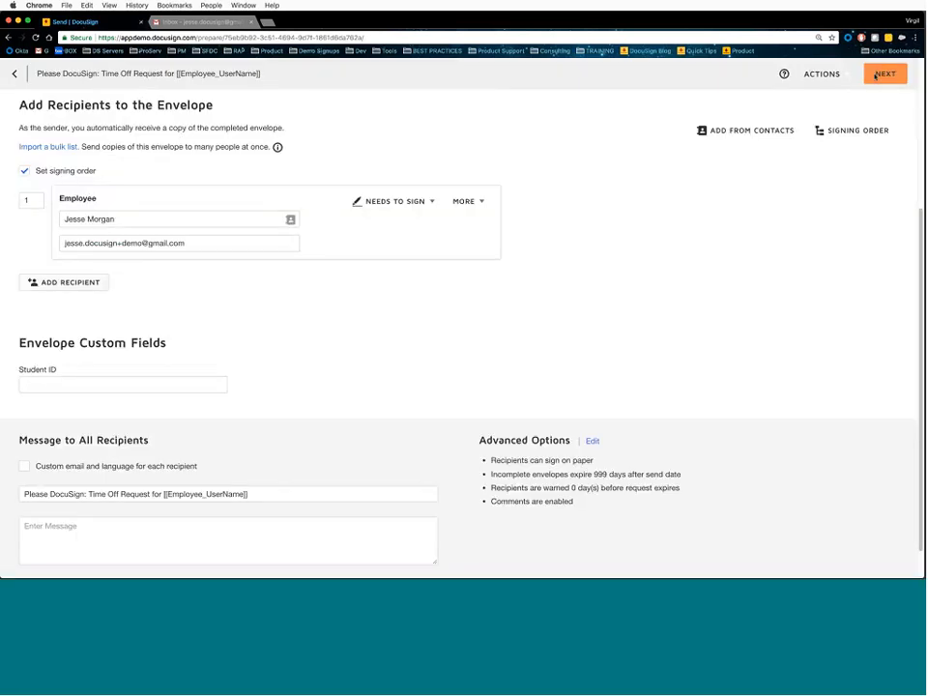
- Move past the recipients page and discard the Time Off Request envelope draft
left_click(877, 76)
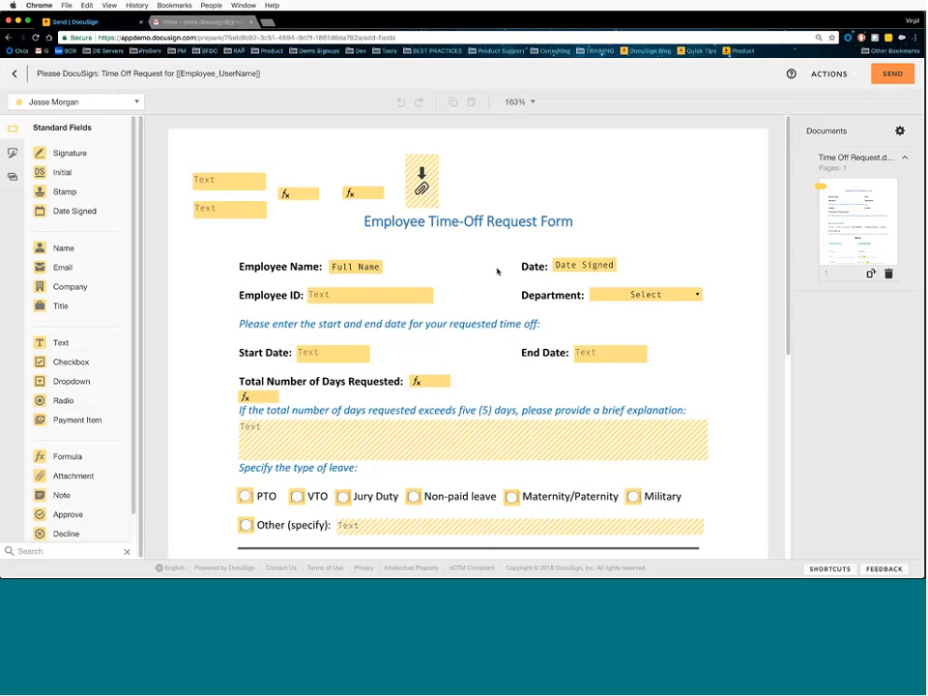
left_click(844, 78)
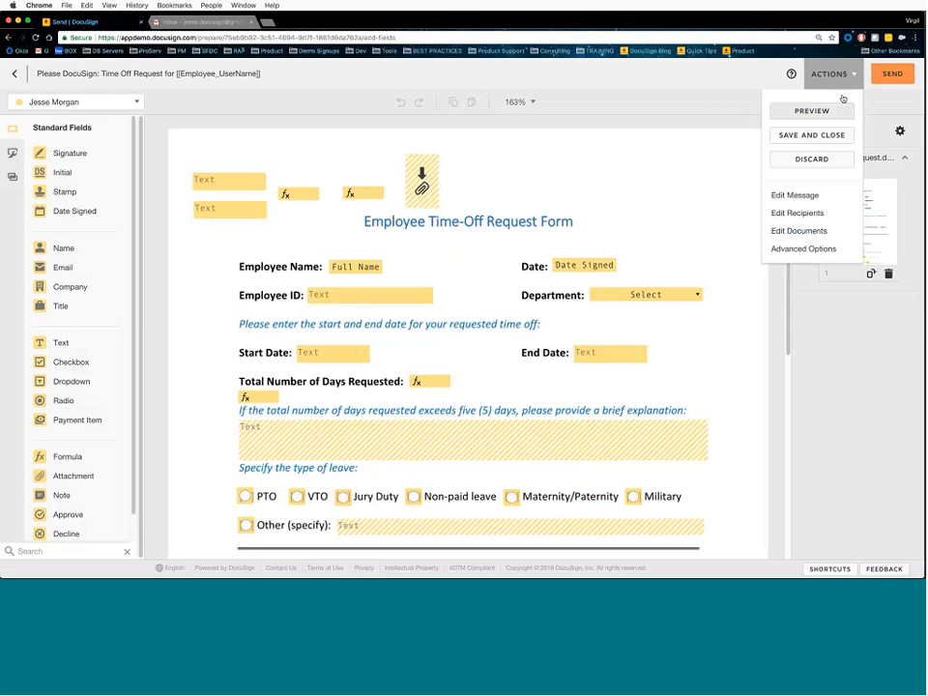
left_click(818, 160)
left_click(390, 162)
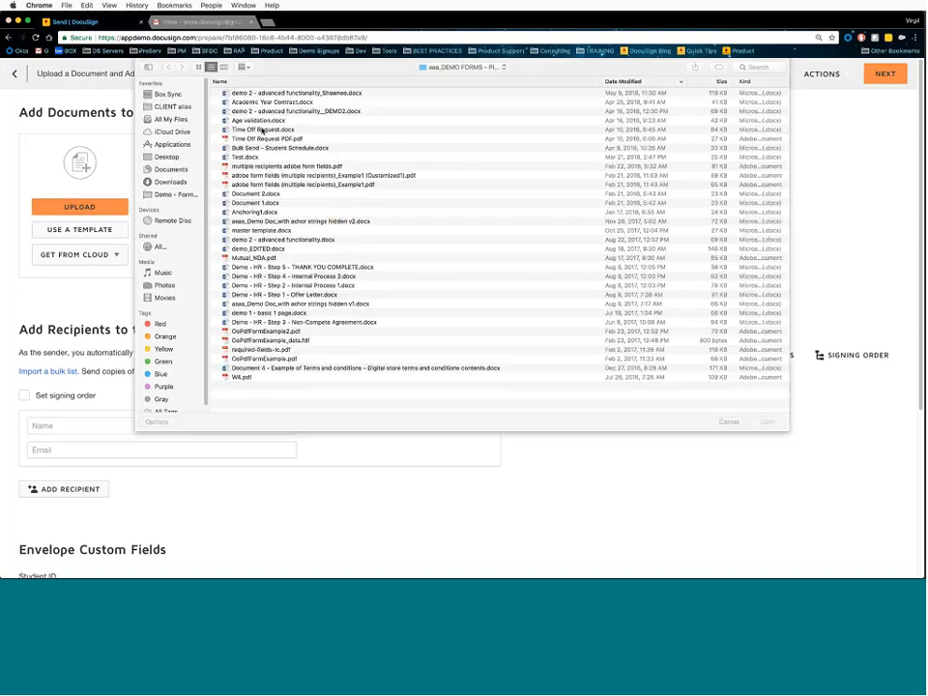
- Upload Time Off Request.docx and apply the 100%-matching Employee Time-Off Request template
double_click(307, 145)
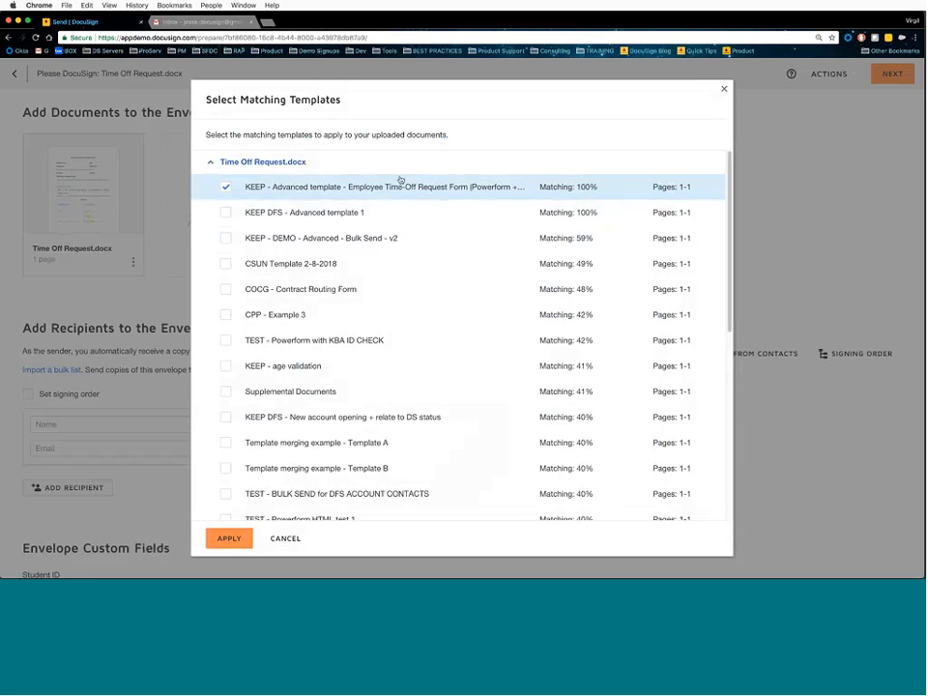
left_click(232, 538)
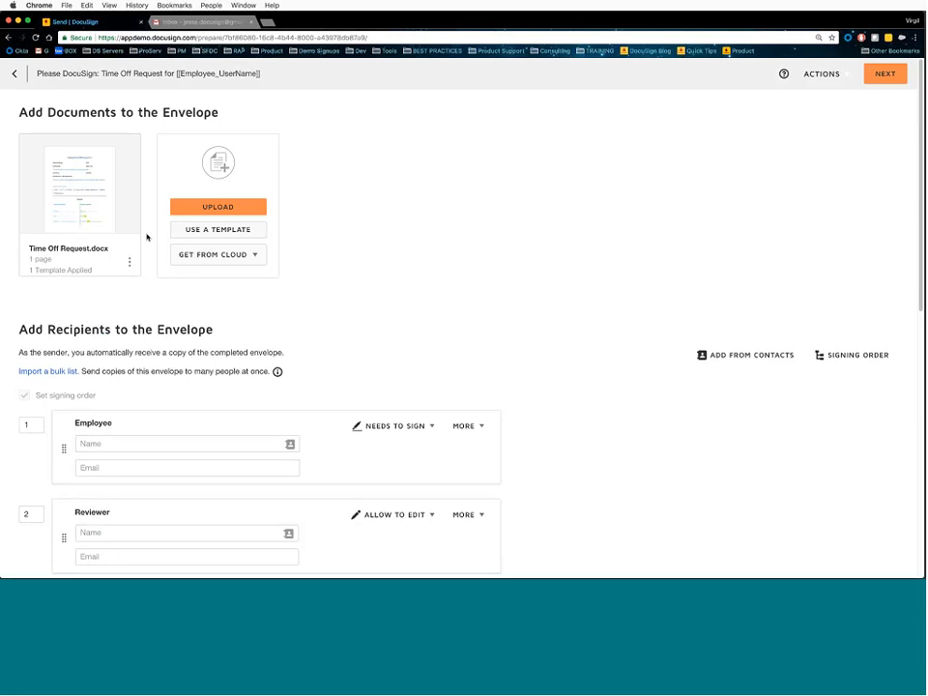
mouse_move(136, 237)
left_click(835, 81)
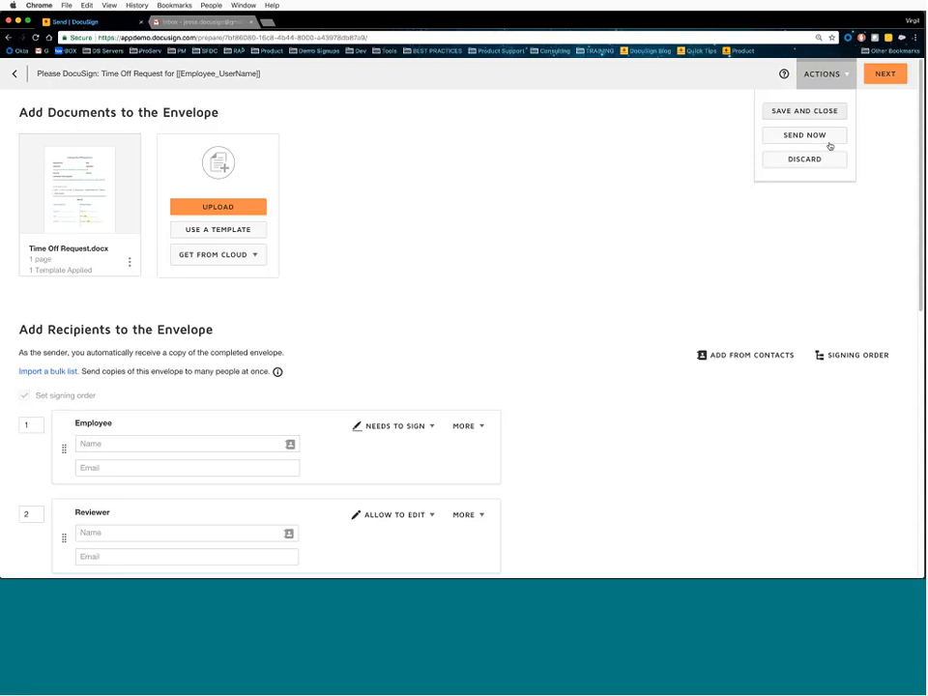
- Discard the Time Off Request draft via Actions > Discard and go to Templates
left_click(818, 161)
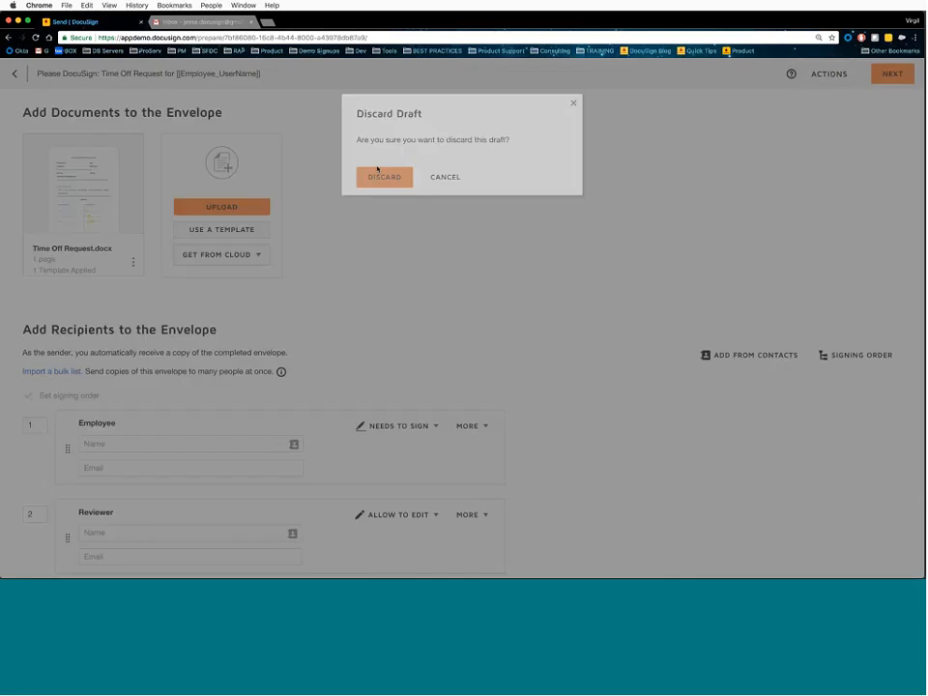
left_click(379, 174)
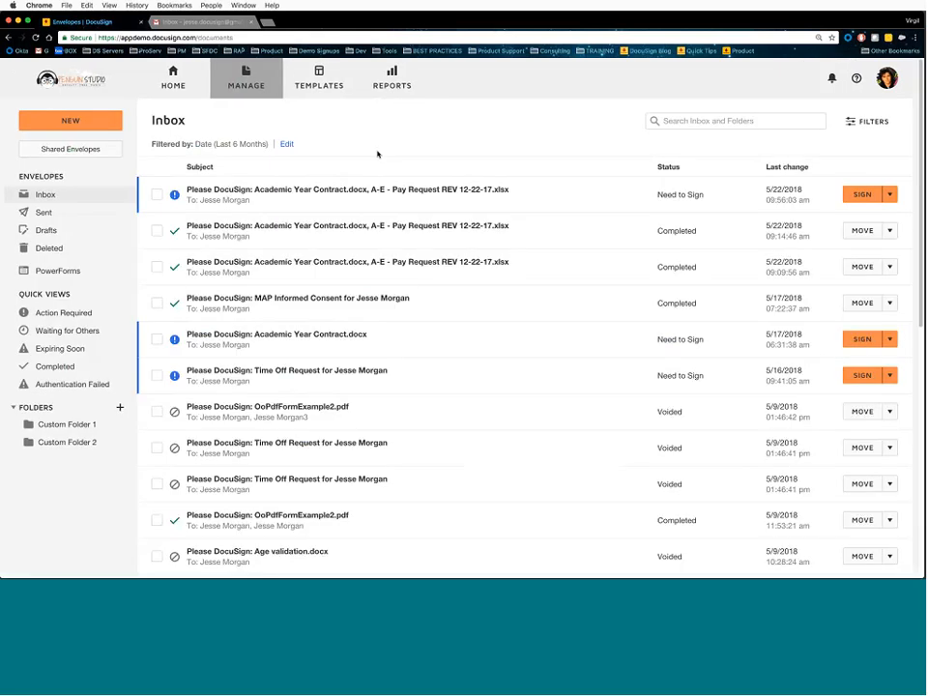
left_click(319, 85)
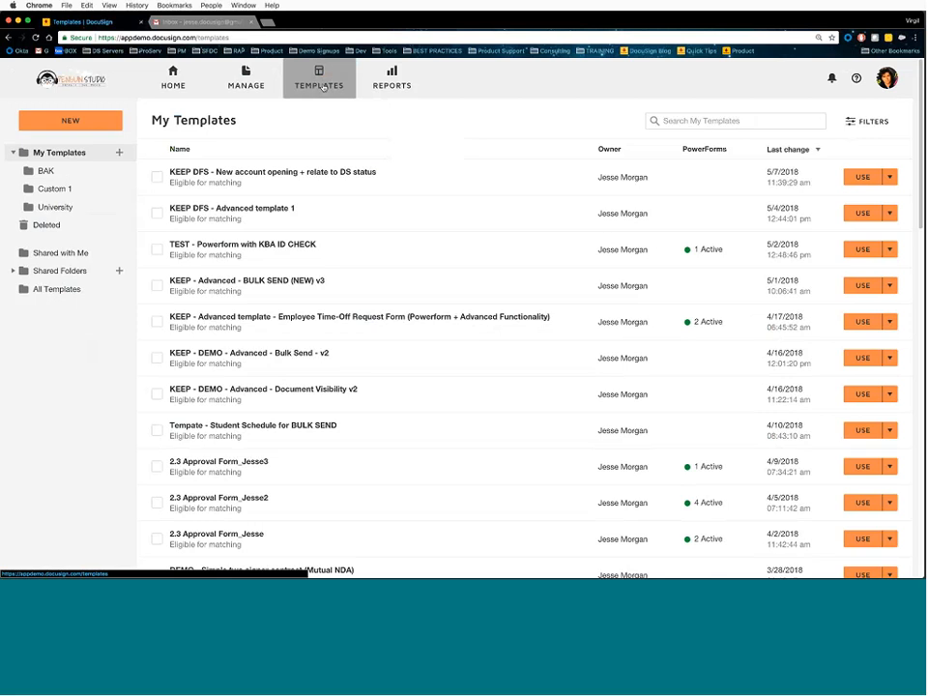
- Choose New > Create Template to begin a blank template
left_click(84, 125)
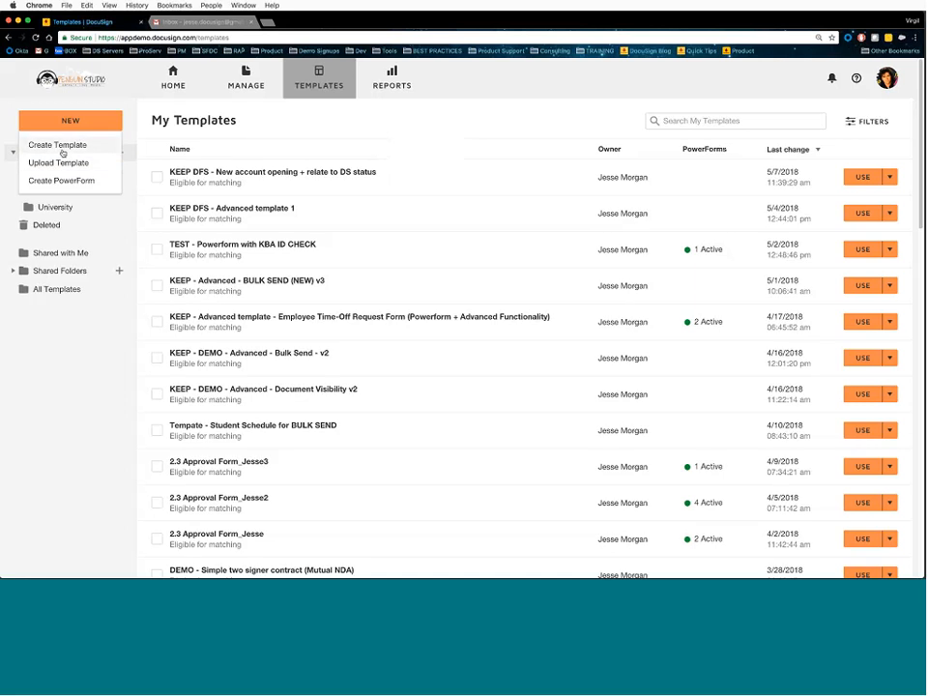
left_click(64, 149)
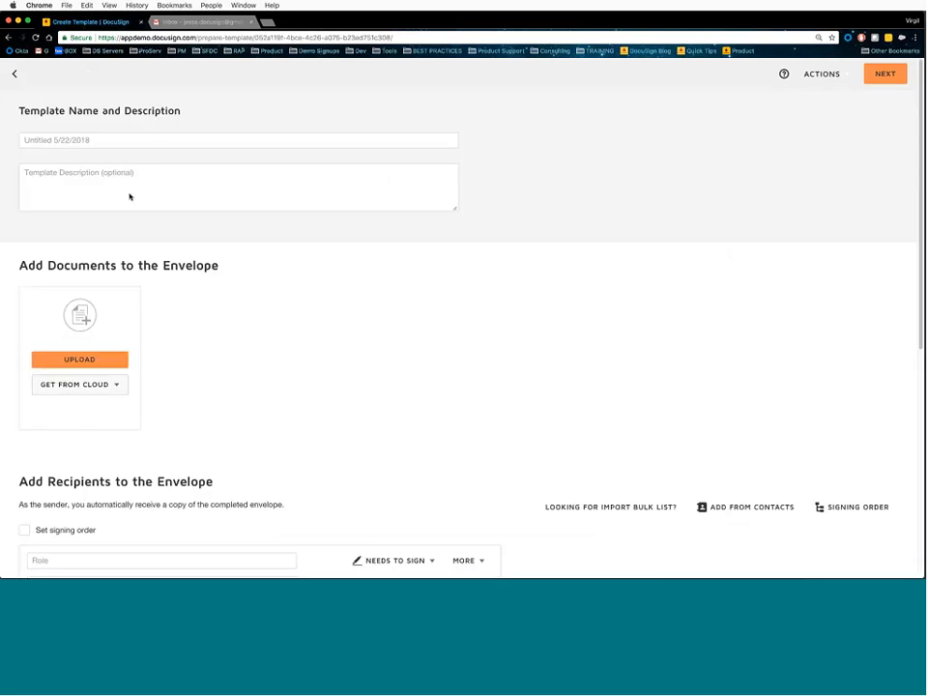
left_click(116, 141)
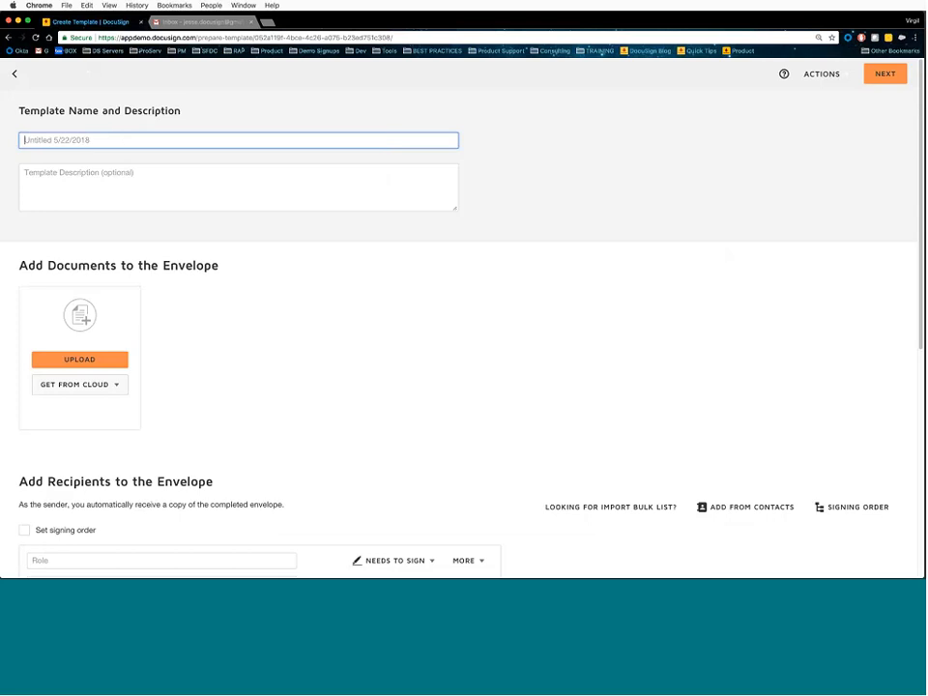
scroll(283, 321, "down", 5)
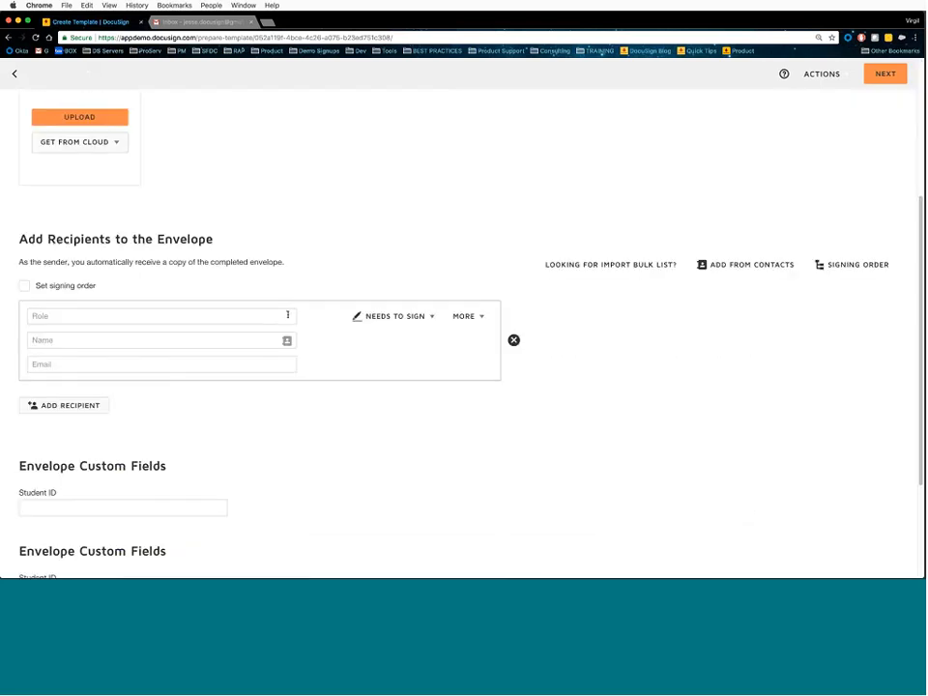
scroll(314, 319, "up", 6)
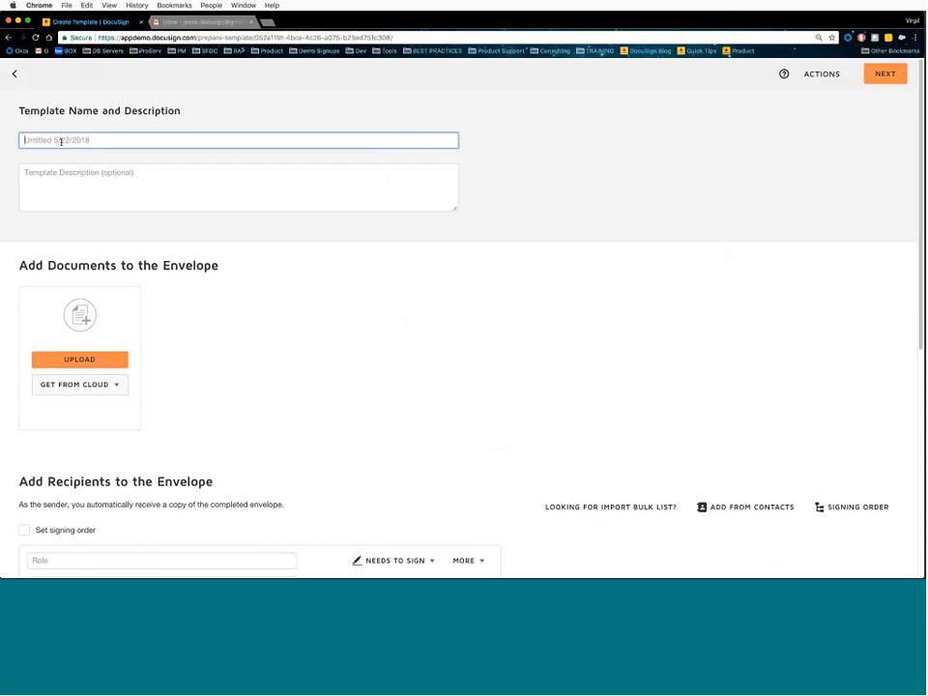
- Enter 'UT Tyler - template training example 1' as the Template Name
type("UT Tyler - template trainin")
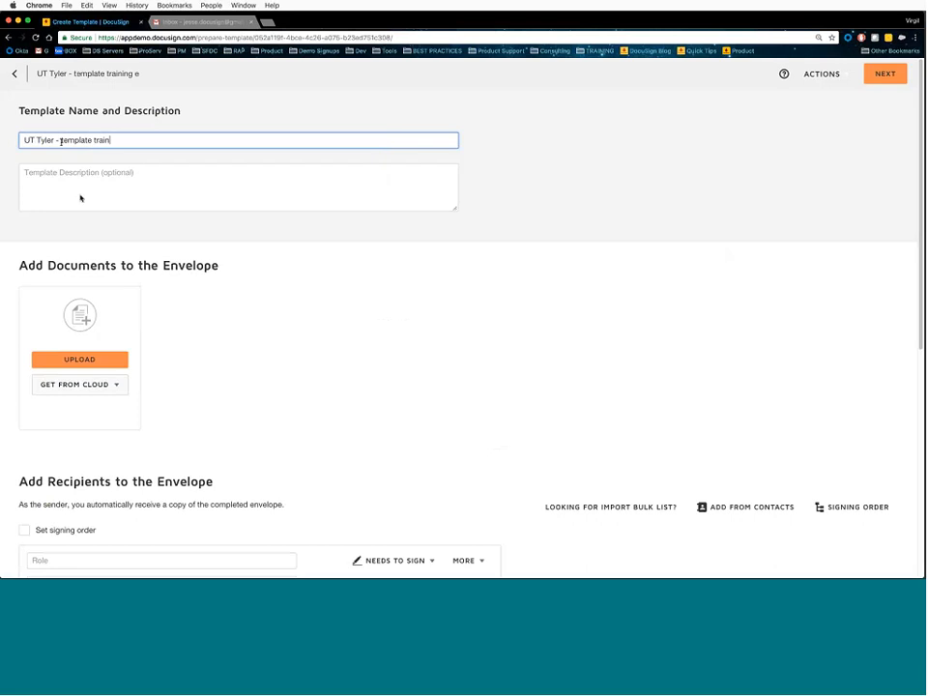
type("g example 1")
scroll(145, 222, "down", 1)
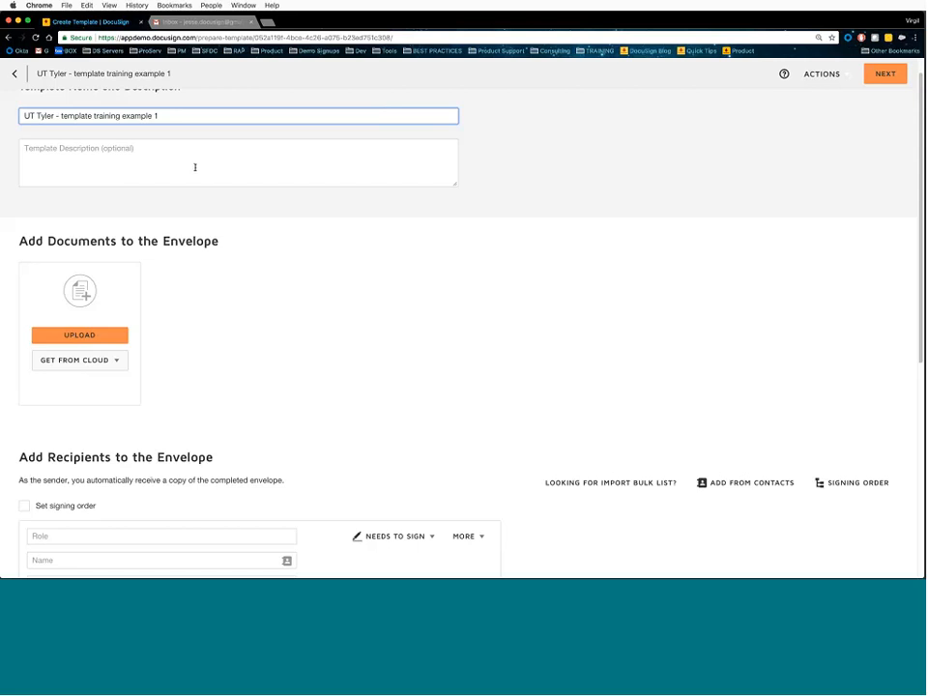
scroll(303, 271, "down", 3)
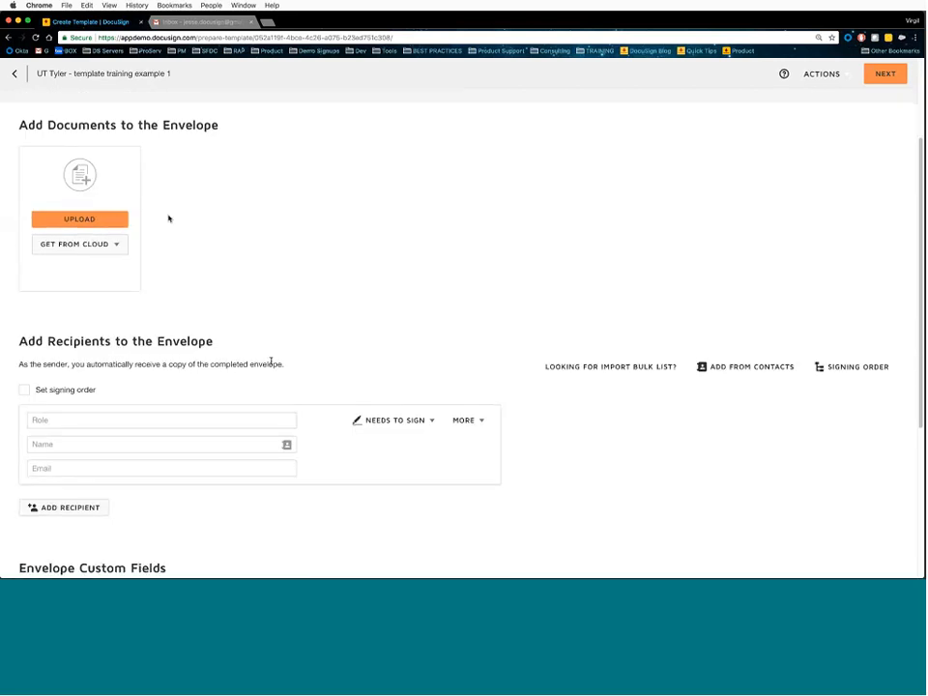
- Upload Time Off Request.docx as the template's document
left_click(93, 218)
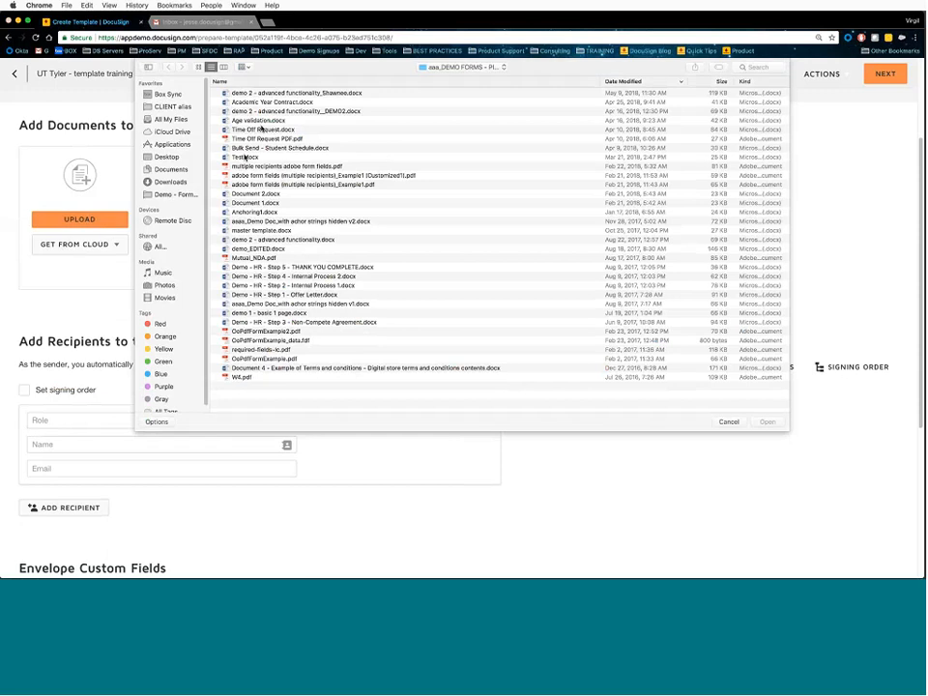
double_click(265, 132)
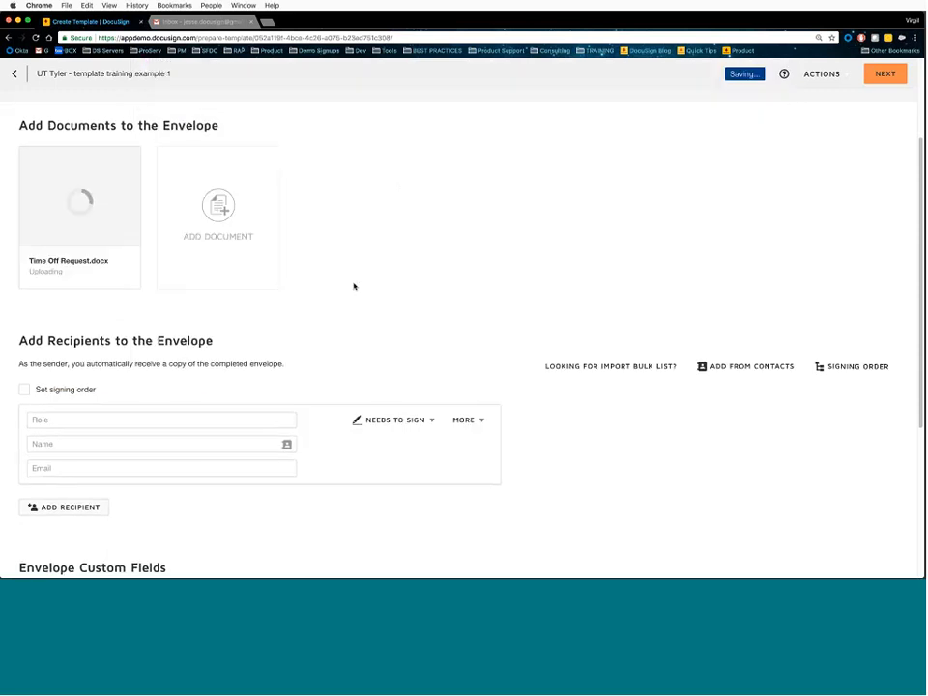
mouse_move(267, 222)
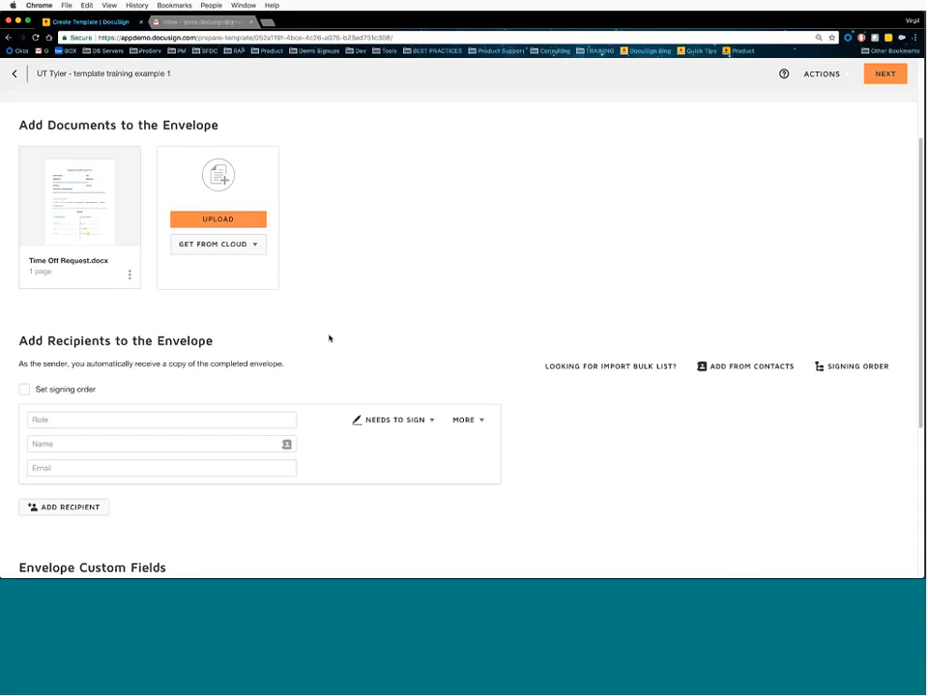
scroll(319, 325, "down", 5)
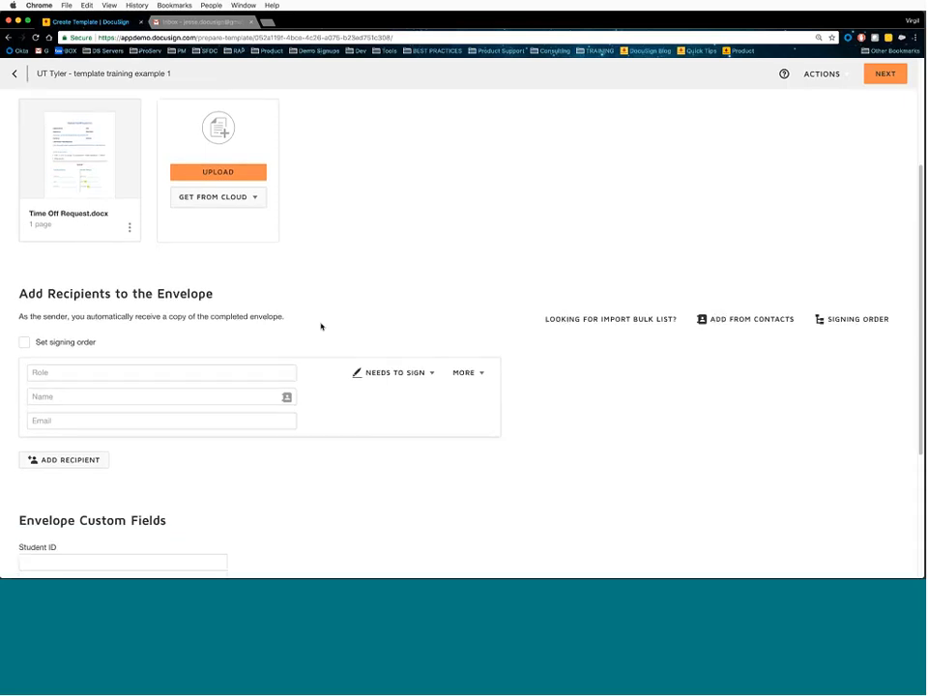
scroll(321, 321, "down", 1)
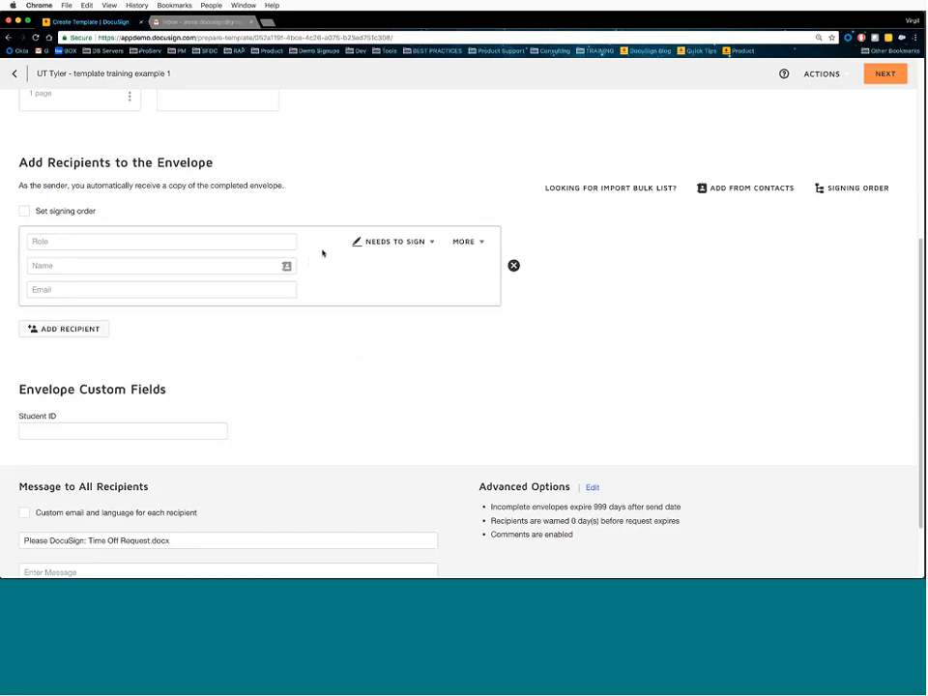
scroll(323, 253, "up", 3)
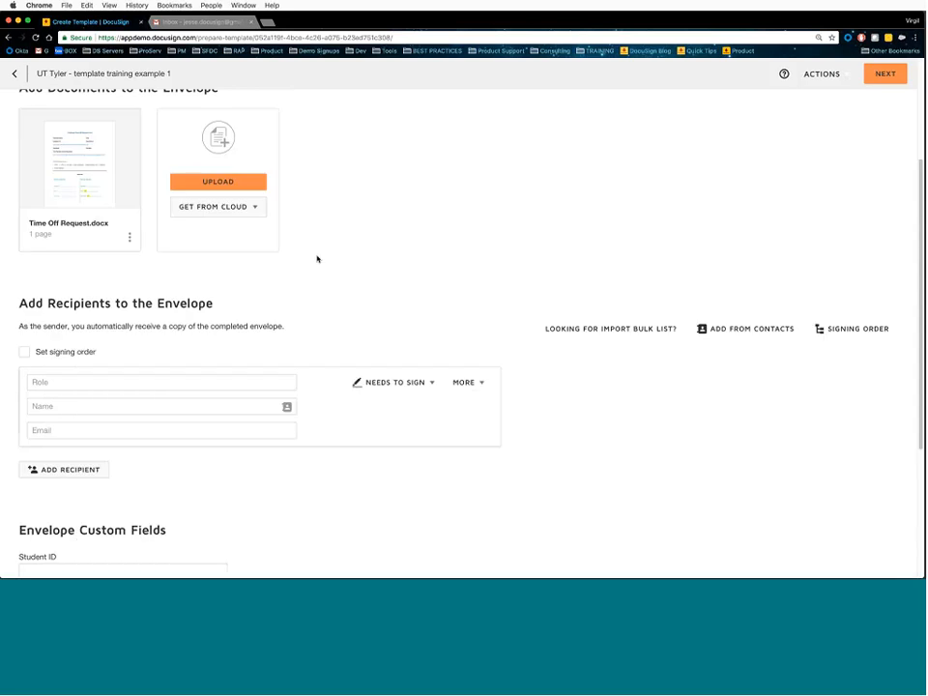
scroll(319, 260, "down", 4)
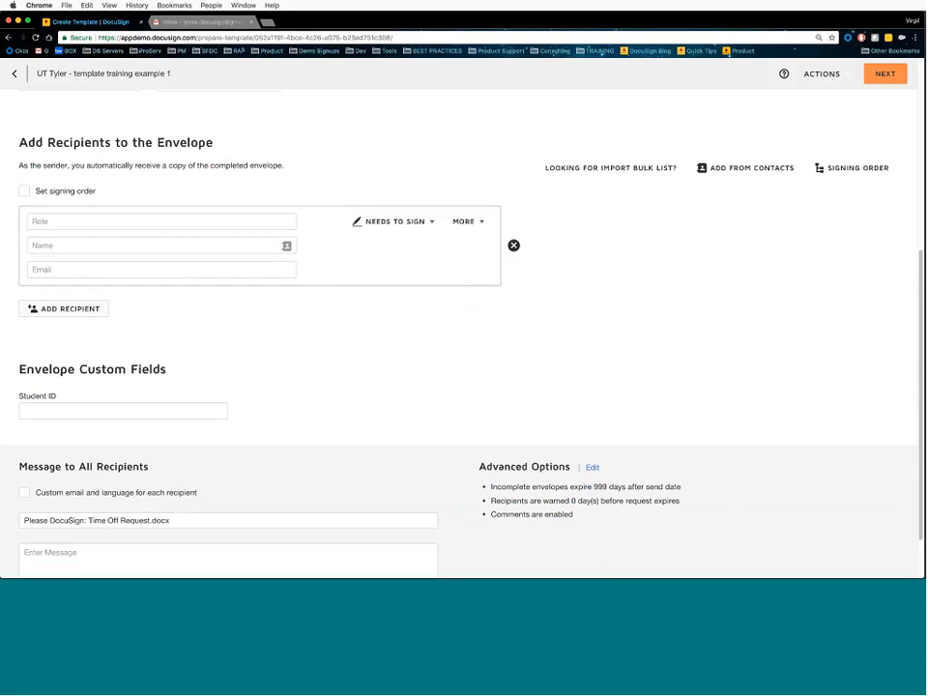
left_click(157, 222)
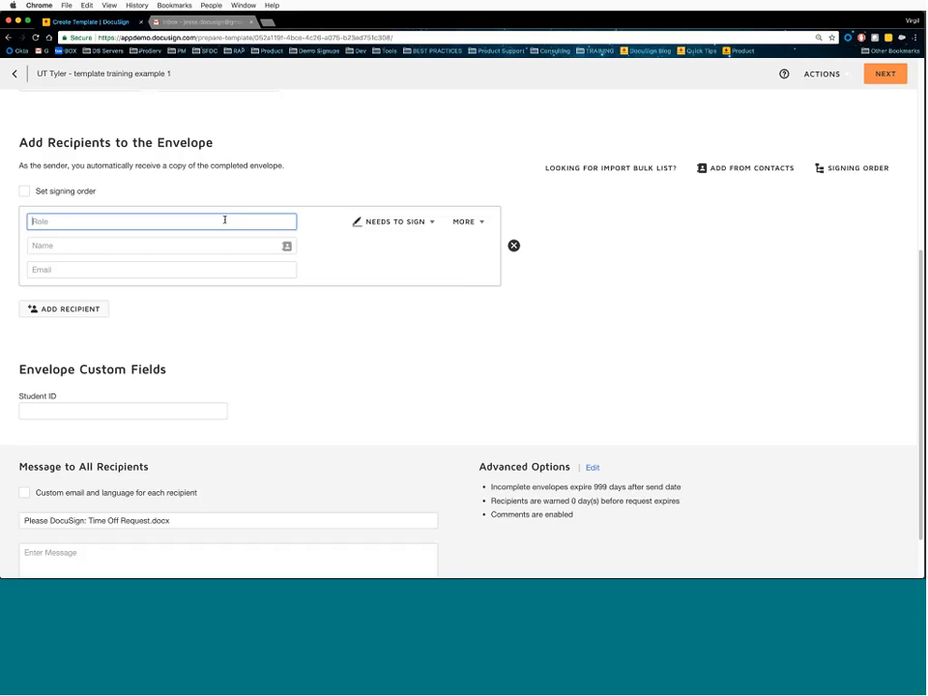
- Add two signer roles to the template: Employee and Manager
type("Employee")
left_click(59, 309)
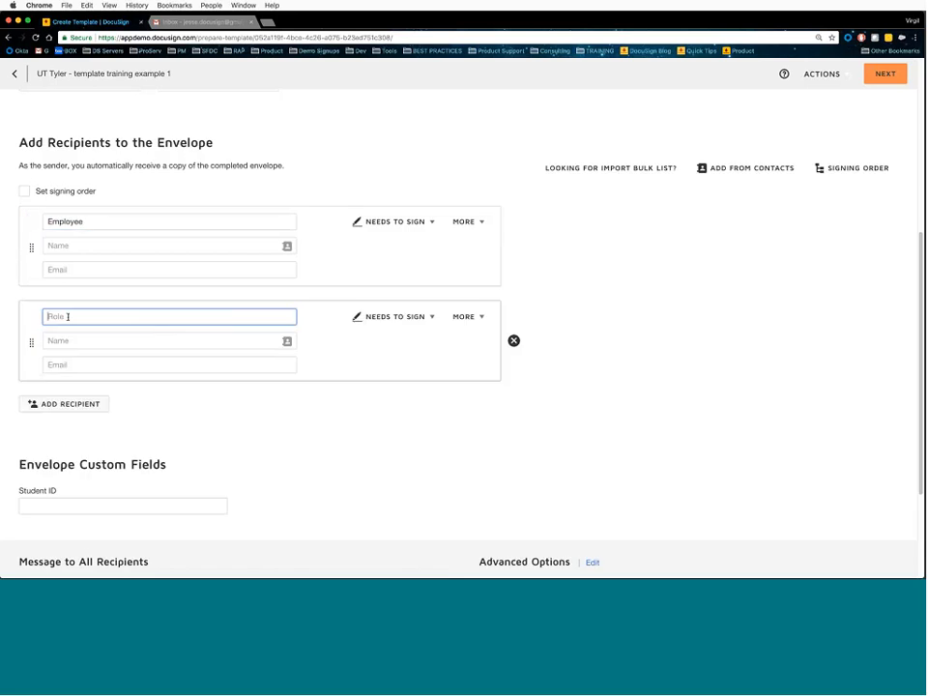
type("Manager")
left_click(601, 301)
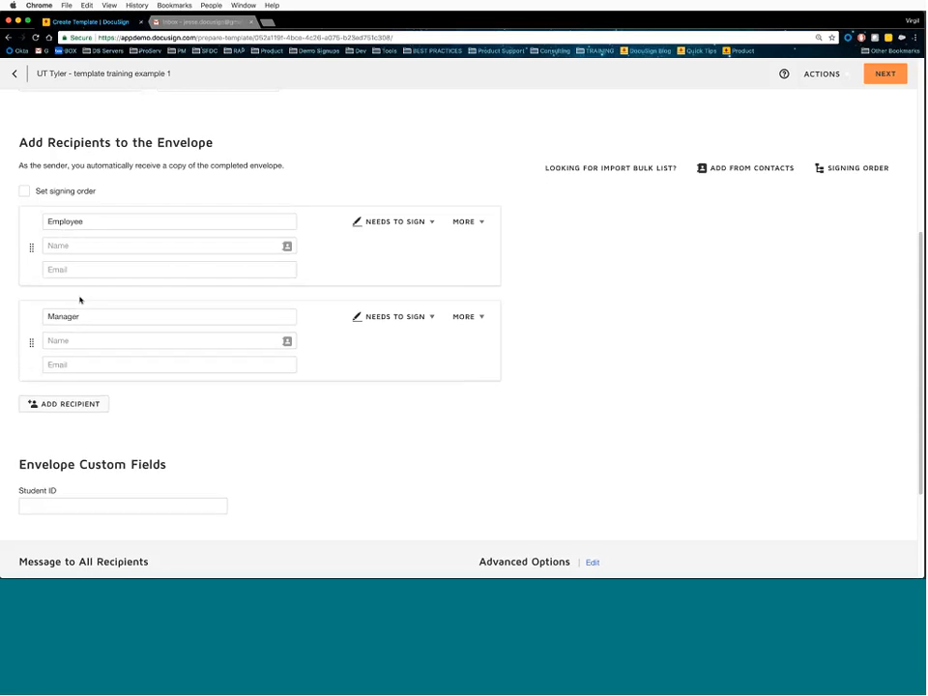
- Turn on Set signing order so Employee signs first and Manager second
left_click(25, 192)
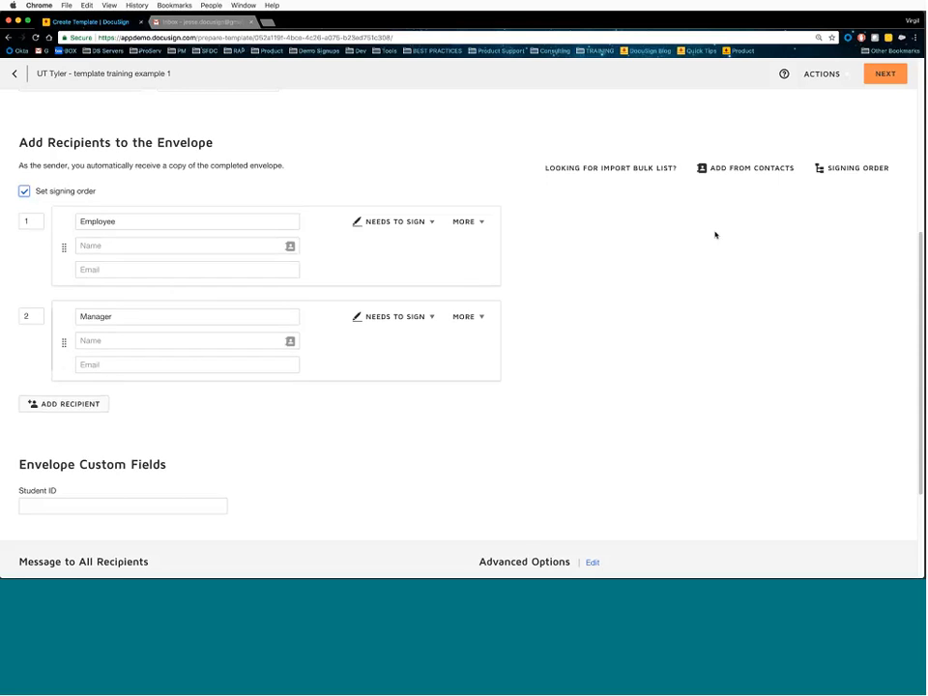
left_click(859, 169)
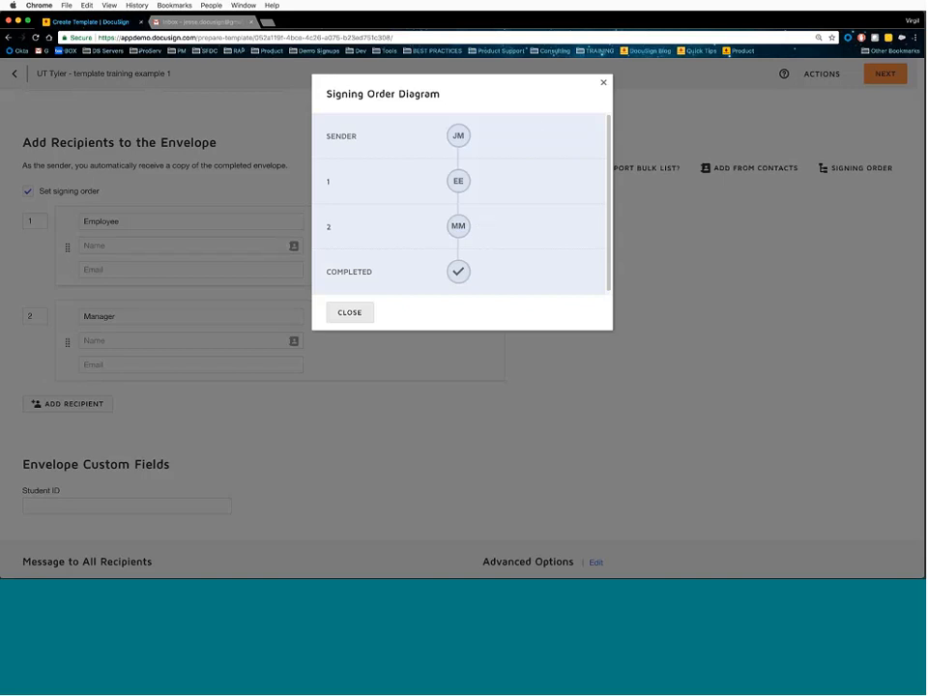
left_click(350, 313)
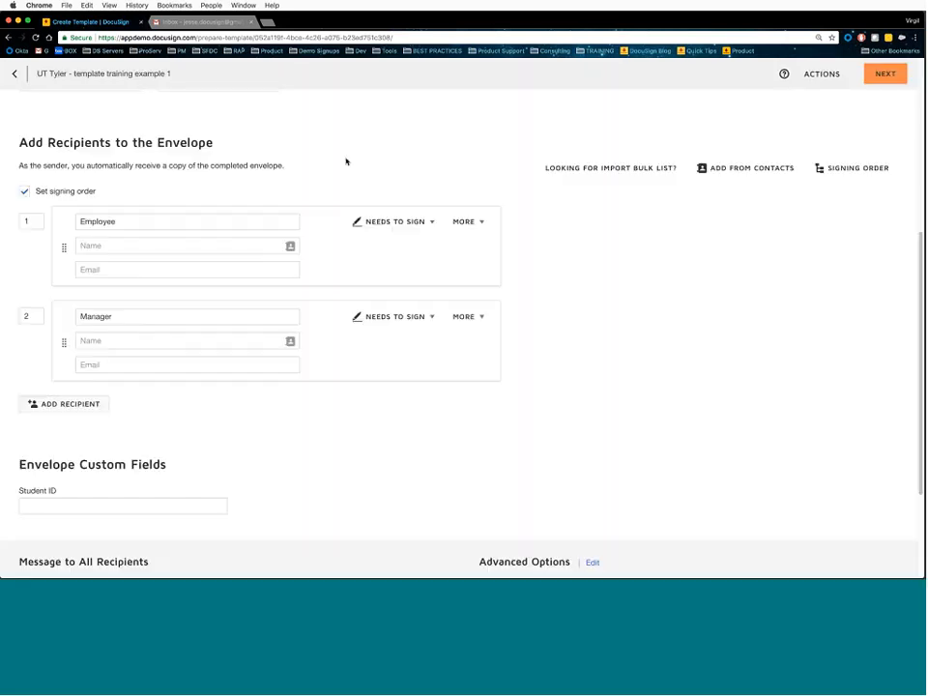
- Add a Dept Head signer at order 2 and view the signing order diagram
left_click(43, 404)
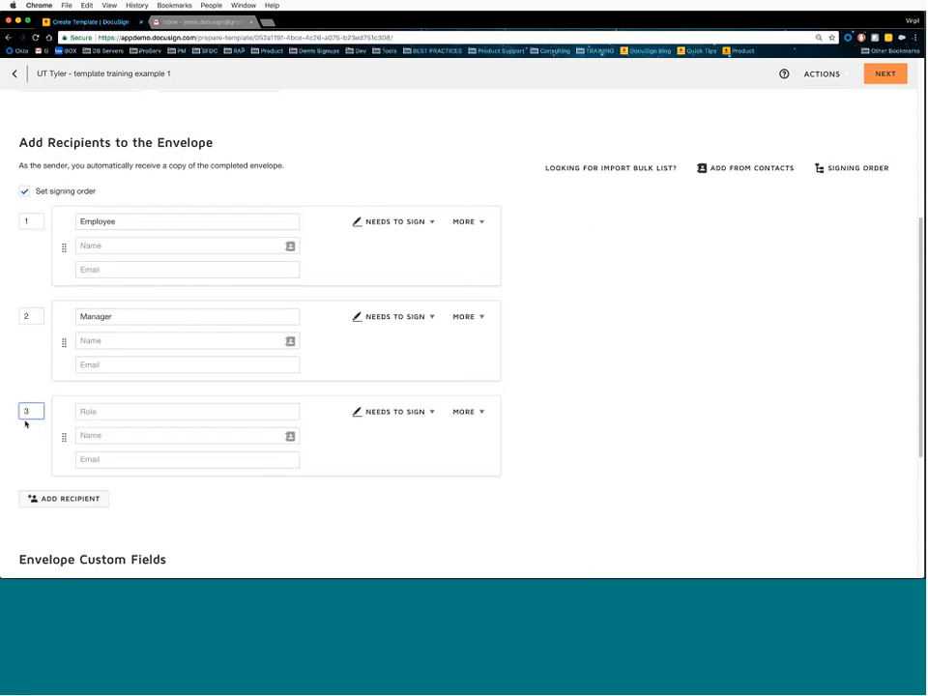
left_click(113, 410)
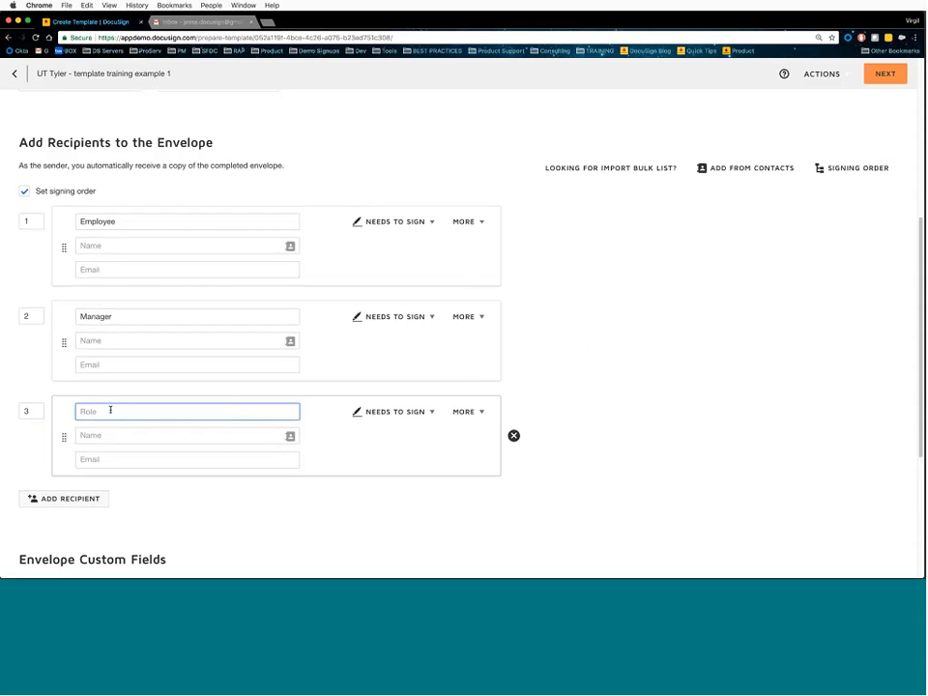
type("Dept Head")
left_click(32, 411)
type("2")
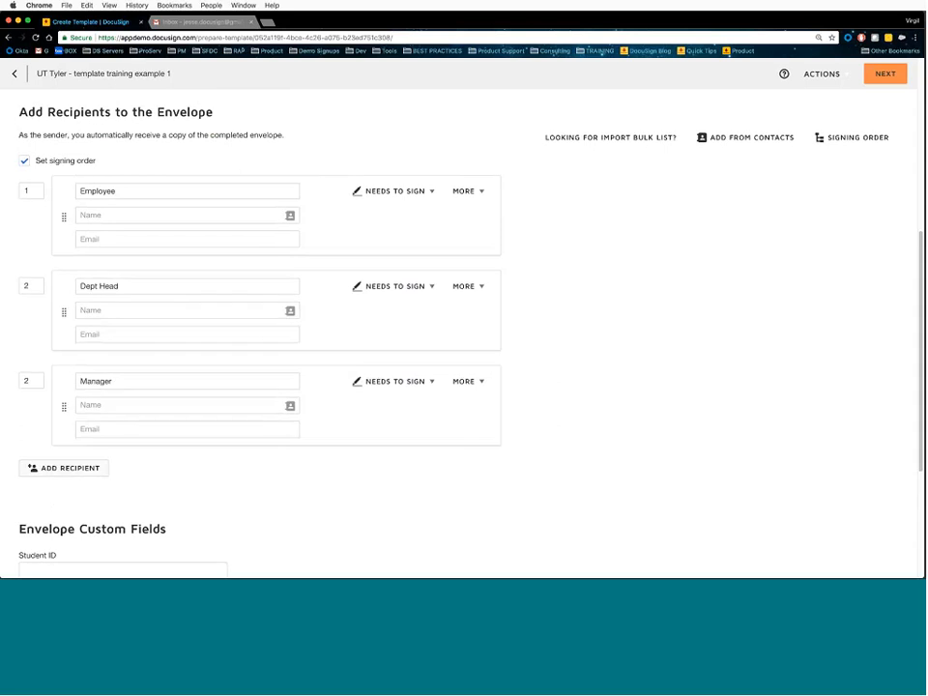
left_click(839, 140)
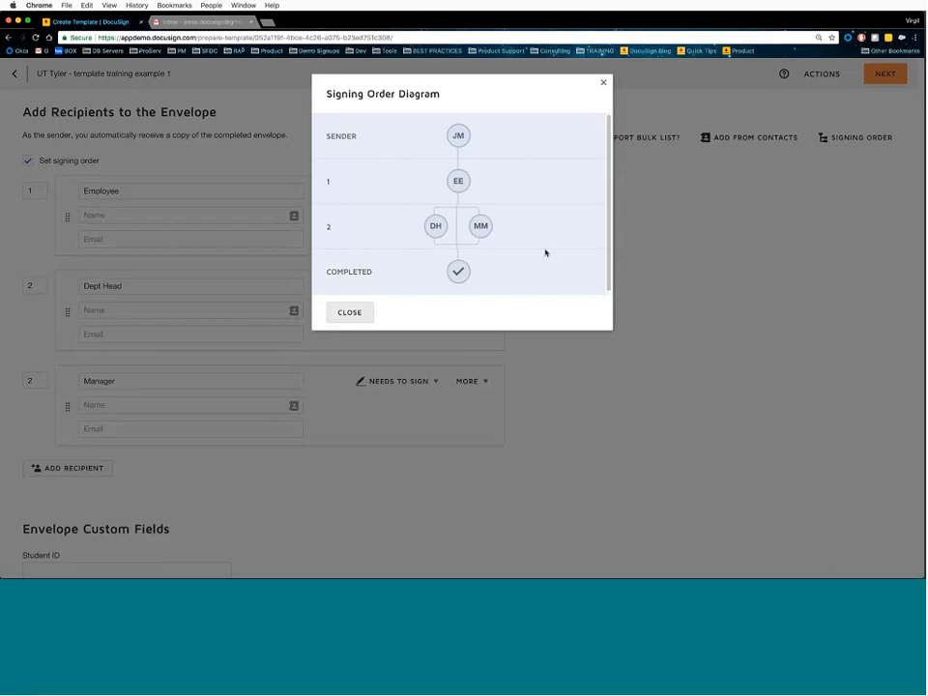
- Remove the Dept Head recipient, leaving Employee signing first and Manager second
left_click(349, 312)
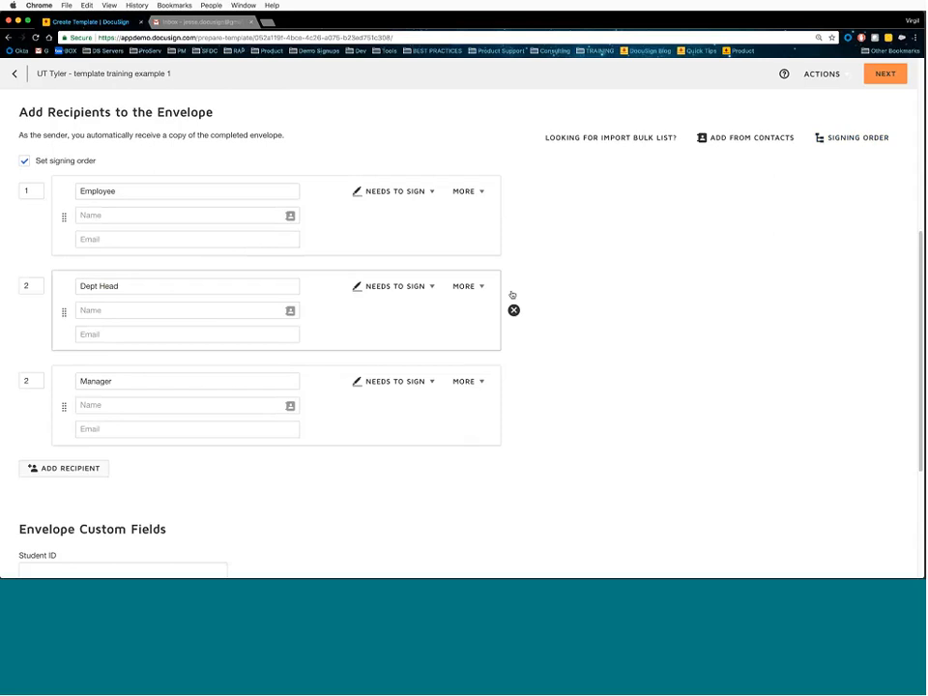
left_click(514, 309)
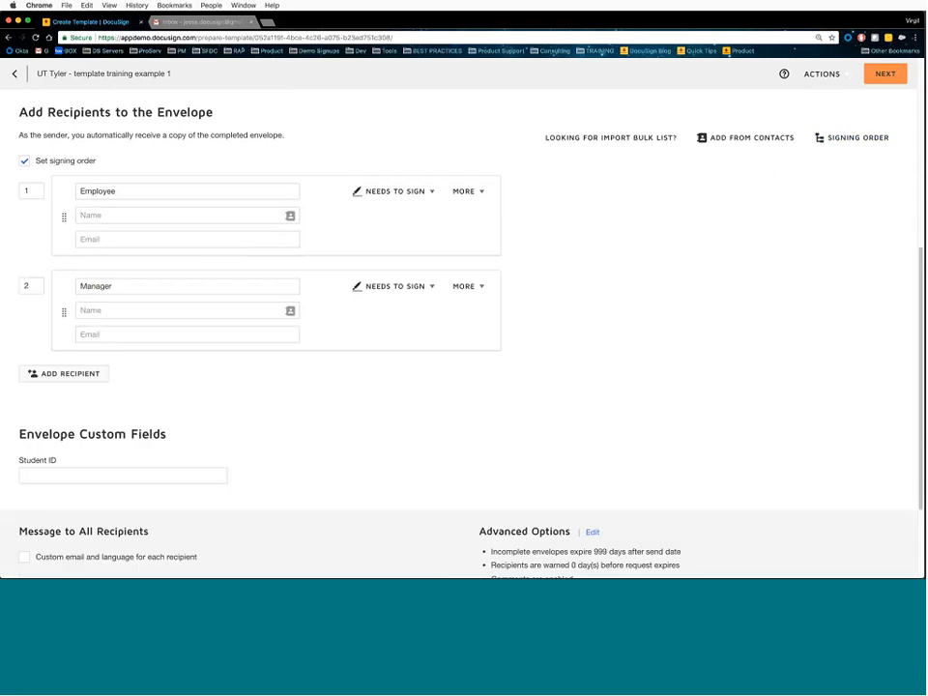
left_click(431, 192)
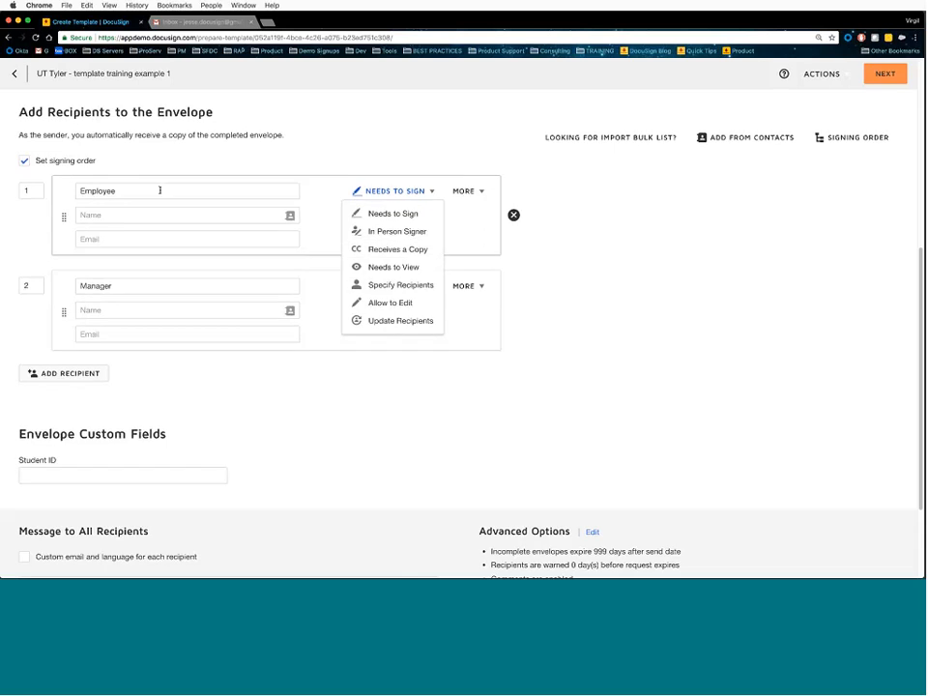
- Dismiss the Employee's action list, keeping Employee and Manager as Needs to Sign
left_click(318, 255)
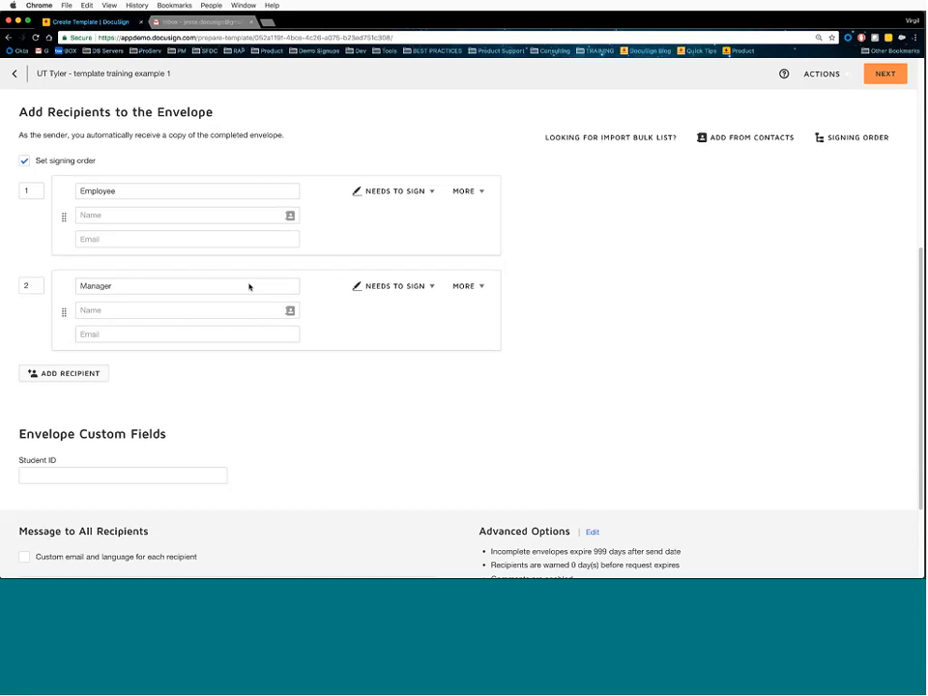
- Add a new recipient role REVIEWER at signing order 2, pushing Manager to step 3
left_click(34, 285)
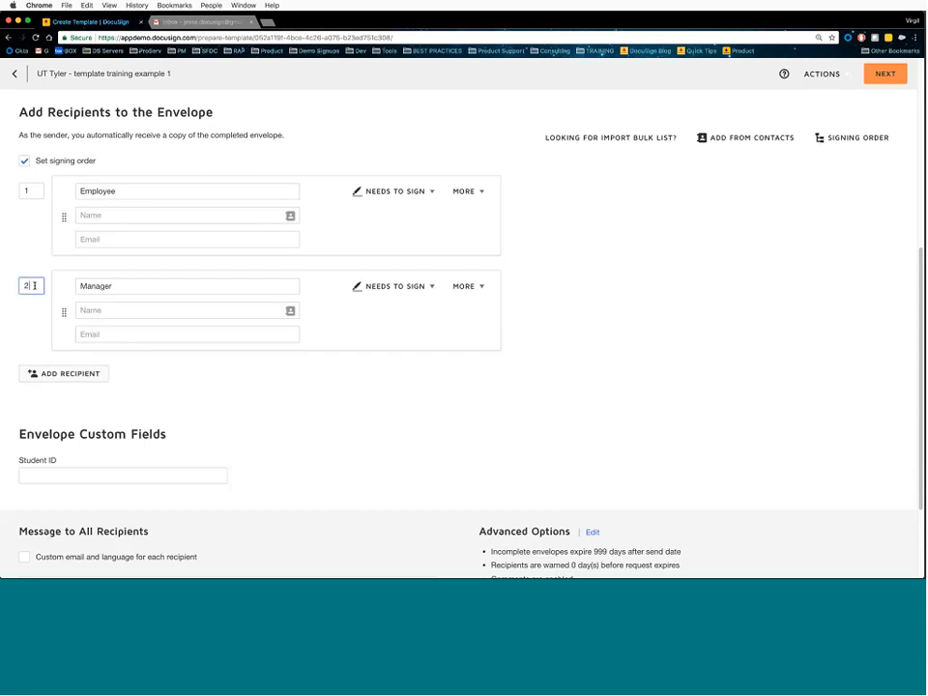
left_click(64, 375)
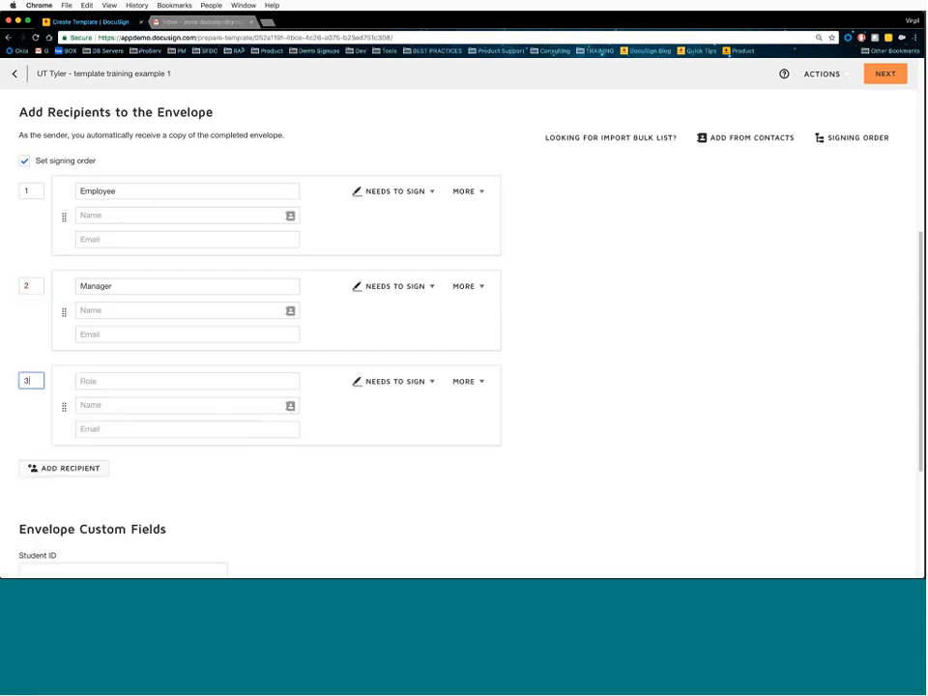
left_click_drag(33, 286, 13, 287)
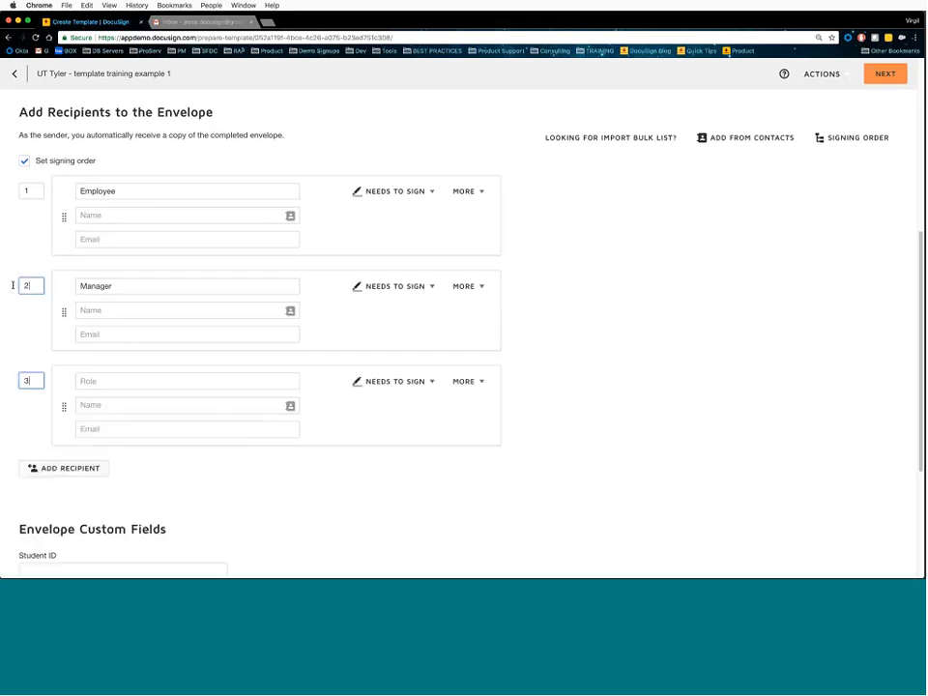
double_click(36, 375)
type("2")
left_click(120, 286)
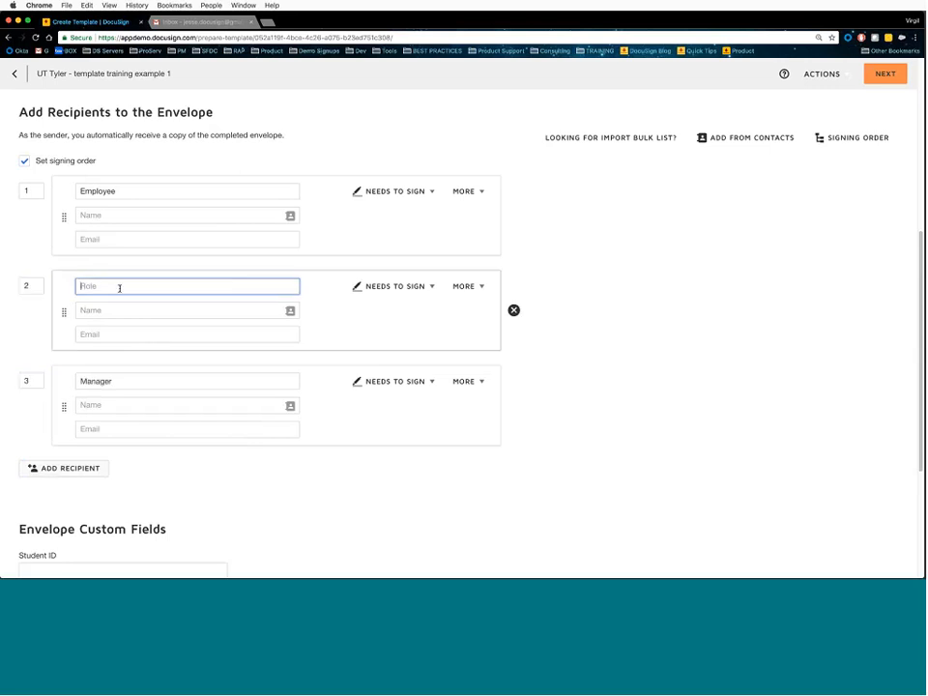
type("REVIEWER")
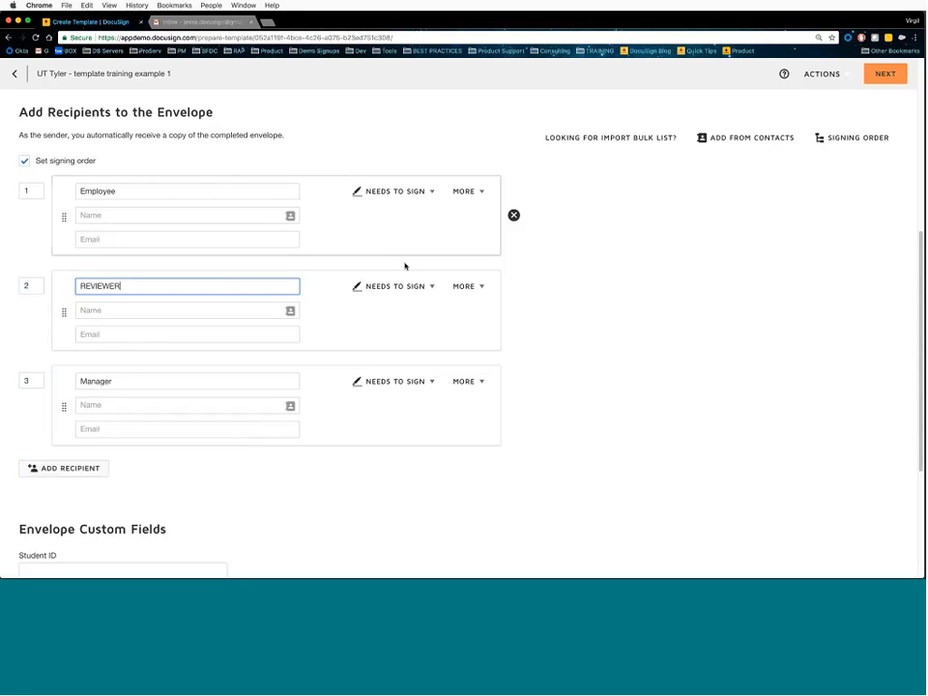
left_click(430, 287)
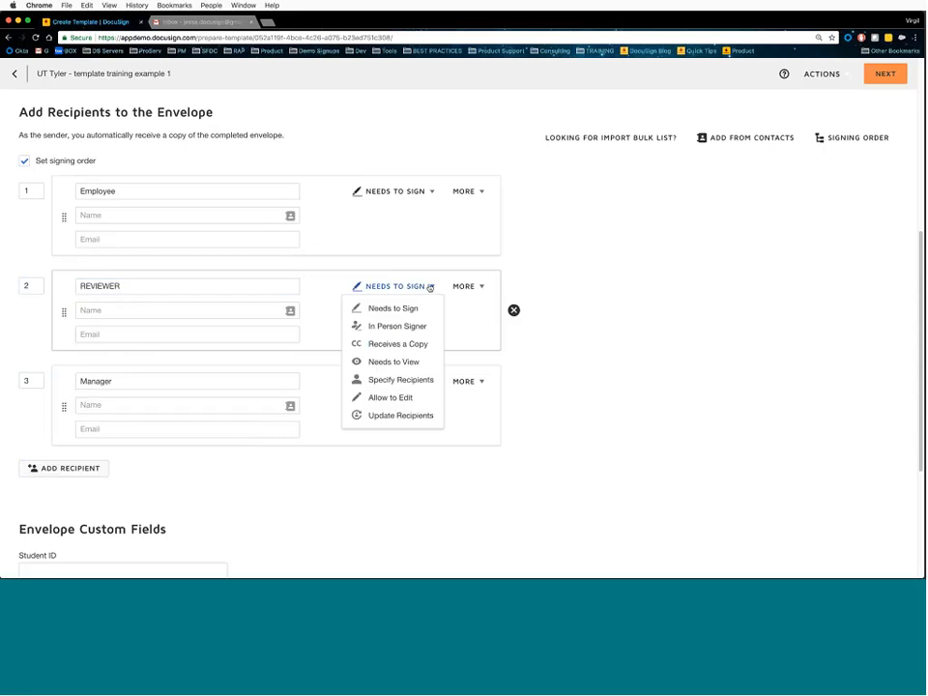
- Set the REVIEWER's recipient action to Specify Recipients
left_click(416, 380)
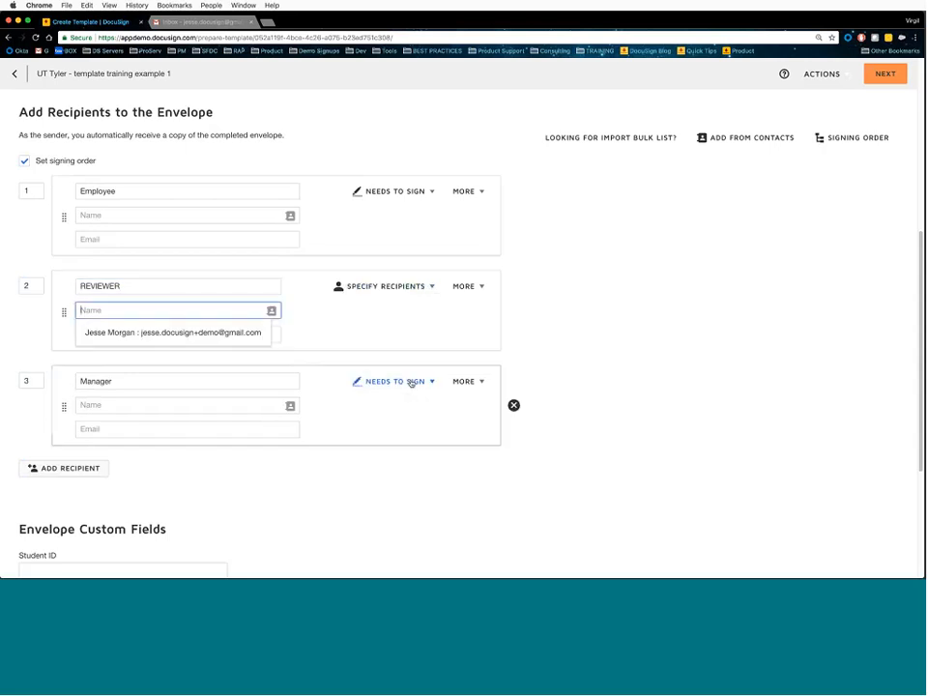
left_click(375, 308)
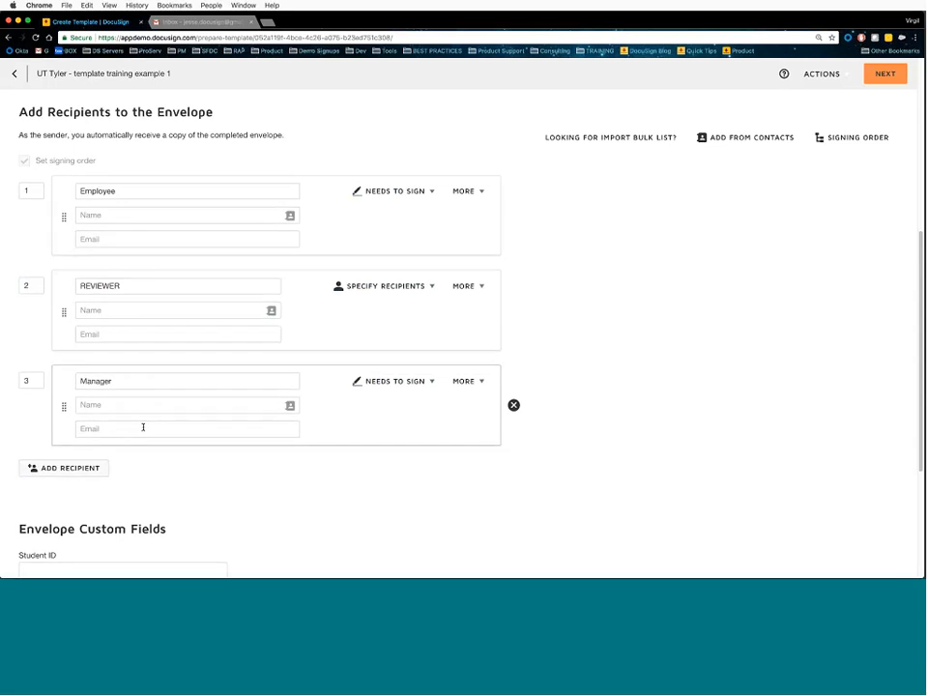
left_click(432, 286)
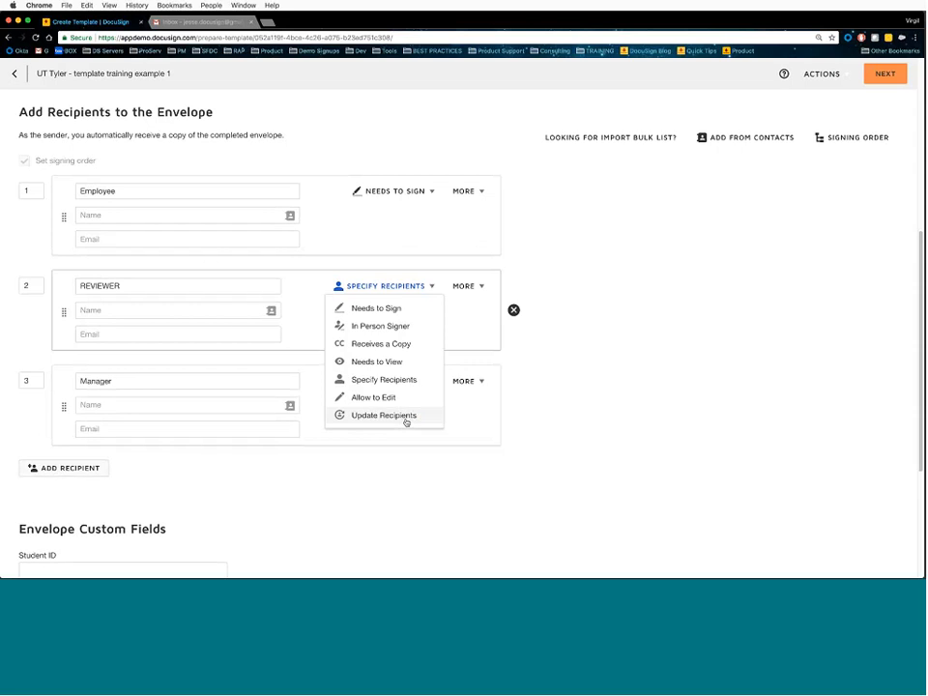
- Change the REVIEWER's action to Update Recipients, then settle on Allow to Edit
left_click(406, 420)
left_click(342, 306)
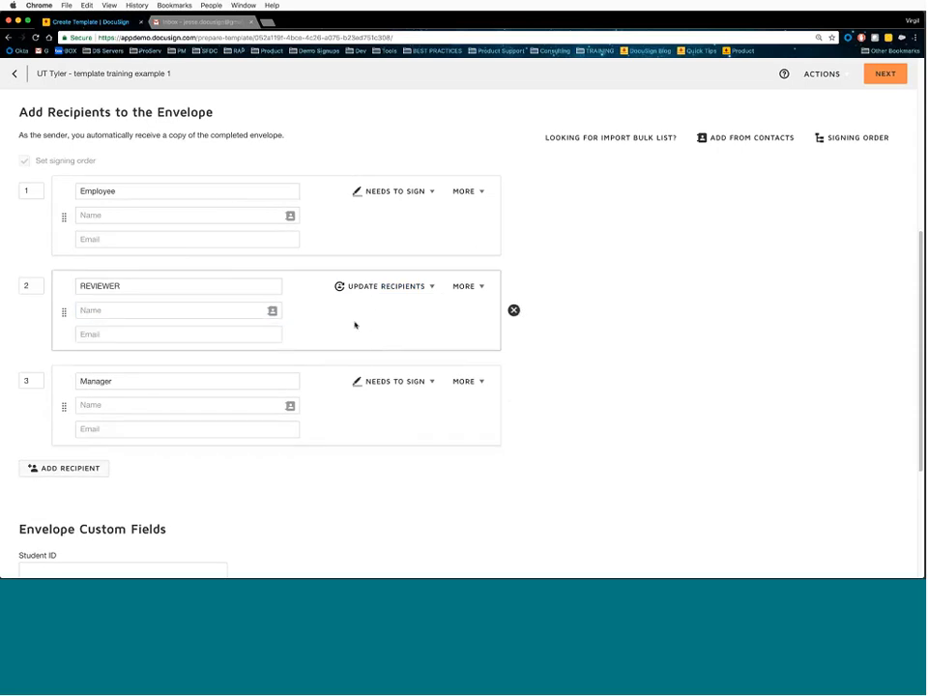
left_click(390, 289)
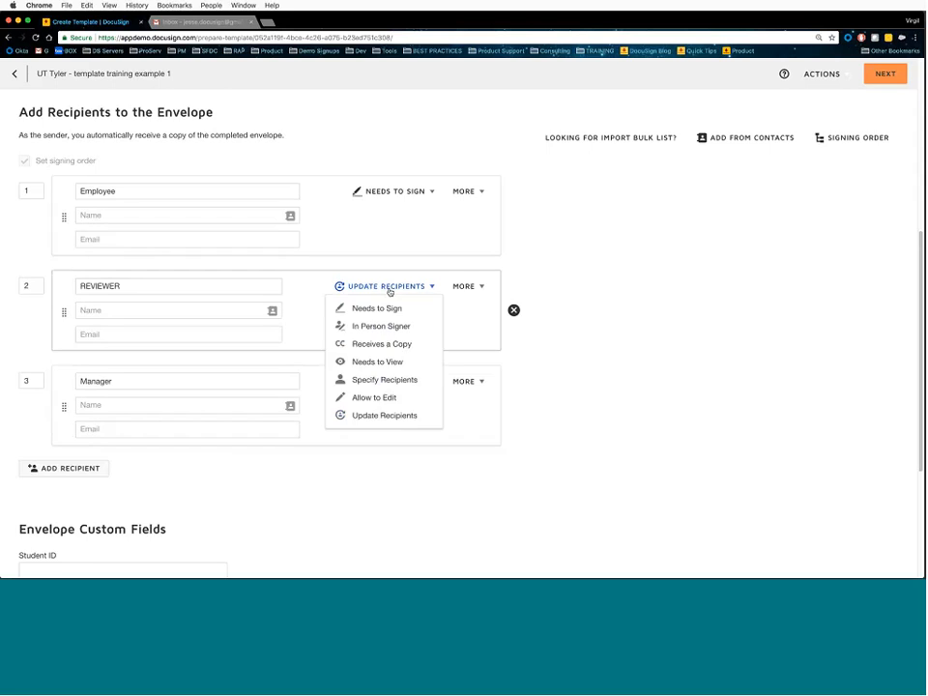
left_click(375, 398)
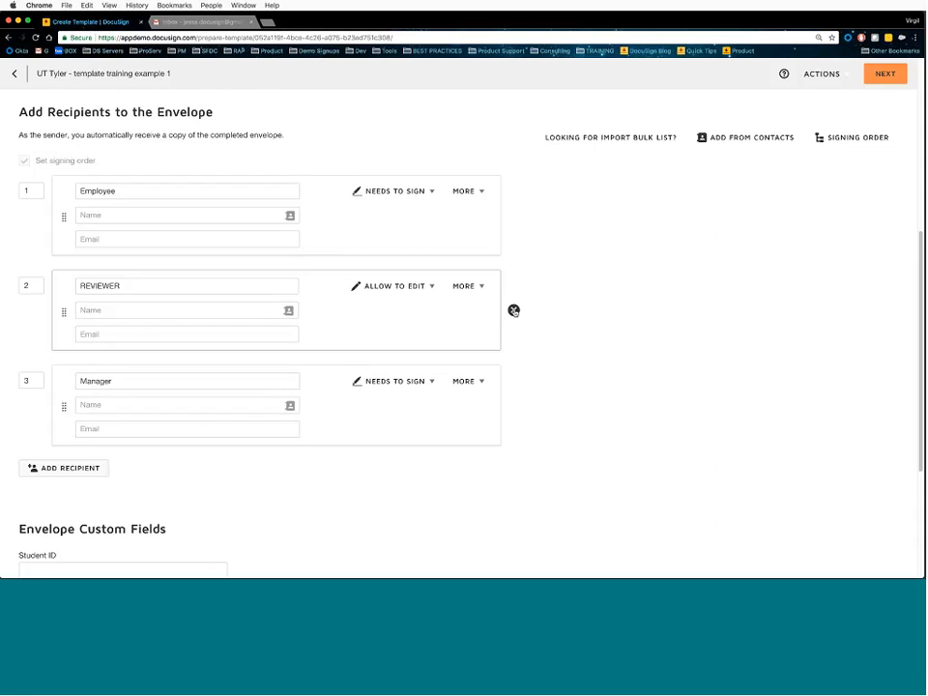
- Delete the REVIEWER, renumber Manager to signing order 2, and add access authentication to Employee
left_click(513, 310)
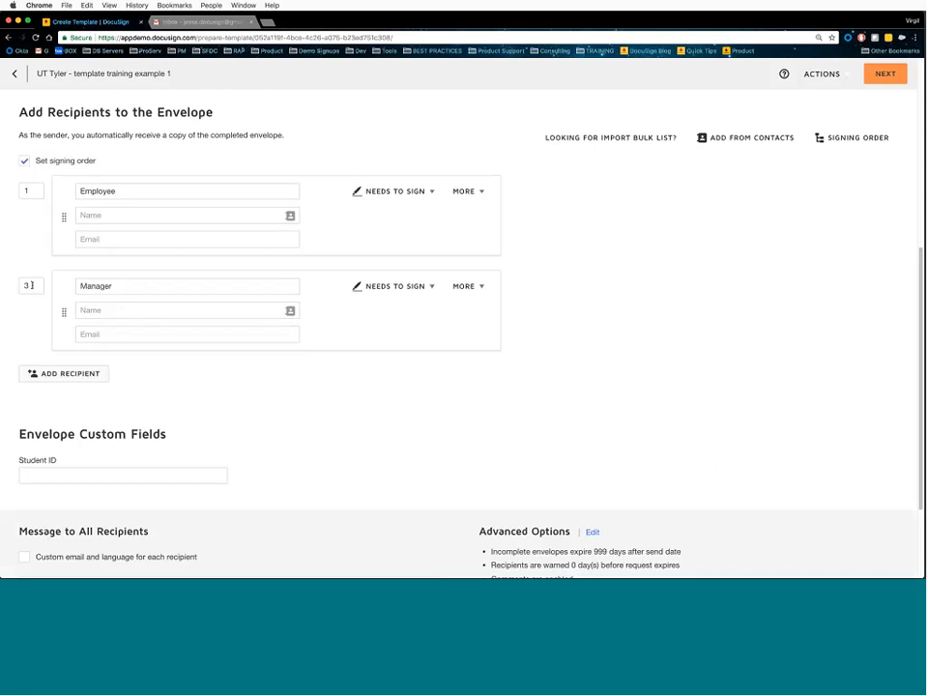
left_click_drag(32, 285, 5, 287)
type("2")
left_click(361, 263)
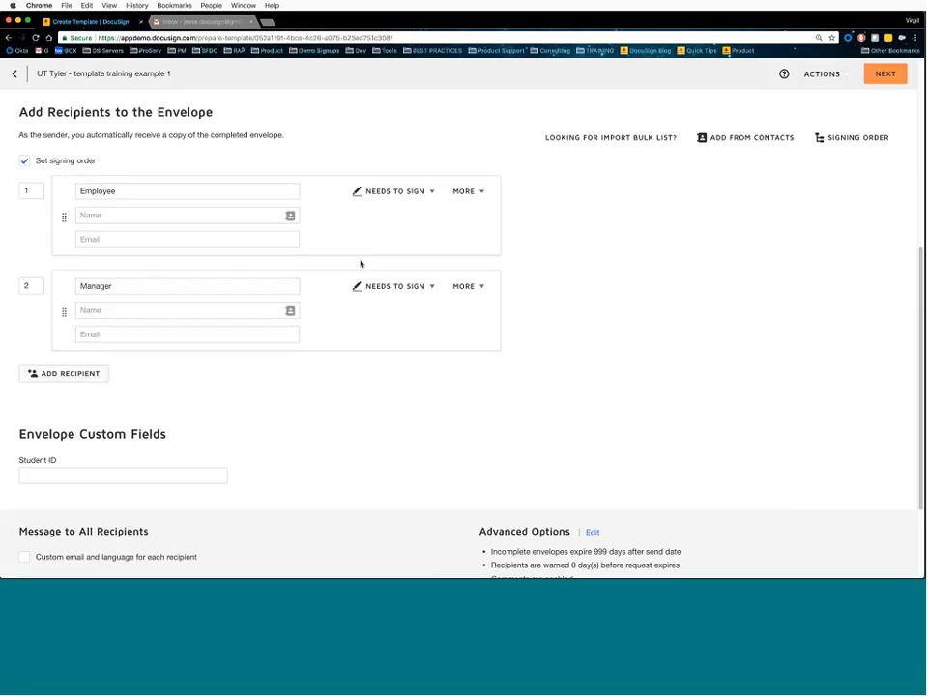
left_click(467, 191)
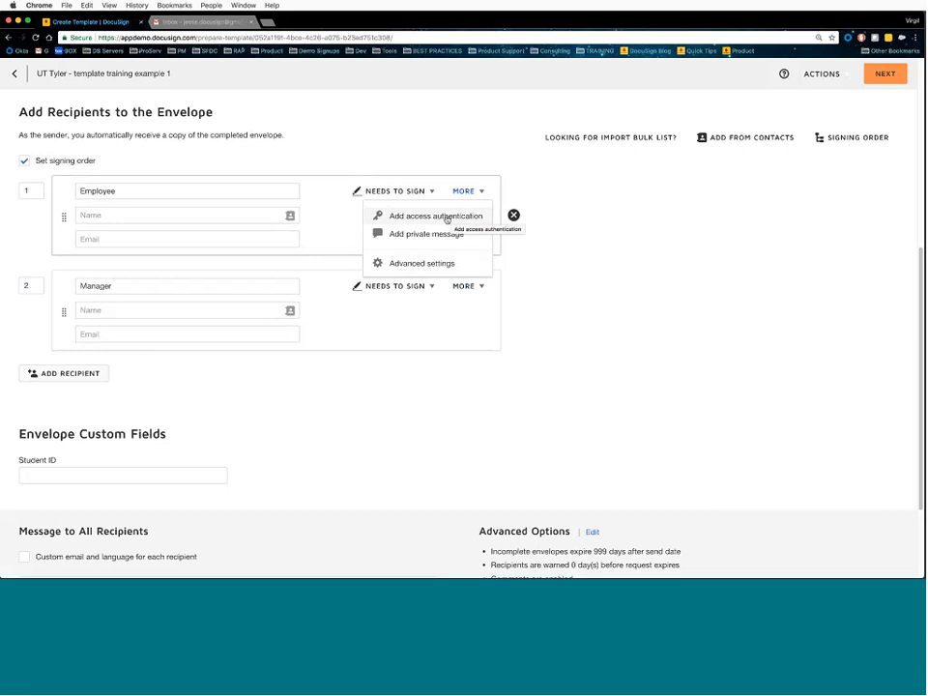
left_click(447, 216)
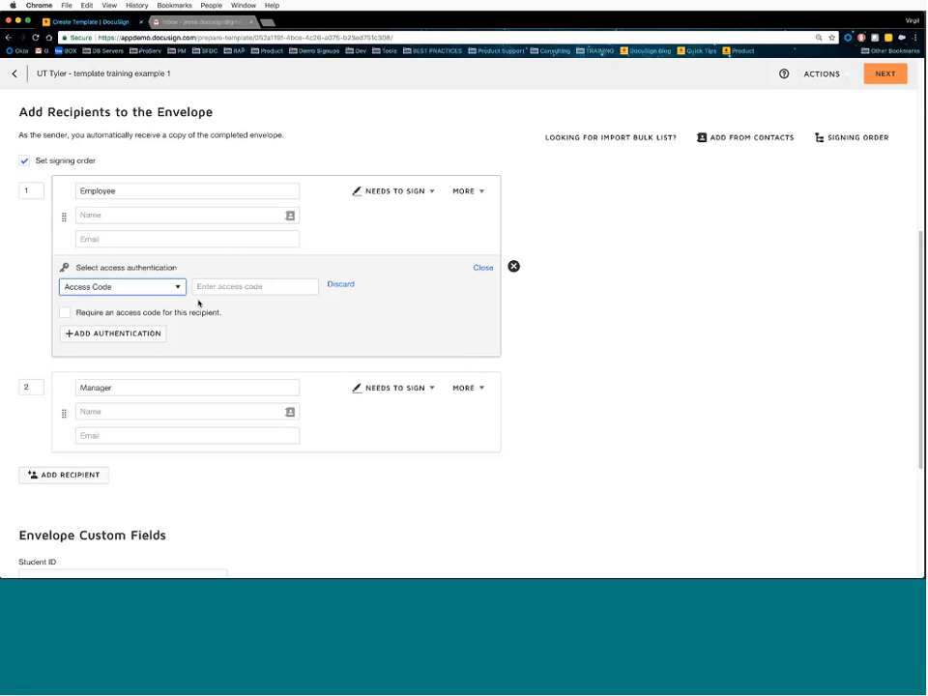
- Turn on 'Require an access code for this recipient' for the Employee
left_click(81, 317)
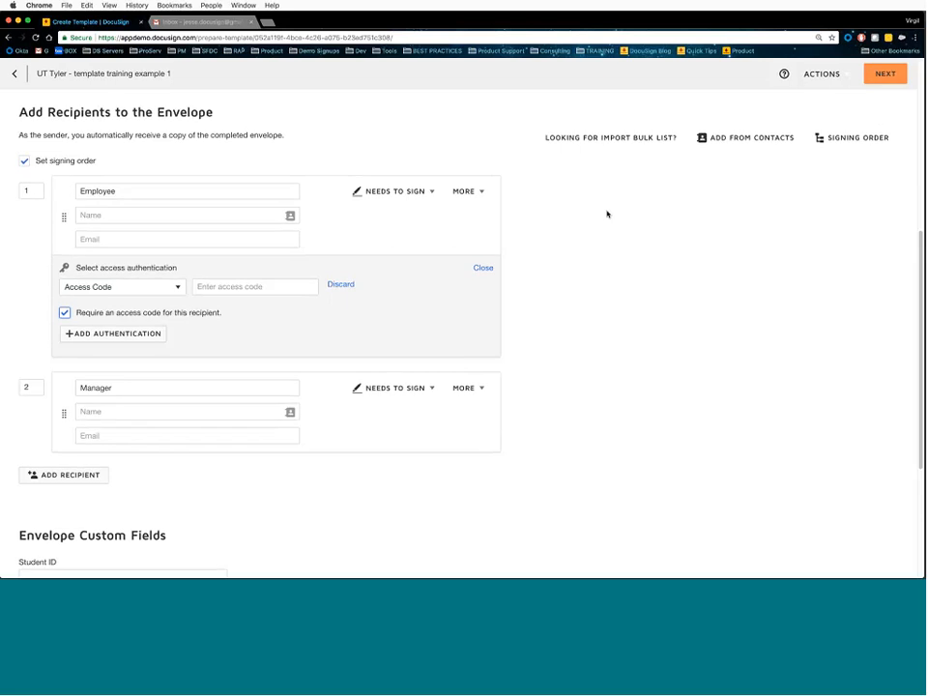
mouse_move(490, 244)
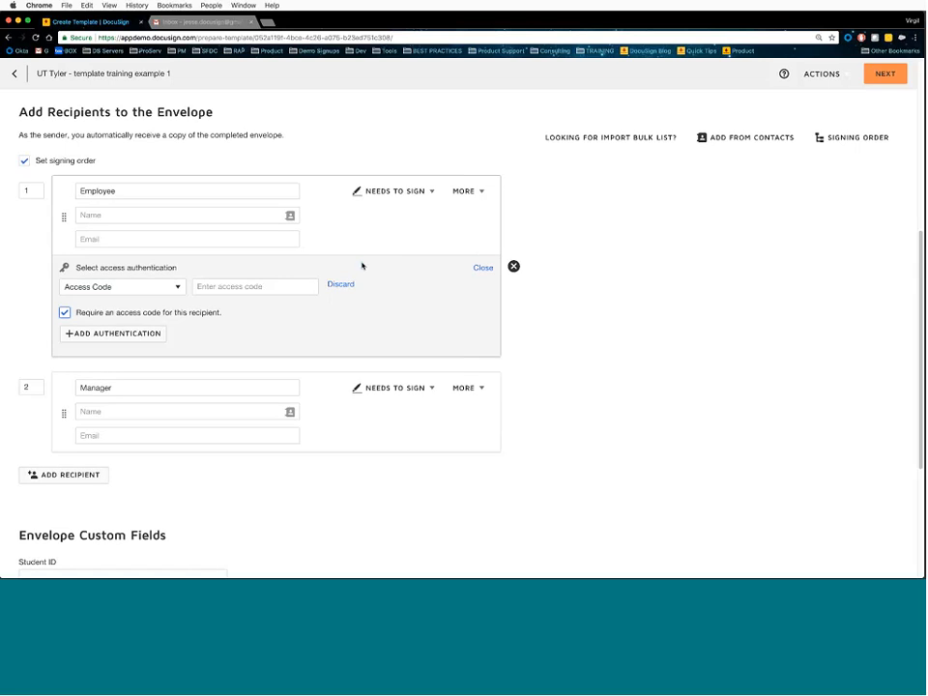
left_click(150, 288)
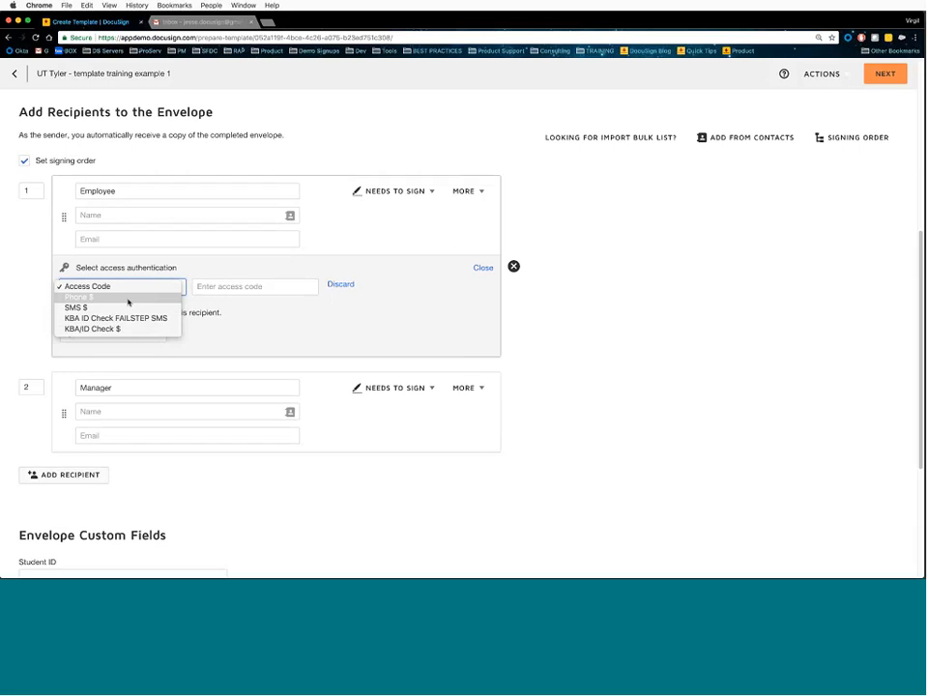
- Try Phone authentication, revert to Access Code, and collapse the Employee's authentication settings
left_click(127, 301)
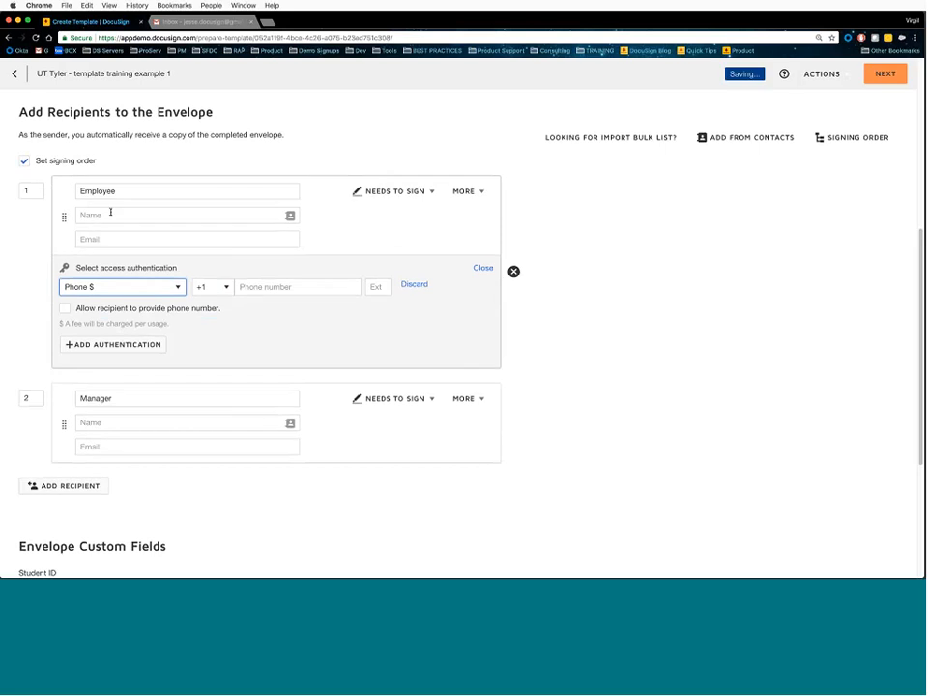
left_click(258, 280)
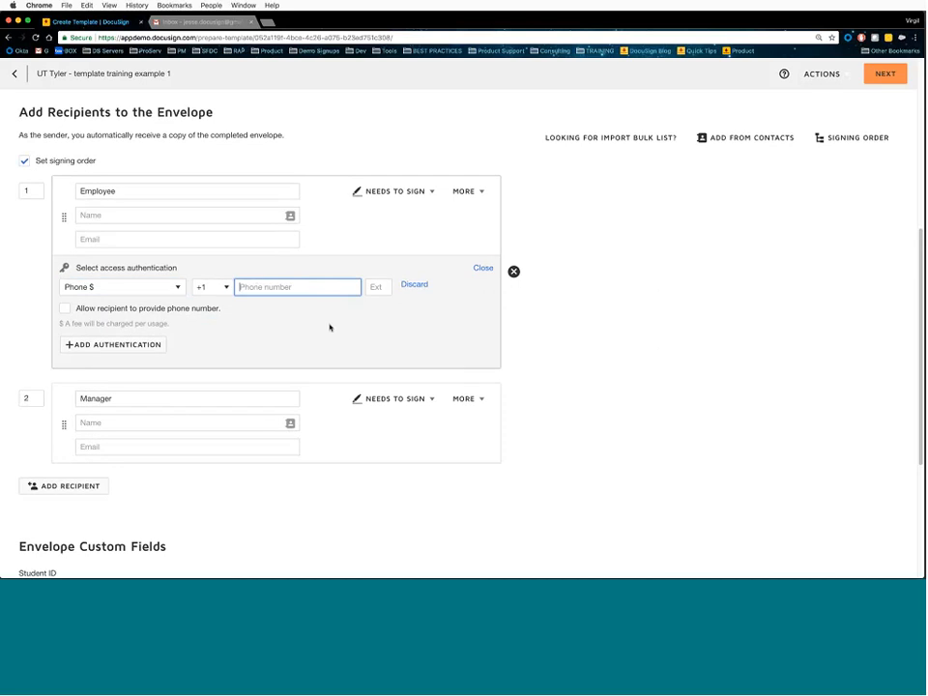
left_click(165, 288)
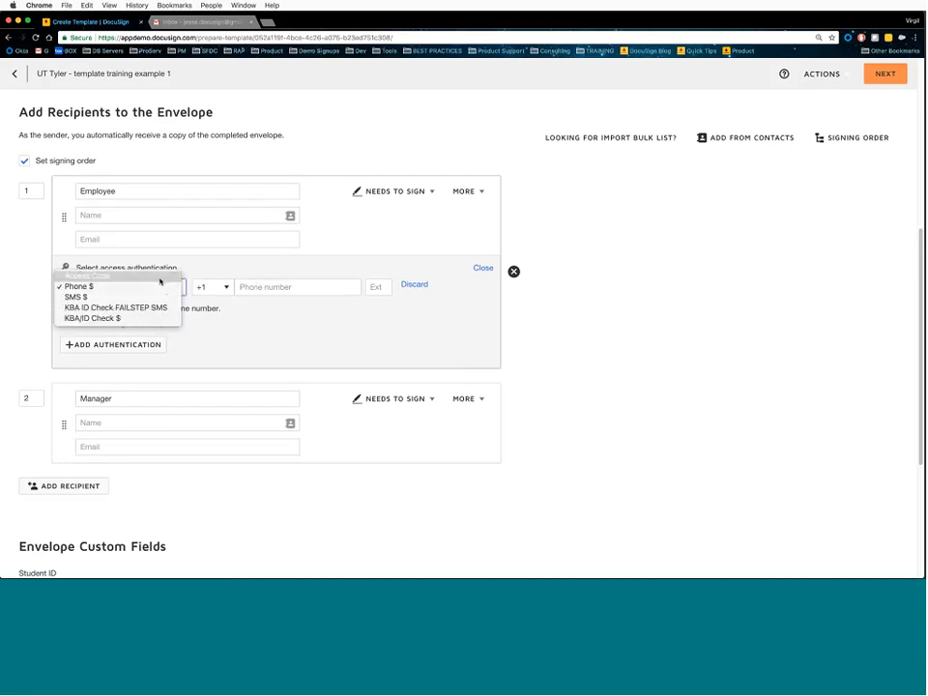
left_click(155, 274)
left_click(482, 268)
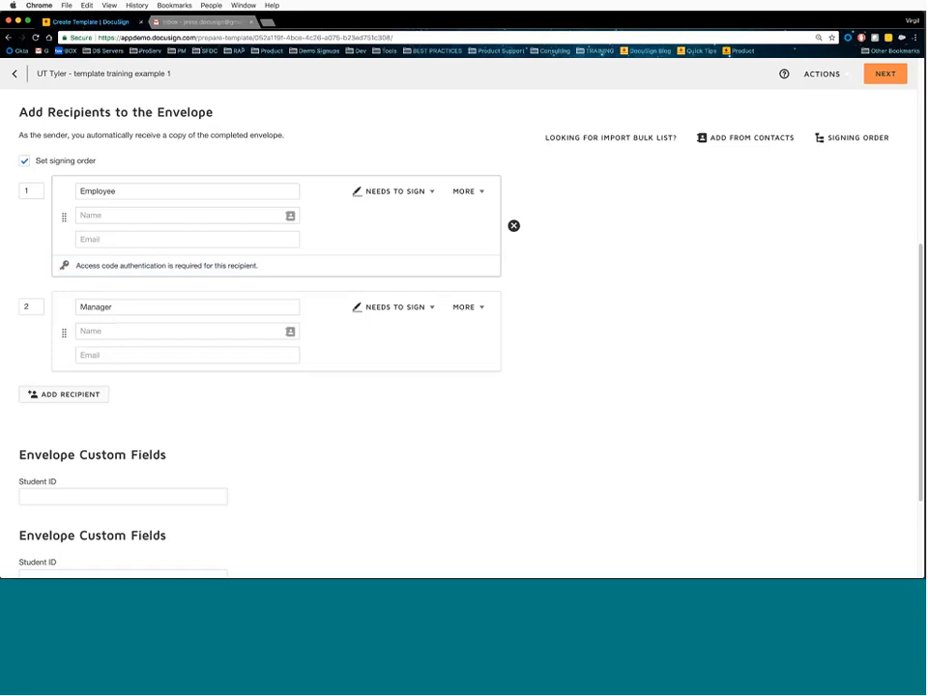
left_click(479, 193)
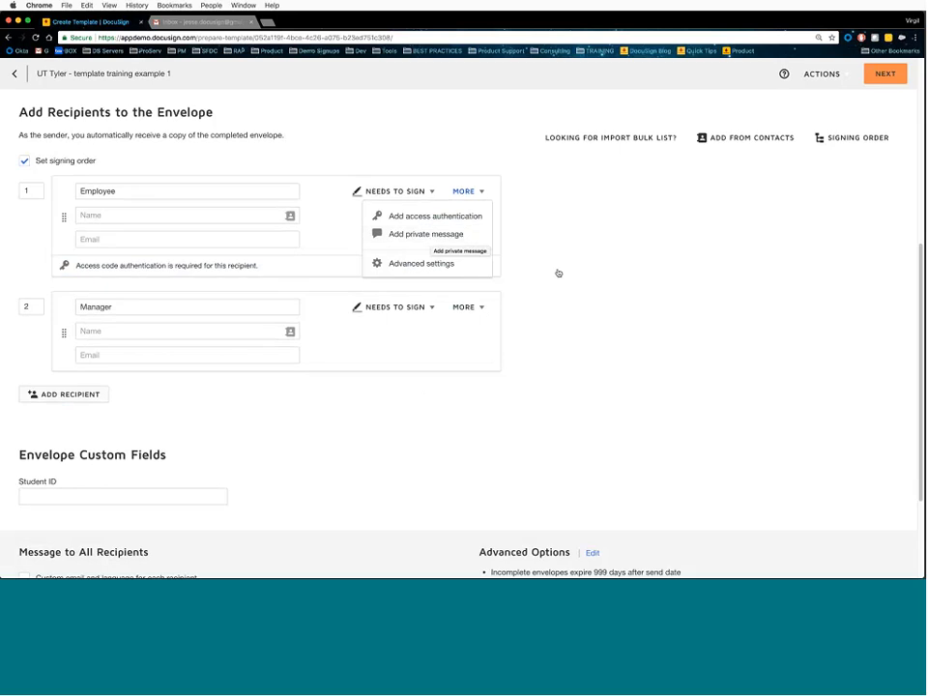
- Turn on 'Don't allow senders to edit recipient' in the Employee's advanced settings
left_click(423, 264)
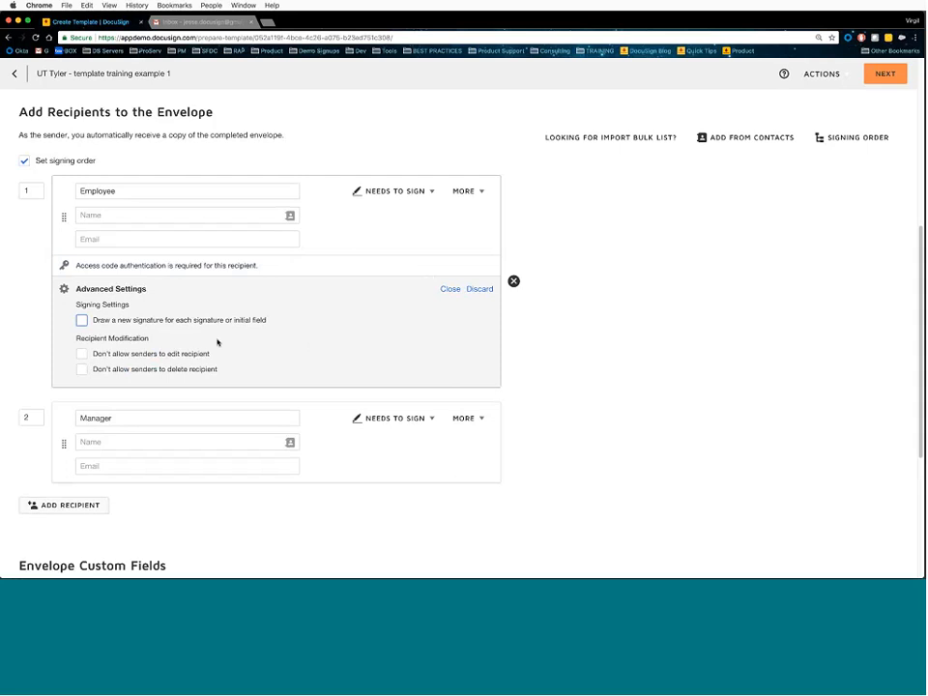
left_click_drag(76, 338, 147, 338)
left_click(146, 339)
left_click(84, 355)
- Keep Access Code as the Employee's authentication type and save it with the code left empty
left_click(193, 266)
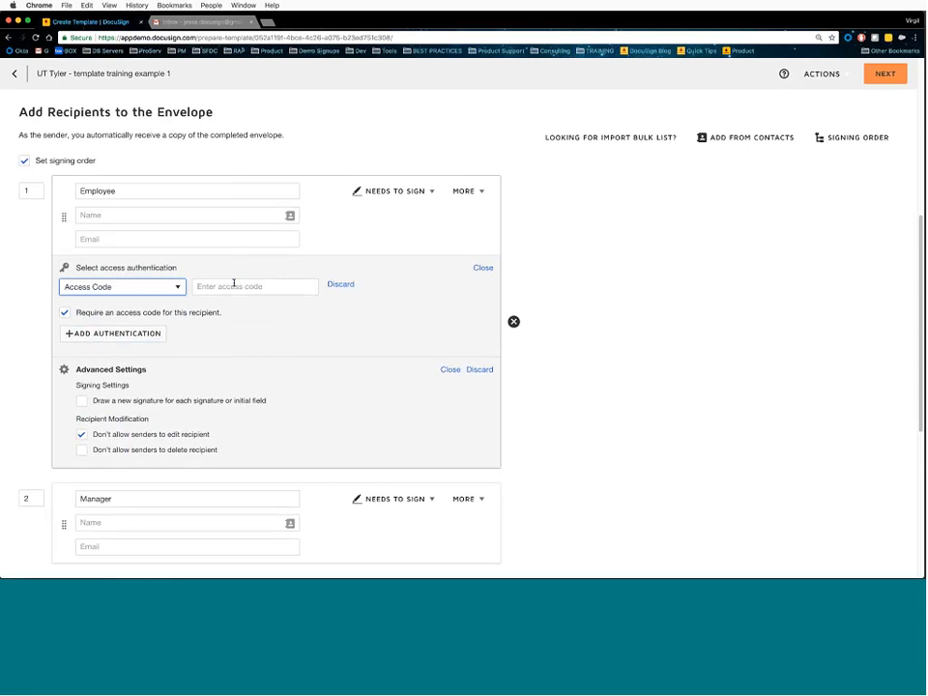
left_click(237, 286)
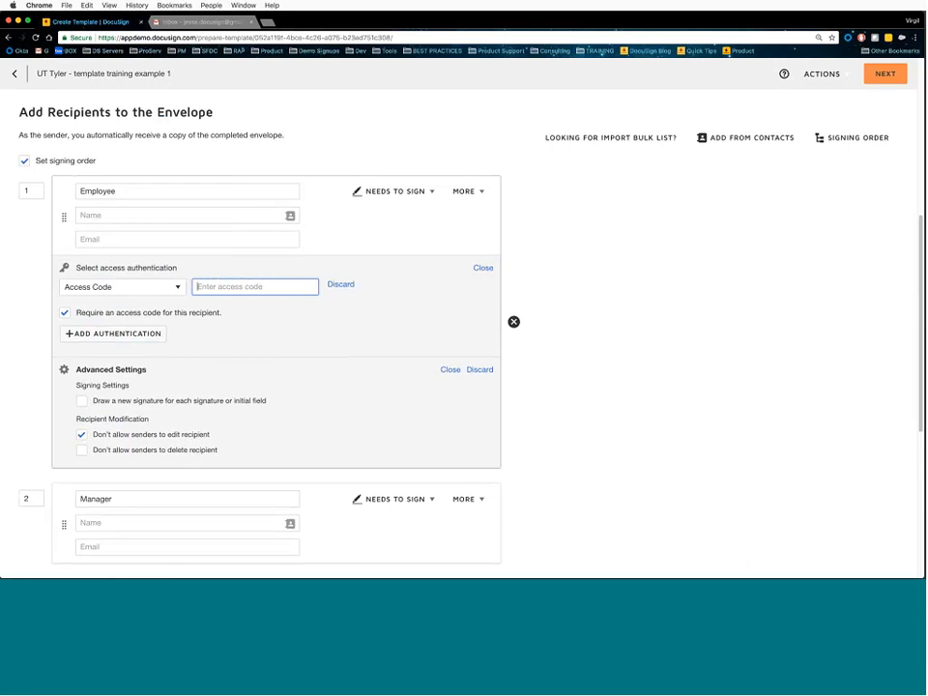
left_click(482, 268)
left_click(348, 266)
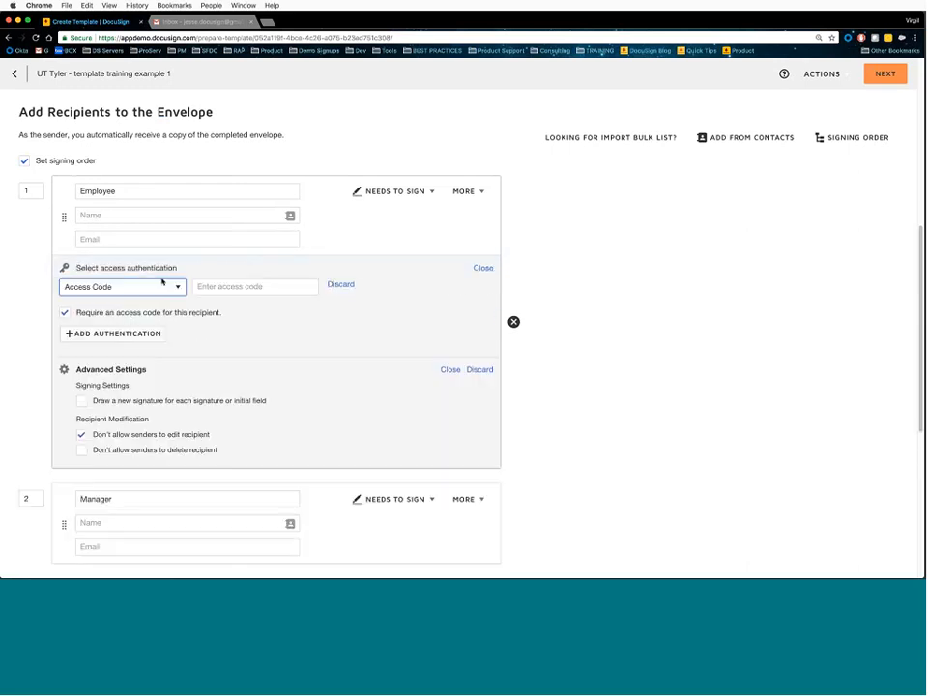
left_click(102, 287)
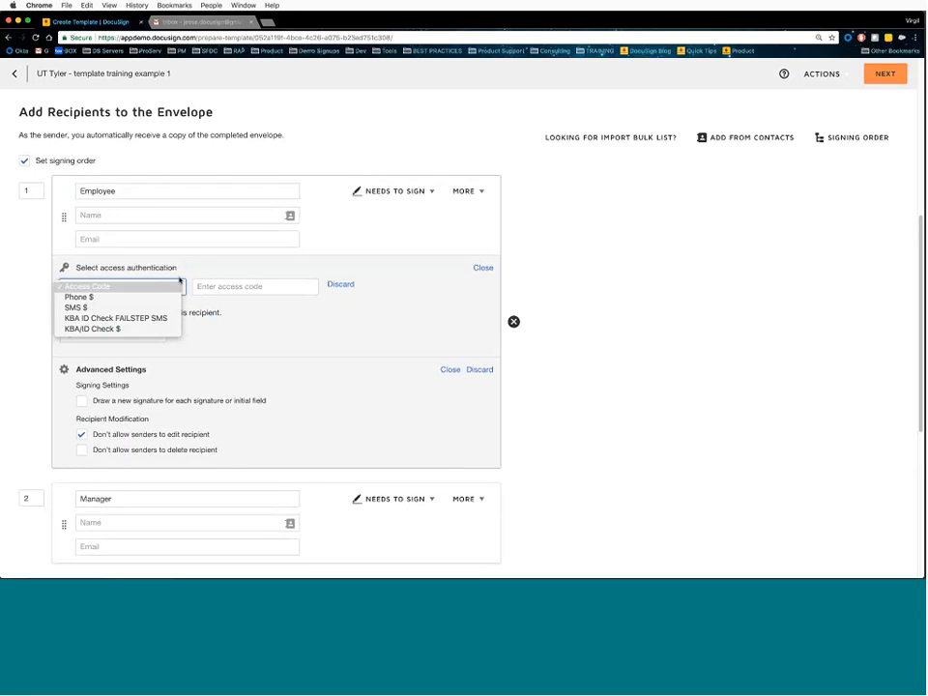
left_click(262, 262)
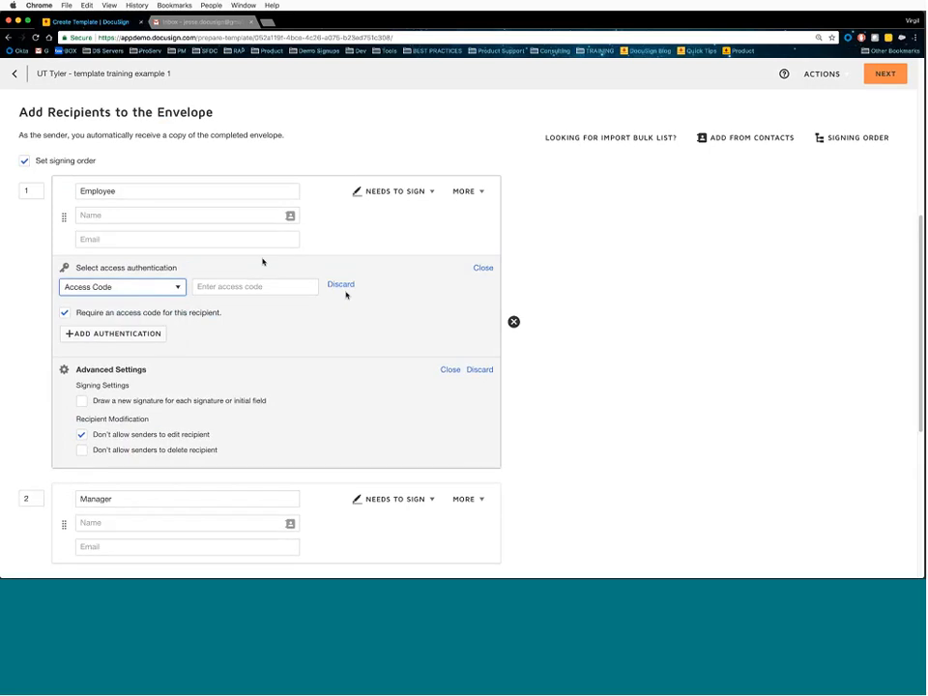
left_click(342, 286)
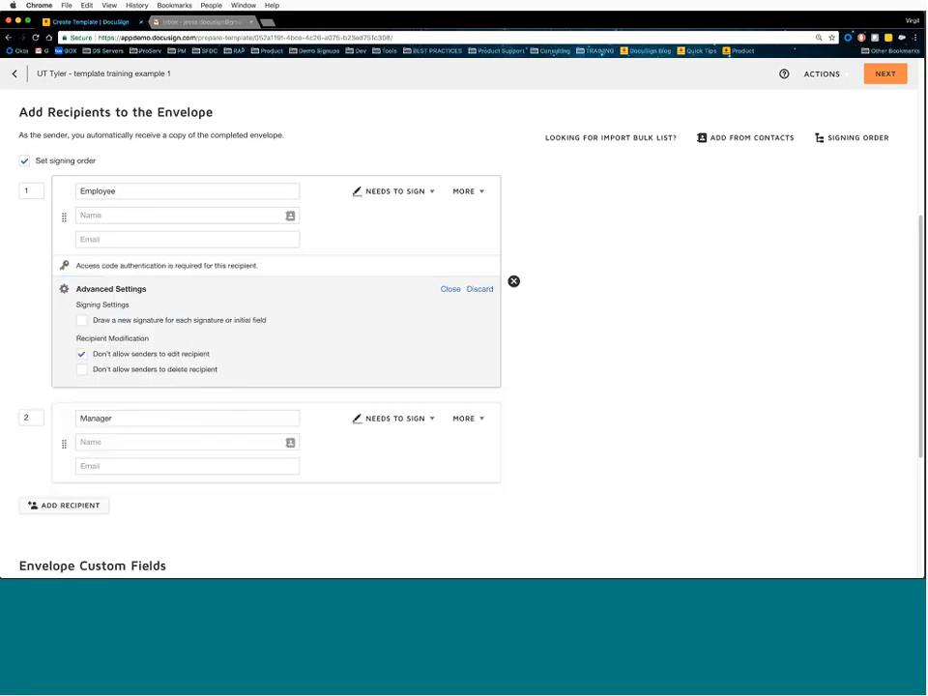
- Keep Employee as Needs to Sign and turn on 'Don't allow senders to delete recipient'
left_click(410, 194)
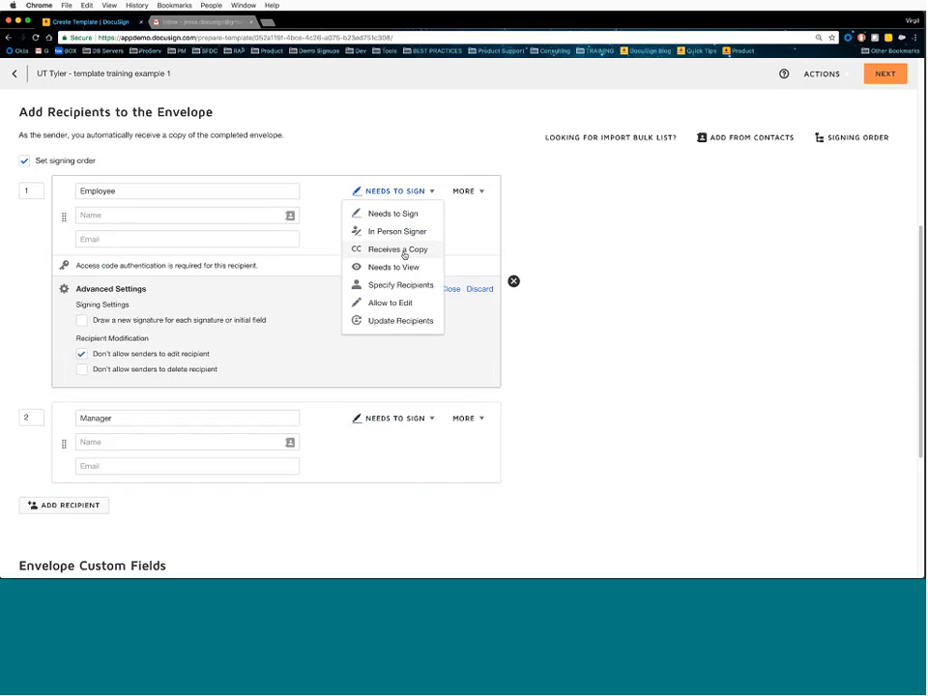
left_click(324, 252)
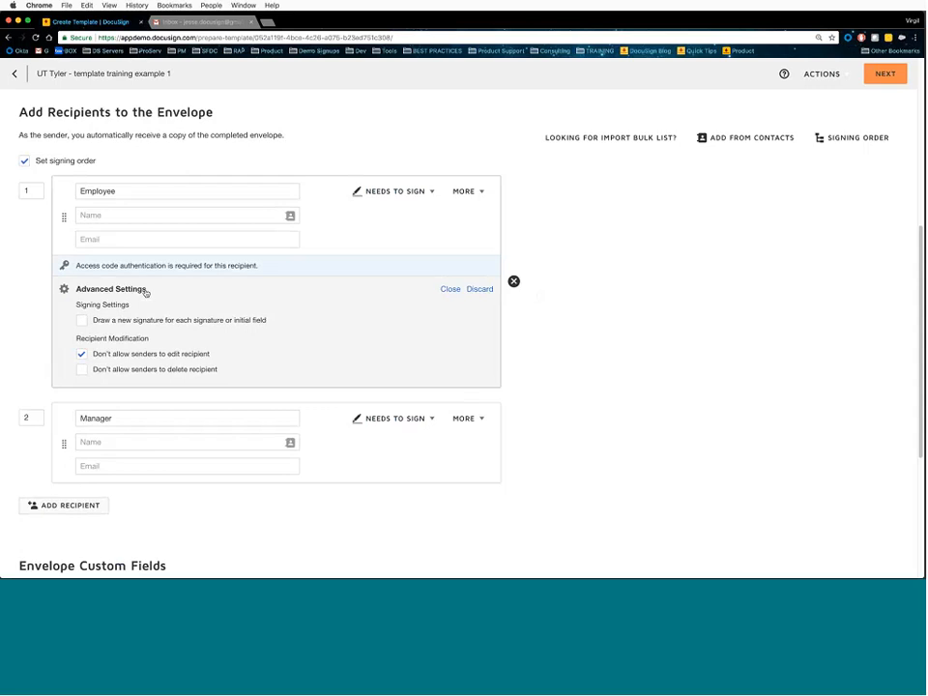
left_click(81, 369)
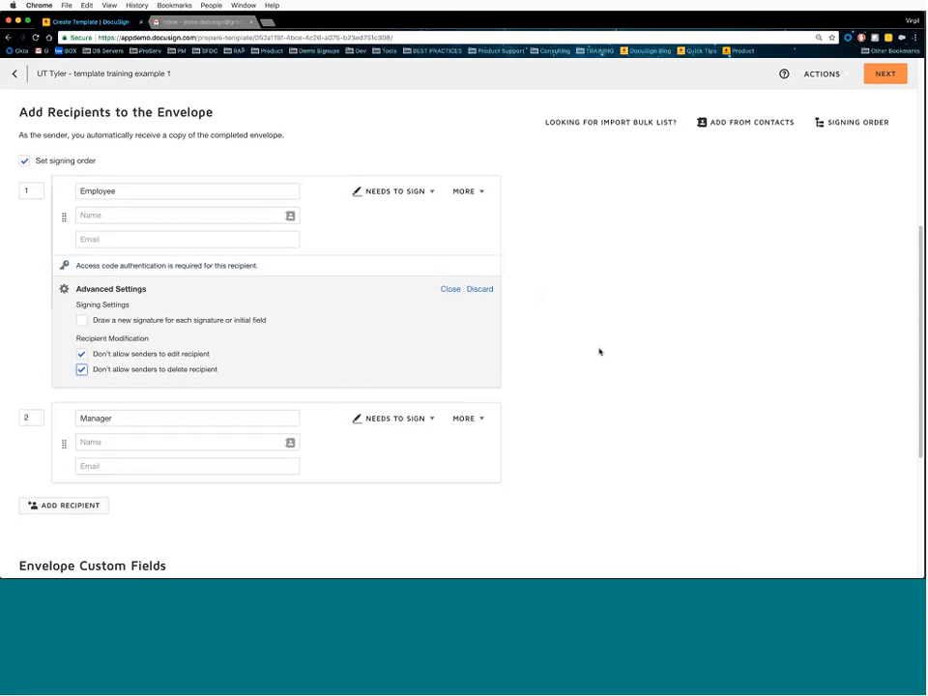
scroll(600, 352, "down", 2)
- In the Manager's advanced settings, block senders from editing and deleting the recipient
left_click(481, 321)
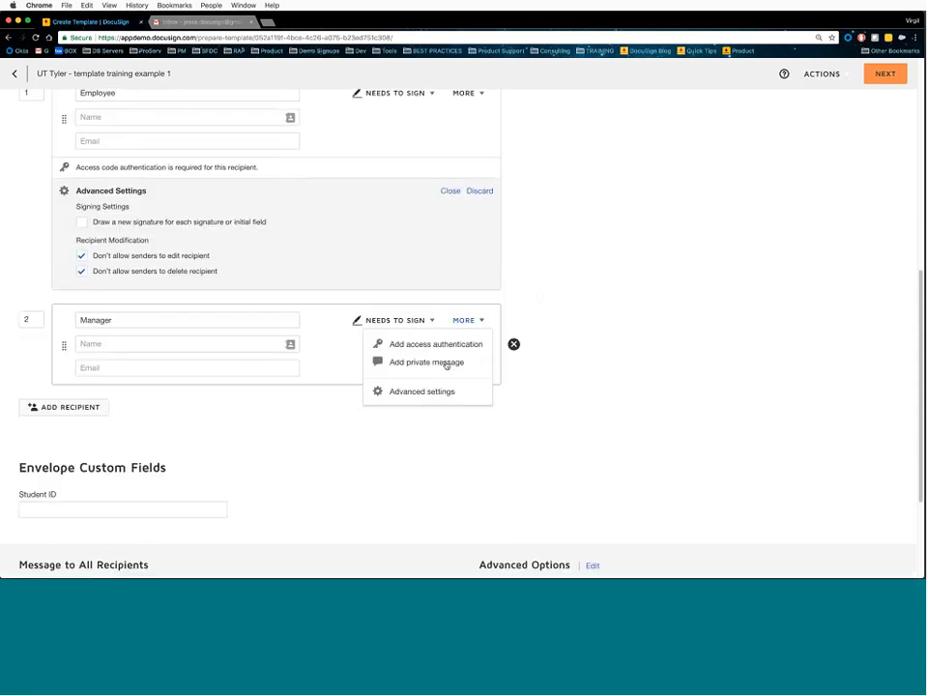
left_click(437, 391)
left_click(81, 461)
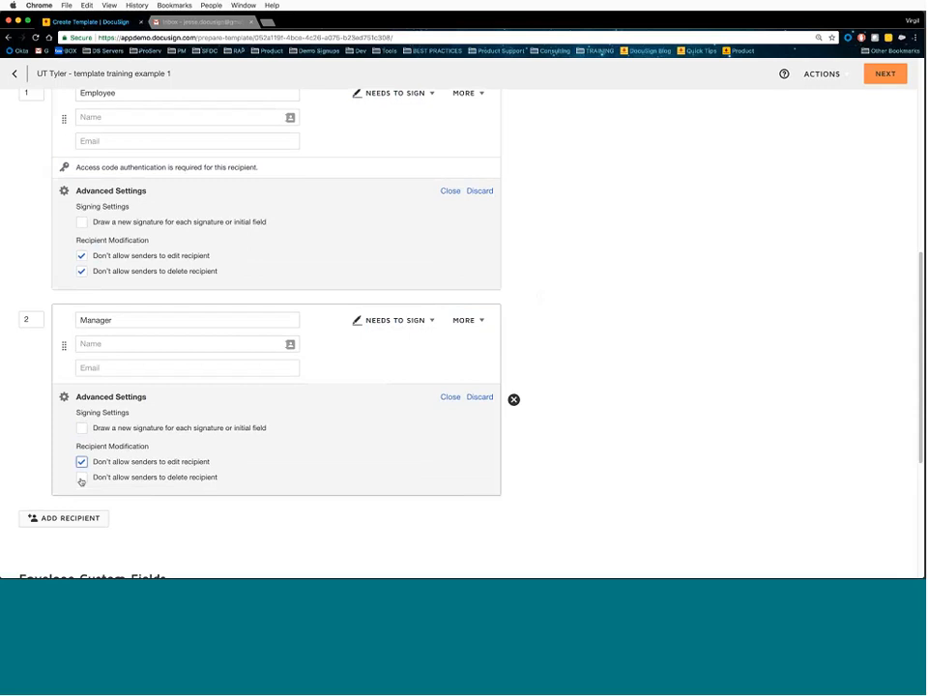
left_click(81, 476)
scroll(407, 469, "down", 2)
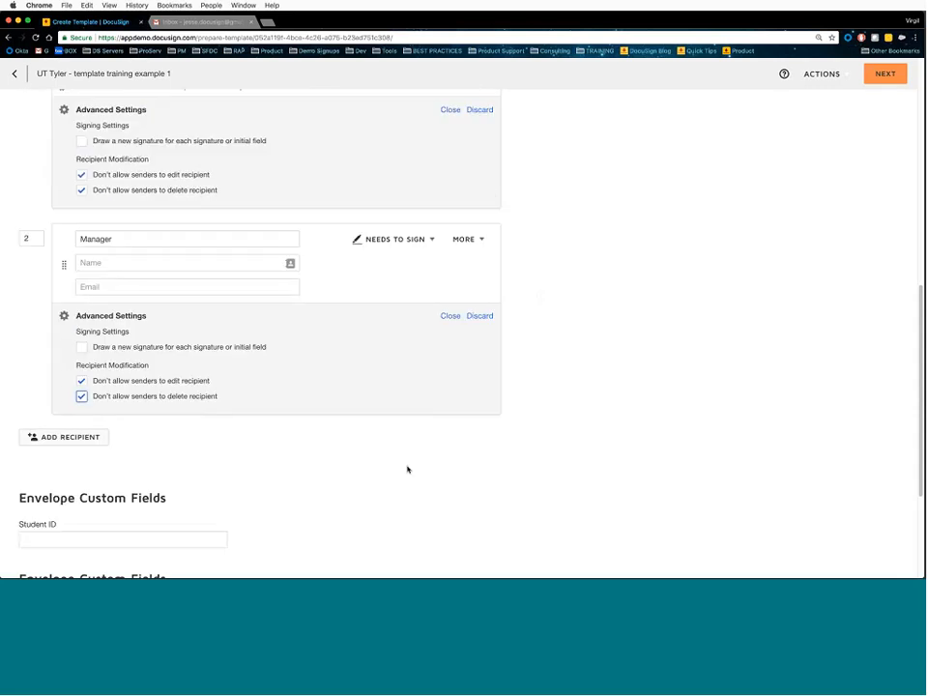
- Add a third recipient with the role 'Dept Head'
left_click(89, 441)
left_click(175, 449)
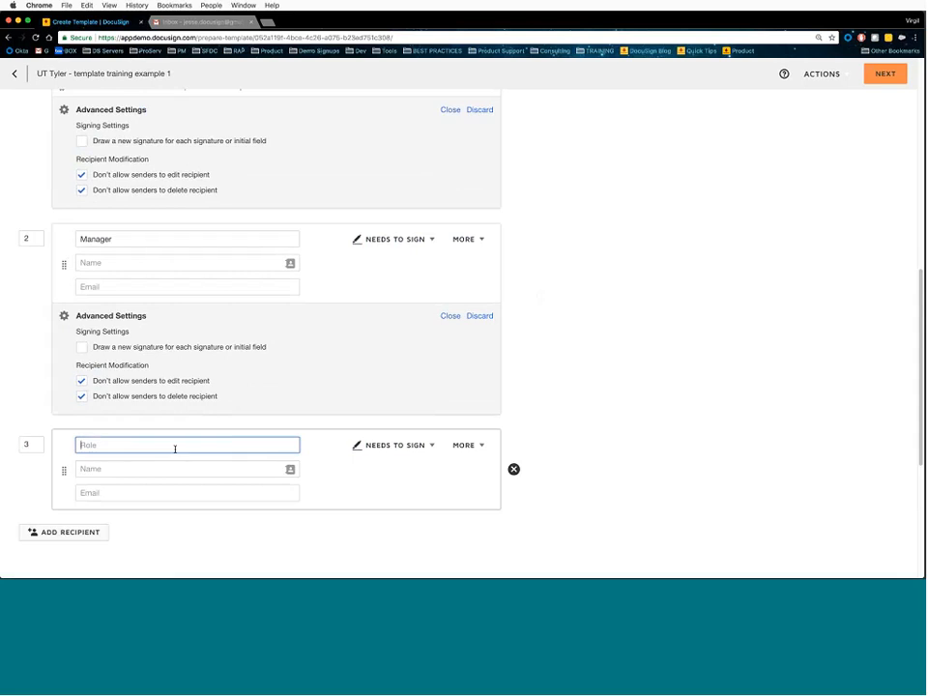
left_click(455, 431)
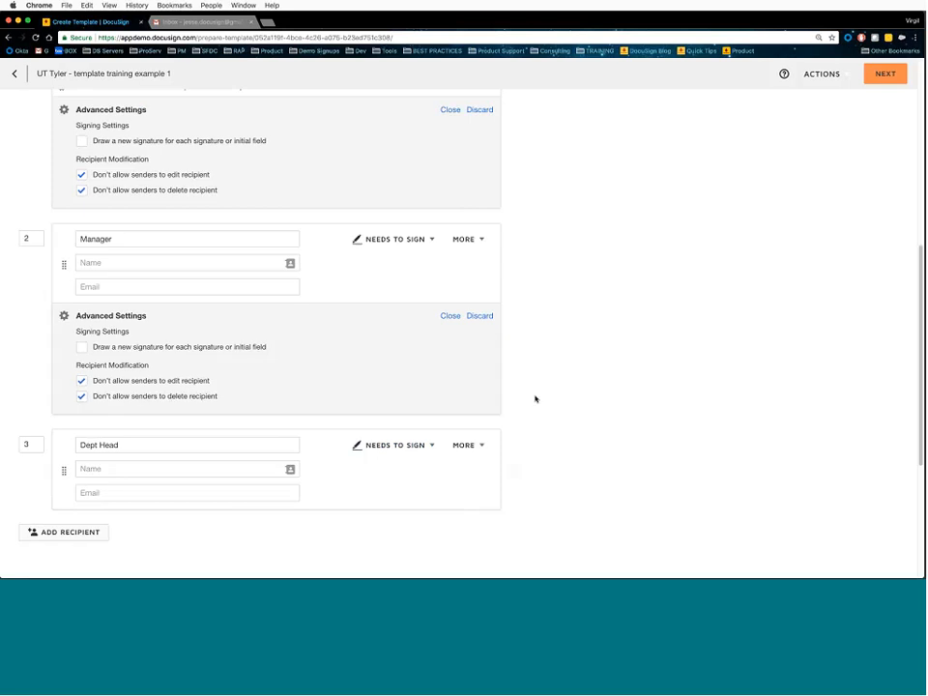
scroll(535, 398, "up", 2)
scroll(332, 356, "up", 1)
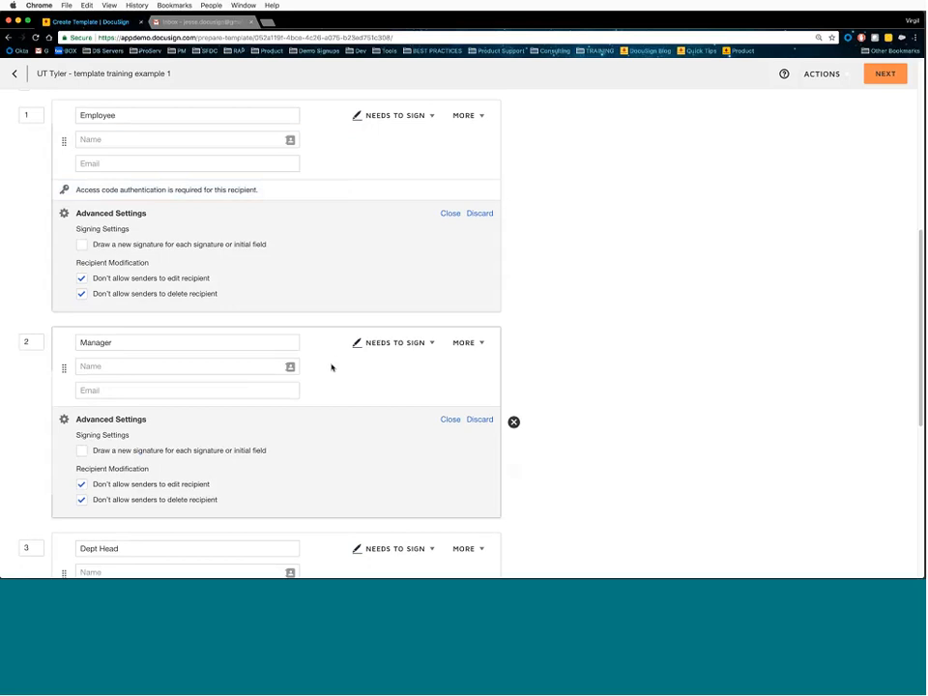
- Close the Manager's and Employee's Advanced Settings panels, then scroll to the page bottom
scroll(334, 368, "down", 3)
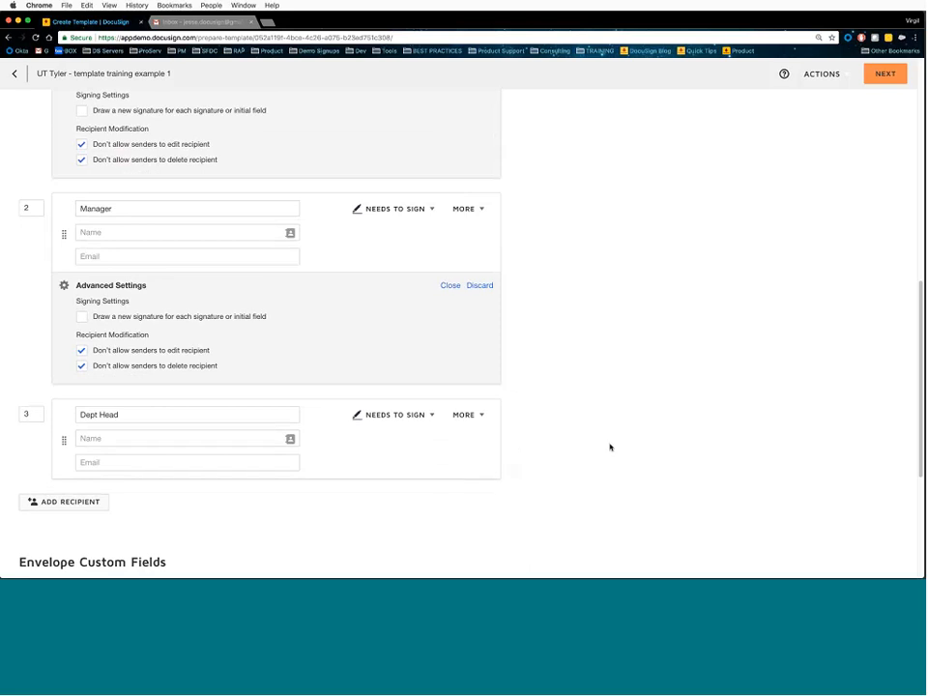
scroll(604, 445, "up", 1)
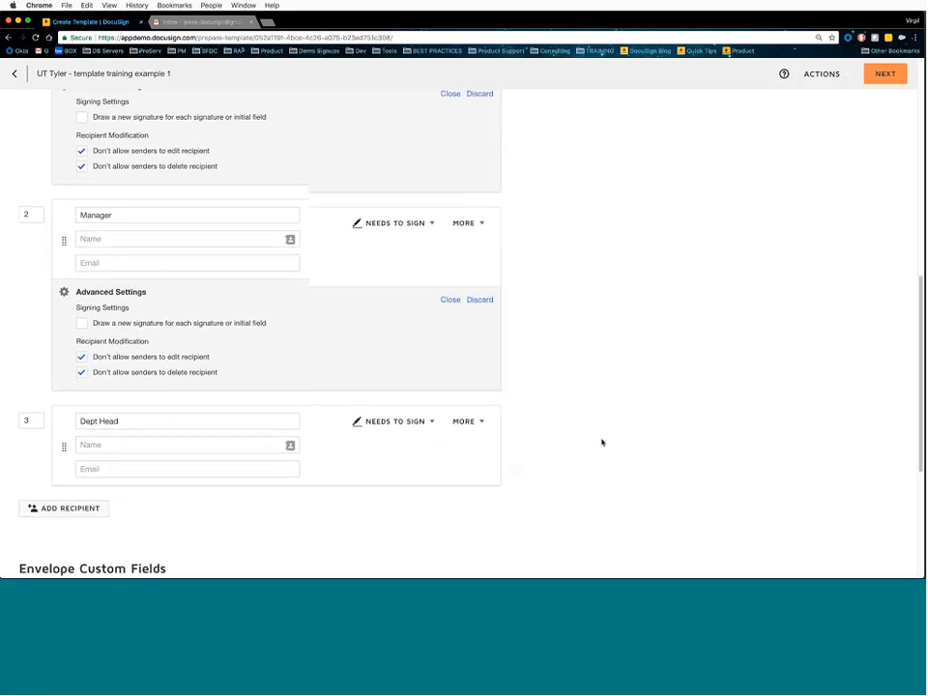
scroll(601, 442, "up", 2)
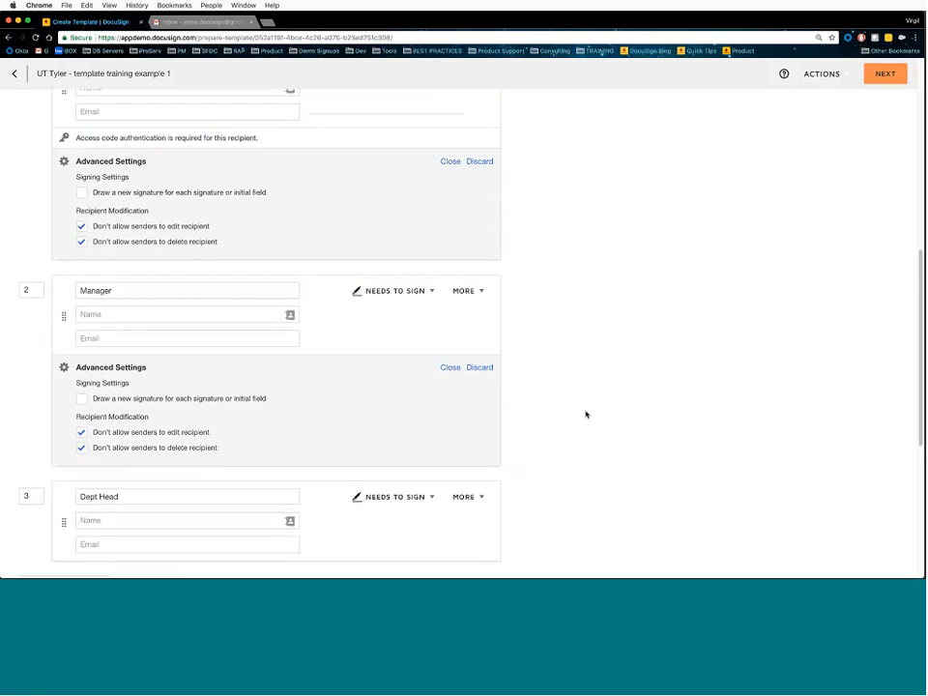
left_click(453, 370)
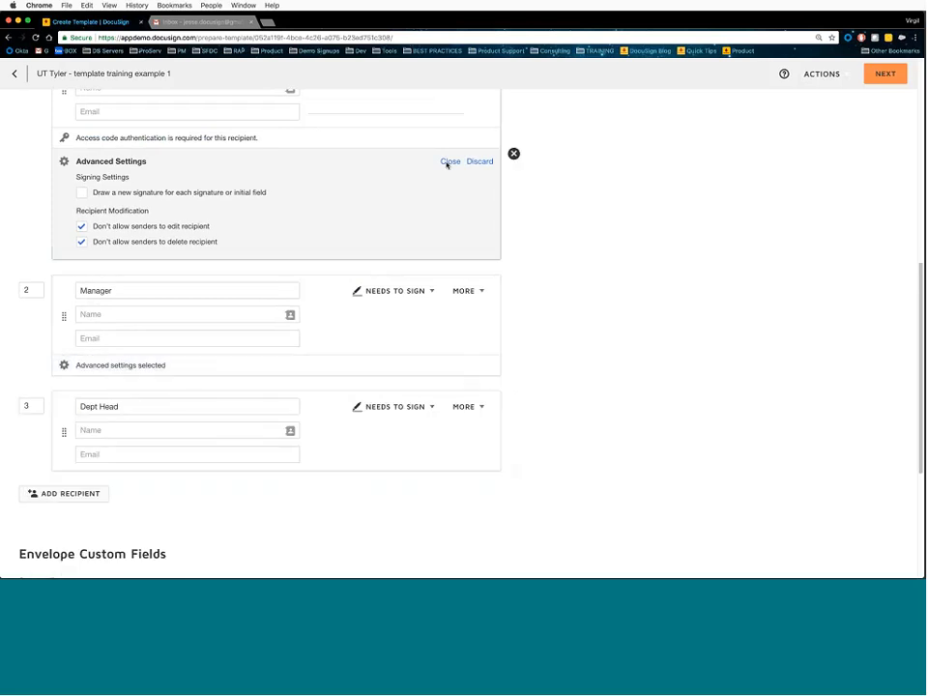
left_click(449, 163)
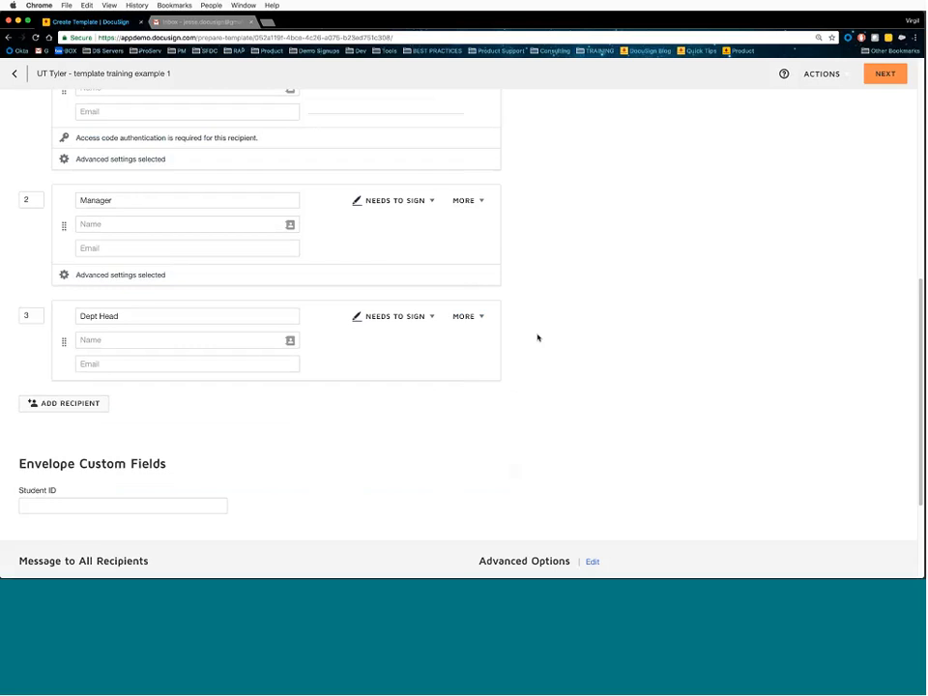
scroll(538, 337, "down", 3)
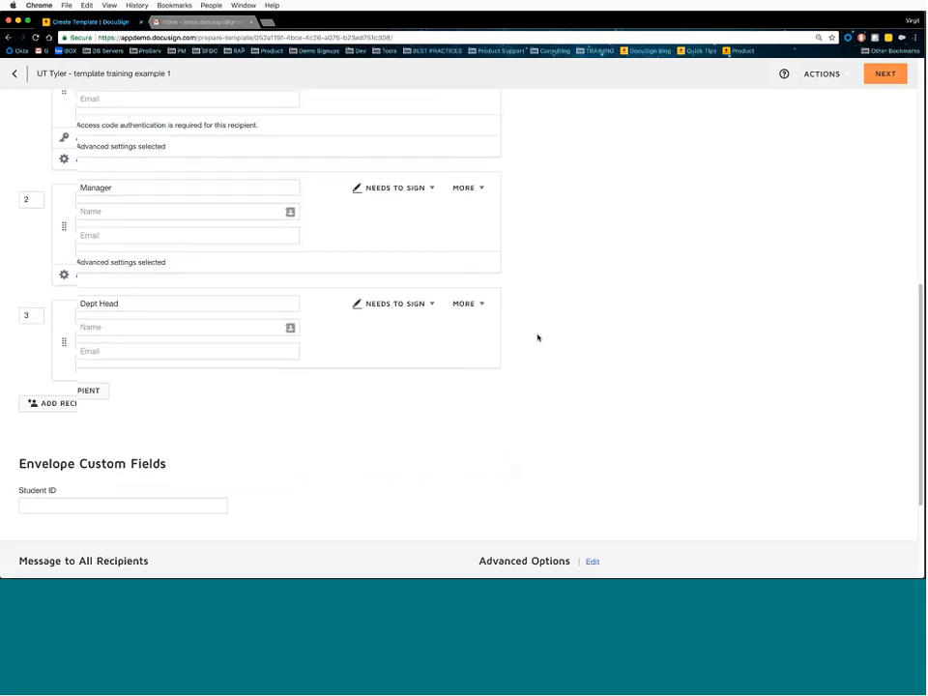
scroll(538, 338, "down", 2)
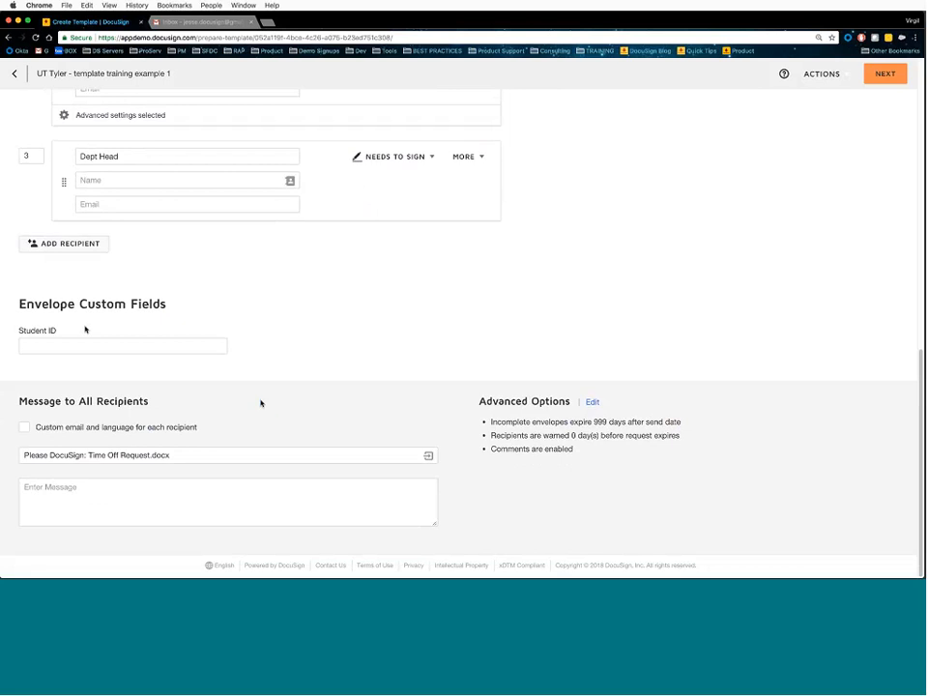
left_click_drag(20, 305, 147, 304)
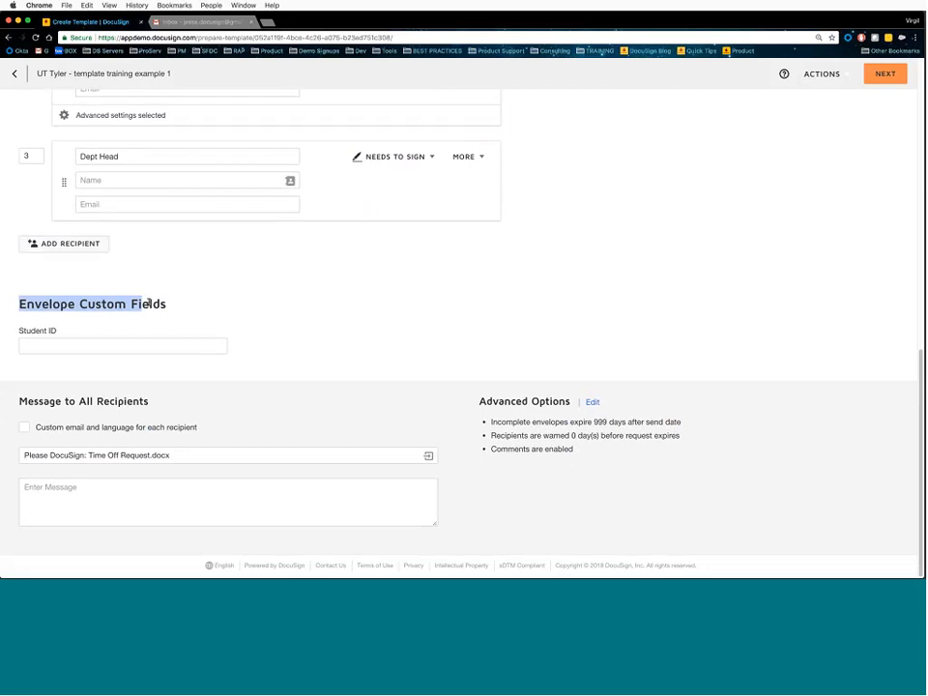
left_click(165, 306)
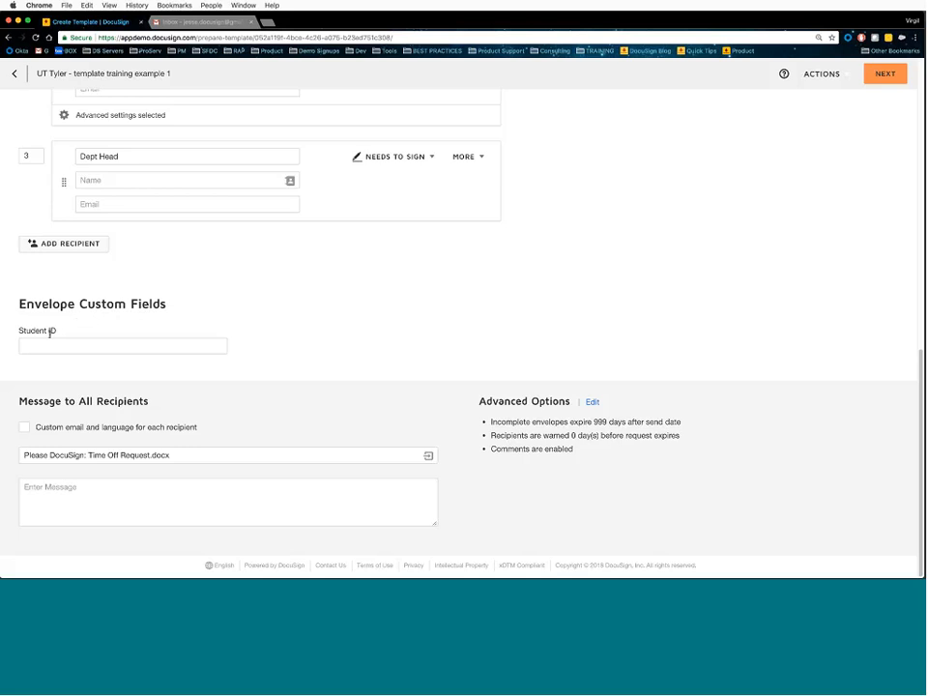
triple_click(50, 333)
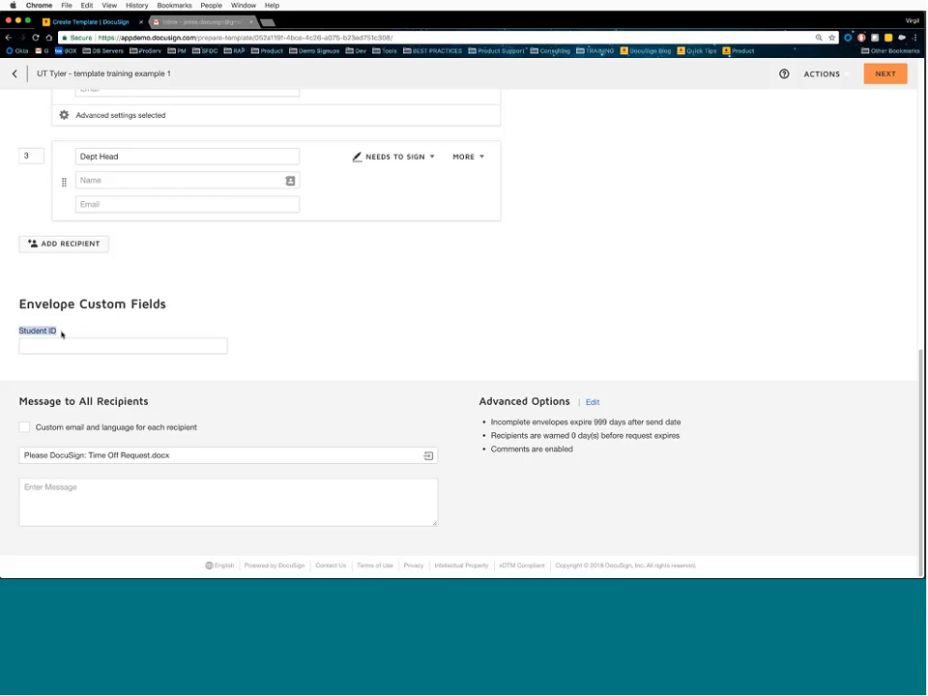
left_click(60, 333)
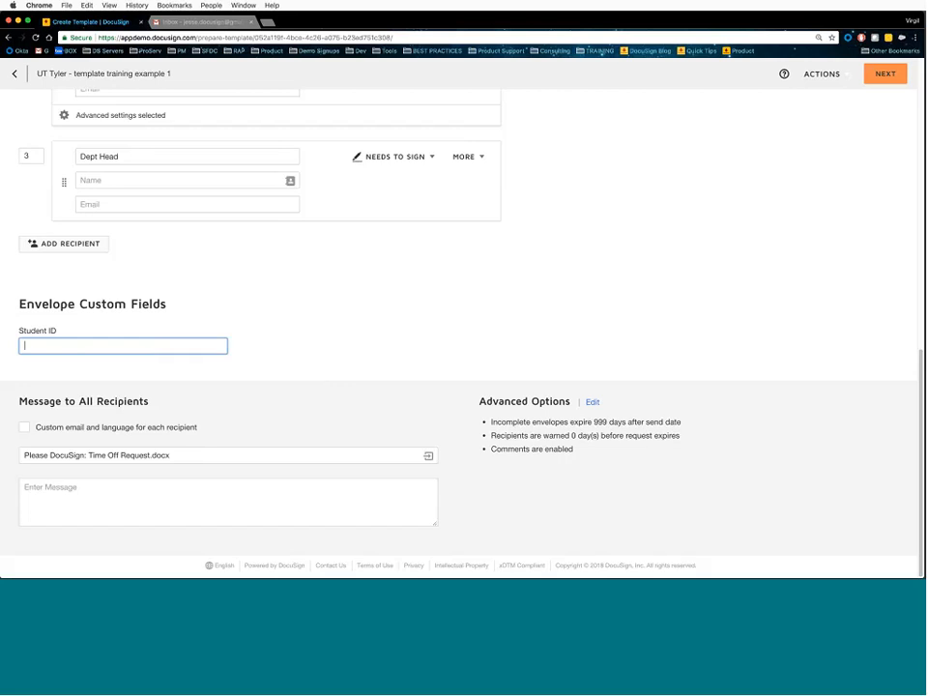
- Replace 'docx' at the end of the email subject with the [[Employee_UserName]] merge field
double_click(159, 455)
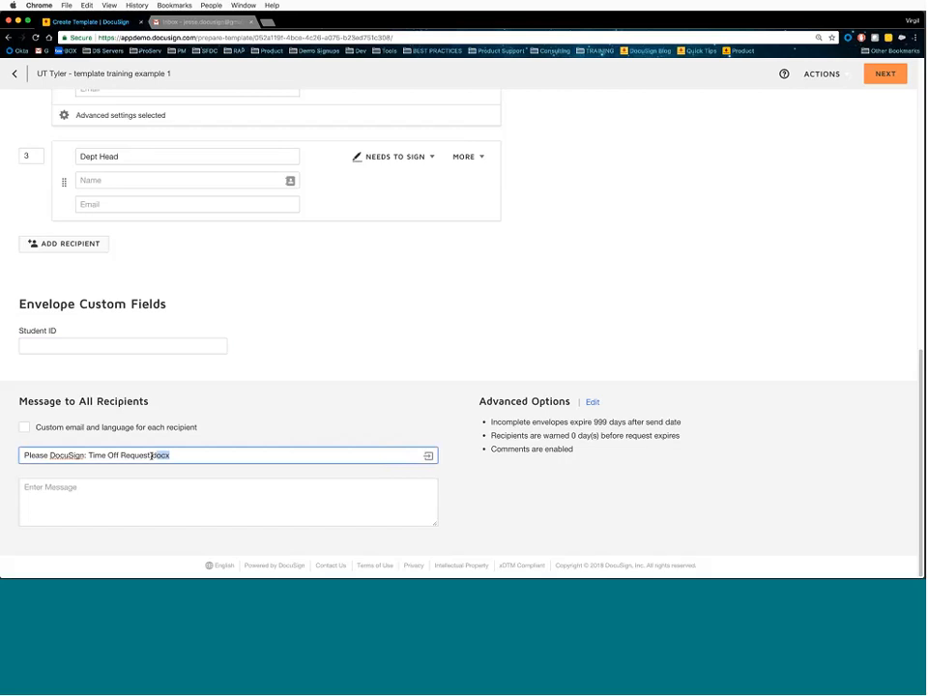
key("BackSpace")
left_click(430, 458)
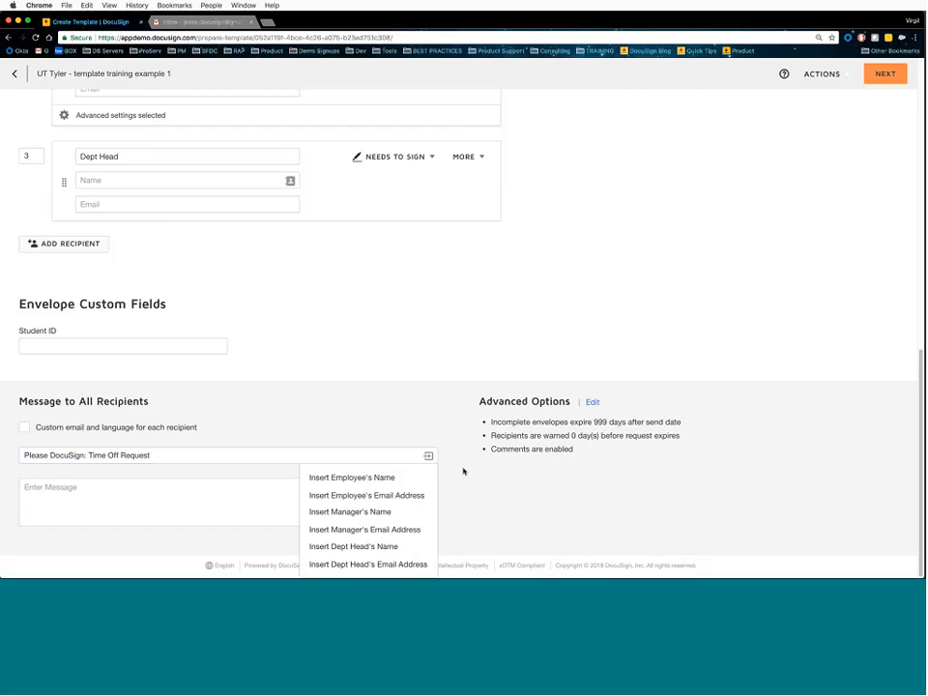
scroll(386, 476, "up", 5)
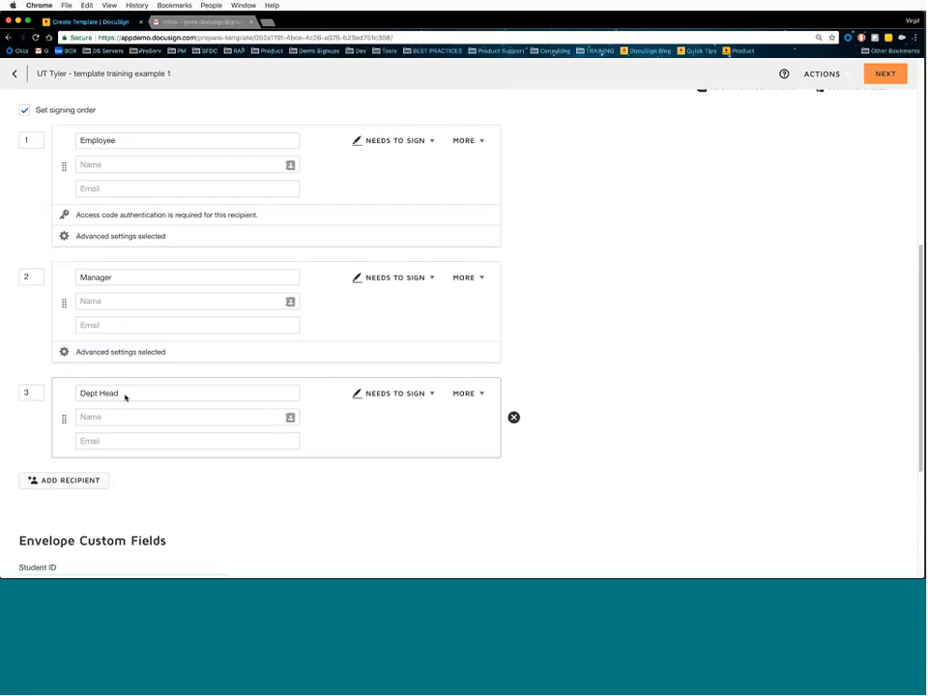
scroll(352, 394, "down", 5)
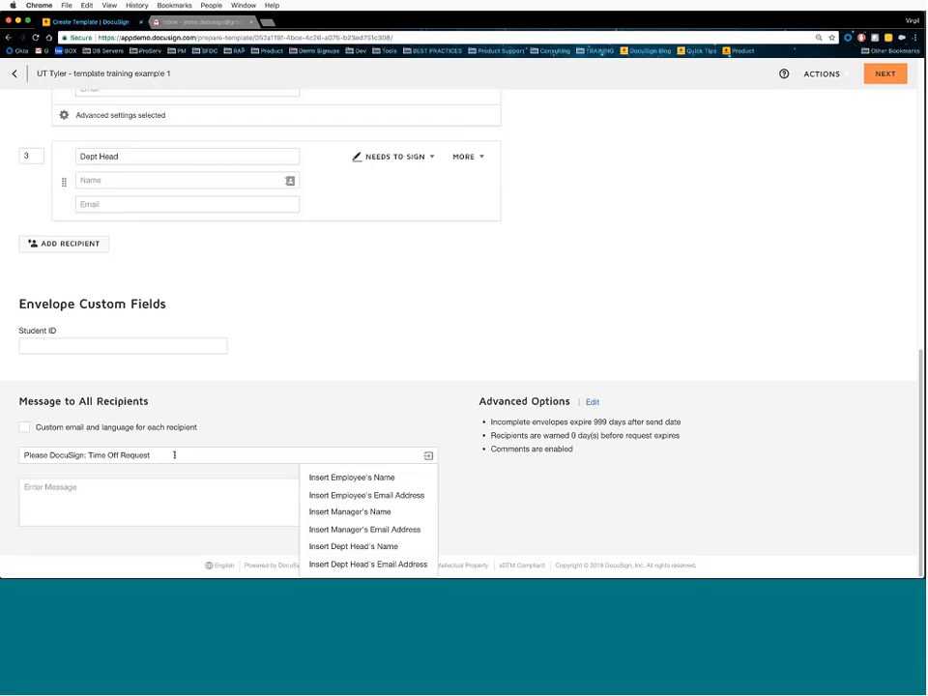
left_click(368, 480)
left_click(255, 456)
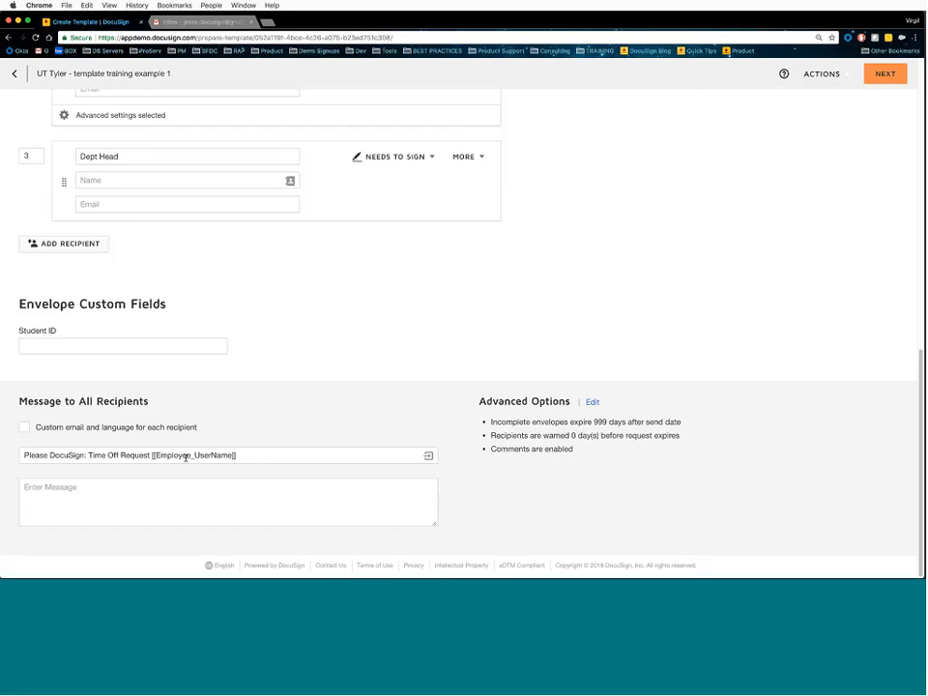
- Check the Employee recipient's empty name entry and dismiss the contact suggestion
scroll(275, 392, "up", 3)
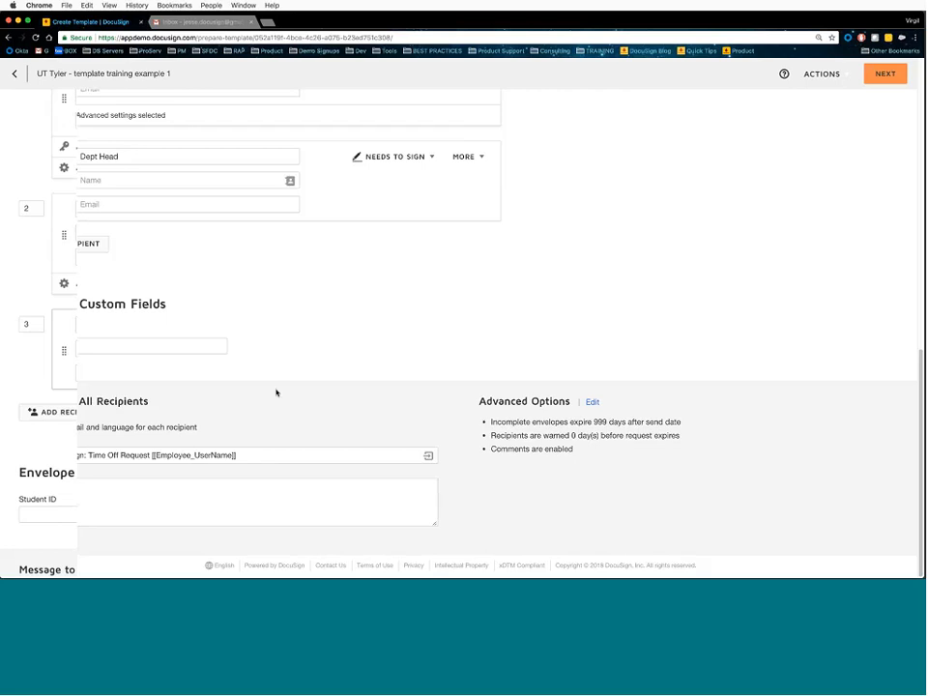
scroll(275, 393, "up", 2)
left_click(90, 169)
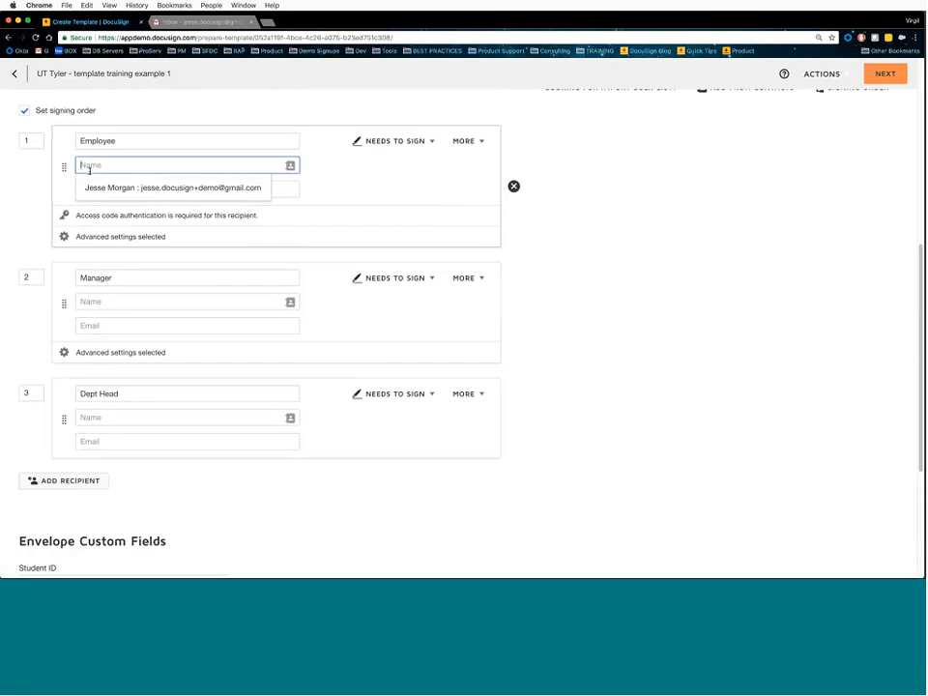
left_click(326, 203)
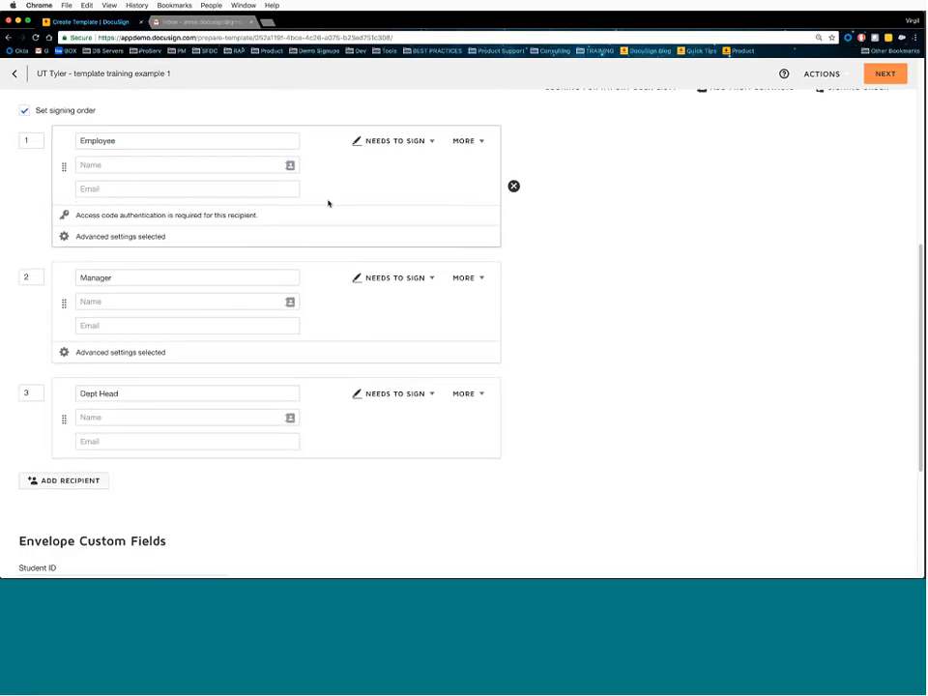
scroll(325, 217, "down", 5)
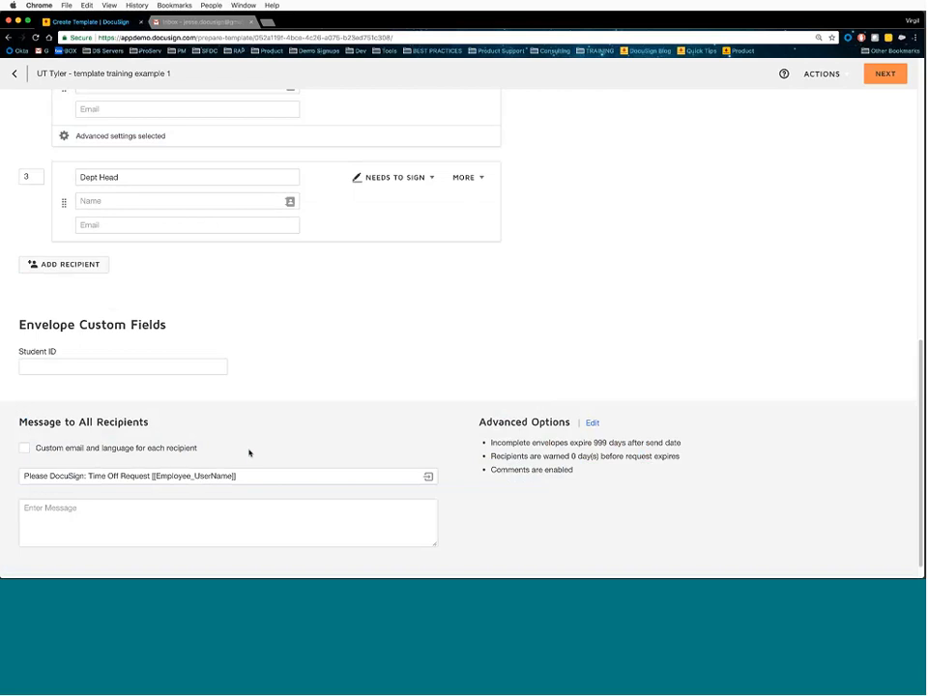
- Open the template's Advanced Options and scroll down to highlight the Template Modification section
left_click(592, 423)
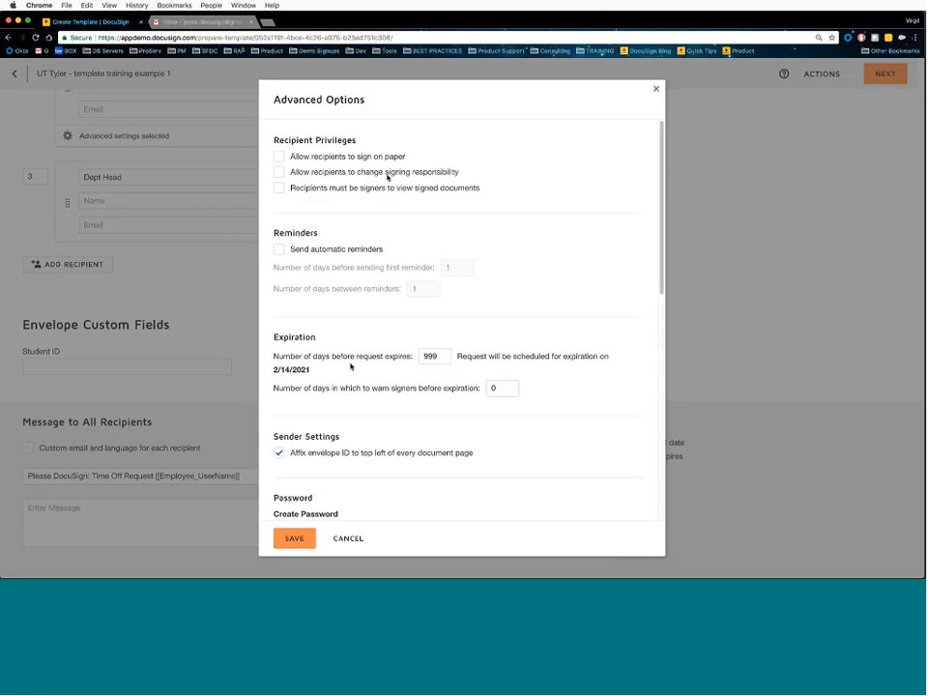
scroll(490, 264, "down", 5)
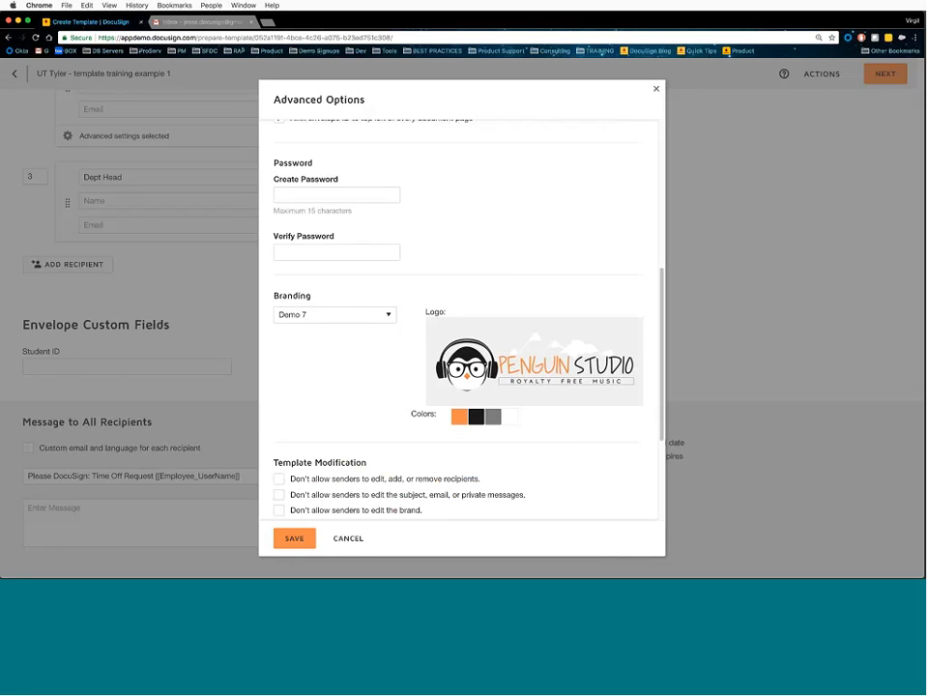
scroll(416, 234, "down", 3)
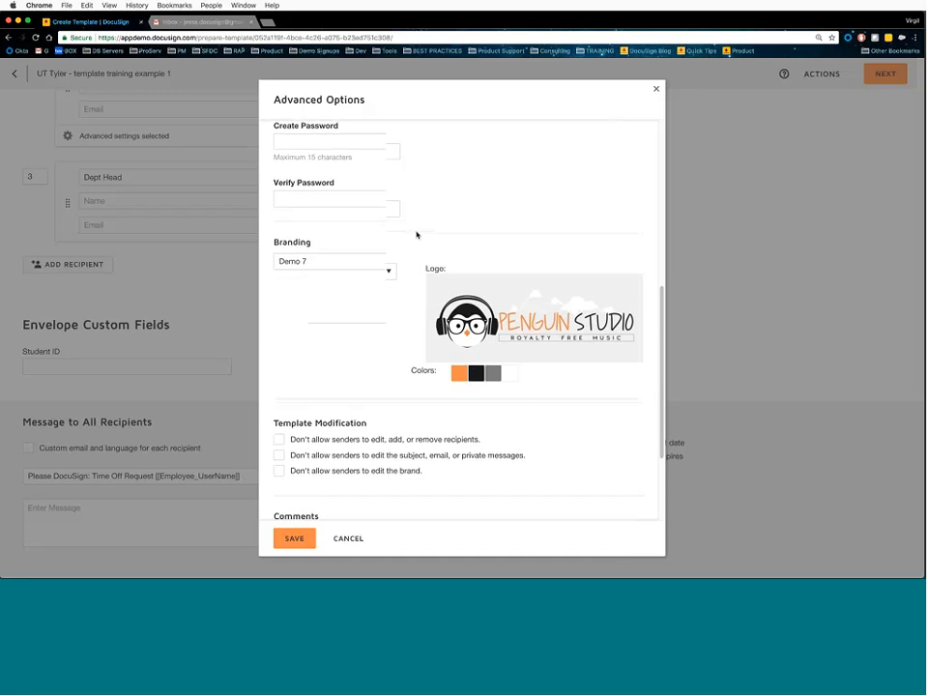
scroll(414, 236, "down", 1)
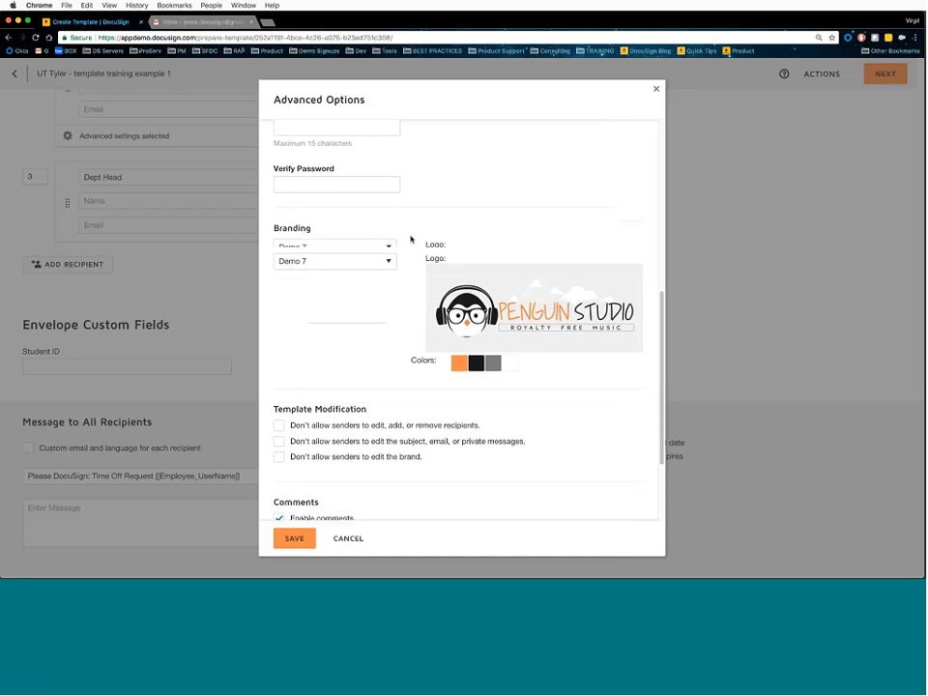
scroll(410, 239, "down", 3)
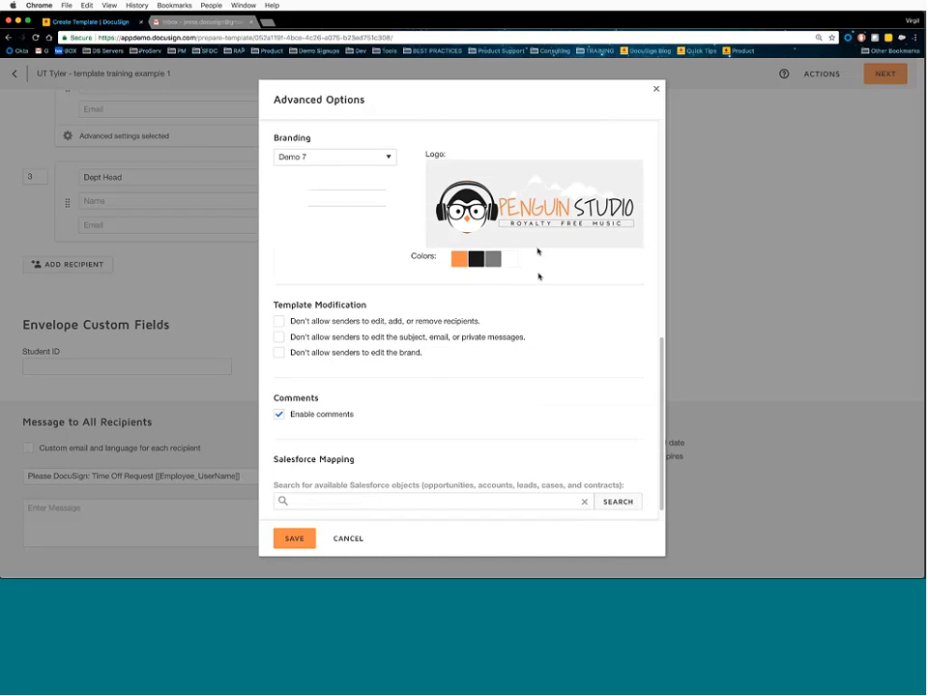
scroll(537, 277, "down", 1)
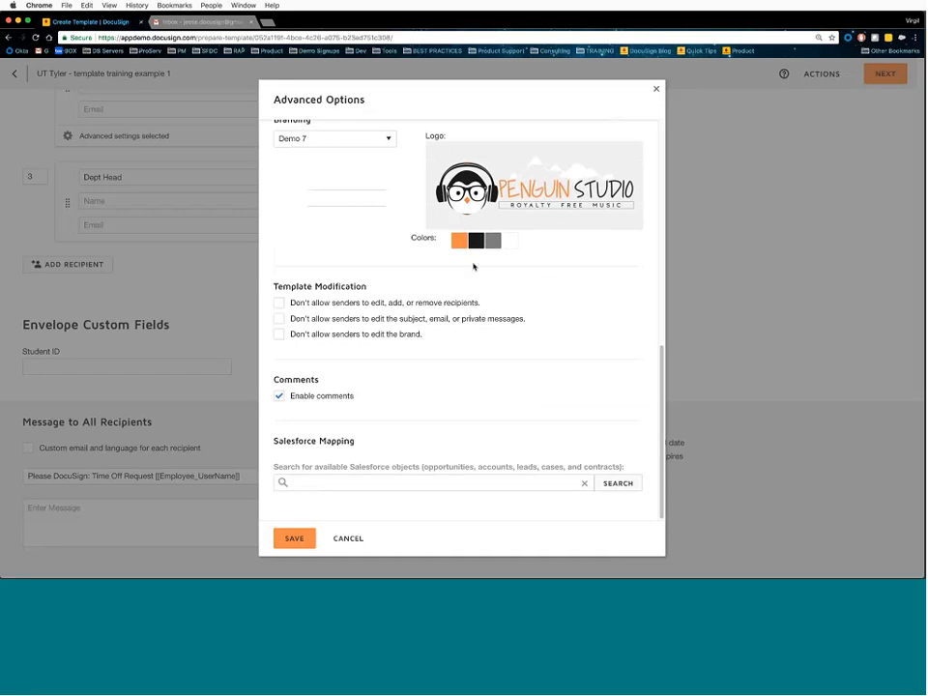
left_click_drag(275, 285, 369, 284)
left_click(275, 287)
- Block senders from changing recipients, editing subject and messages, and changing the brand, then save
left_click(280, 304)
left_click(493, 321)
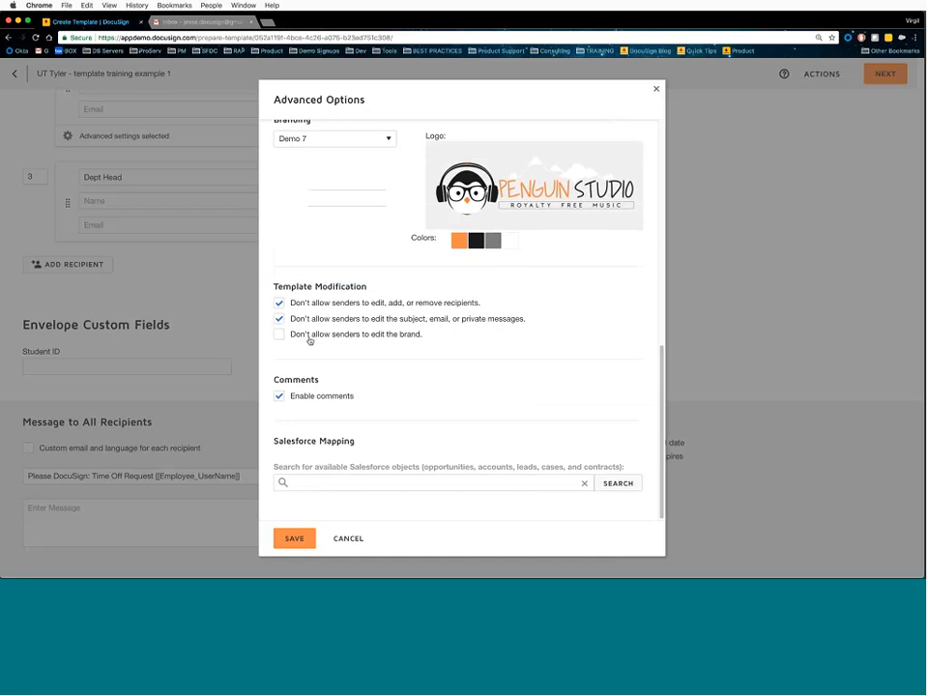
left_click(309, 338)
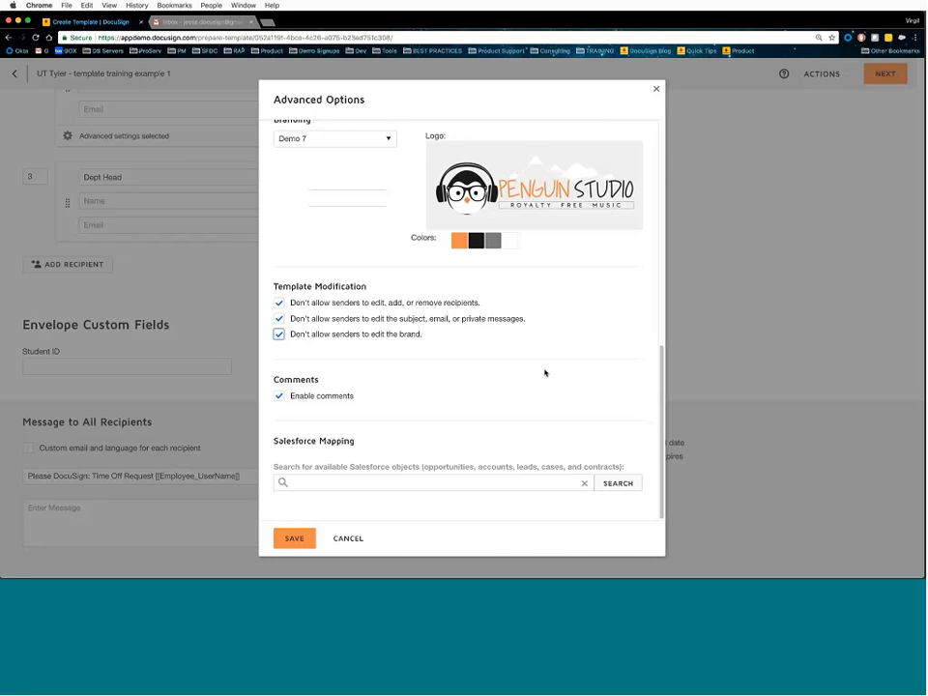
left_click(296, 538)
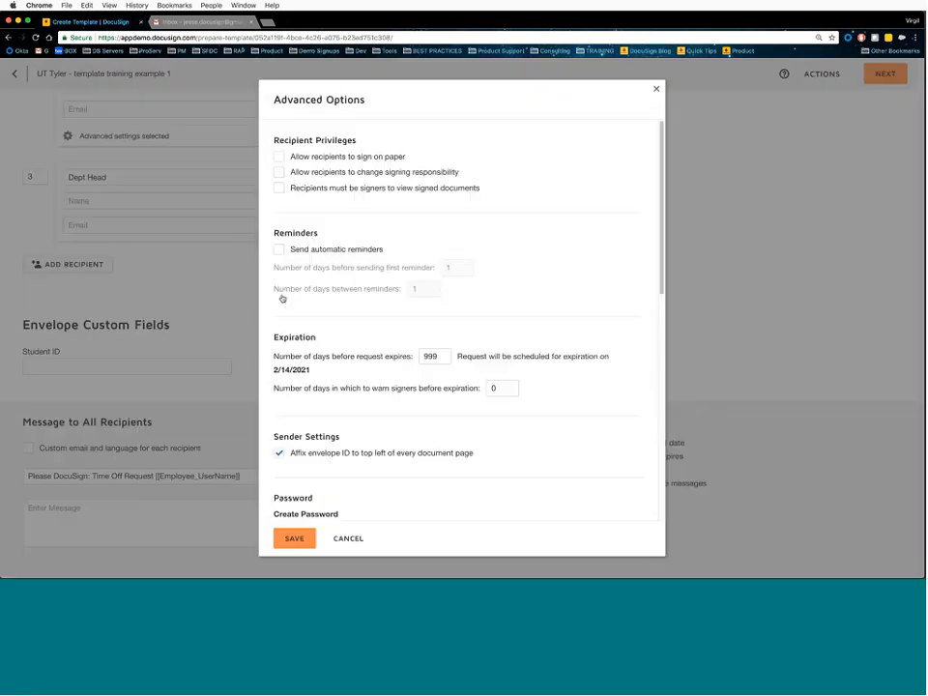
scroll(281, 299, "down", 3)
scroll(288, 394, "down", 5)
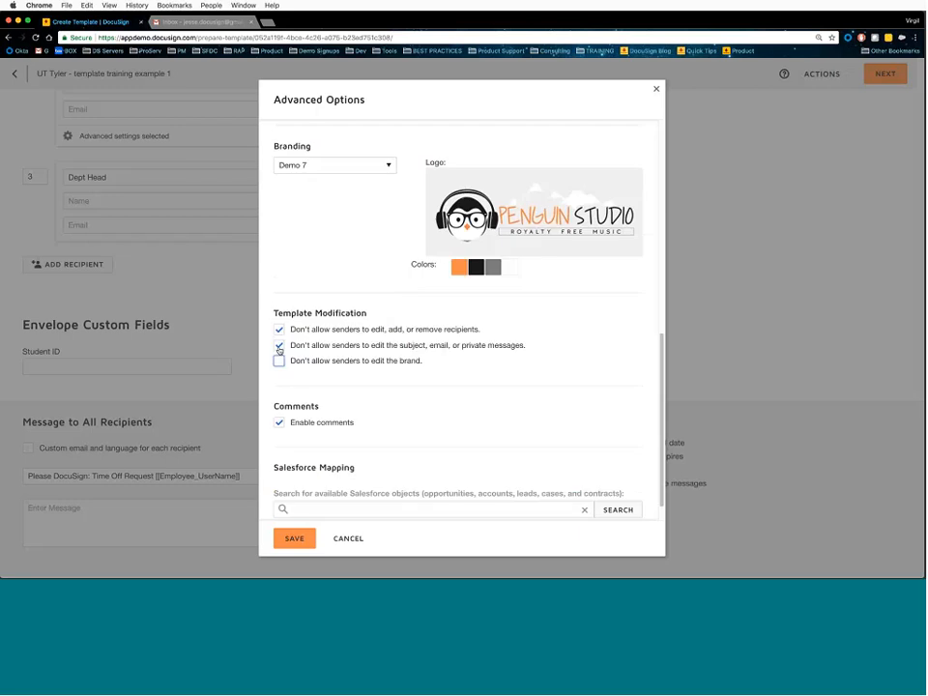
- Re-allow recipient and subject/message edits, keeping only the brand locked, and save
left_click(279, 345)
left_click(278, 330)
left_click(294, 539)
scroll(636, 311, "up", 10)
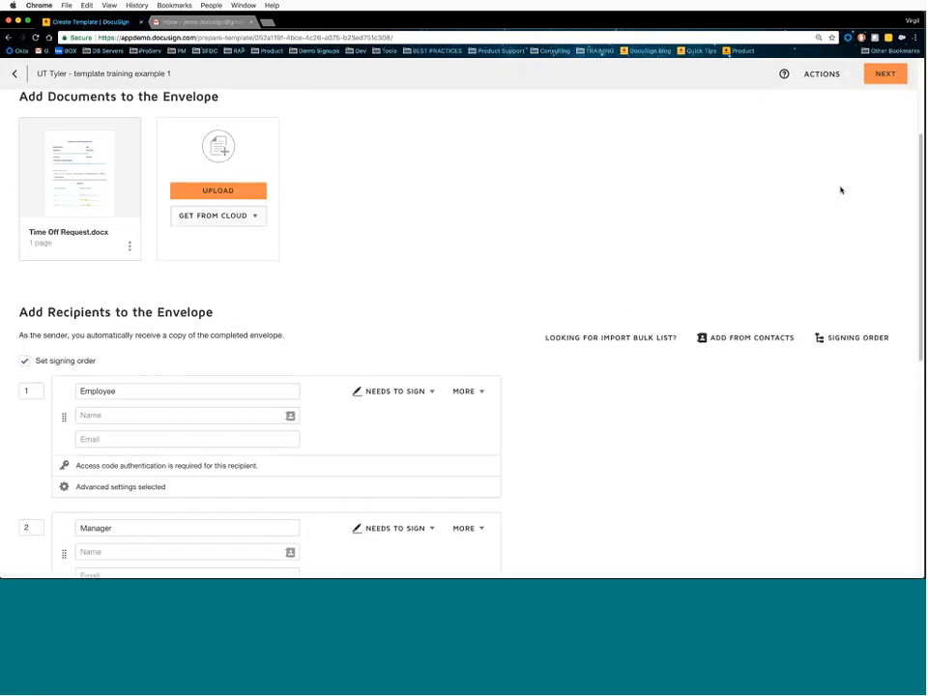
- Proceed to the Add Fields page with Employee as the recipient for new fields
left_click(882, 76)
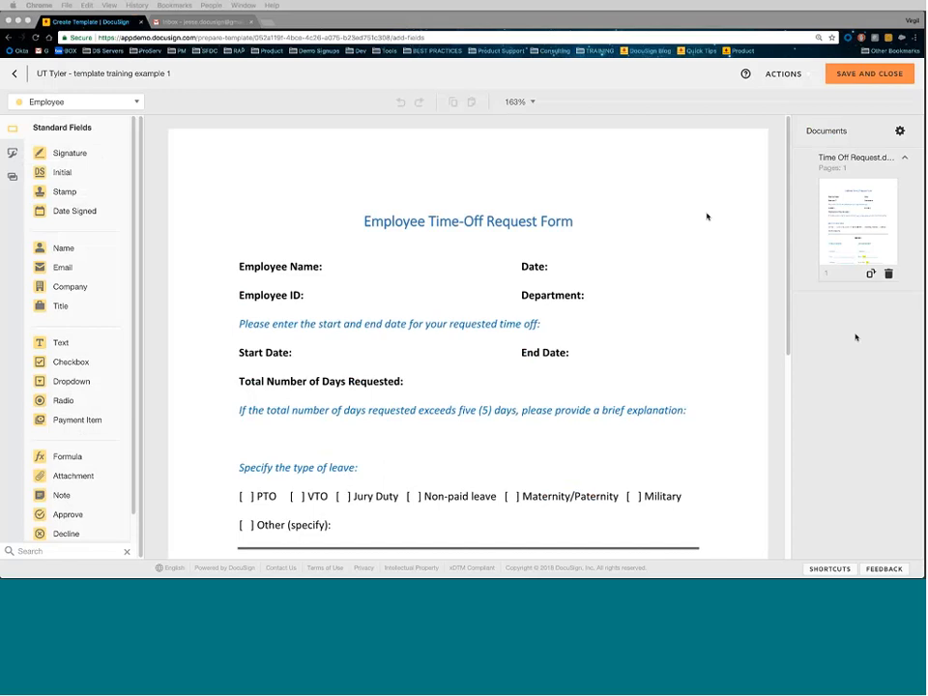
left_click(136, 104)
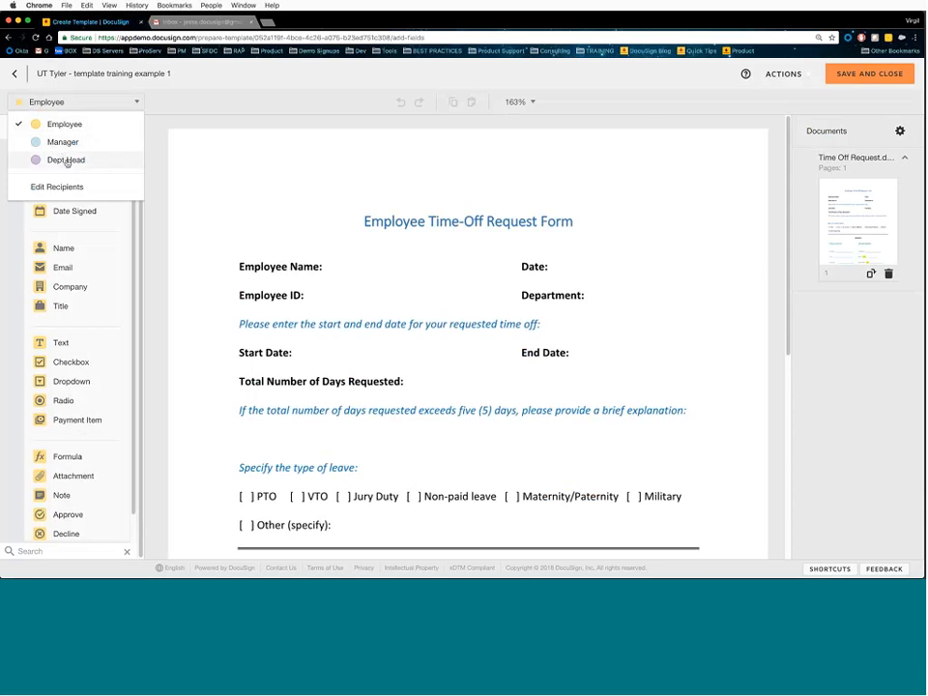
left_click(42, 129)
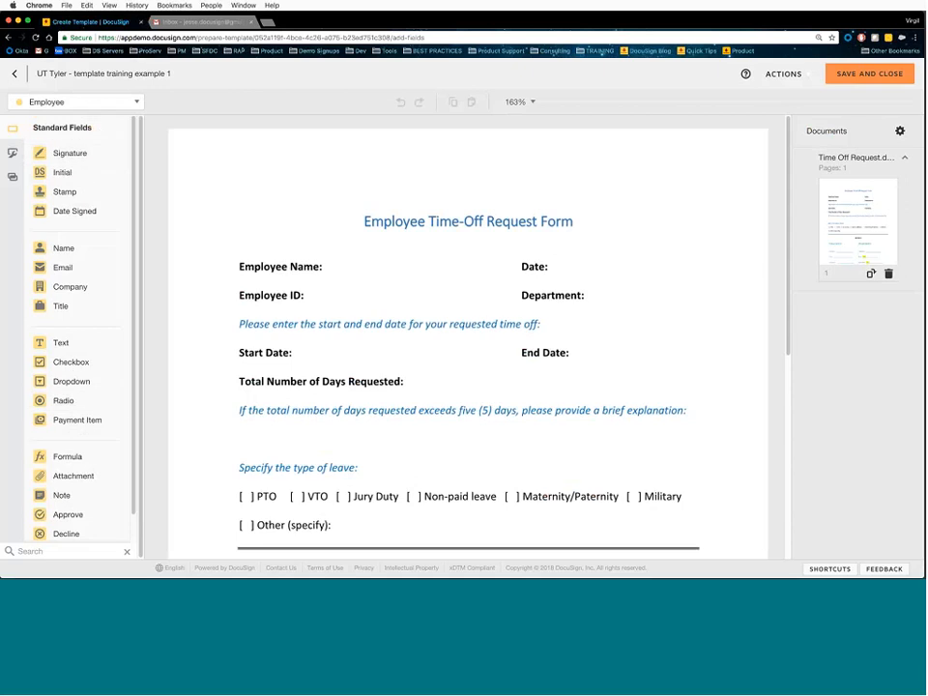
- Place two Manager signature fields, beside Employee Name and beside the form title
left_click_drag(104, 159, 331, 245)
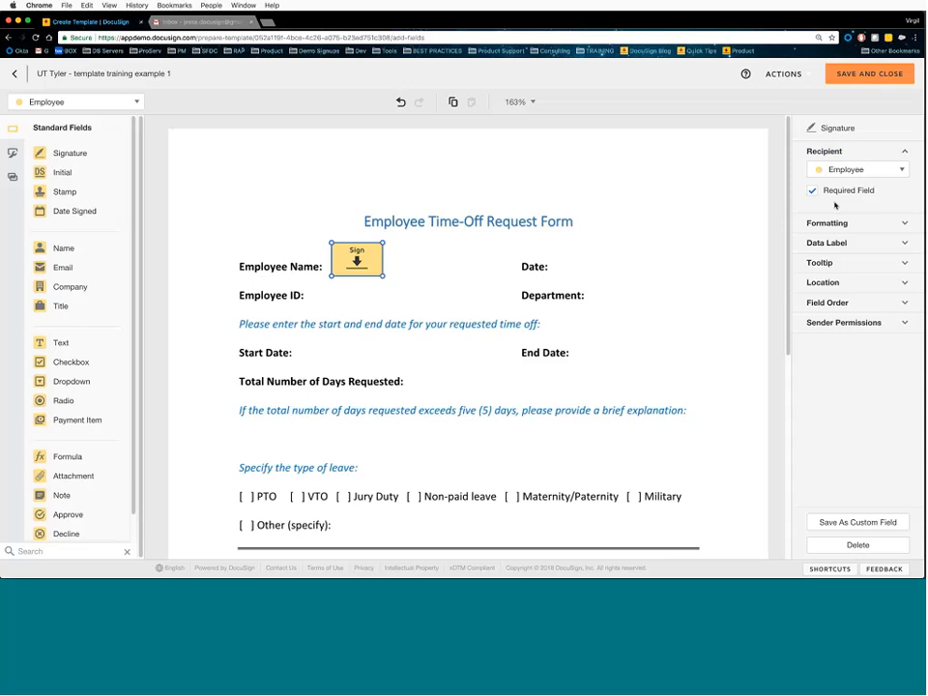
left_click(639, 259)
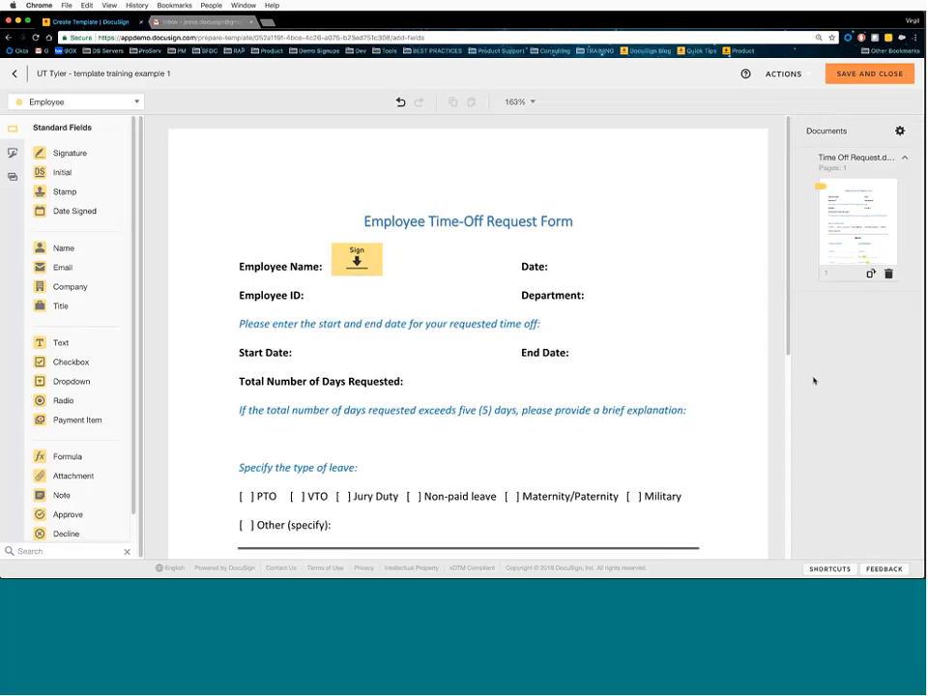
left_click(357, 259)
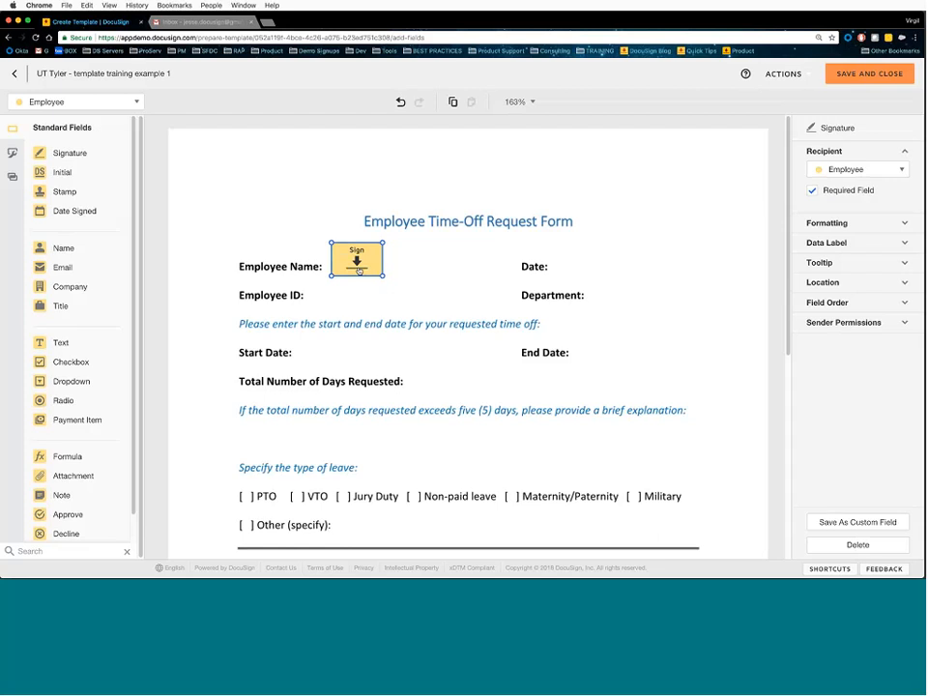
left_click(880, 174)
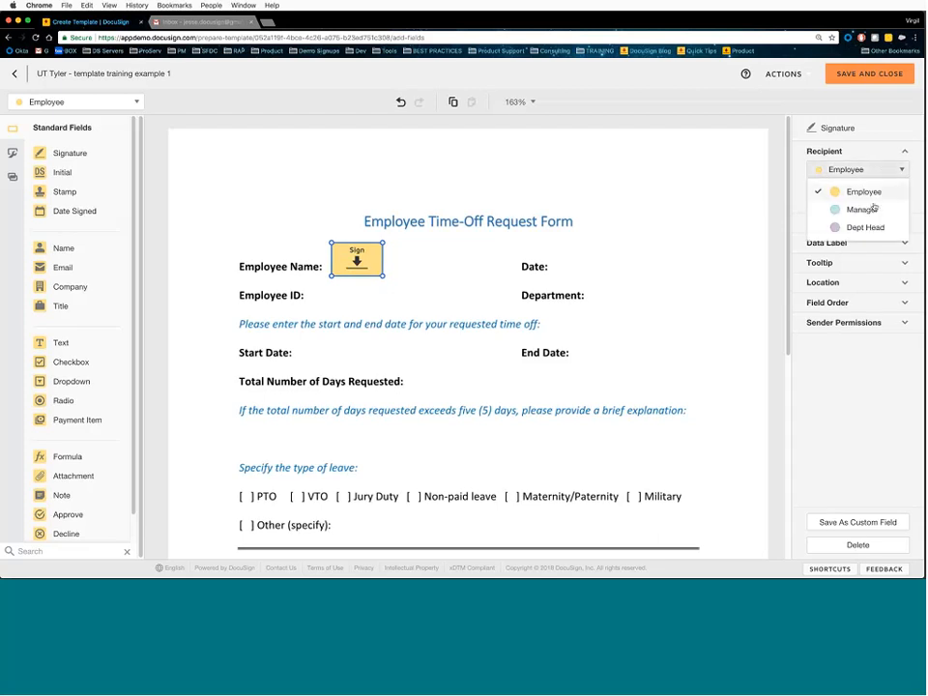
left_click(873, 209)
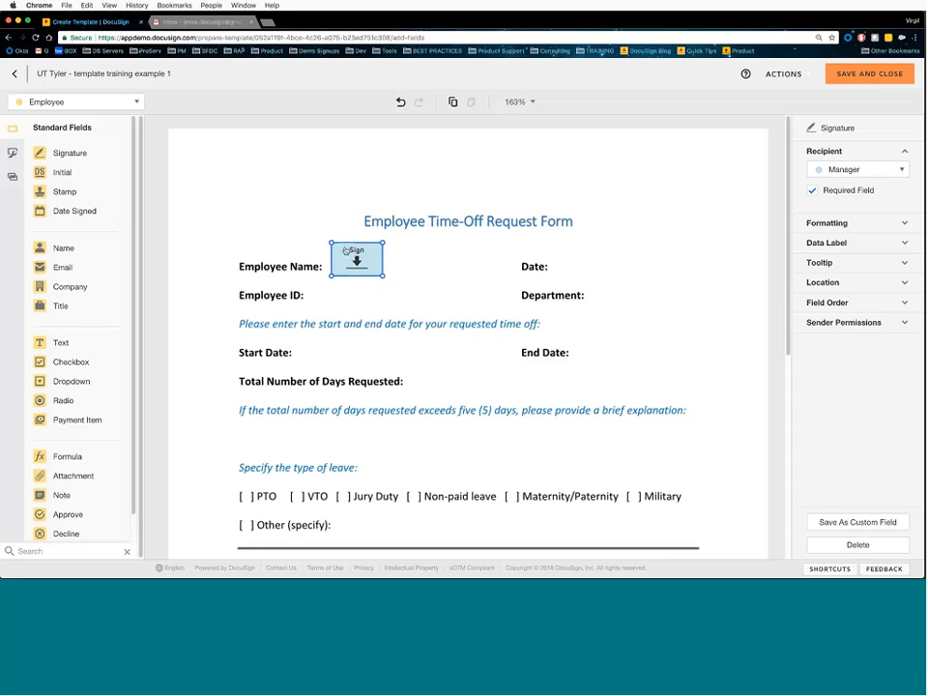
left_click(136, 102)
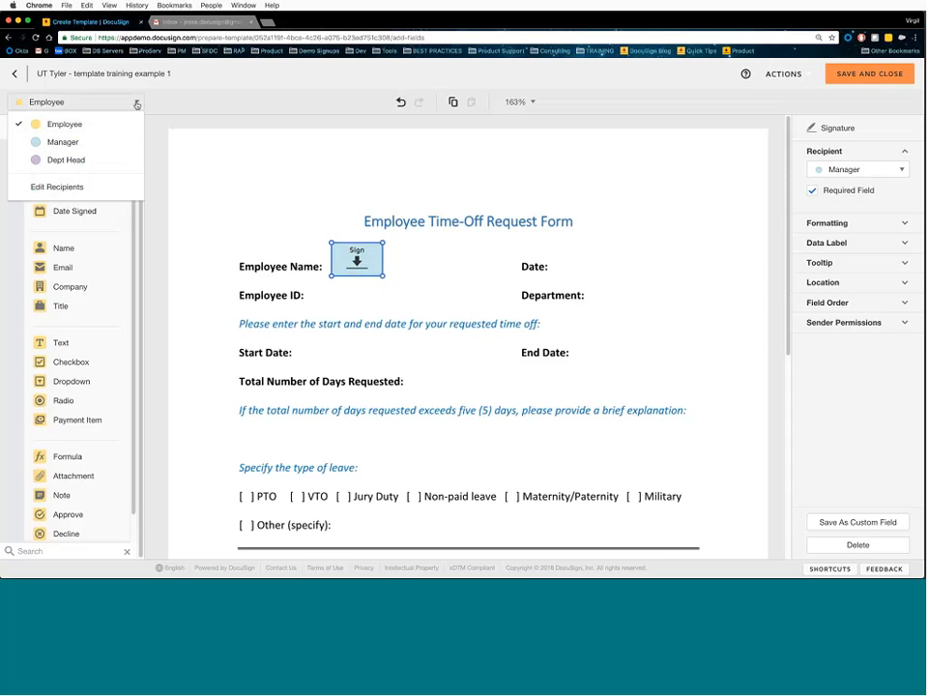
left_click(106, 142)
mouse_move(107, 146)
left_mouse_down()
mouse_move(332, 197)
mouse_move(323, 205)
left_mouse_up()
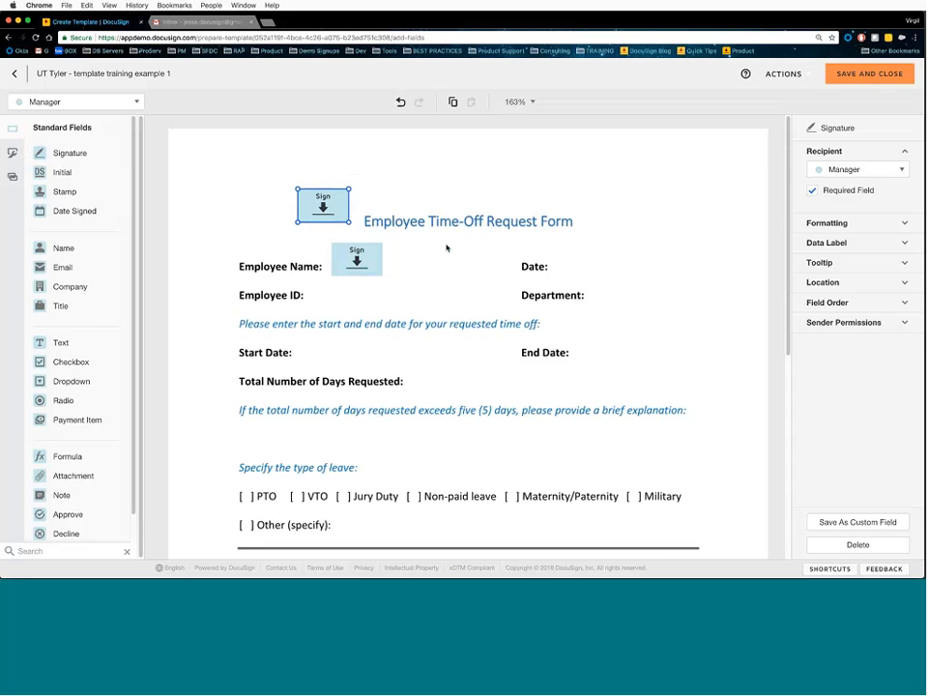
- Delete both Manager signature fields and make Employee the recipient for new fields
left_click(372, 254, "shift")
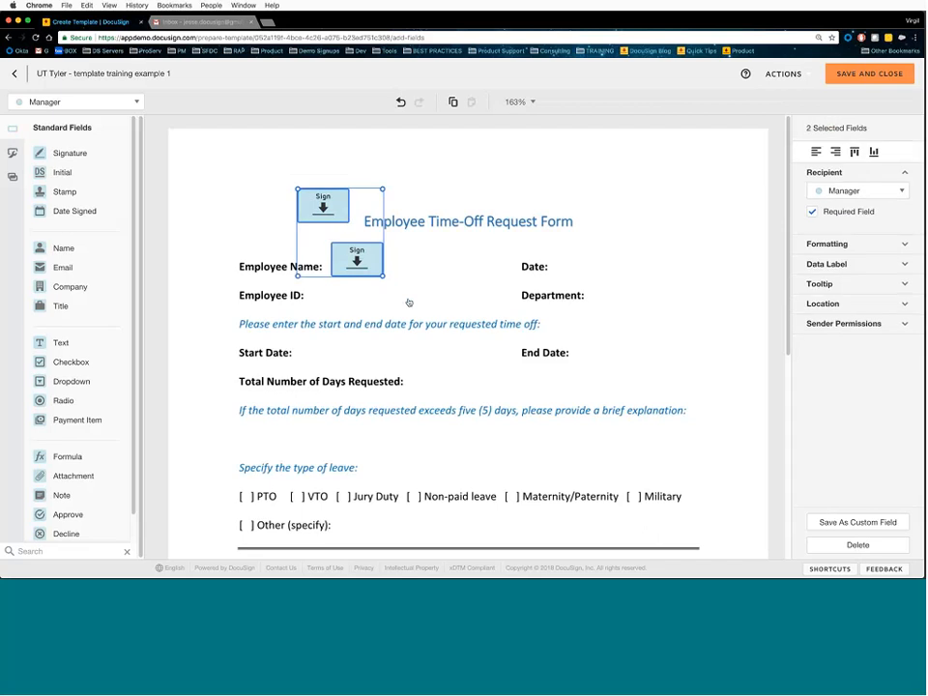
key("BackSpace")
left_click(115, 102)
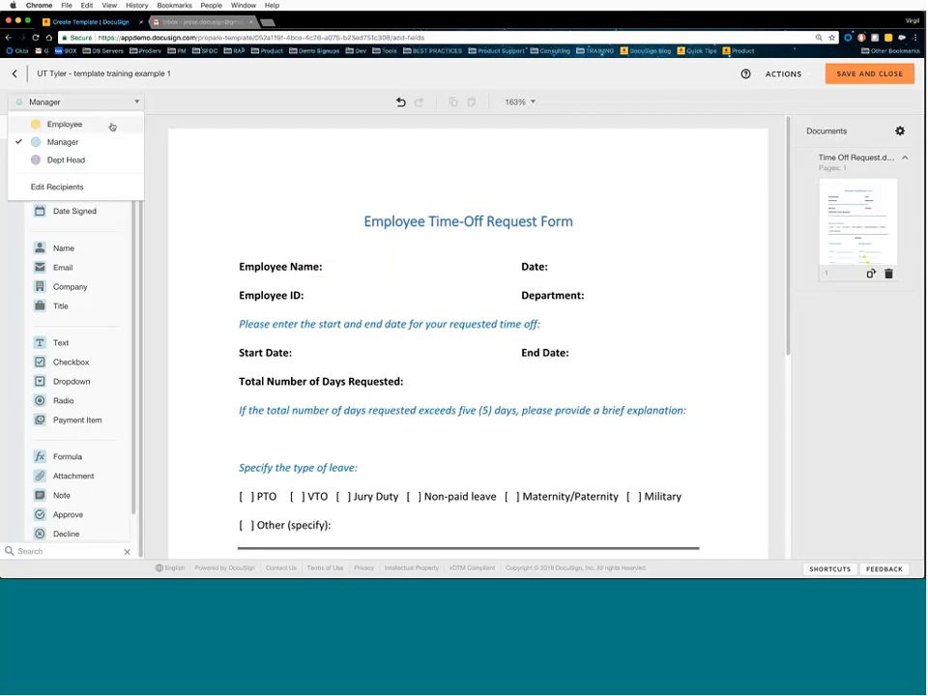
left_click(111, 125)
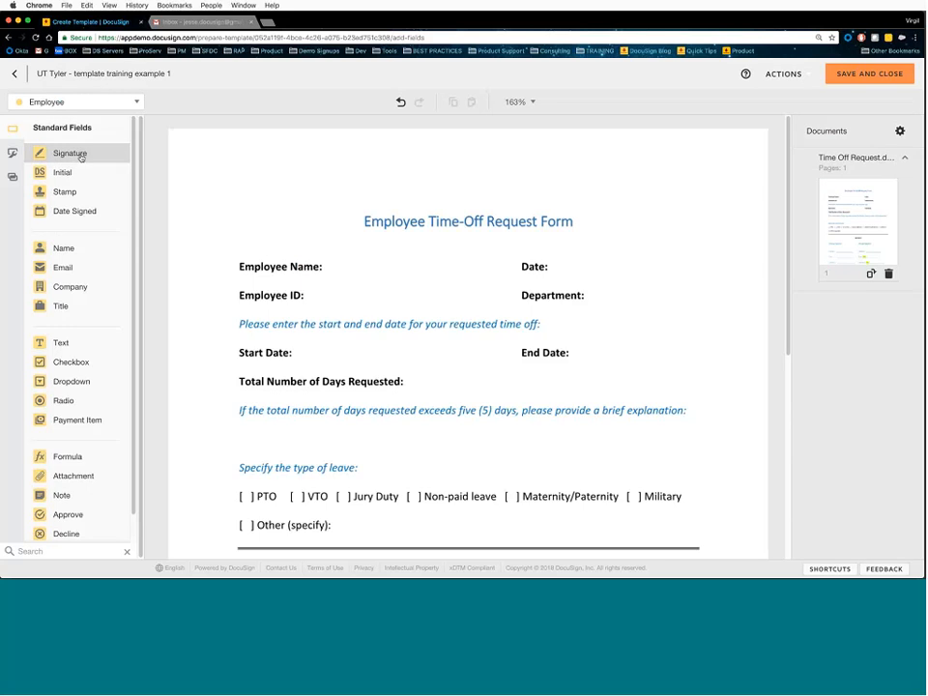
- Place, shrink, and then delete a trial signature field at the page's top-left
left_click_drag(83, 152, 241, 195)
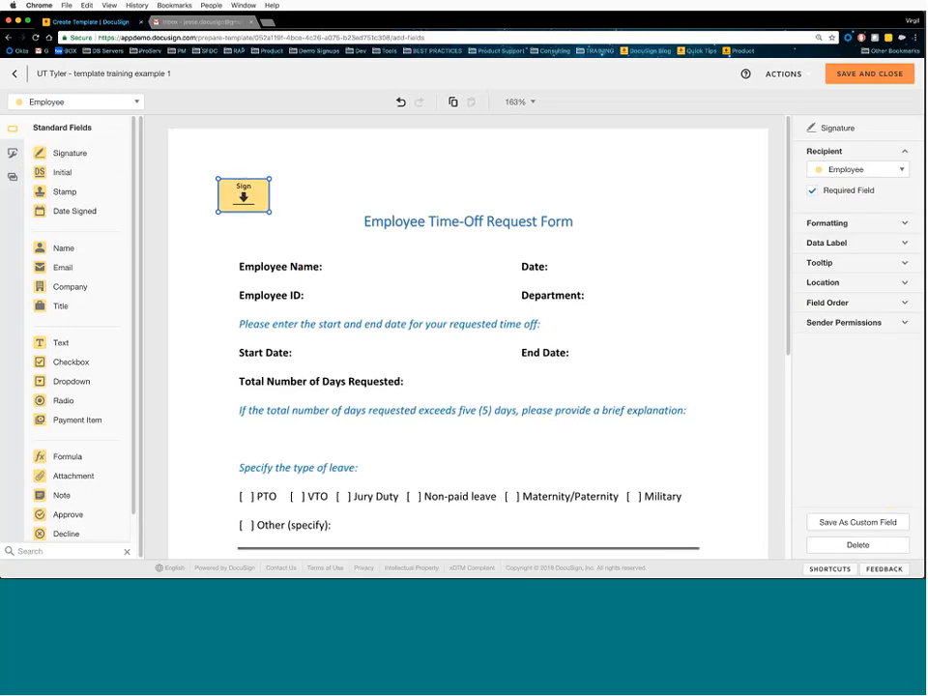
left_click_drag(271, 212, 238, 190)
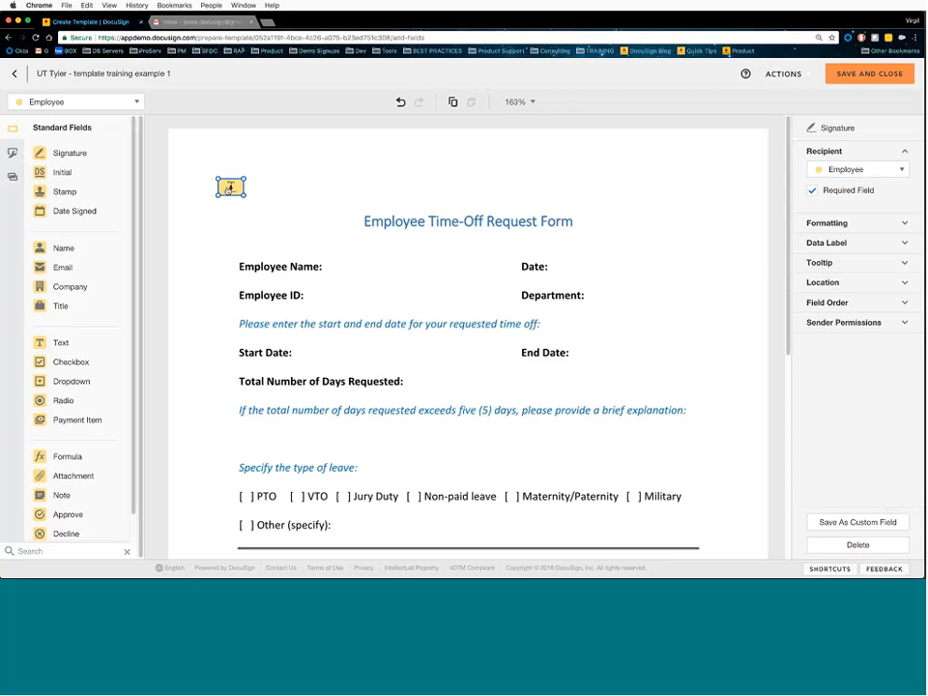
key("Delete")
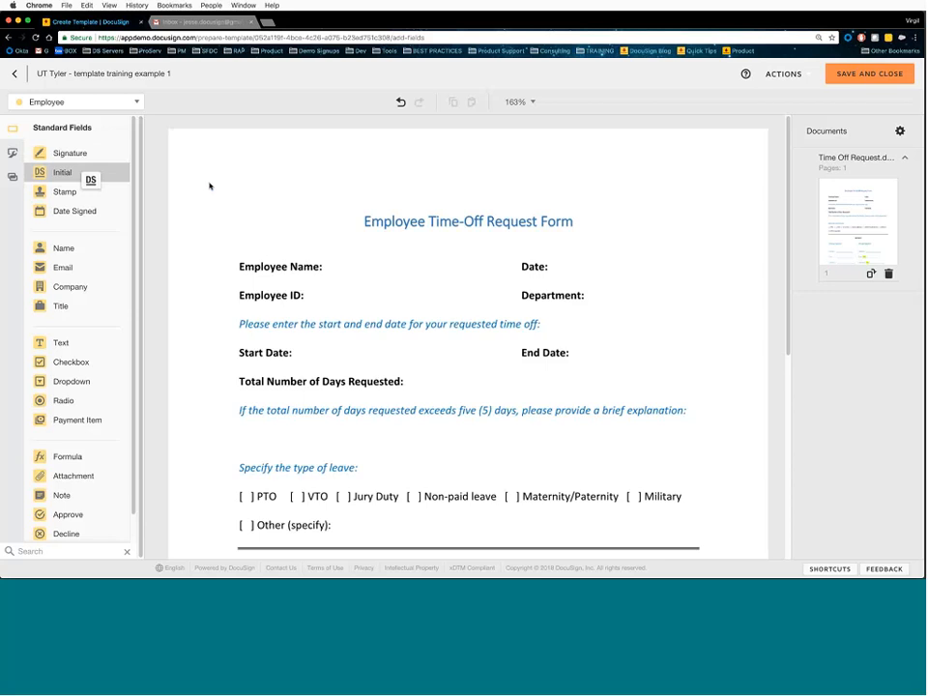
- Drop a required Employee initials field at the top-left and expand its Data Label
left_click_drag(209, 185, 241, 191)
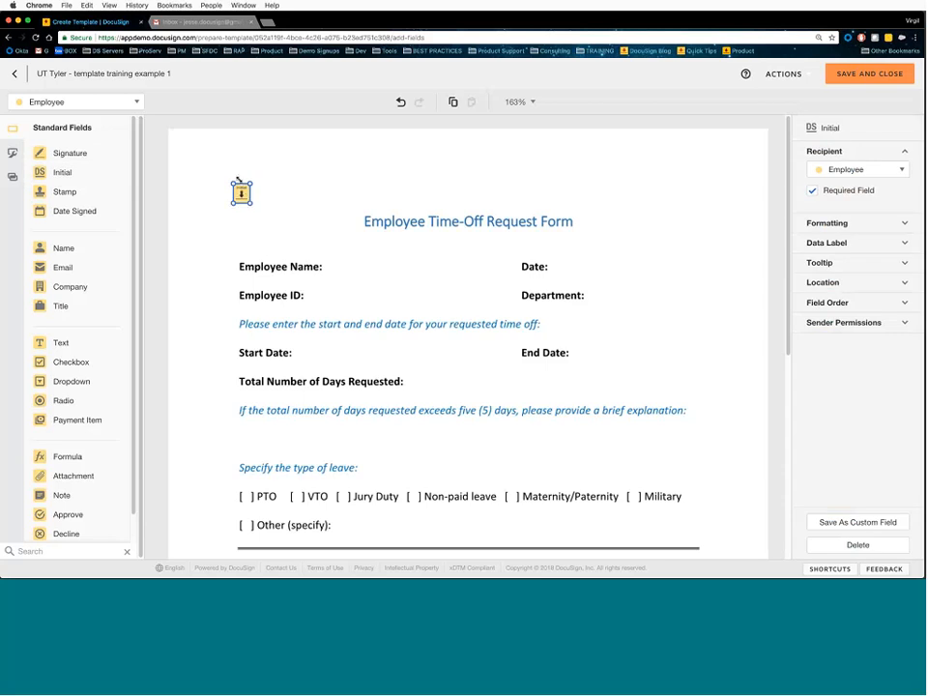
left_click(813, 192)
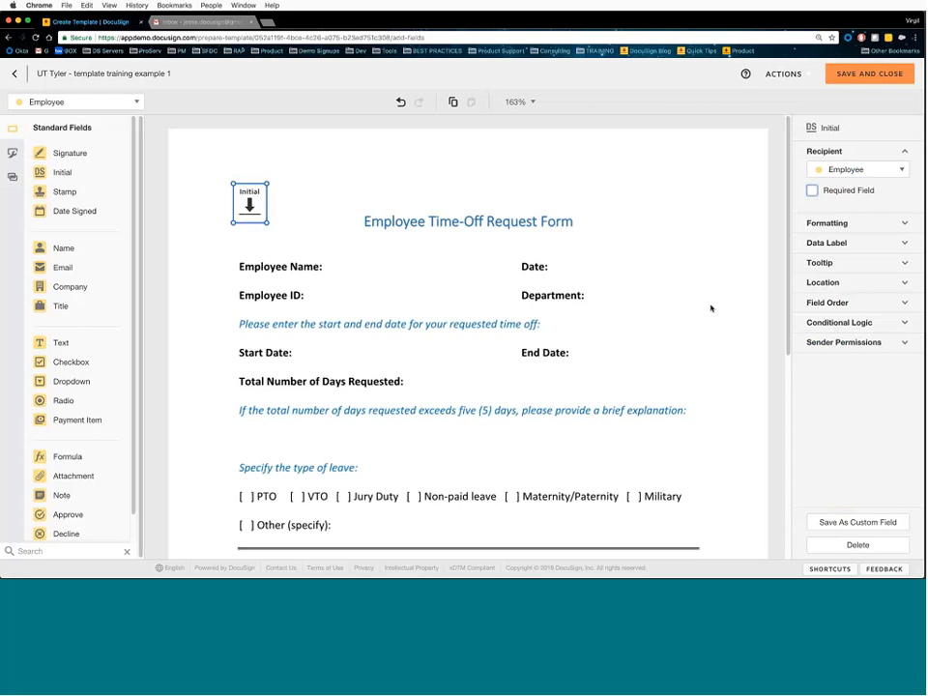
left_click(813, 191)
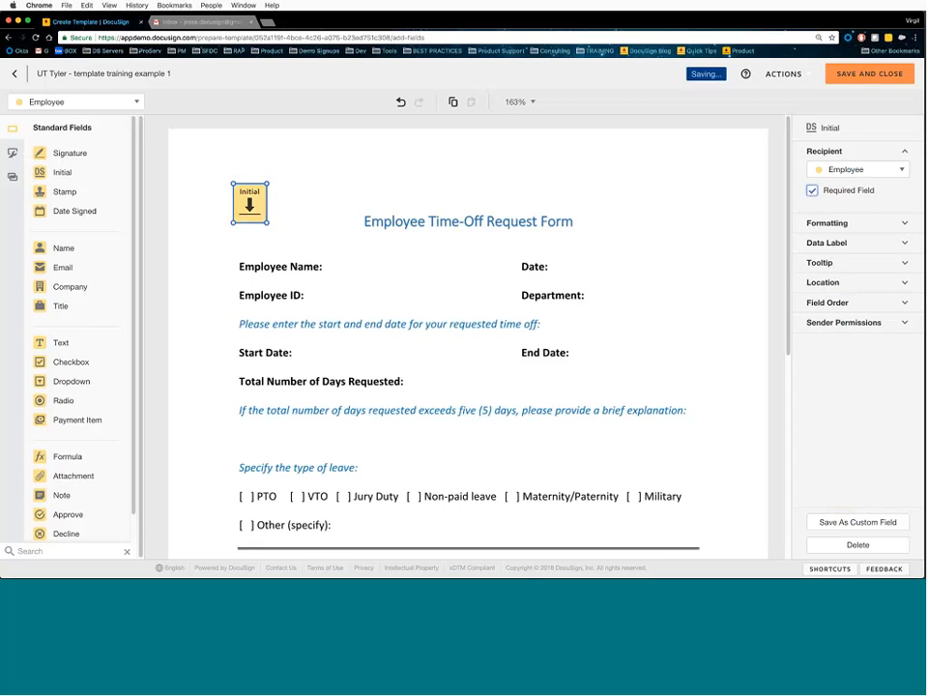
left_click(838, 224)
left_click(839, 225)
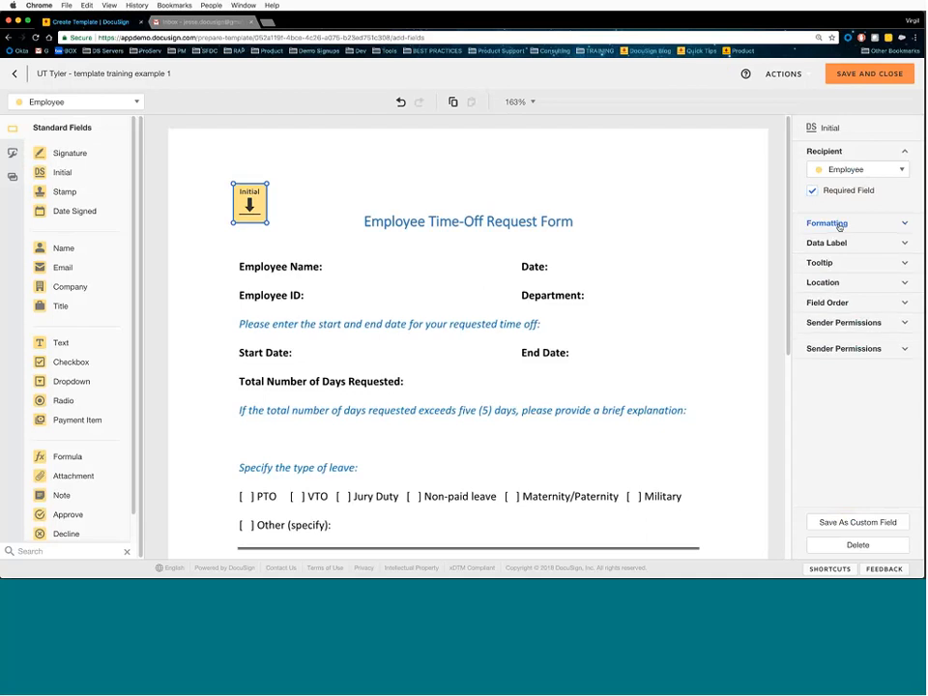
left_click(833, 244)
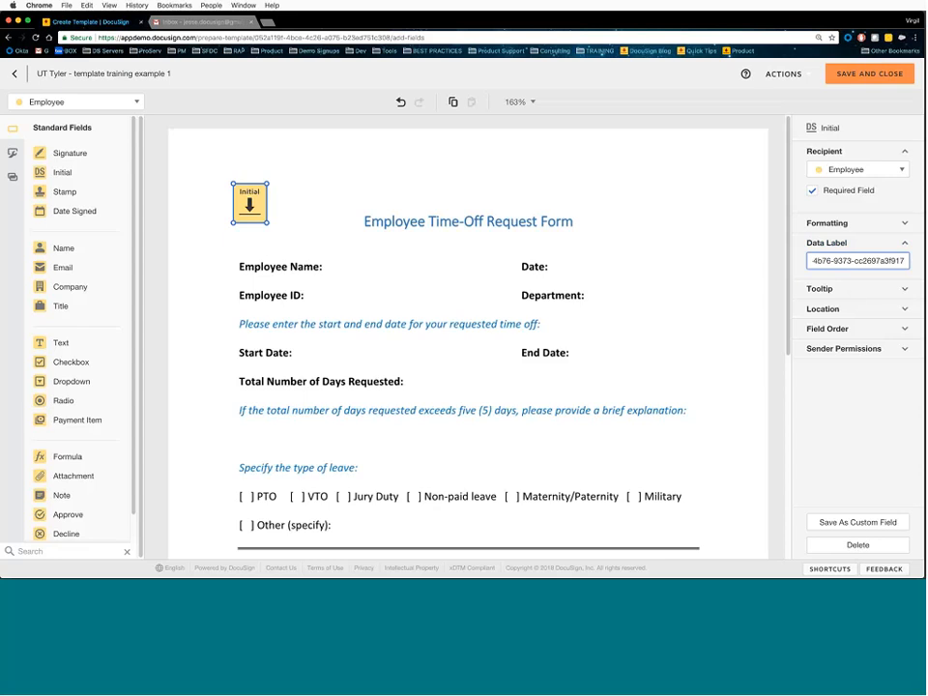
- Replace the initials field's generated data label with 'Employee Initials'
triple_click(829, 261)
key("BackSpace")
type("Employee Initials")
- Add the tooltip 'Employee initials - click here to add your initials' and expand Location settings
left_click(840, 290)
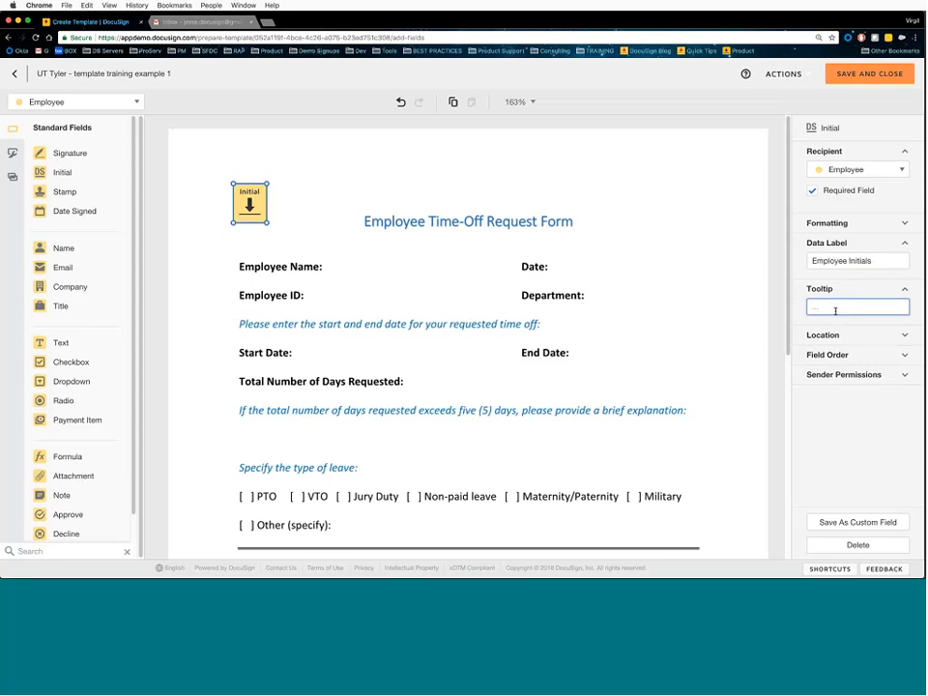
type("Emp")
type("loyee initials - ")
type("click here to ad")
type("d your initials")
key("Up")
left_click(855, 289)
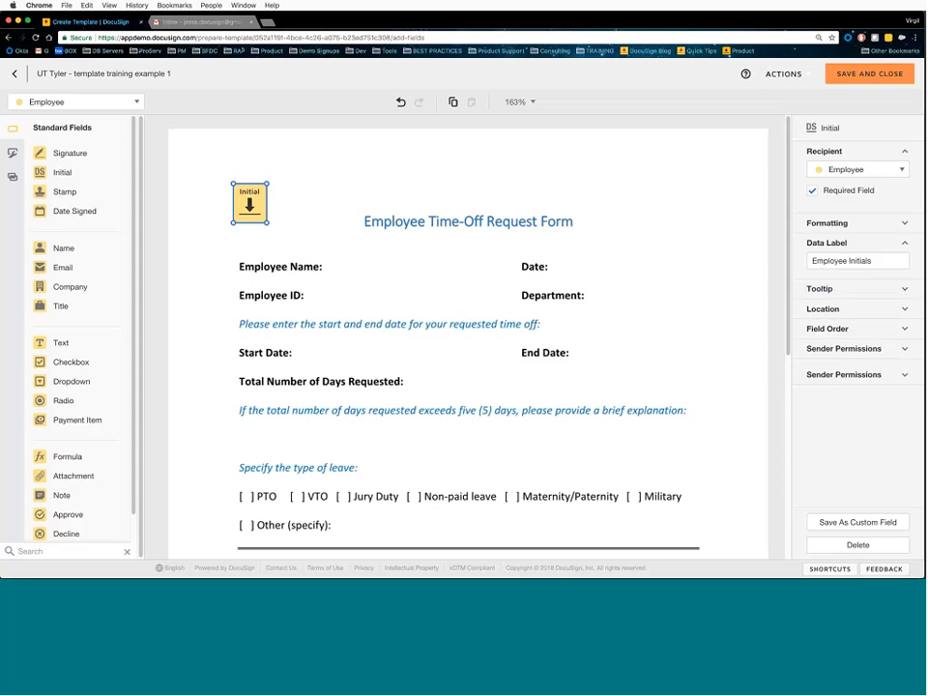
left_click(841, 243)
left_click(842, 151)
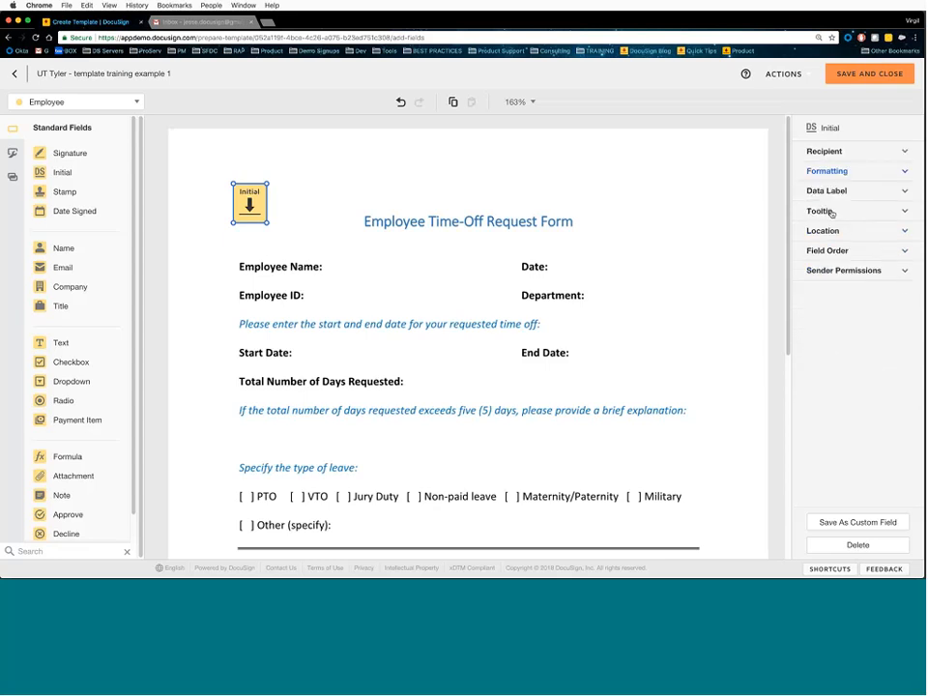
left_click(824, 232)
left_click(824, 248)
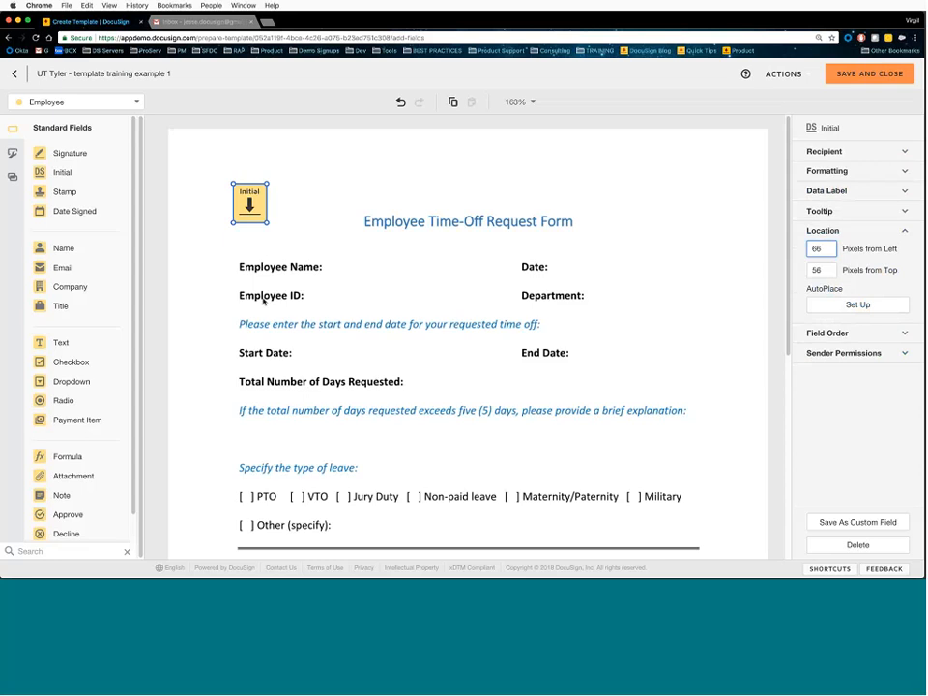
scroll(263, 301, "down", 3)
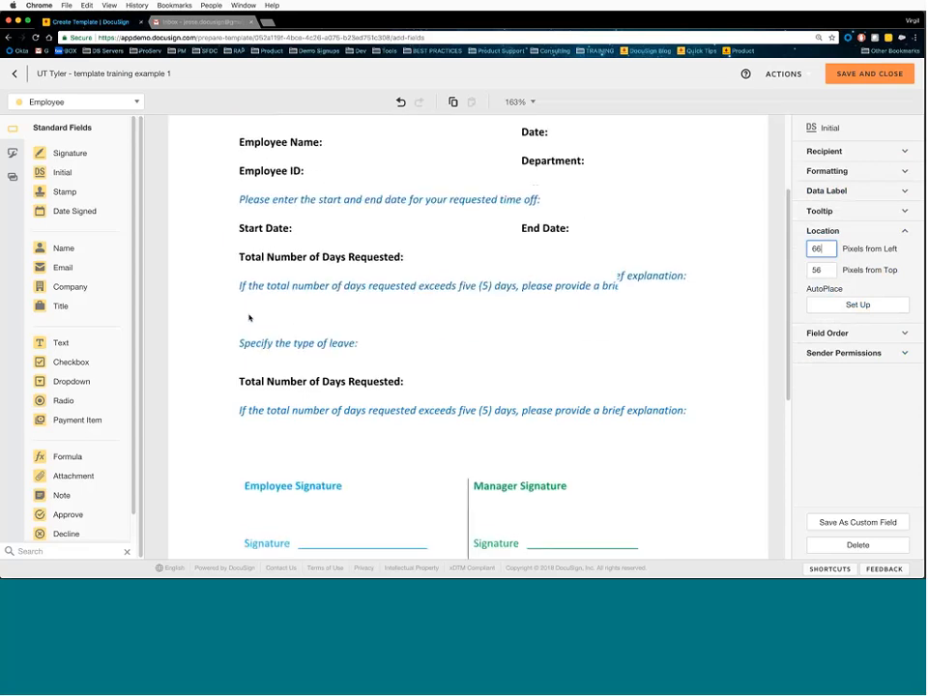
scroll(248, 317, "down", 1)
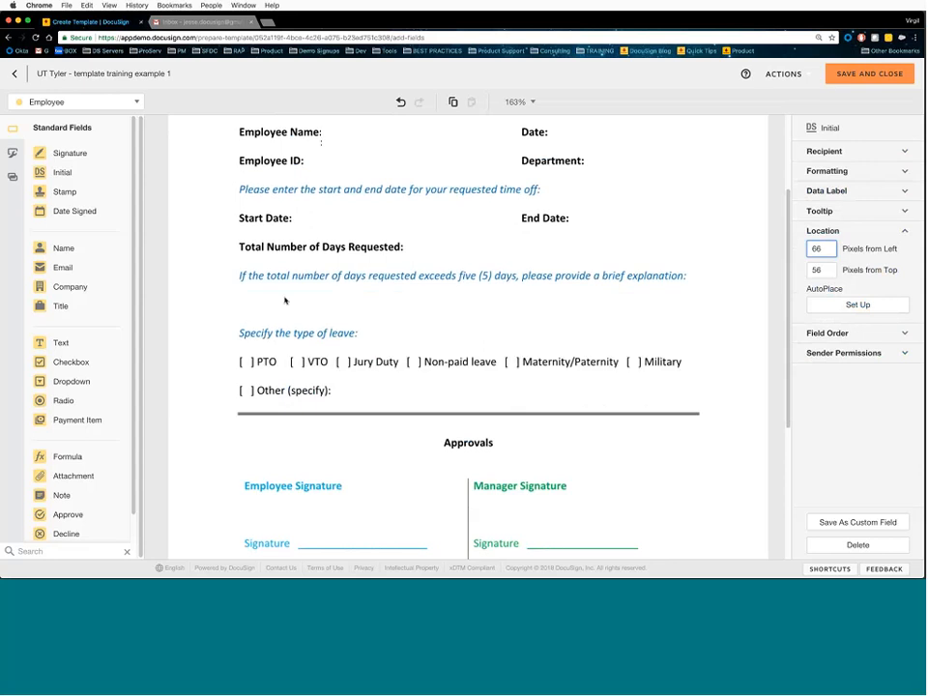
scroll(404, 307, "down", 3)
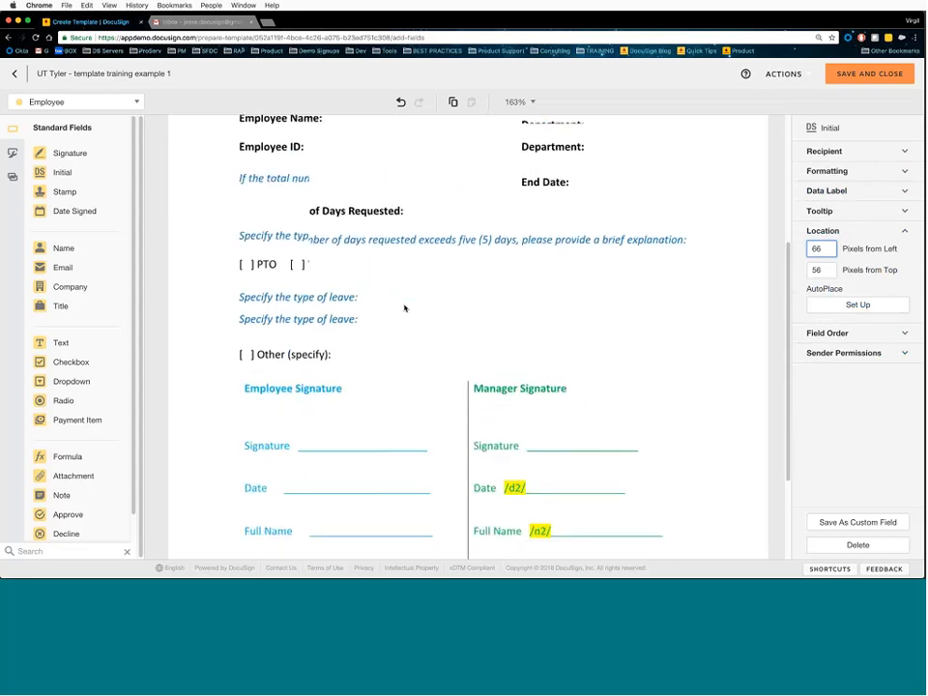
scroll(404, 307, "down", 2)
scroll(424, 356, "down", 2)
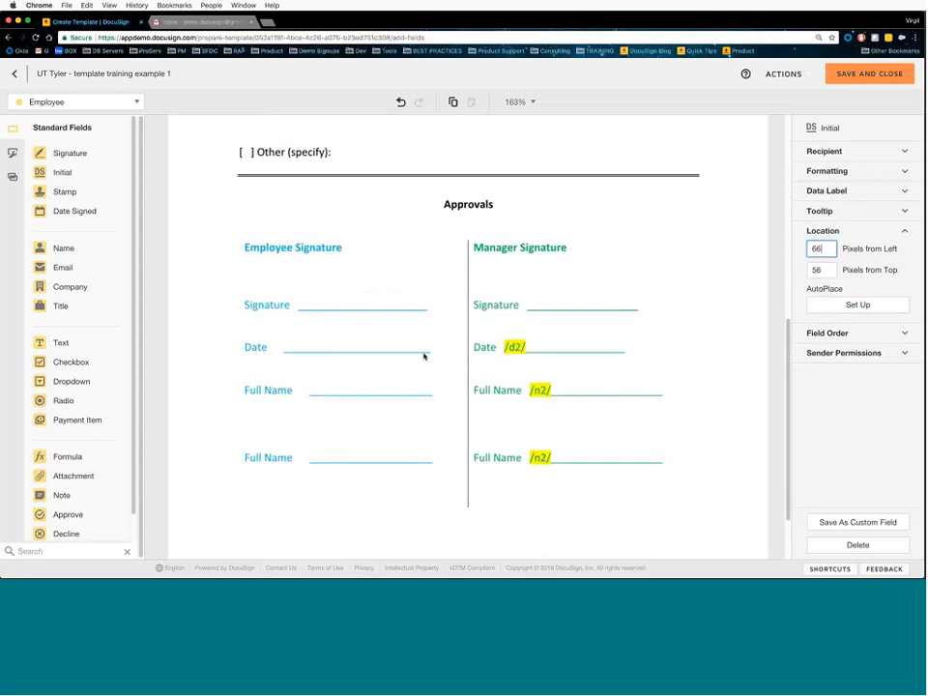
scroll(502, 379, "up", 3)
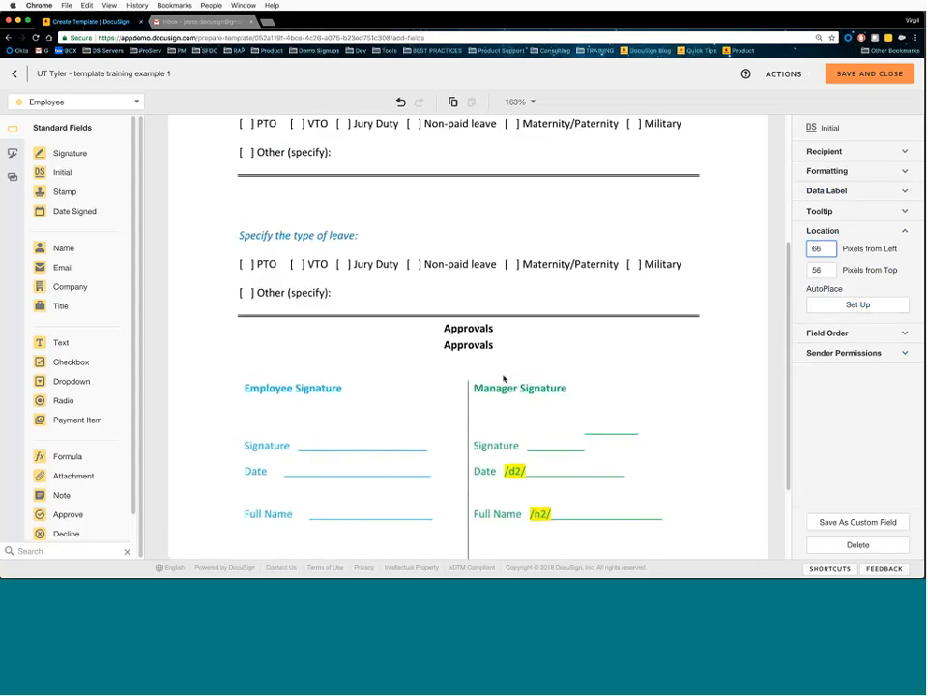
scroll(503, 379, "up", 10)
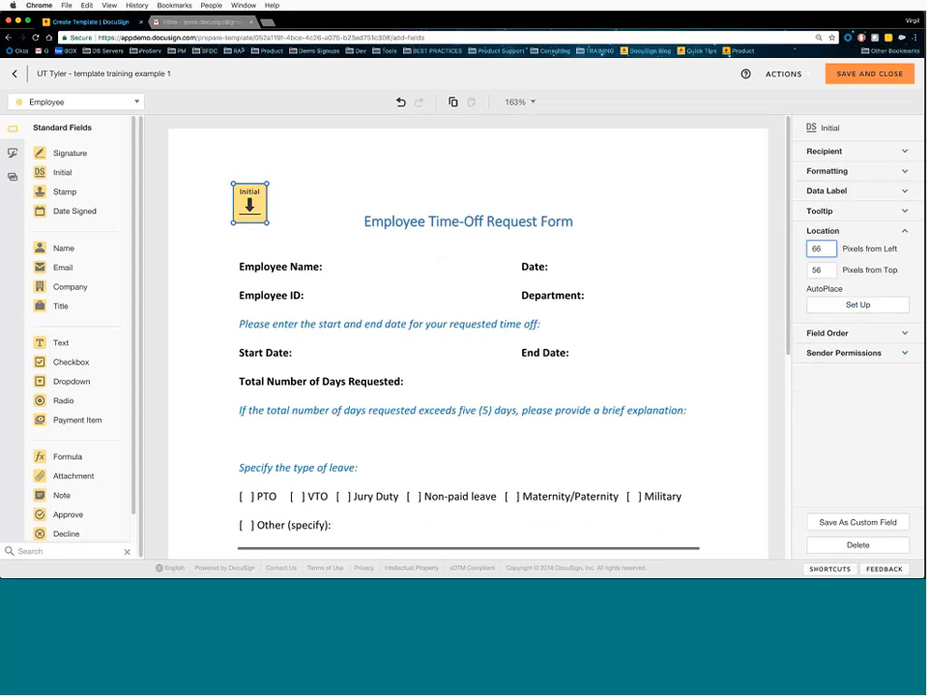
- Move the initials field down beside Employee Name, then delete it
left_click_drag(250, 208, 253, 253)
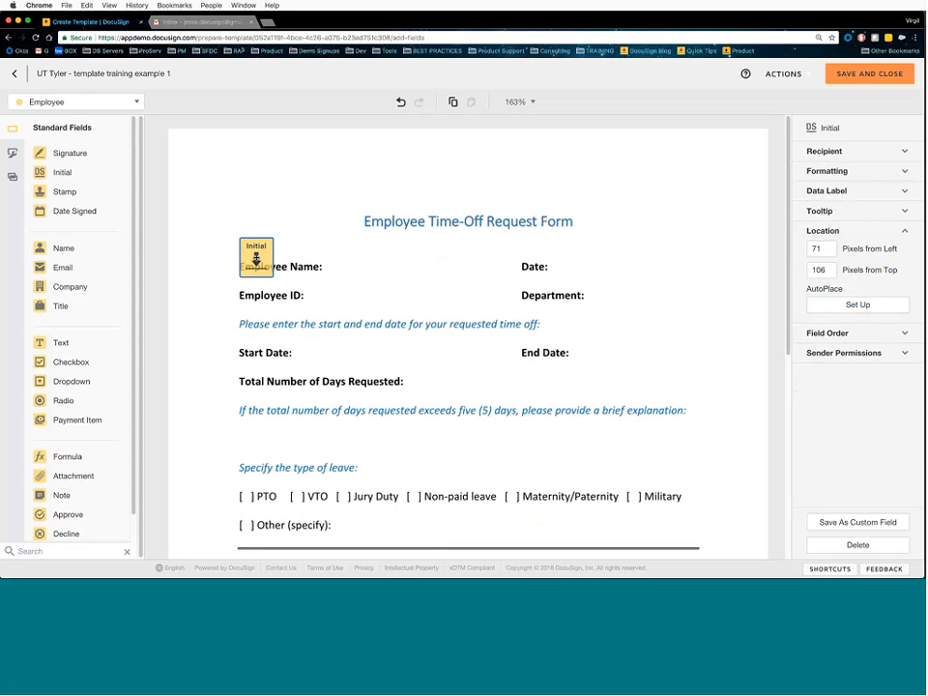
left_click_drag(257, 256, 253, 258)
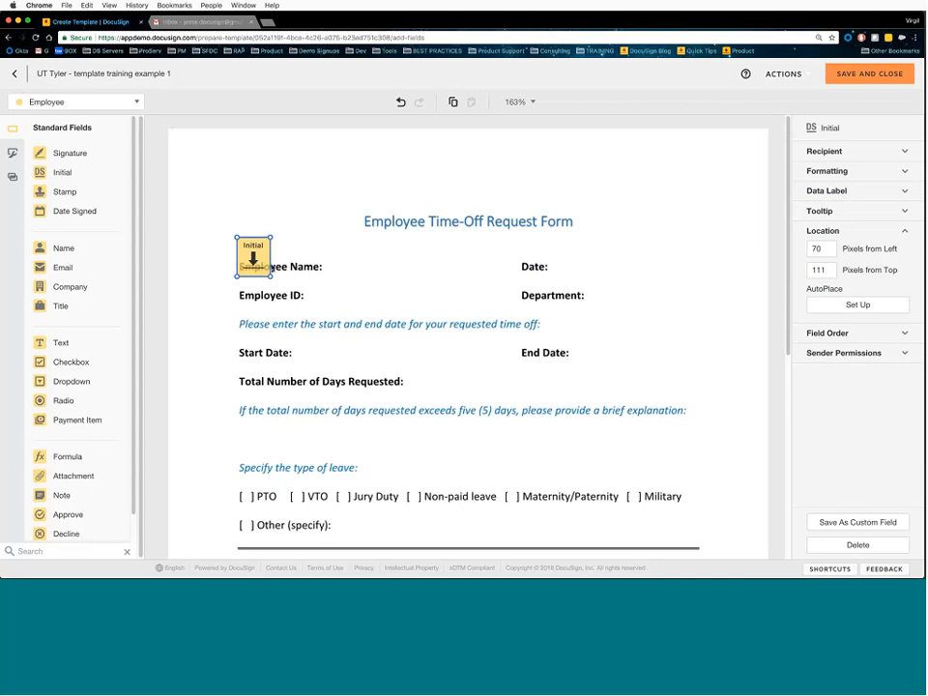
key("Delete")
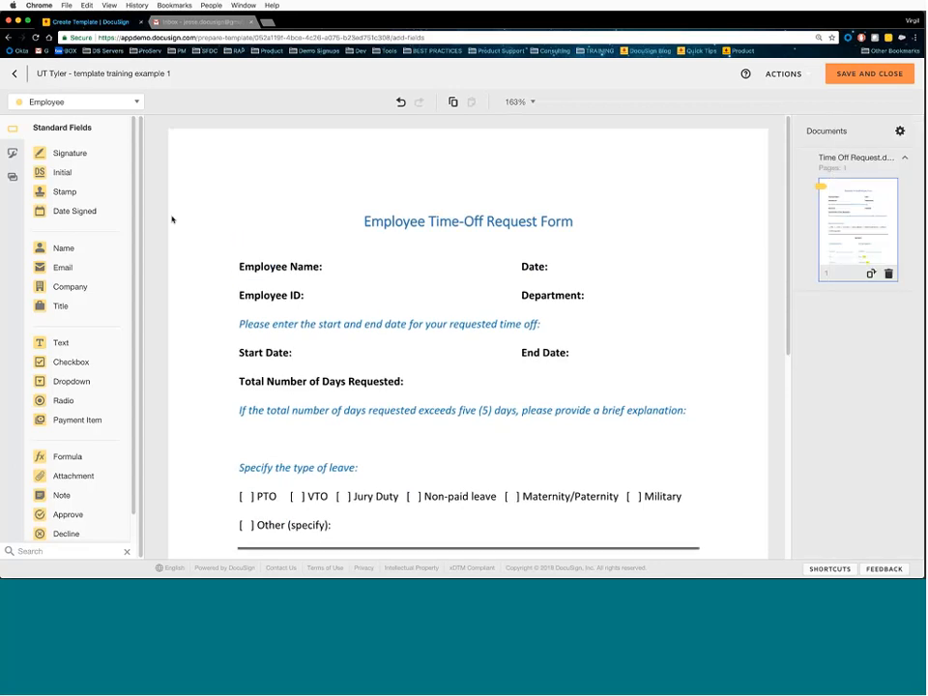
- Add a Signature field and AutoPlace it at the 'Employee Sig' text
mouse_move(97, 159)
left_mouse_down()
mouse_move(288, 375)
mouse_move(677, 356)
left_mouse_up()
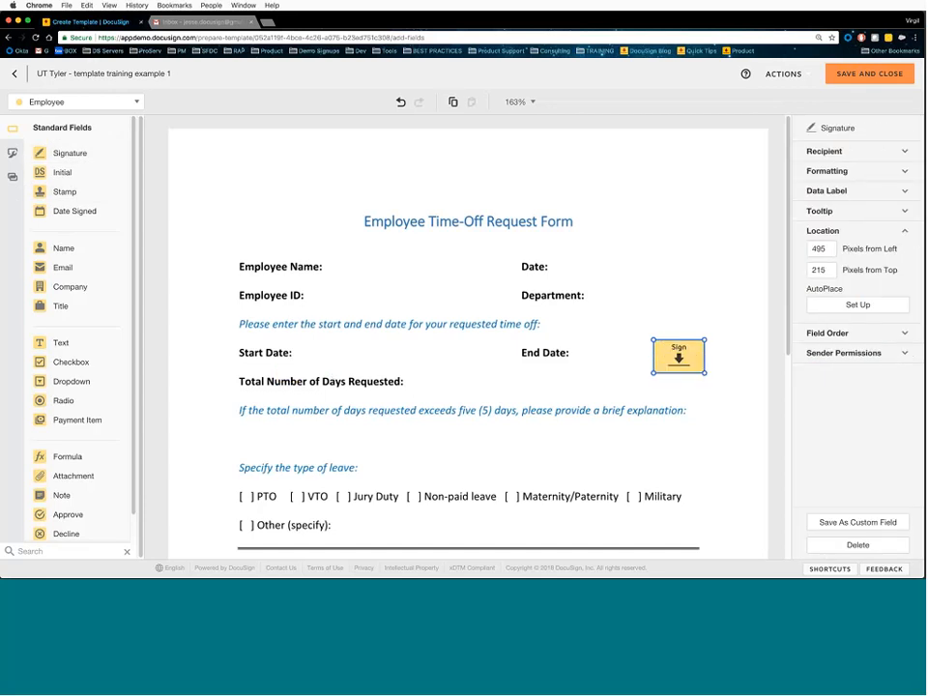
scroll(735, 373, "down", 5)
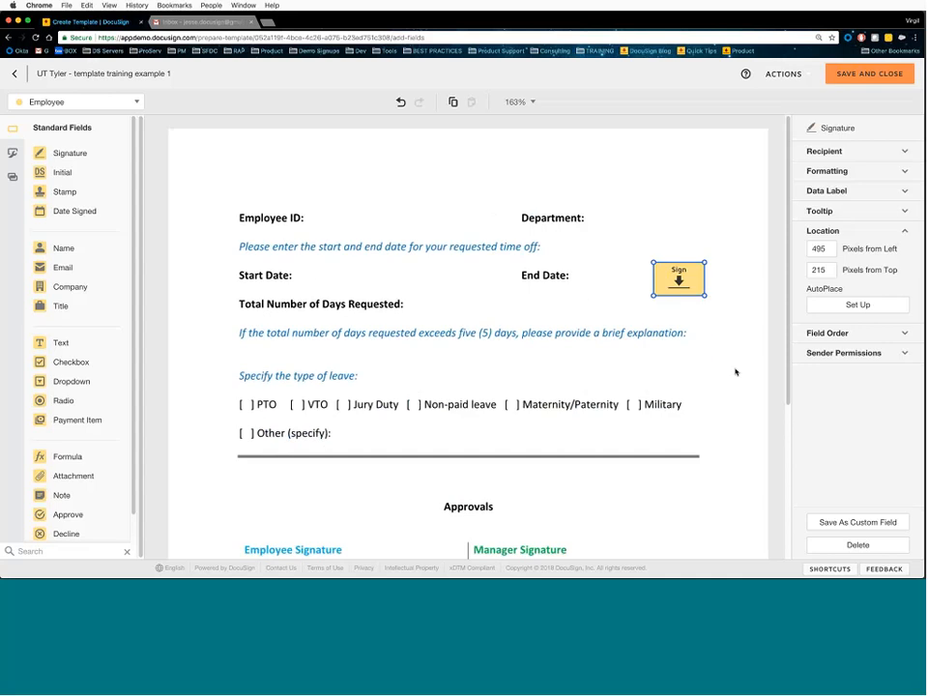
scroll(468, 338, "down", 1)
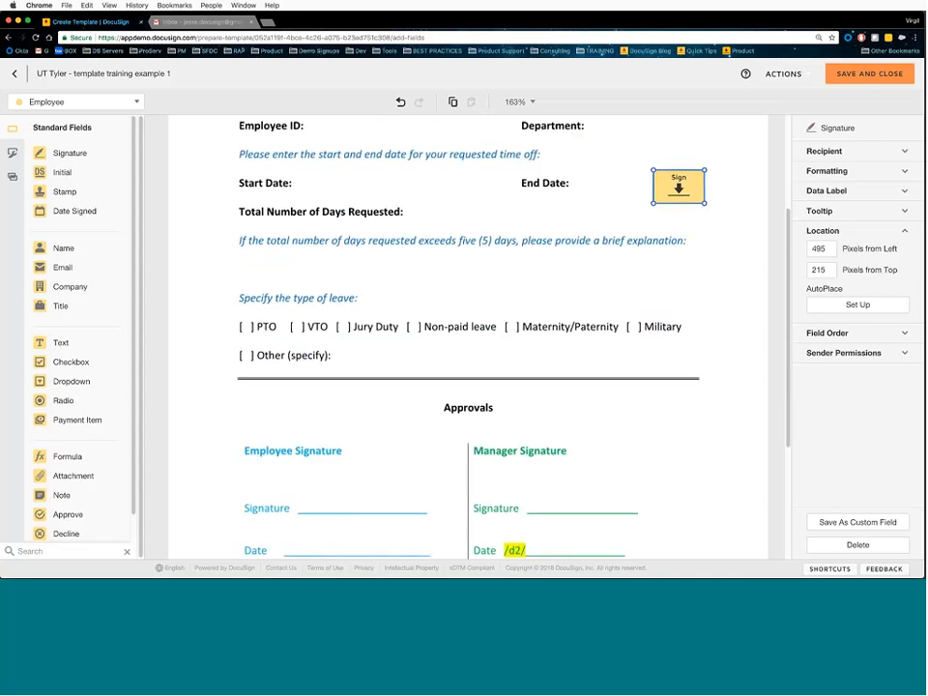
left_click(838, 305)
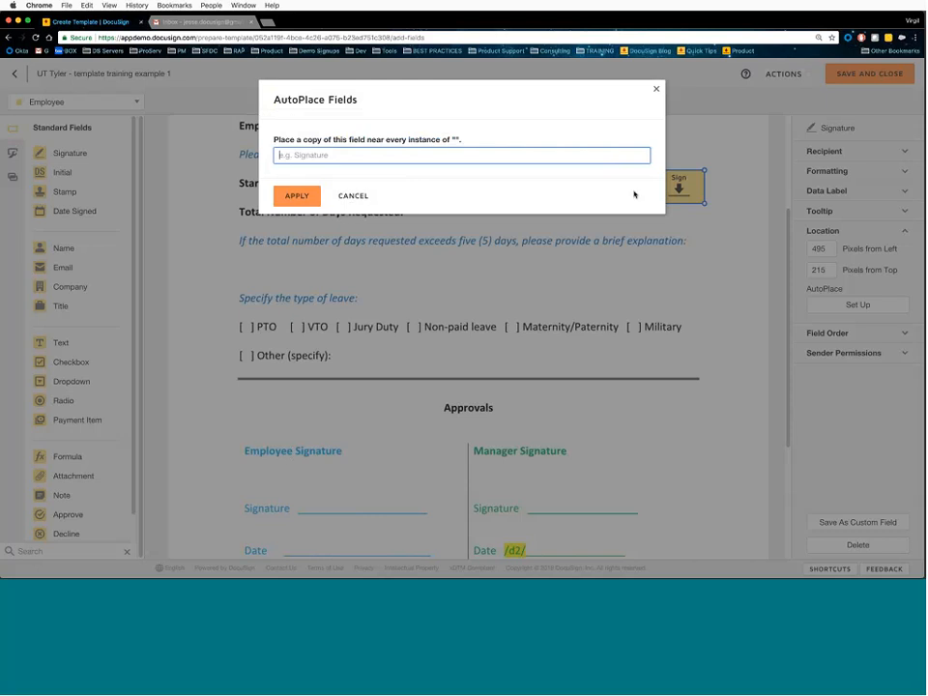
type("E")
type("mployee Sig")
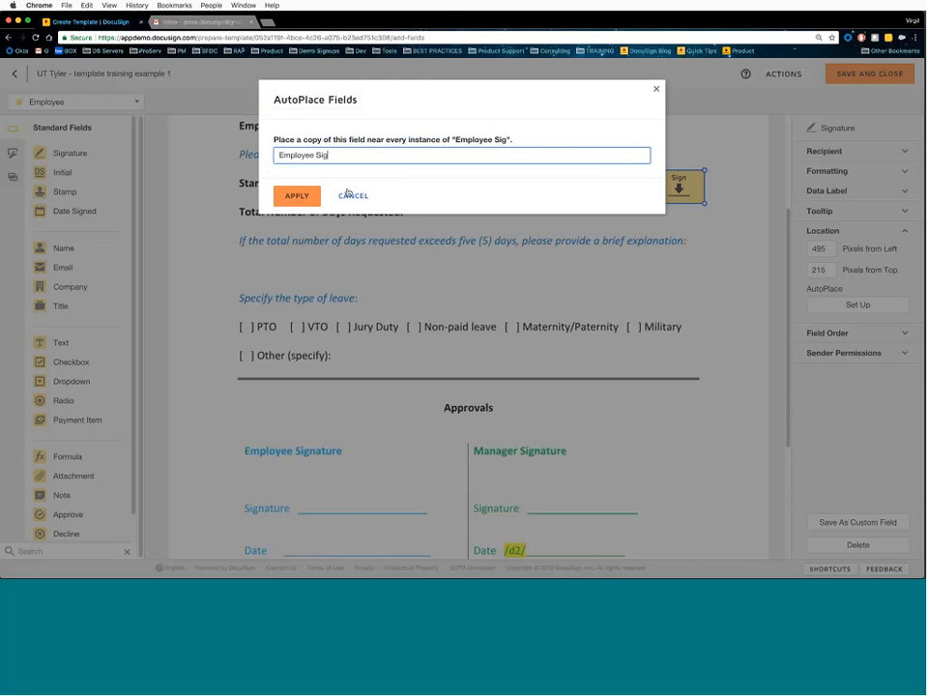
key("Return")
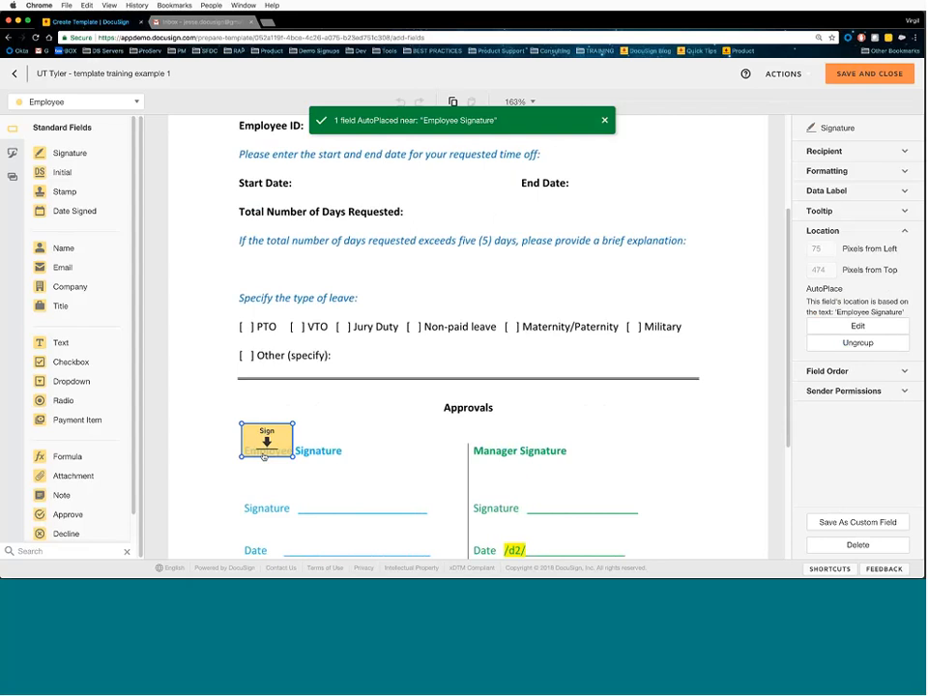
- Move the signature field onto the Employee Signature line at 133 px left, 531 px top
left_click_drag(290, 471, 325, 501)
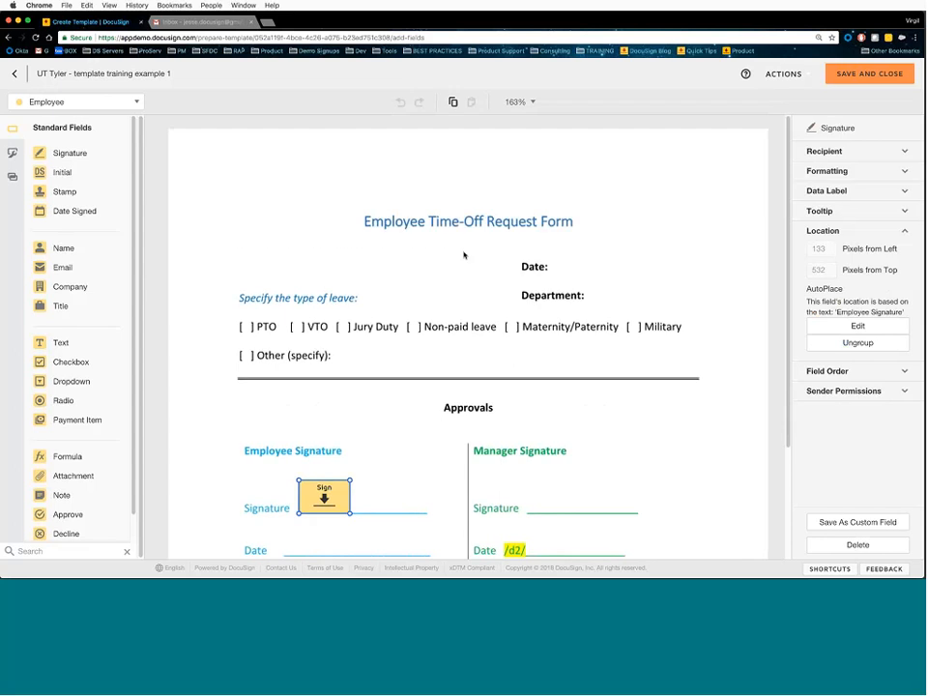
scroll(491, 288, "down", 5)
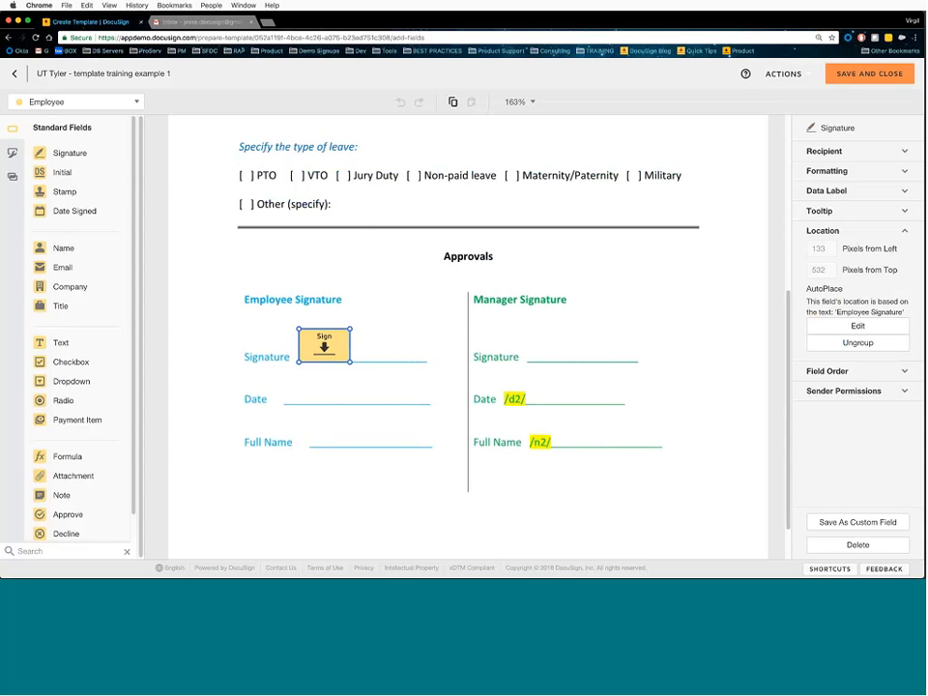
left_click_drag(327, 348, 328, 347)
scroll(314, 346, "up", 1)
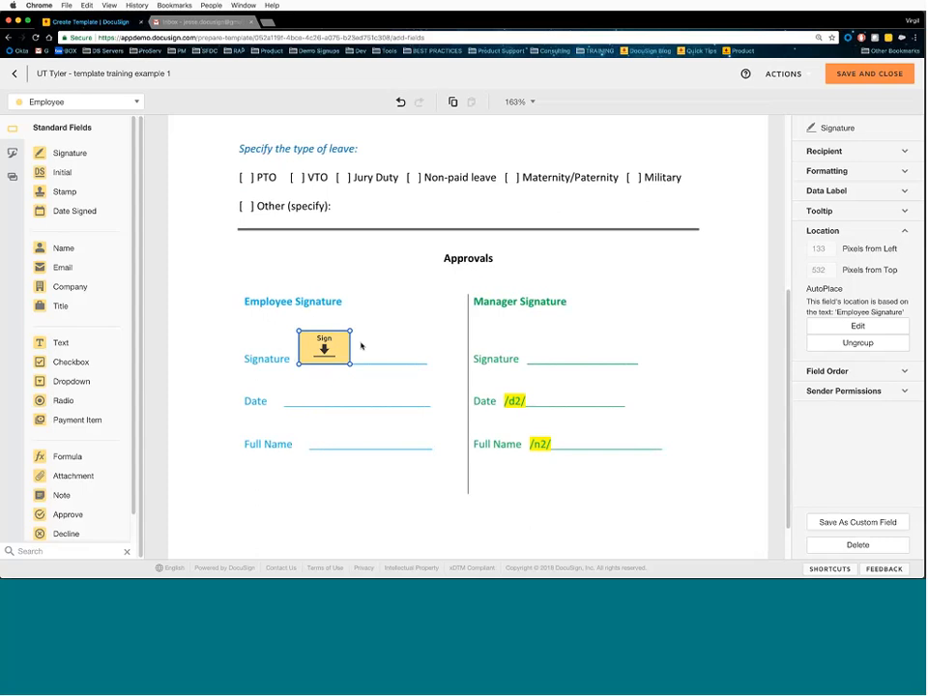
mouse_move(325, 346)
left_mouse_down()
mouse_move(343, 330)
mouse_move(324, 345)
left_mouse_up()
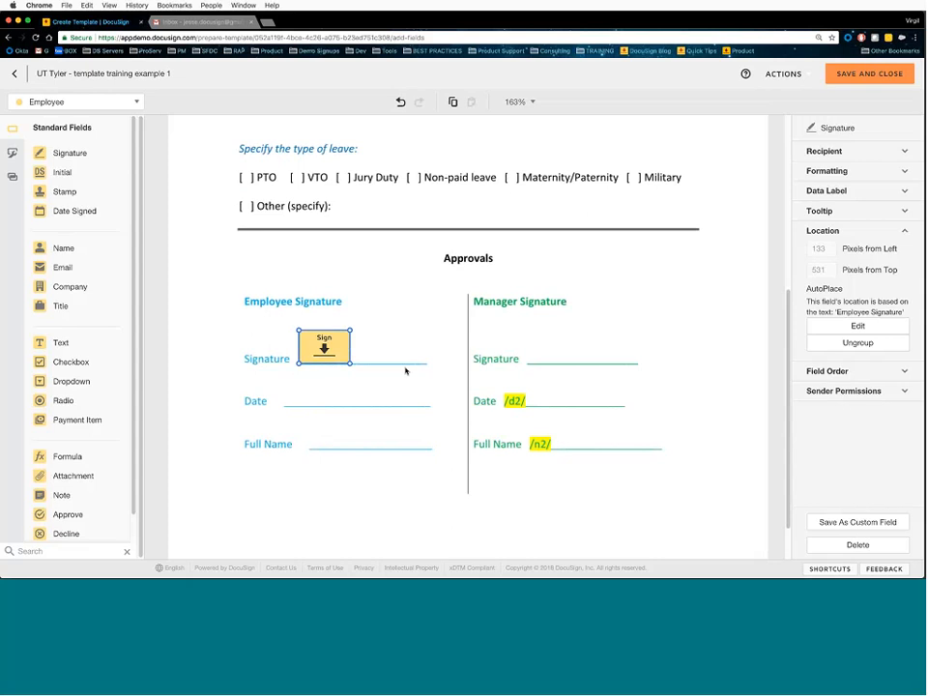
- Ungroup the signature field from its AutoPlace group and confirm
left_click(814, 343)
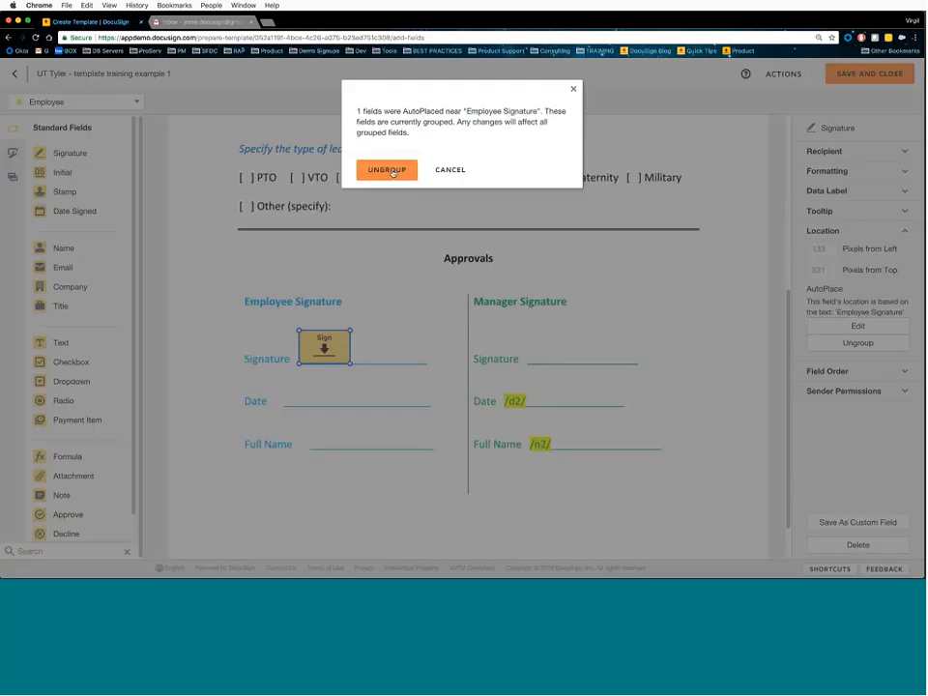
left_click(391, 172)
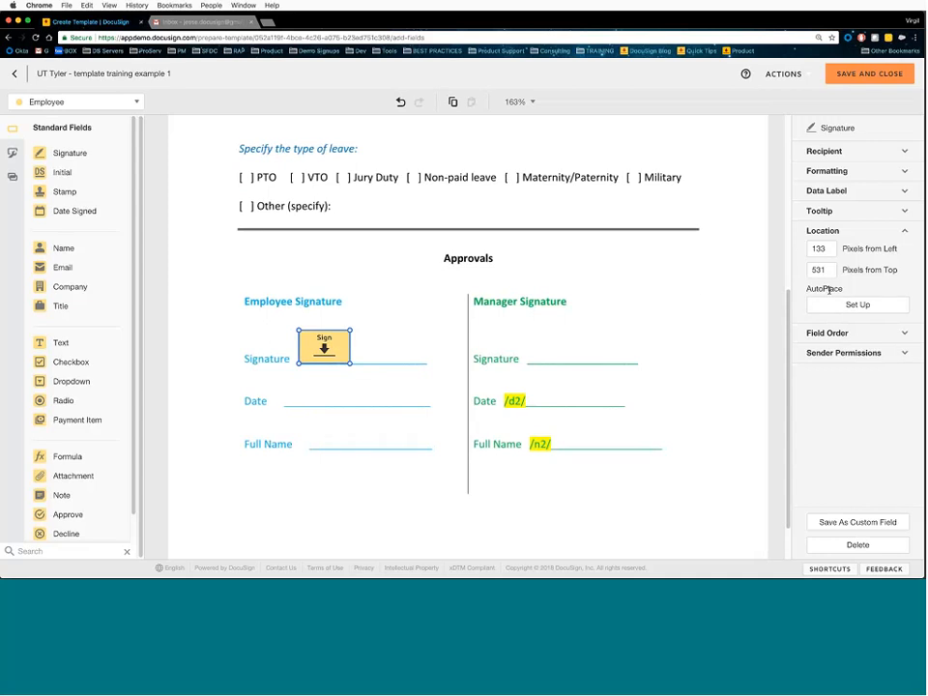
scroll(506, 321, "up", 2)
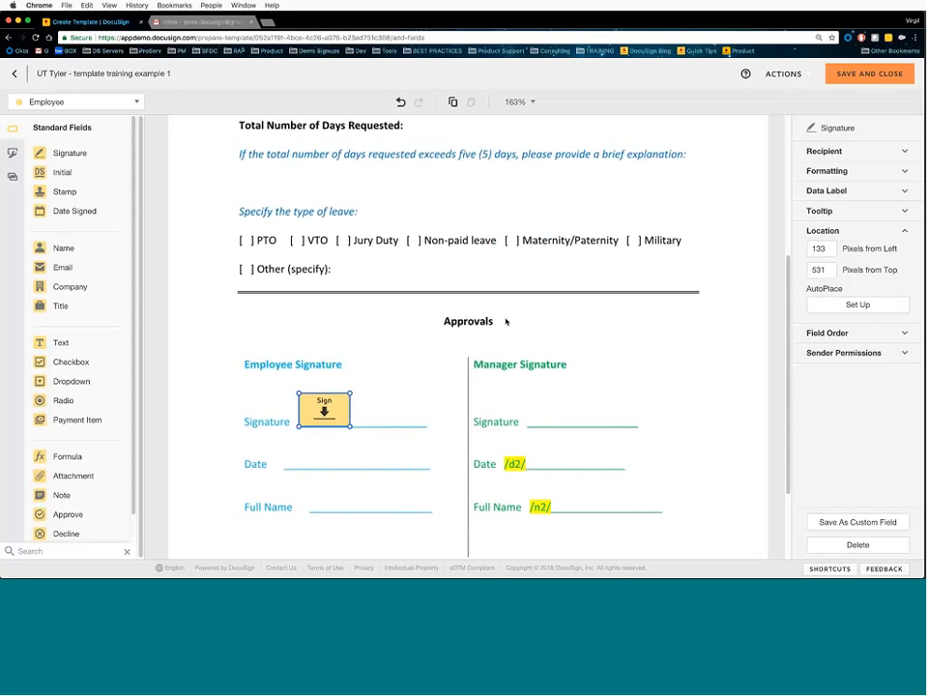
- Collapse Location and expand Field Order to reach the signature field's blank order box
left_click(824, 232)
left_click(842, 252)
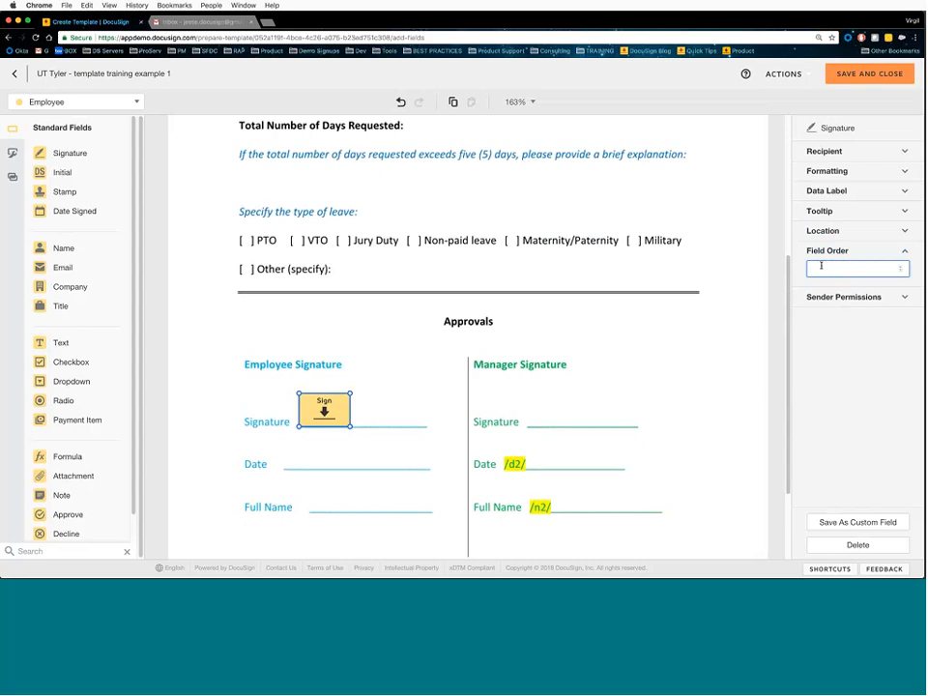
left_click(828, 269)
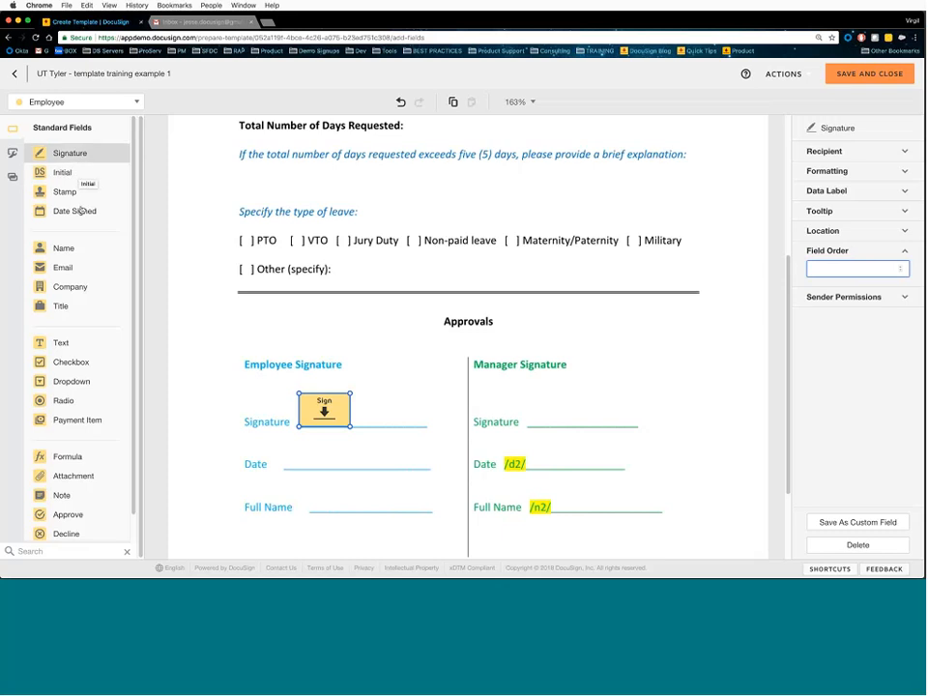
left_click_drag(61, 343, 432, 195)
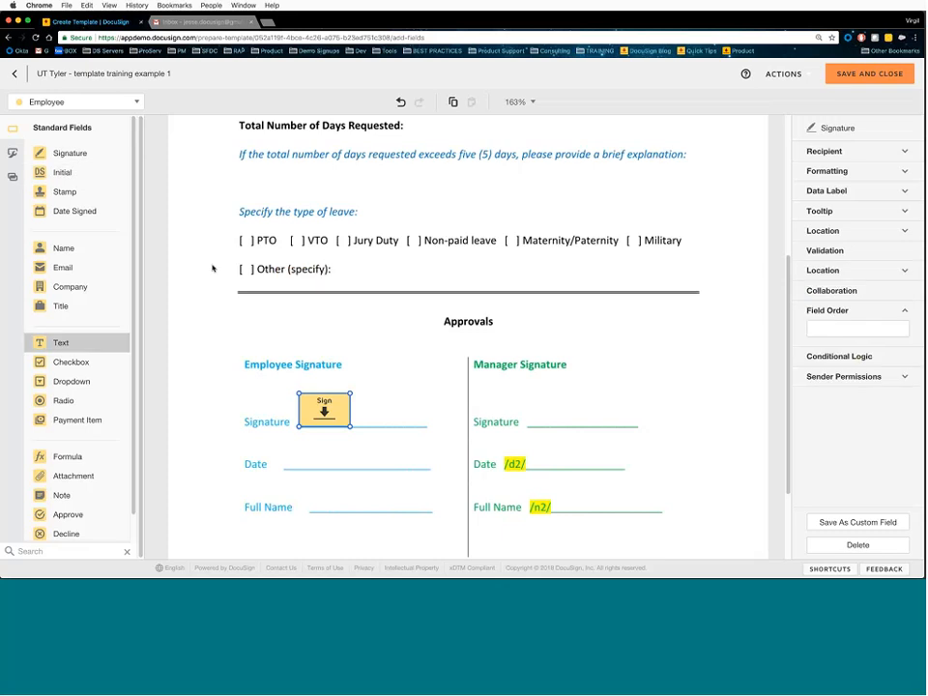
left_click_drag(62, 343, 474, 190)
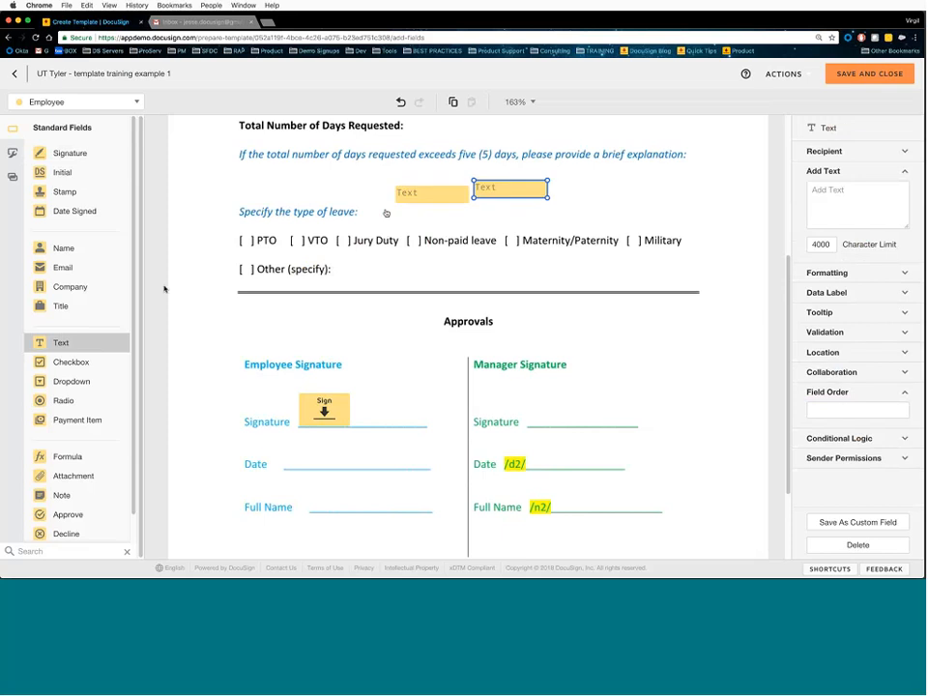
left_click_drag(307, 208, 320, 180)
left_click(428, 214)
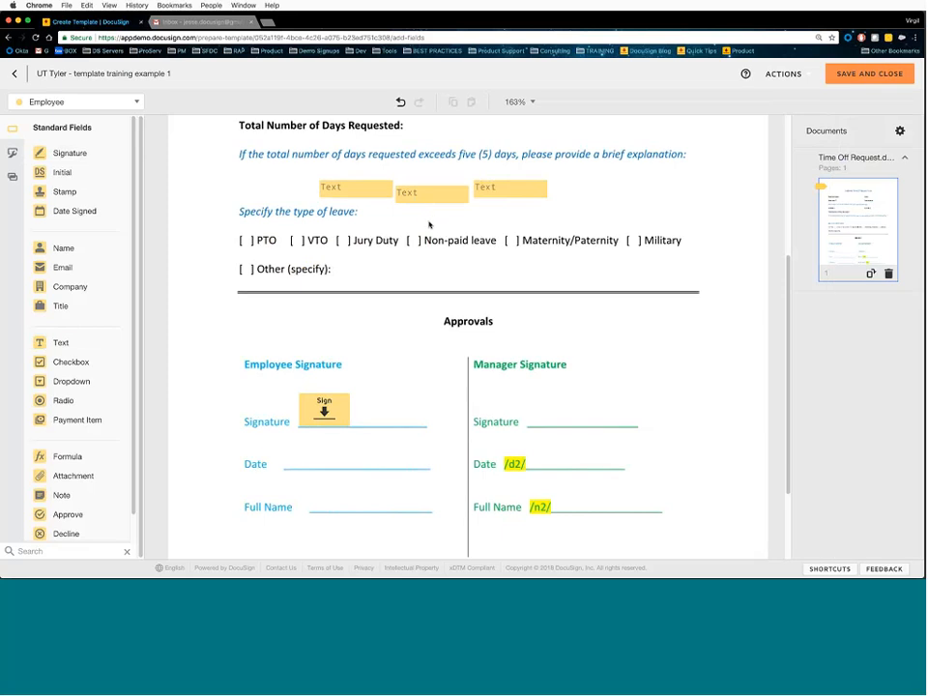
left_click(378, 197)
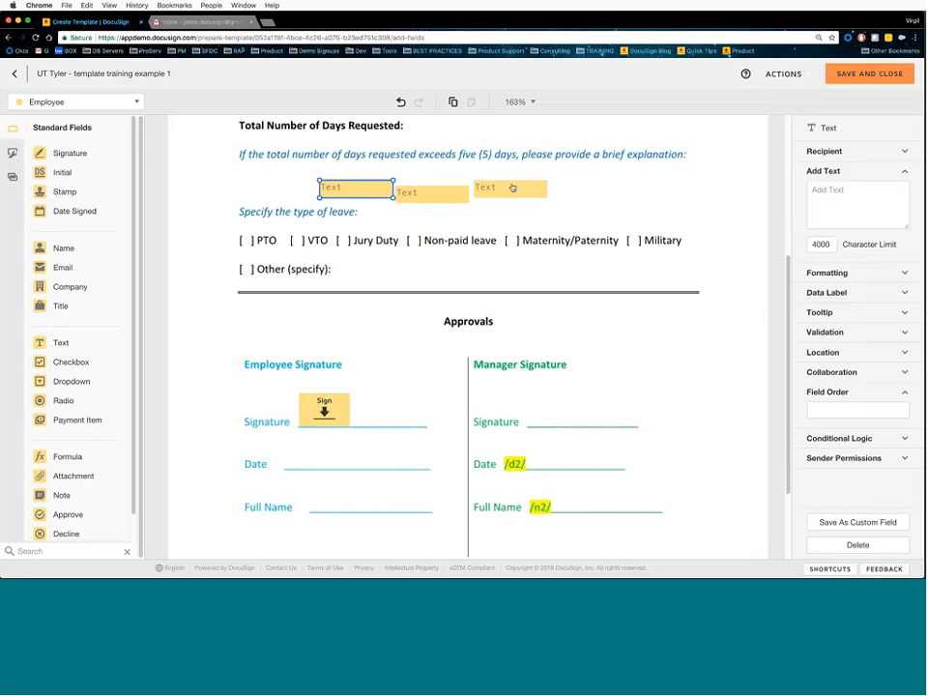
left_click(513, 188)
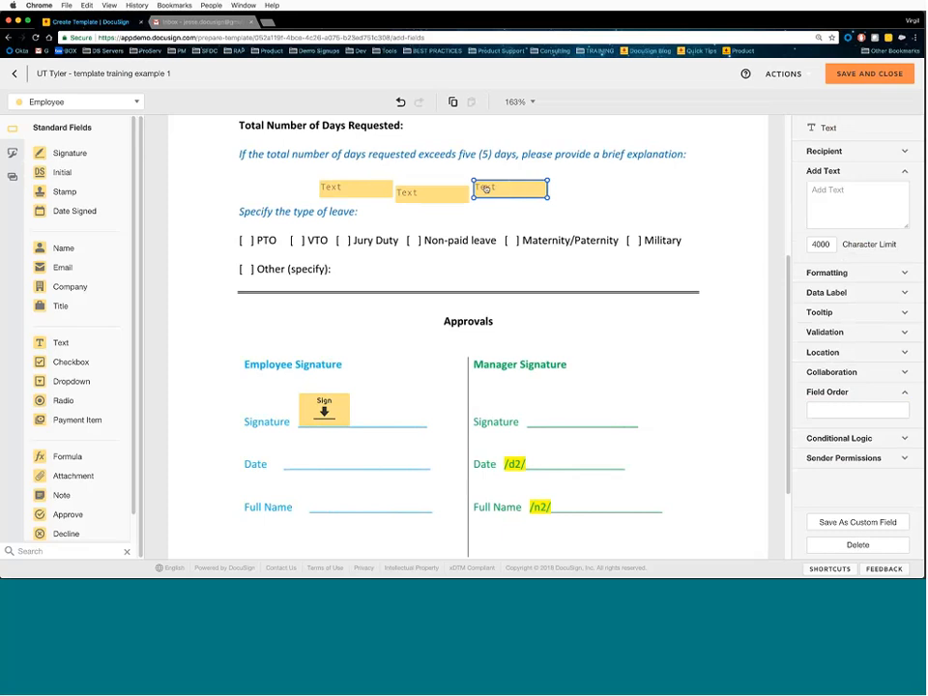
left_click(437, 198)
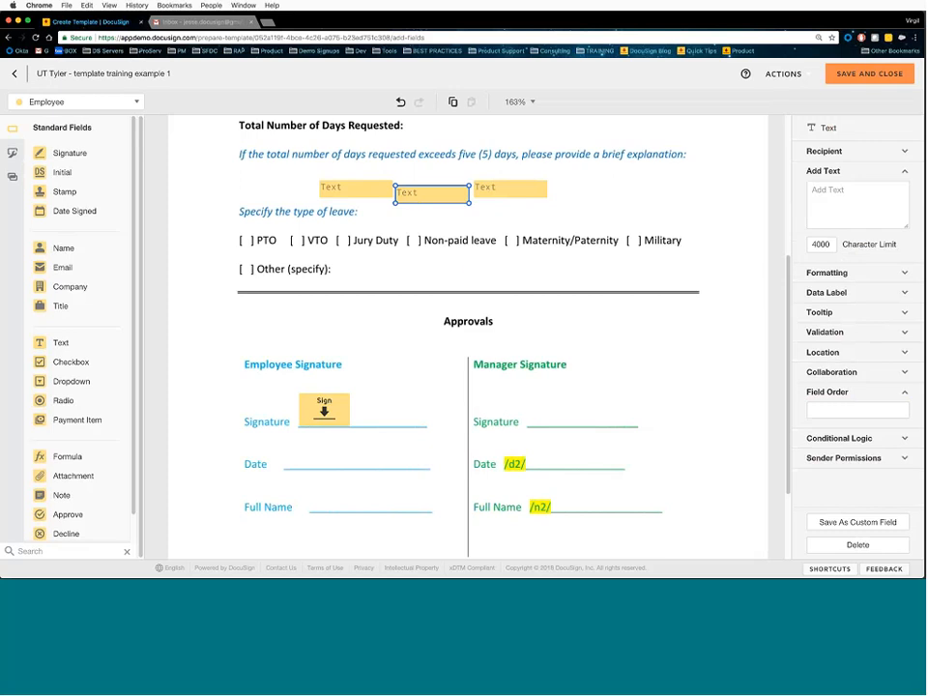
left_click(374, 196)
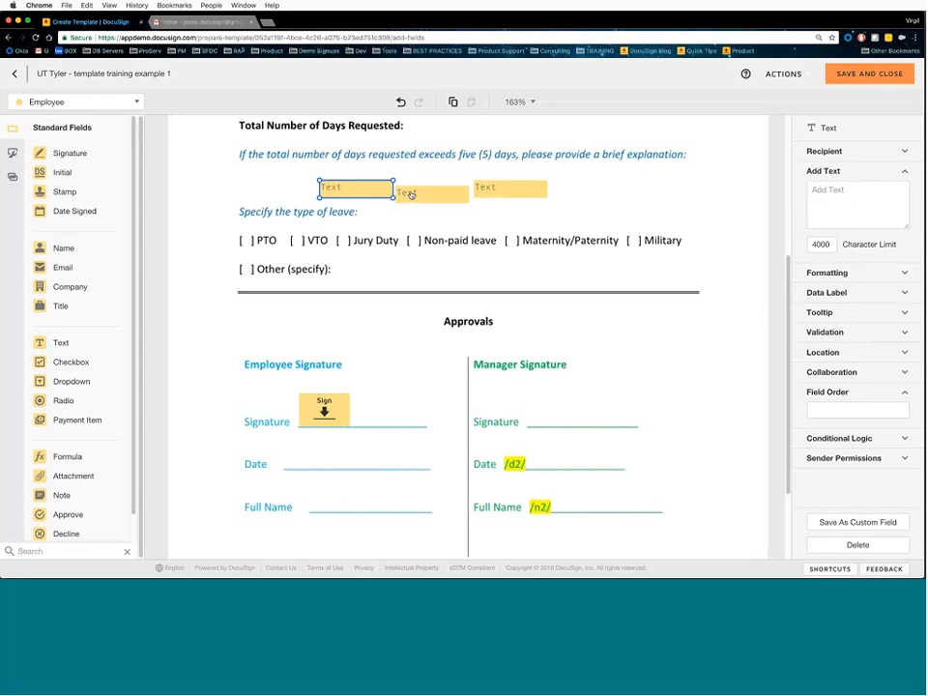
left_click(490, 192)
left_click(367, 197)
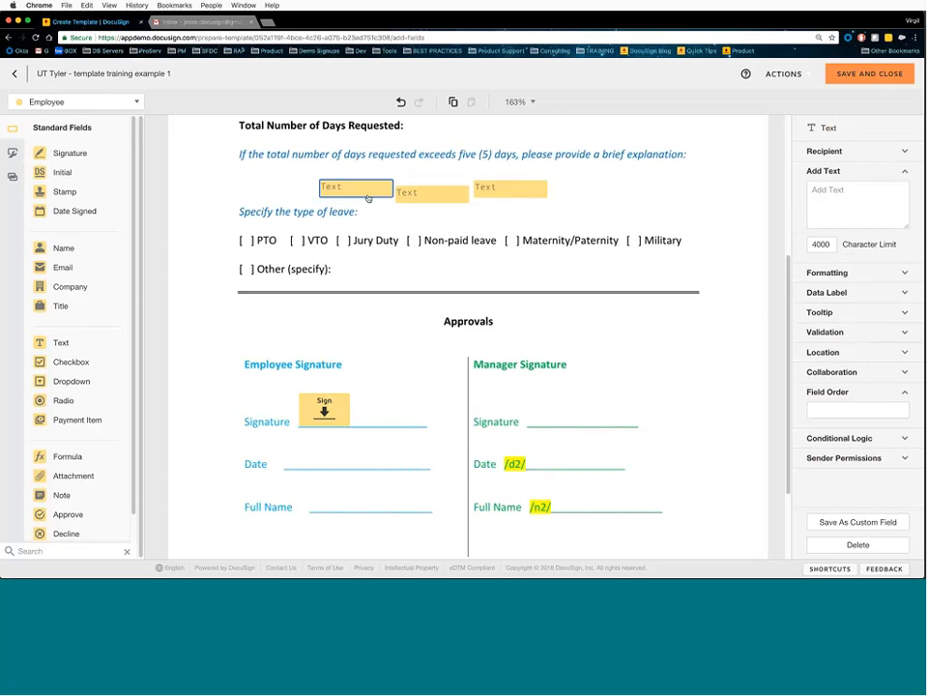
left_click(846, 413)
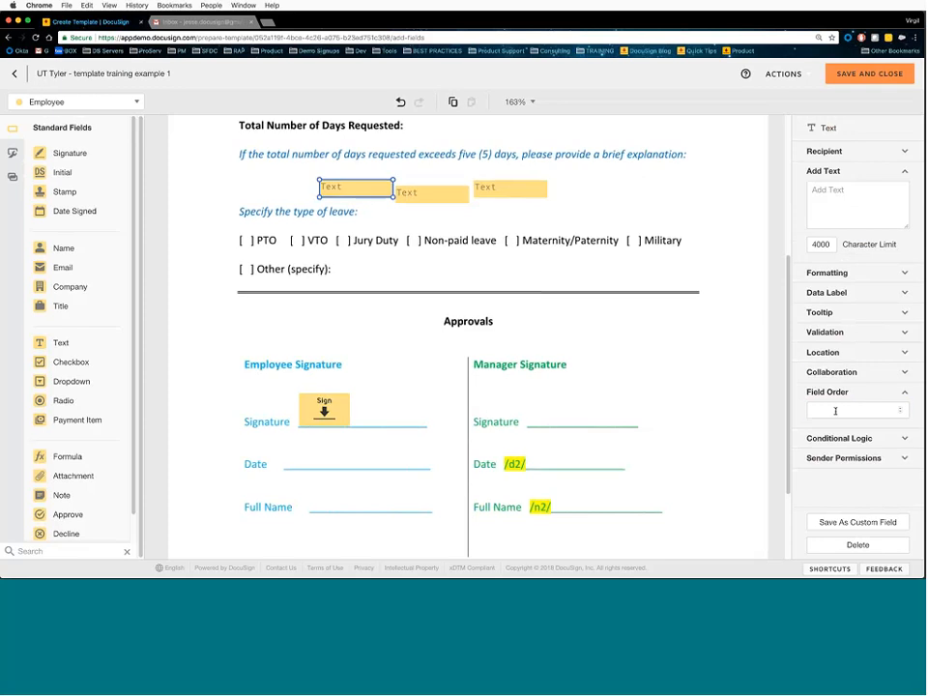
type("1")
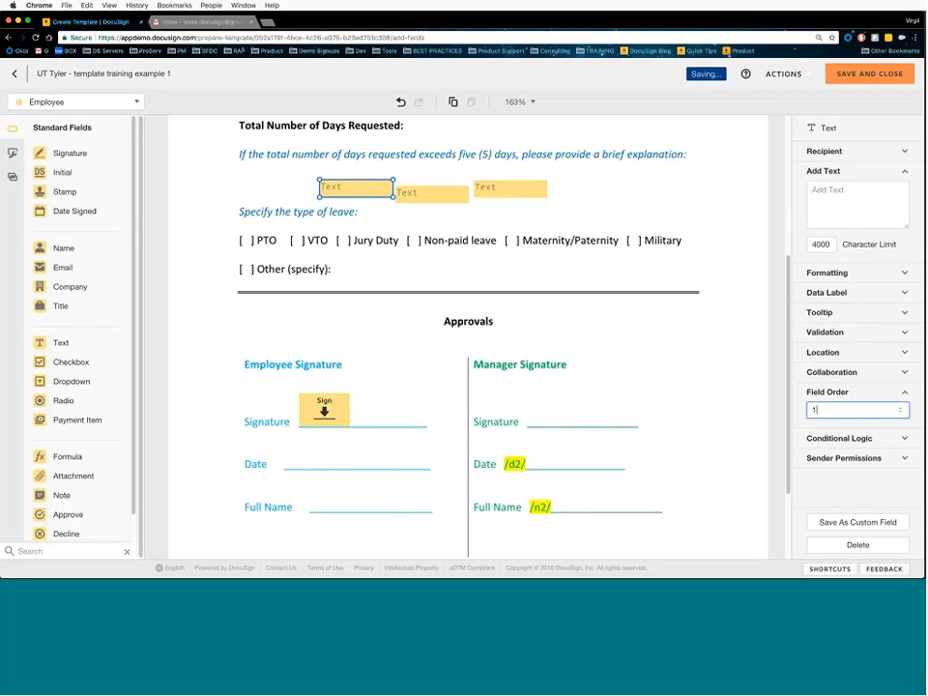
left_click(417, 190)
key("BackSpace")
type("2")
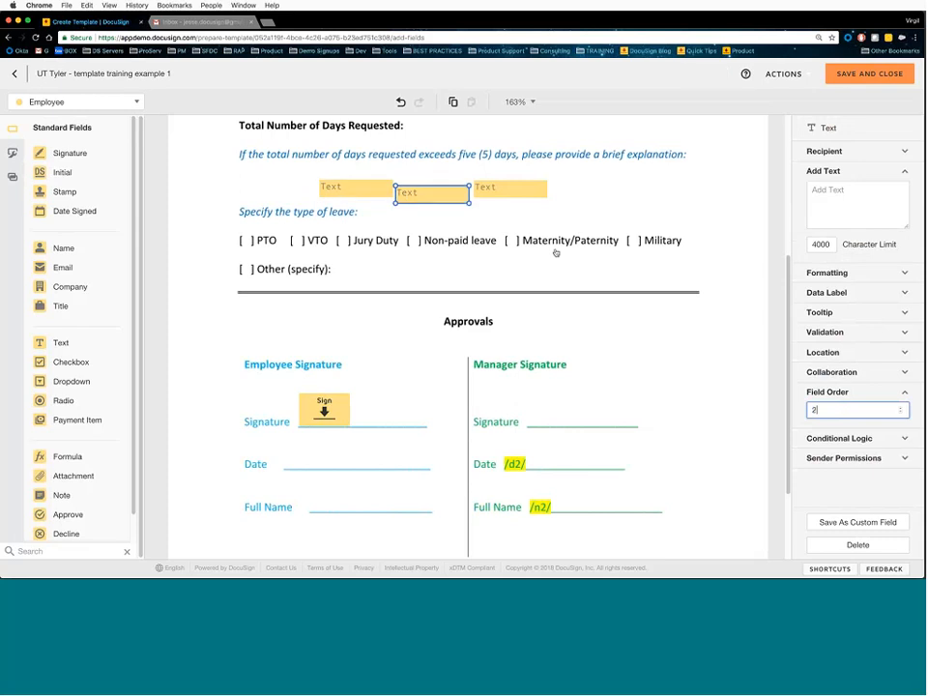
left_click(510, 189)
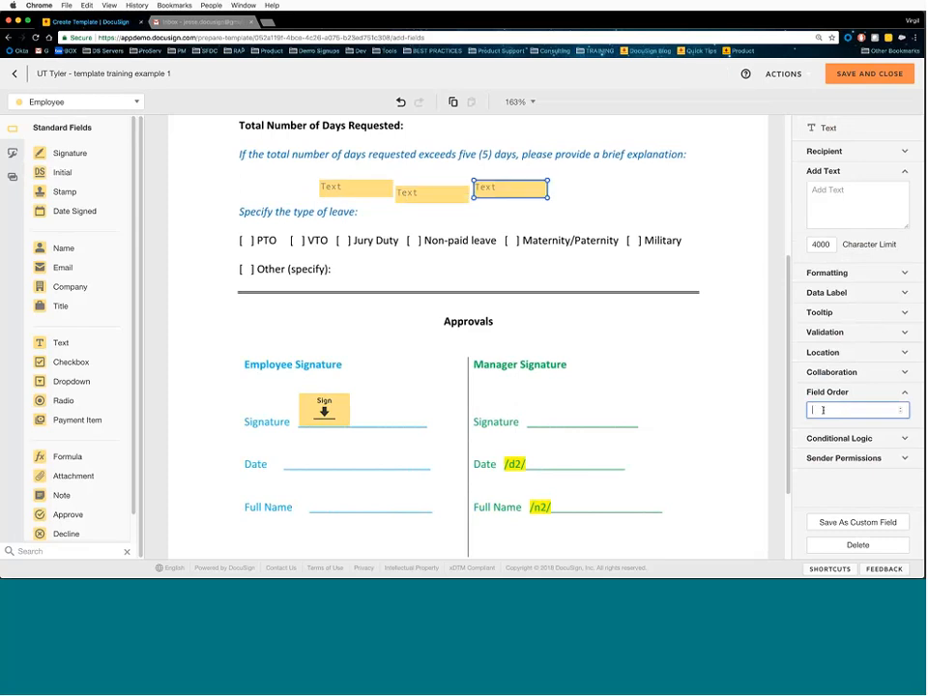
type("3")
left_click(400, 209)
left_click(375, 196)
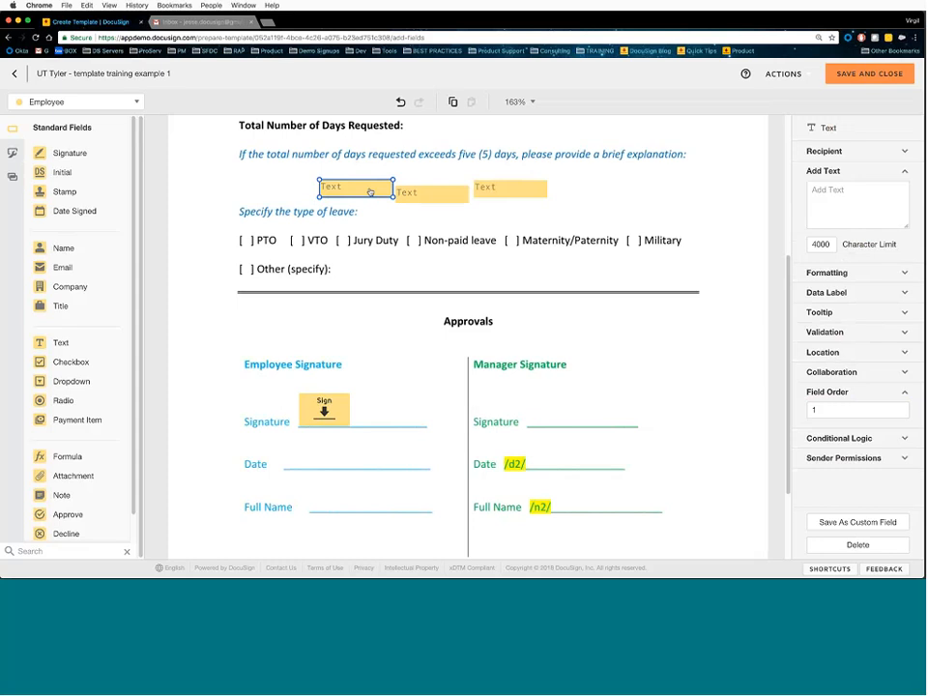
left_click(408, 195)
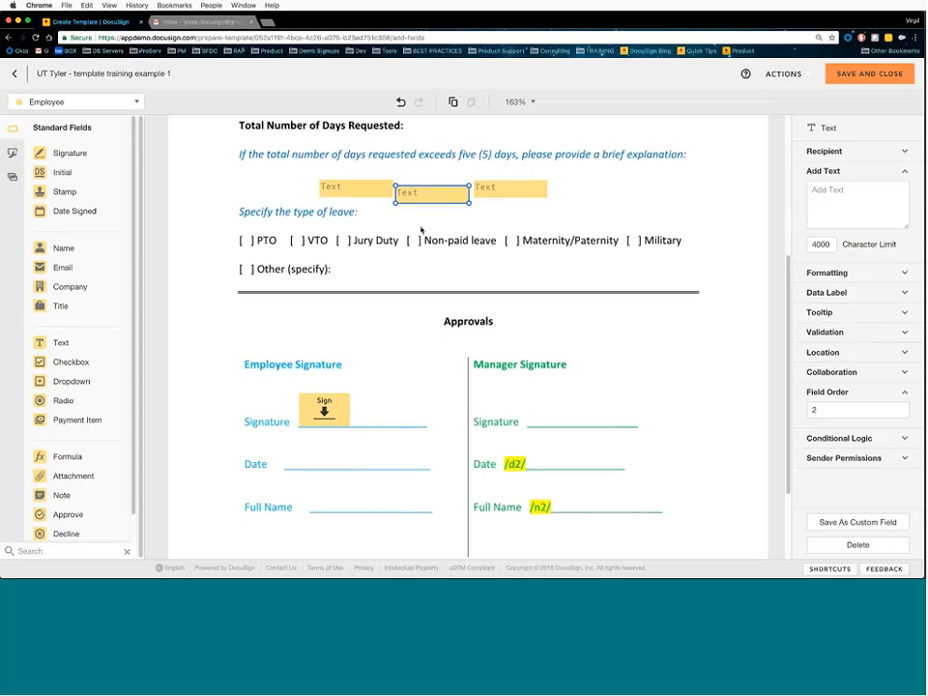
left_click(492, 193)
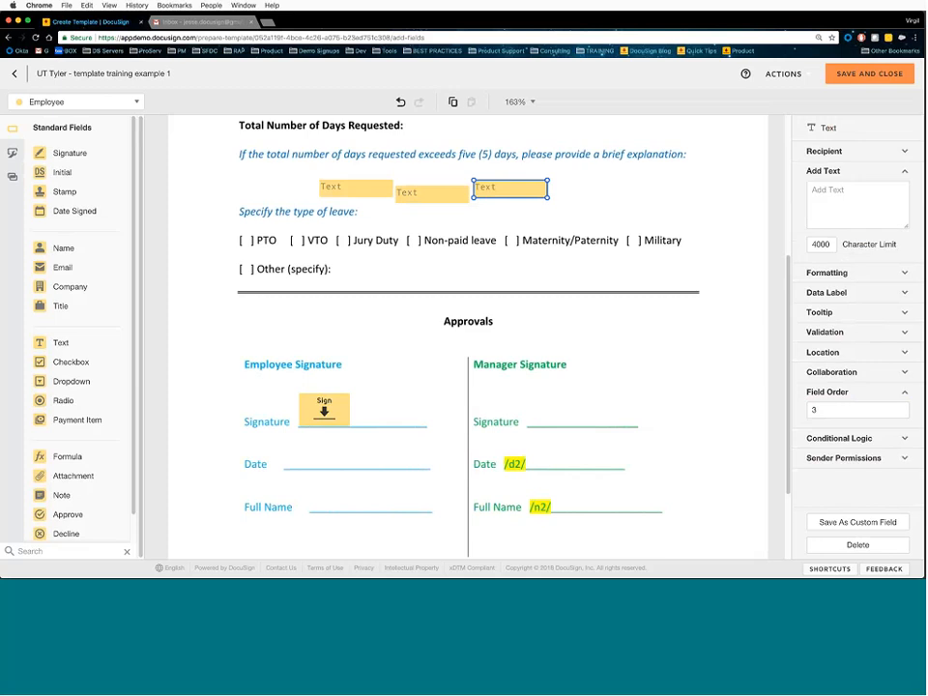
left_click(815, 410)
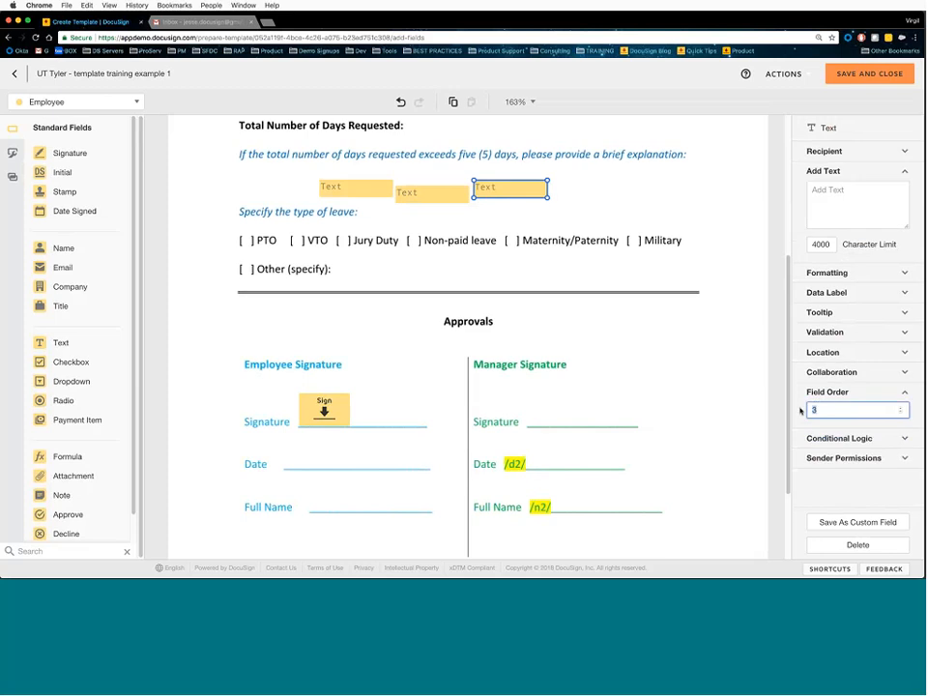
key("BackSpace")
left_click_drag(310, 173, 531, 212)
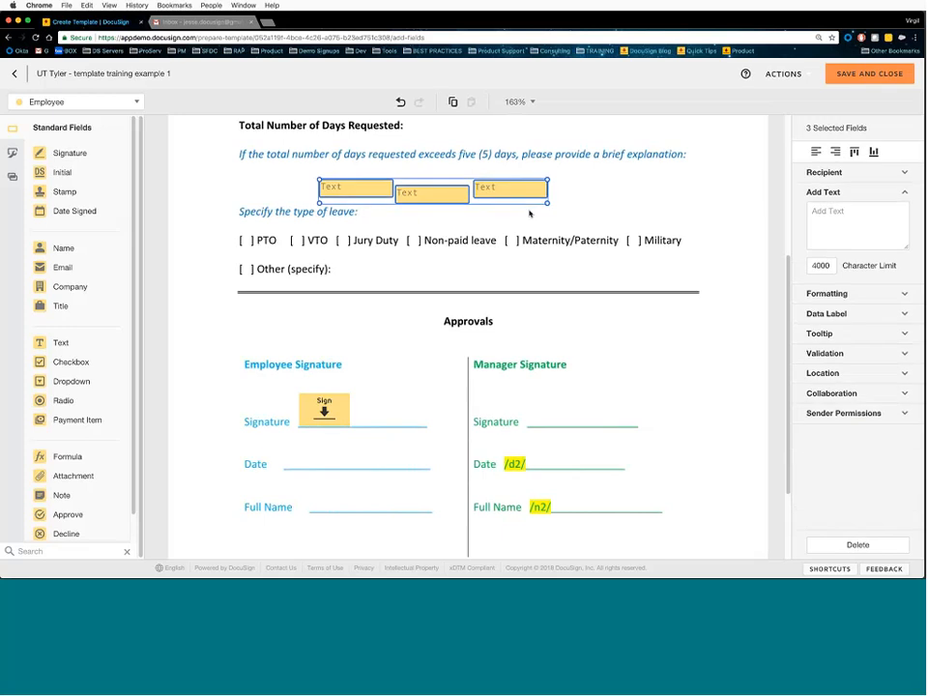
key("BackSpace")
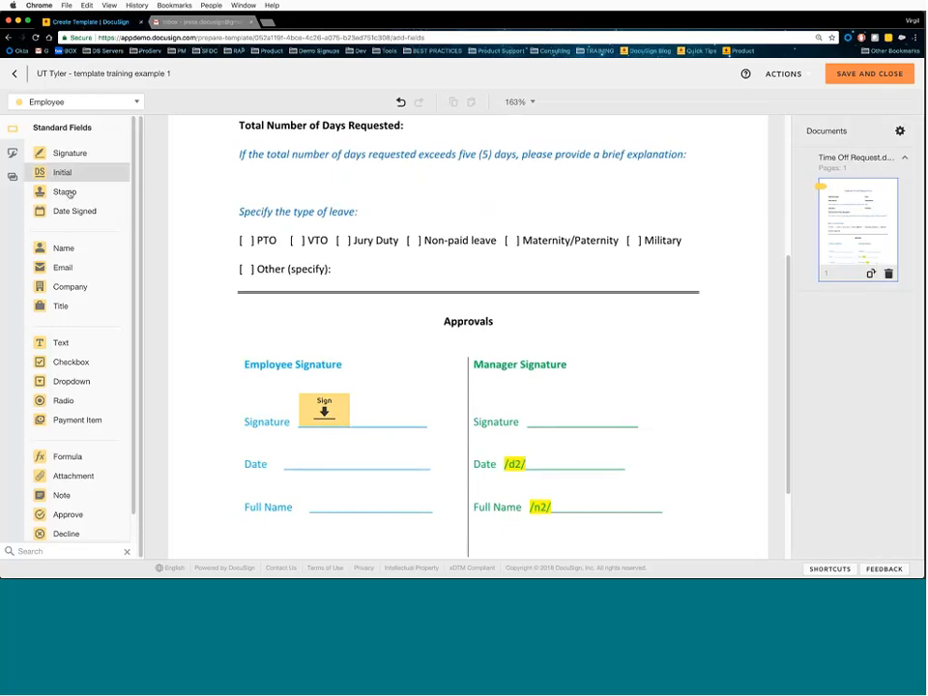
left_click(324, 410)
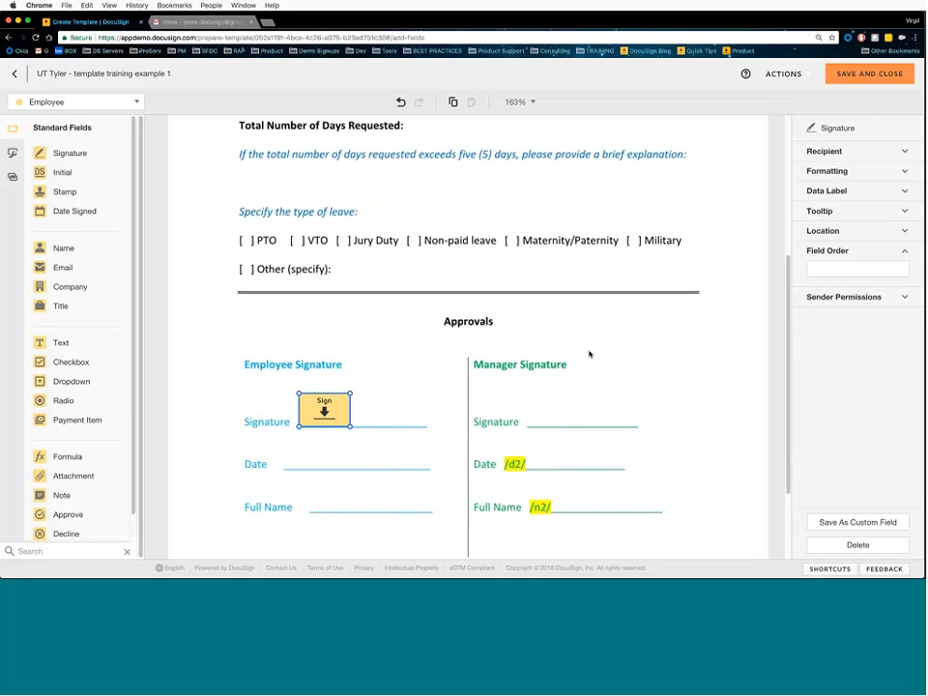
- Untick Restrict changes and Mandatory in the signature field's Sender Permissions, then deselect it
left_click(831, 253)
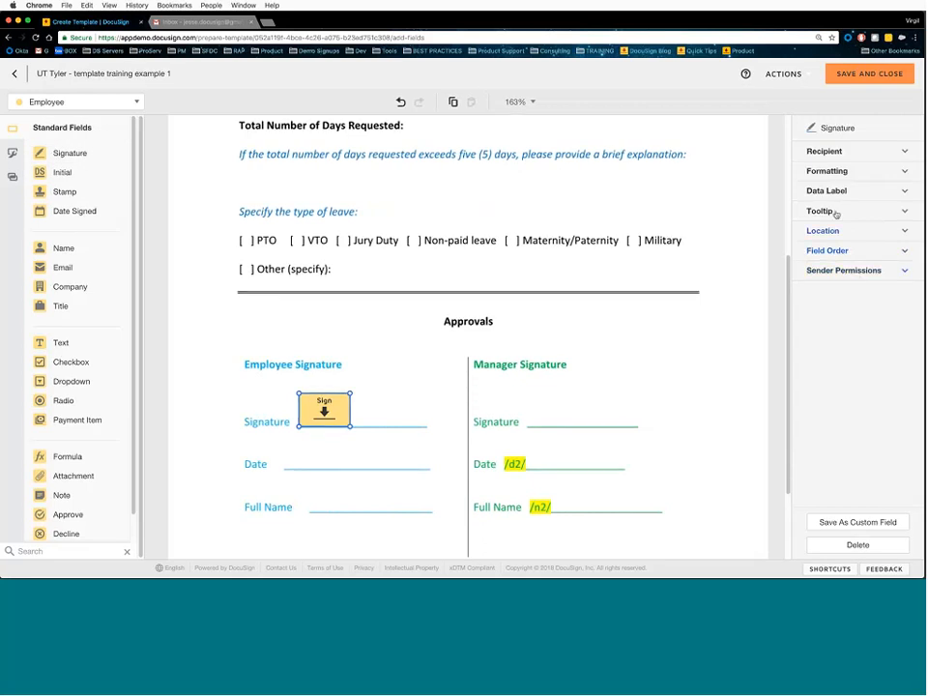
left_click(846, 272)
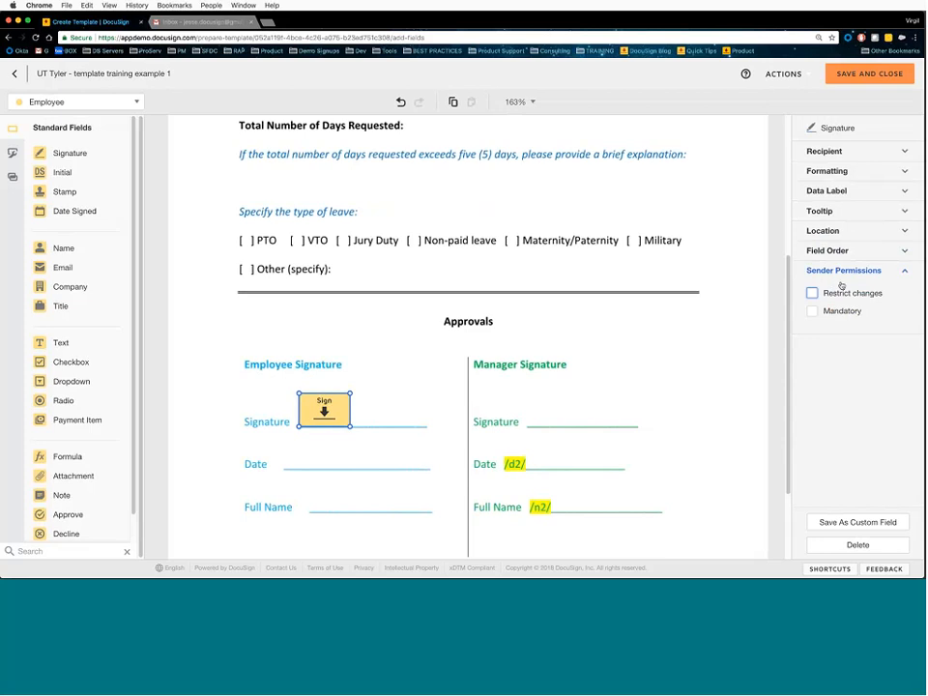
left_click(813, 294)
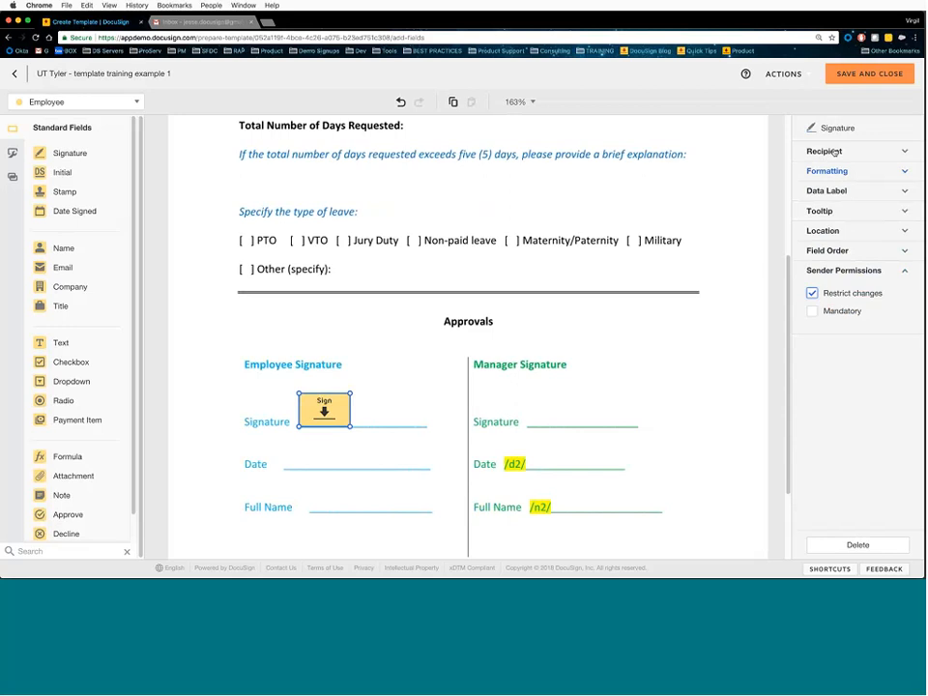
left_click(814, 310)
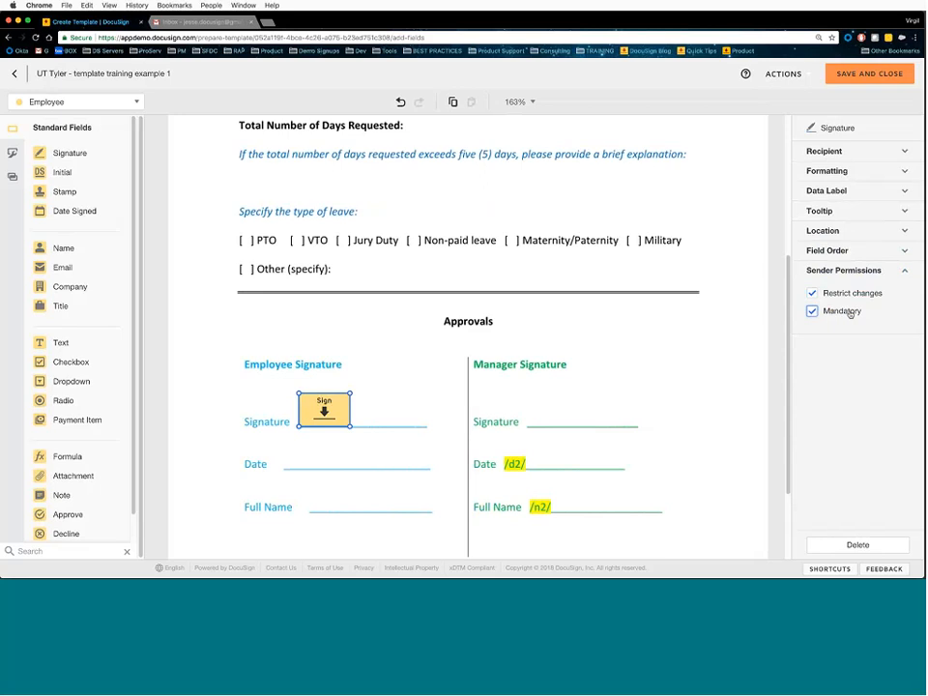
left_click(814, 293)
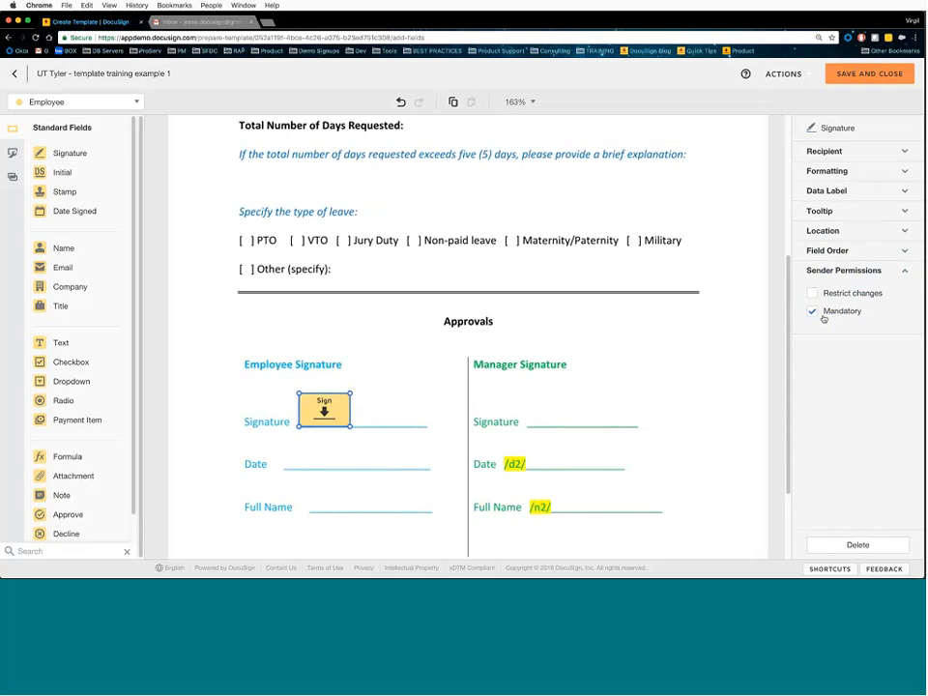
left_click(813, 293)
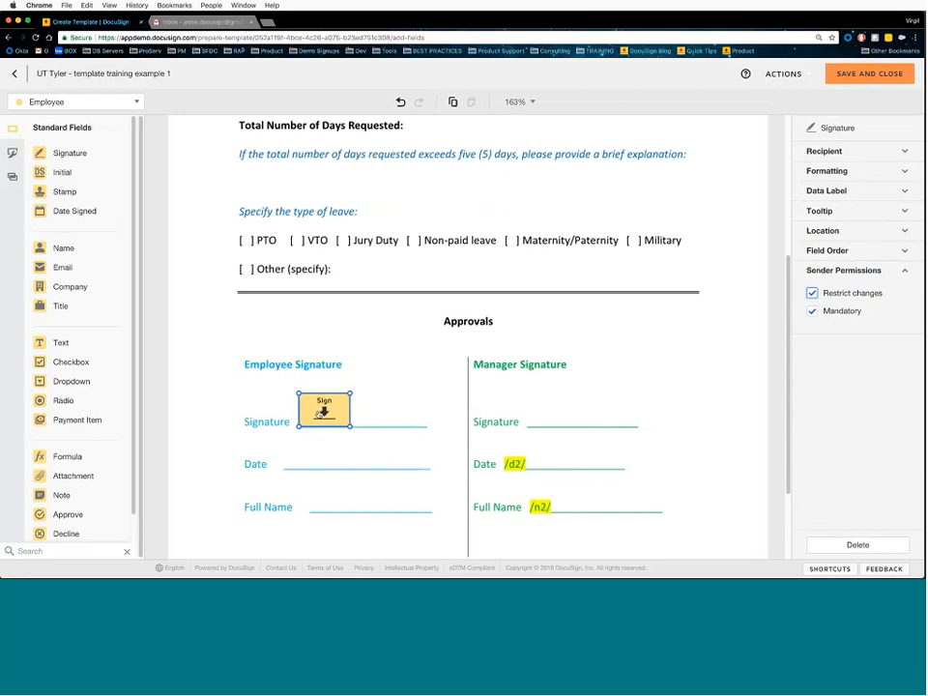
mouse_move(319, 414)
left_mouse_down()
mouse_move(391, 407)
mouse_move(310, 404)
mouse_move(321, 413)
left_mouse_up()
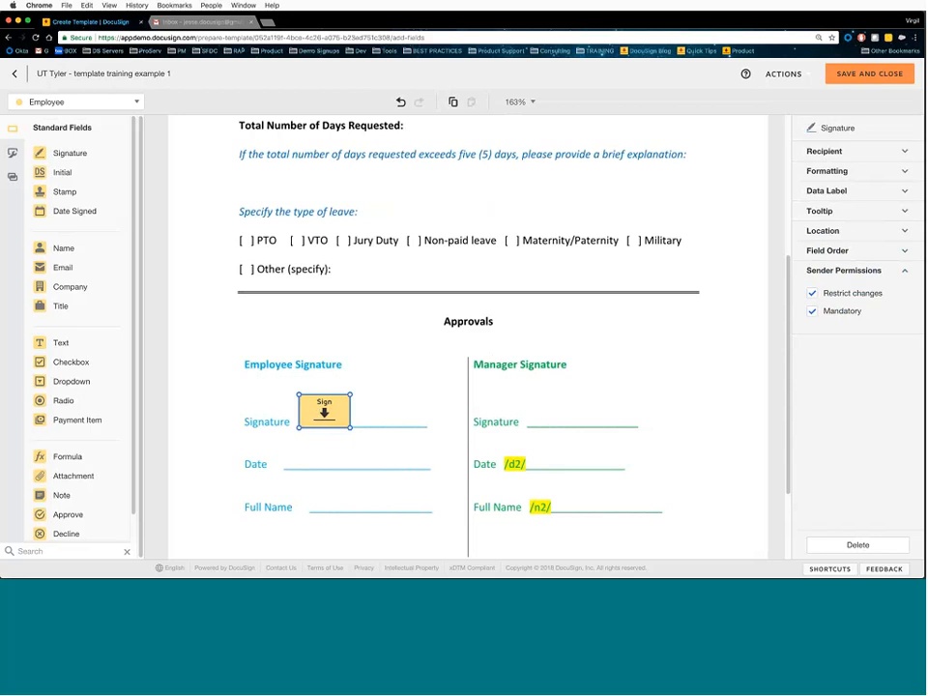
left_click(844, 192)
left_click(848, 191)
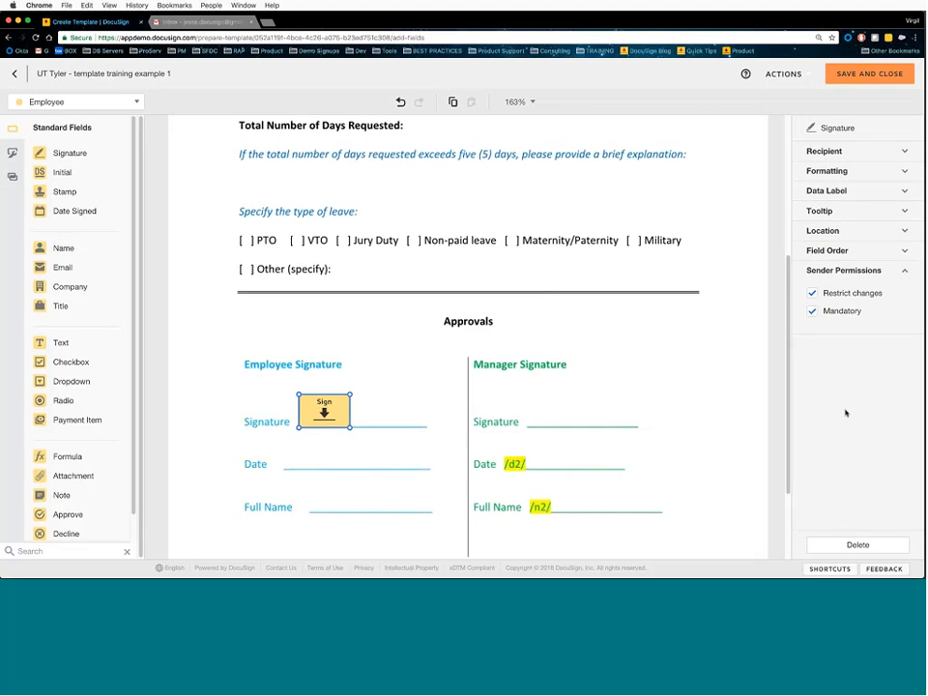
left_click(817, 293)
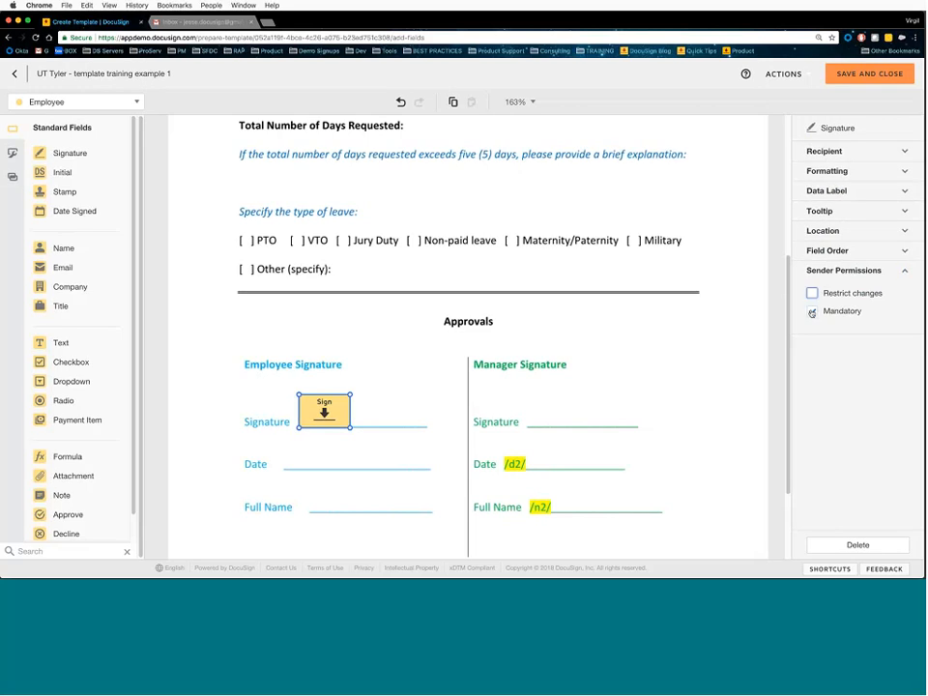
left_click(812, 311)
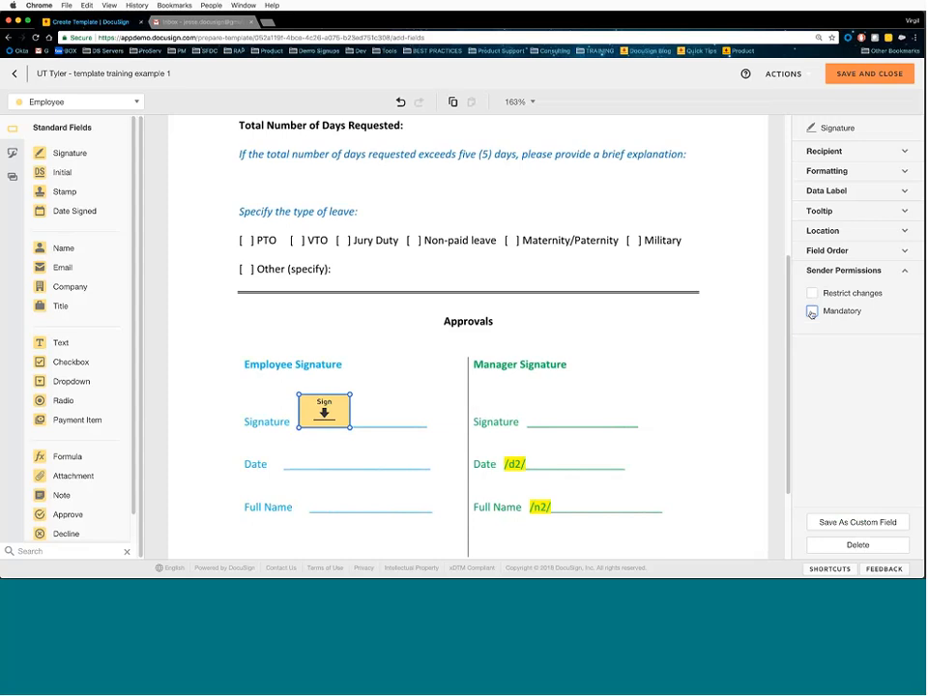
left_click(582, 319)
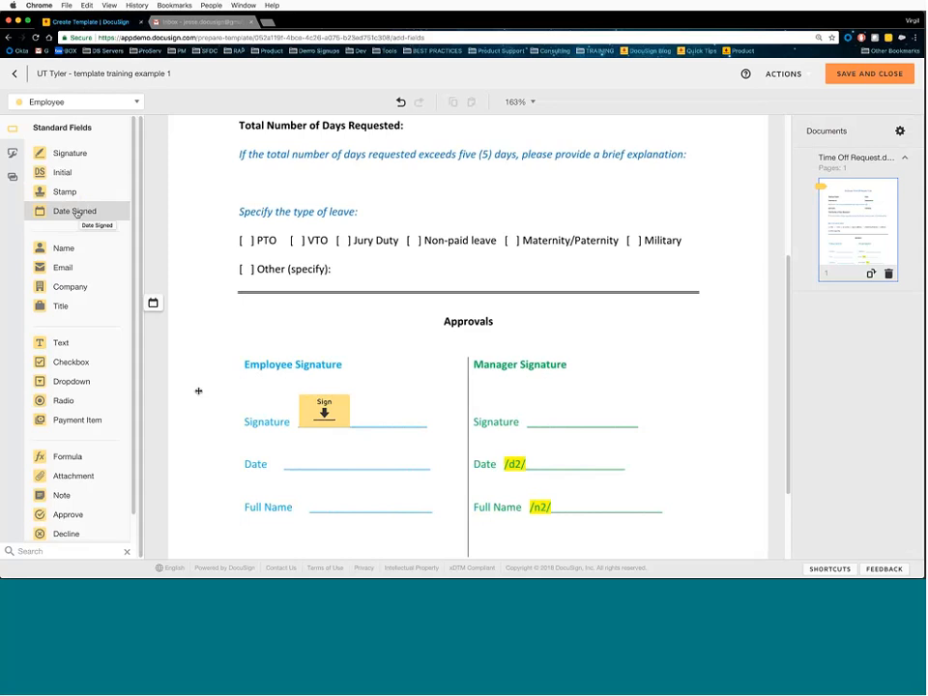
- Place a Date Signed field on the Employee Date line below the signature
left_click(77, 213)
left_click(316, 463)
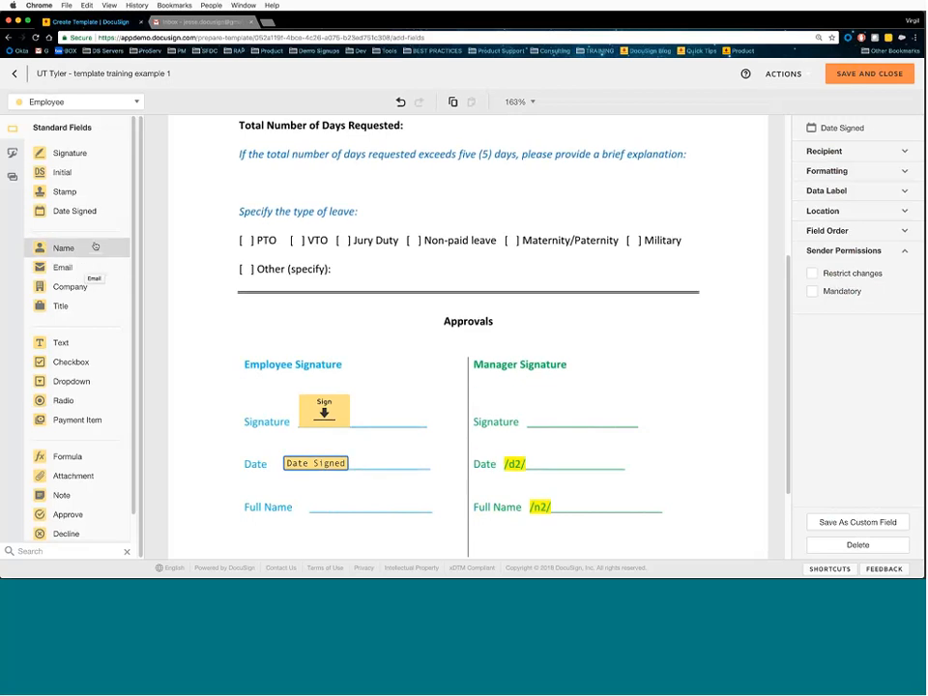
- Place Full Name and Email fields beside Employee Name at the form's top
scroll(325, 274, "up", 5)
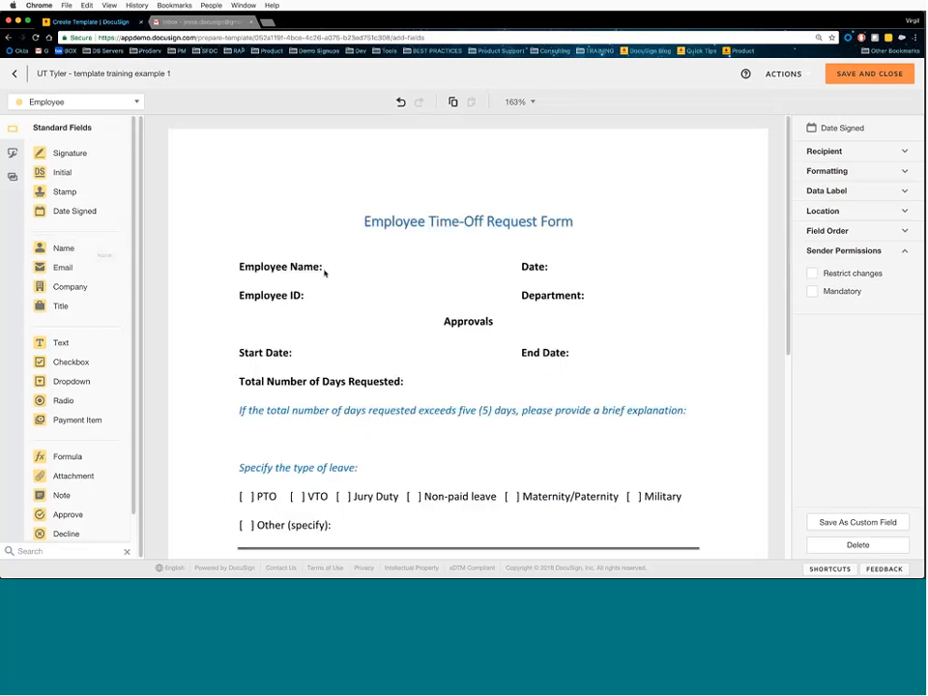
left_click_drag(95, 251, 332, 264)
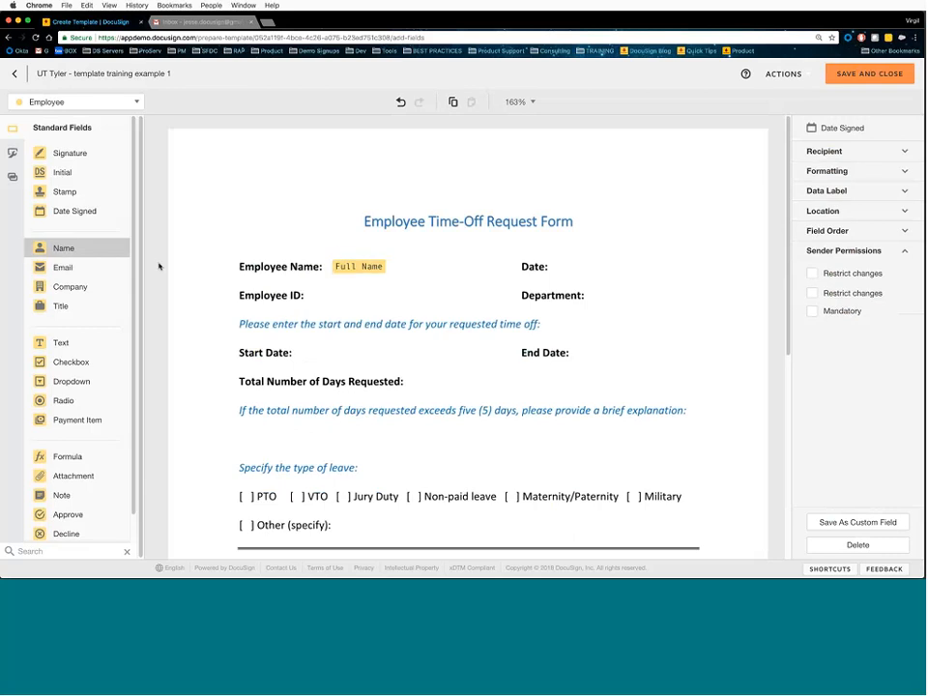
left_click_drag(63, 267, 334, 281)
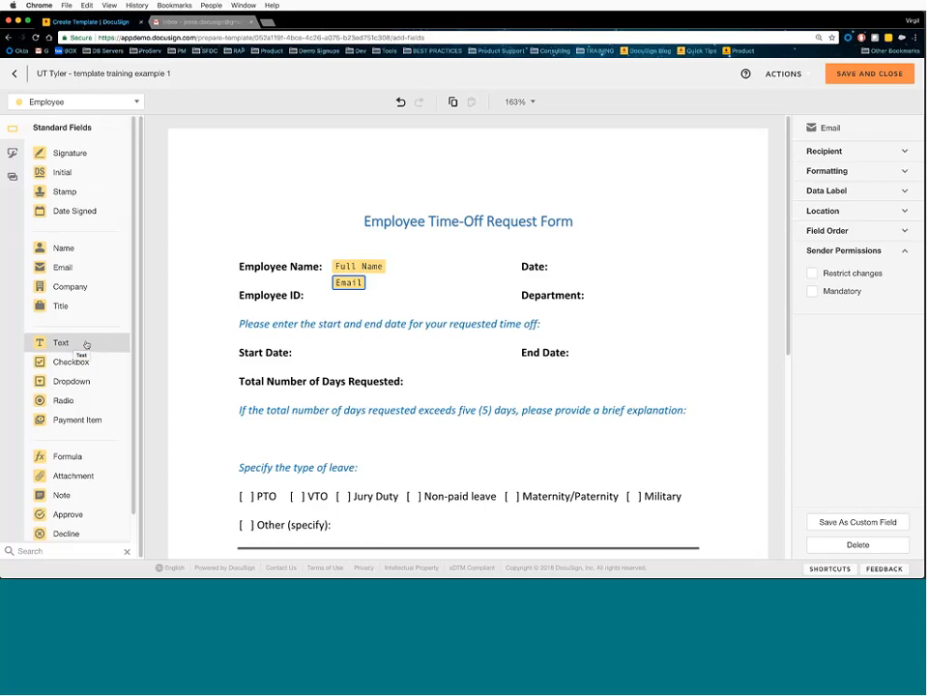
scroll(86, 346, "down", 1)
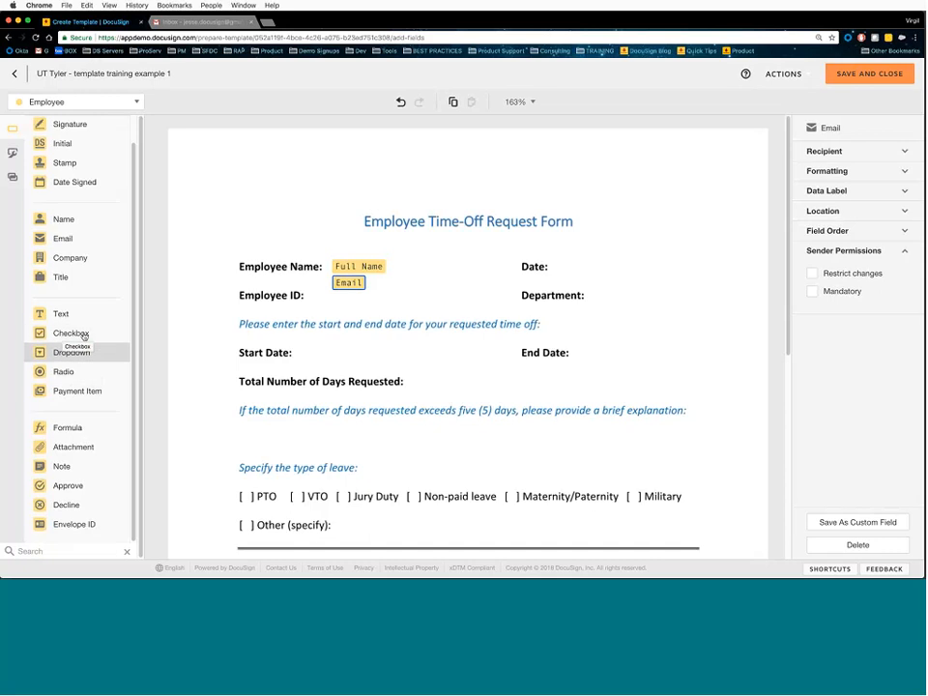
- Stack three checkbox fields in the top-left margin above the form title
left_click_drag(84, 335, 221, 172)
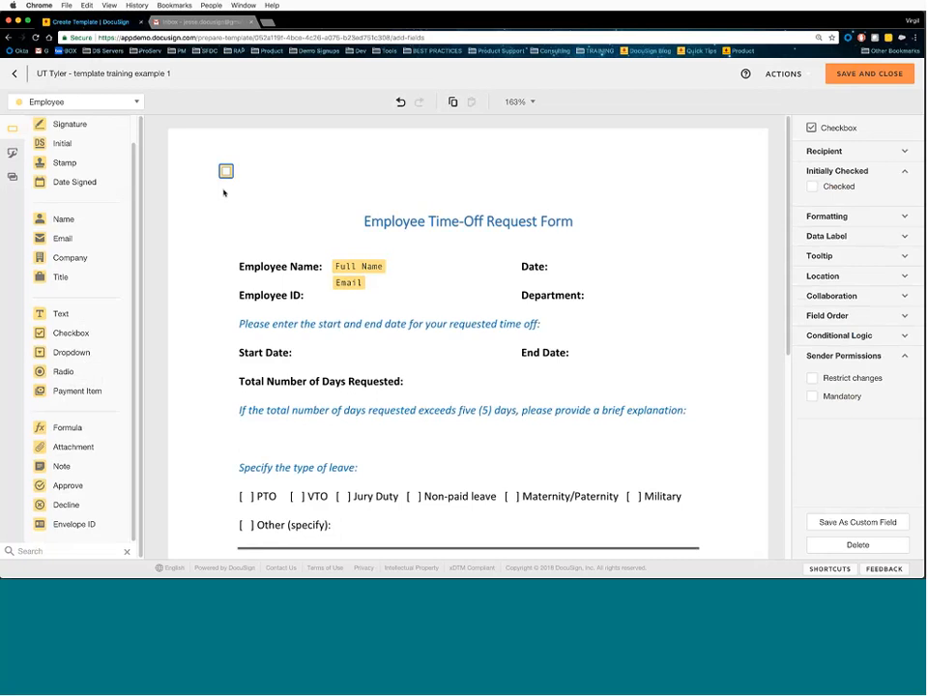
left_click(81, 334)
left_click(225, 190)
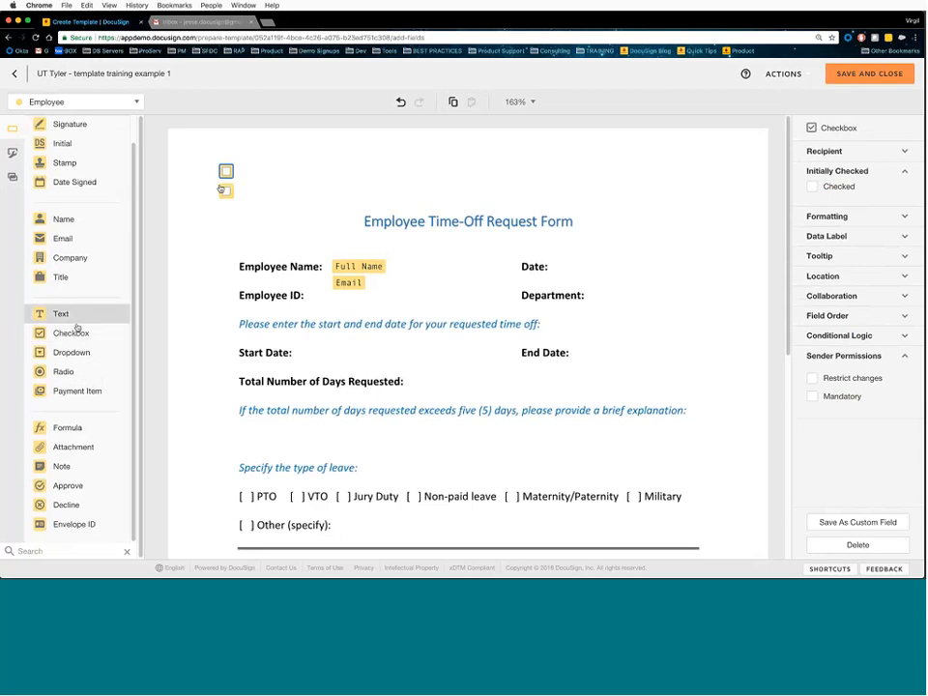
left_click(76, 330)
left_click(228, 211)
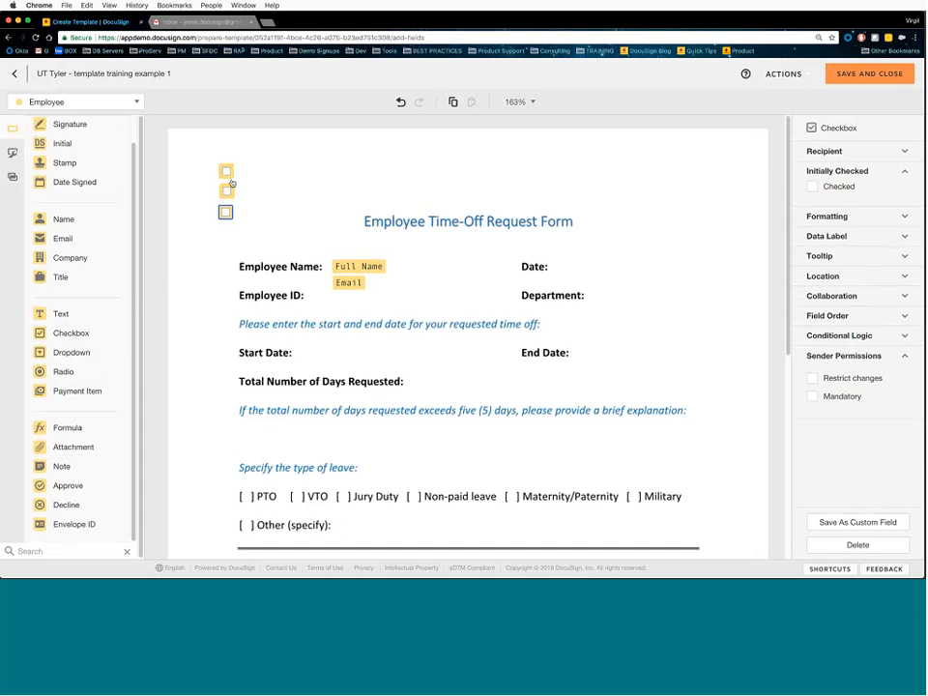
left_click(228, 192)
left_click(238, 188)
left_click(232, 176)
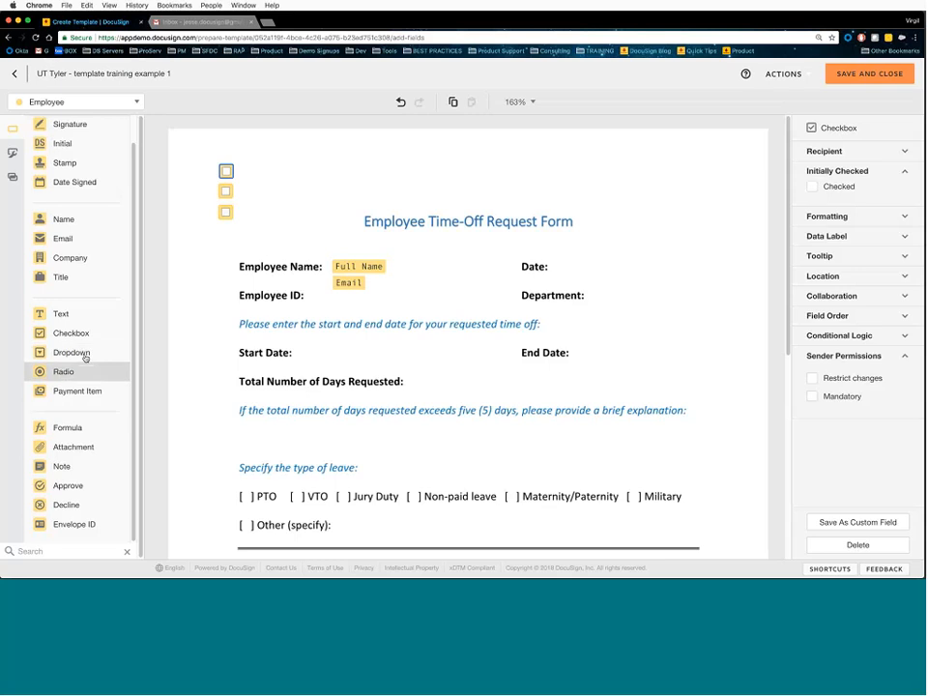
- Add a four-button radio group in the left margin beside Employee Name
left_click_drag(85, 358, 204, 254)
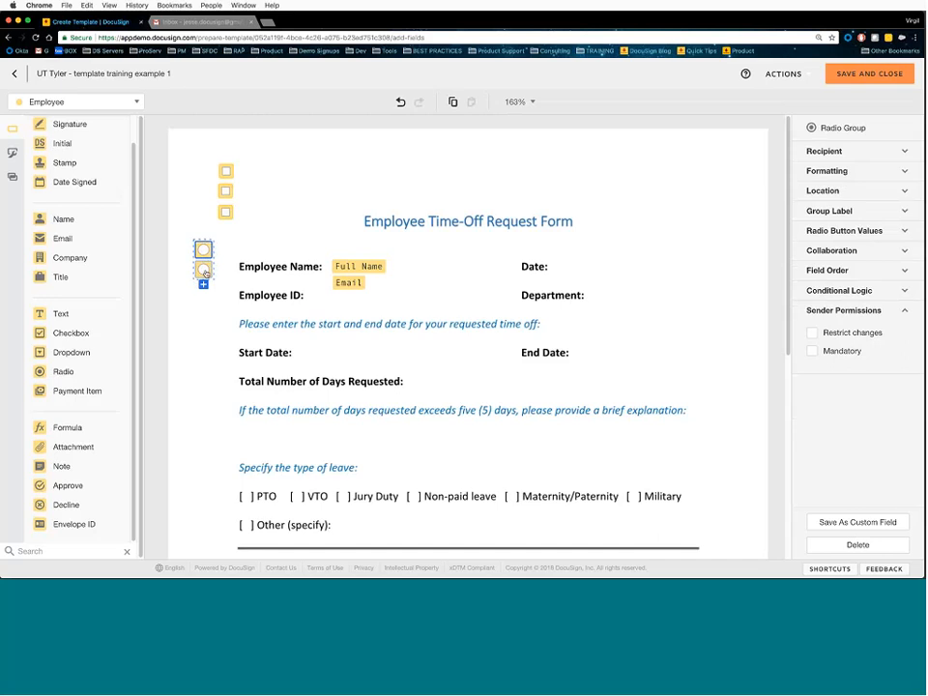
left_click_drag(203, 270, 218, 287)
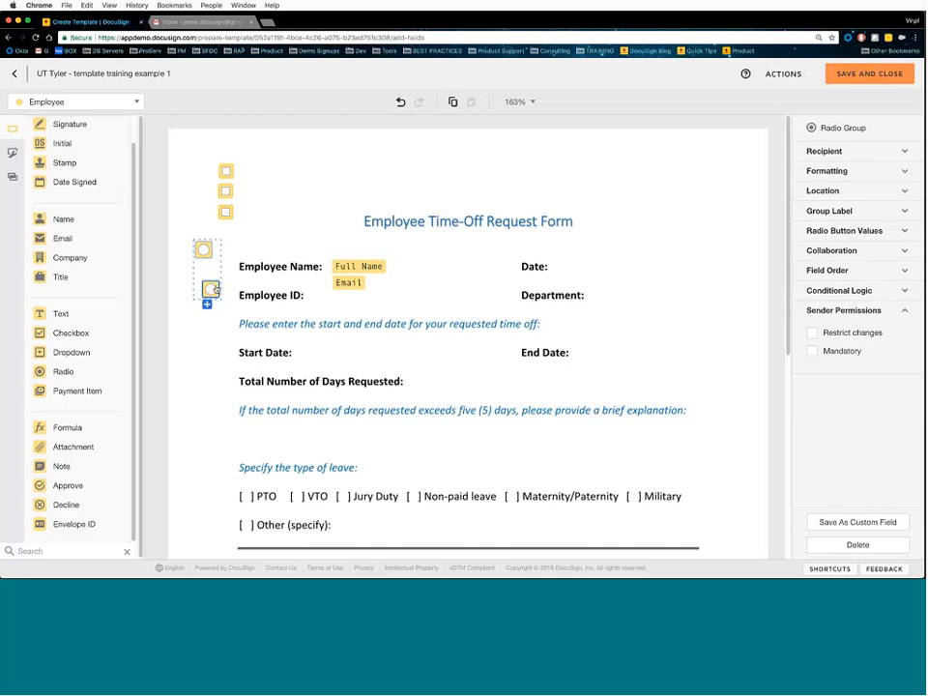
left_click_drag(215, 288, 208, 270)
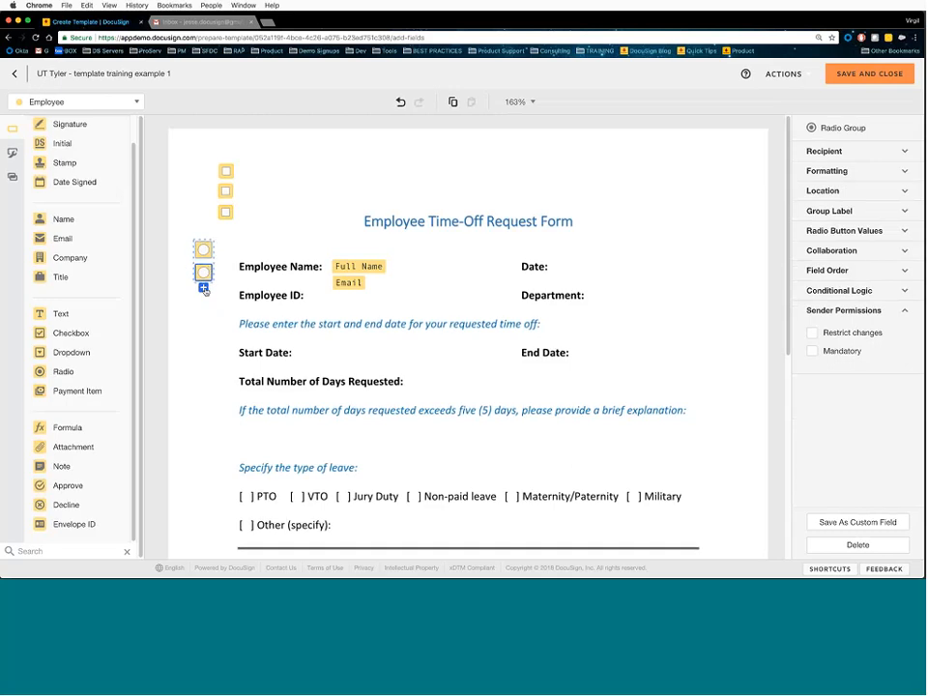
left_click(205, 290)
left_click(204, 311)
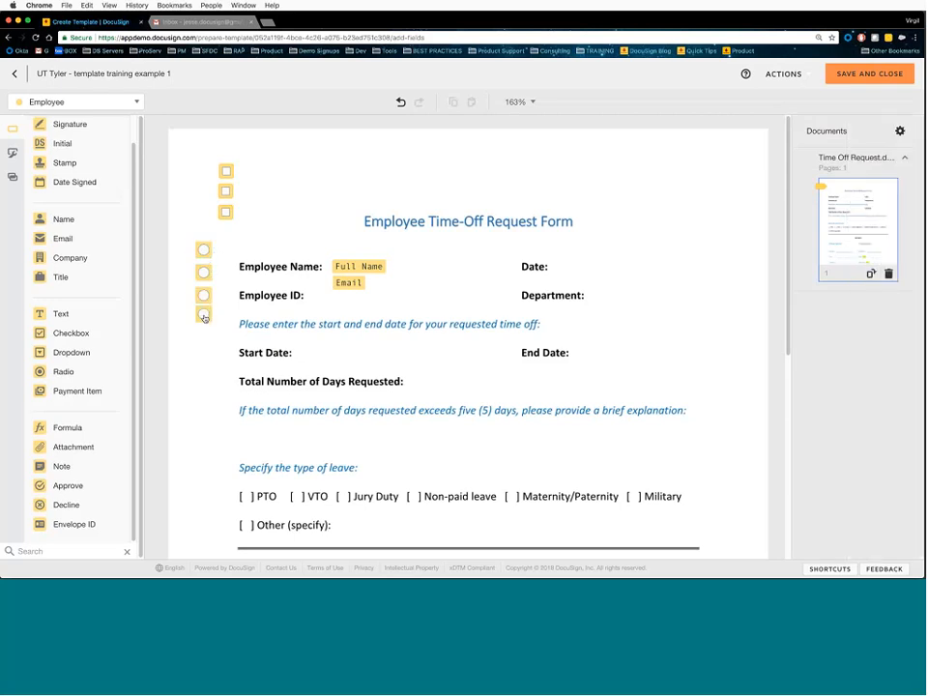
left_click(204, 318)
left_click_drag(204, 321, 211, 336)
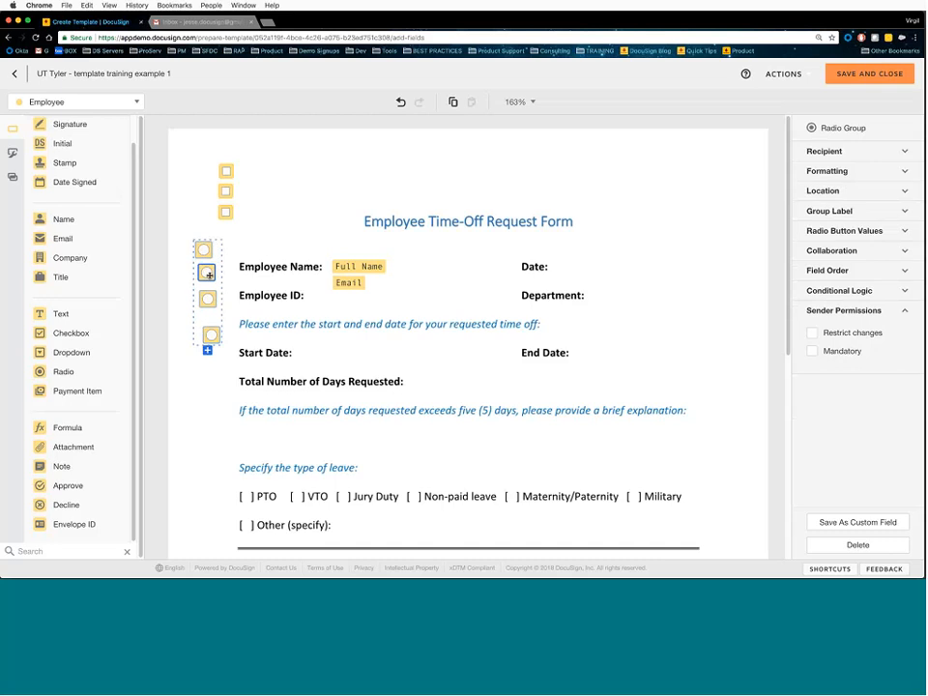
left_click_drag(209, 276, 210, 276)
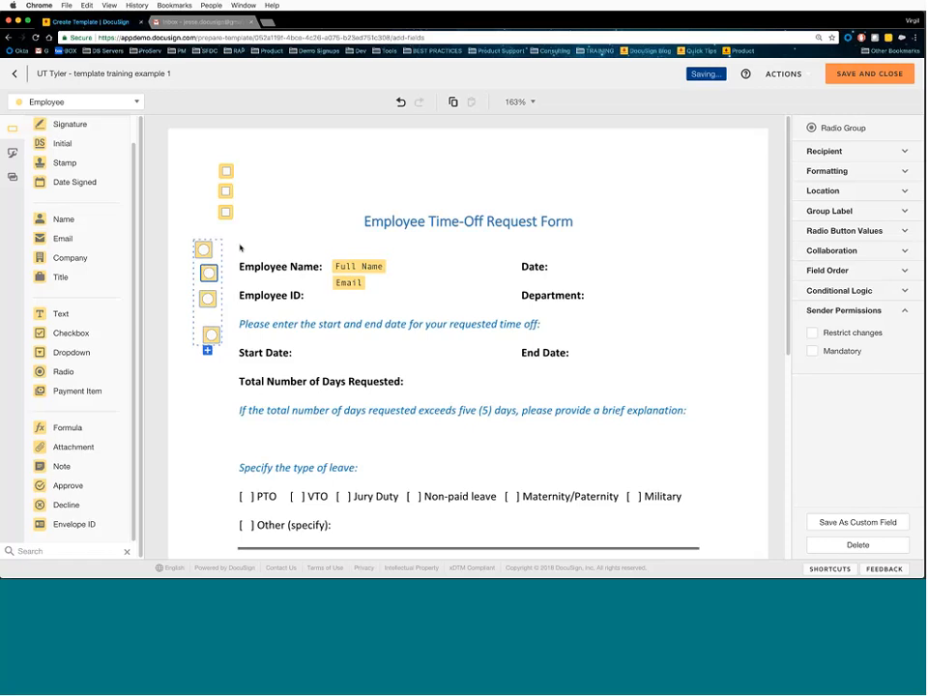
- Select all four radio buttons and mark the group as a Required Field
left_click_drag(197, 225, 221, 350)
left_click(821, 176)
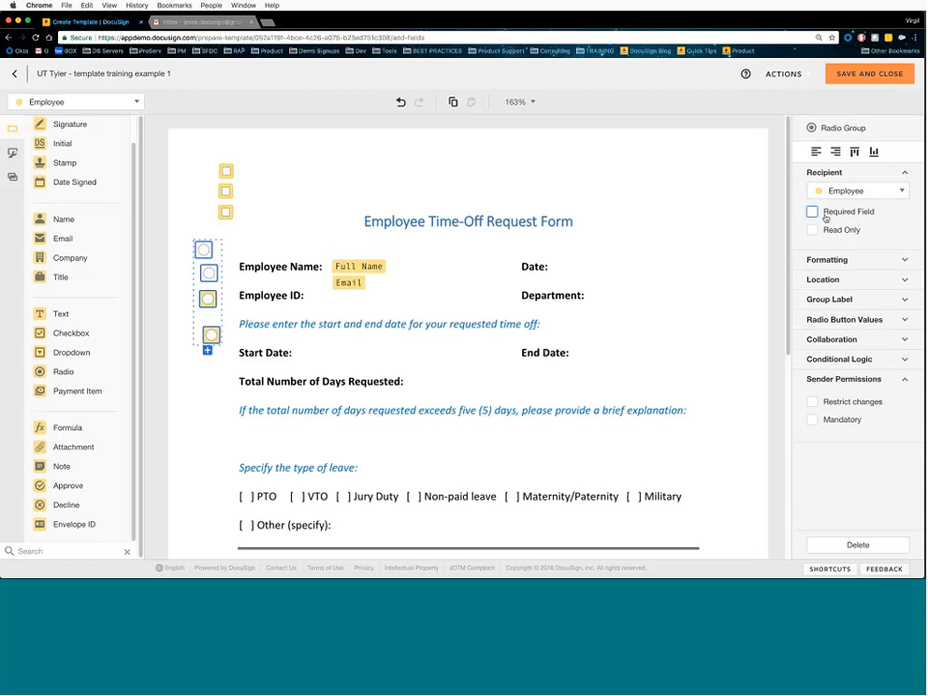
left_click(813, 212)
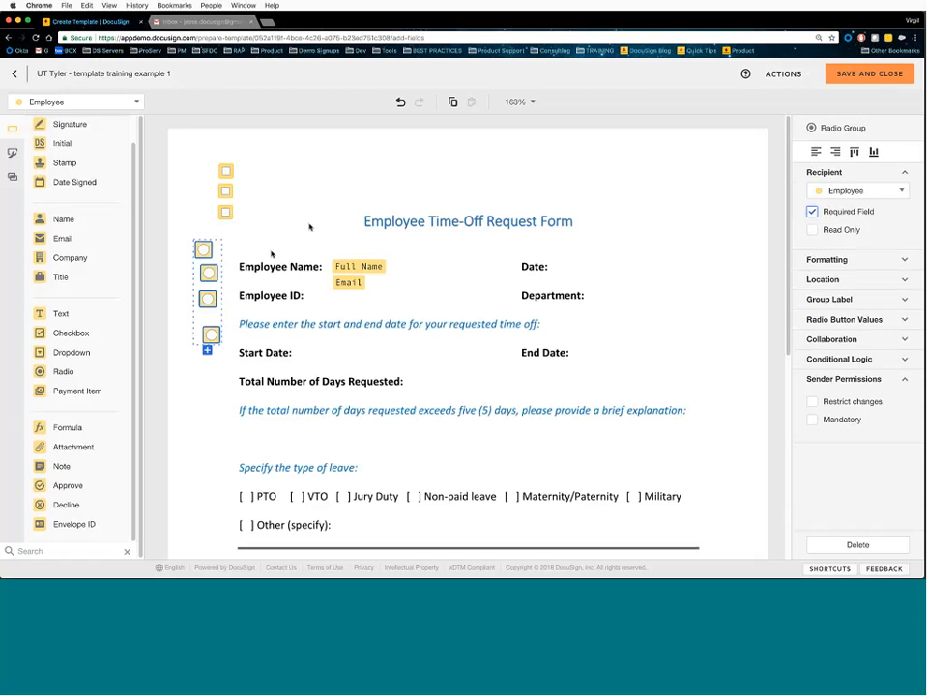
- Move the radio group to the leave types, placing buttons on PTO, VTO and Non-paid leave
scroll(291, 242, "down", 1)
left_click_drag(203, 213, 246, 460)
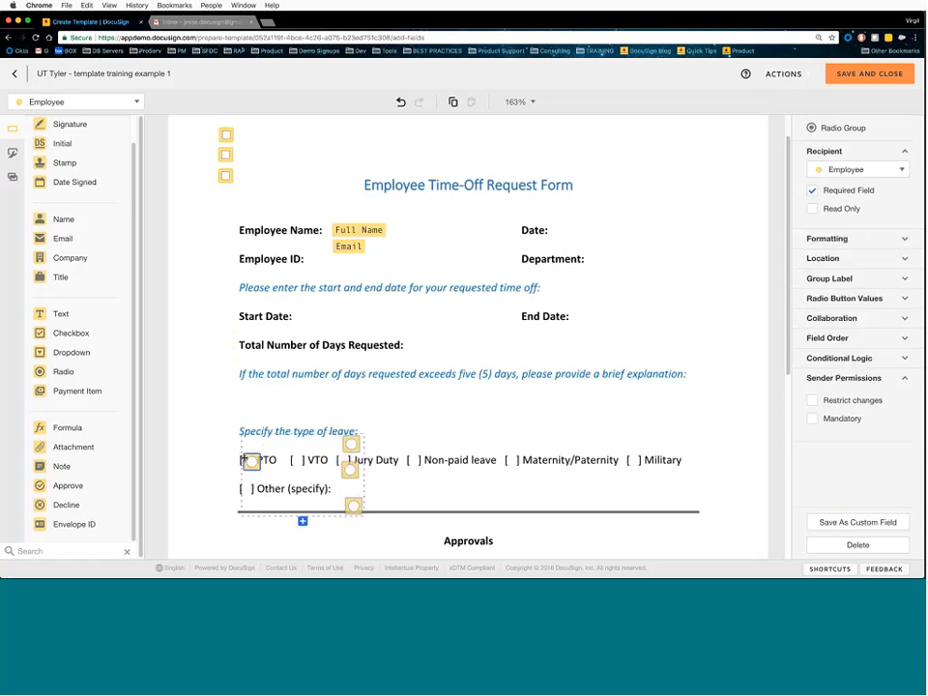
mouse_move(351, 444)
left_mouse_down()
mouse_move(302, 450)
mouse_move(293, 460)
mouse_move(346, 461)
left_mouse_up()
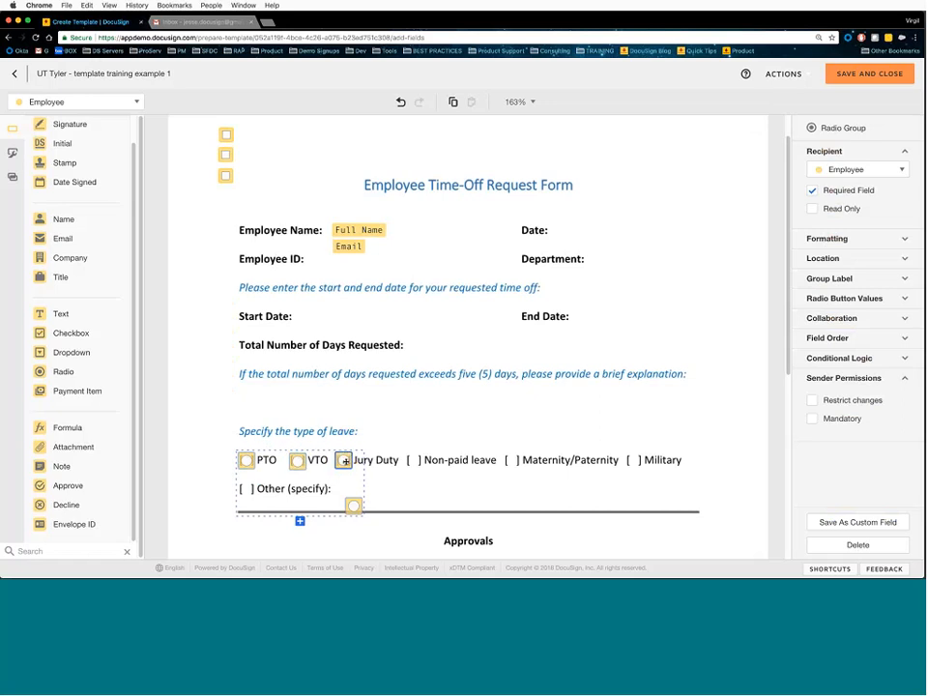
left_click_drag(354, 506, 413, 460)
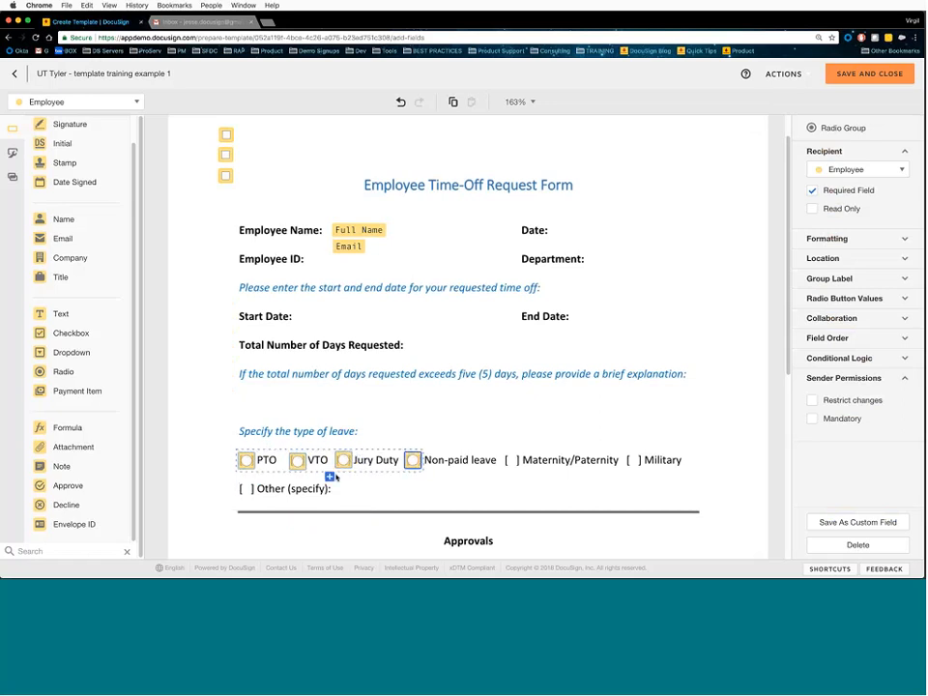
- Add three more radio buttons on Maternity/Paternity, Military and Other (specify)
left_click(332, 477)
left_click_drag(336, 478, 516, 461)
left_click(376, 477)
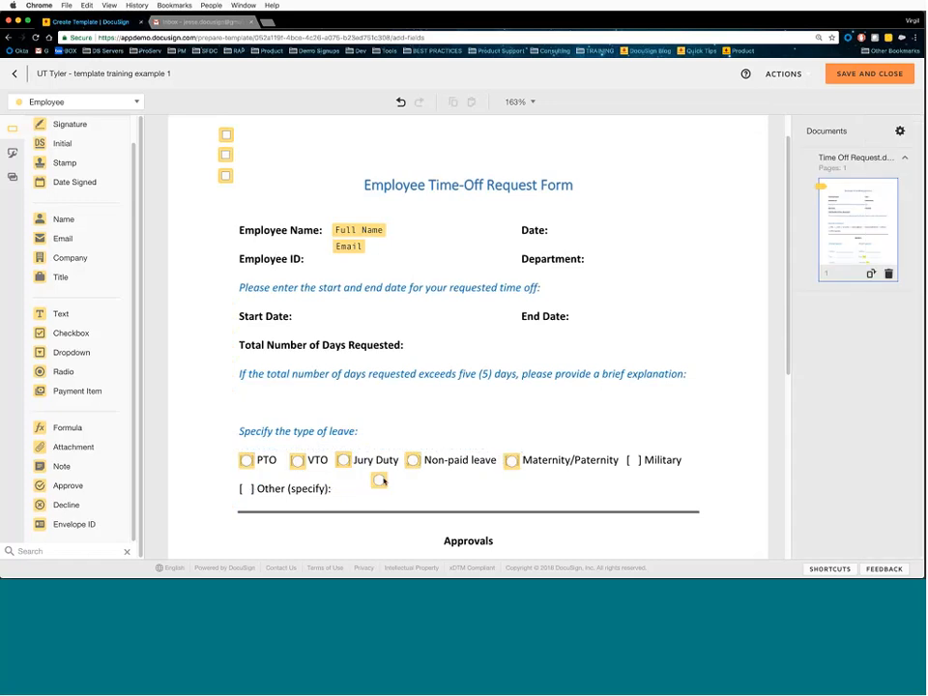
left_click_drag(379, 481, 641, 459)
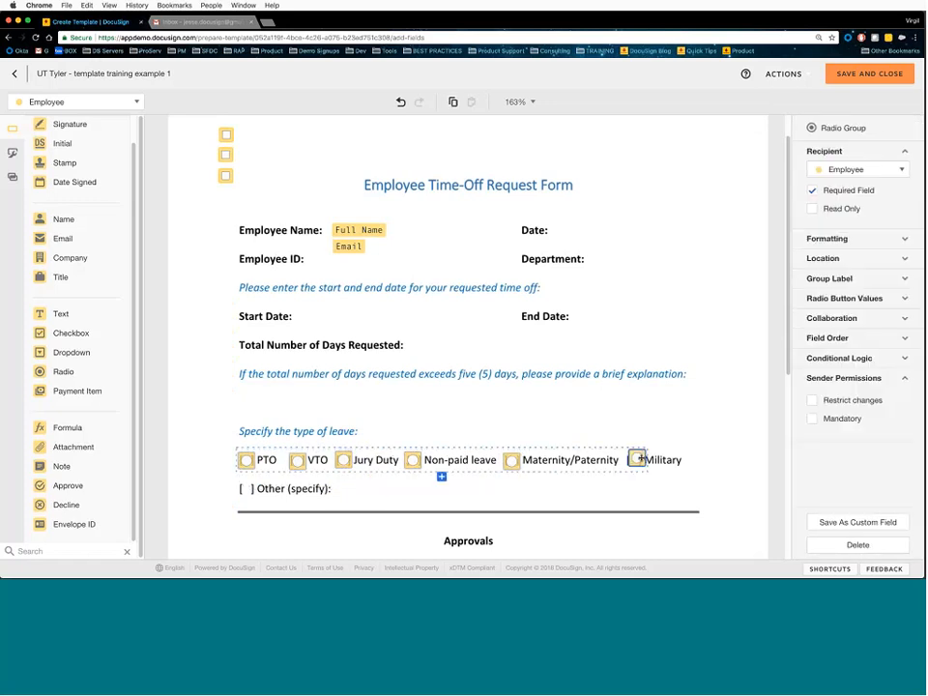
left_click(441, 476)
left_click_drag(439, 480, 245, 491)
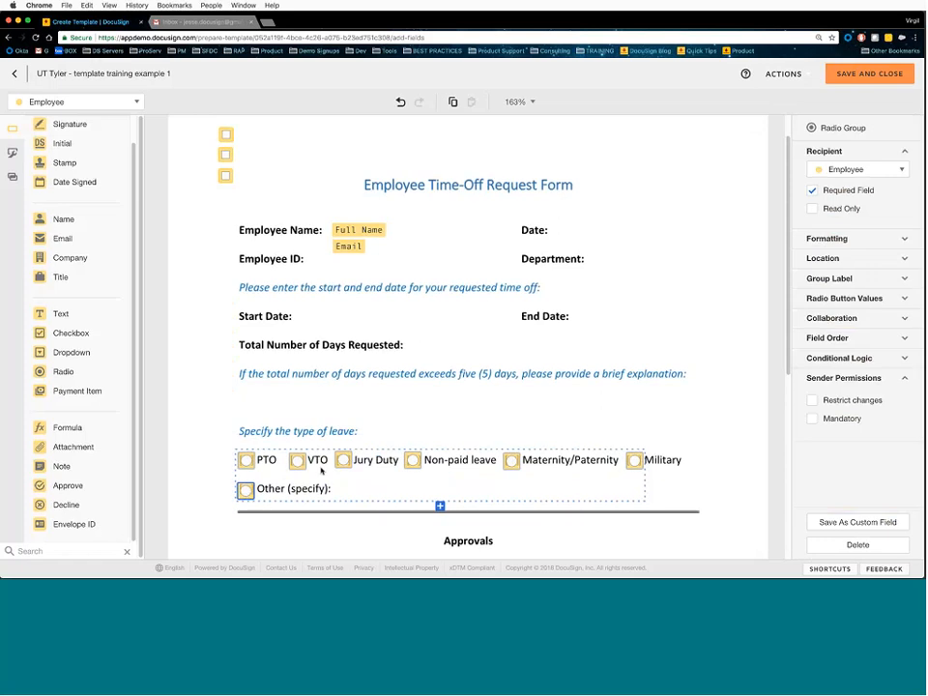
- Select the seven-button group and expand its Radio Button Values list
left_click(634, 462)
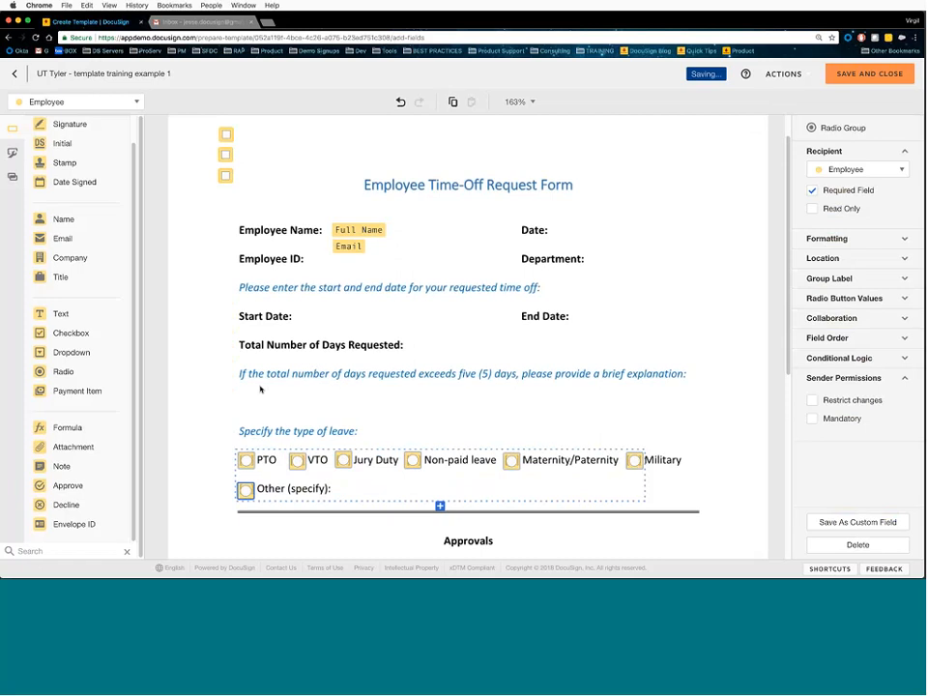
left_click(314, 450)
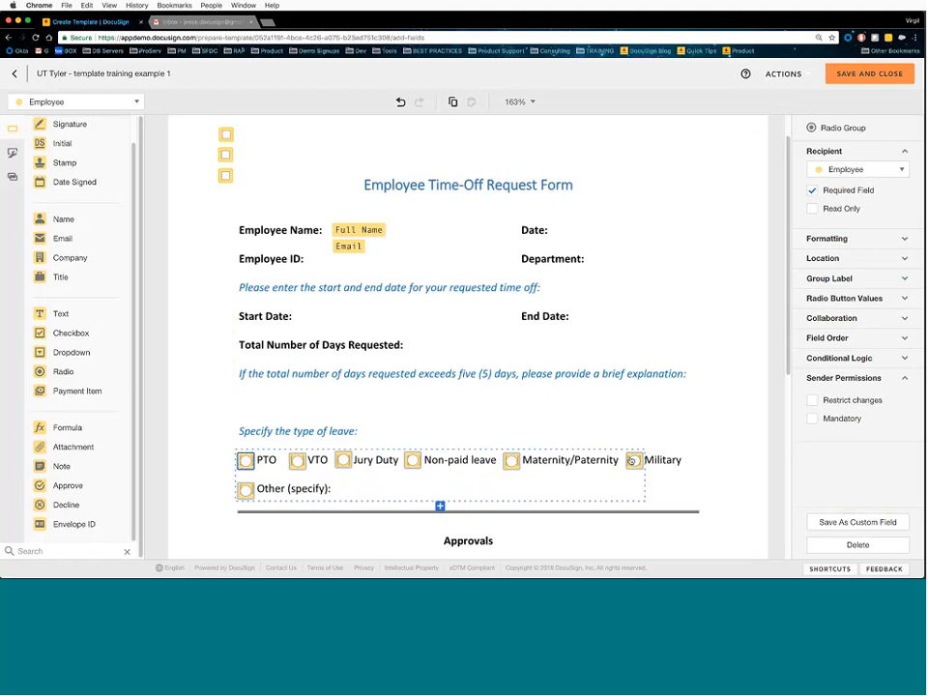
left_click(841, 299)
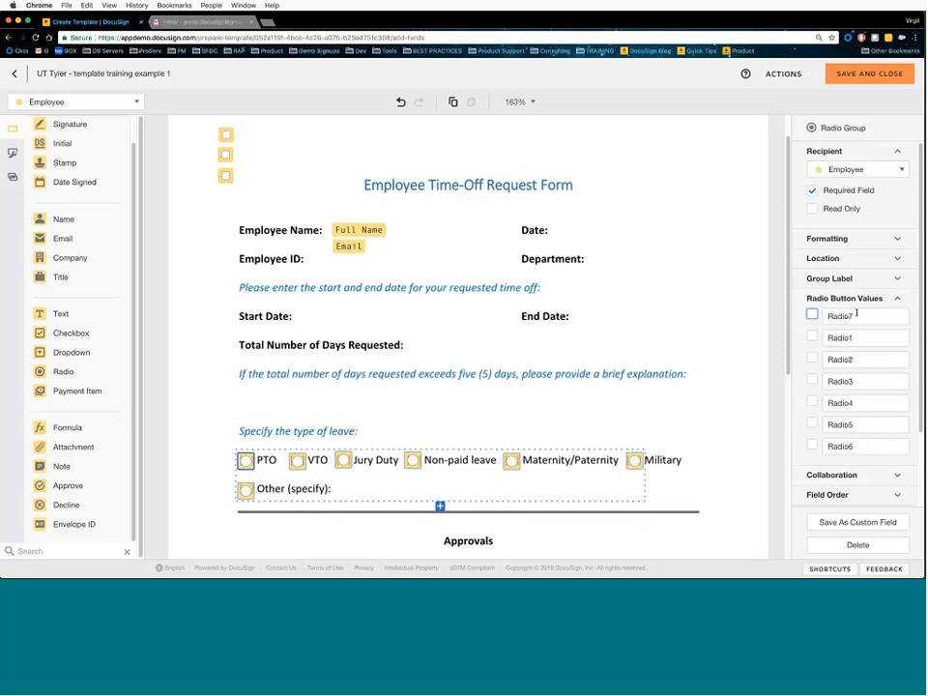
- Set the radio group's Group Label to 'Type of leave'
left_click(838, 284)
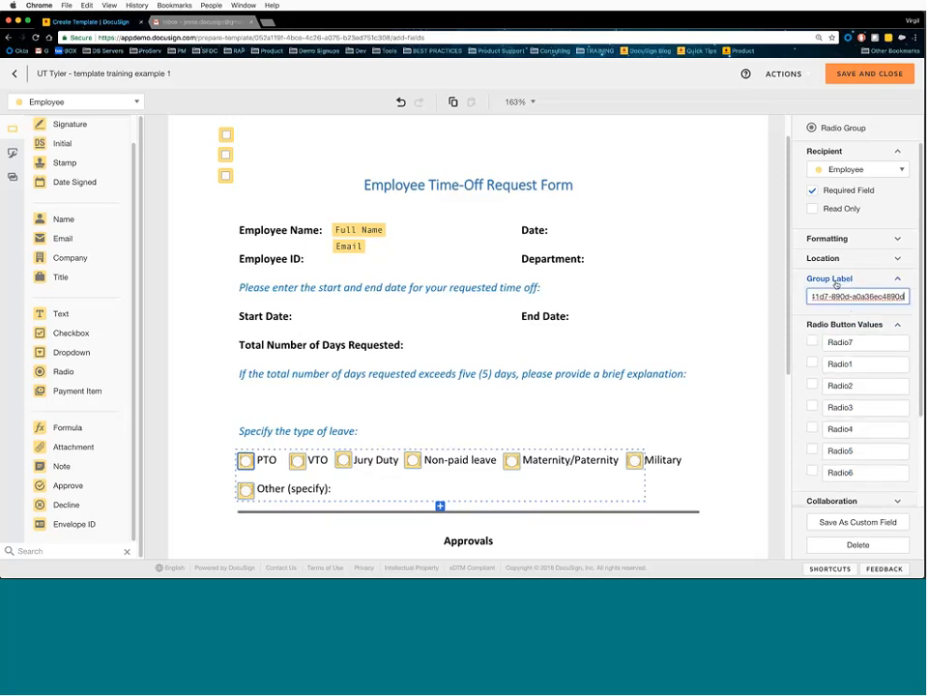
left_click(840, 295)
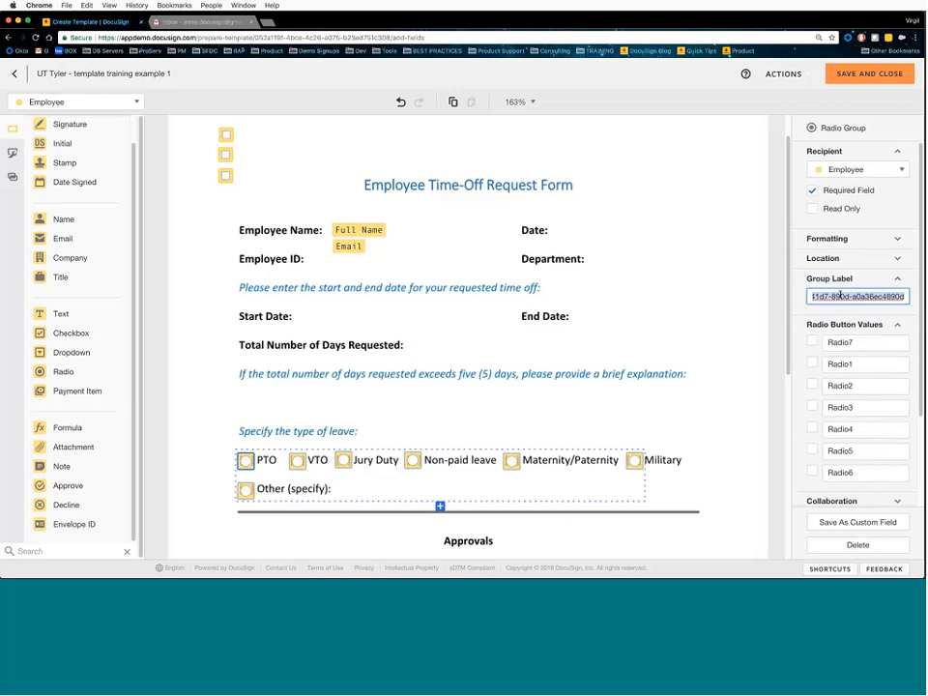
type("T")
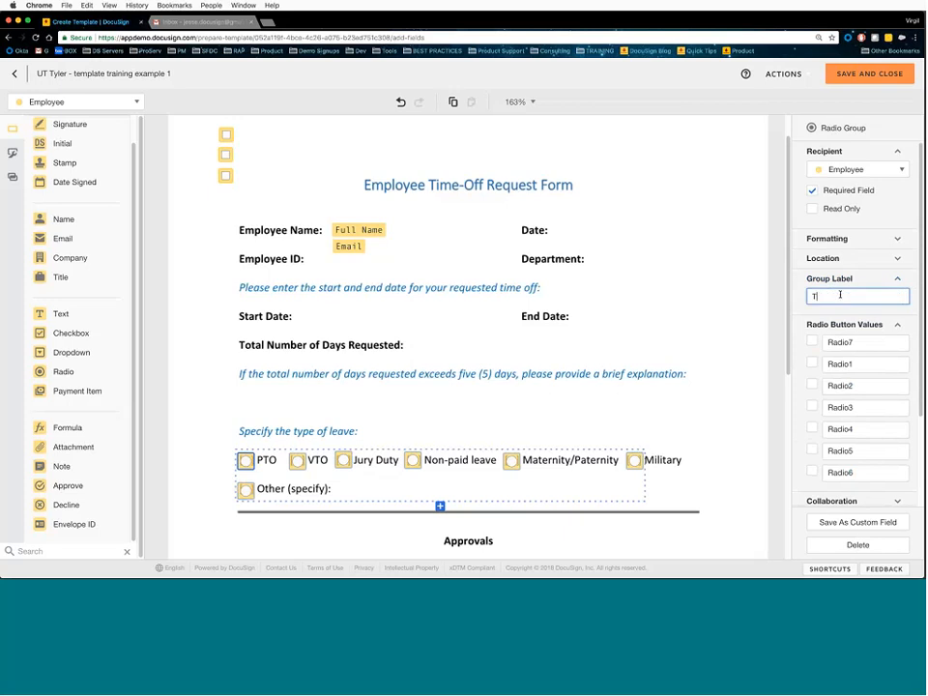
type("ype of leave")
- Enter the first button values: Other, PTO, VTO and Jury
double_click(849, 344)
type("Other")
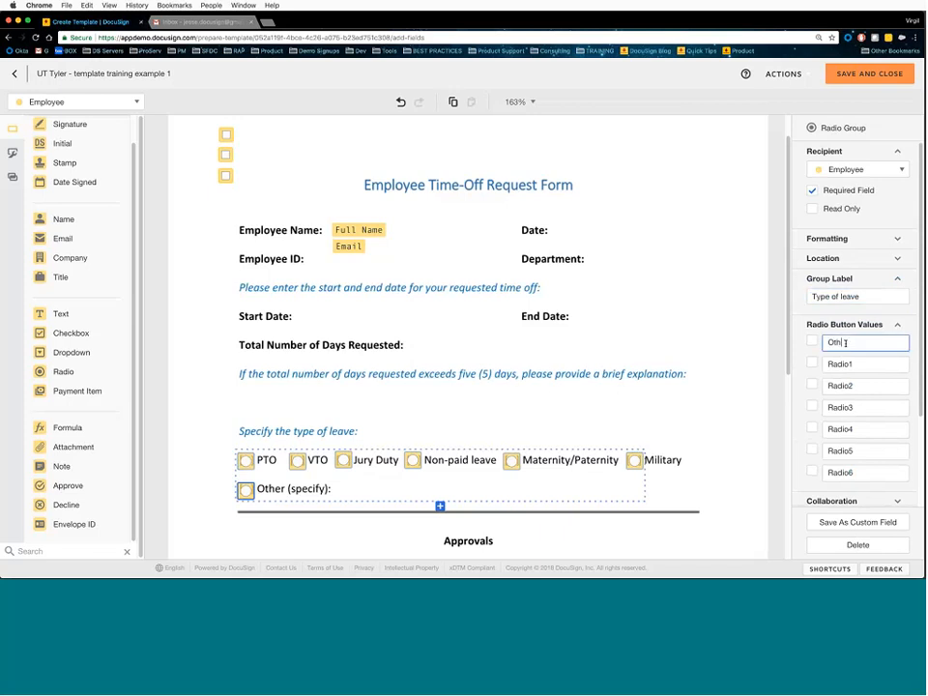
key("Tab")
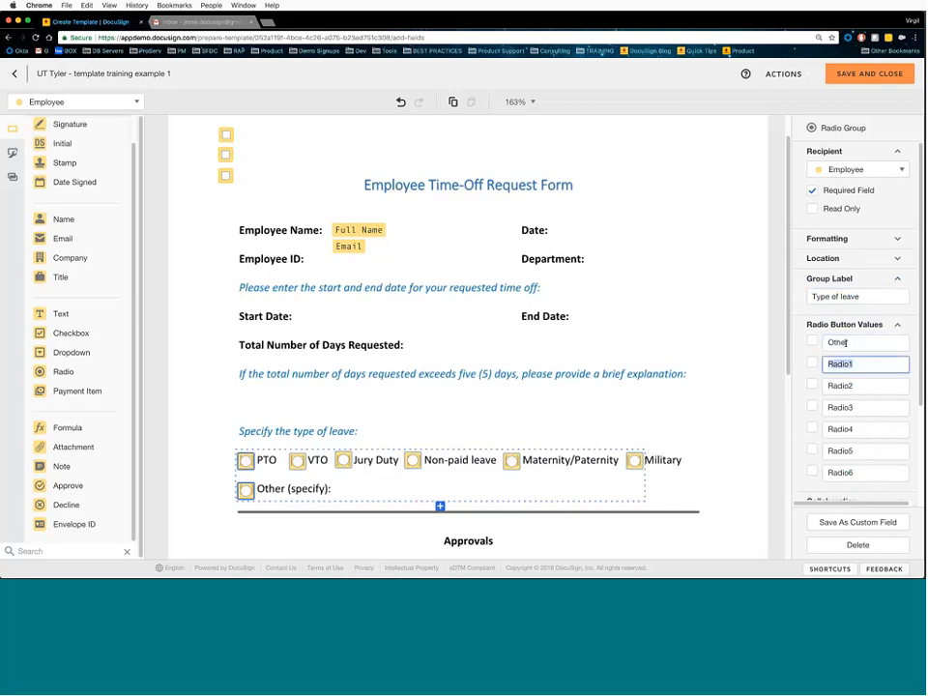
type("PTO")
key("Tab")
type("VTO")
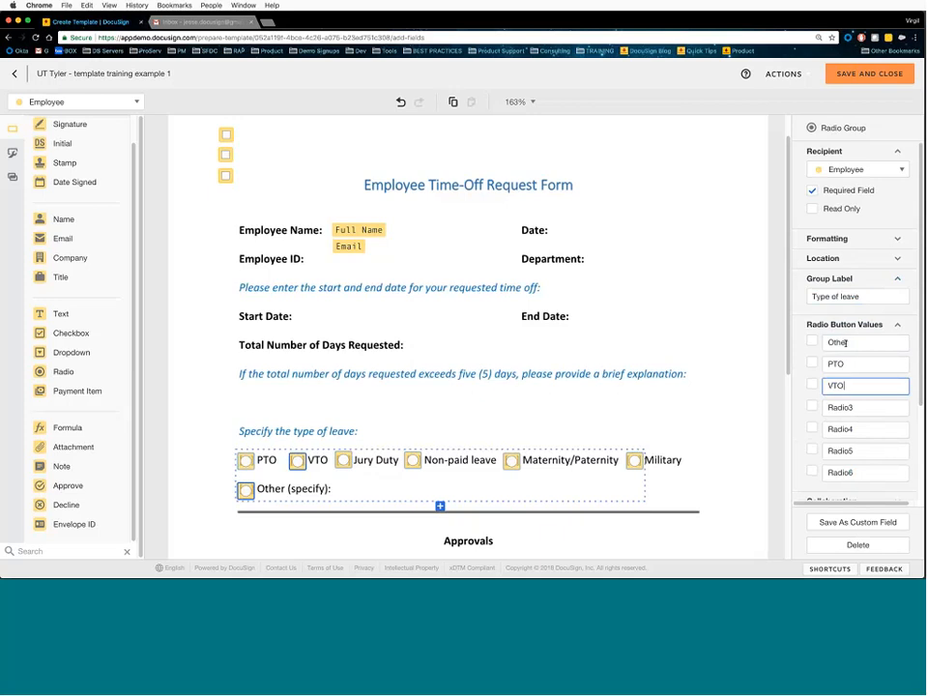
key("Tab")
type("Jury")
- Enter the remaining values Non, Mat and Mil, then deselect the group
key("Tab")
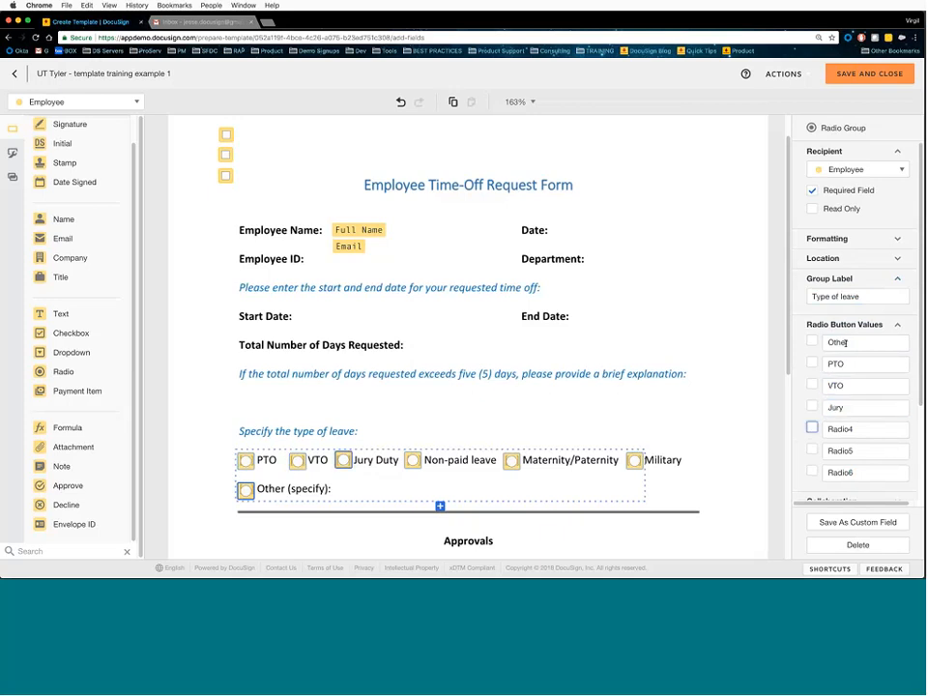
key("Tab")
type("Non")
key("Tab")
key("Tab")
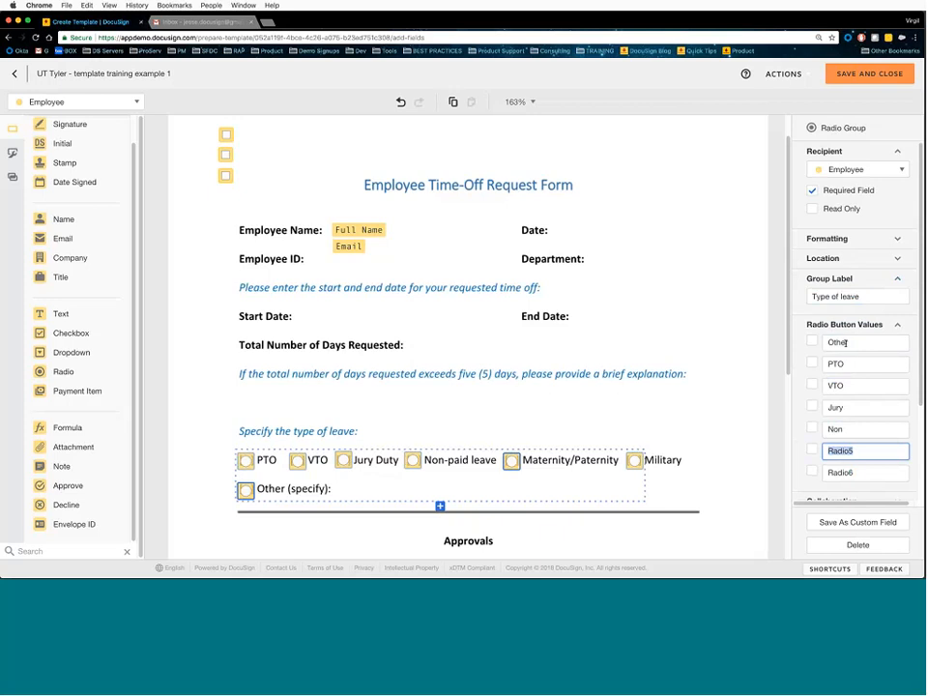
type("Mat")
key("Tab")
key("Tab")
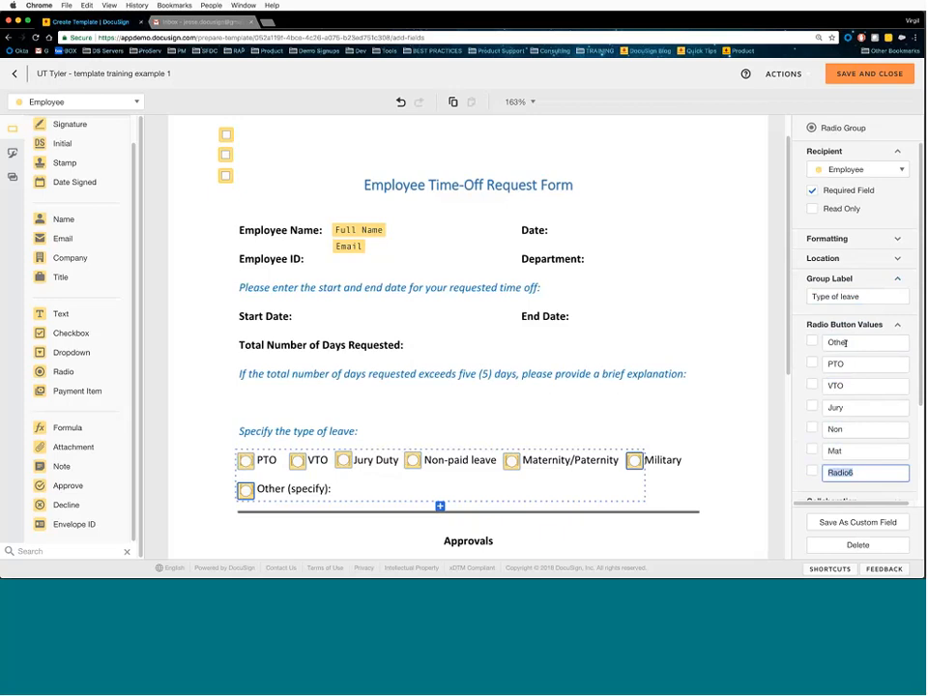
type("Mil")
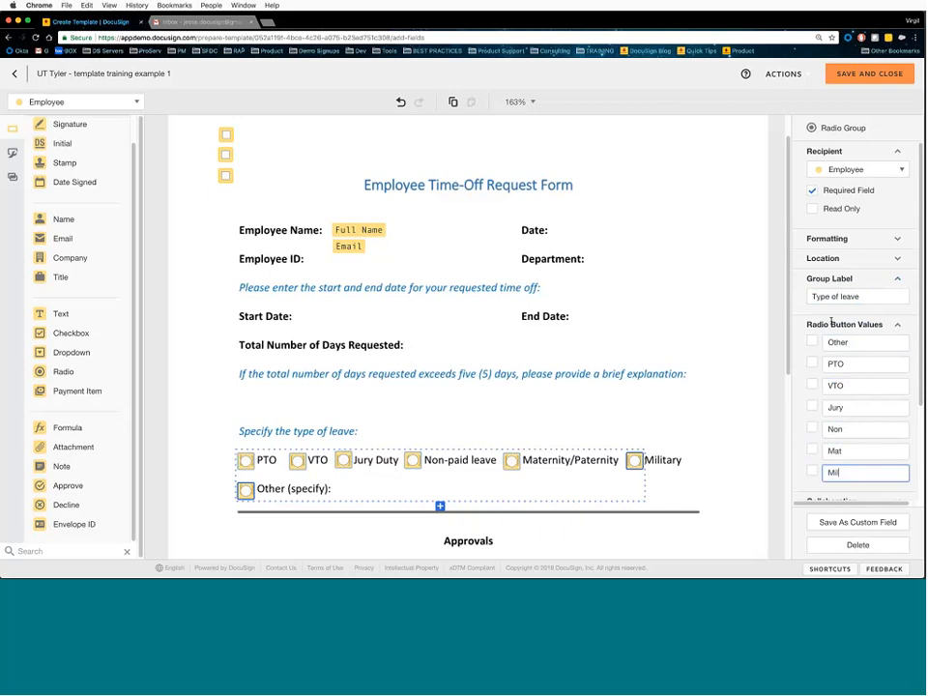
left_click(759, 350)
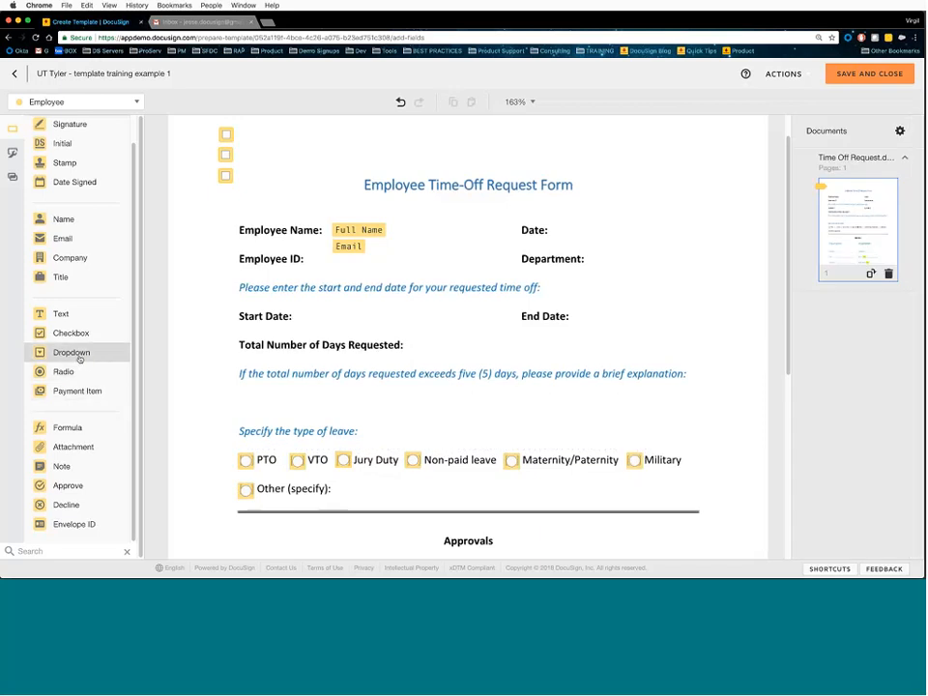
- Add a Dropdown above the form title with options TX and WY, removing the empty option
left_click_drag(88, 358, 638, 147)
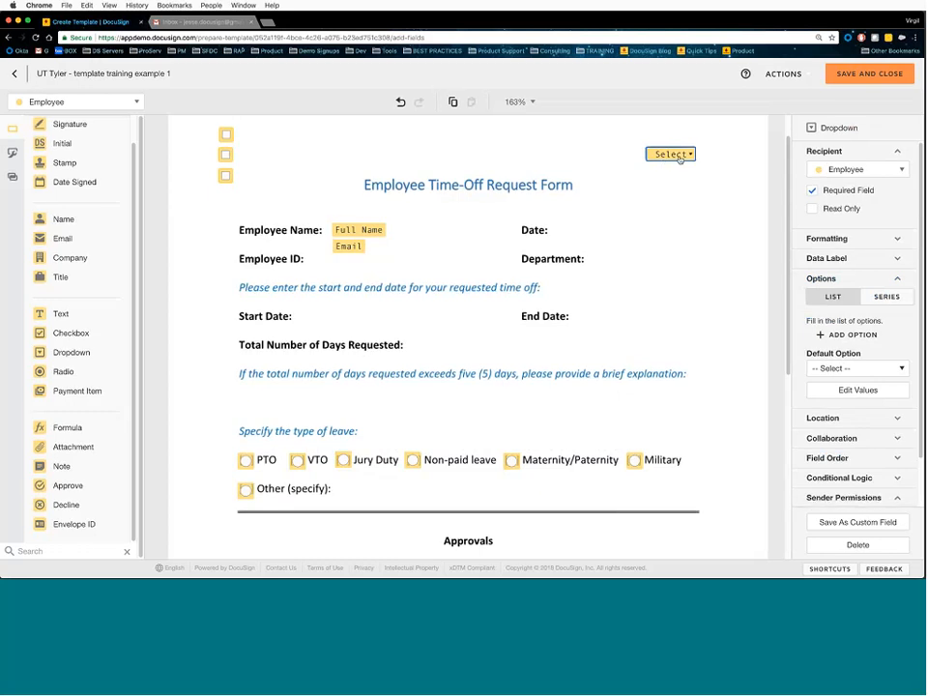
left_click(852, 336)
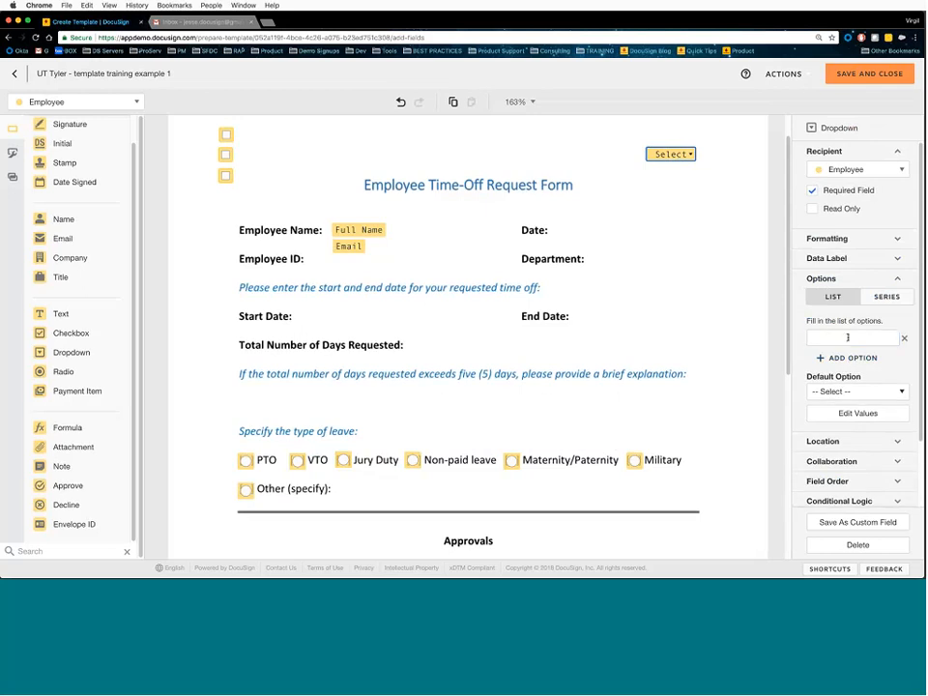
type("TX")
left_click(845, 357)
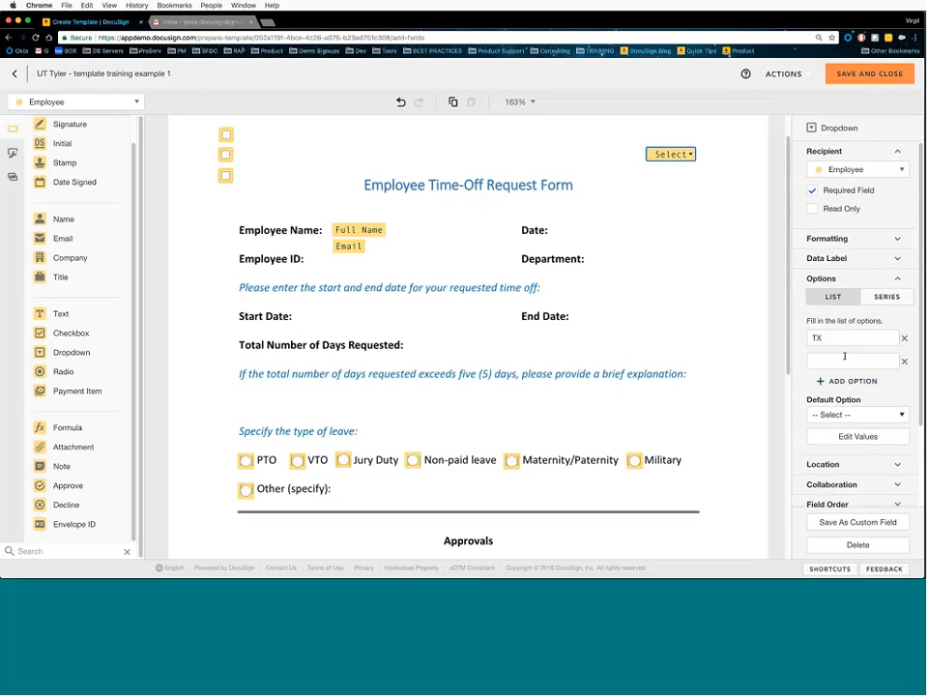
left_click(844, 360)
type("WY")
left_click(835, 381)
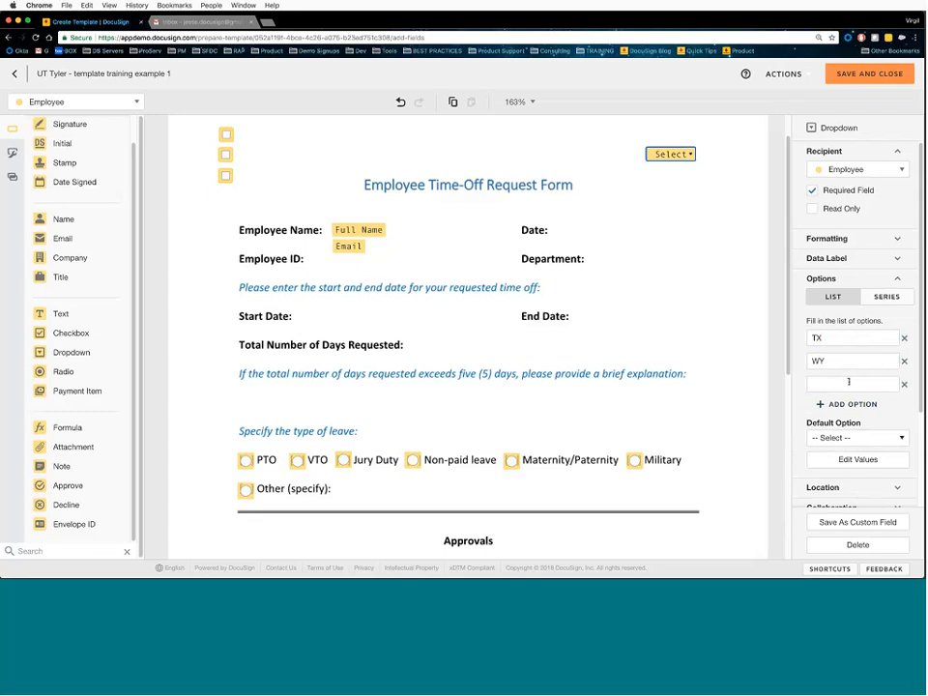
left_click(904, 385)
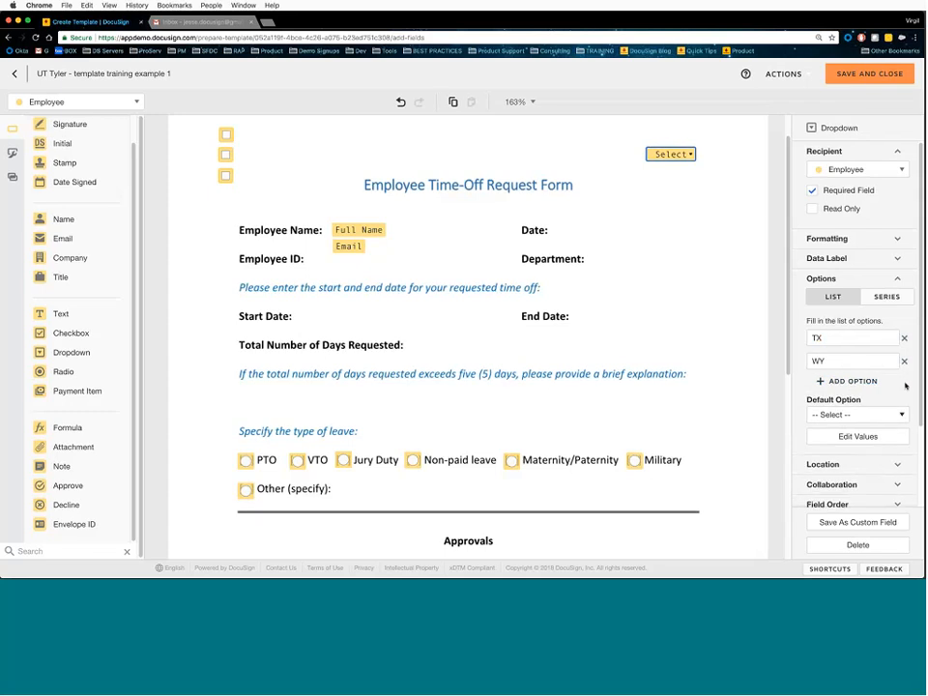
left_click(882, 298)
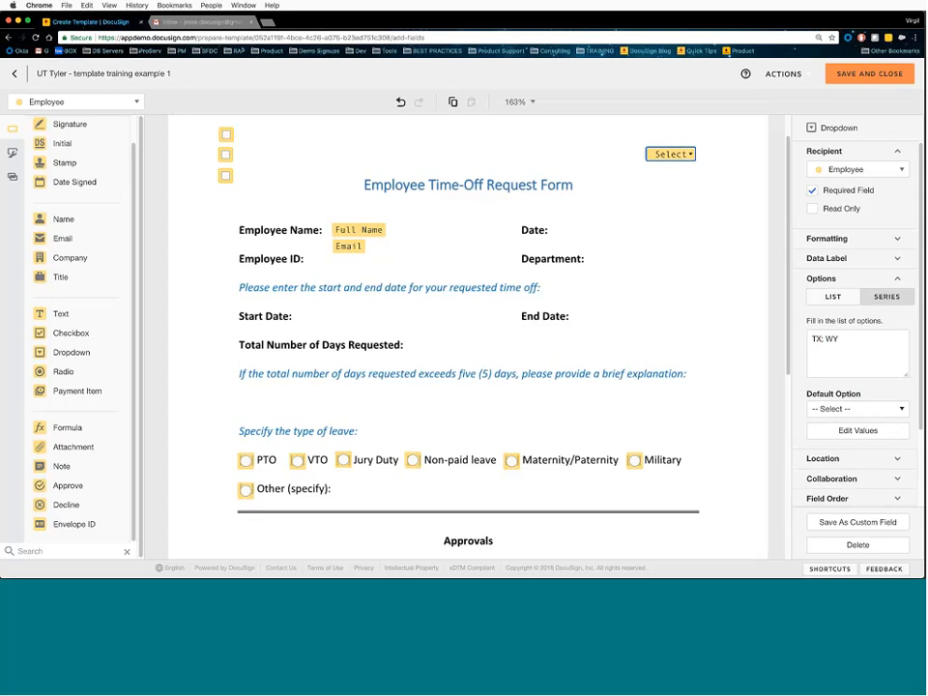
- Append WA, CA and AZ after TX and WY in the dropdown's option list
left_click(832, 297)
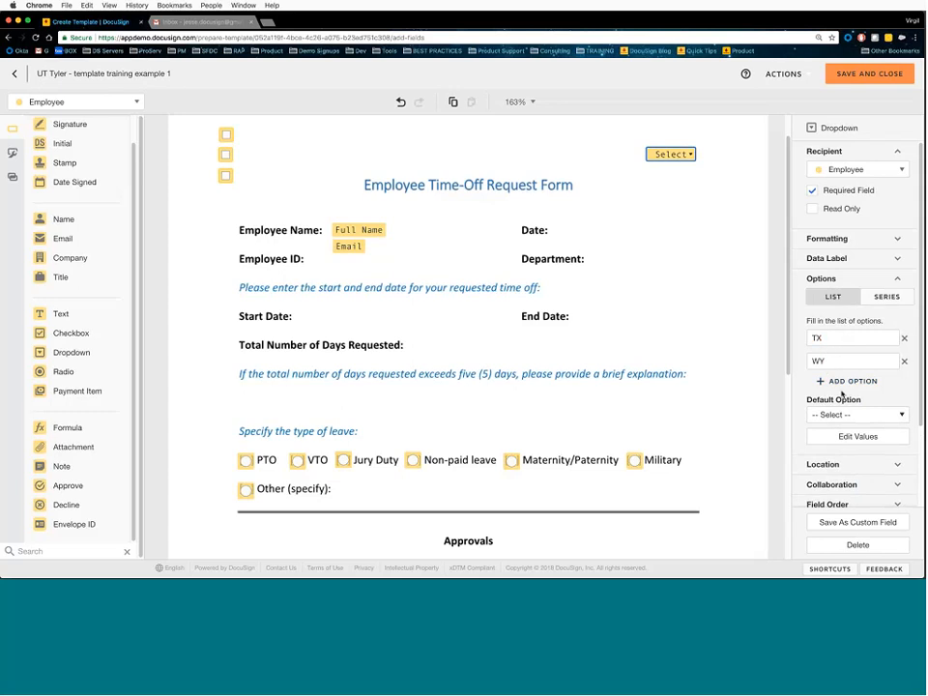
left_click(887, 297)
left_click(847, 340)
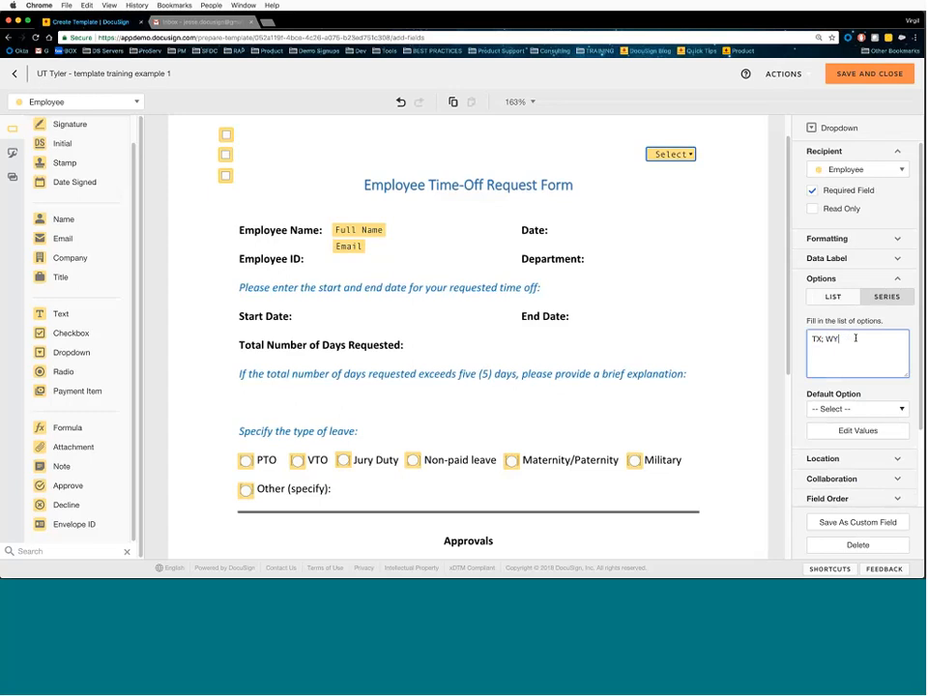
type("; WA; CA; AZ")
left_click(833, 297)
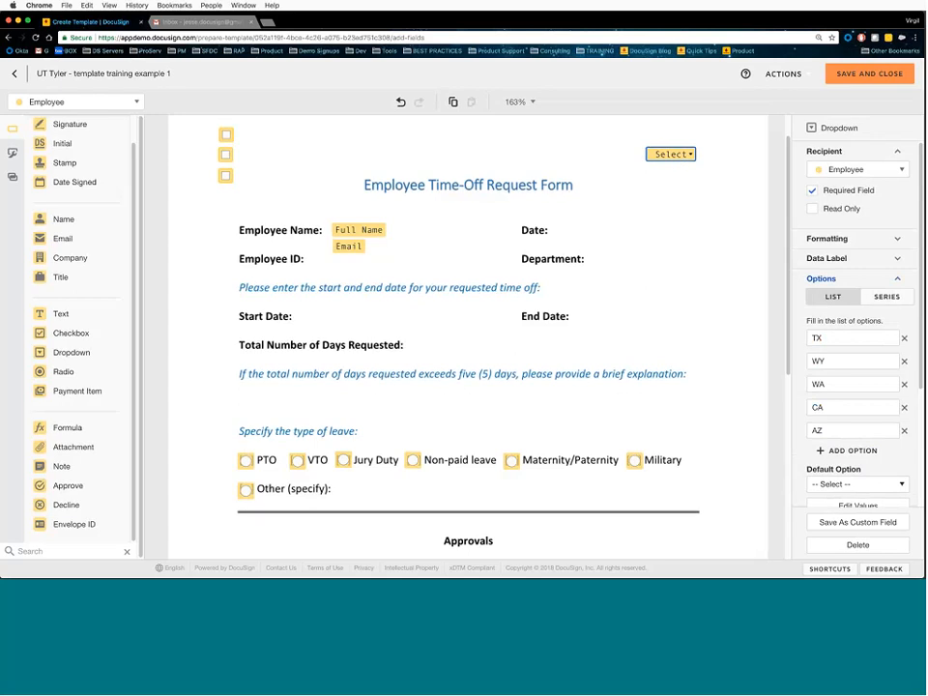
left_click(829, 280)
left_click(840, 153)
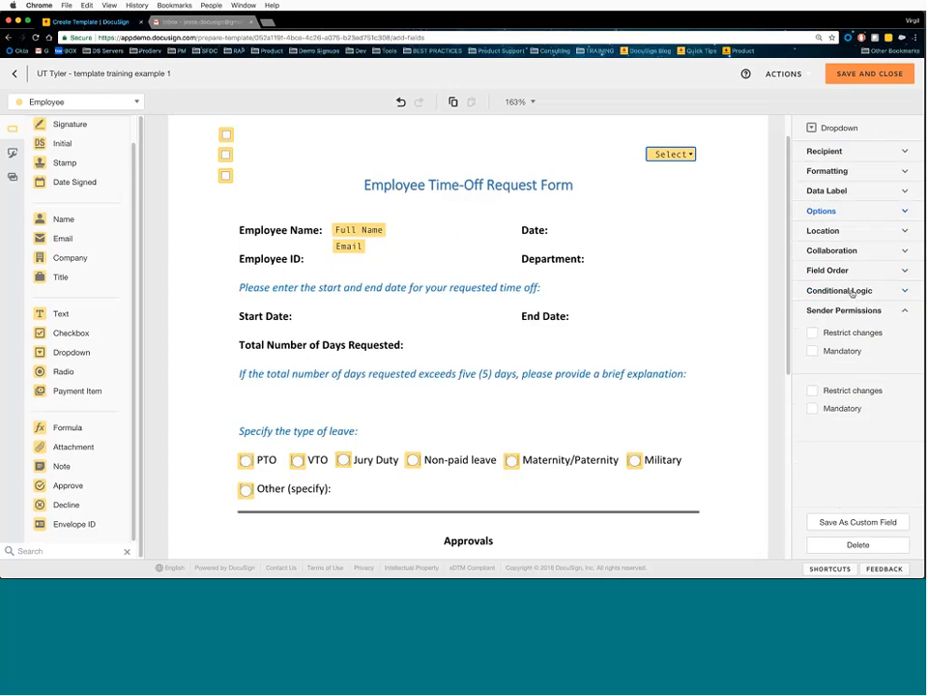
- Replace the dropdown's auto-generated data label with 'UT State Dropdown'
left_click(827, 191)
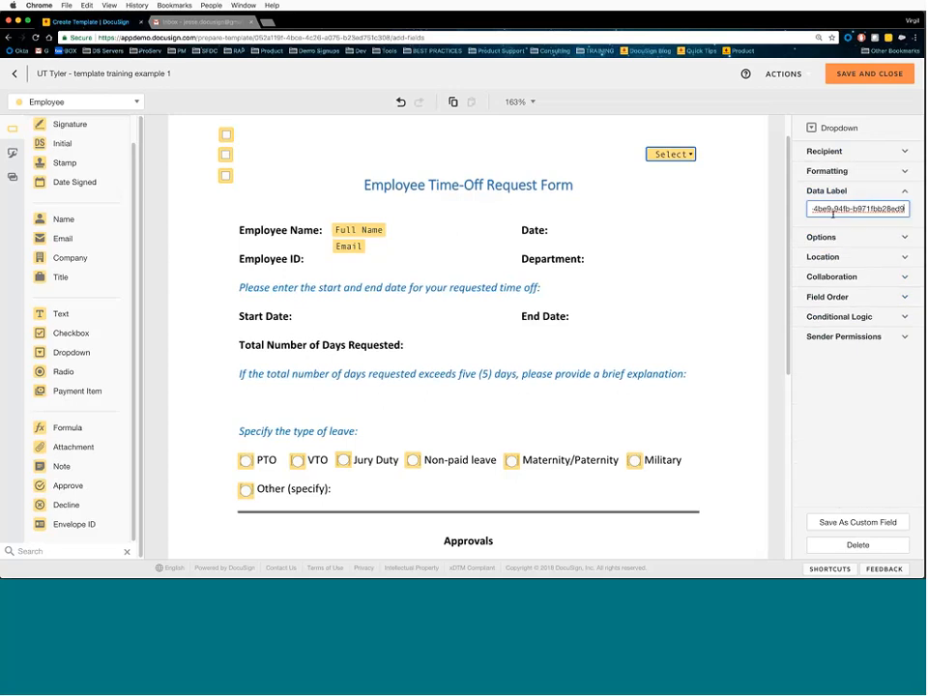
triple_click(833, 214)
type("UT State Dropd")
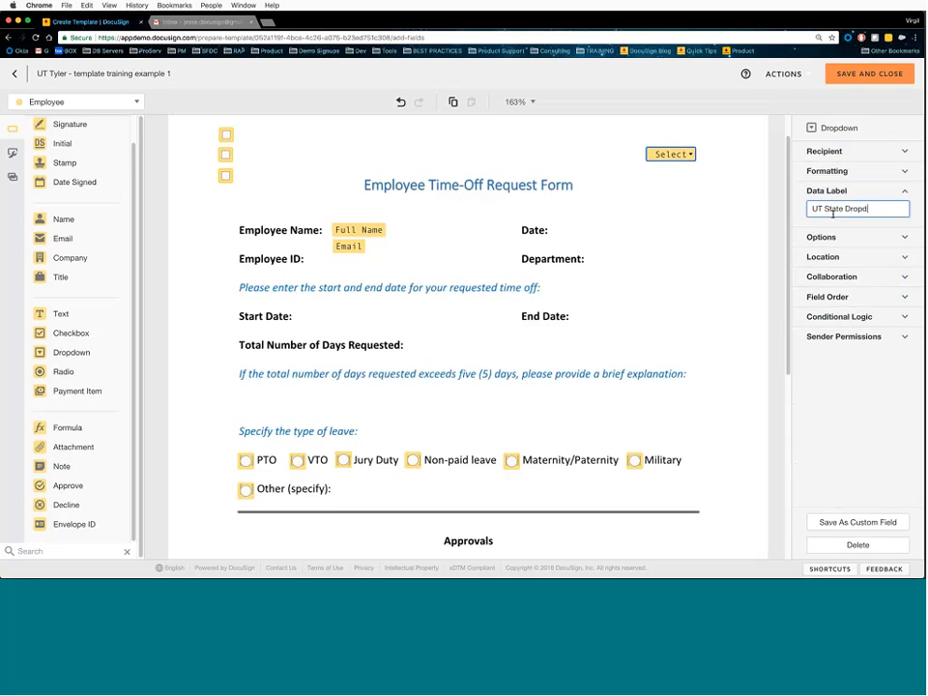
type("own")
- Save the dropdown as custom field 'UT State Dropdown', removing the generated ID from its name
left_click(865, 526)
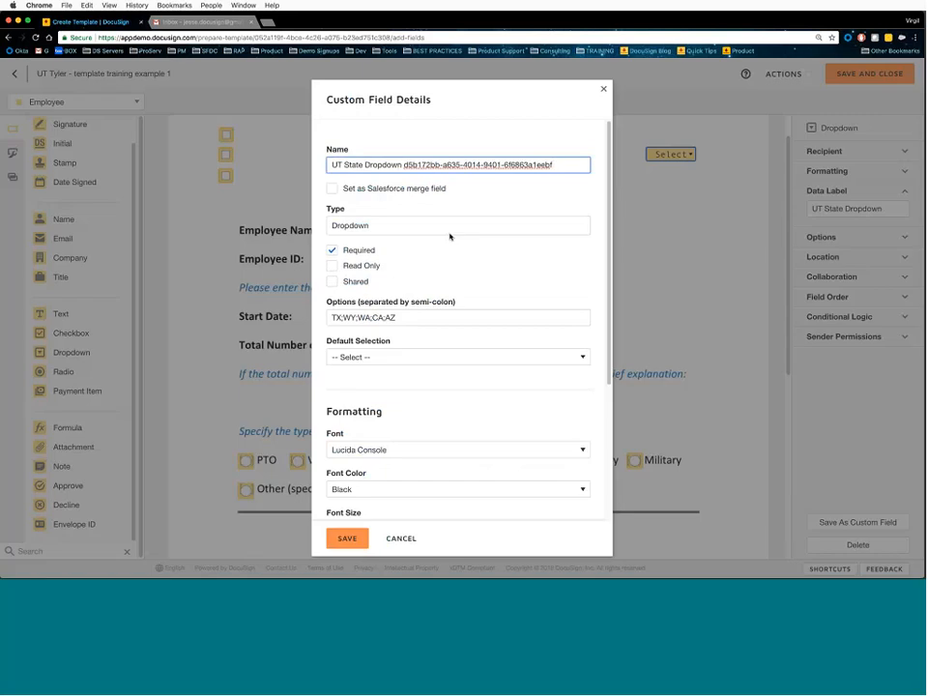
left_click_drag(399, 166, 331, 165)
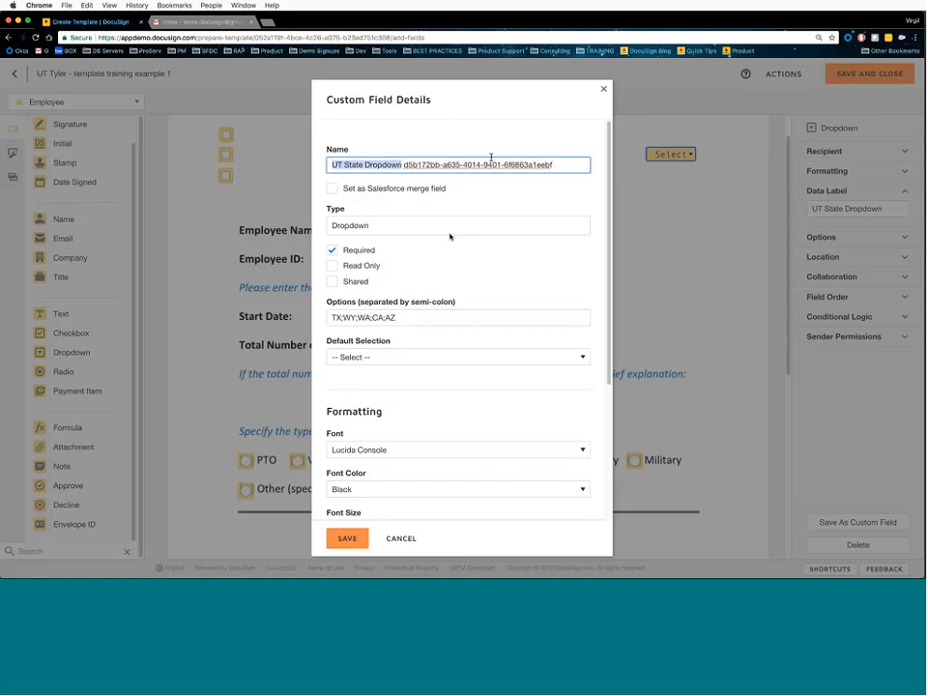
left_click(580, 163, "shift")
key("BackSpace")
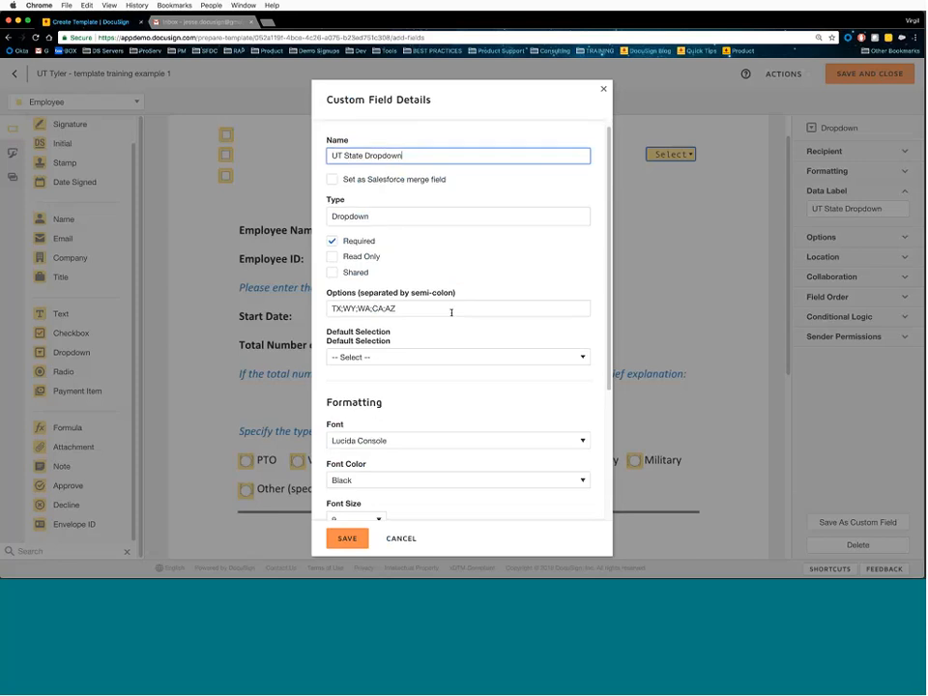
scroll(452, 310, "down", 3)
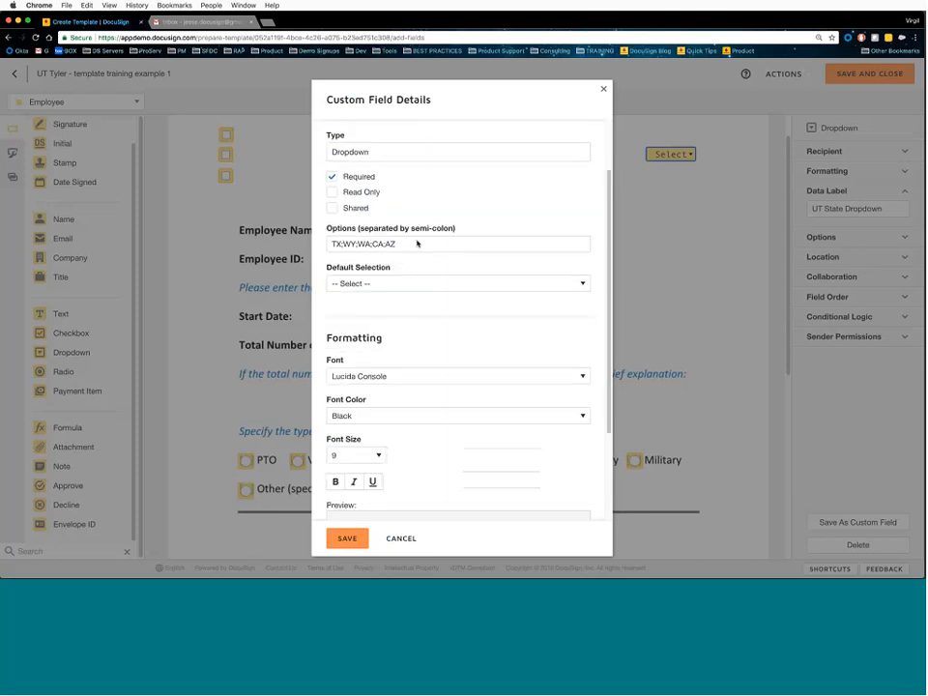
scroll(416, 247, "down", 3)
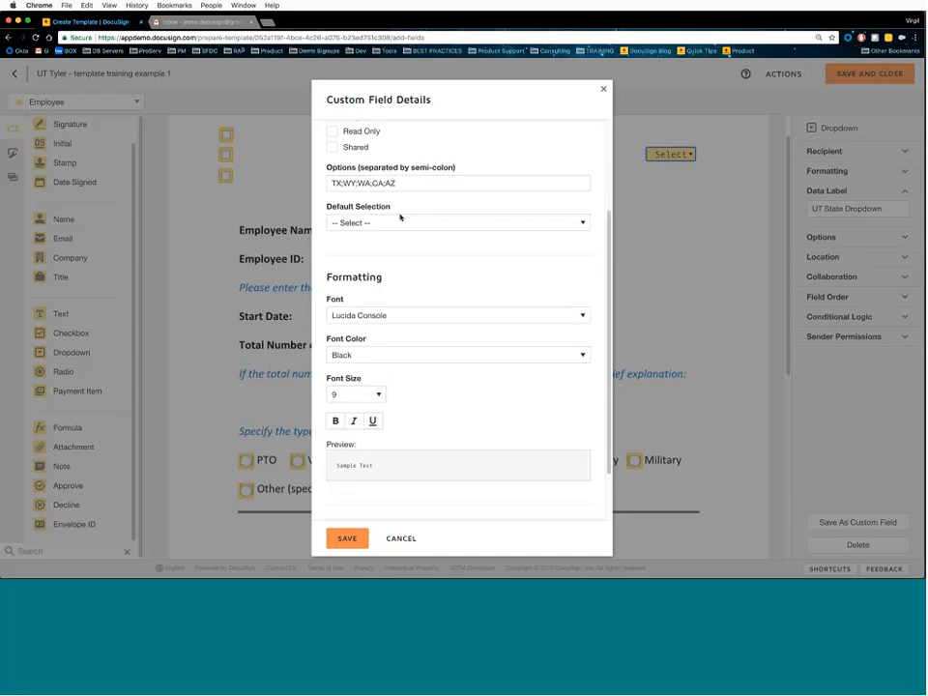
scroll(401, 218, "down", 3)
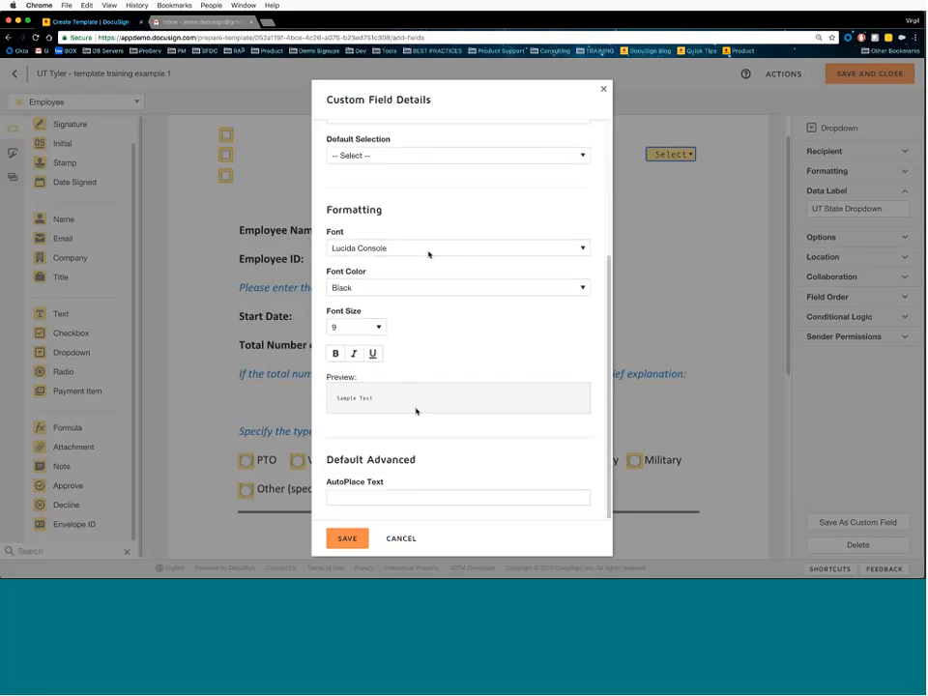
left_click(347, 539)
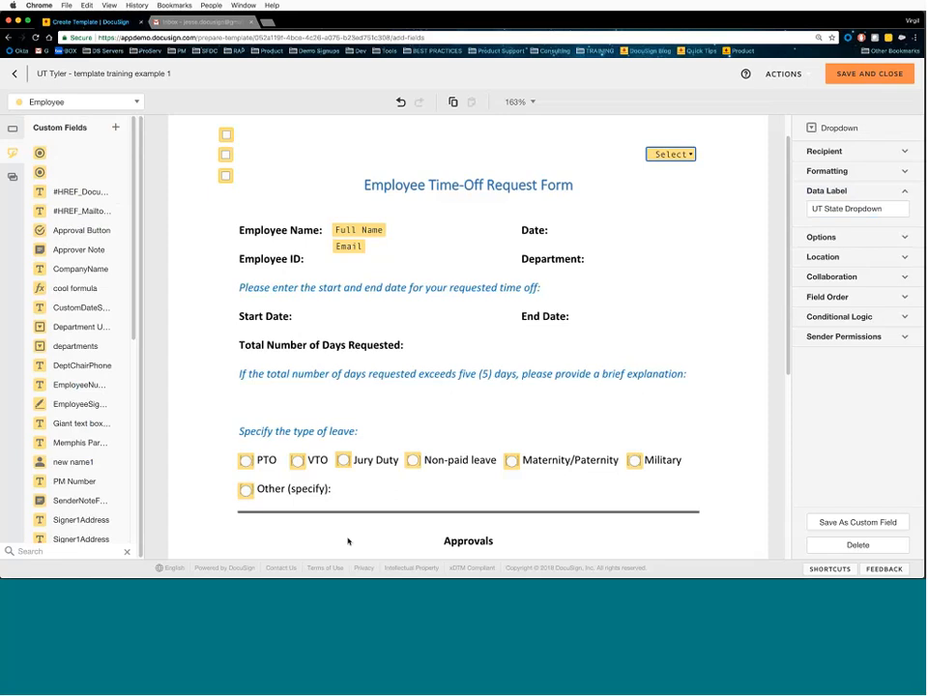
- Show the Custom Fields palette, widen it and scroll down to the UT State Dropdown entry
left_click(15, 125)
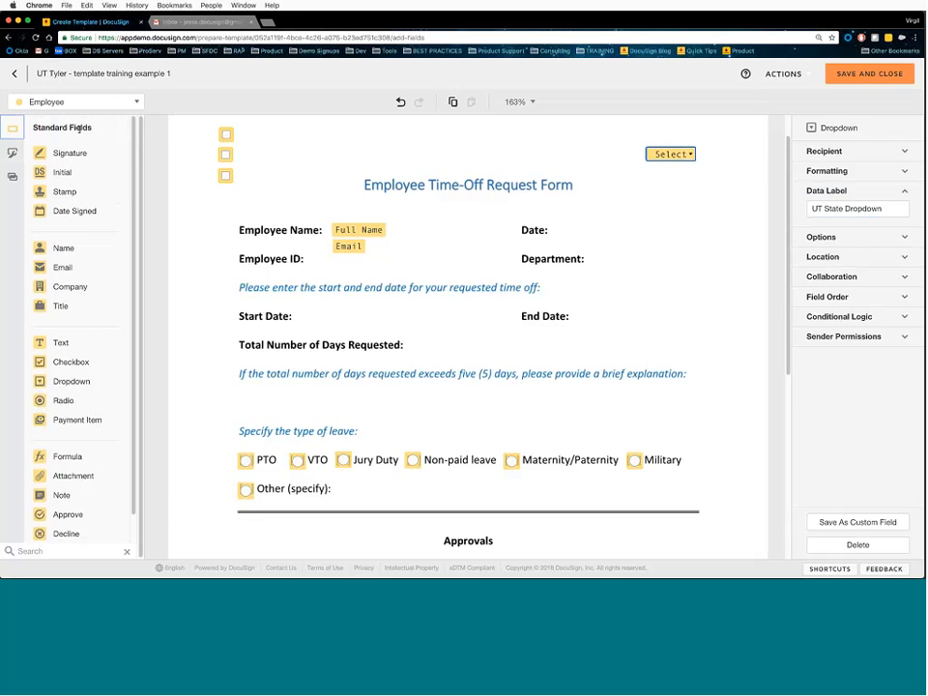
left_click(11, 155)
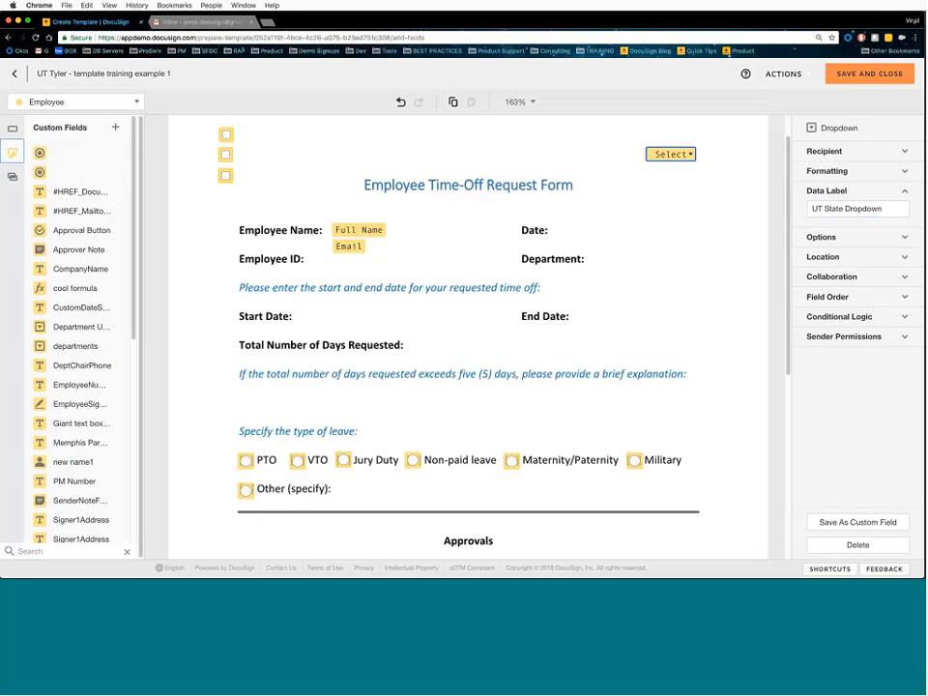
left_click_drag(142, 307, 173, 302)
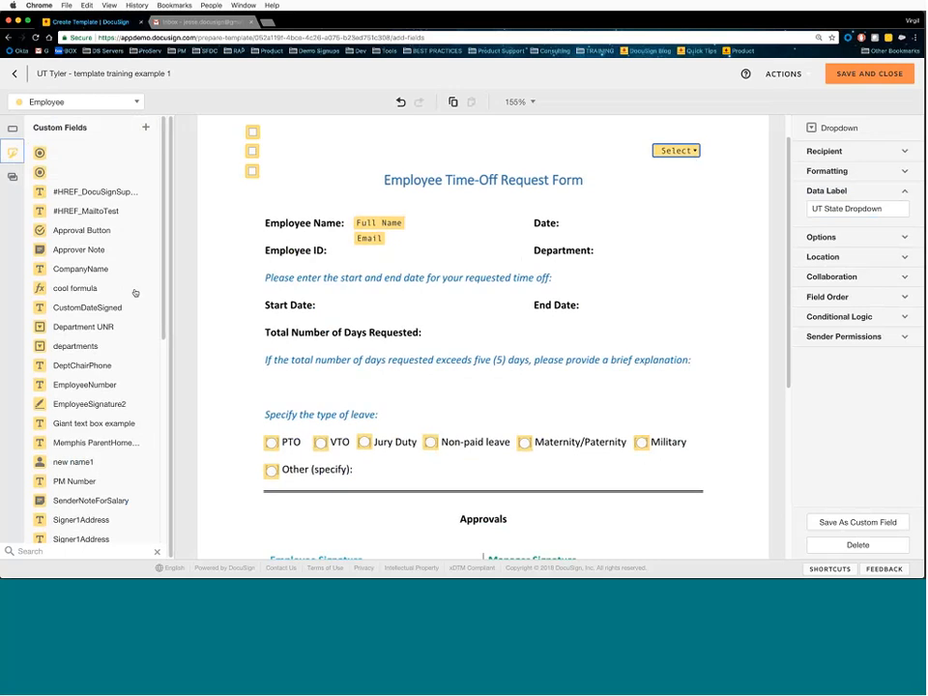
scroll(136, 293, "down", 8)
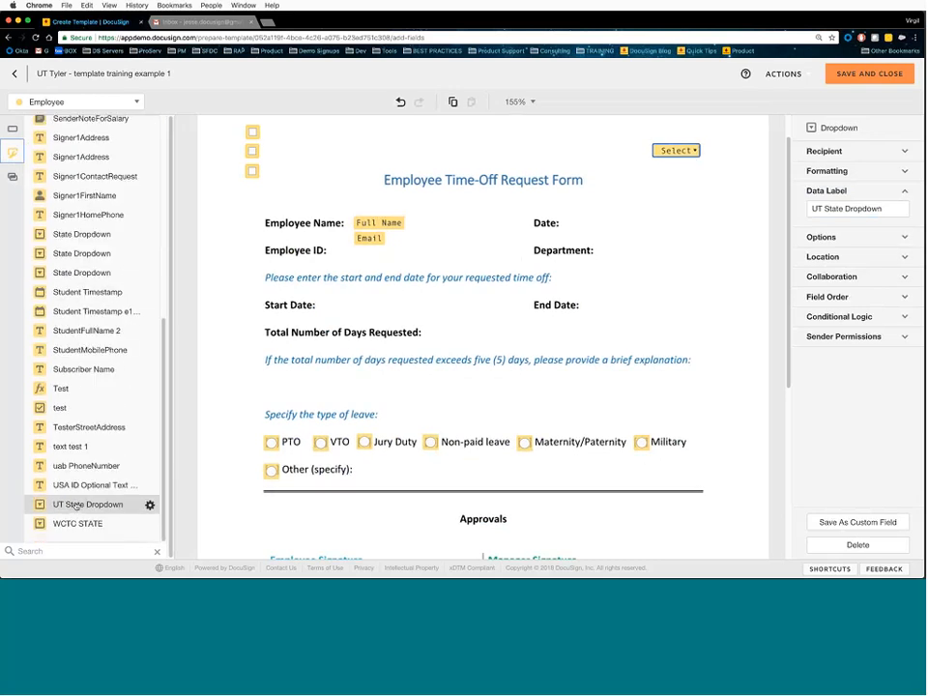
scroll(288, 428, "down", 5)
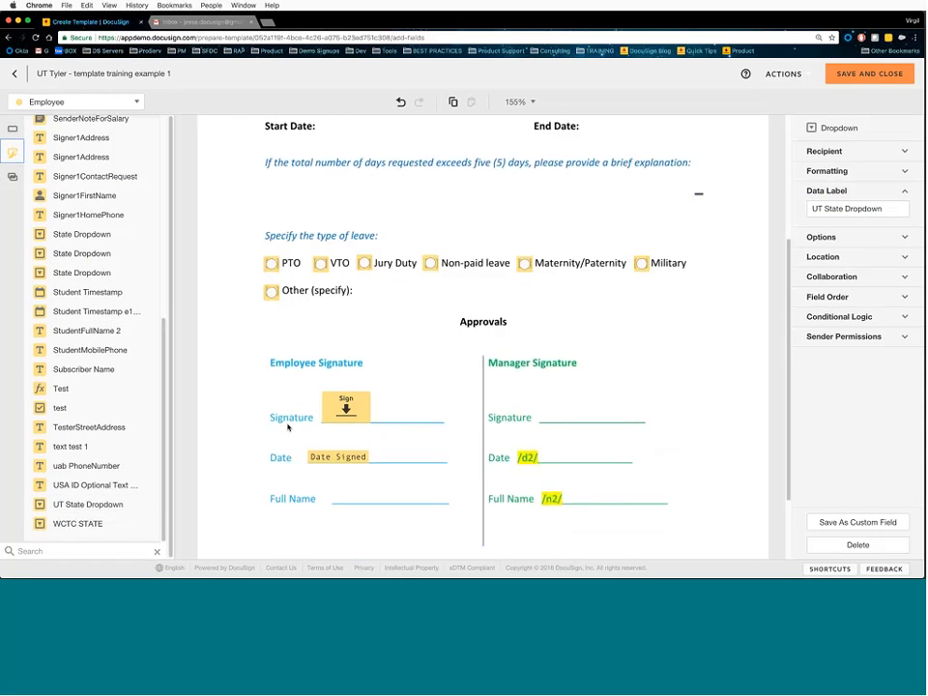
- Place the saved UT State Dropdown below Manager Signature, review its state options, then delete it
mouse_move(89, 501)
left_mouse_down()
mouse_move(235, 491)
mouse_move(619, 435)
left_mouse_up()
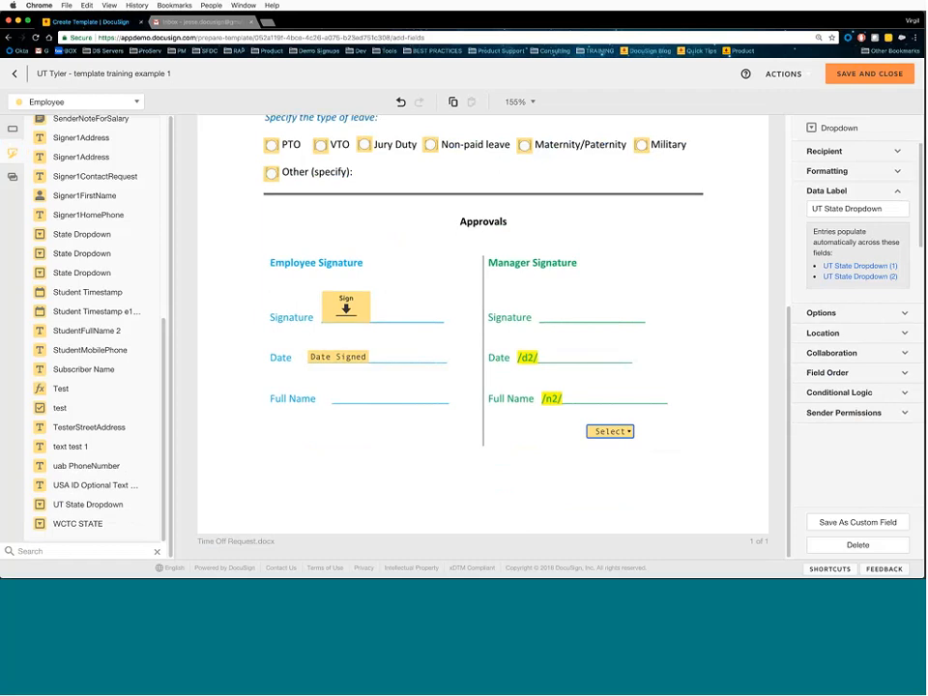
left_click(866, 313)
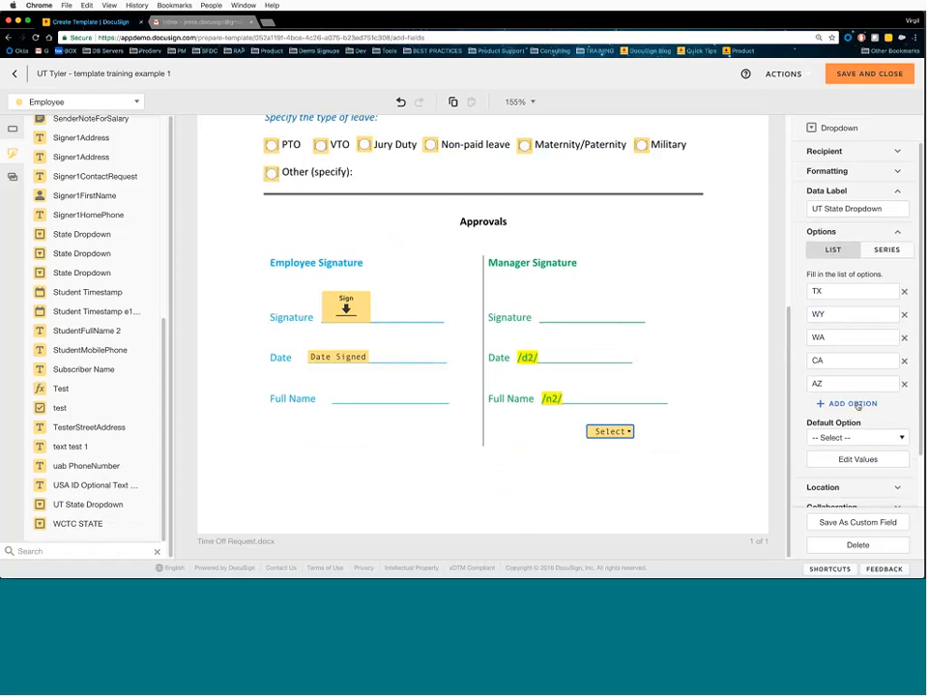
scroll(854, 406, "down", 1)
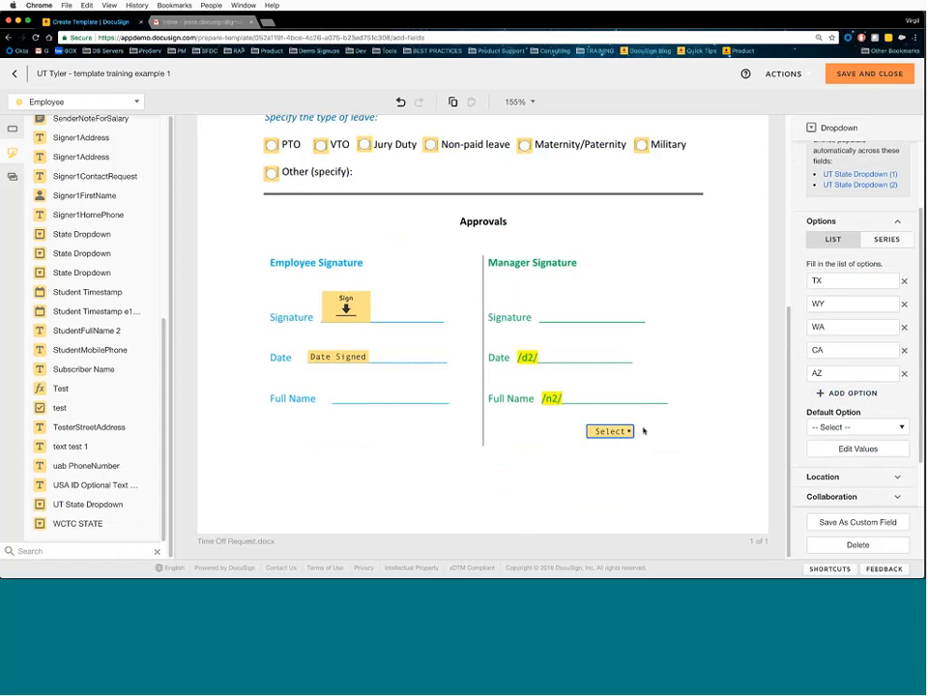
left_click(858, 545)
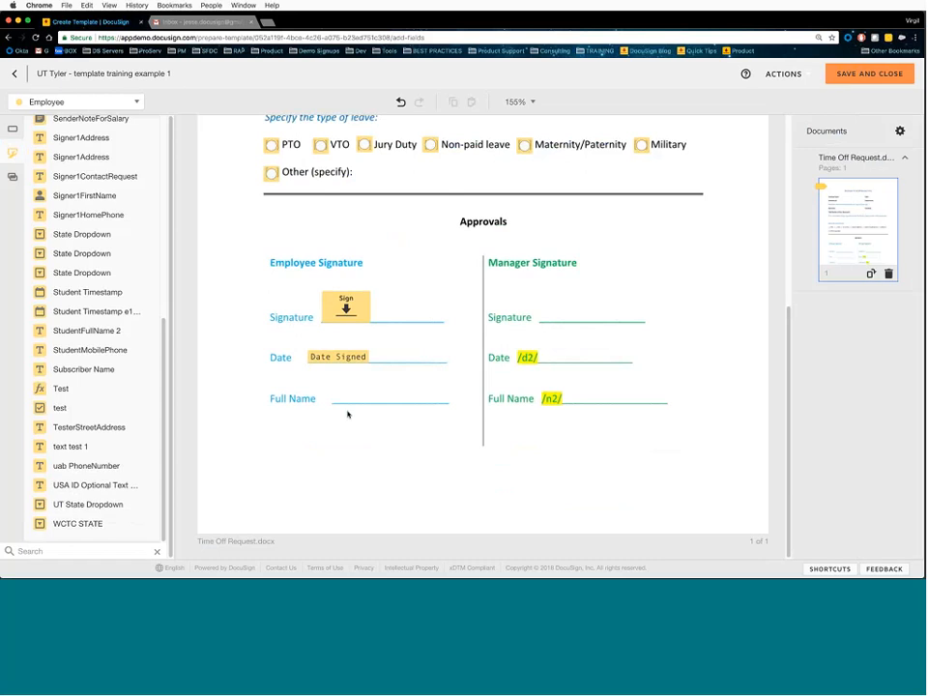
- Delete the Select dropdown field near the form title
left_click(13, 128)
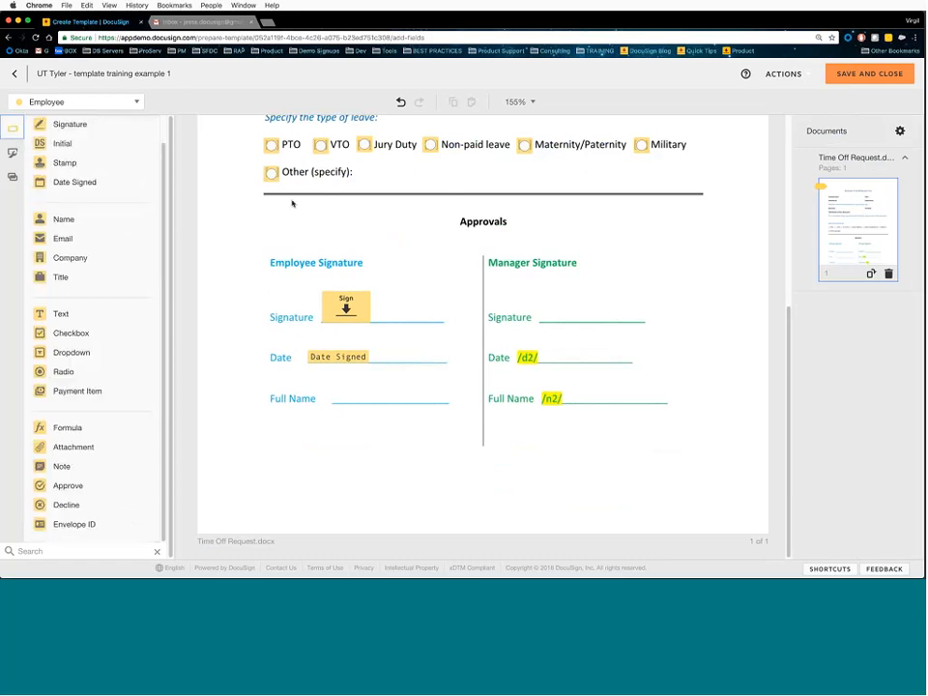
scroll(400, 269, "up", 5)
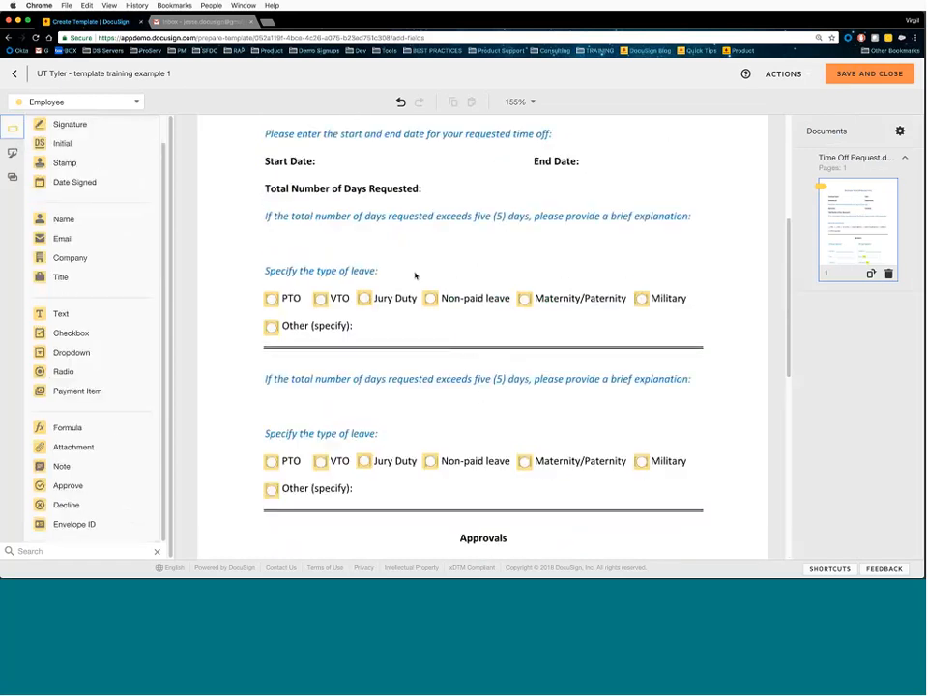
scroll(416, 276, "up", 4)
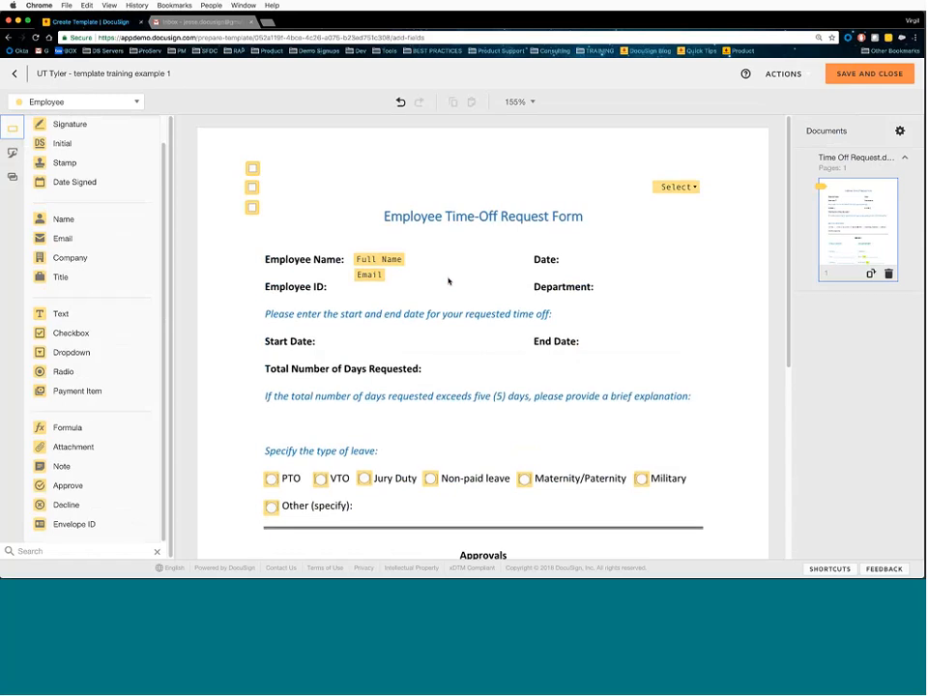
left_click(676, 186)
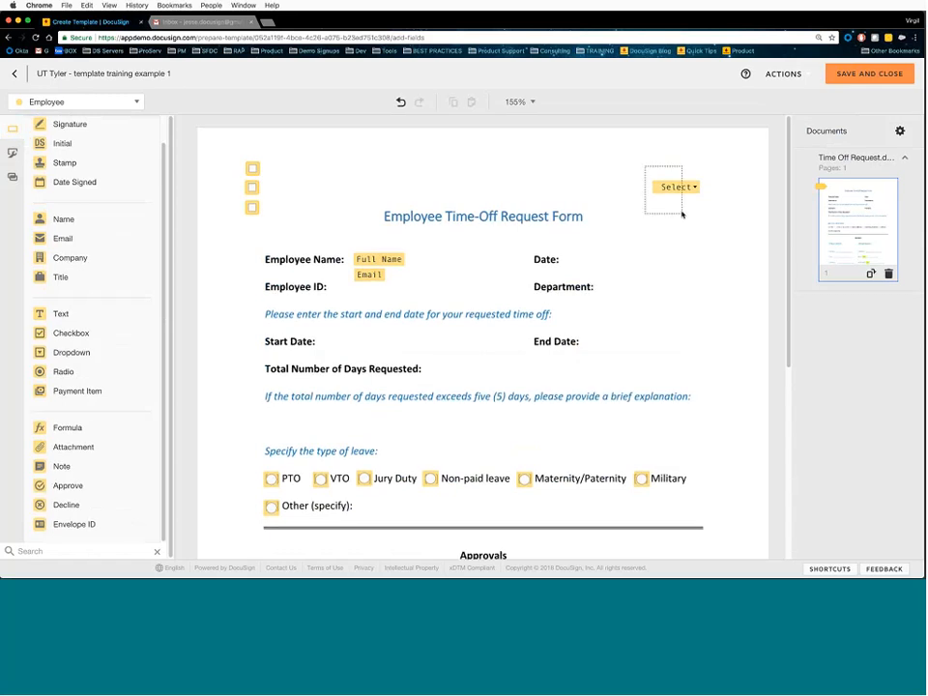
key("Delete")
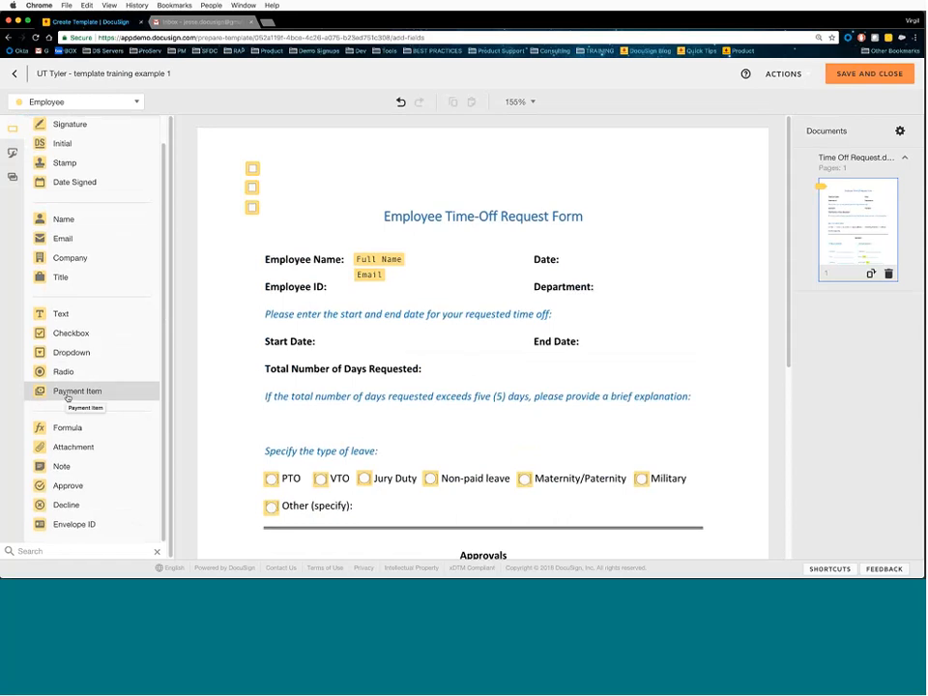
left_click_drag(67, 391, 622, 207)
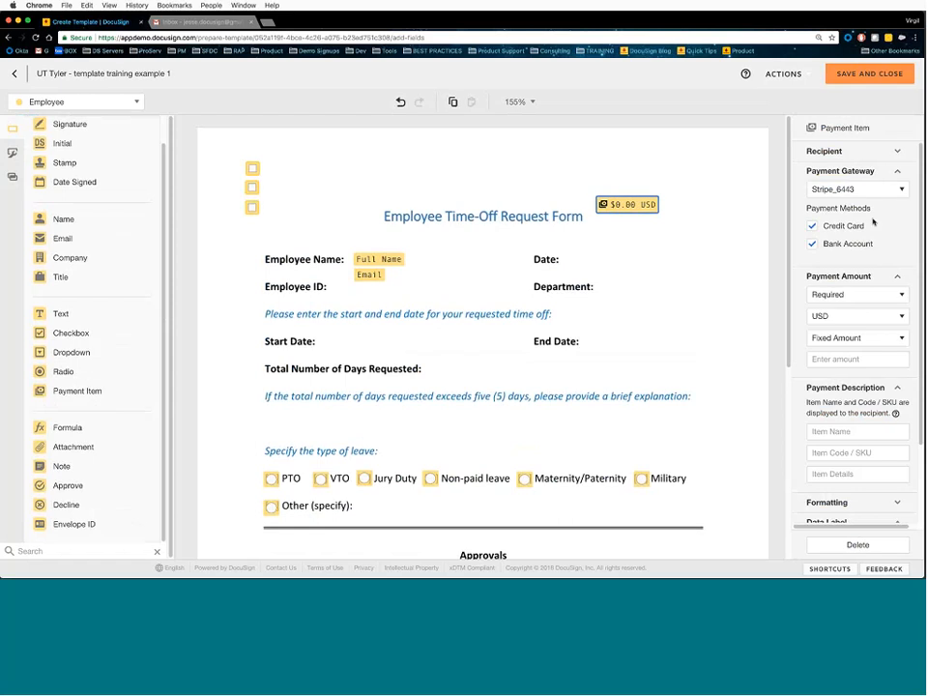
left_click(883, 190)
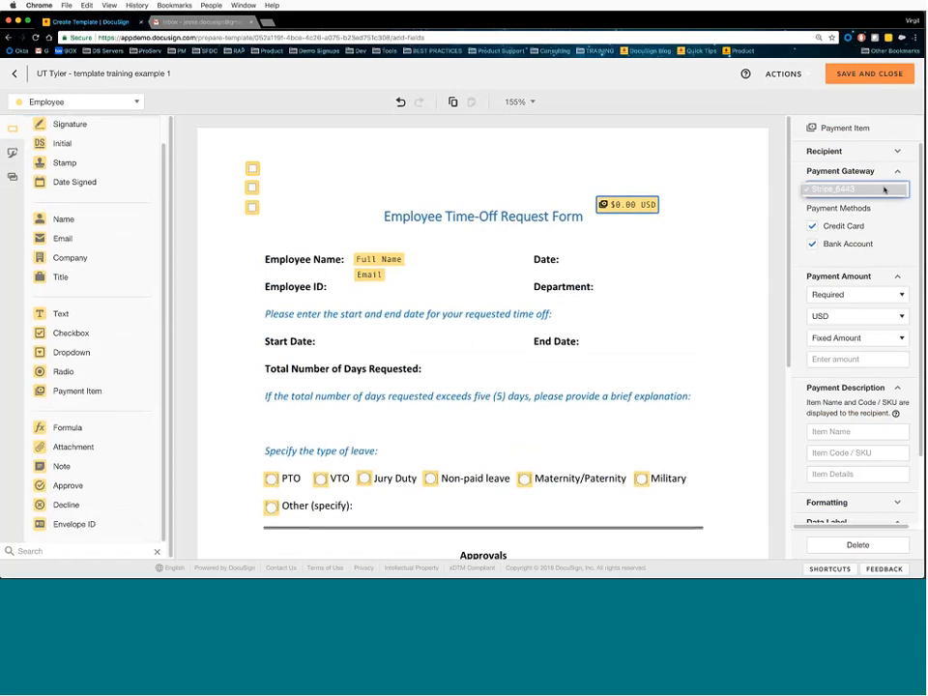
left_click(884, 189)
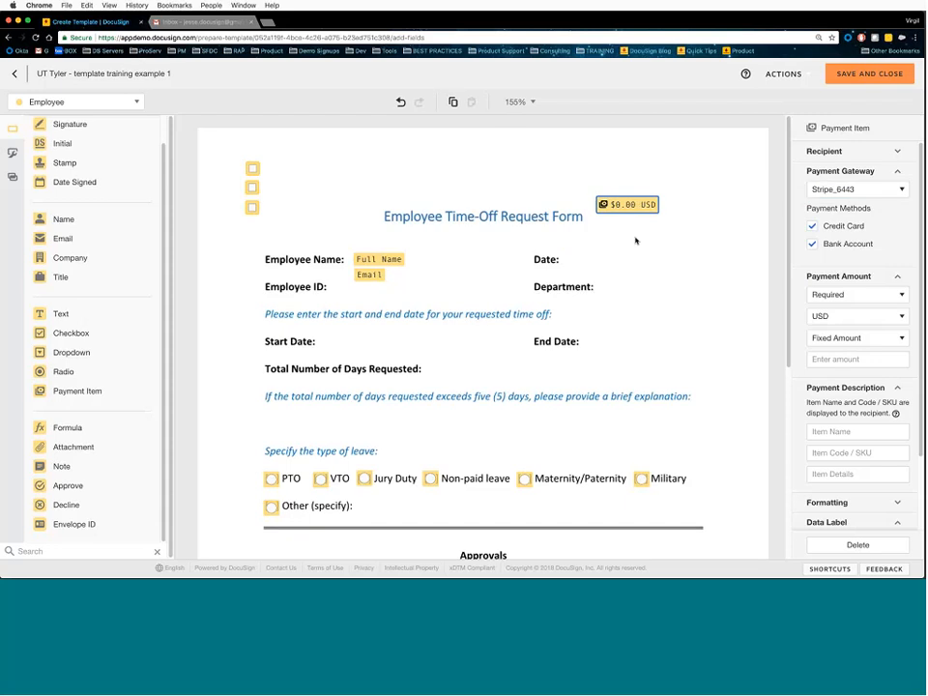
key("Delete")
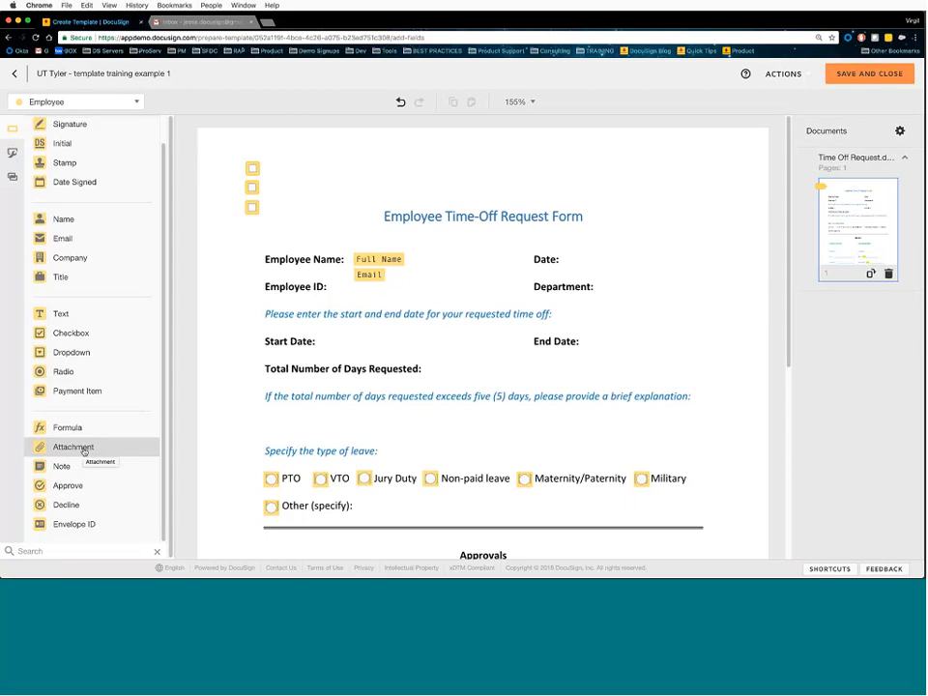
- Place an Attachment field and a larger Note field side by side at the form's top right
left_click_drag(84, 452, 666, 176)
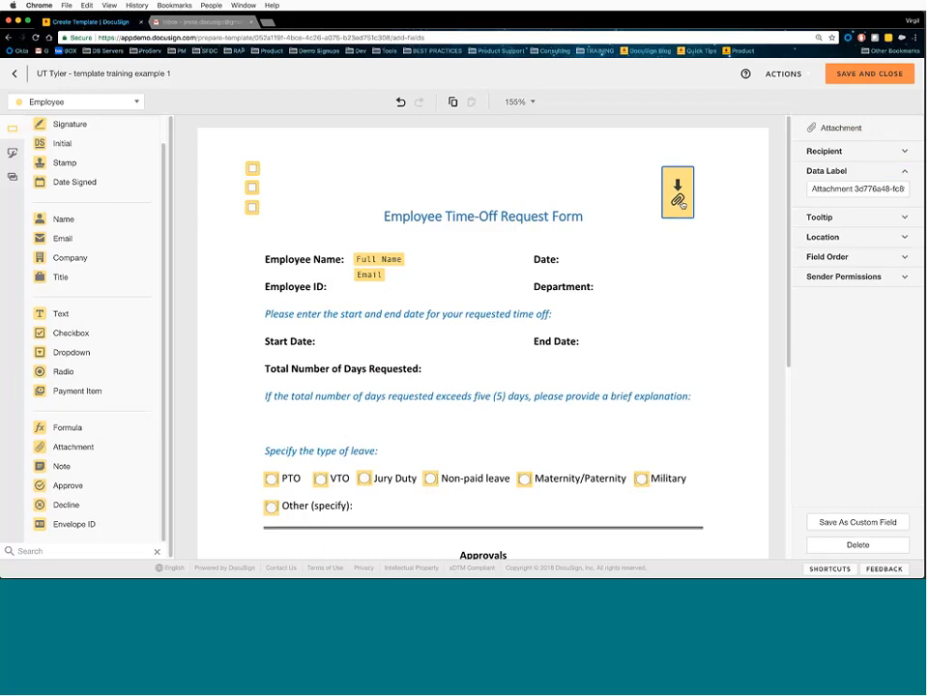
left_click_drag(681, 202, 636, 229)
left_click(74, 467)
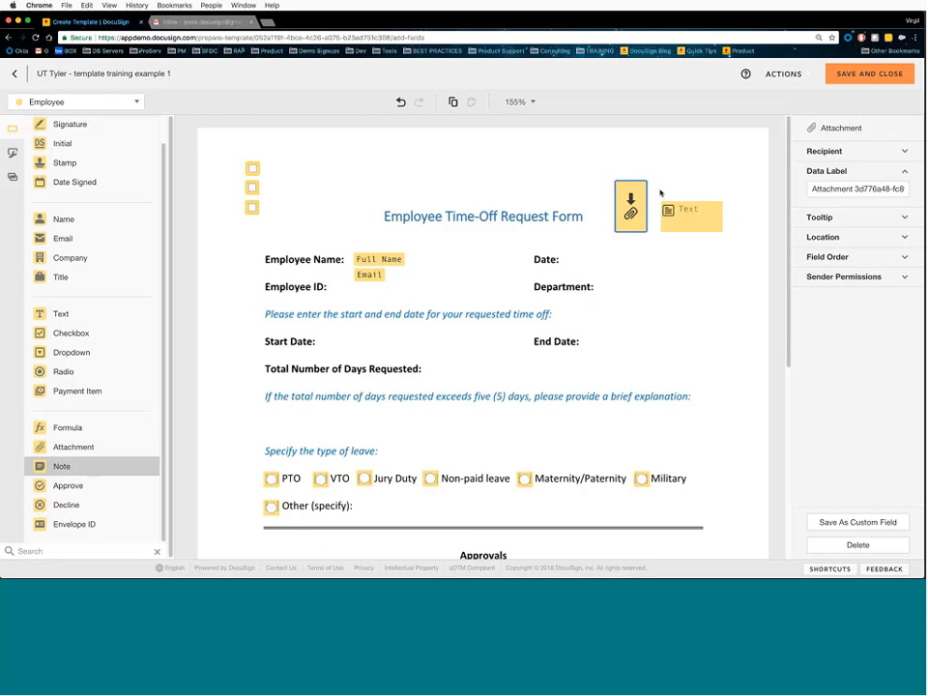
left_click(661, 184)
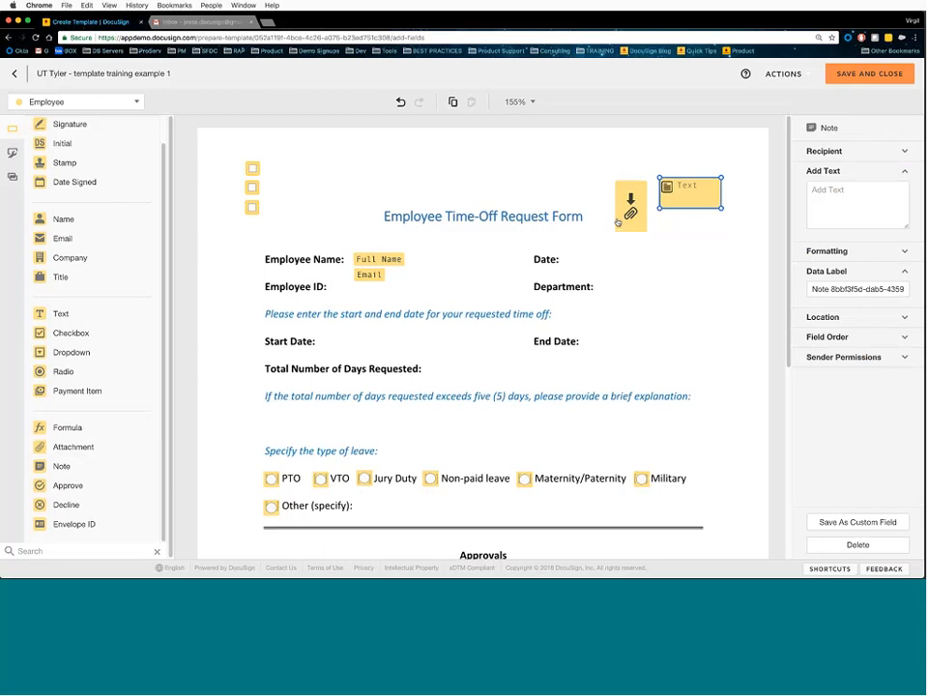
left_click_drag(630, 211, 610, 214)
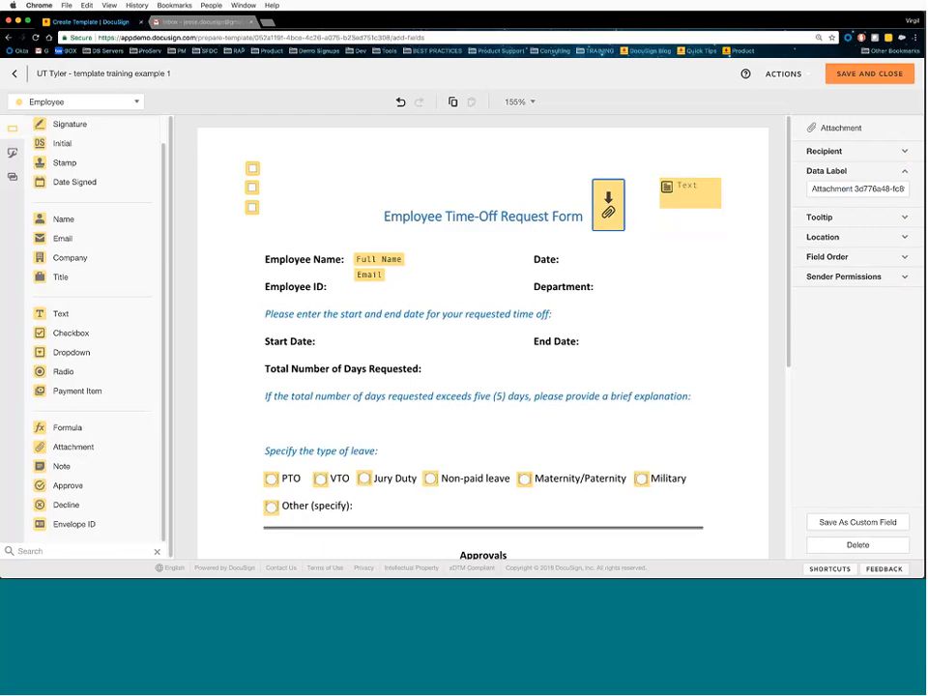
left_click_drag(707, 193, 681, 186)
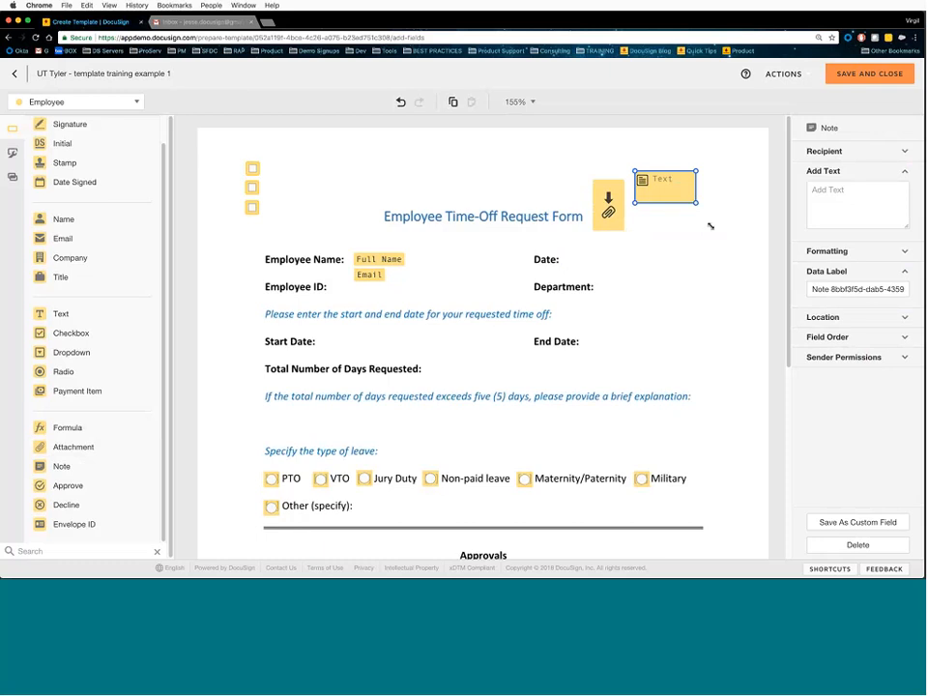
left_click_drag(711, 226, 754, 282)
- Enter 'Please attach your ID as a scanned image' in the note, formatted 16-pt Bright Red
left_click(853, 205)
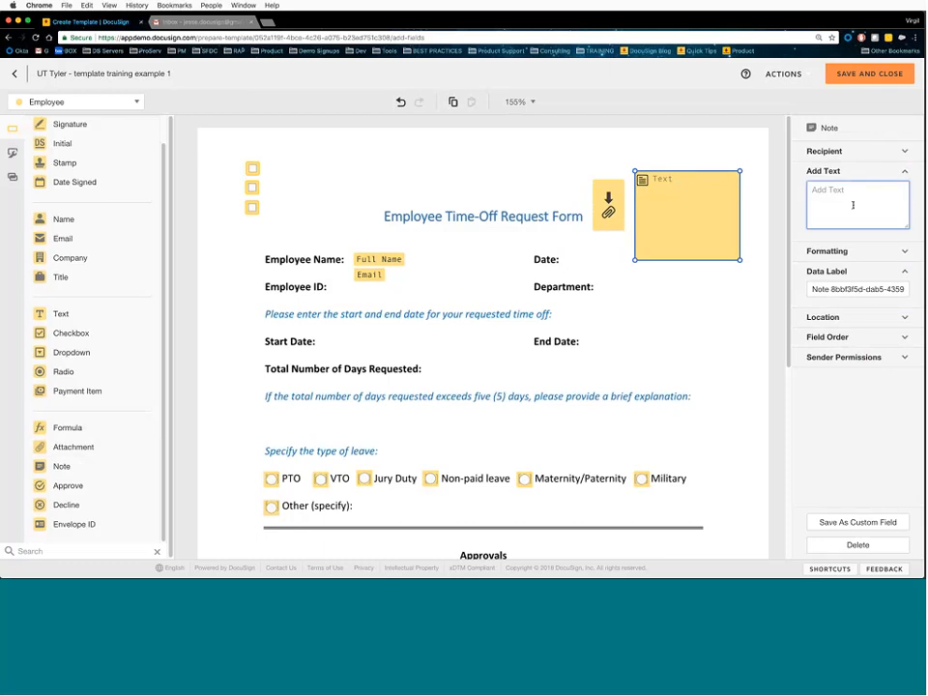
type("Please attach your ID as a scanned")
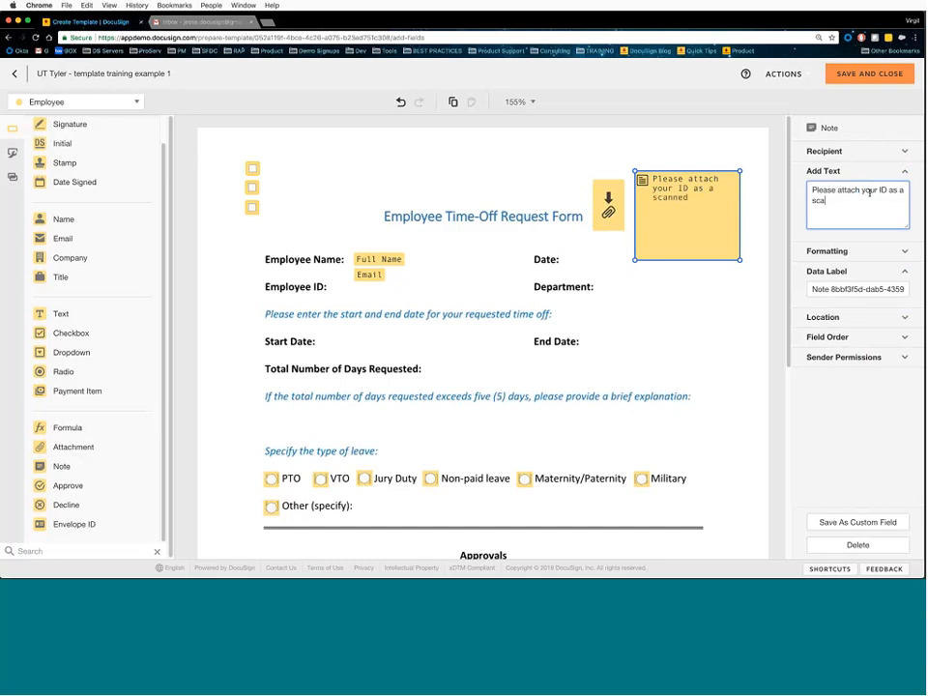
type(" image")
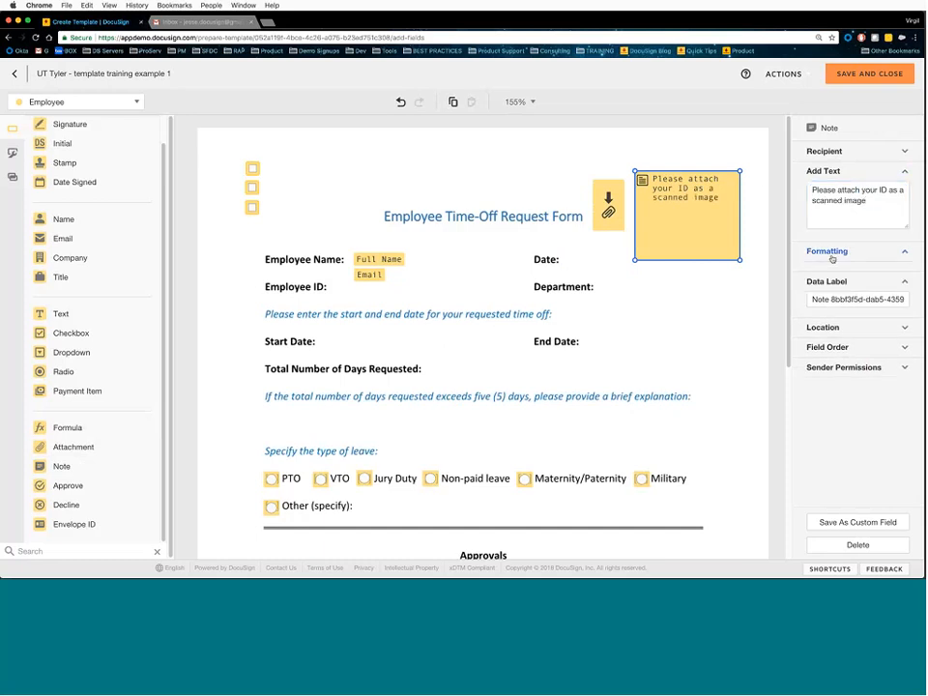
left_click(829, 254)
left_click(827, 290)
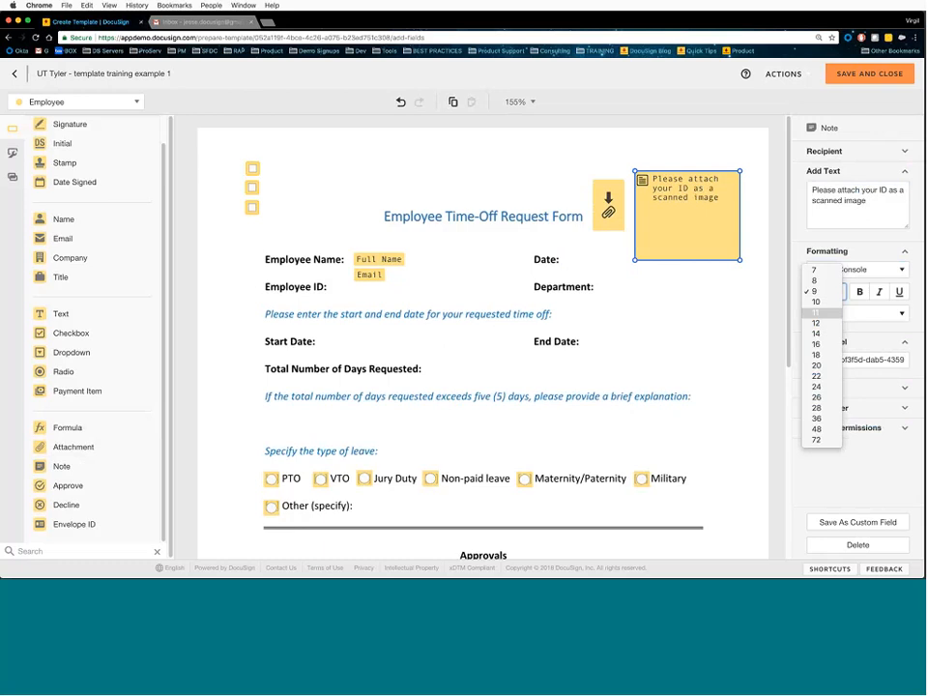
left_click(828, 343)
left_click(843, 315)
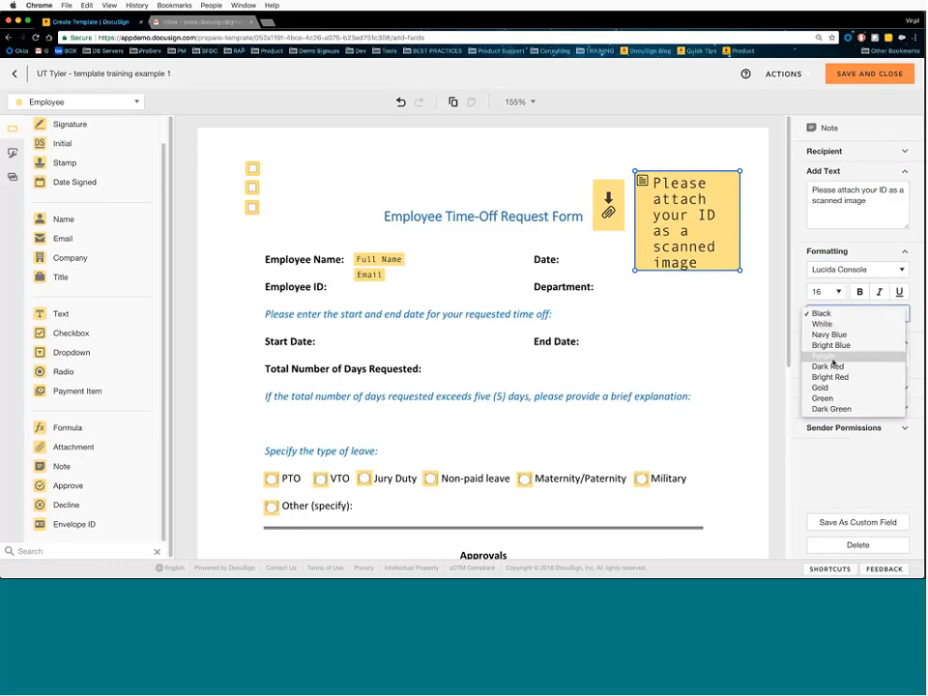
left_click(828, 378)
left_click_drag(741, 270, 757, 307)
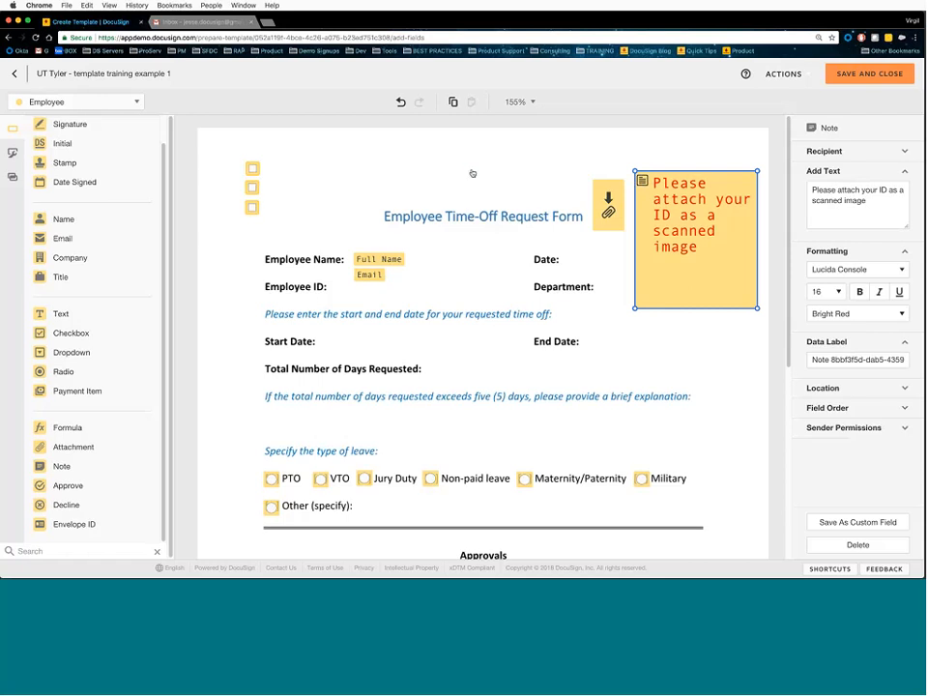
left_click_drag(646, 189, 646, 189)
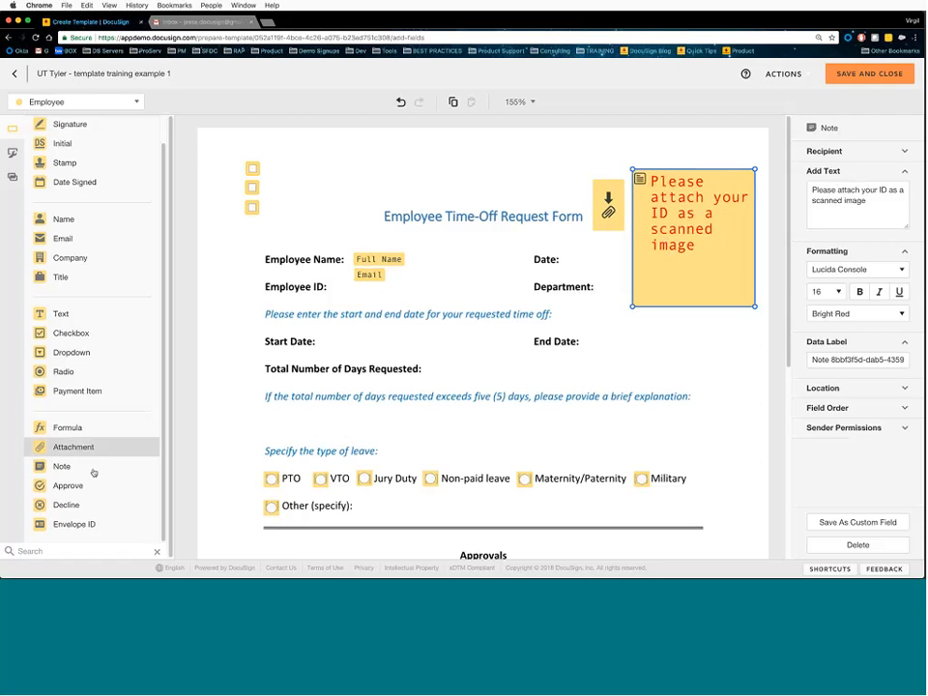
- Place Approve and Decline buttons at the top, and delete the attachment, note and three checkboxes
left_click_drag(77, 486, 450, 168)
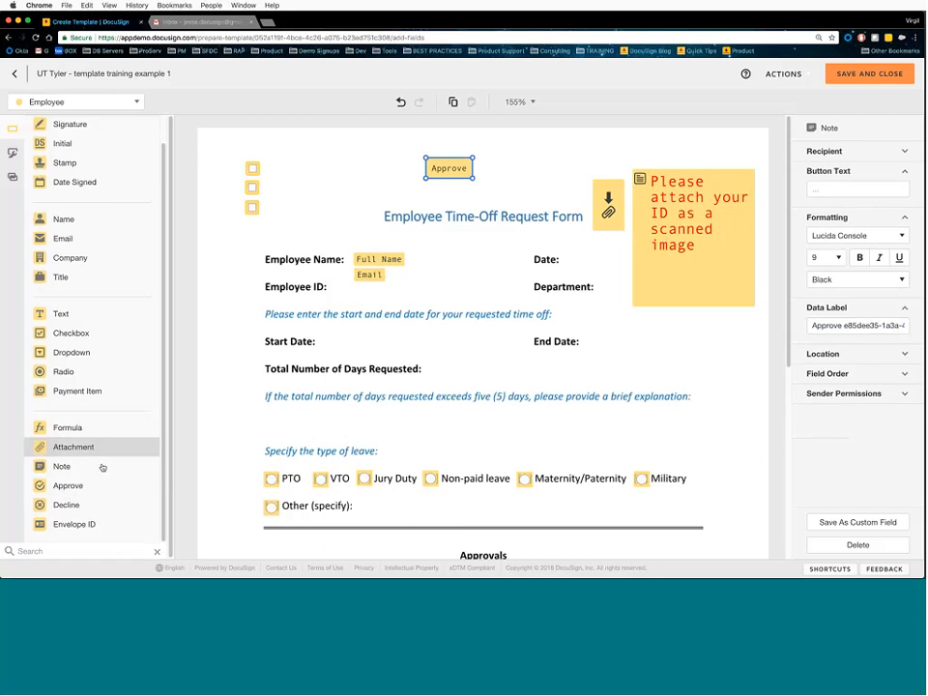
left_click_drag(99, 504, 504, 169)
left_click_drag(603, 174, 727, 288)
key("Delete")
left_click_drag(294, 234, 236, 131)
key("Delete")
- Line the Decline button up beside Approve, then delete both buttons
left_click_drag(503, 173, 453, 172)
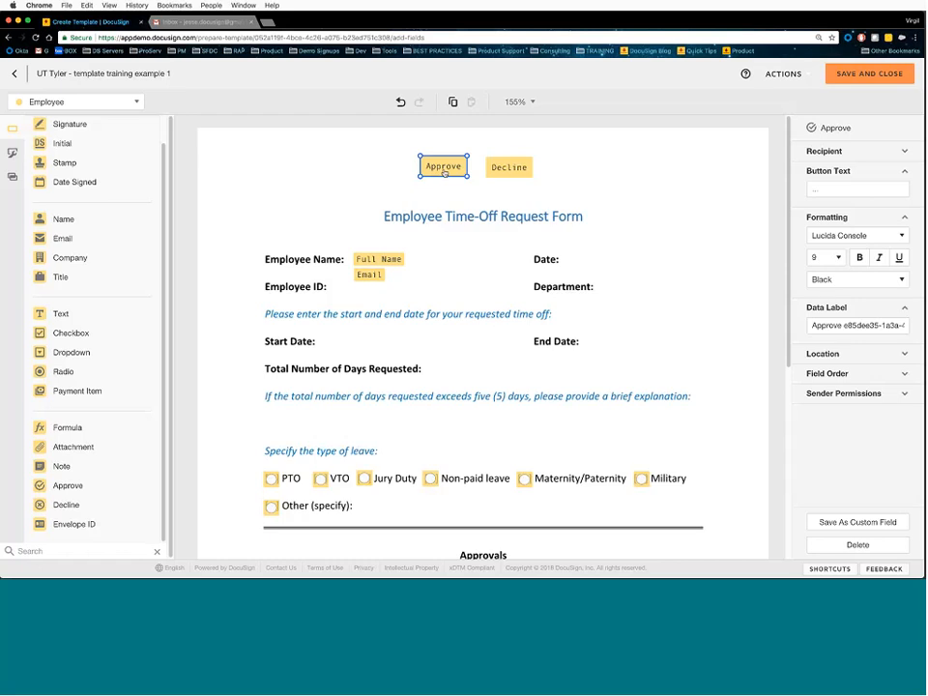
left_click(511, 173, "shift")
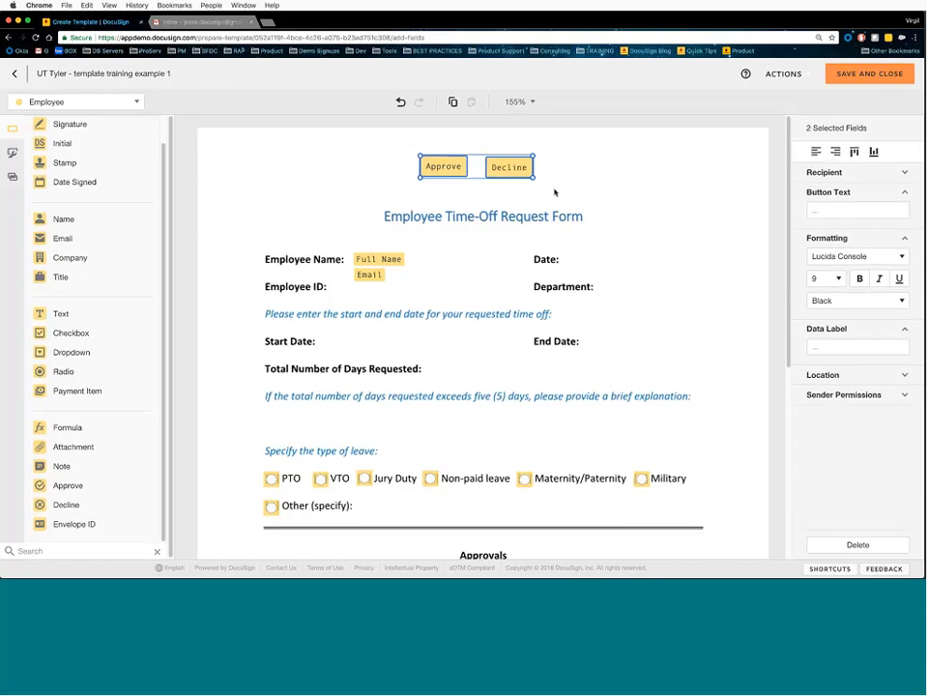
key("Delete")
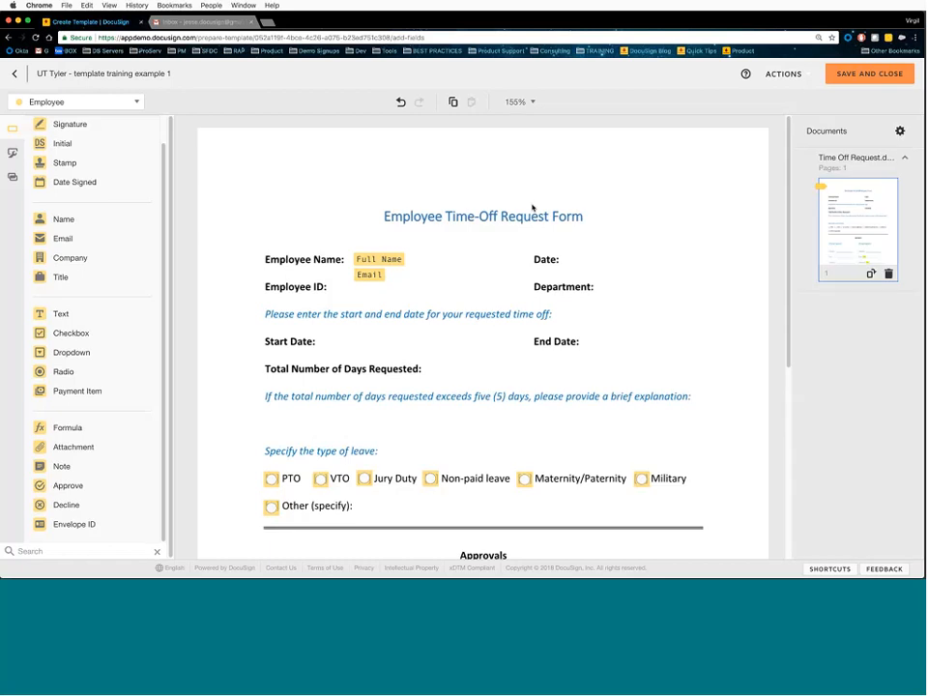
- Place a new Text field beside Start Date and collapse its formatting and data label settings
left_click(448, 243)
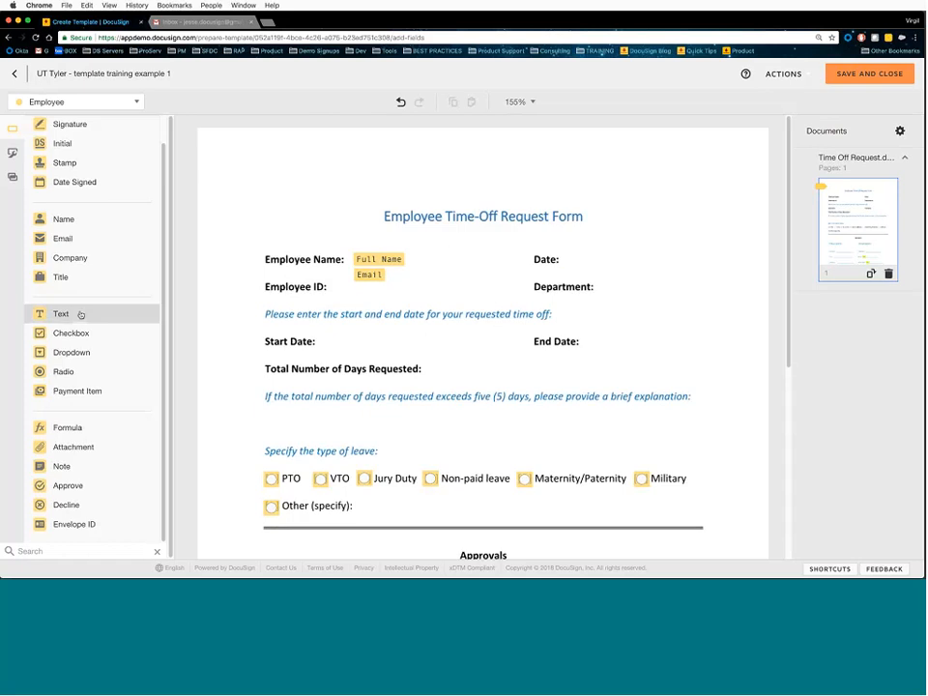
left_click_drag(76, 321, 324, 338)
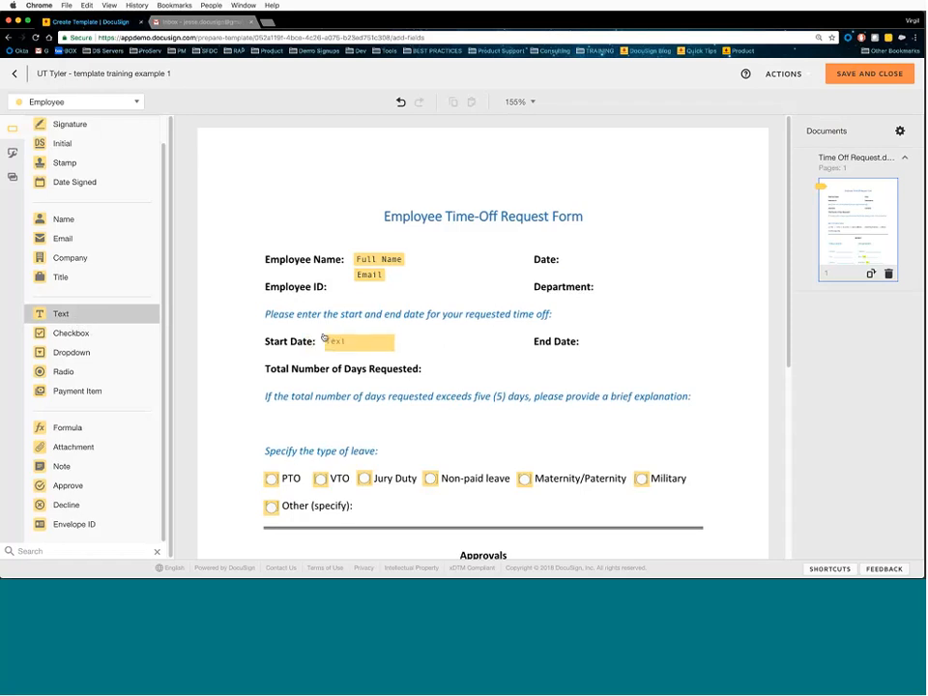
left_click(346, 334)
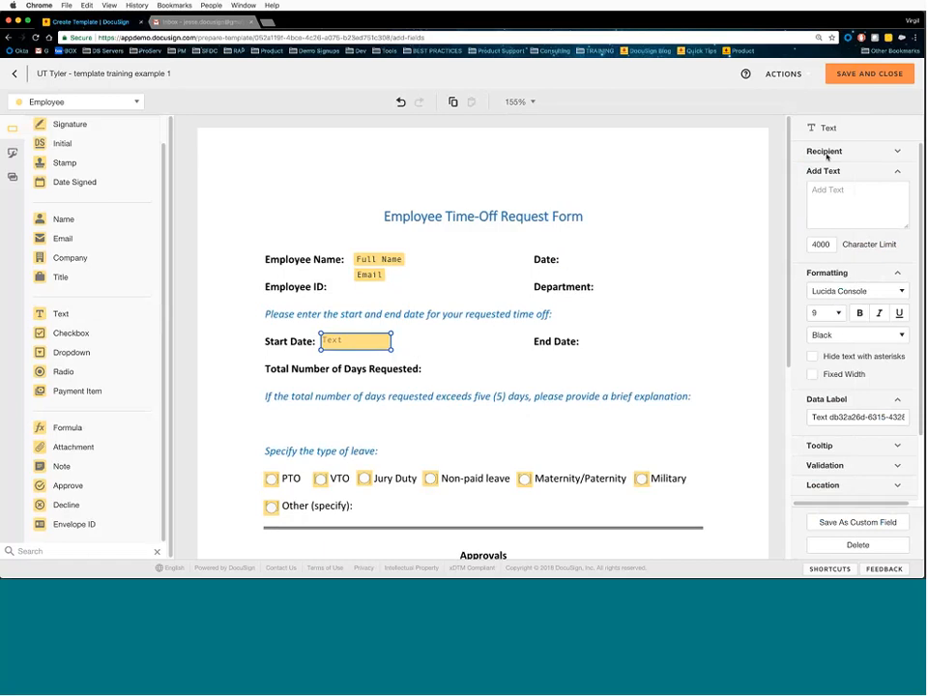
left_click(844, 275)
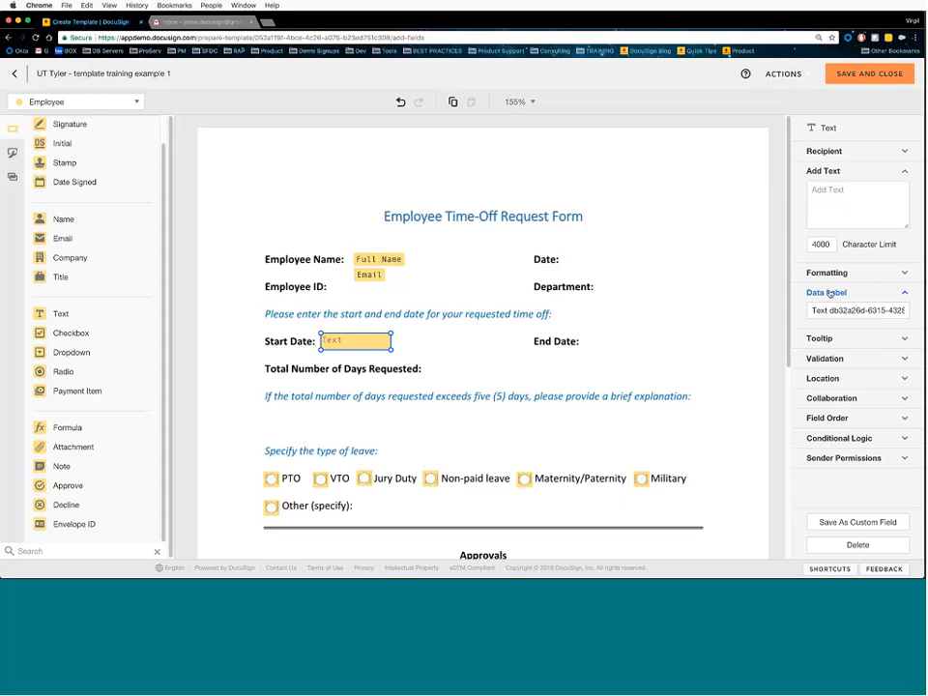
left_click(818, 294)
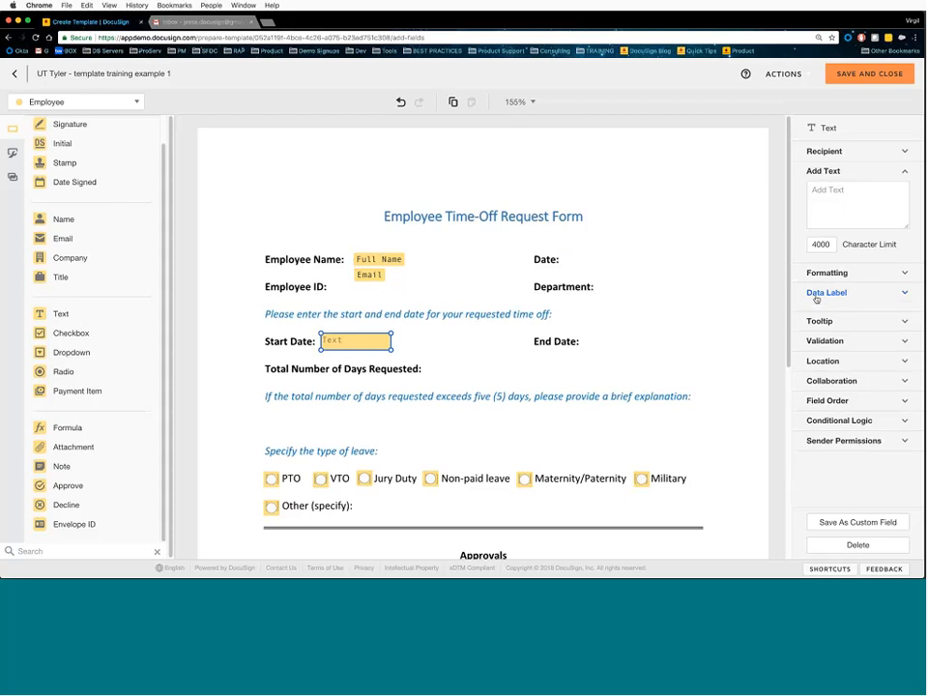
- Prefill the field with 'prepopulate data', widen it and move it above the form title
left_click(832, 208)
type("p")
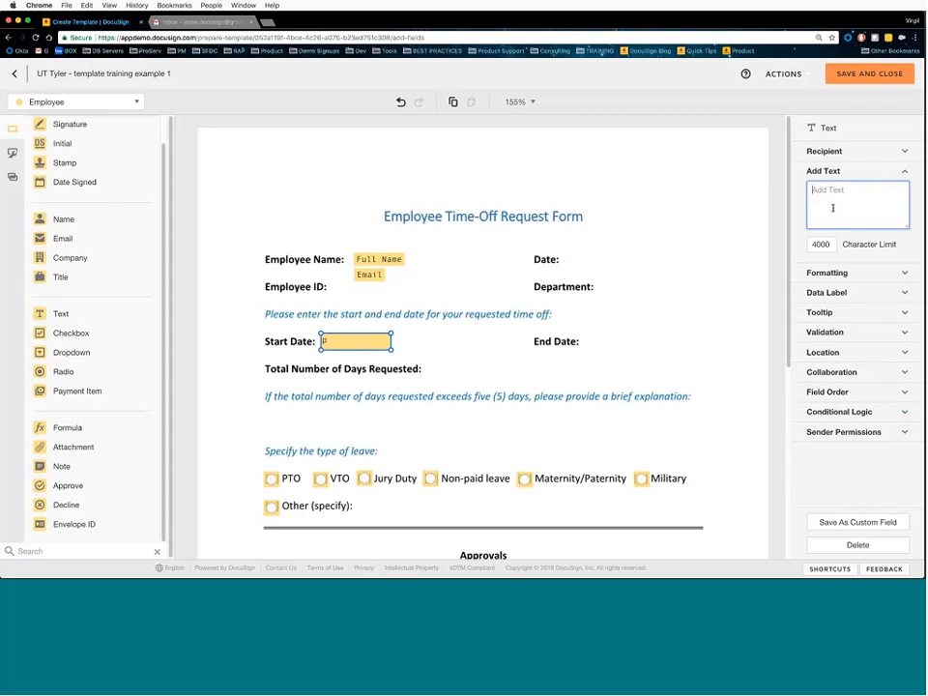
type("prepopulate data")
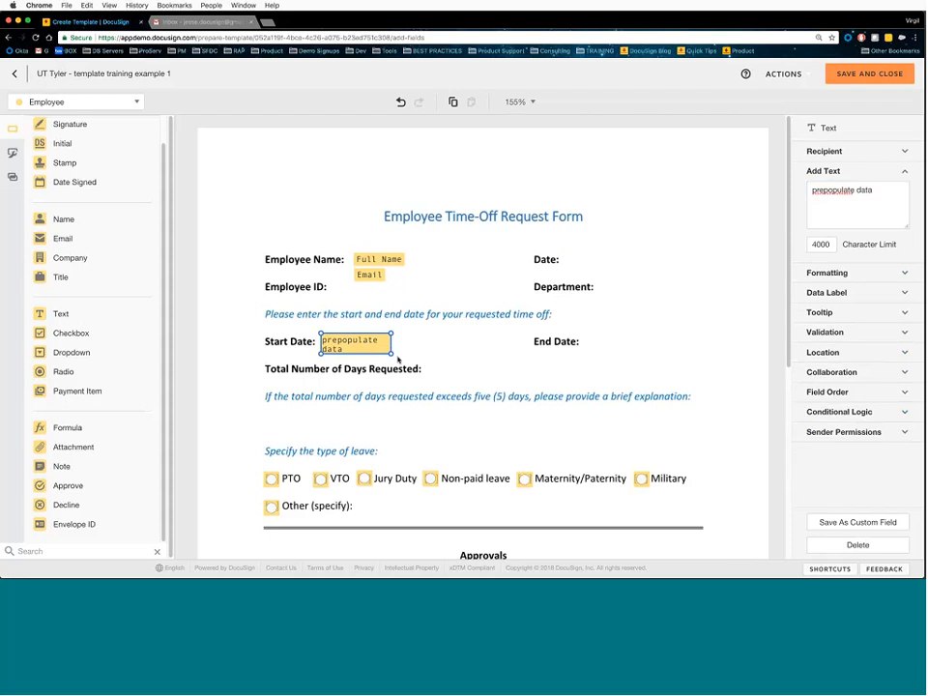
left_click_drag(395, 355, 472, 354)
left_click_drag(874, 190, 792, 187)
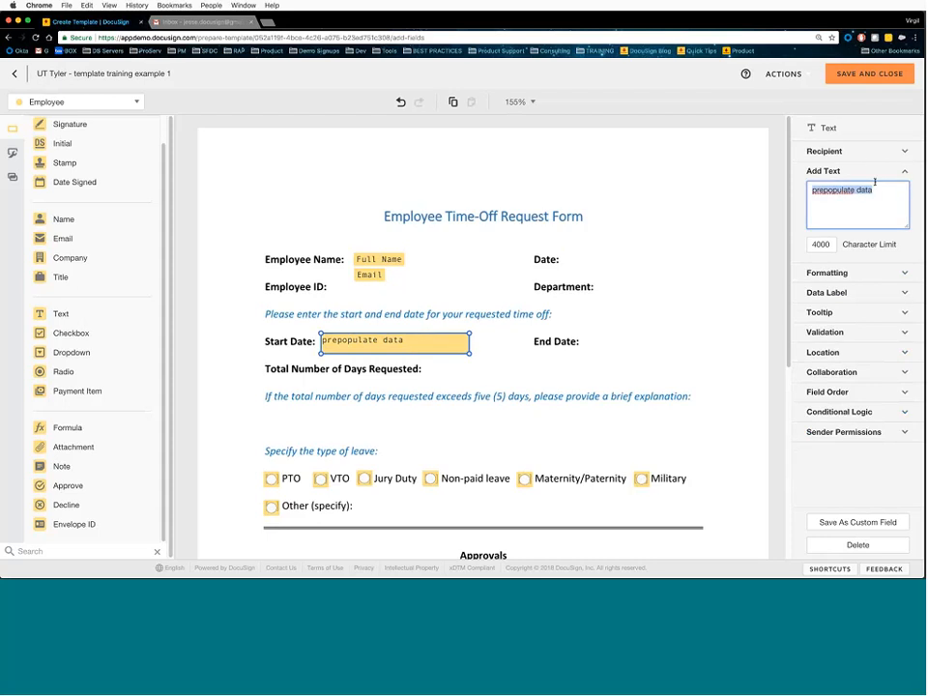
left_click_drag(412, 356, 300, 185)
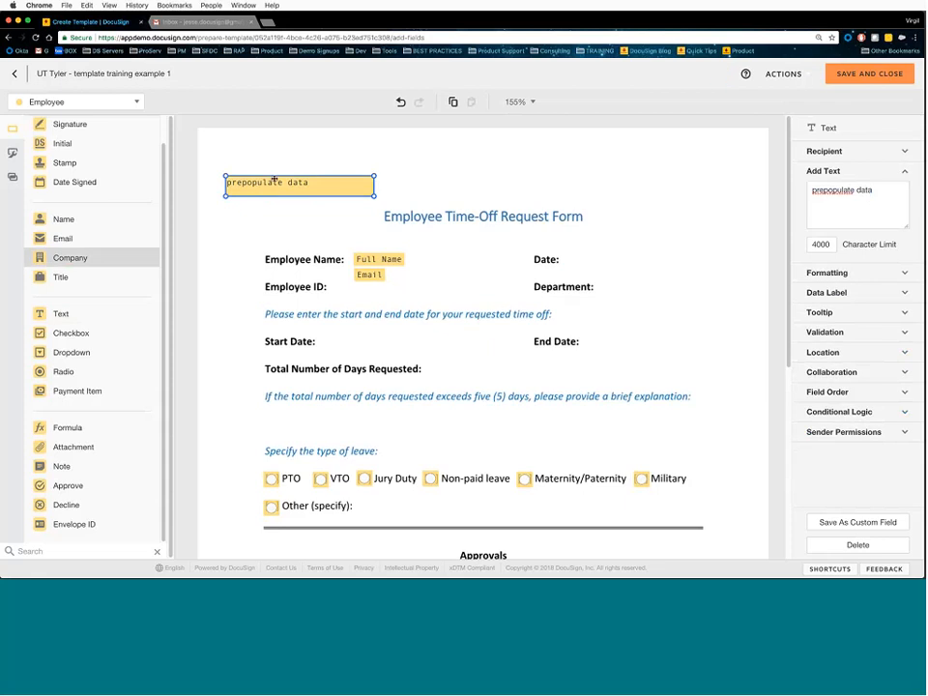
- Make the 'prepopulate data' field optional and read-only, fine-tuning its position beside the title
left_click_drag(265, 178, 277, 163)
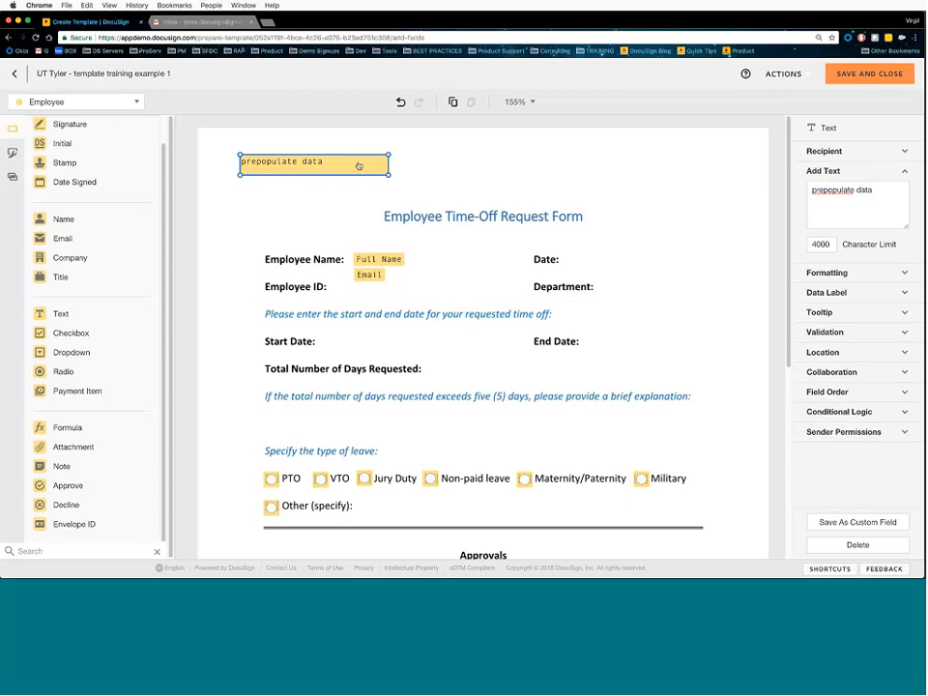
left_click(827, 151)
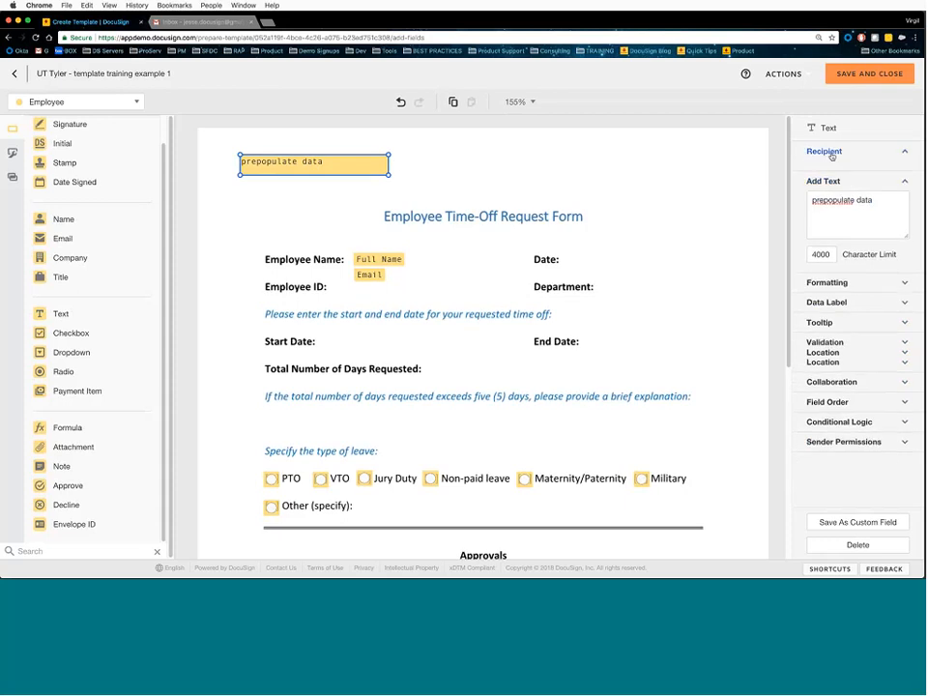
left_click(848, 191)
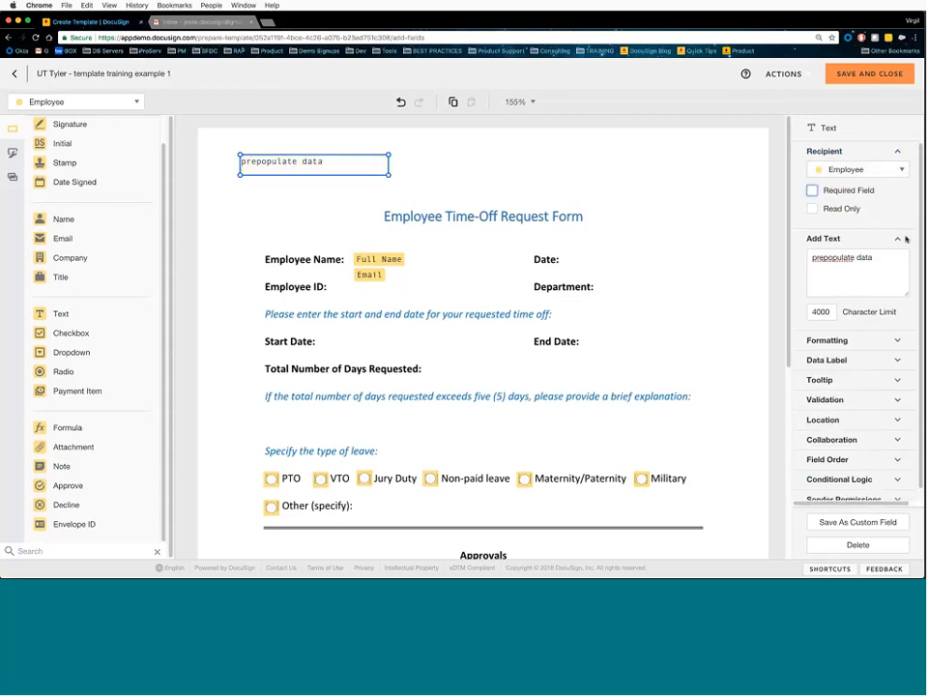
left_click(812, 209)
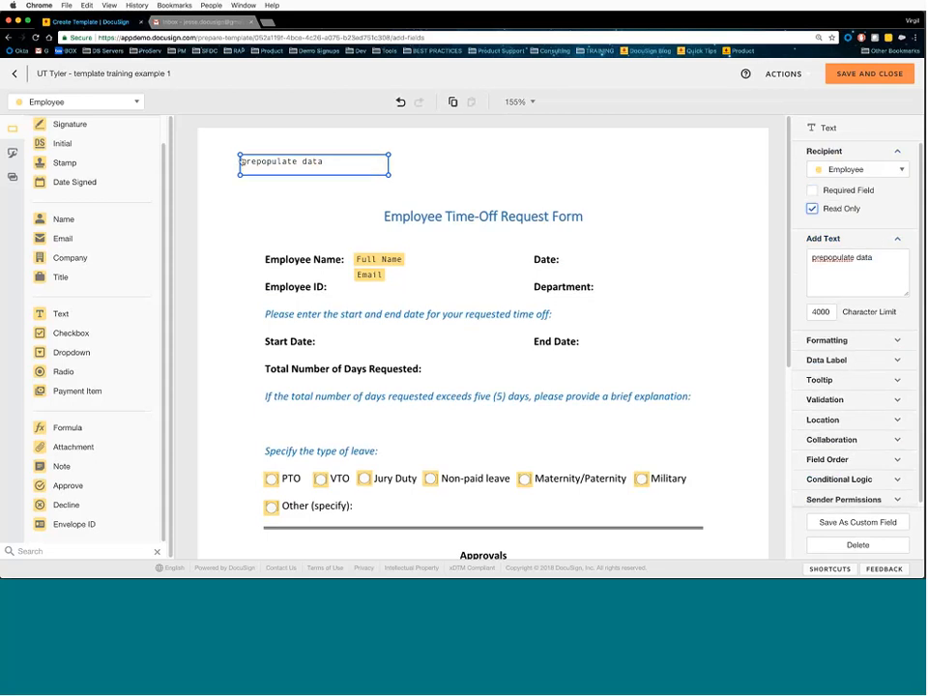
left_click(419, 172)
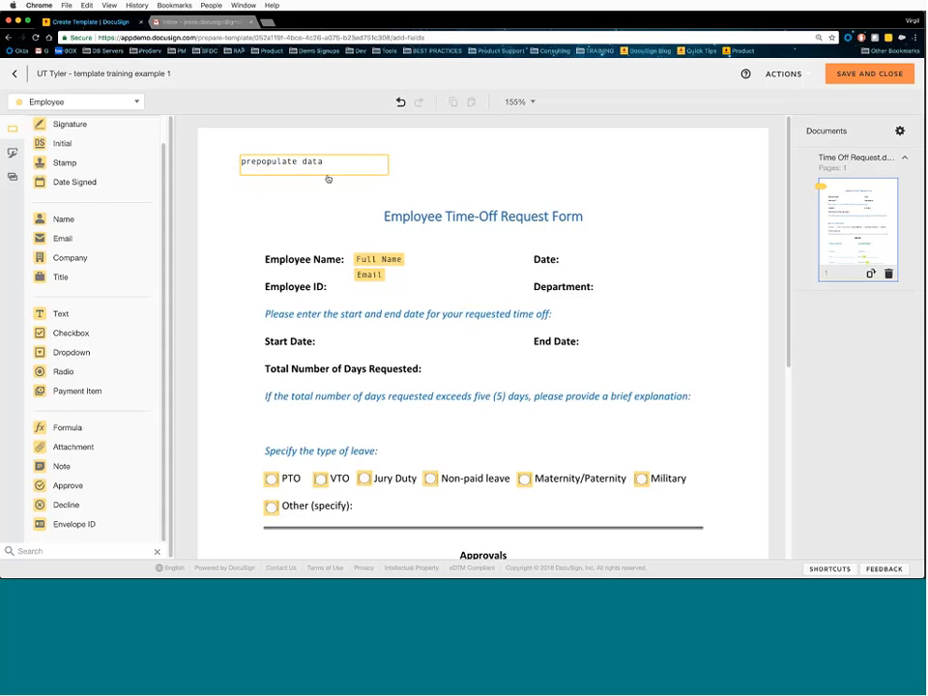
left_click(276, 166)
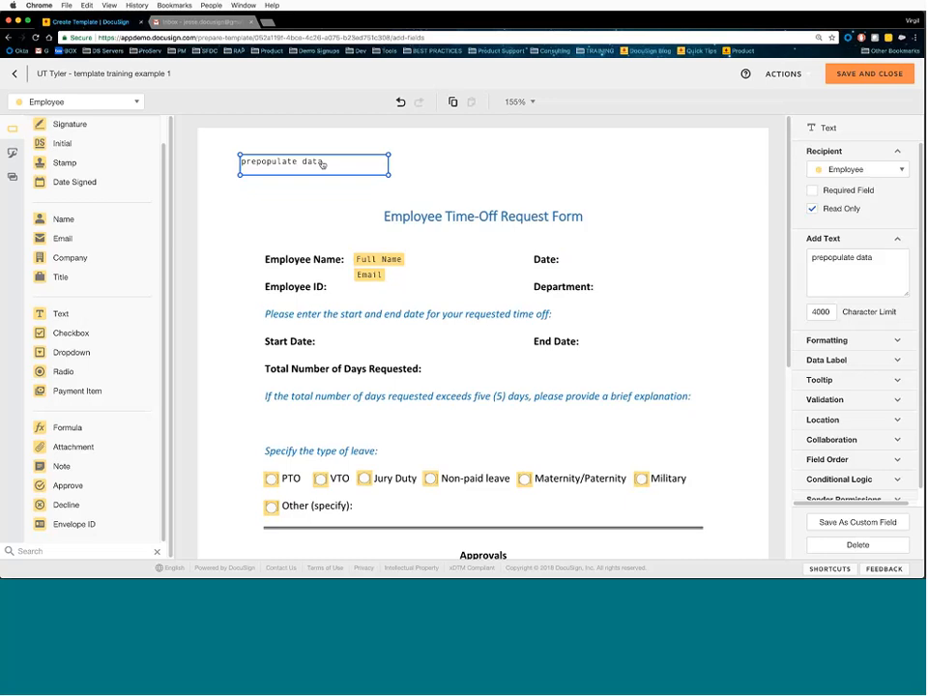
mouse_move(321, 170)
left_mouse_down()
mouse_move(323, 193)
mouse_move(333, 178)
mouse_move(325, 165)
mouse_move(321, 174)
left_mouse_up()
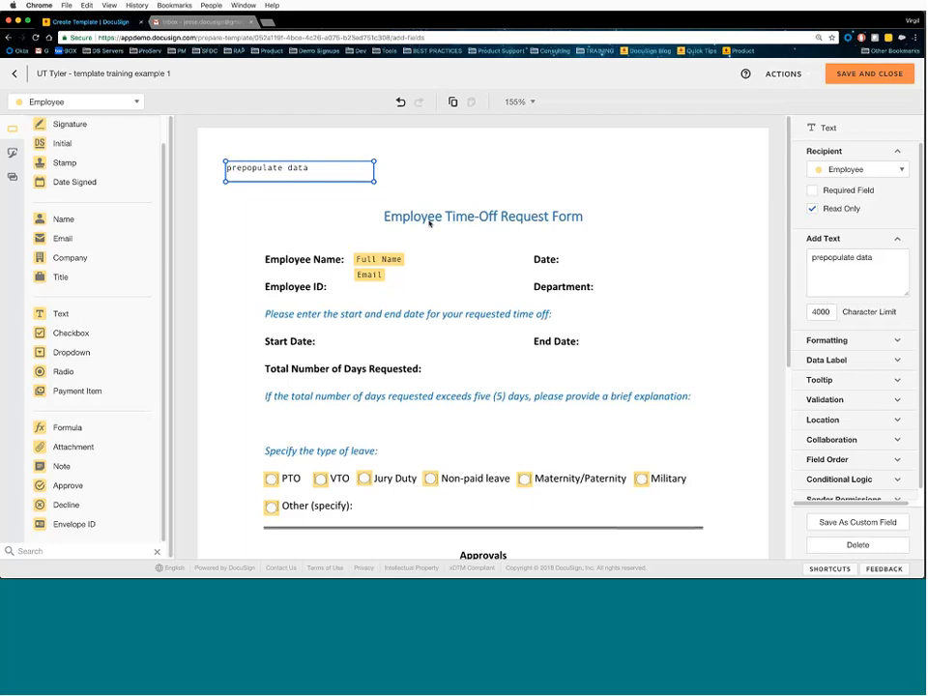
left_click(864, 153)
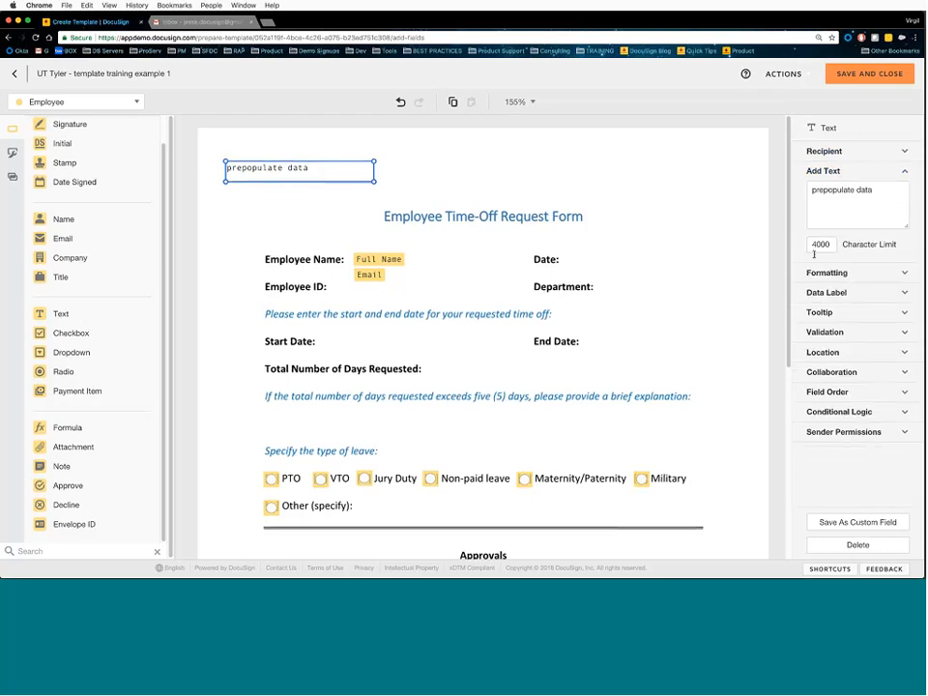
- Place the 'prepopulate data' text field beside Start Date, ending just before the End Date label
left_click(854, 277)
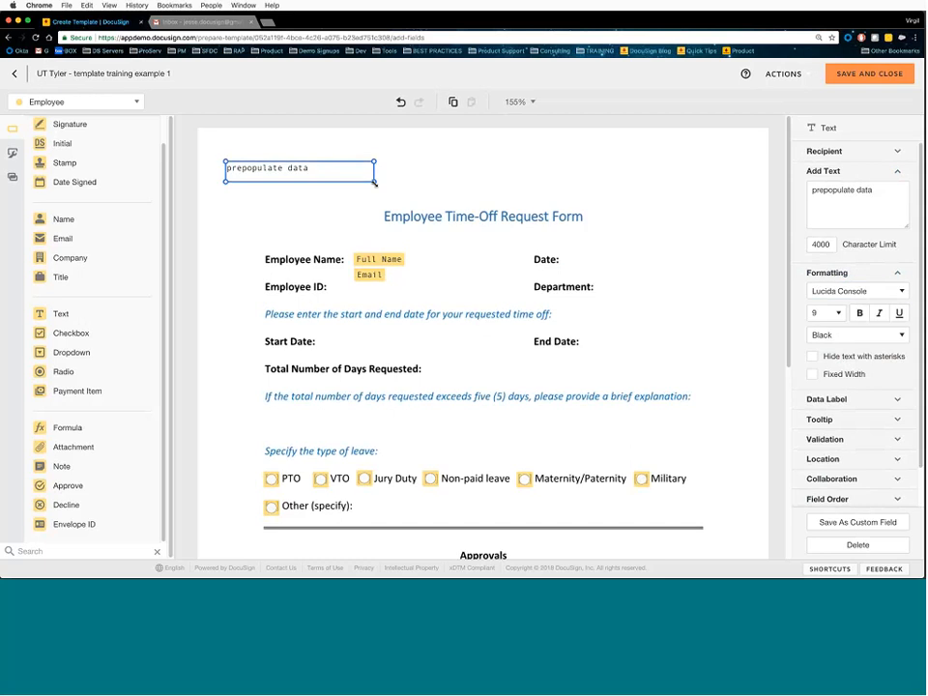
left_click_drag(374, 182, 587, 354)
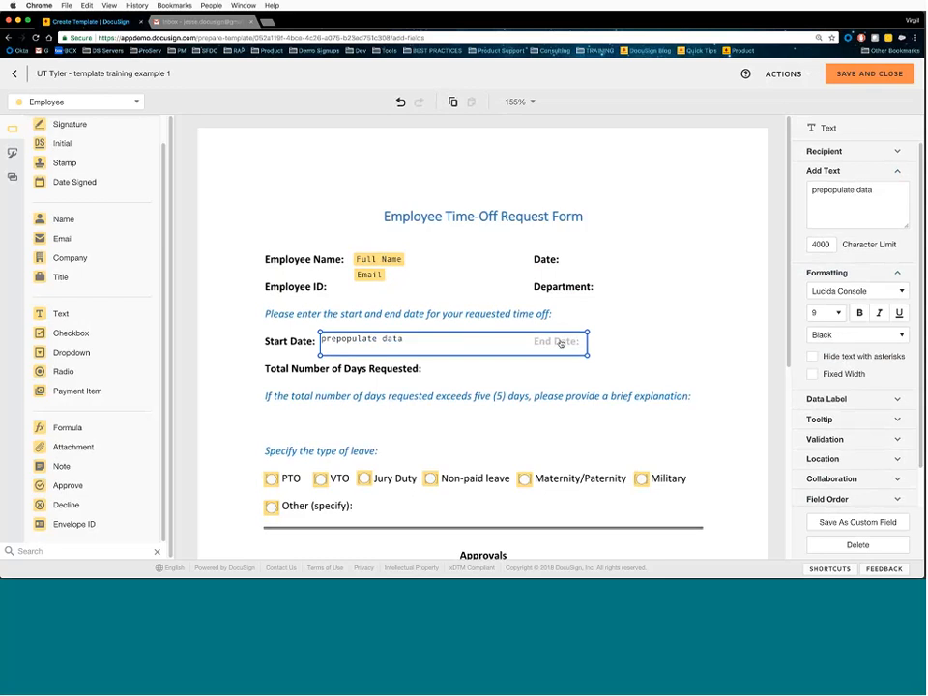
left_click_drag(588, 357, 531, 353)
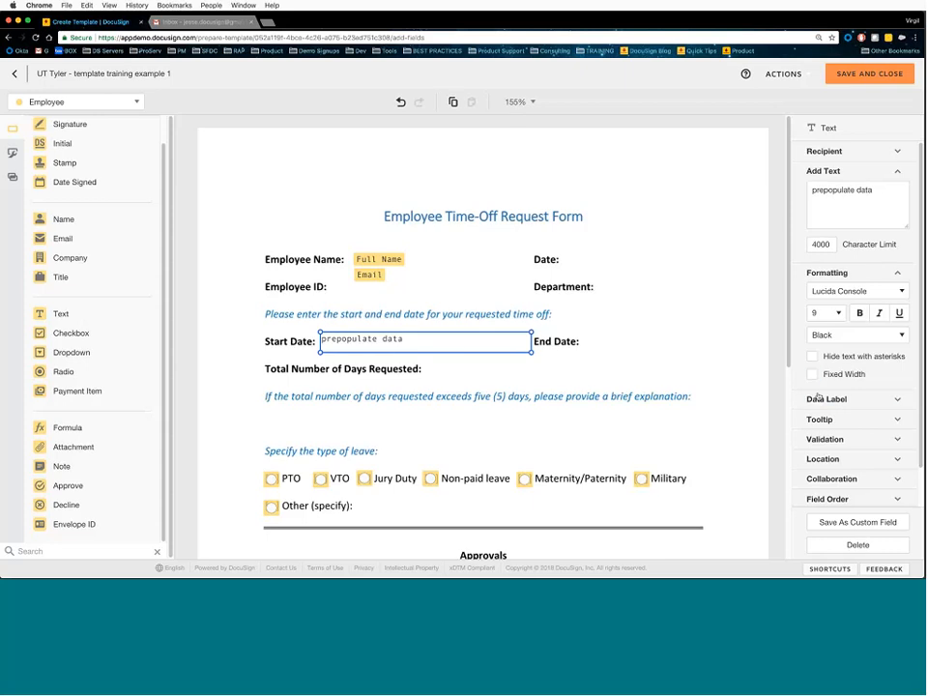
- Make the 'prepopulate data' field Fixed Width and change its character limit from 4000 to 20
left_click(813, 375)
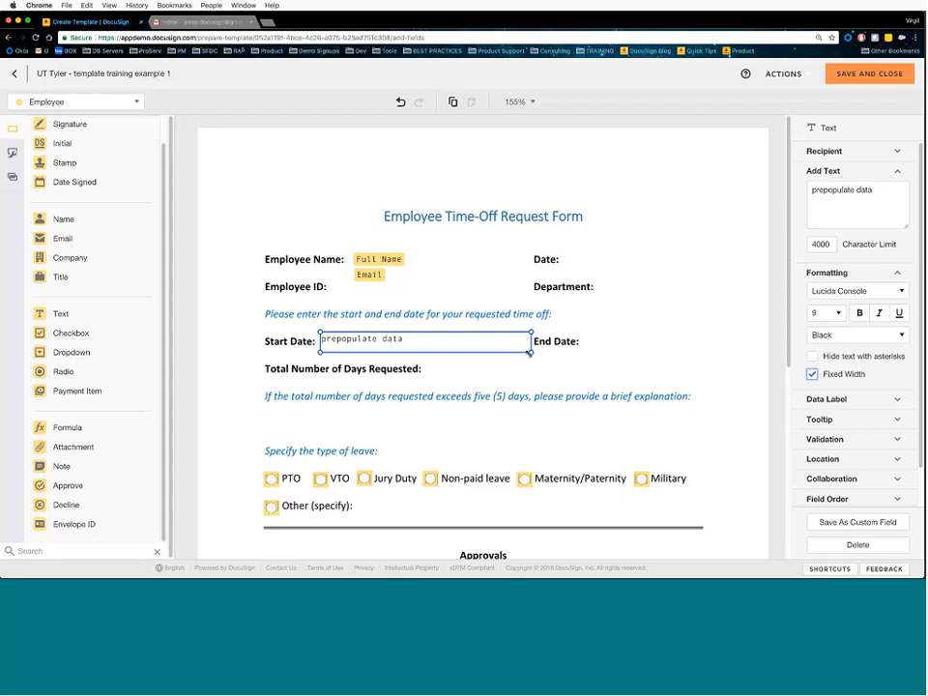
left_click(821, 248)
left_click_drag(795, 243, 870, 244)
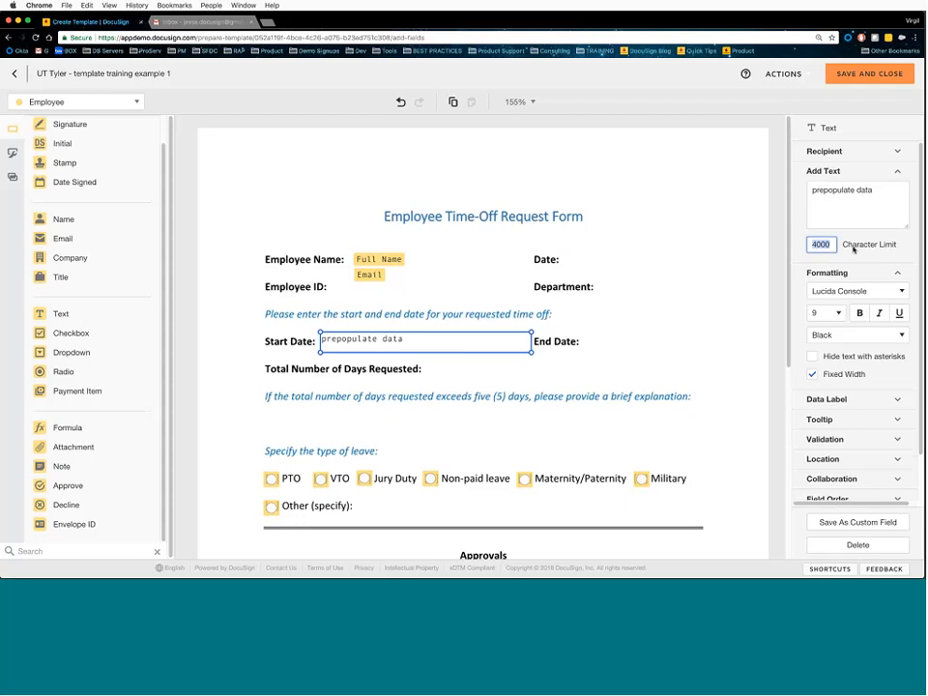
type("20")
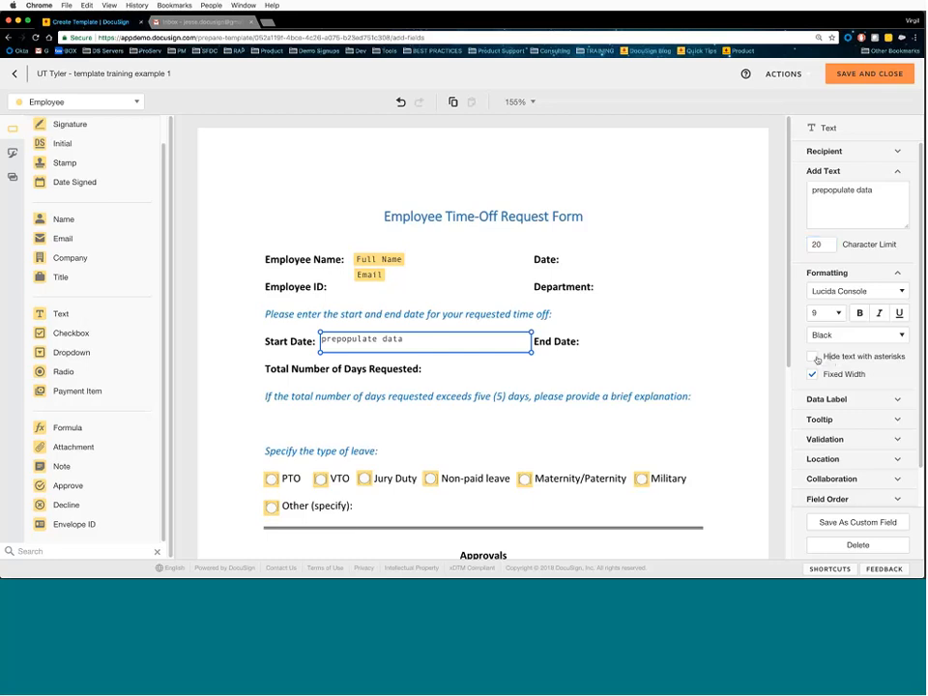
- Preview the Start Date field's text masked with asterisks, then turn masking off again
left_click(812, 357)
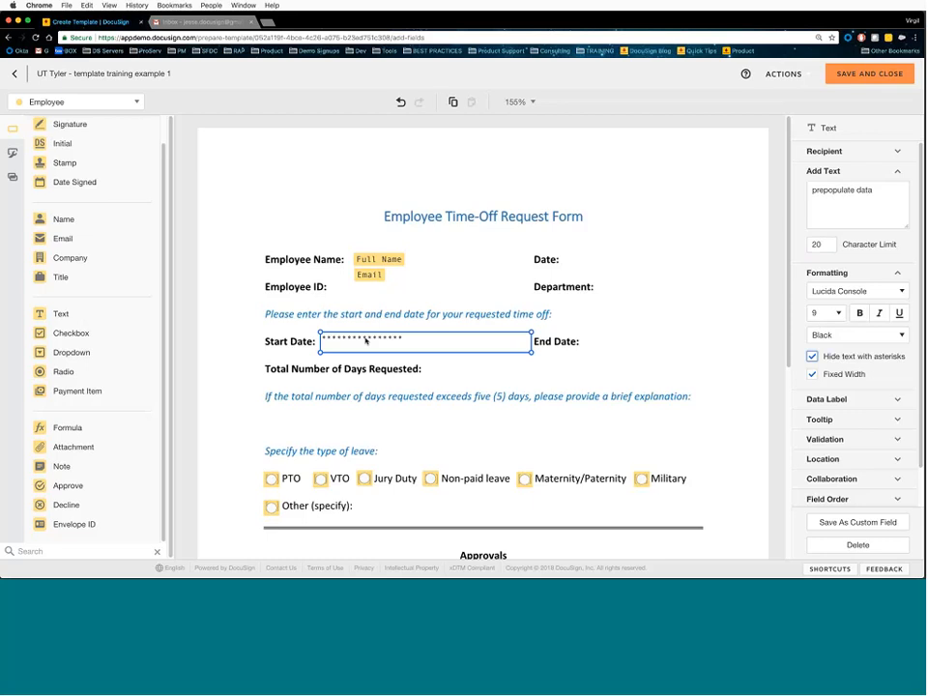
left_click(418, 365)
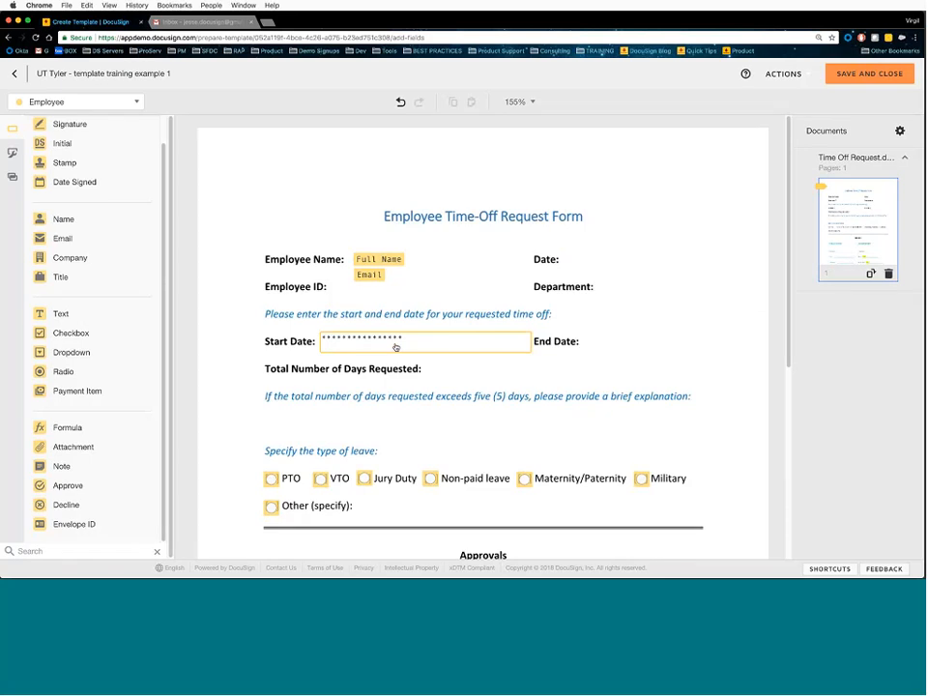
left_click(396, 347)
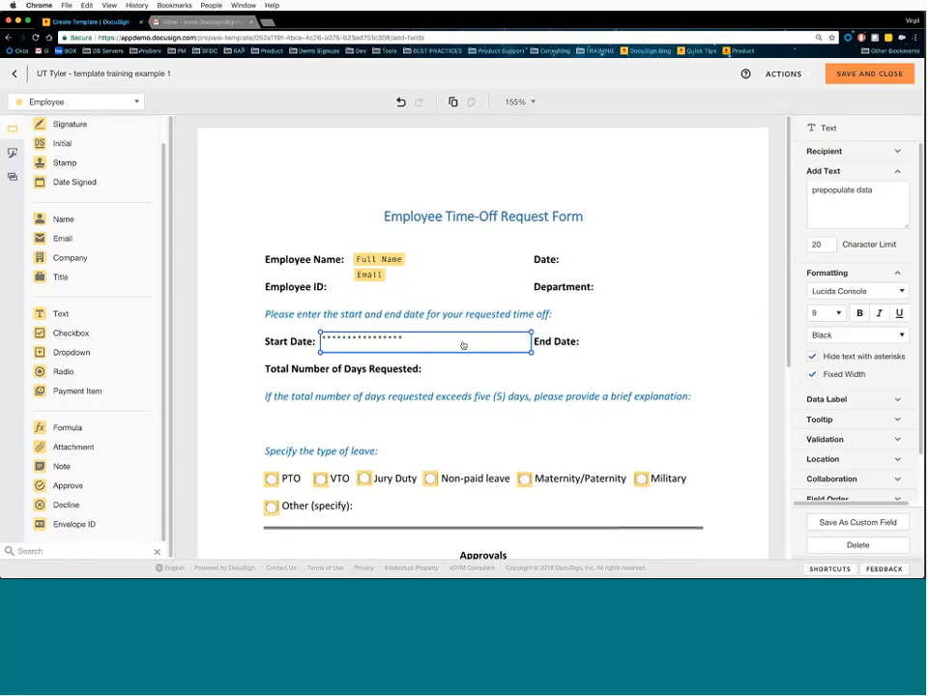
left_click(813, 357)
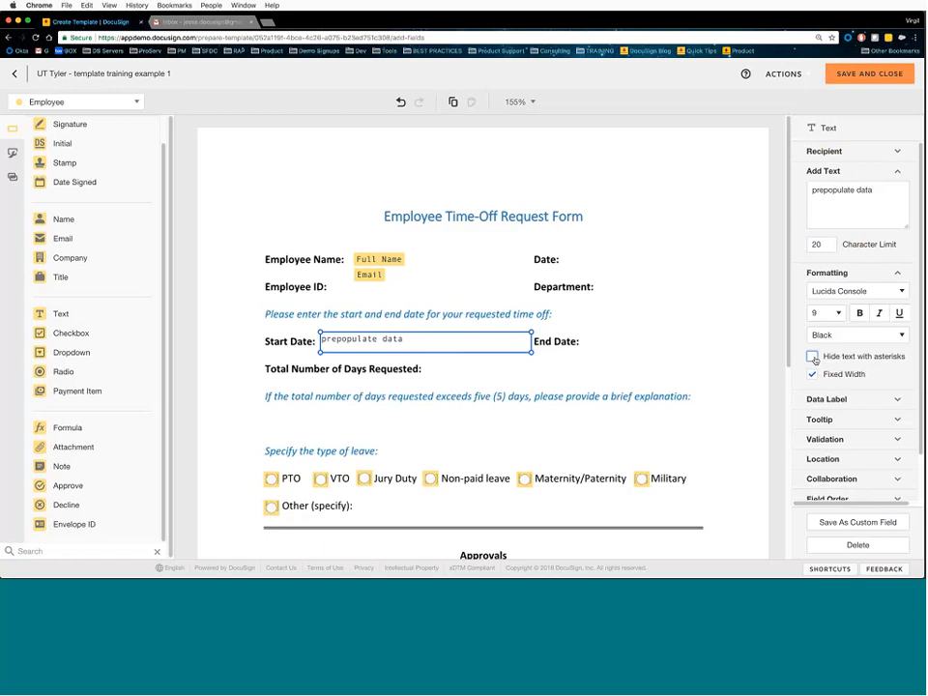
- Make the Start Date field required for the Employee and relabel its data label 'Start Date'
left_click(842, 272)
left_click(832, 172)
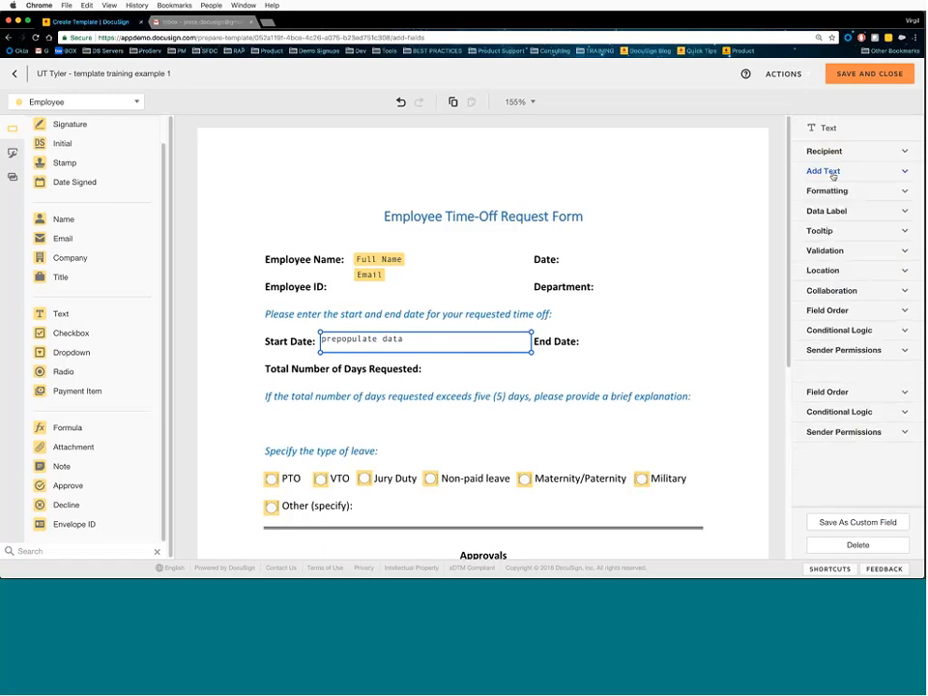
left_click(831, 216)
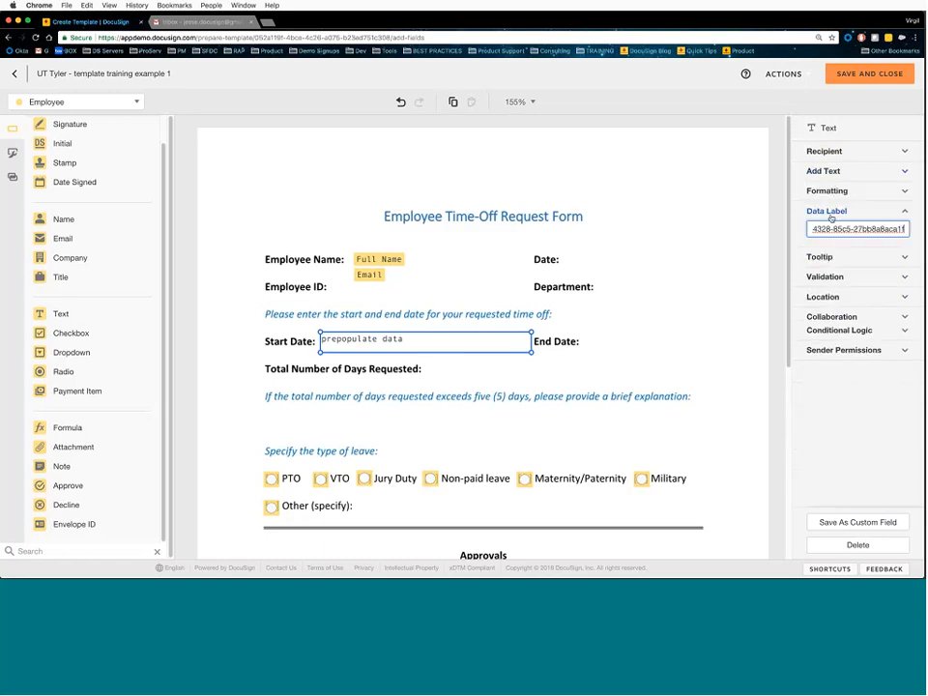
left_click(825, 152)
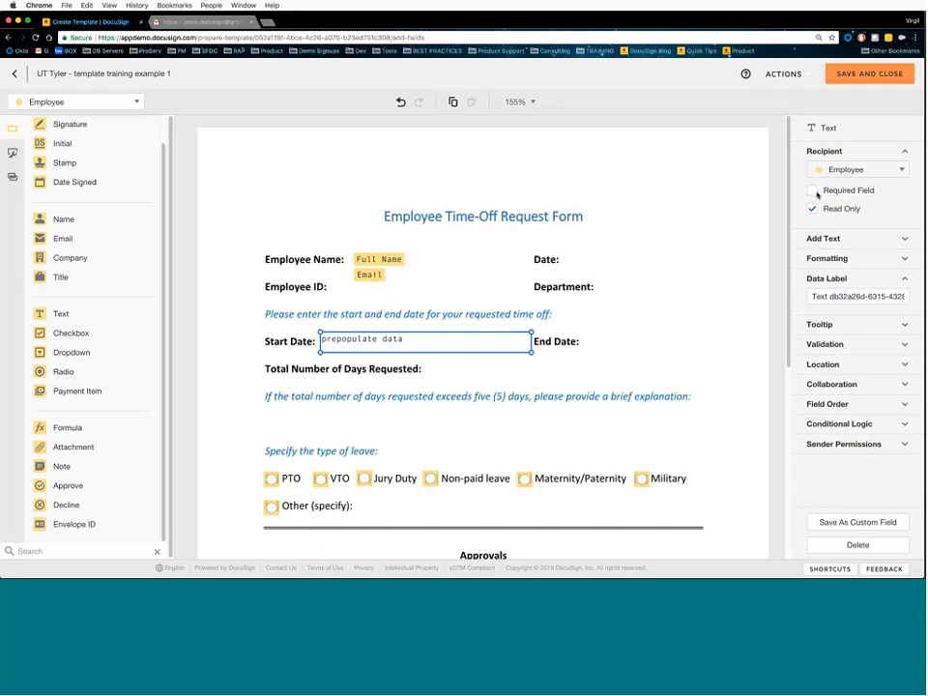
left_click(813, 191)
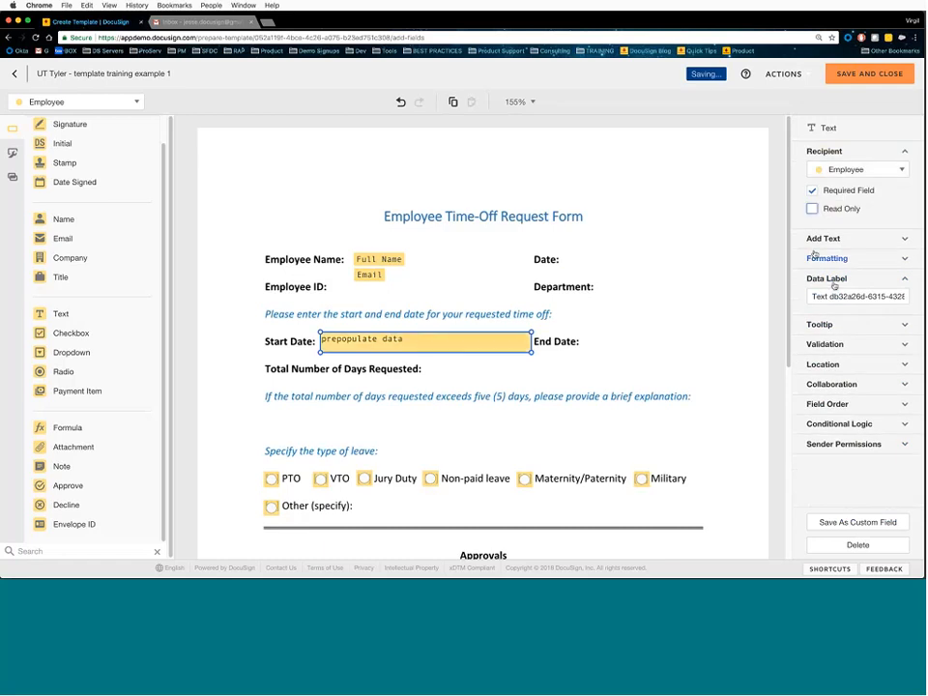
triple_click(831, 297)
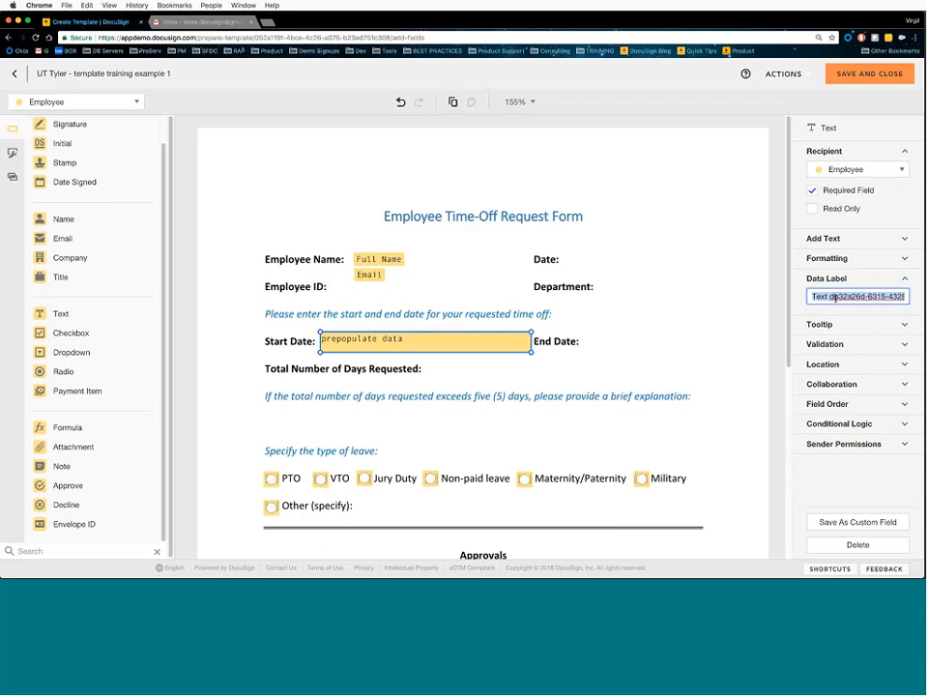
type("St")
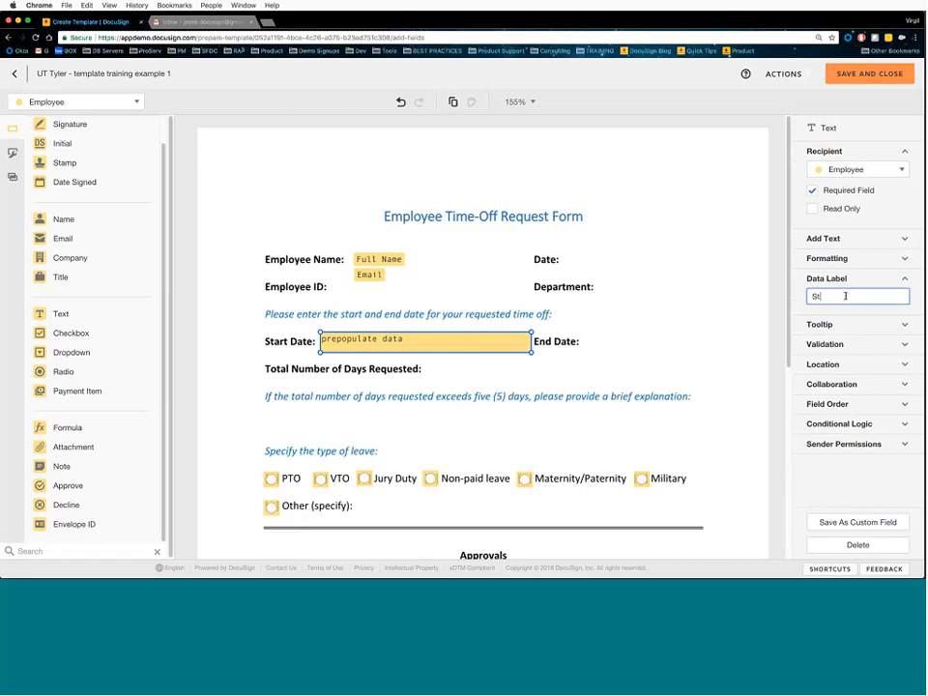
type("art Date")
left_click(827, 278)
left_click(832, 153)
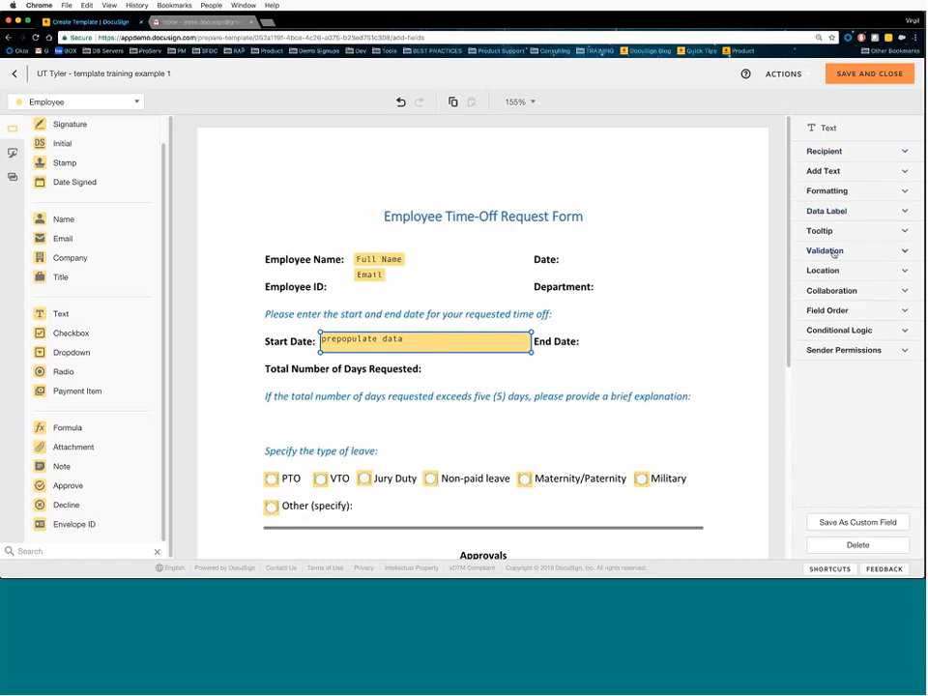
left_click(834, 251)
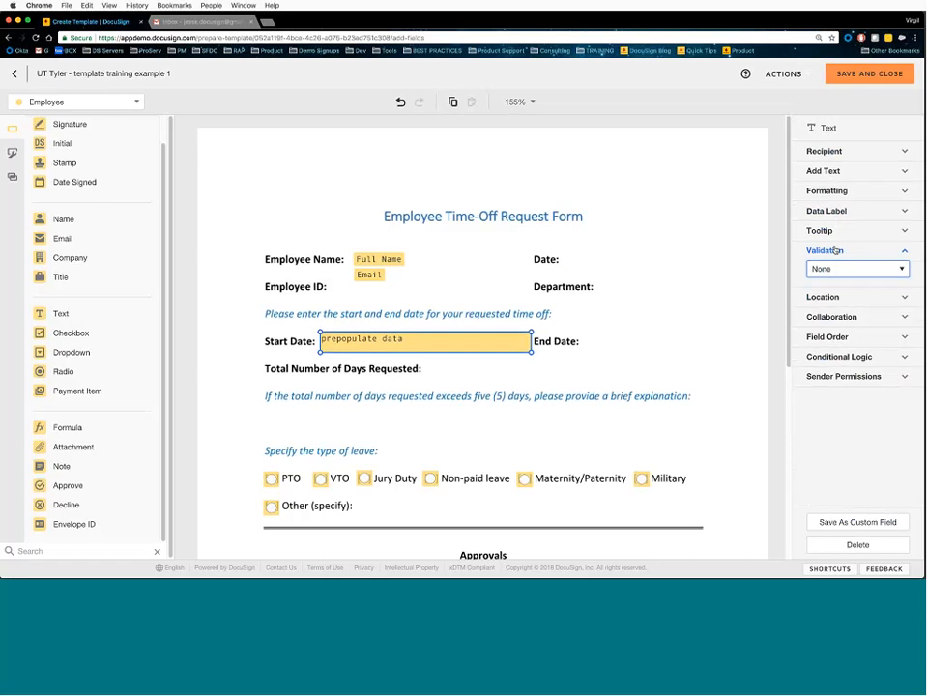
left_click(840, 196)
- Clear the prepopulated text from the Start Date field
left_click(838, 174)
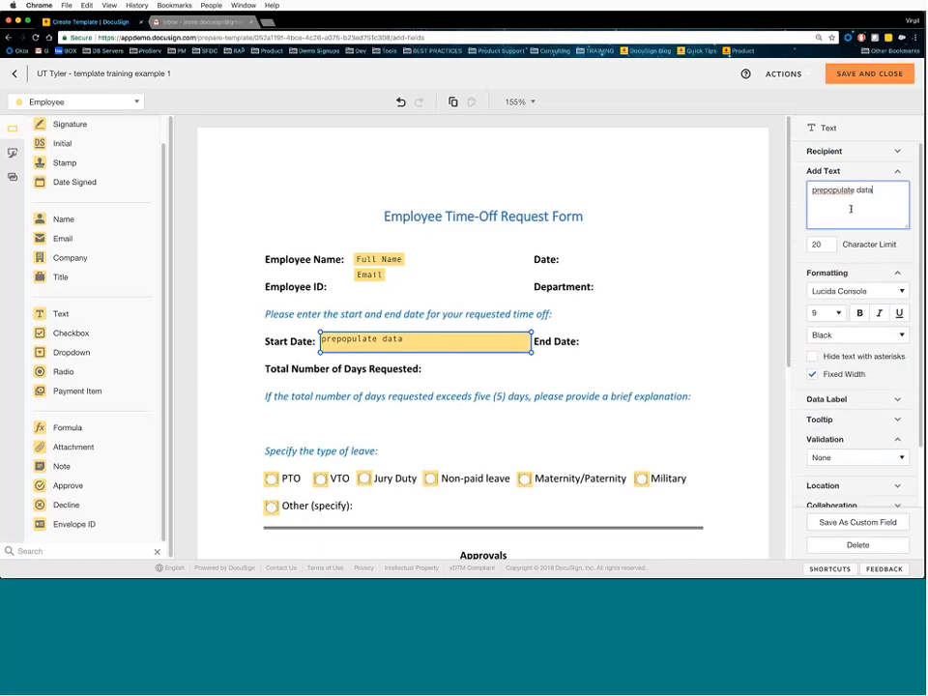
key("ctrl+a")
key("BackSpace")
left_click(817, 171)
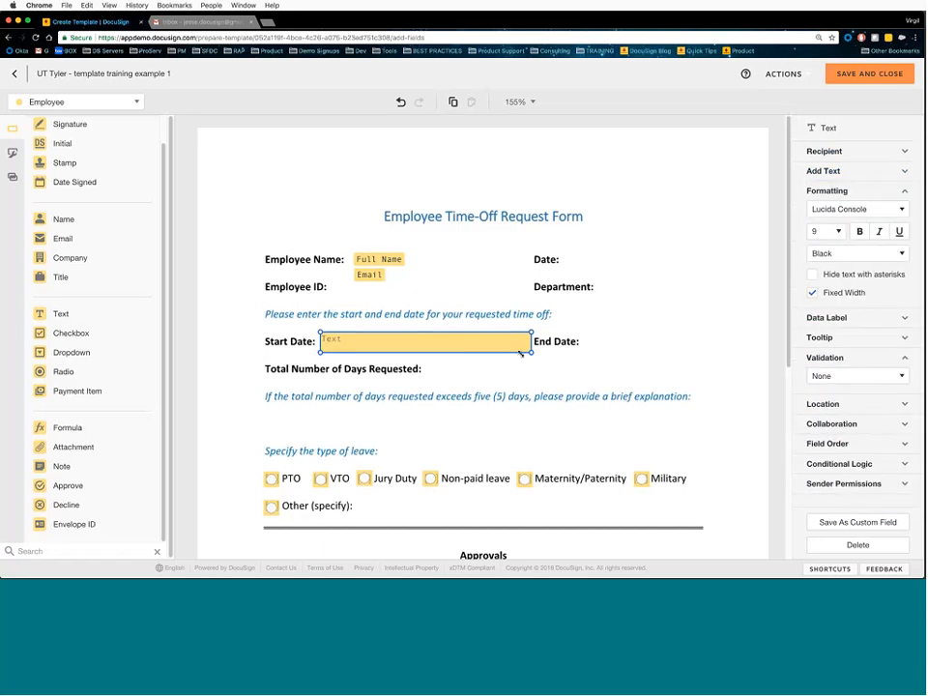
- Shorten the Start Date field to about half its width
left_click_drag(531, 352, 433, 346)
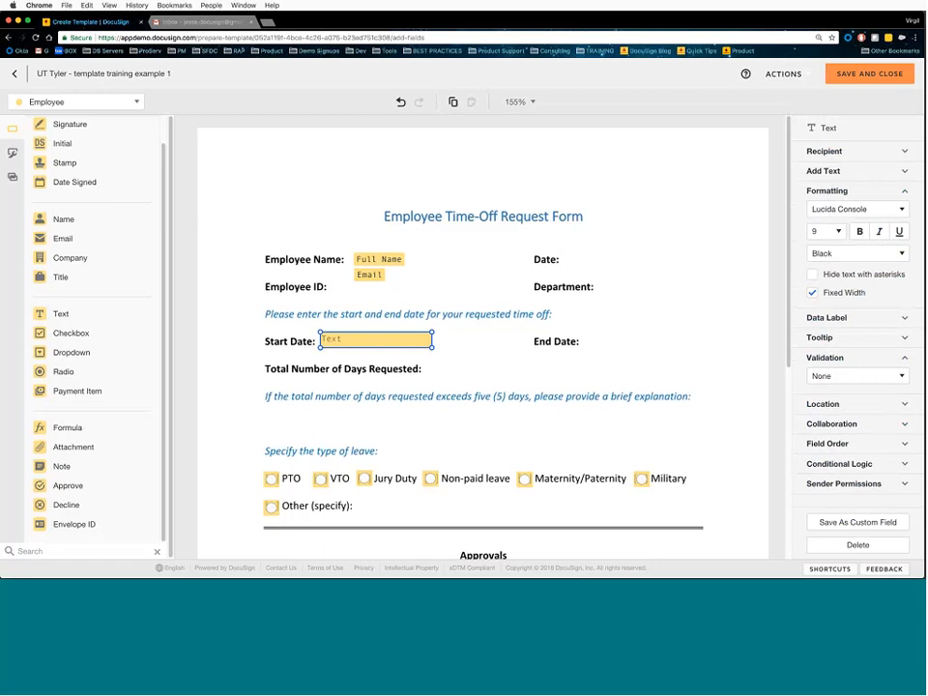
left_click(837, 319)
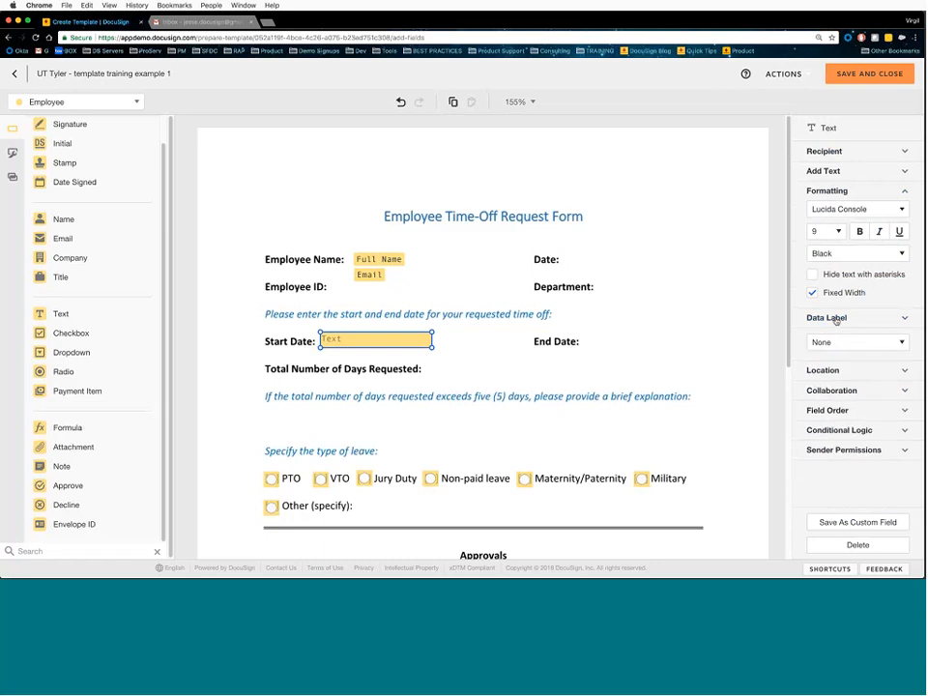
left_click(869, 273)
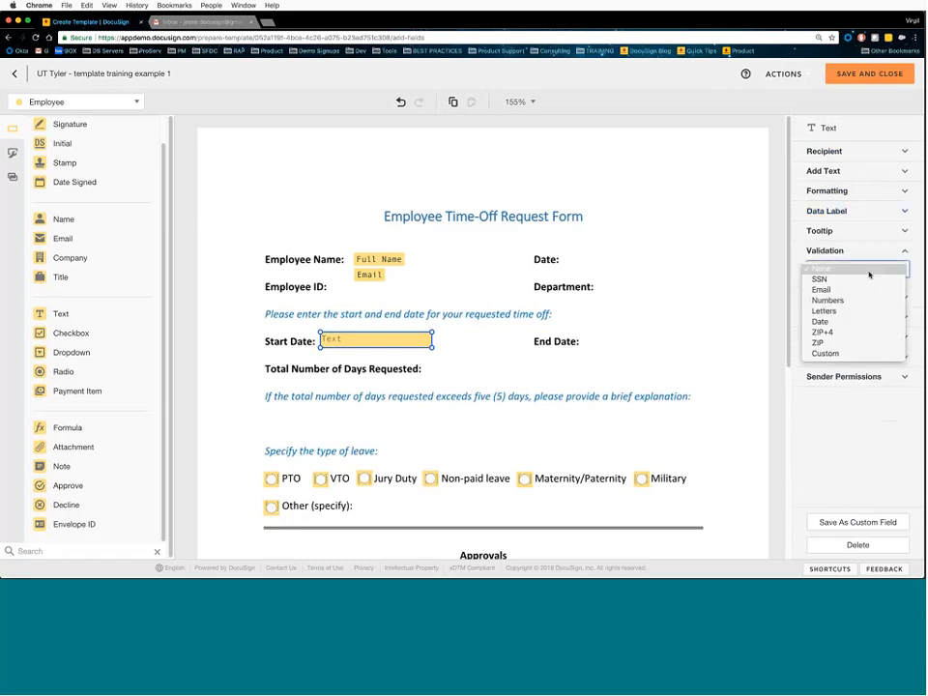
- Apply Date validation to the Start Date field with the MM/dd/yyyy mask
left_click(838, 325)
left_click(867, 304)
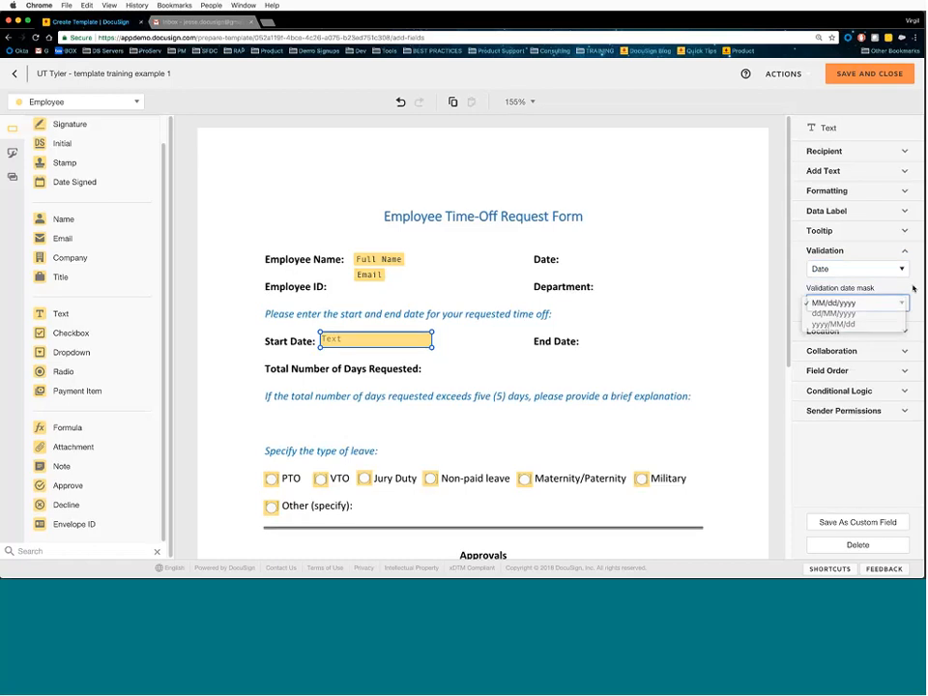
left_click(884, 303)
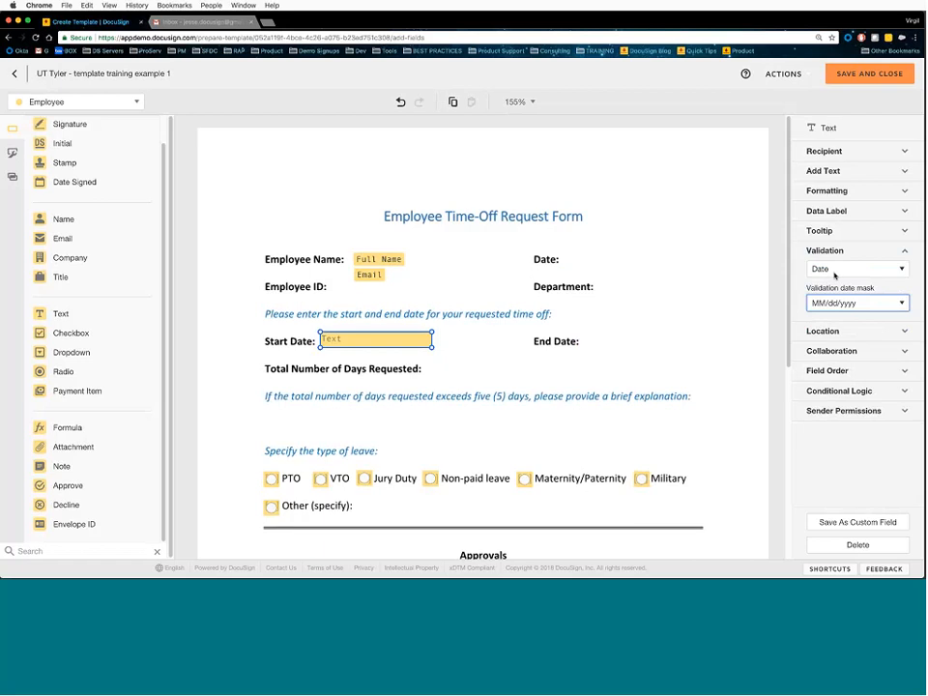
left_click(836, 276)
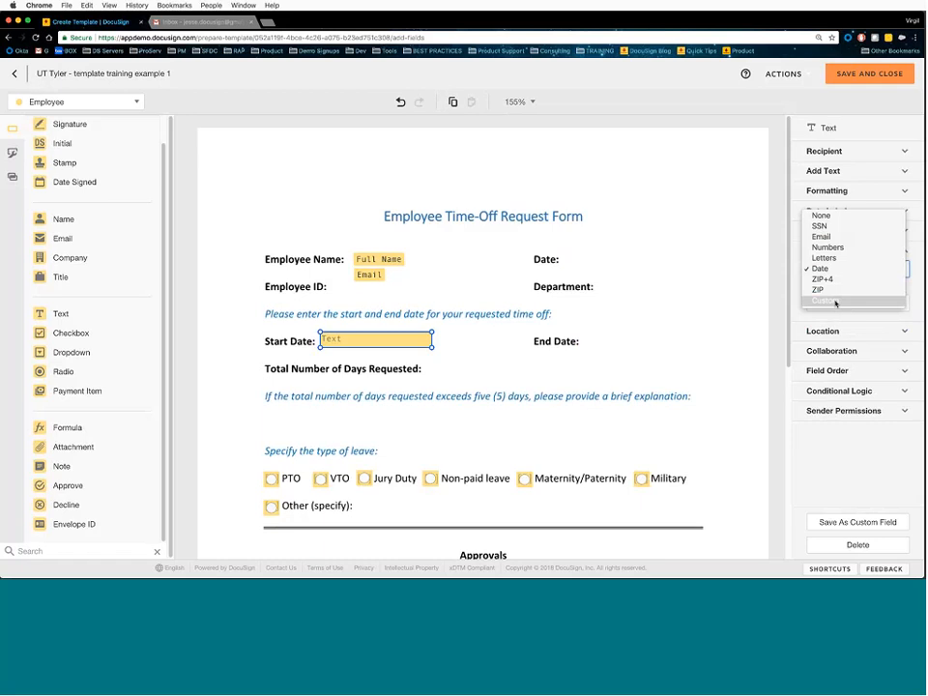
- Switch Start Date validation to Custom and review its date regex ending in ([0-9]{4})$
left_click(836, 302)
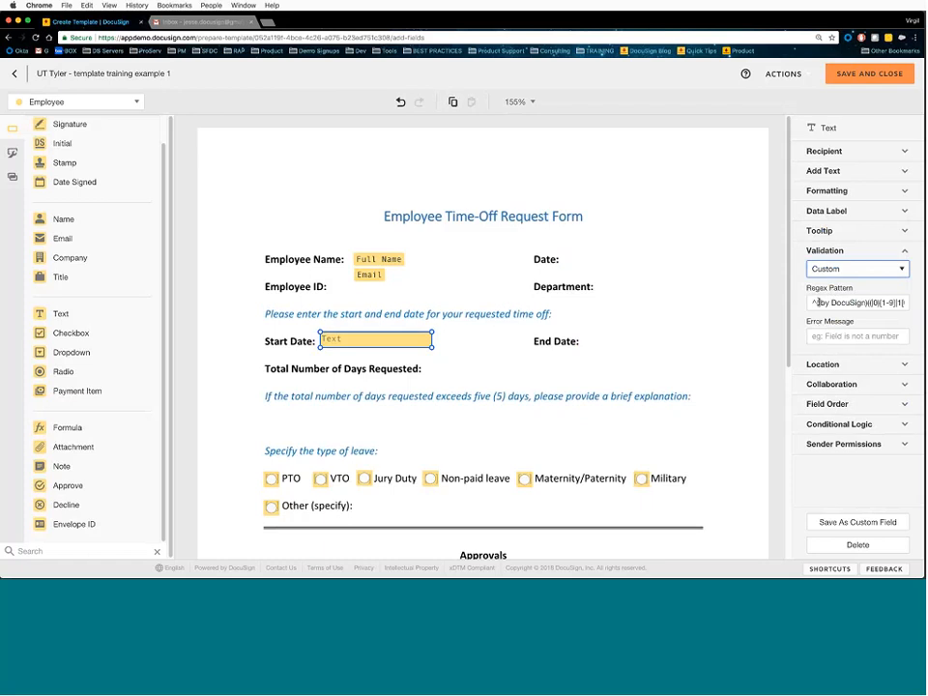
left_click_drag(818, 303, 857, 303)
left_click(893, 303)
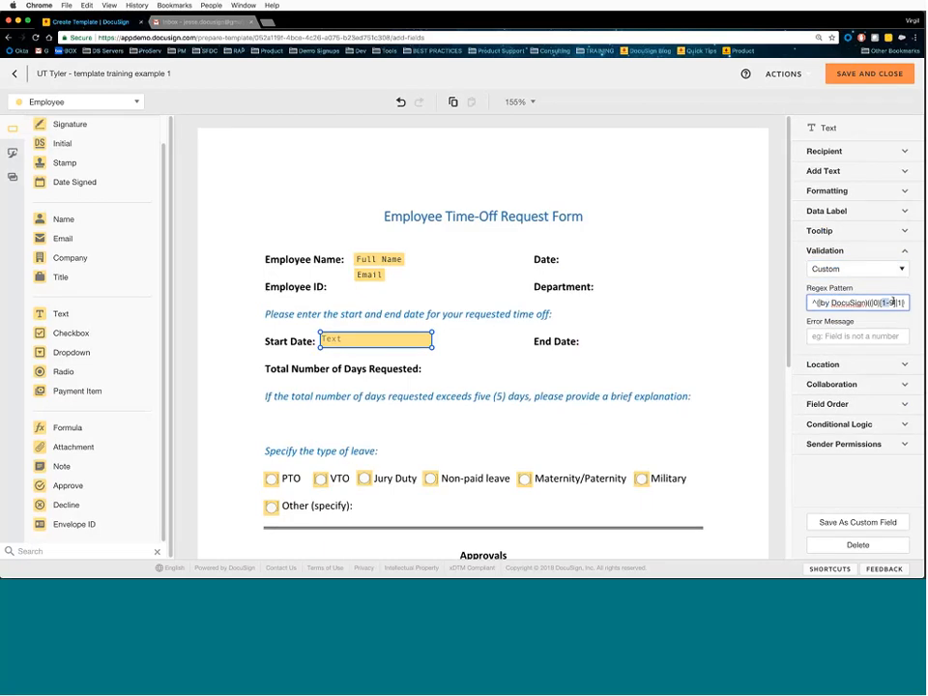
scroll(895, 303, "right", 3)
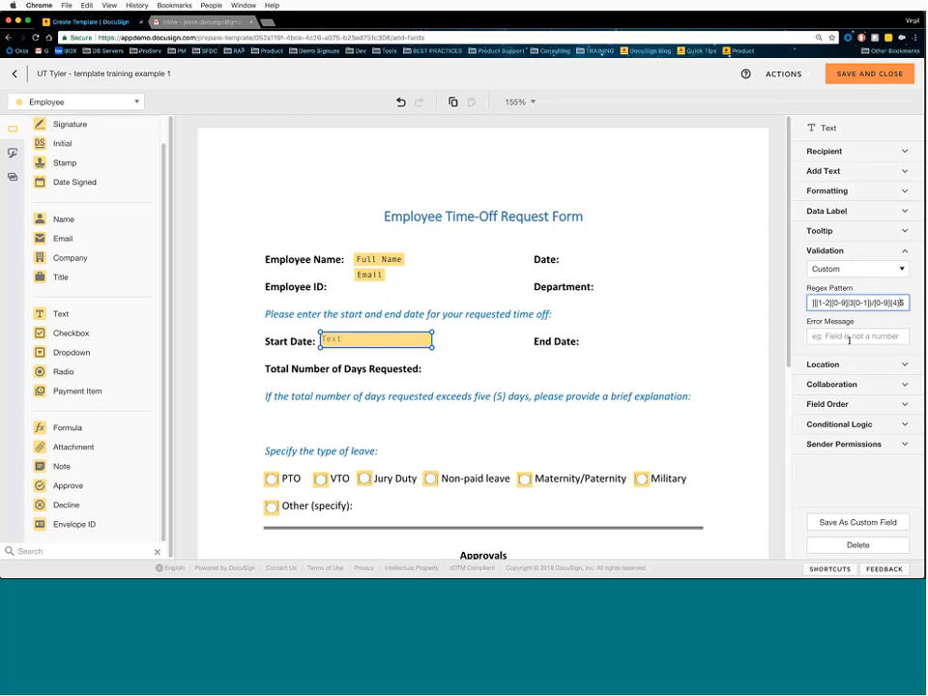
left_click(838, 252)
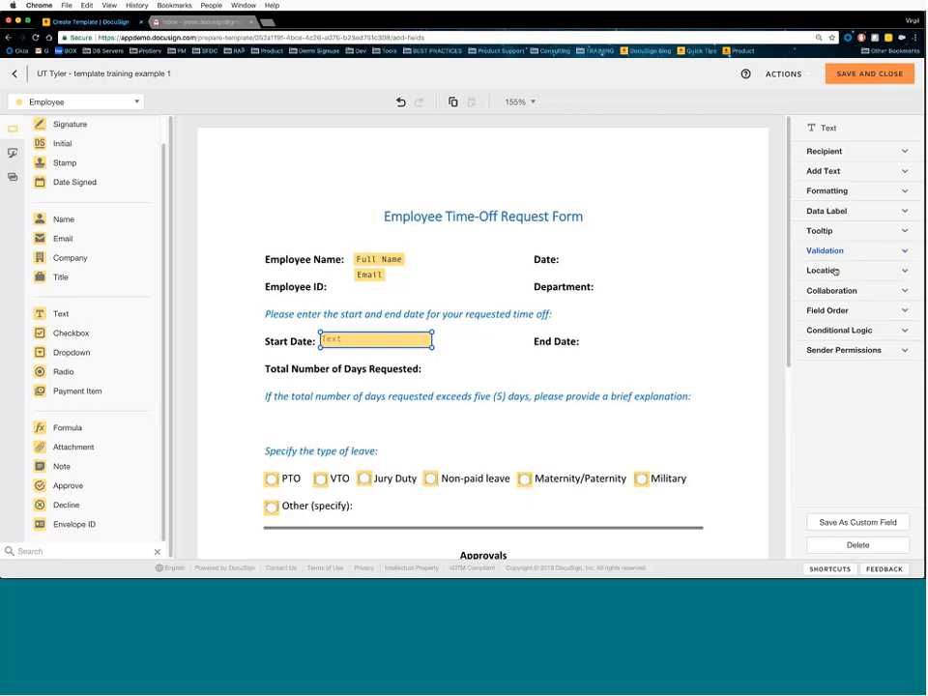
- Enable Recipients Can Collaborate and Changes Require Initials on the Start Date field
left_click(830, 290)
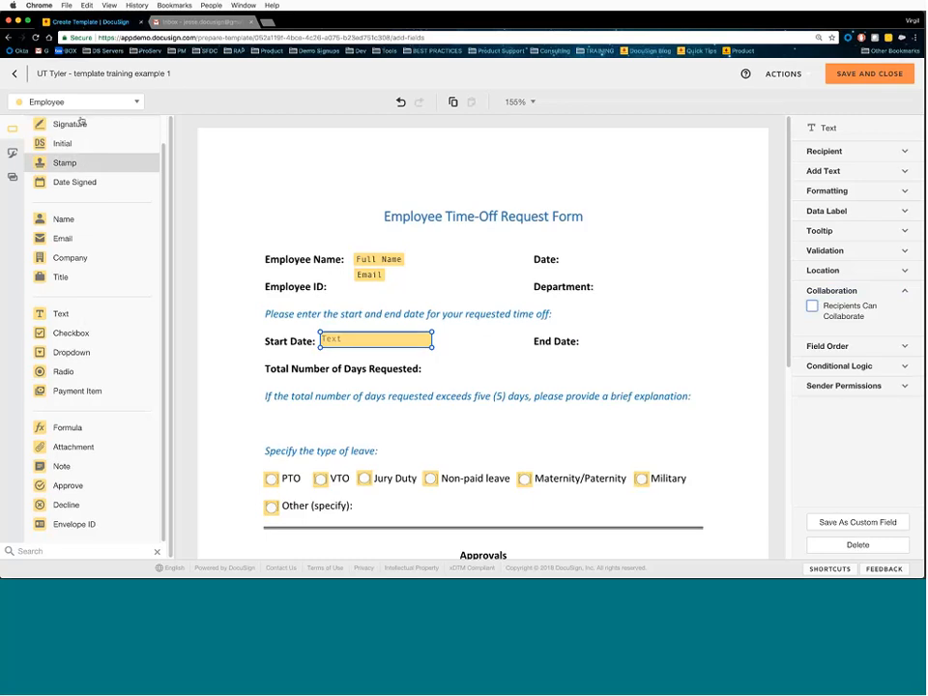
left_click(815, 307)
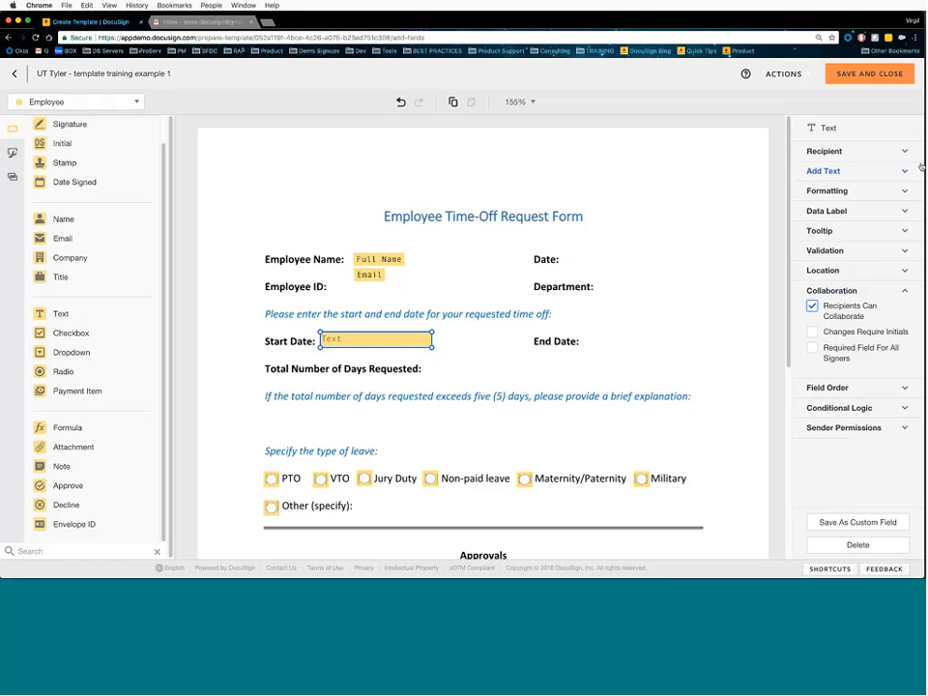
left_click(137, 102)
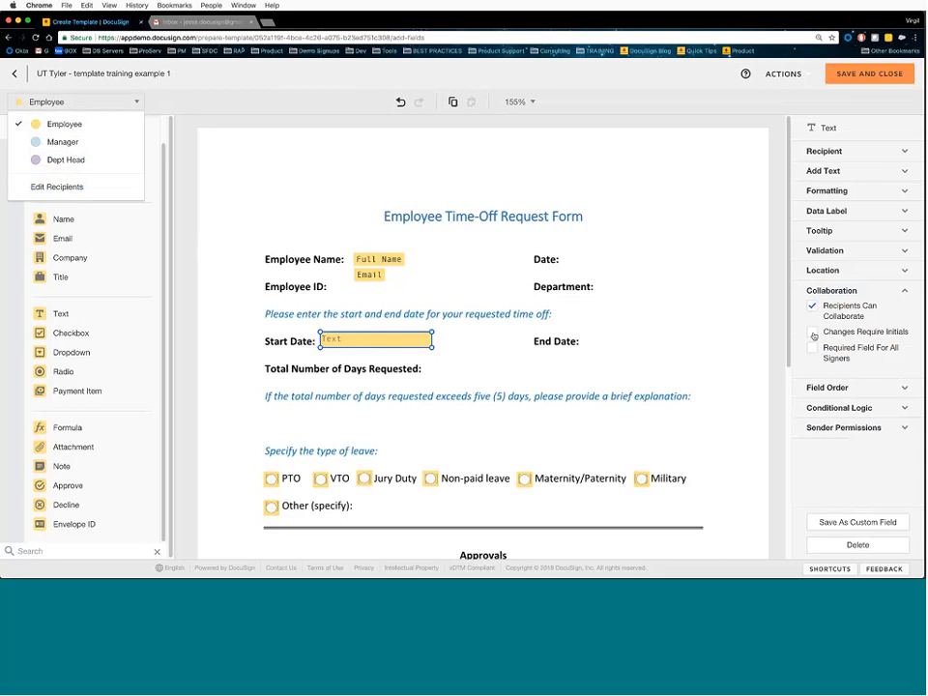
left_click(813, 334)
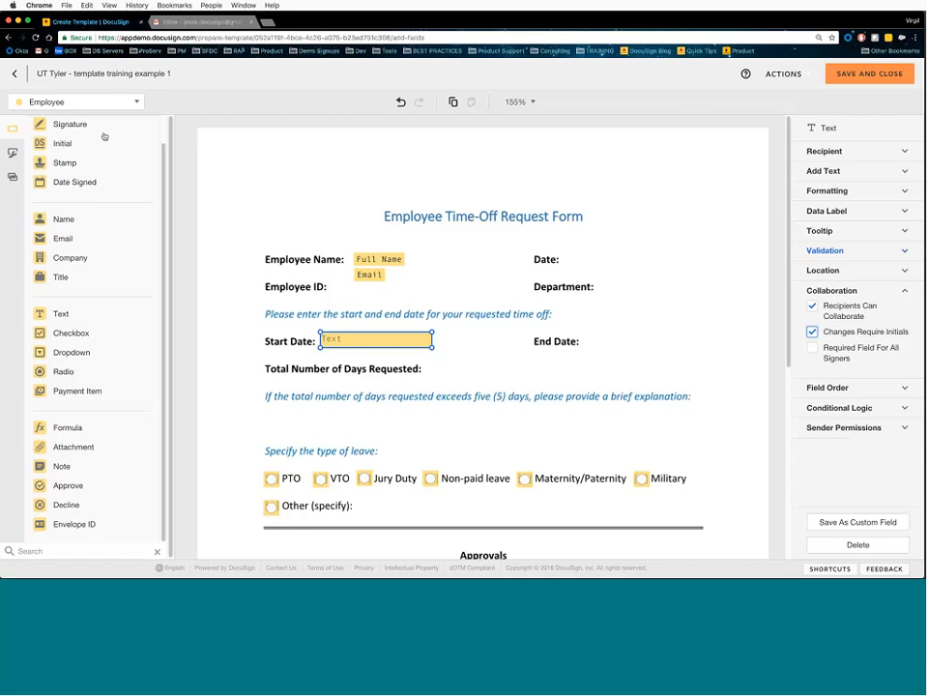
- Delete the stray Initial field and make Start Date required for all signers
left_click_drag(104, 143, 213, 350)
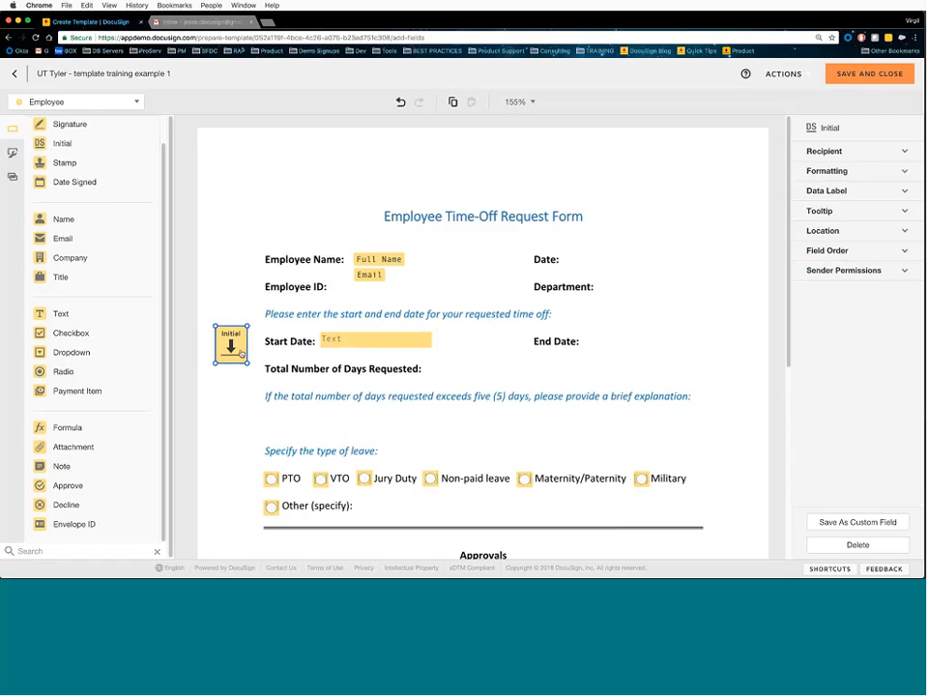
key("Delete")
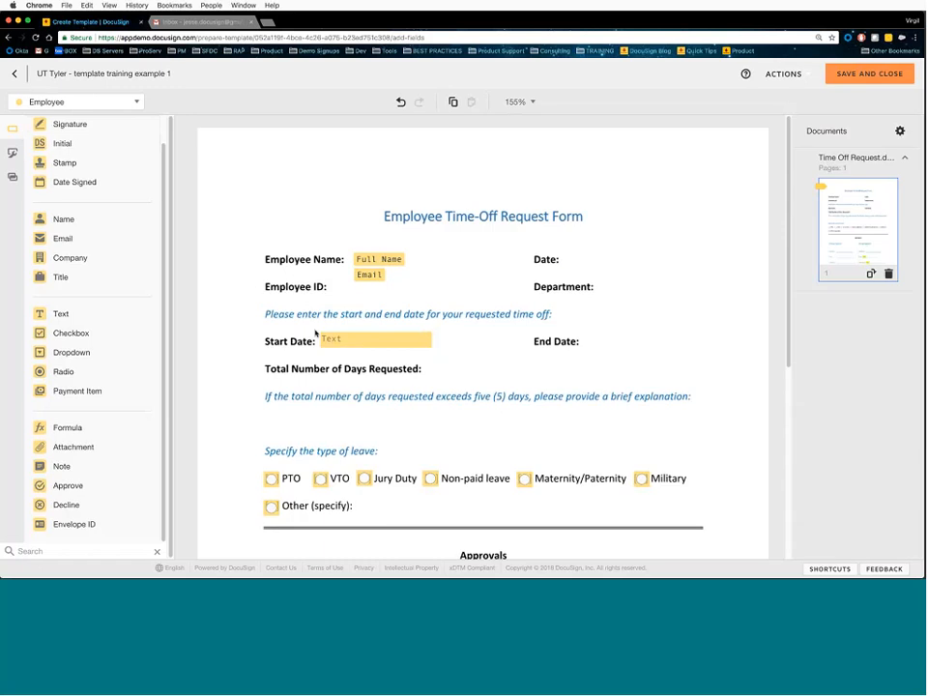
left_click(423, 346)
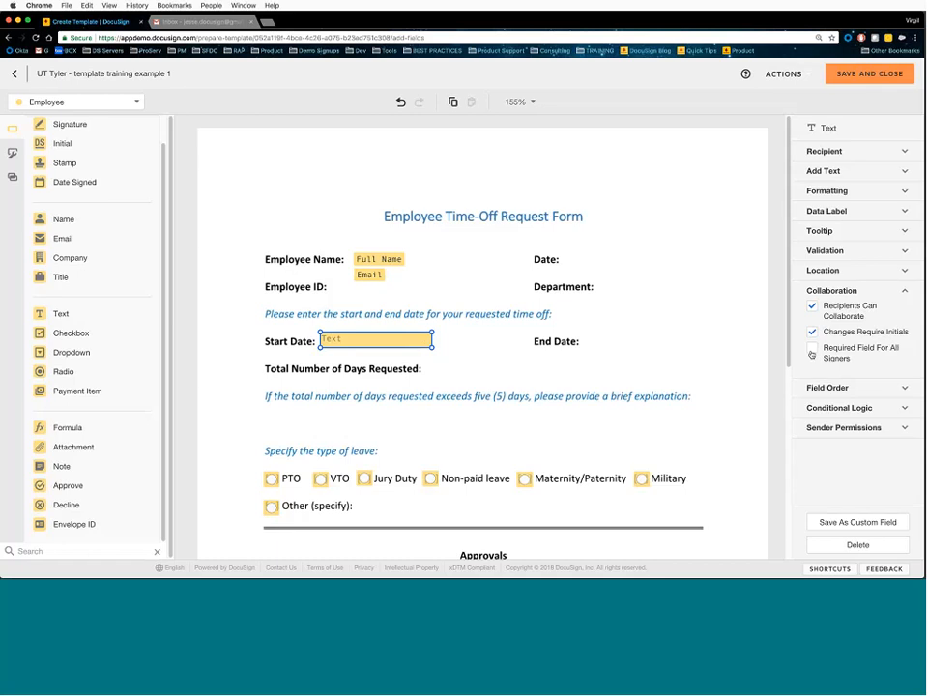
left_click(812, 350)
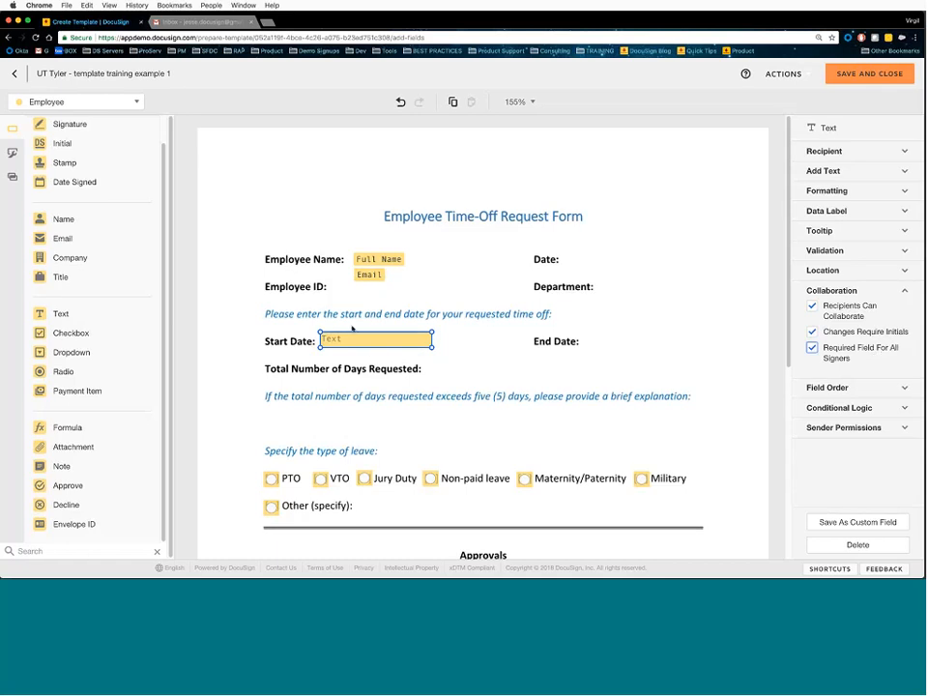
left_click(129, 104)
left_click(113, 144)
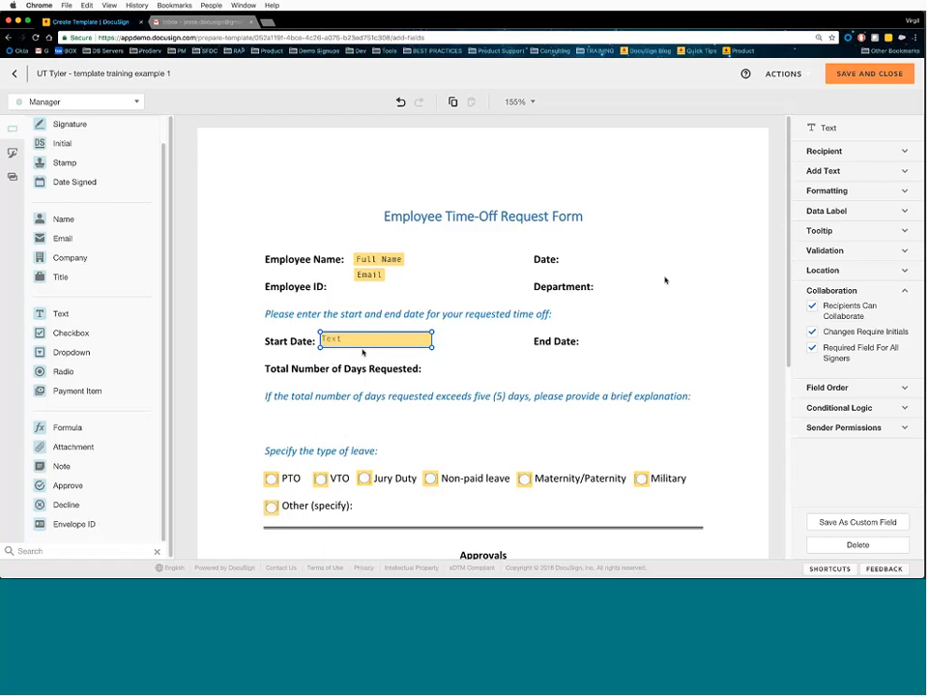
- Turn off Changes Require Initials and Required Field For All Signers on Start Date
left_click(813, 334)
left_click(815, 349)
left_click(832, 292)
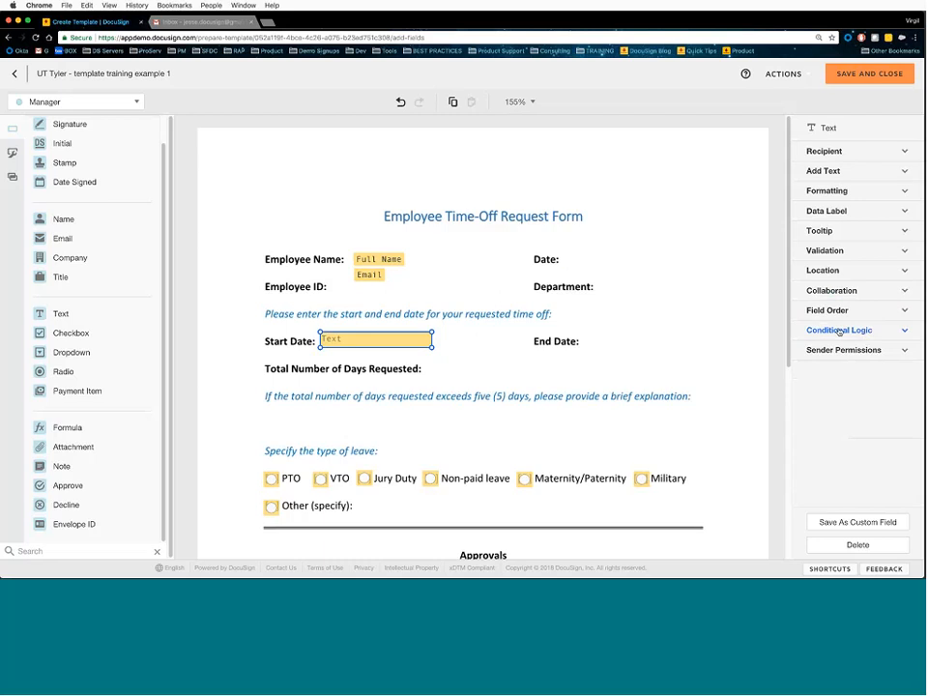
- For the Employee, add a text field beside Other (specify) and widen it across the line
scroll(537, 382, "down", 1)
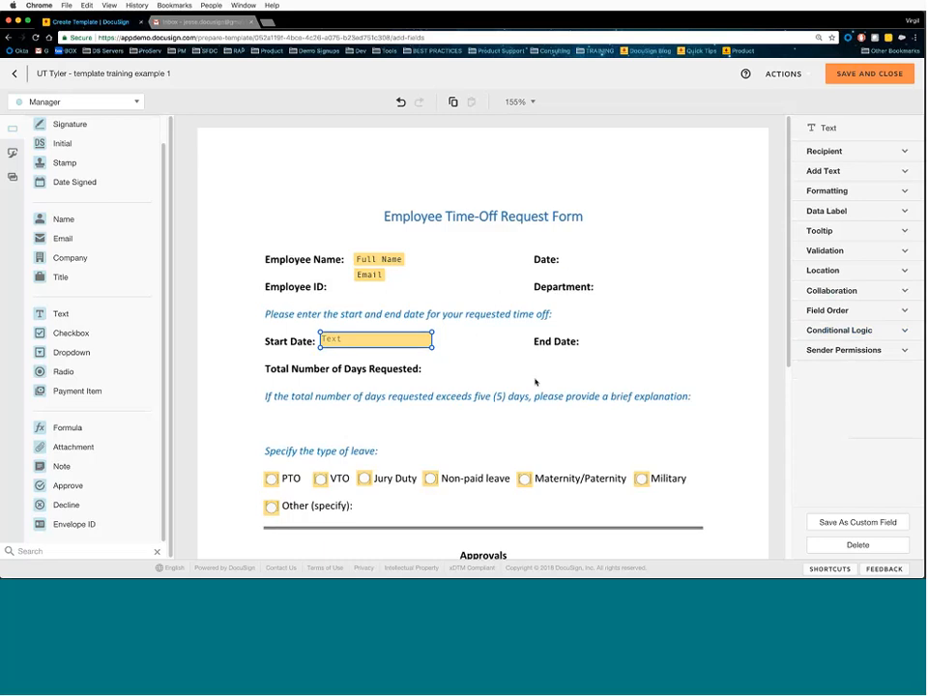
scroll(537, 382, "down", 2)
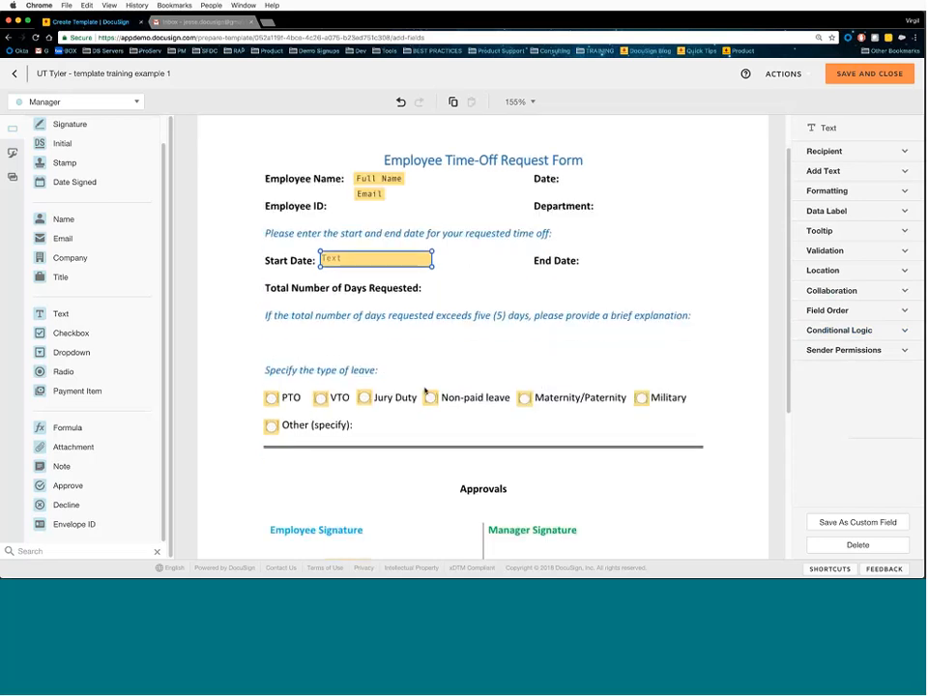
left_click(77, 101)
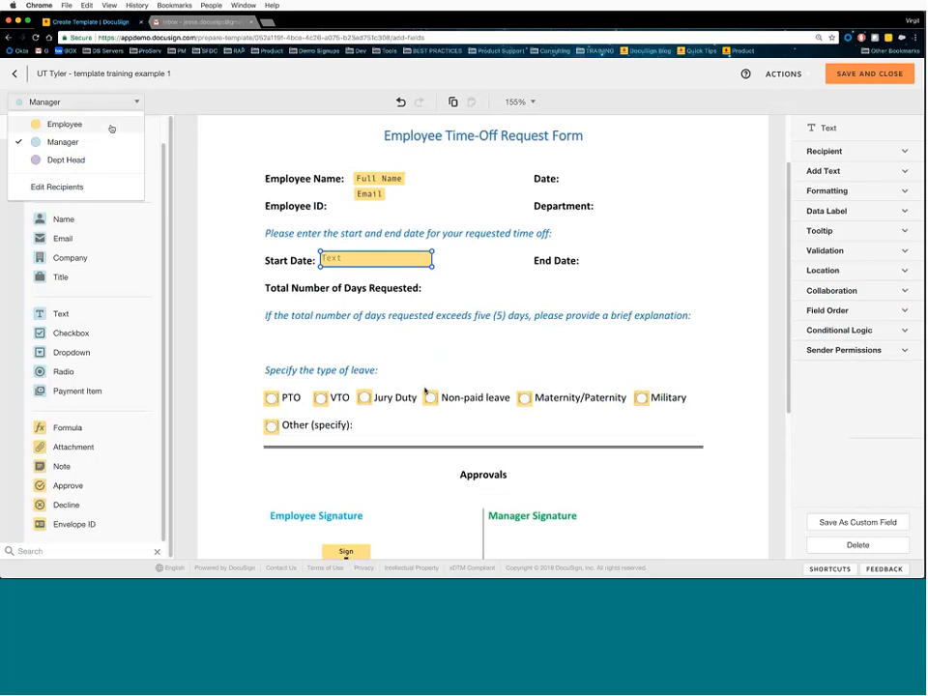
left_click(112, 128)
left_click_drag(61, 313, 361, 423)
left_click_drag(433, 436, 692, 437)
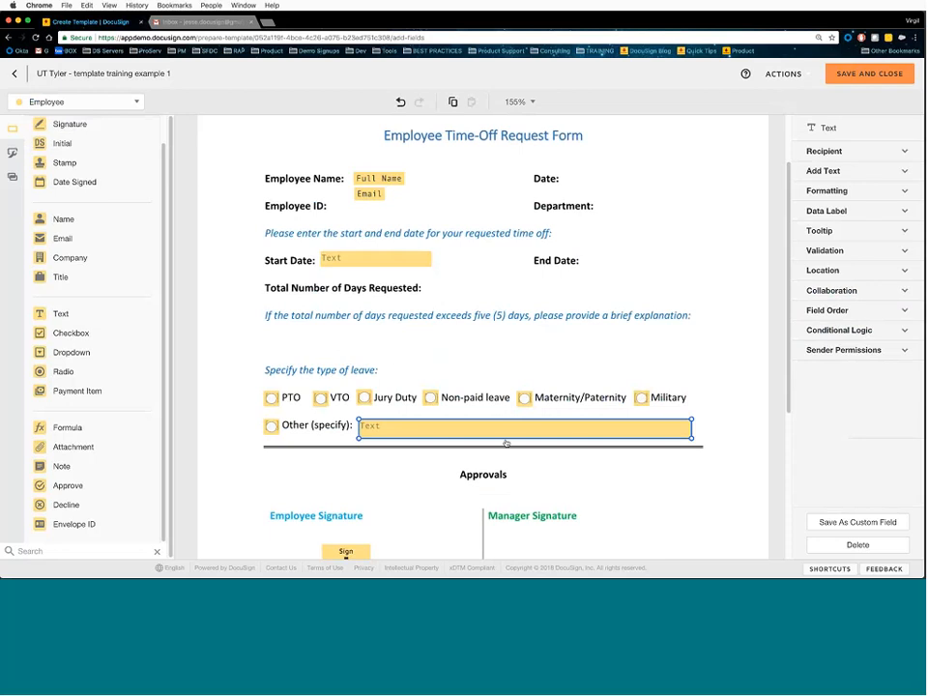
left_click(562, 462)
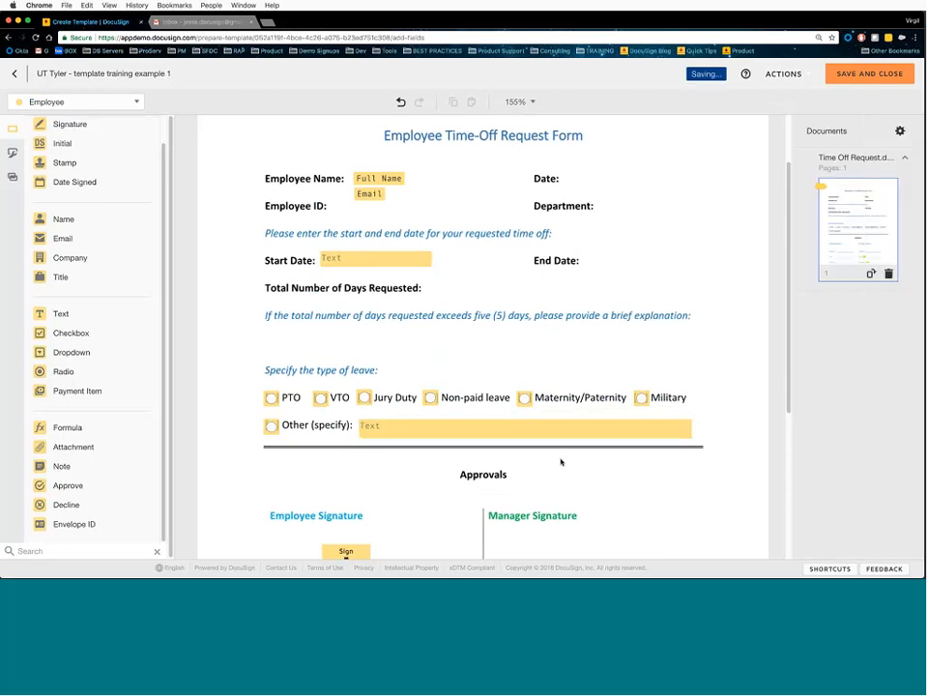
left_click(459, 435)
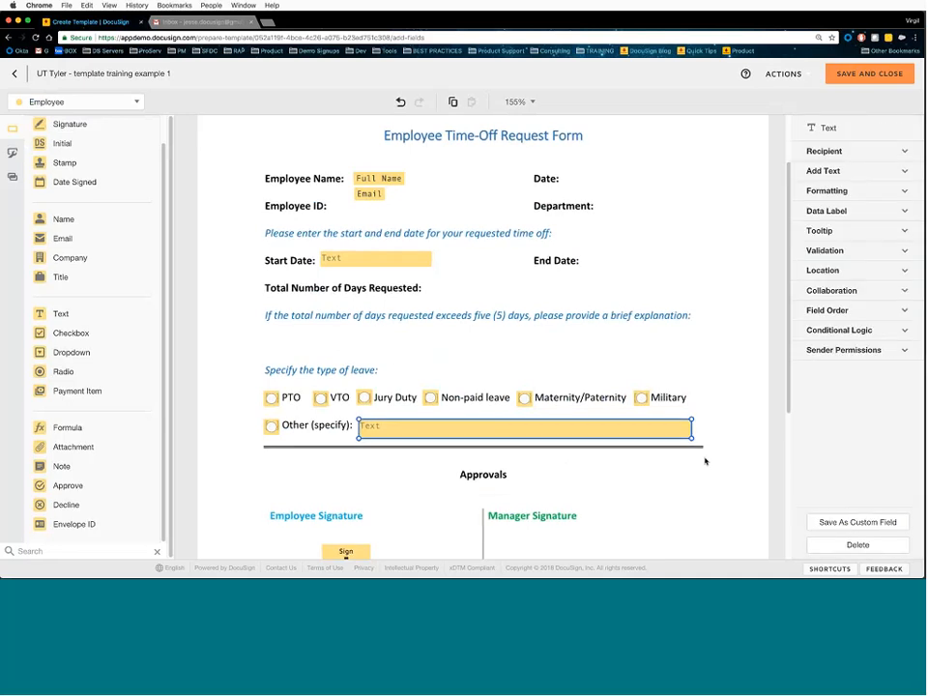
left_click(821, 152)
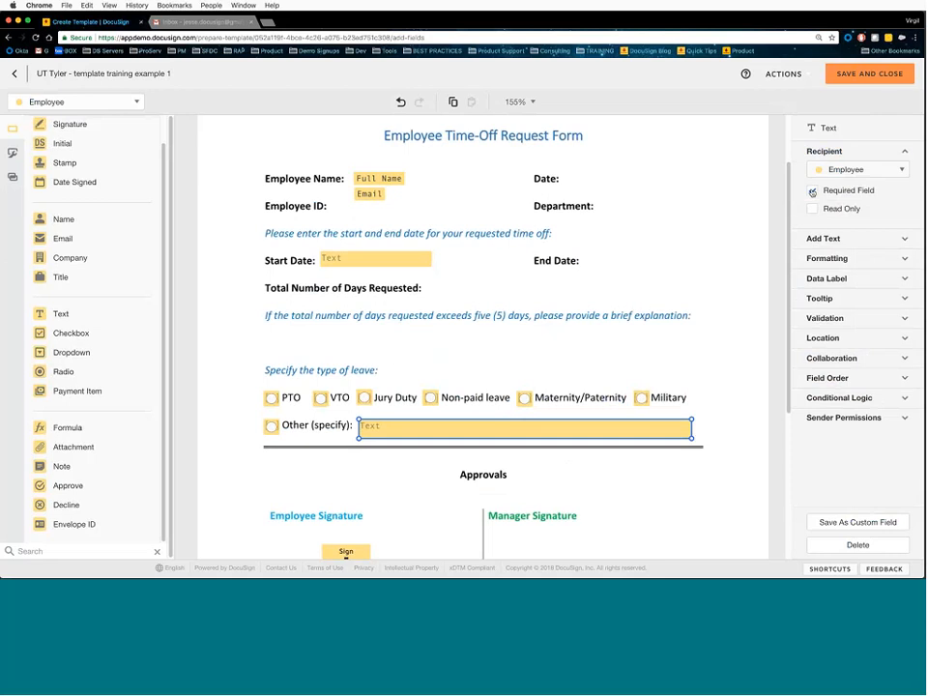
left_click(813, 191)
left_click(745, 322)
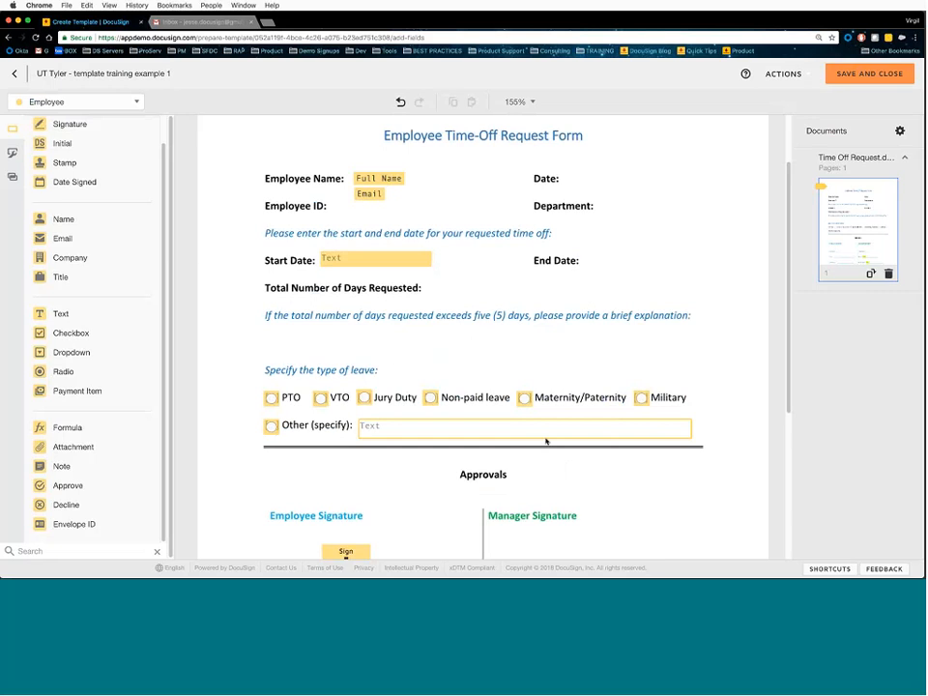
left_click(422, 427)
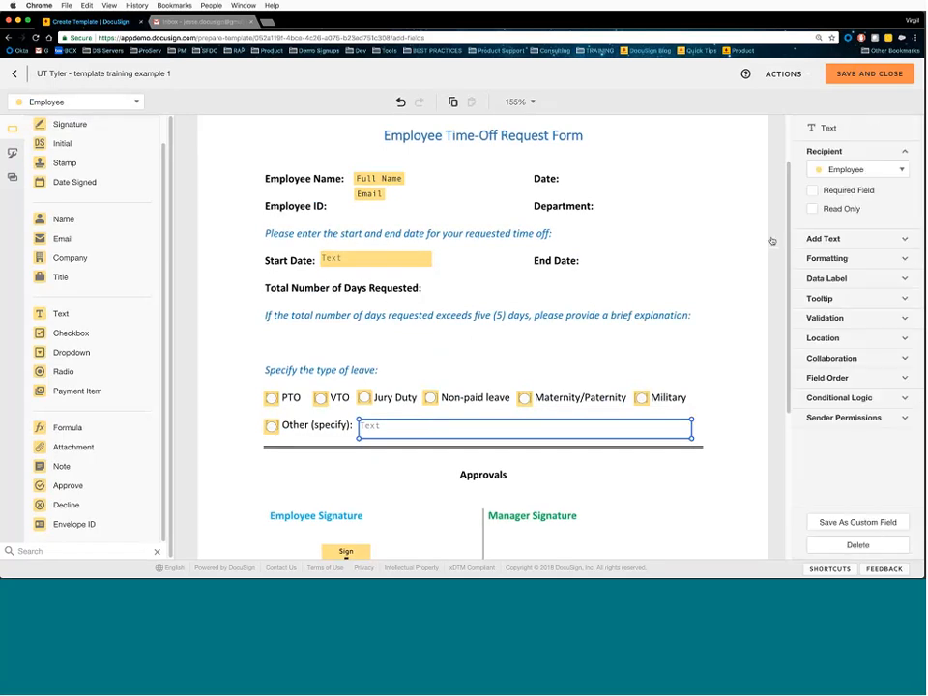
left_click(814, 190)
left_click(656, 350)
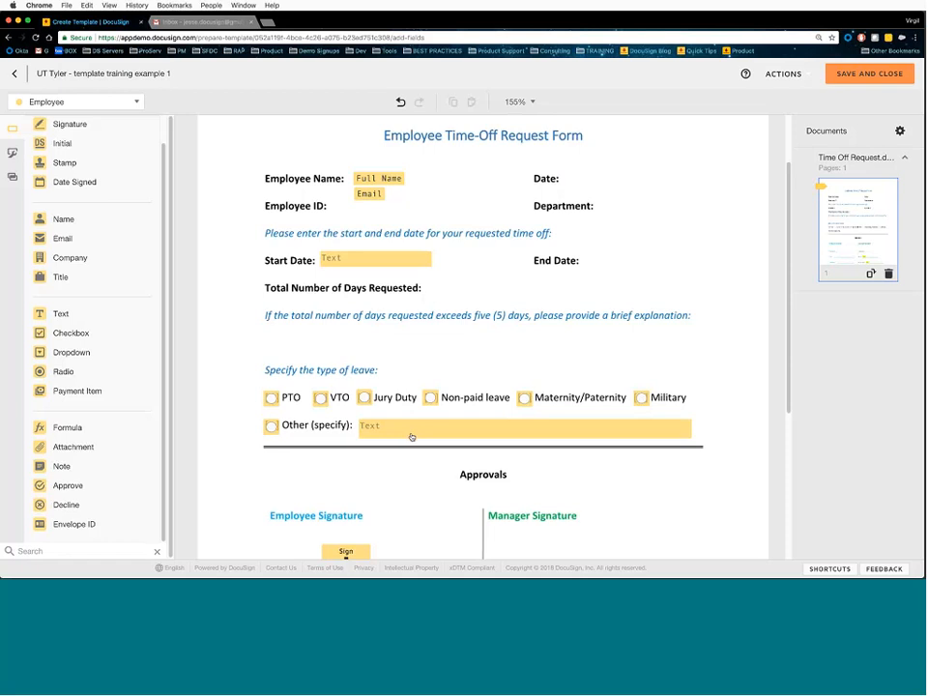
- Select the leave-type radio group and start a new conditional logic rule for it
left_click(272, 398)
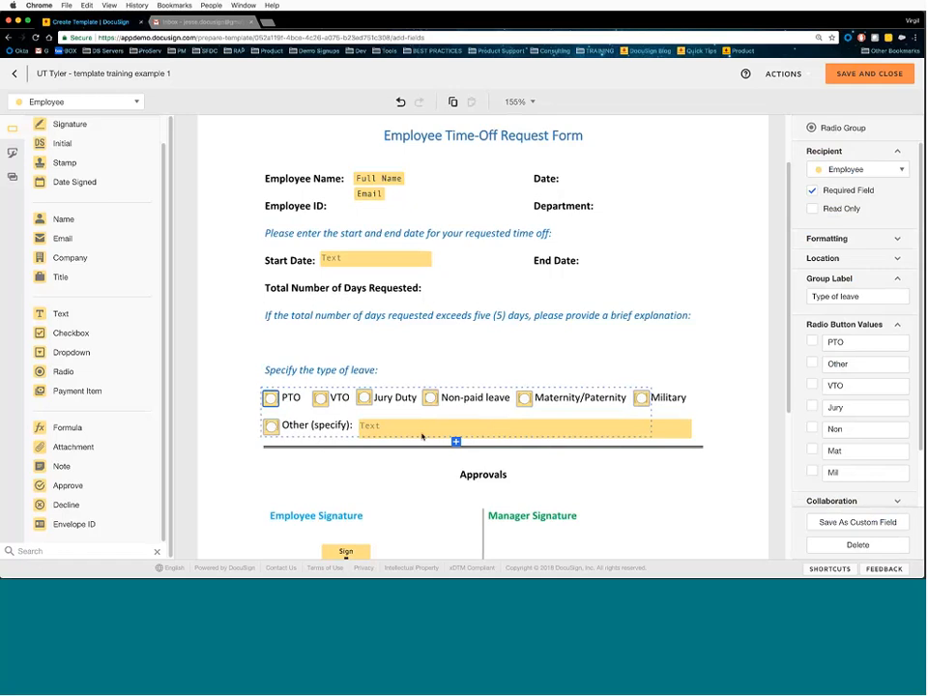
scroll(725, 410, "down", 1)
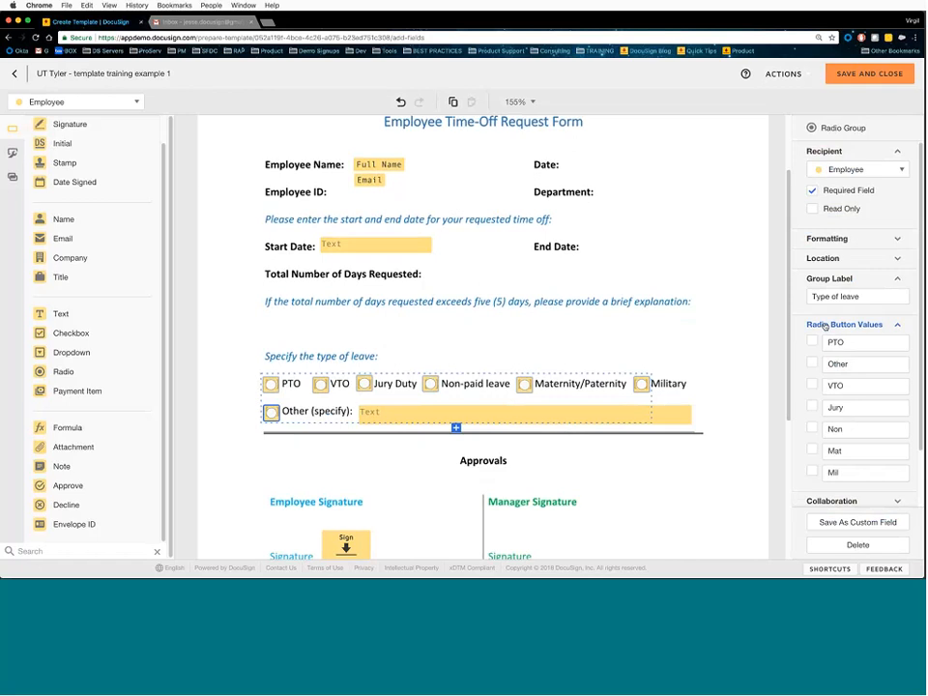
left_click(825, 326)
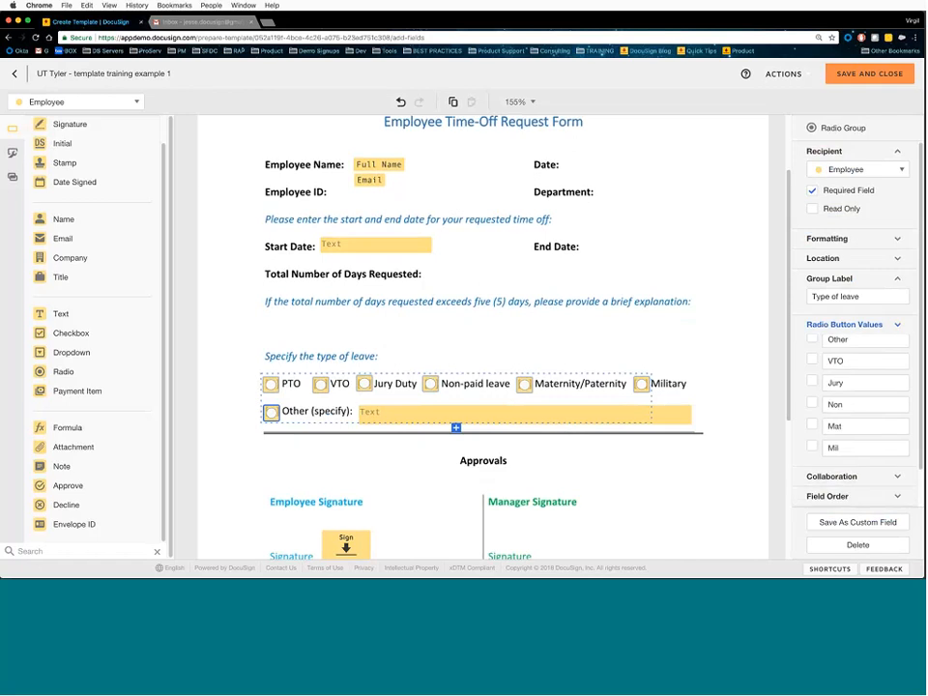
left_click(841, 151)
left_click(856, 292)
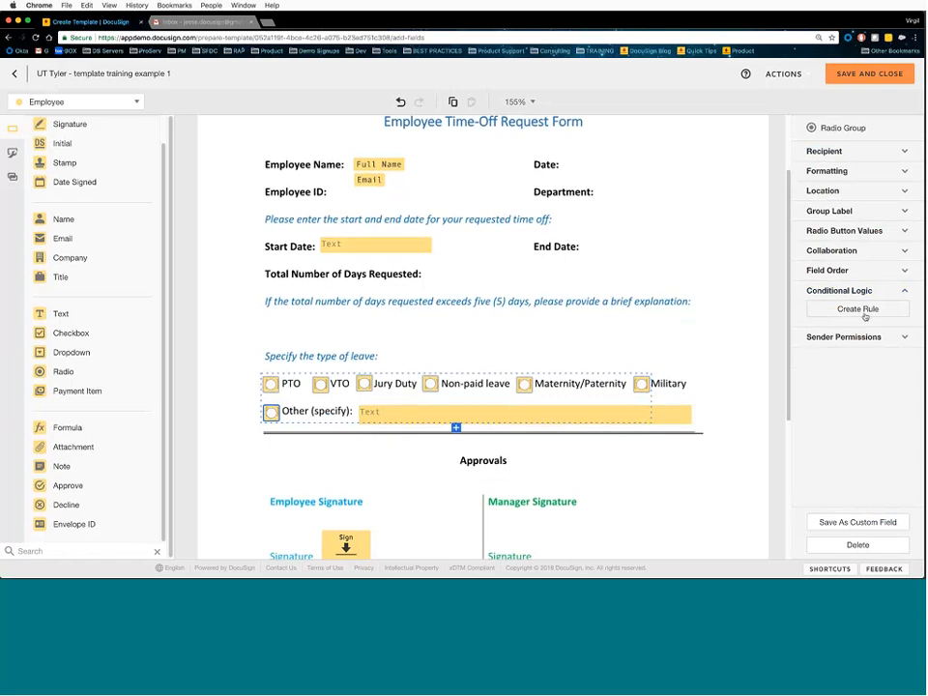
left_click(865, 316)
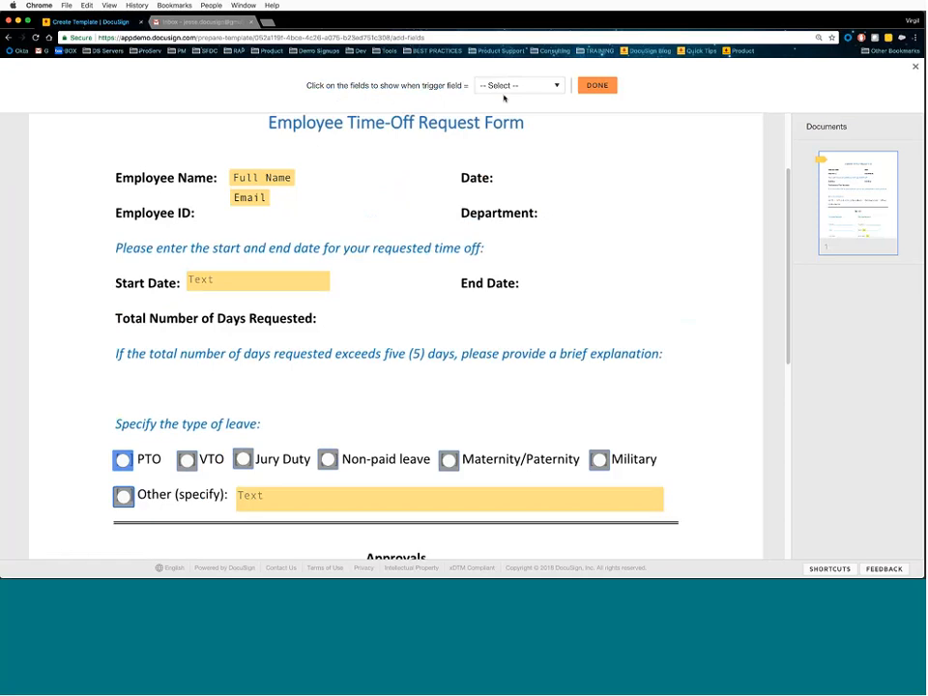
- Set the rule's trigger value to Other and link the Other (specify) text field to it
left_click(557, 87)
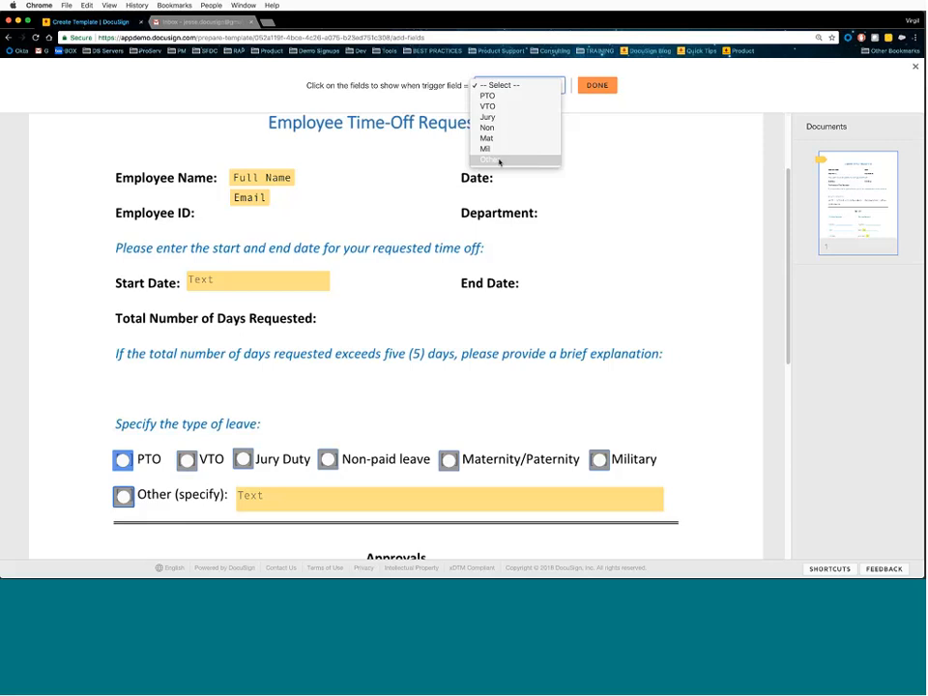
left_click(502, 161)
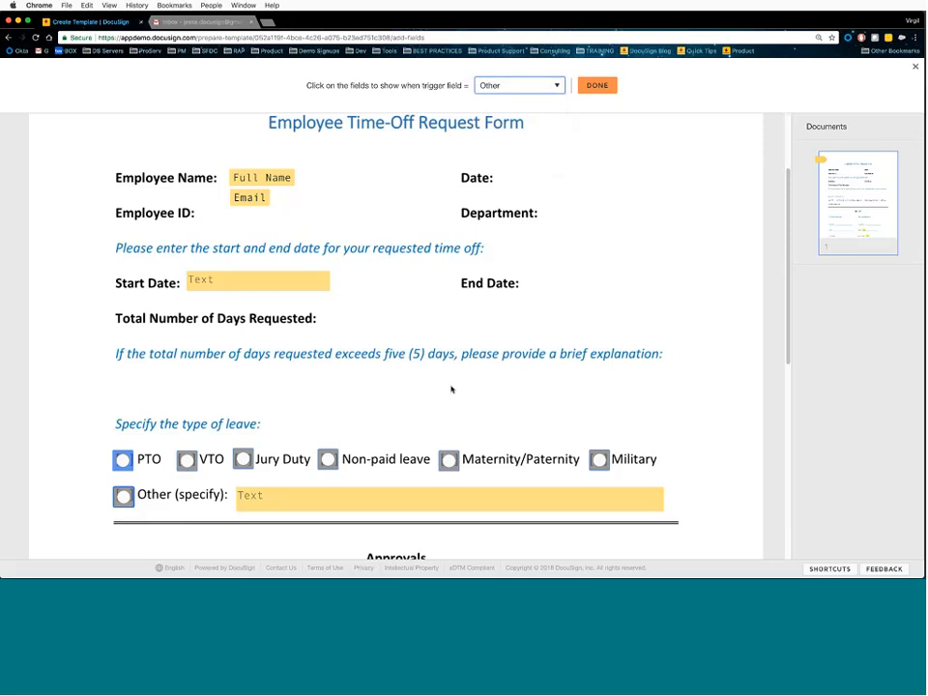
left_click(321, 503)
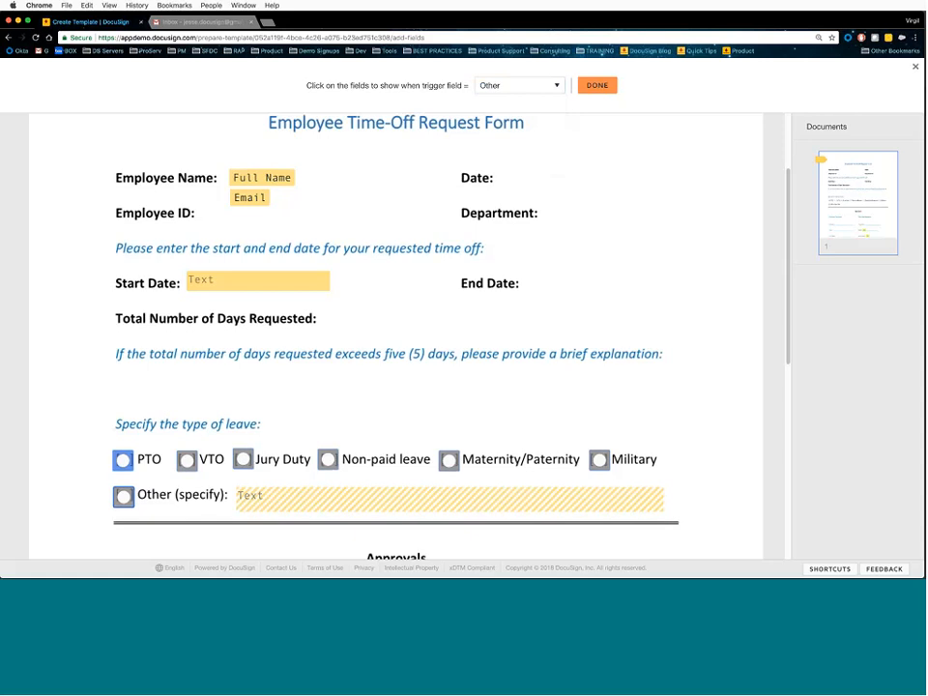
left_click(597, 85)
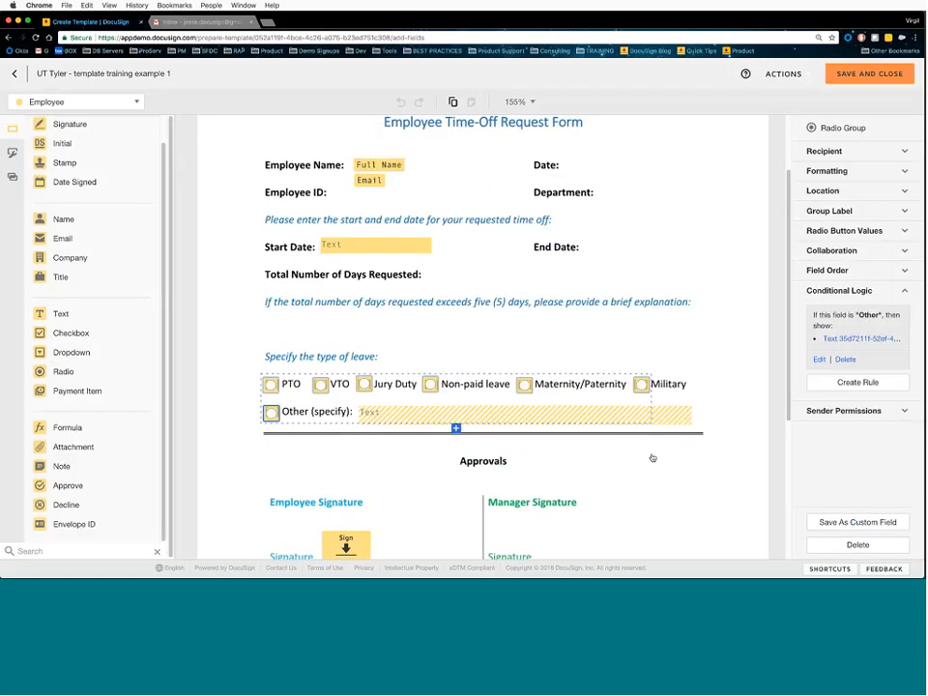
left_click(698, 409)
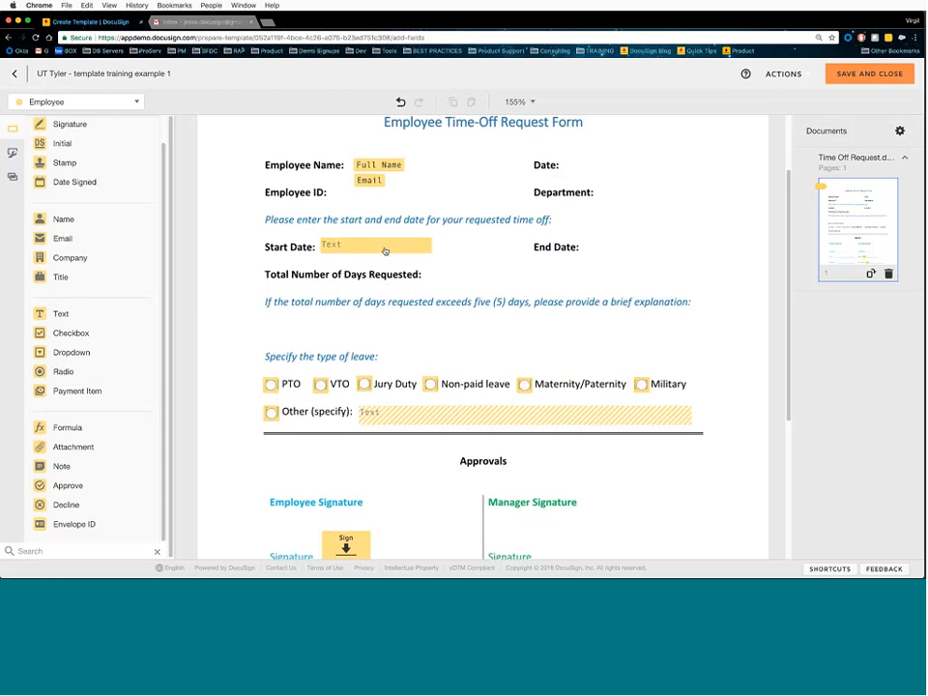
- Give the Start Date field Date validation in MM/dd/yyyy format
left_click(347, 244)
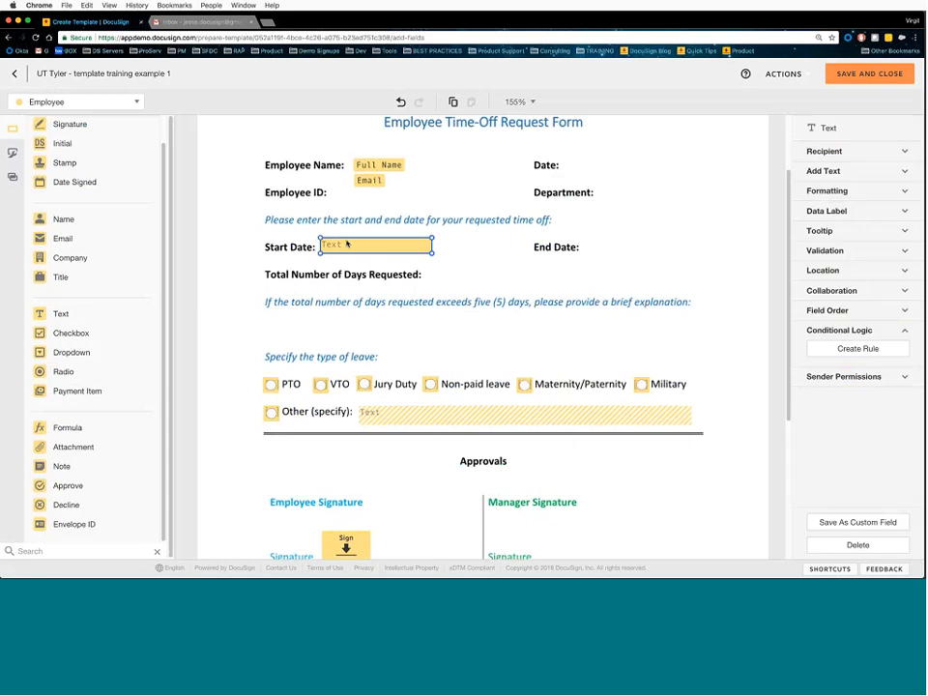
left_click(837, 250)
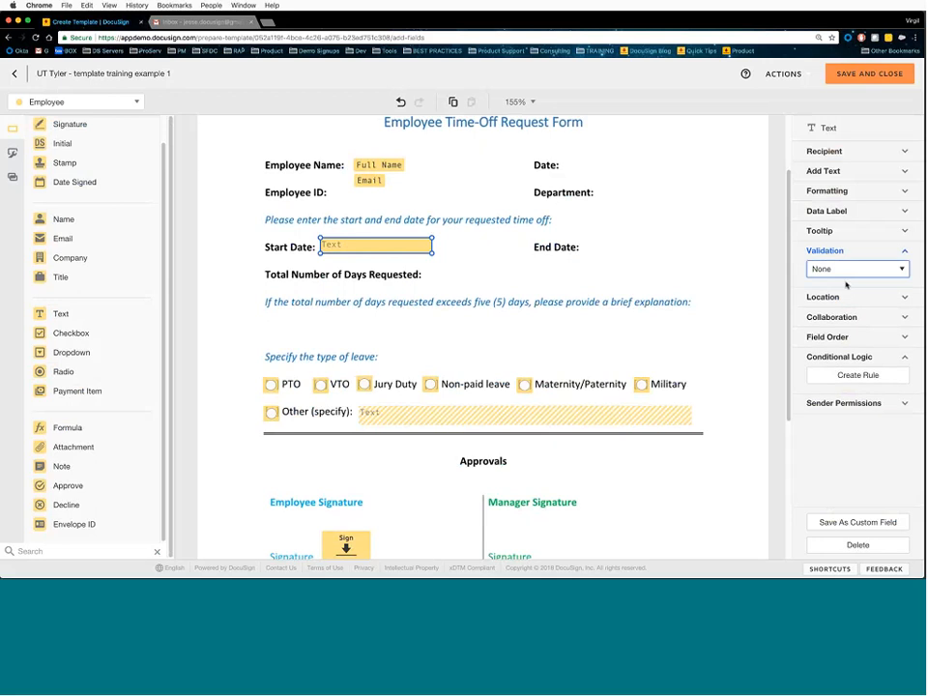
left_click(850, 272)
left_click(847, 322)
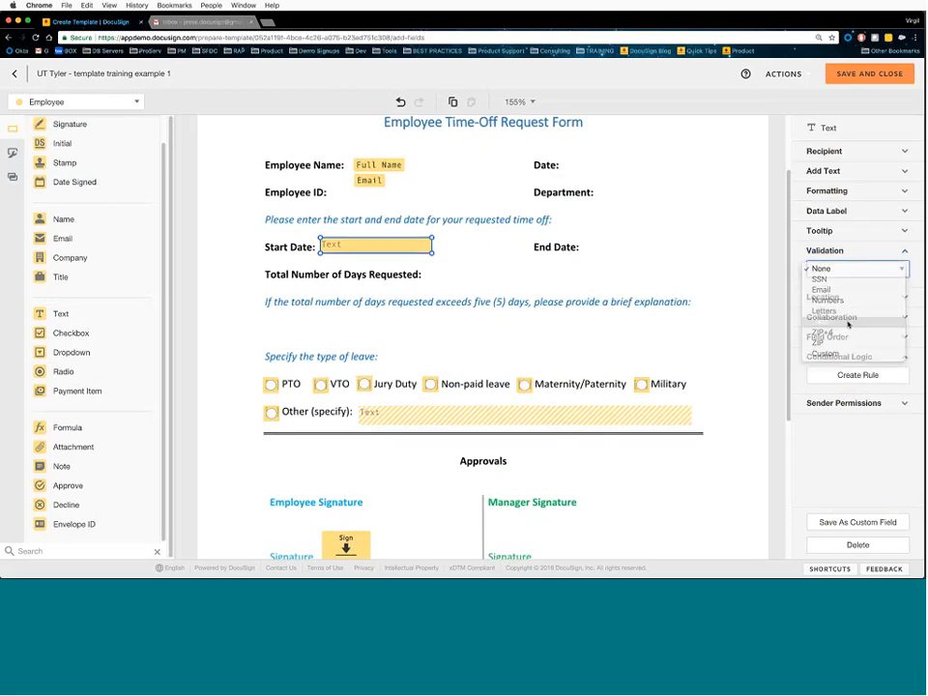
left_click(837, 216)
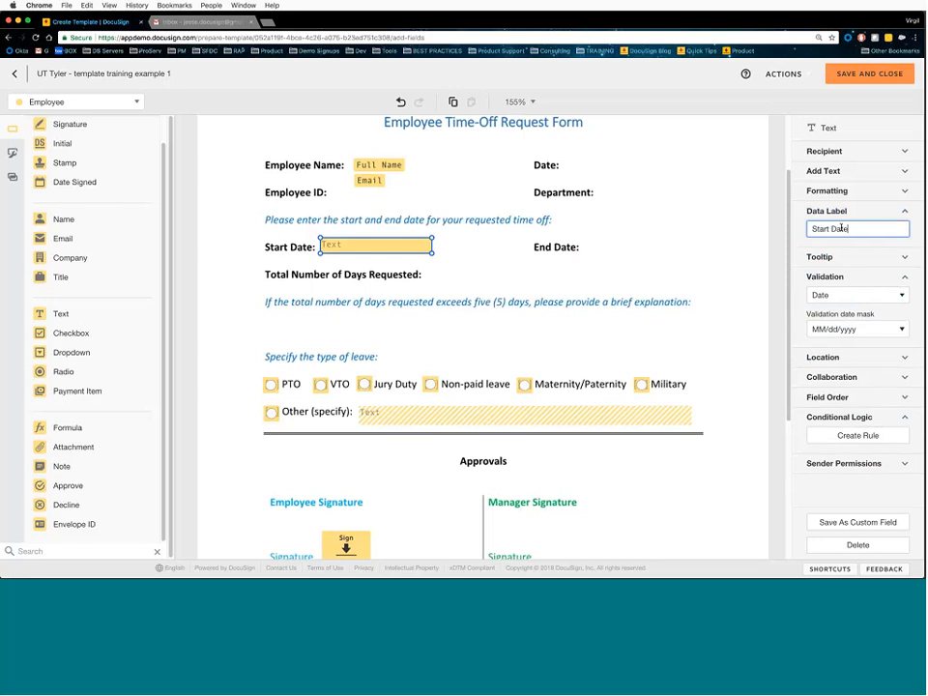
- Add a text field beside End Date with data label 'End Date' and Date validation
left_click_drag(60, 313, 588, 238)
triple_click(832, 228)
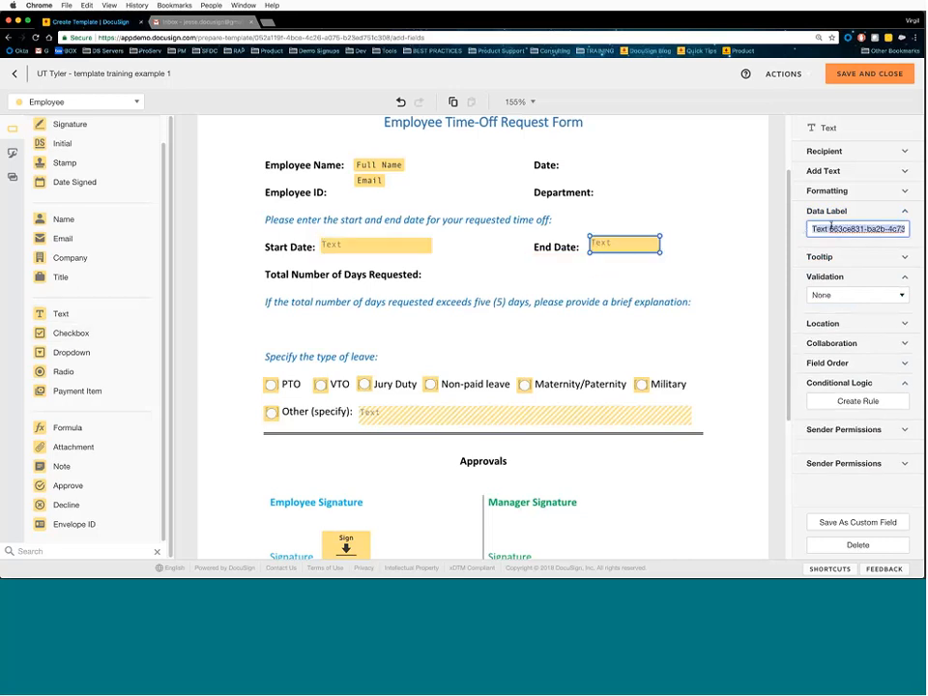
type("End Date")
left_click(841, 295)
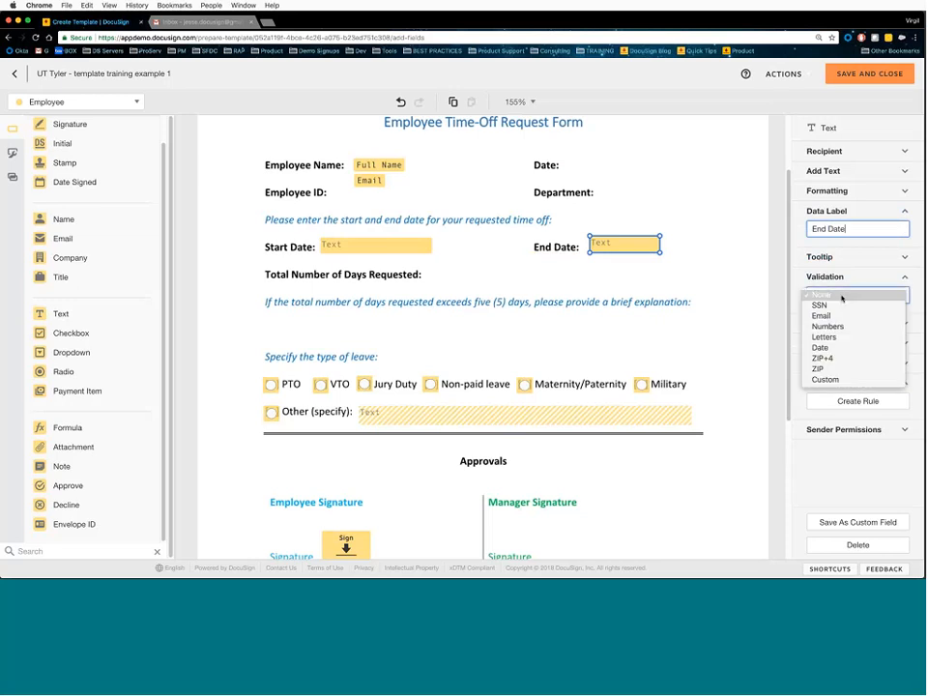
left_click(820, 347)
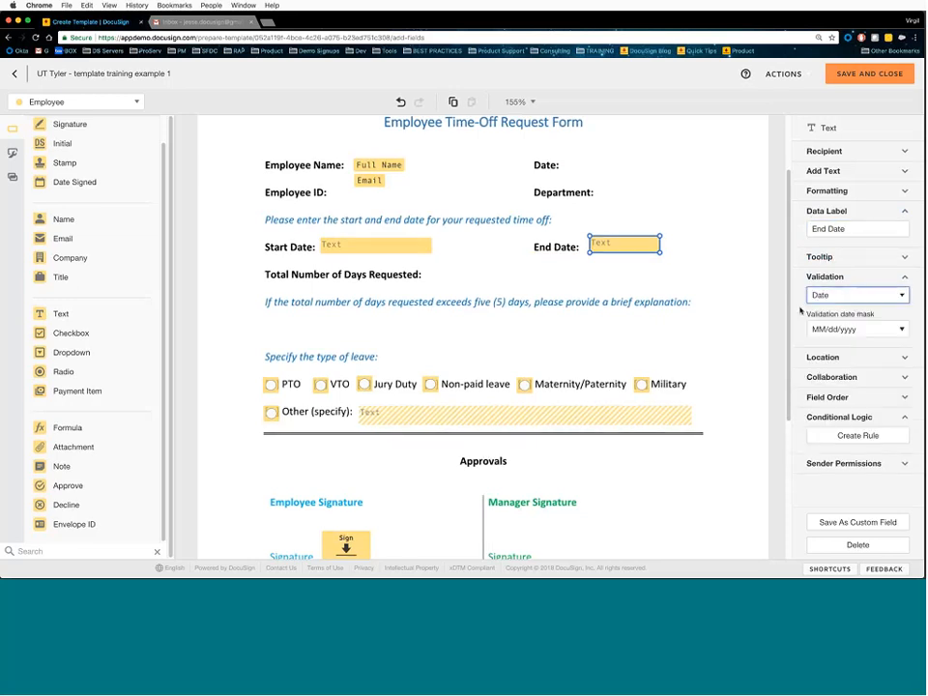
left_click_drag(636, 249, 632, 250)
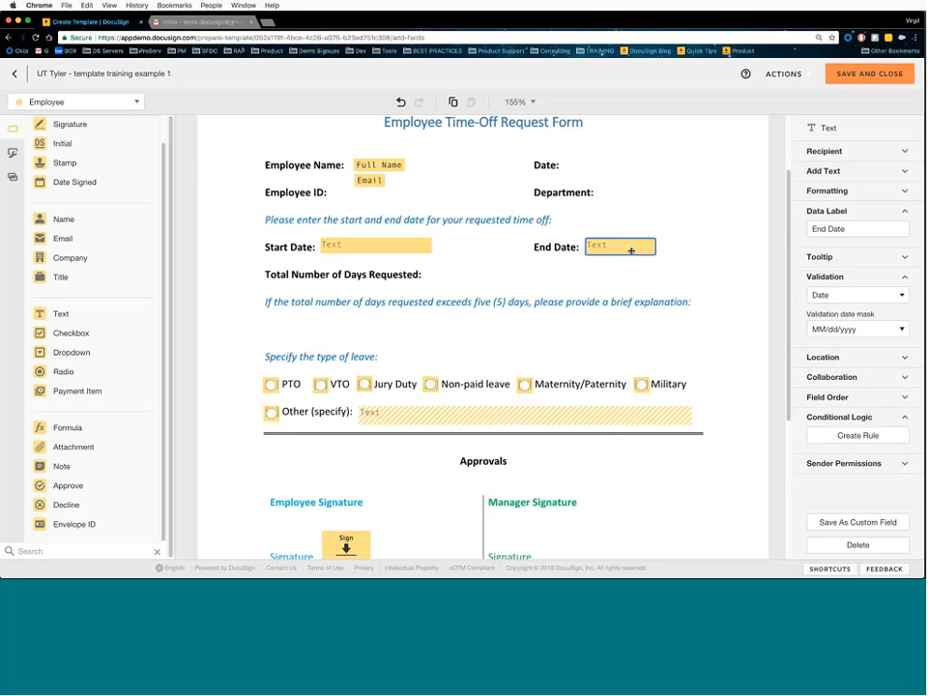
- Compare the Start Date and End Date fields' validation settings without changing them
left_click(390, 240)
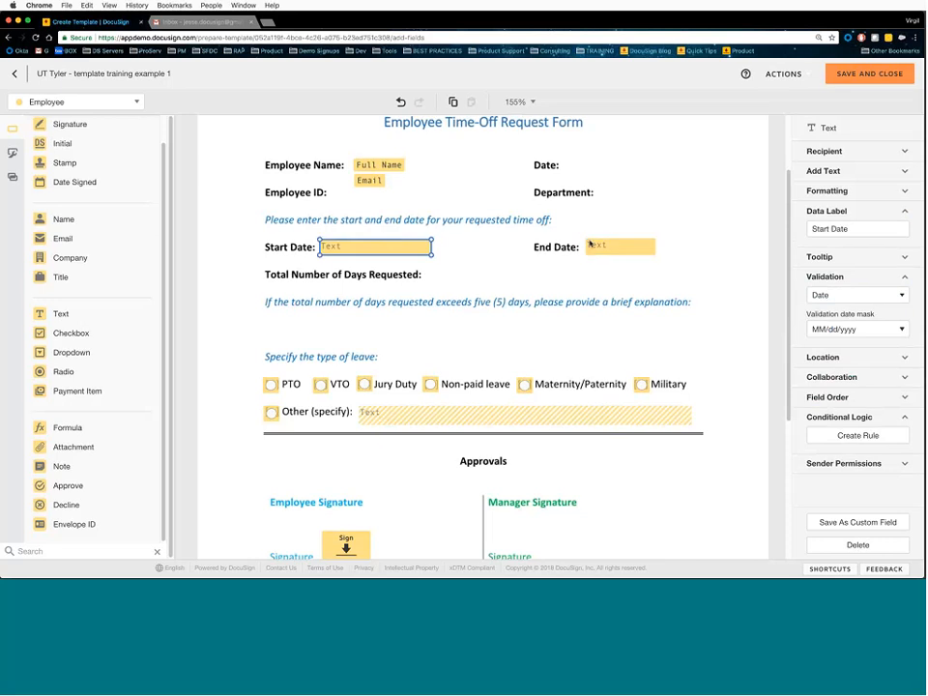
left_click(636, 246)
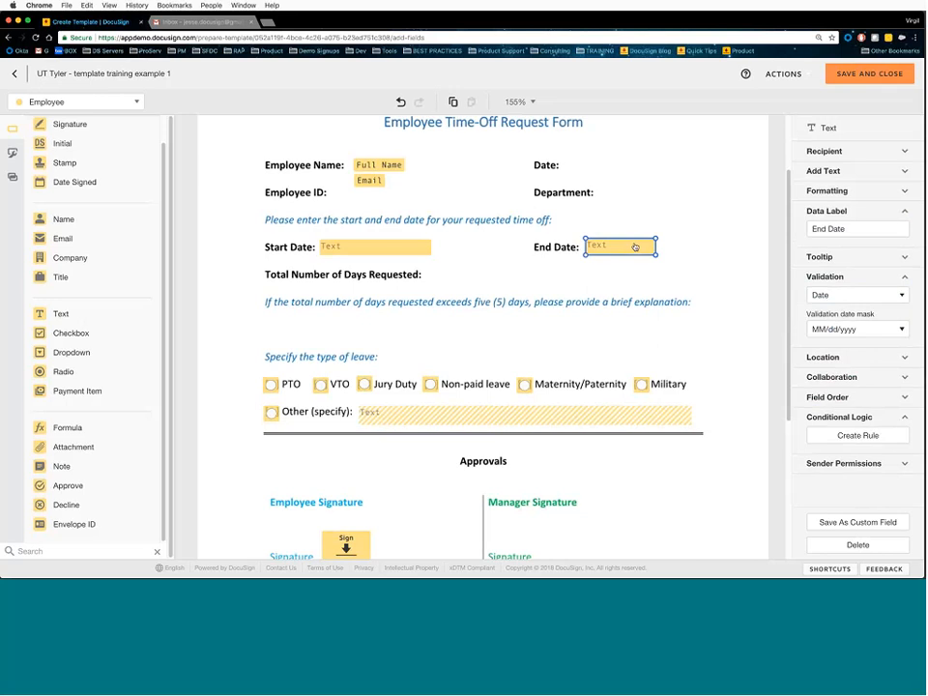
left_click(865, 295)
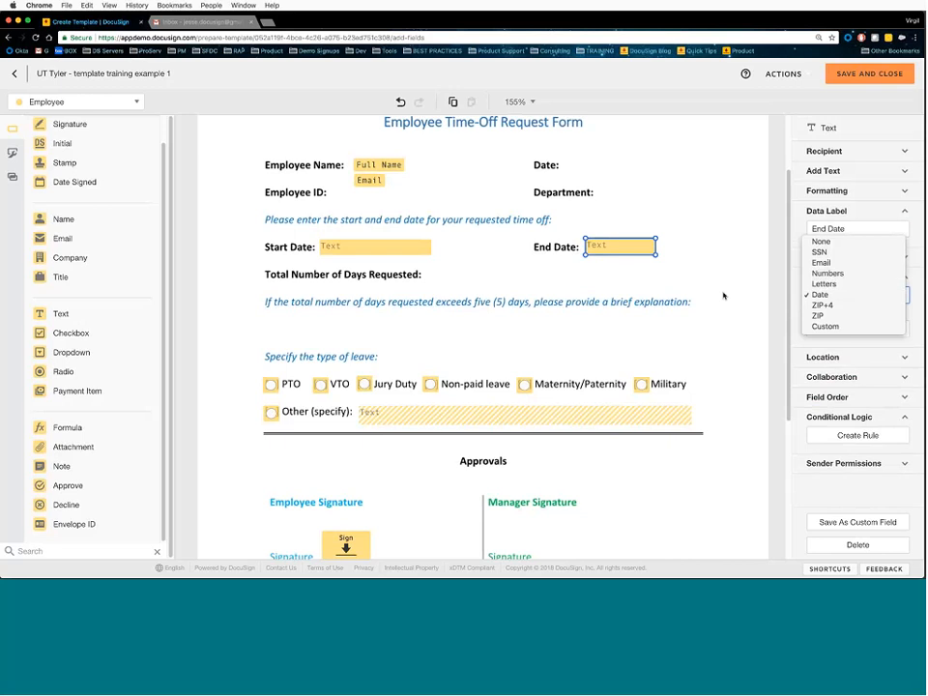
left_click(667, 290)
left_click(696, 276)
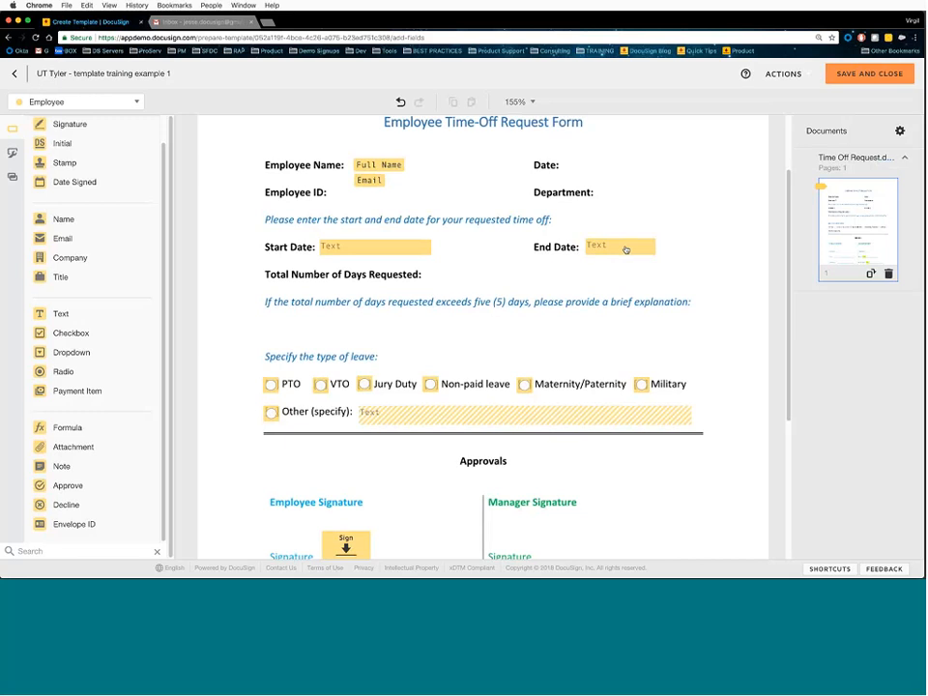
- Place a Formula field beside Total Number of Days Requested and open its Learn more help article
left_click(97, 428)
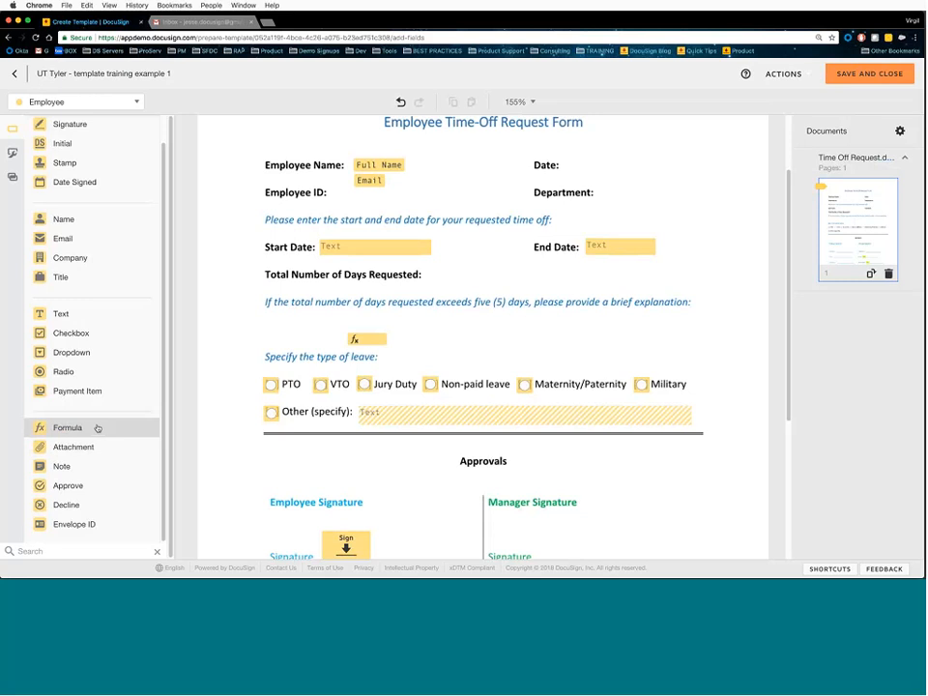
left_click(452, 276)
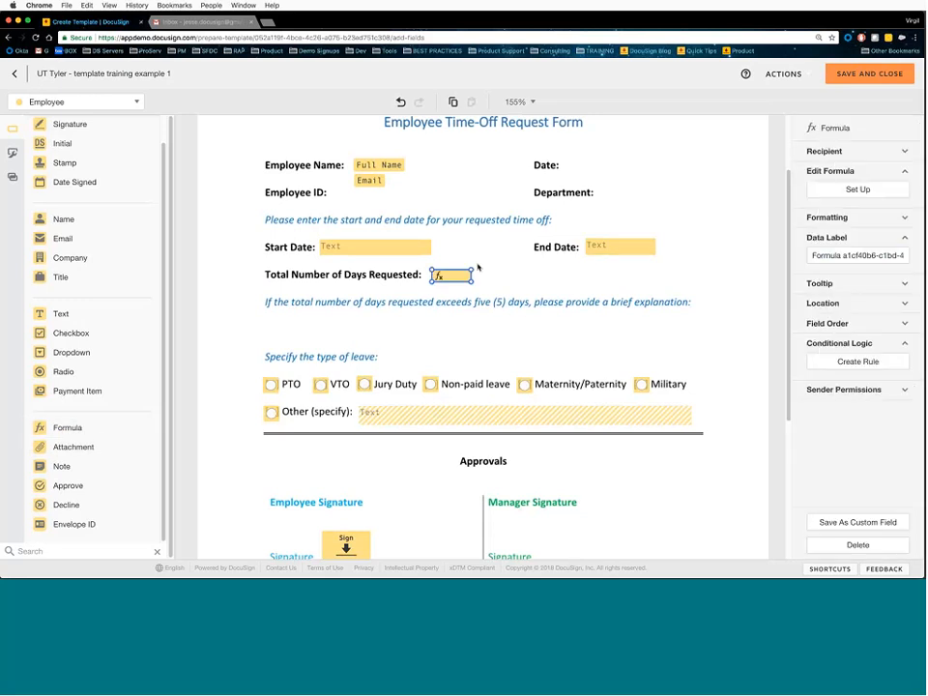
left_click(859, 194)
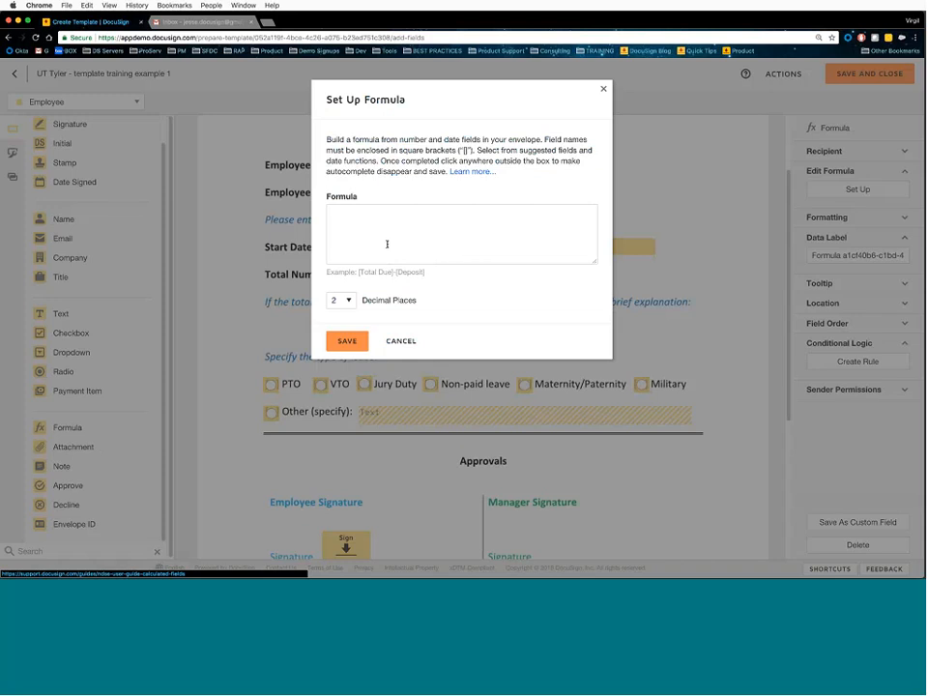
left_click(475, 172)
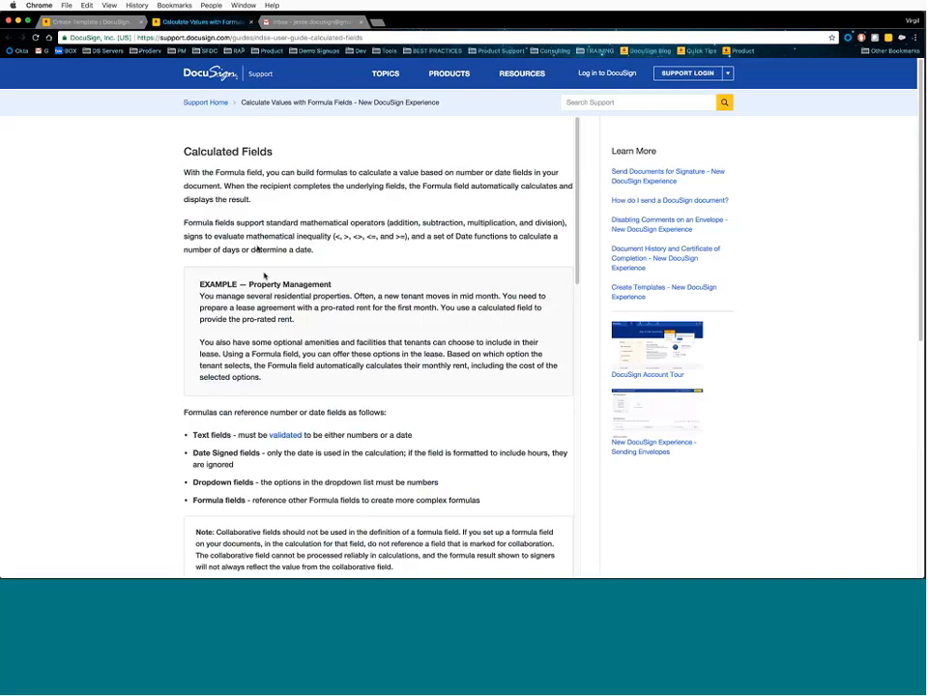
- Read the Calculated Fields article at 125%, noting number/date fields and [Field A] syntax
triple_click(267, 149)
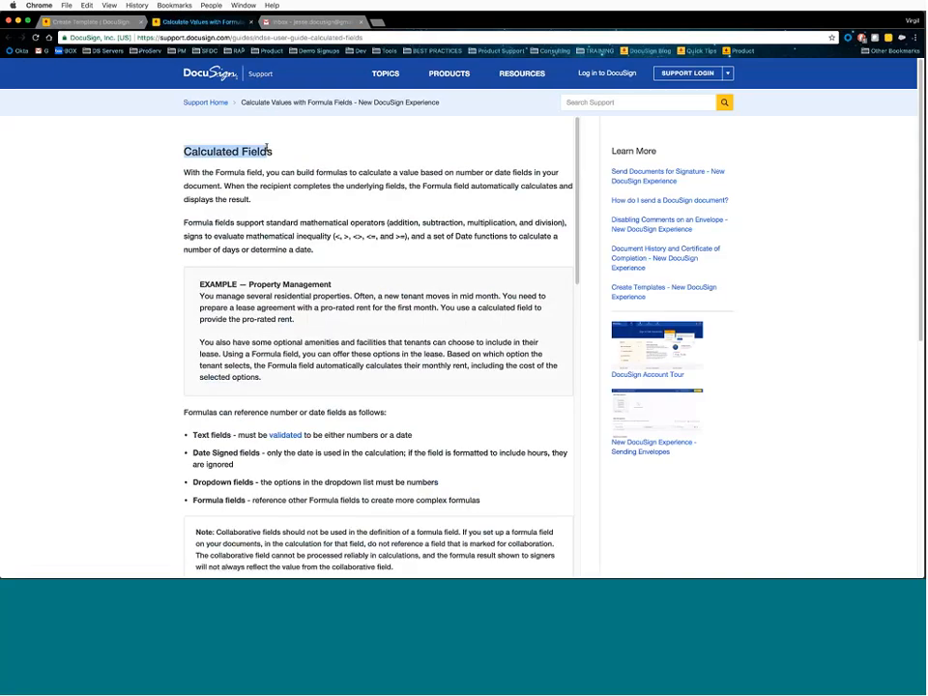
left_click(283, 203)
key("super+equal")
key("super+equal")
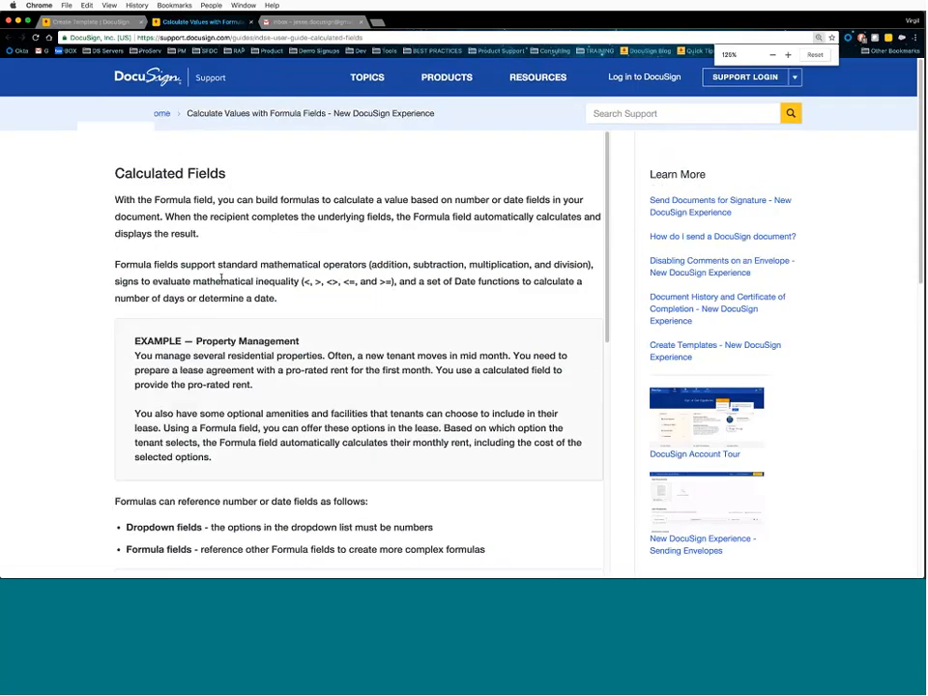
scroll(221, 279, "down", 4)
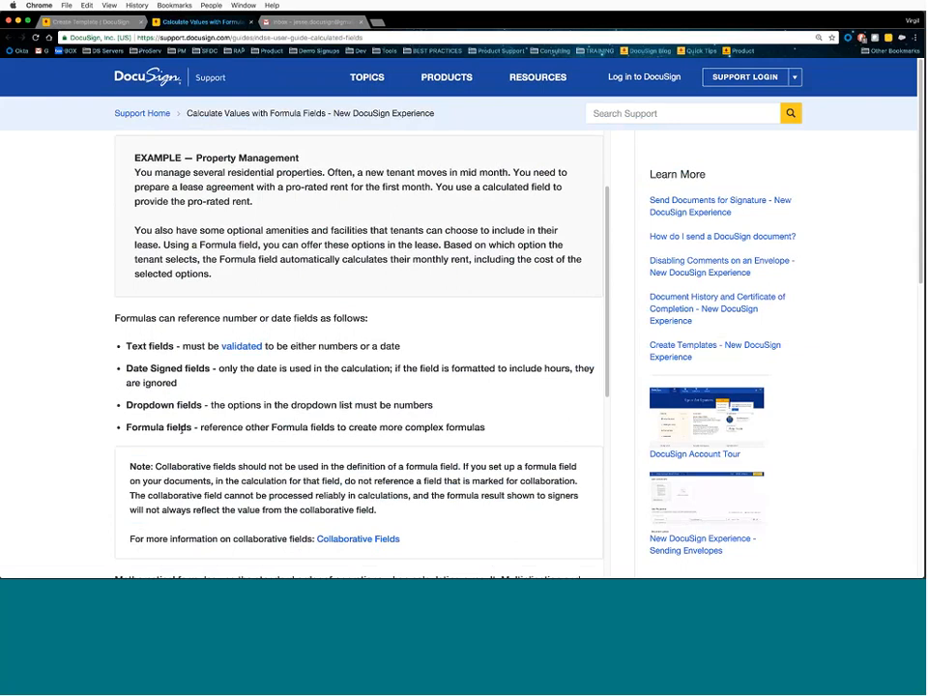
left_click_drag(290, 345, 401, 345)
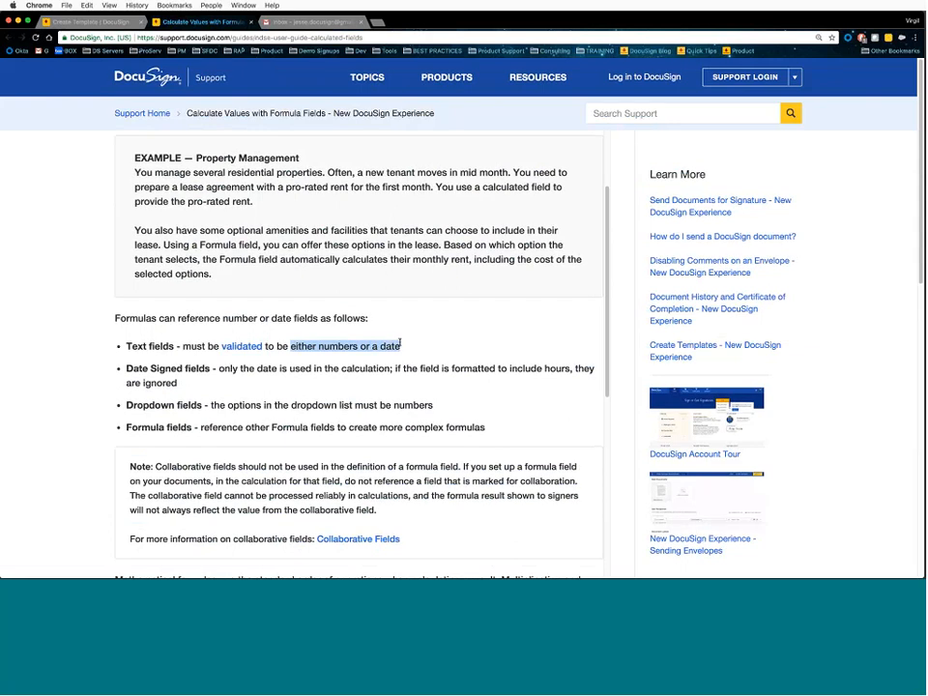
scroll(425, 382, "down", 4)
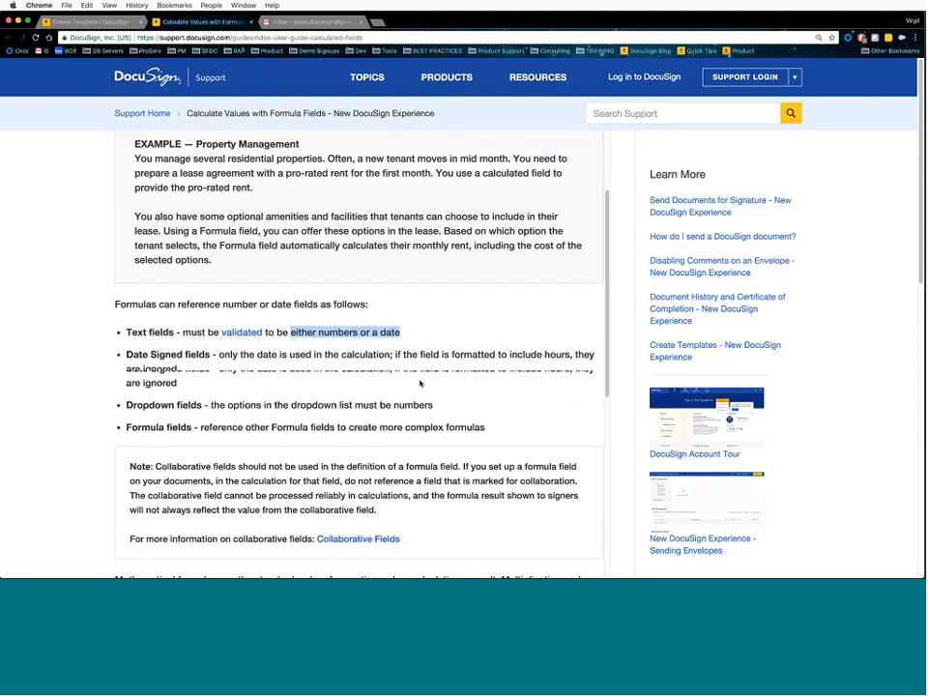
scroll(418, 384, "down", 5)
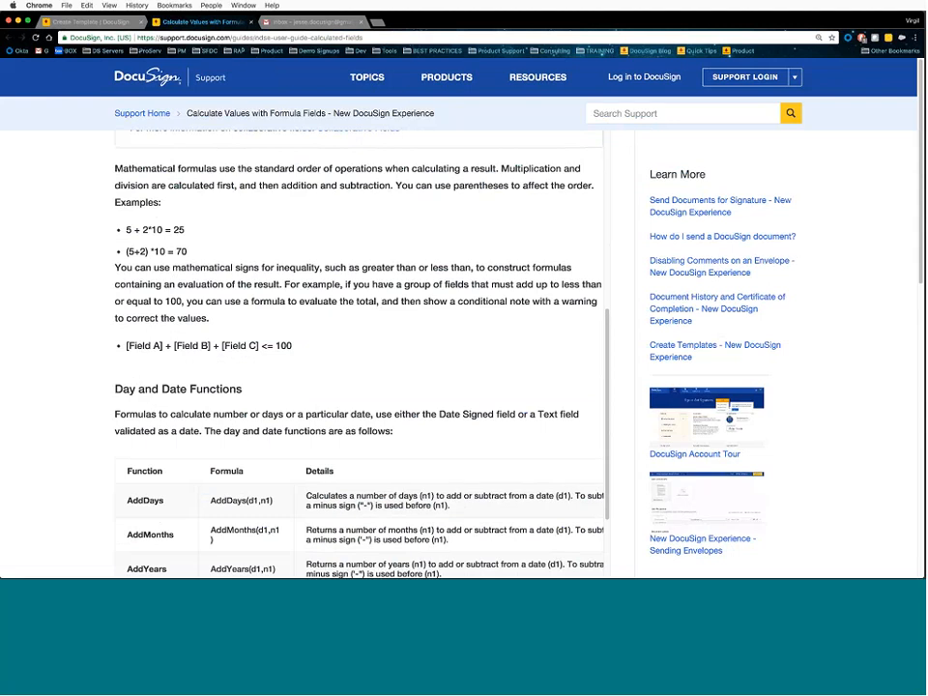
scroll(360, 357, "down", 1)
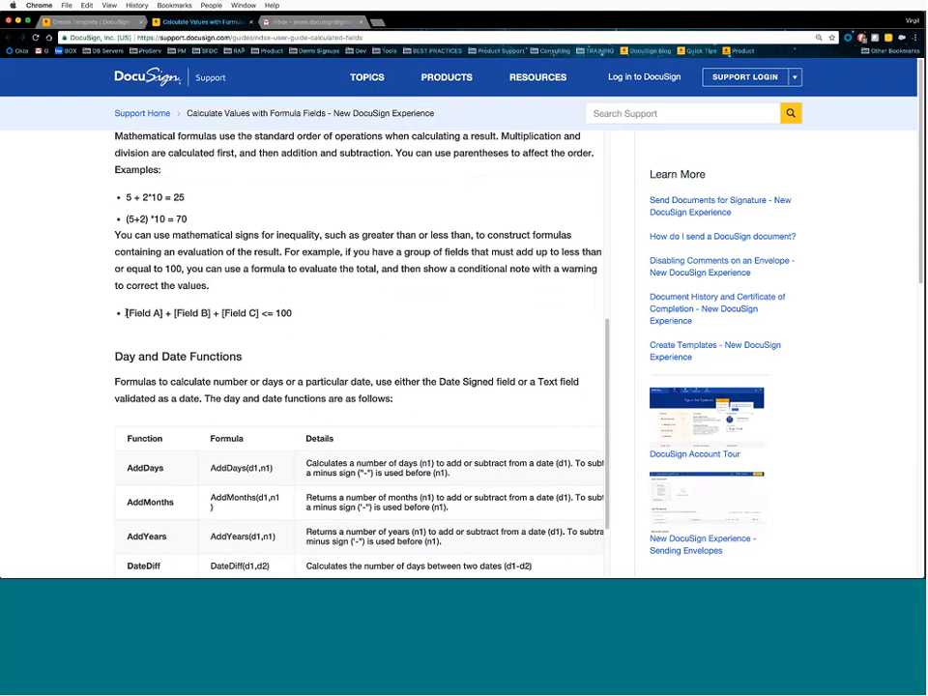
left_click_drag(125, 313, 162, 315)
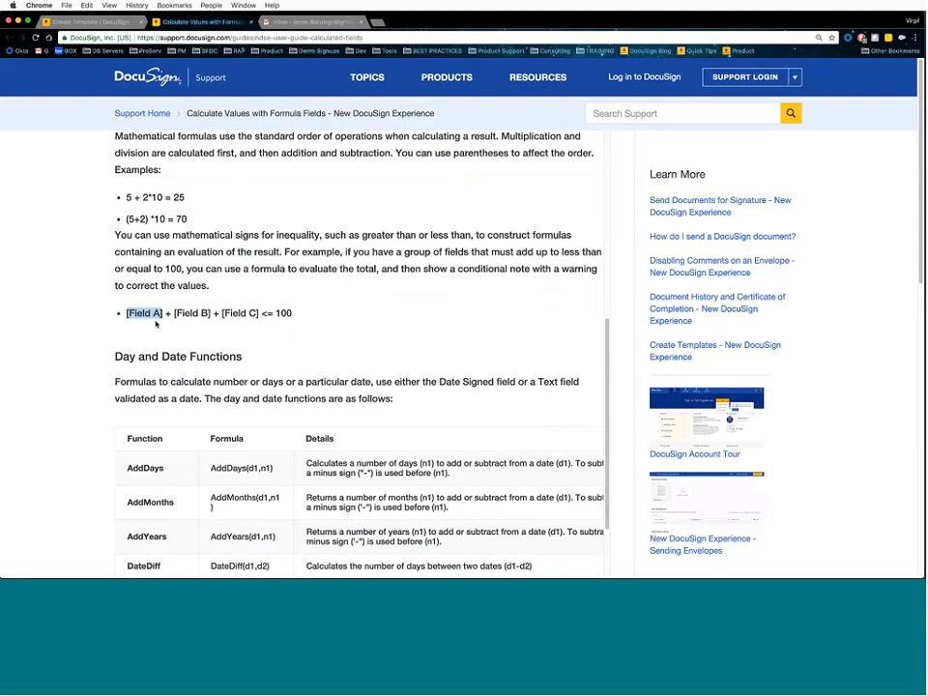
left_click(181, 314)
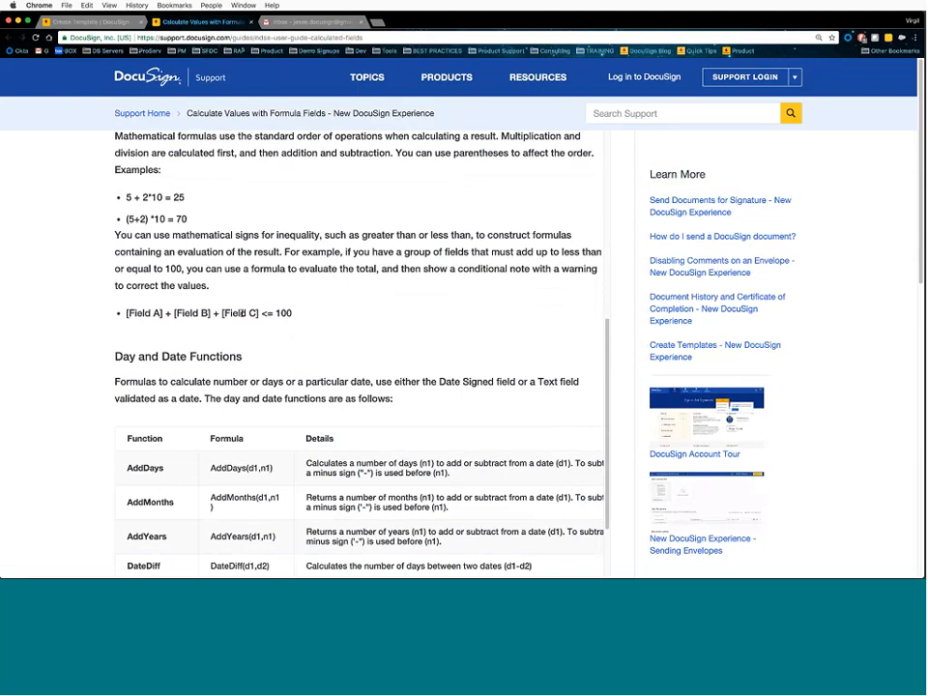
left_click(92, 21)
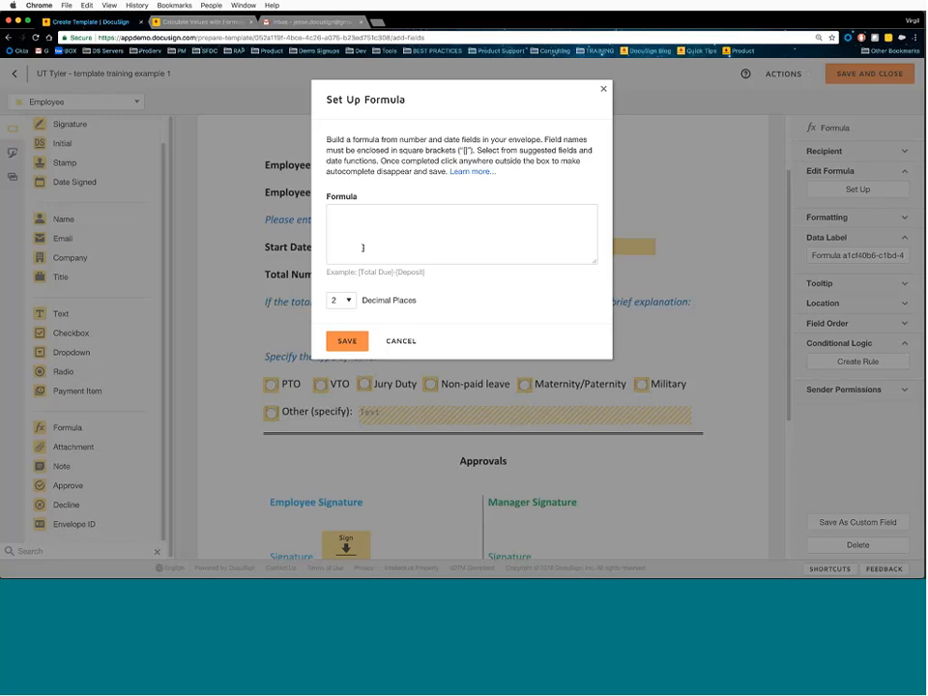
- Enter a DateDiff formula using [End Date] and [Start Date] from the suggestions list
left_click(369, 244)
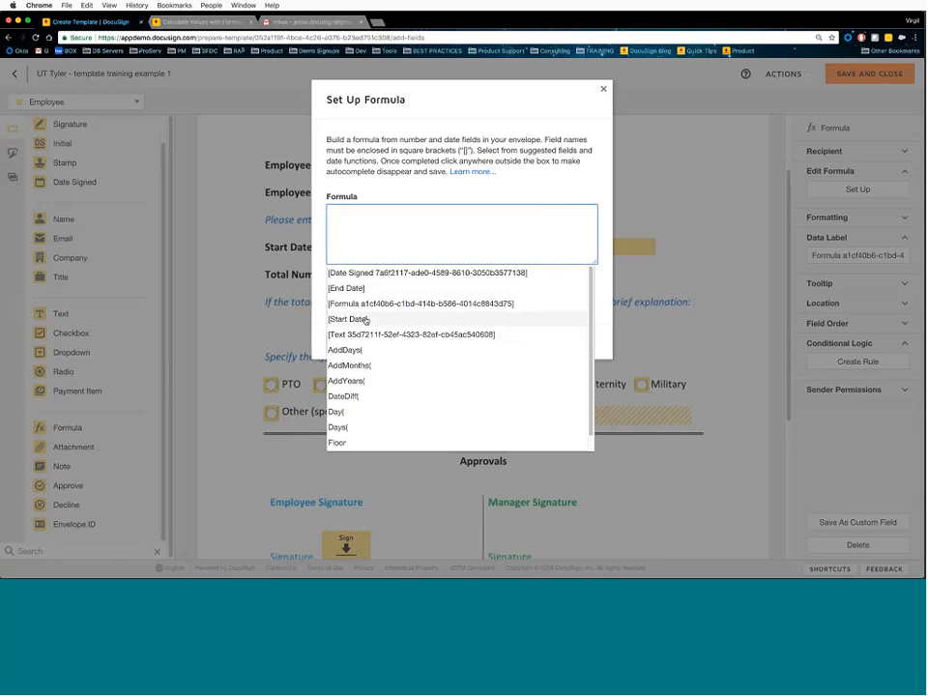
left_click(379, 228)
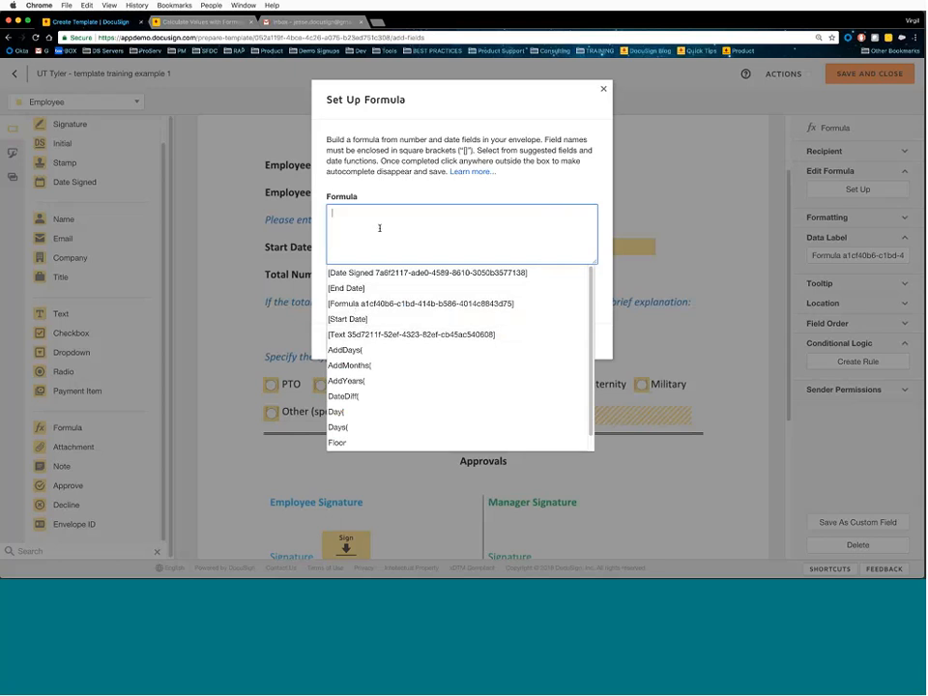
left_click(354, 396)
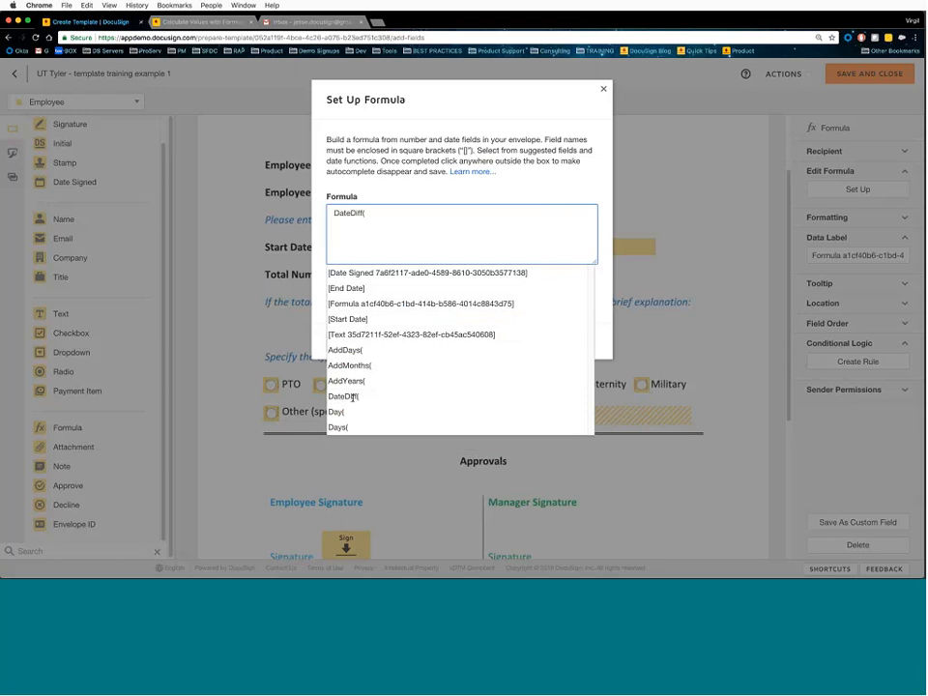
left_click(368, 291)
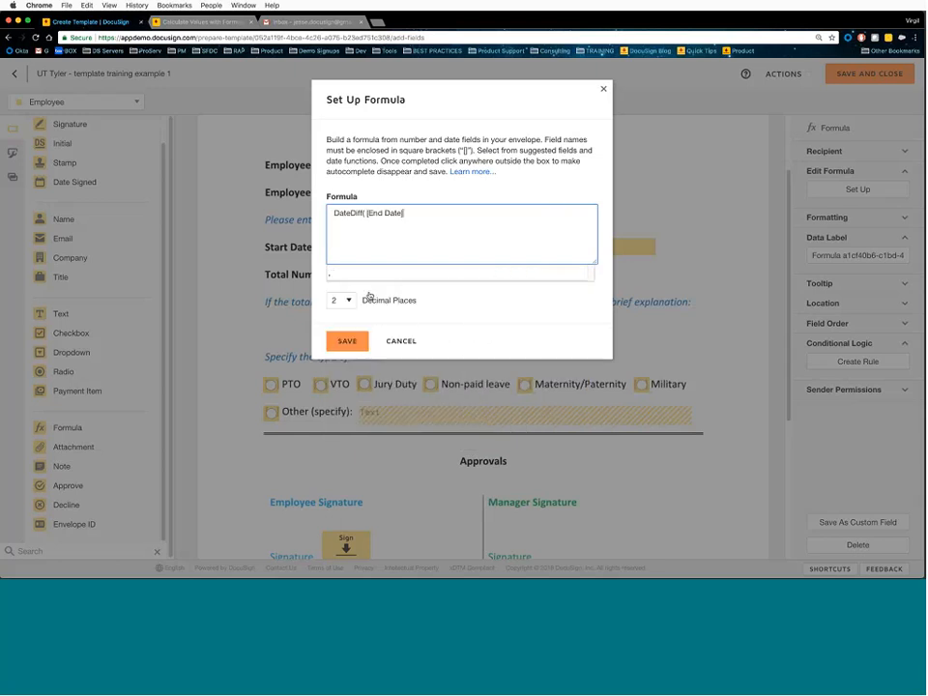
type(",")
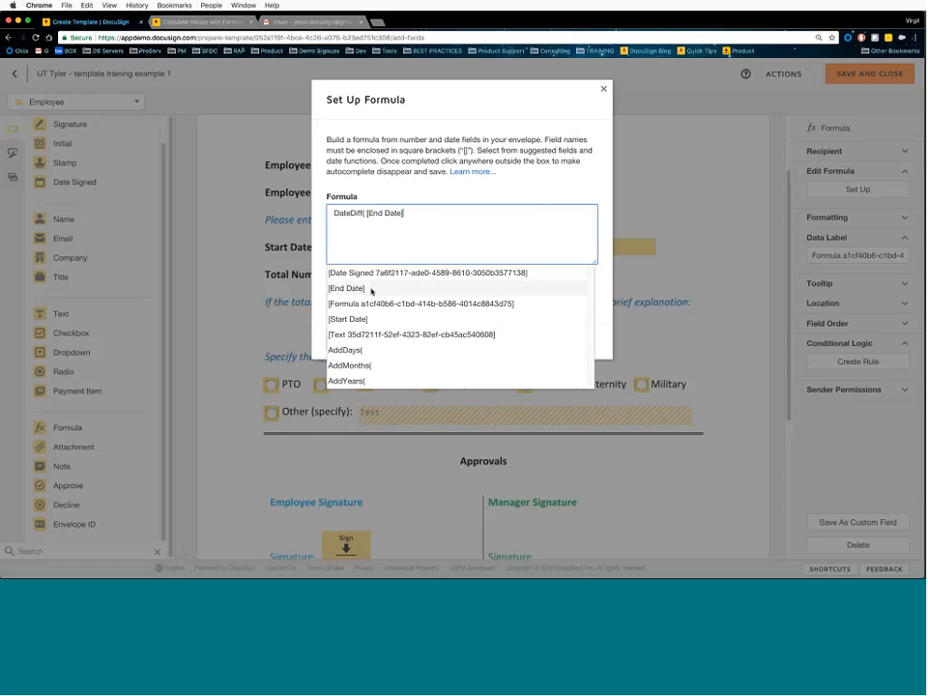
left_click(359, 322)
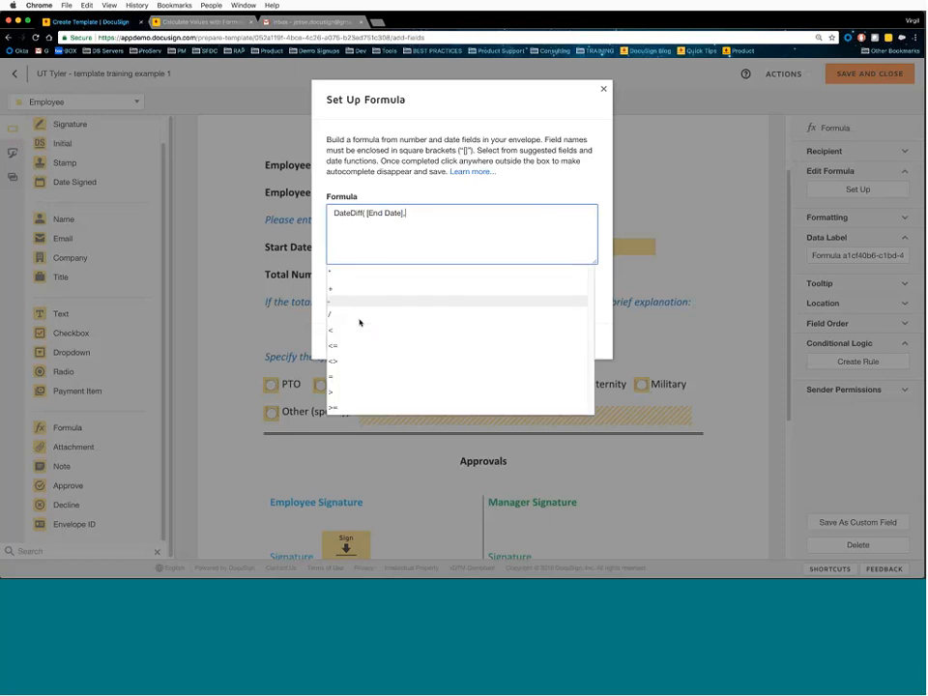
type(")")
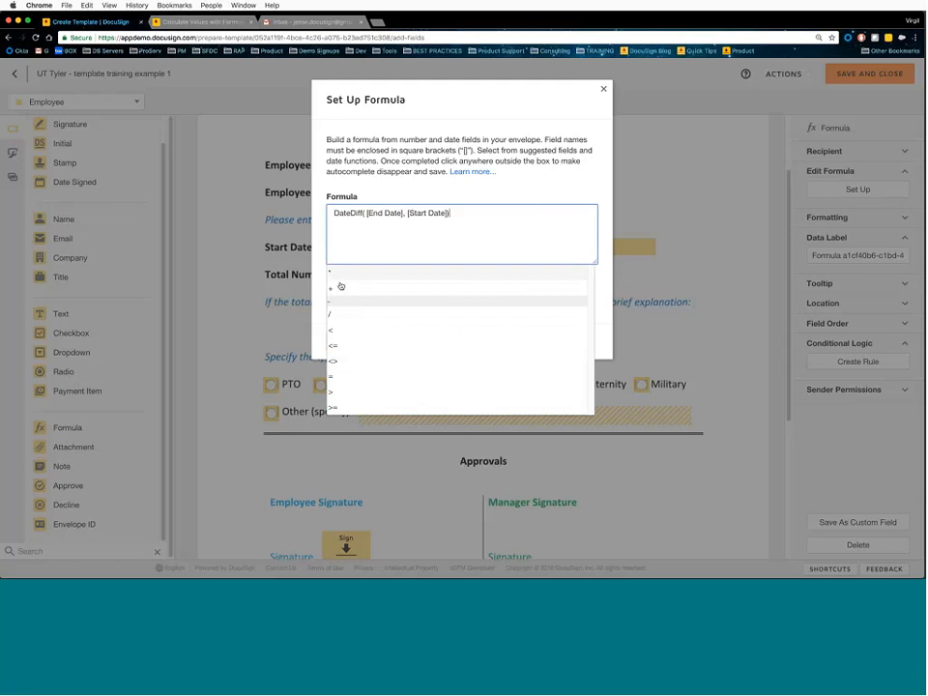
left_click(469, 216)
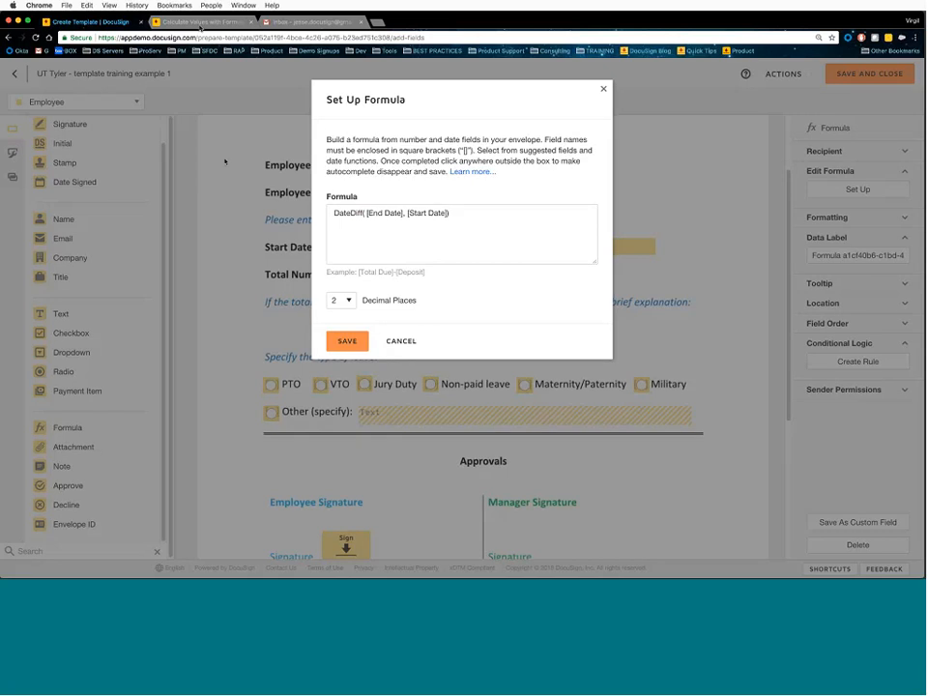
- Check the DateDiff syntax row in the formula help article
key("ctrl+Tab")
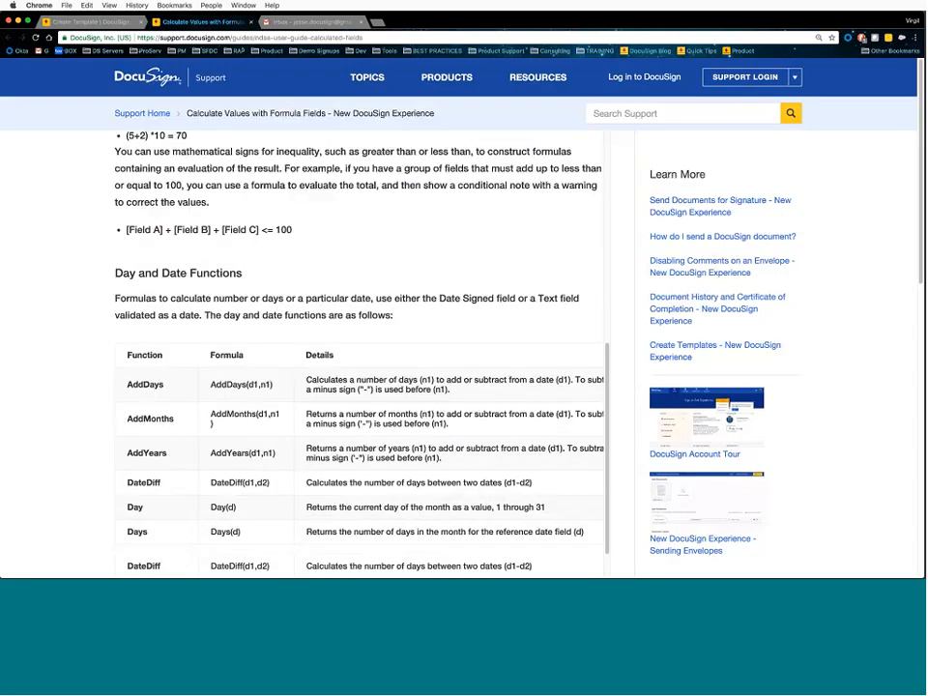
triple_click(411, 488)
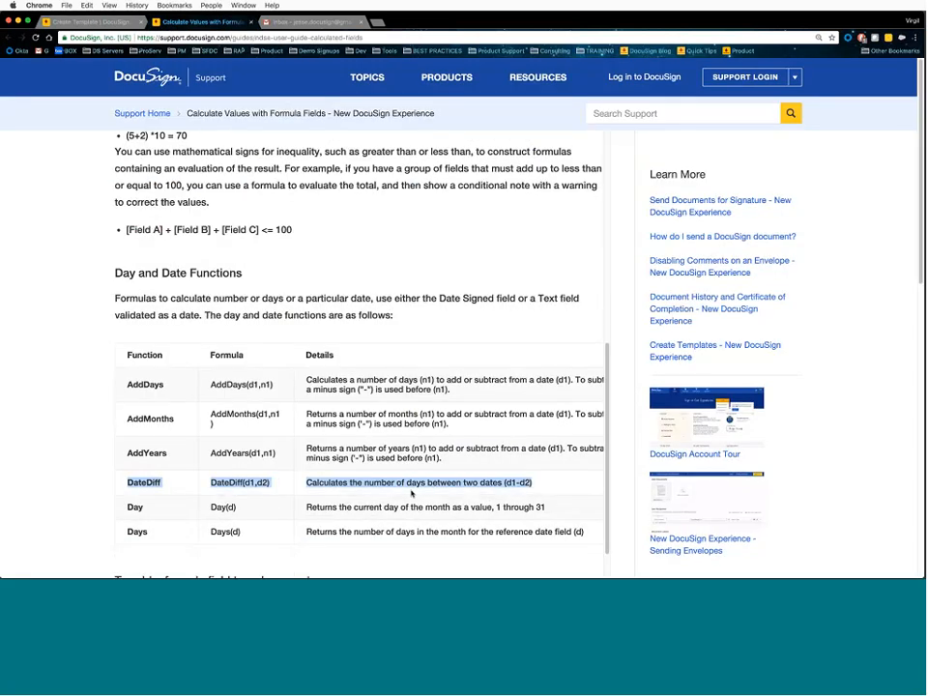
left_click(257, 167)
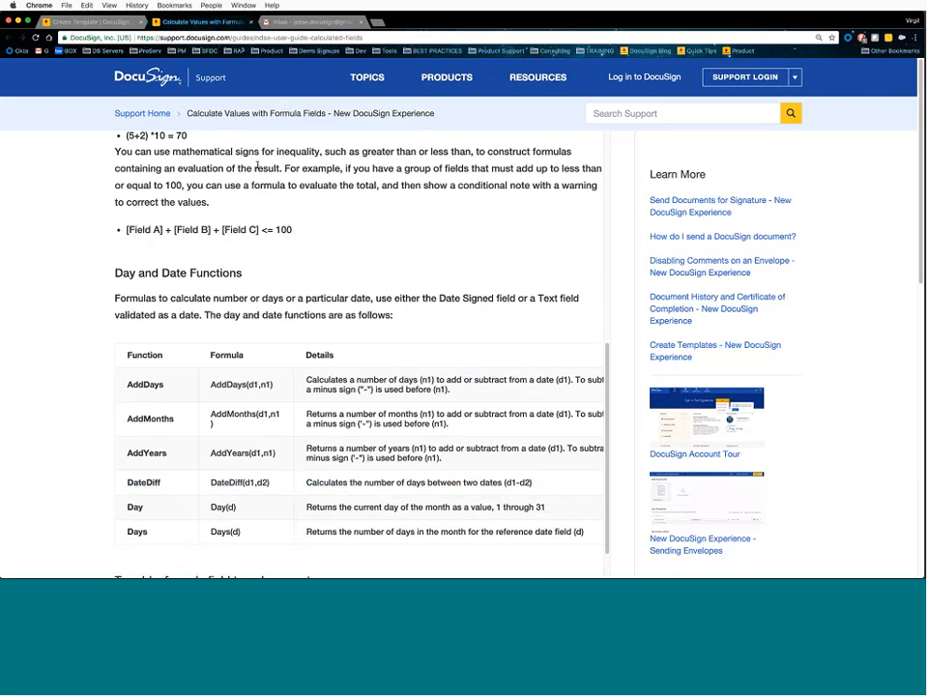
key("ctrl+shift+Tab")
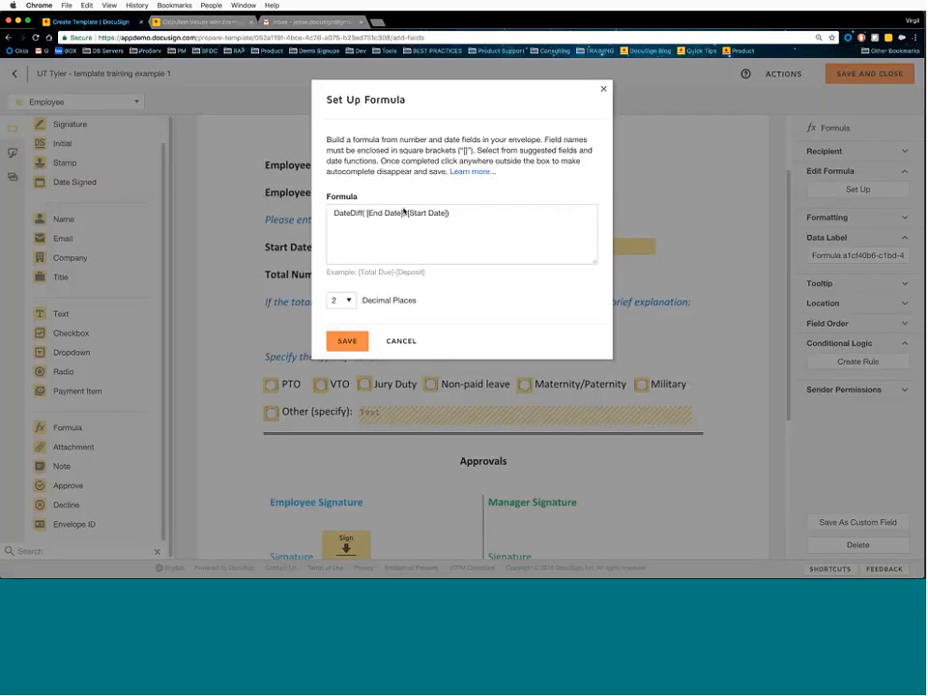
- Put a comma between [End Date] and [Start Date] and set Decimal Places to 0
left_click(403, 211)
type(",")
left_click(459, 214)
left_click(491, 193)
left_click(352, 302)
left_click(346, 296)
- Save the DateDiff formula, glance at Custom Fields, then save and close the template
left_click(350, 342)
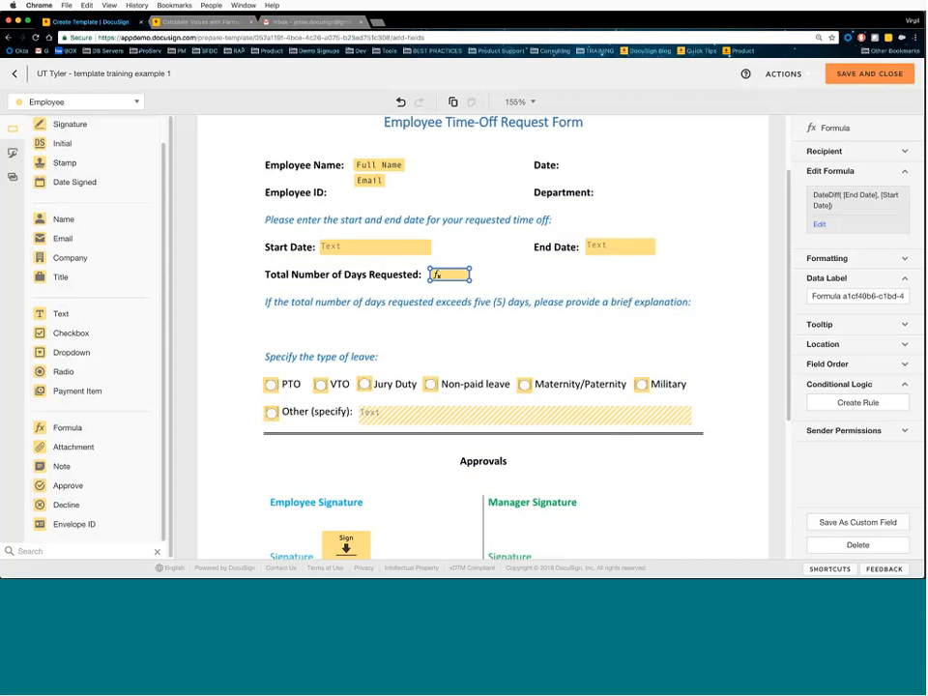
left_click(12, 153)
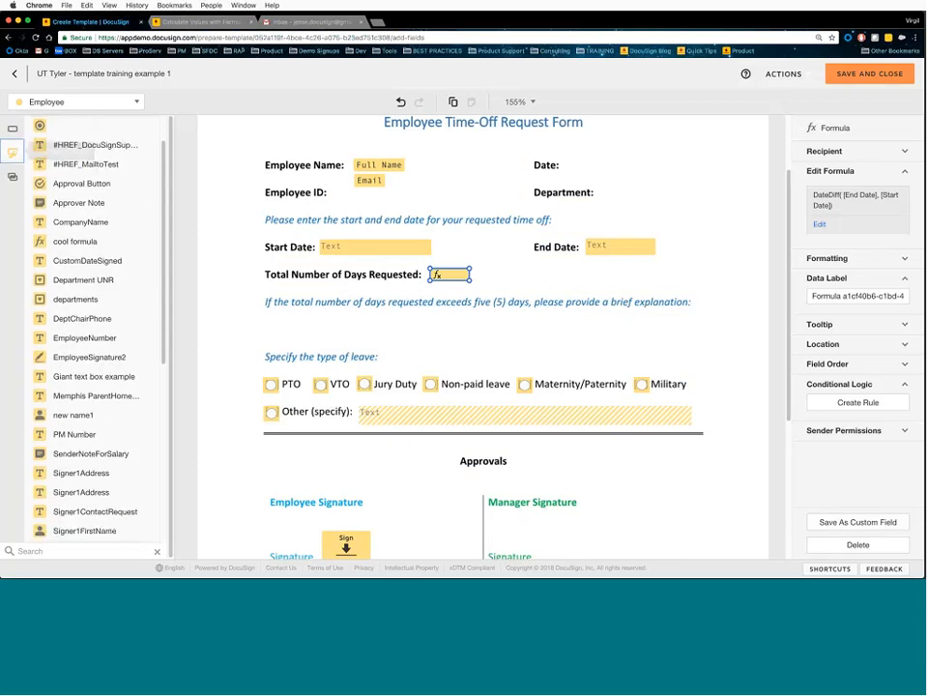
scroll(81, 250, "down", 5)
scroll(81, 250, "up", 6)
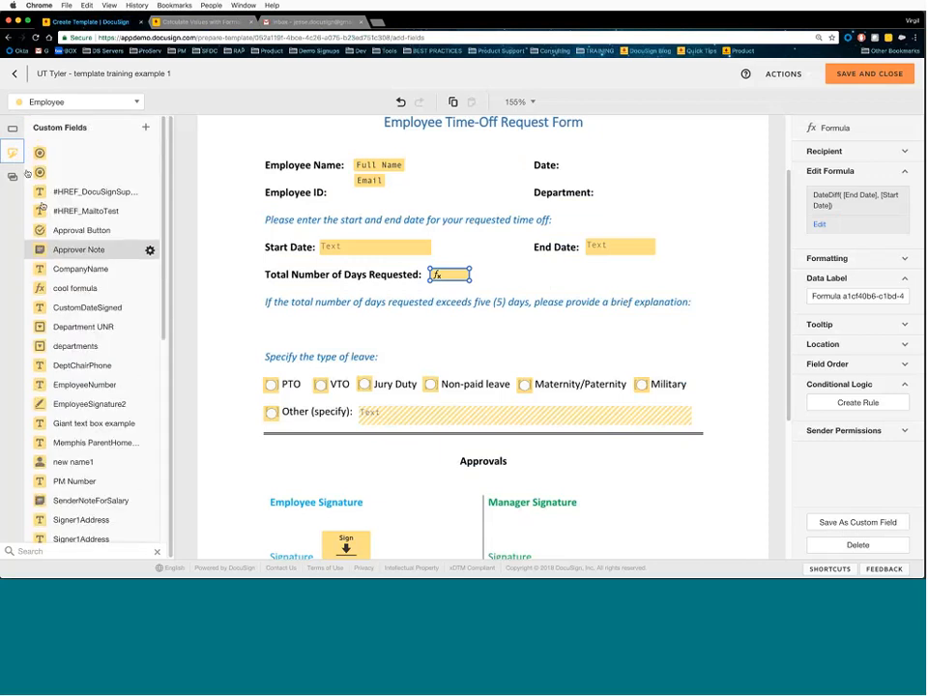
left_click(13, 131)
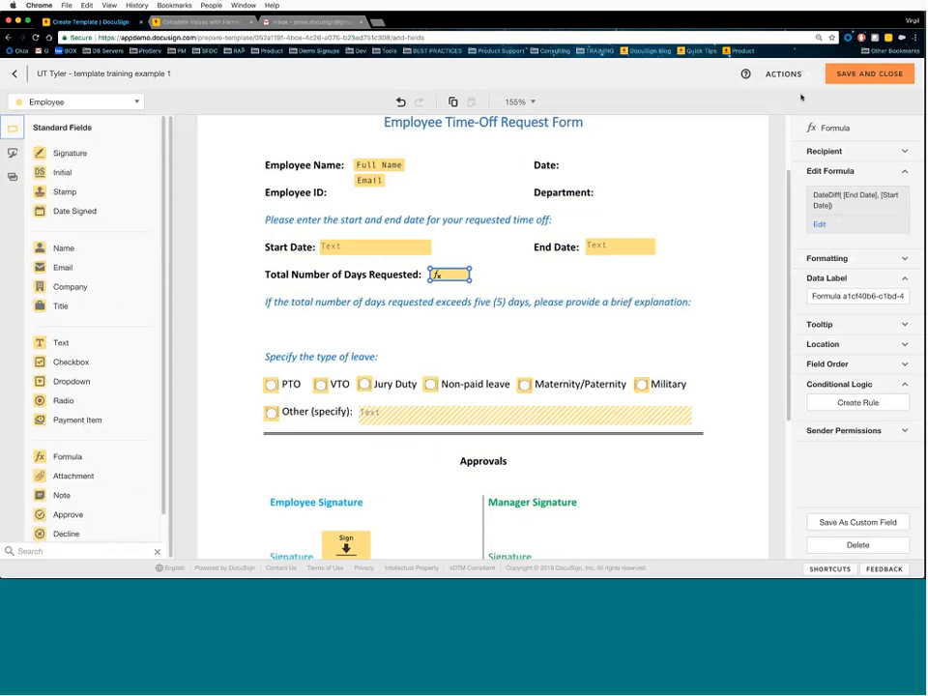
left_click(873, 76)
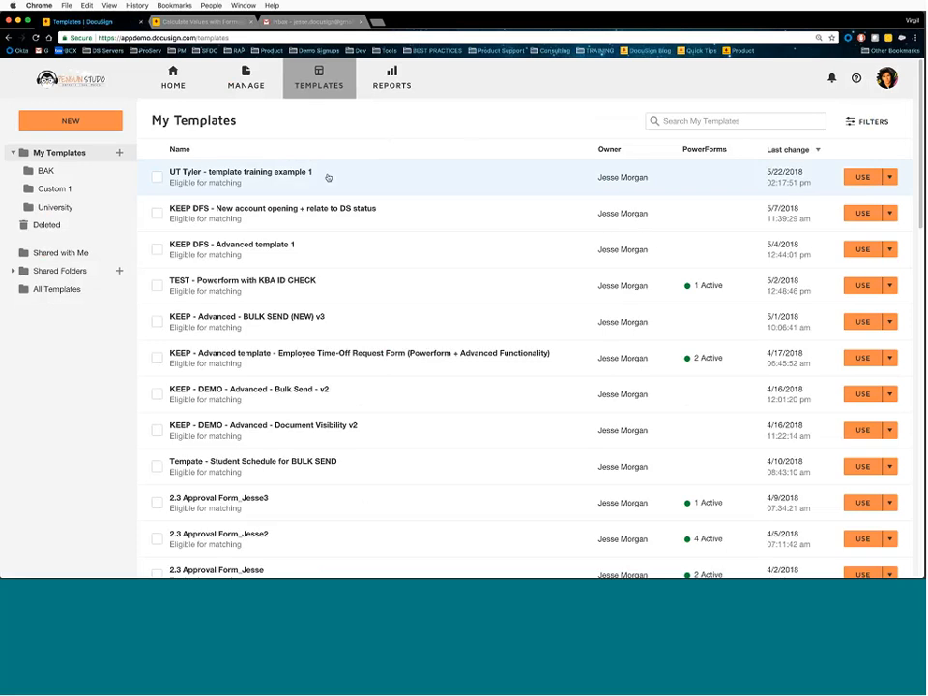
- Open the UT Tyler - template training example 1 details page and preview its document
left_click(890, 178)
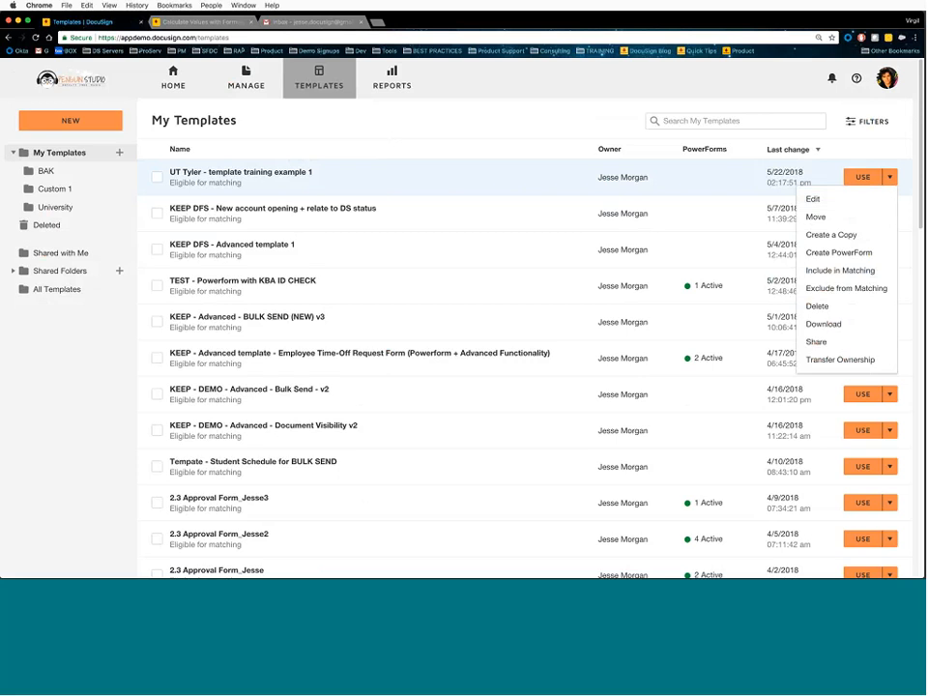
left_click(222, 175)
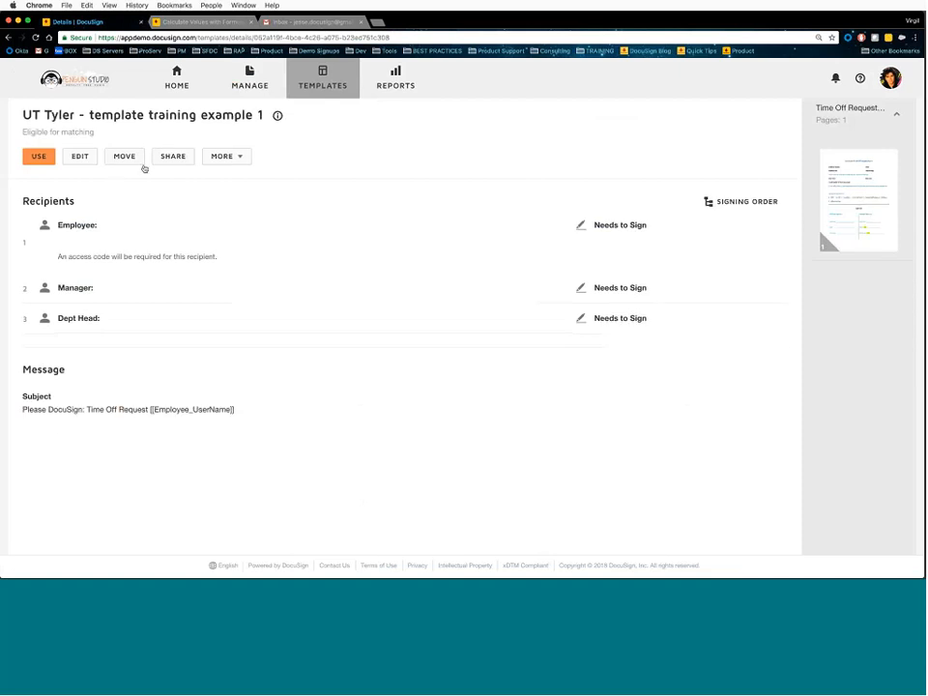
left_click(235, 156)
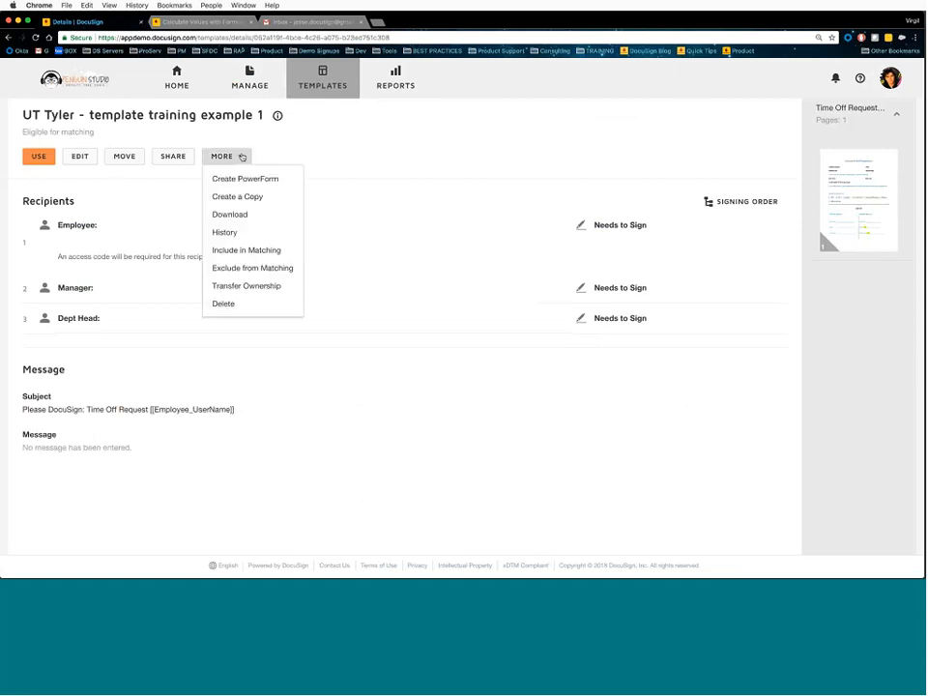
left_click(383, 183)
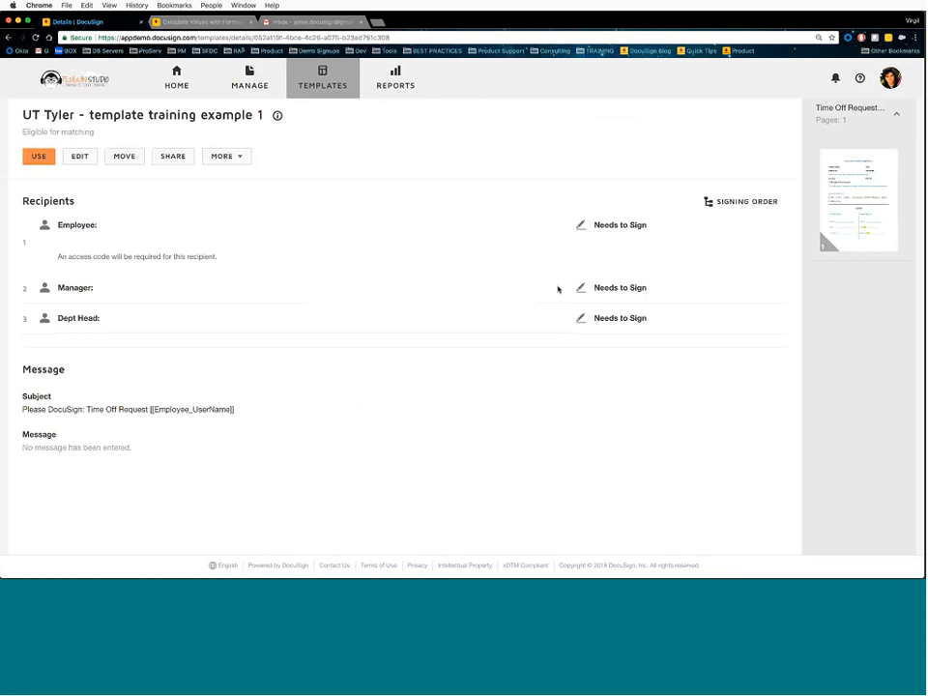
left_click(857, 209)
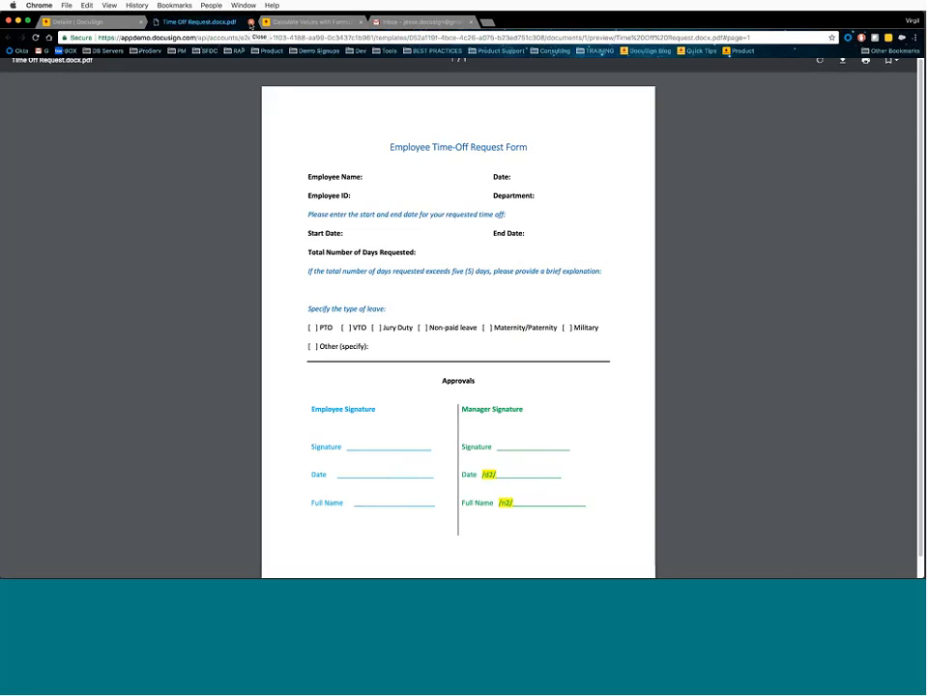
left_click(251, 21)
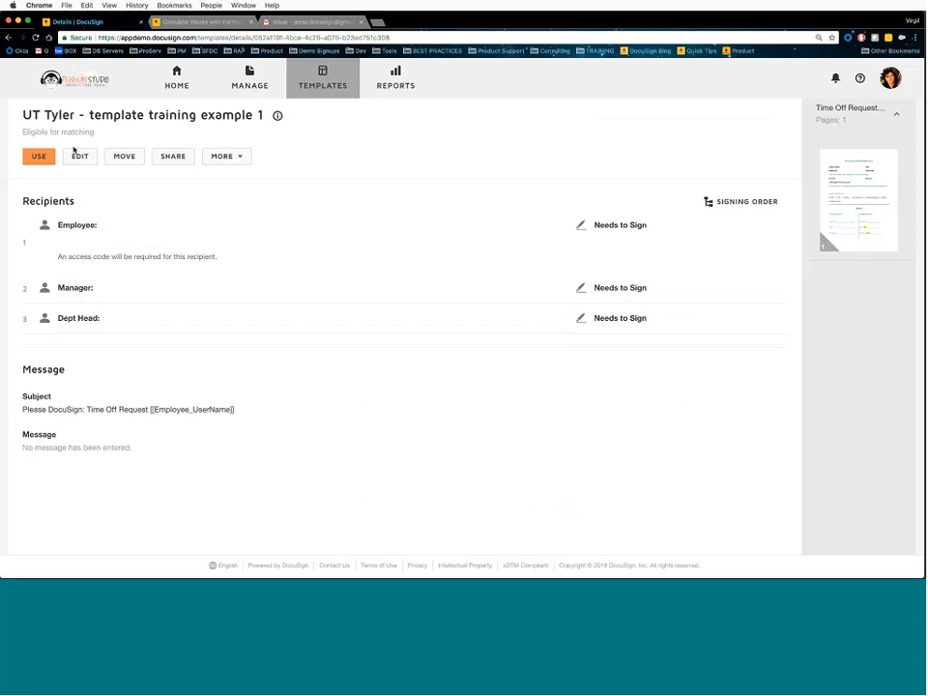
left_click(130, 159)
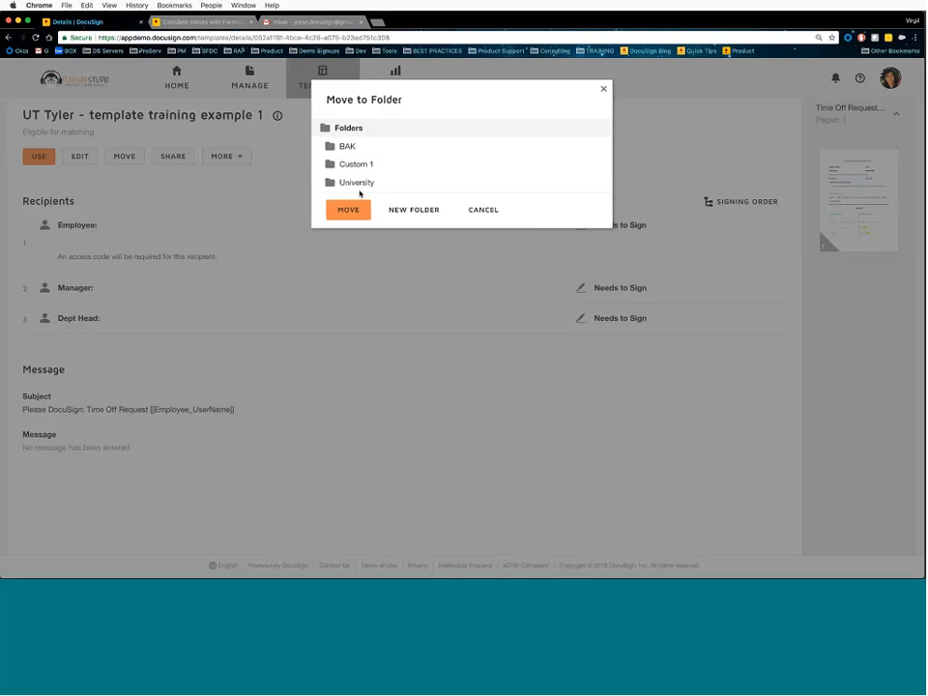
left_click(470, 210)
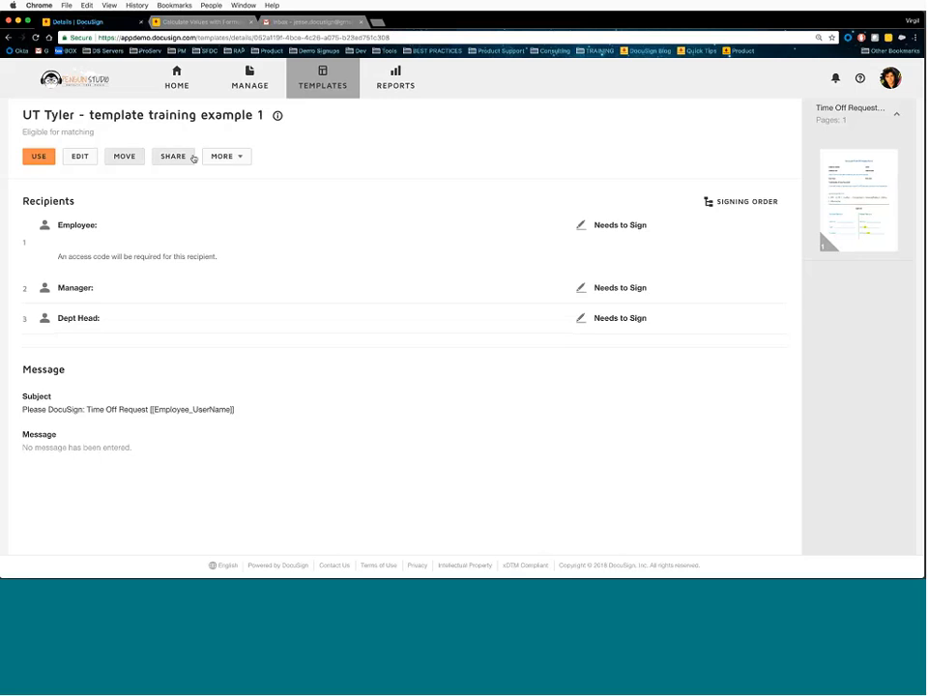
- Share the template with the HR group, after adding and removing three individual users
left_click(174, 156)
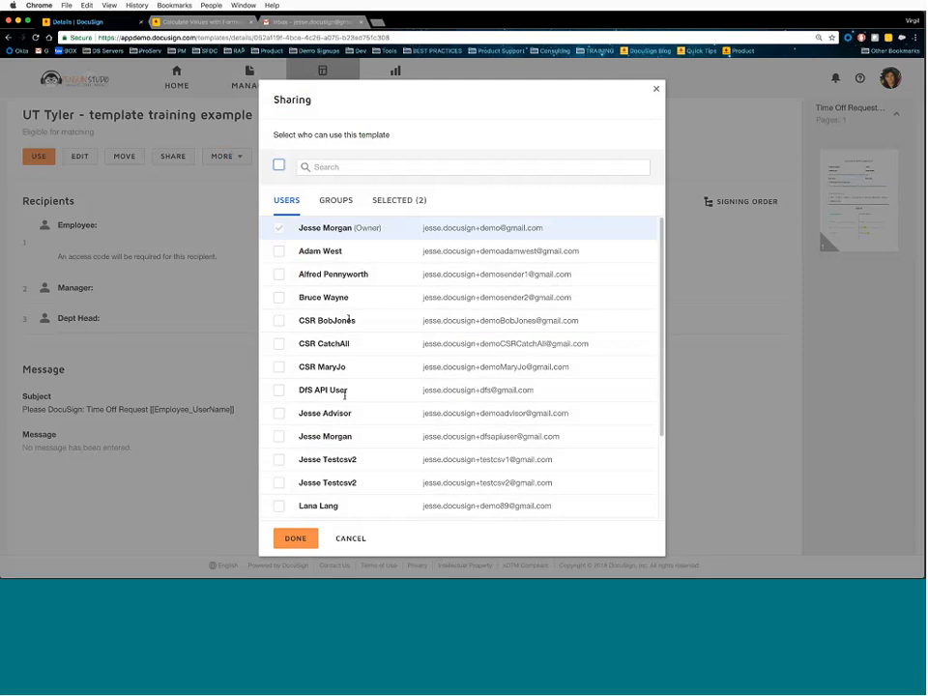
left_click(279, 251)
left_click(279, 274)
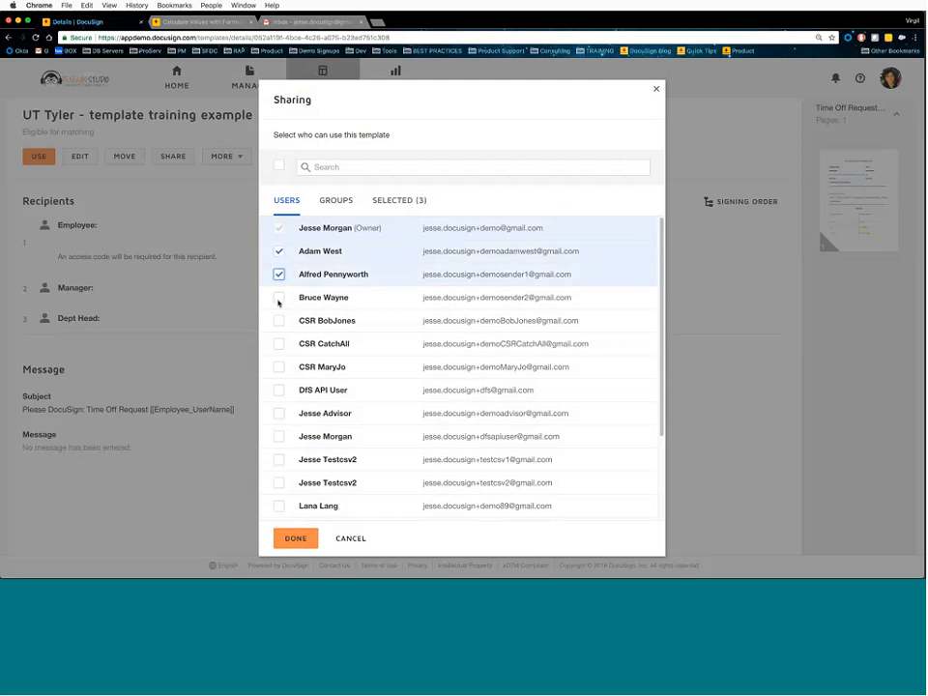
left_click(279, 298)
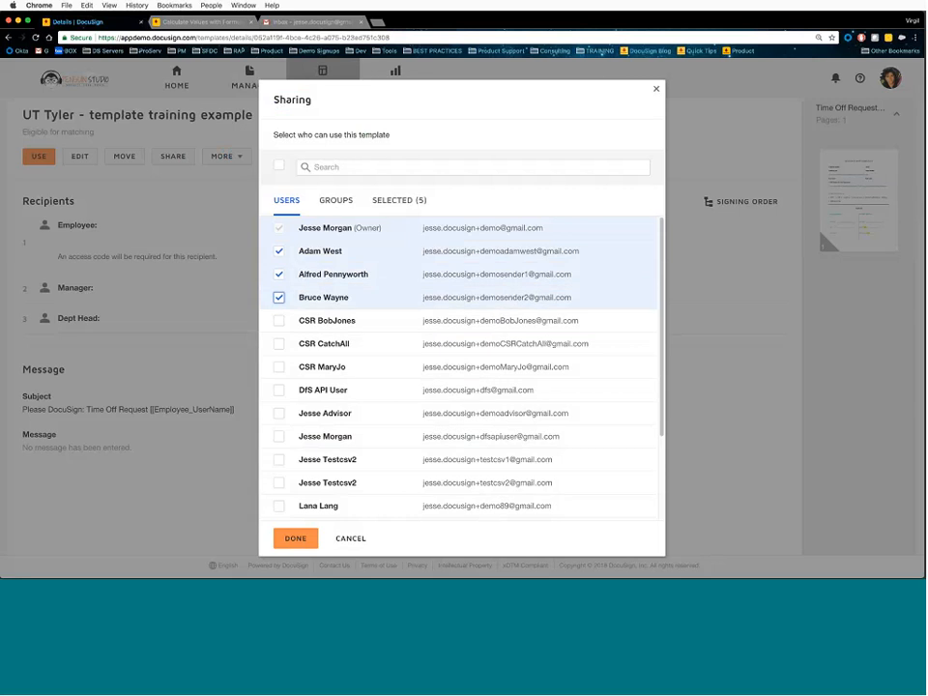
left_click(279, 252)
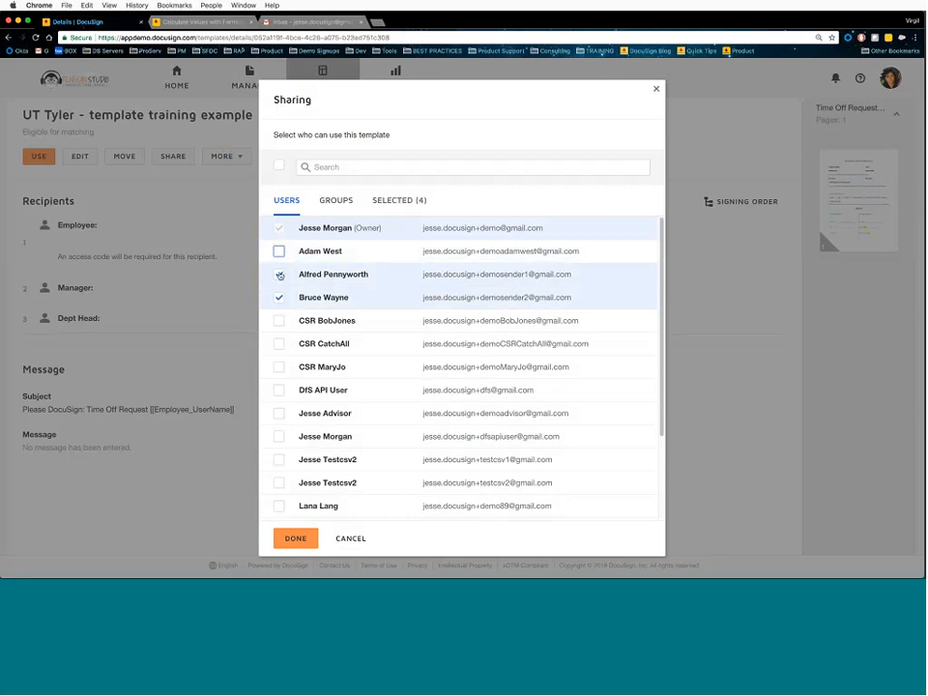
left_click(278, 275)
left_click(279, 298)
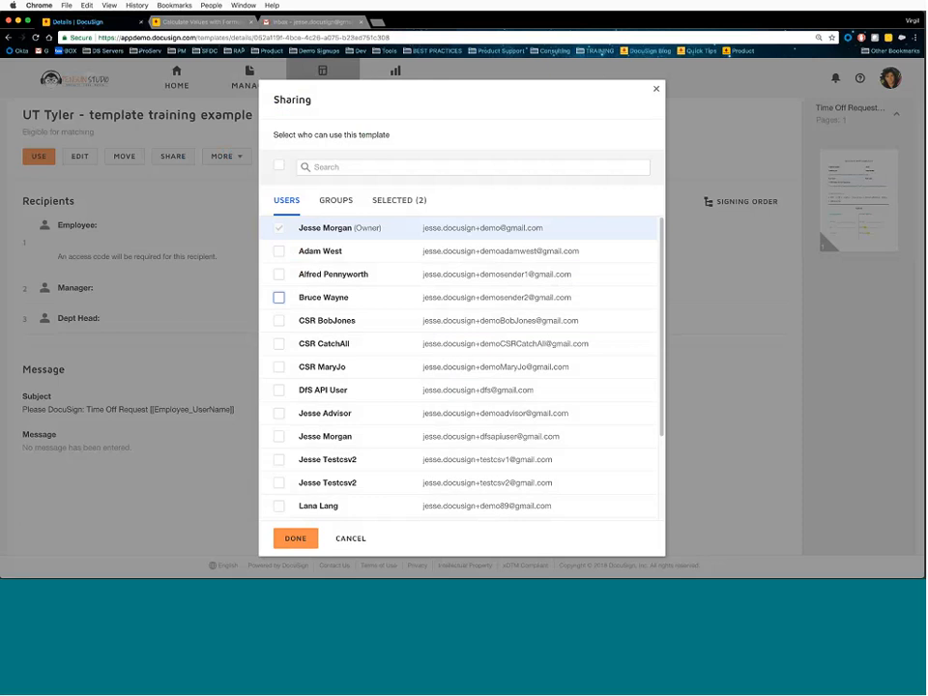
left_click(332, 203)
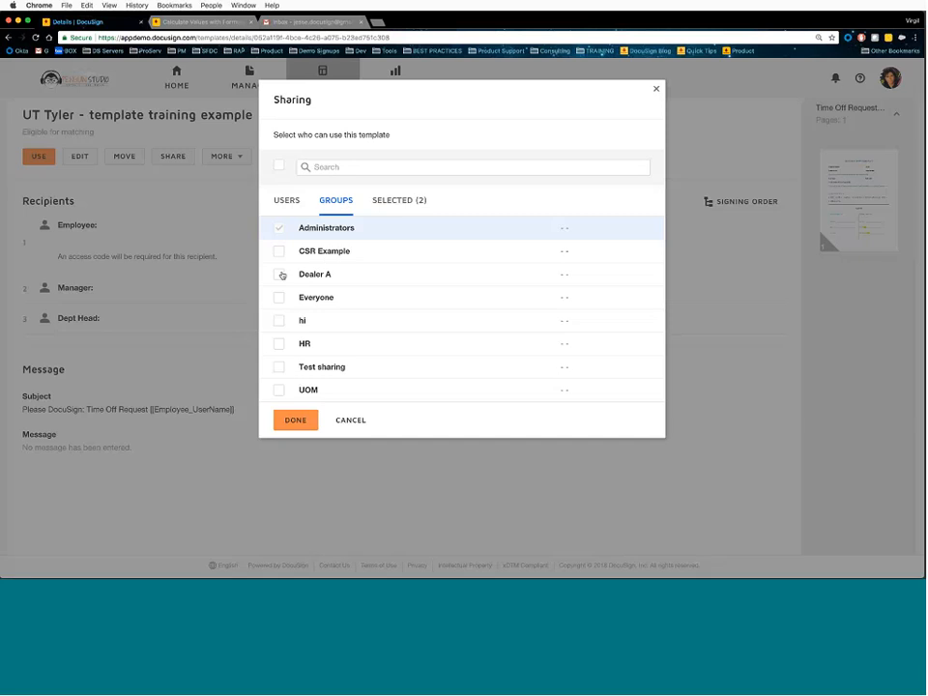
left_click(342, 343)
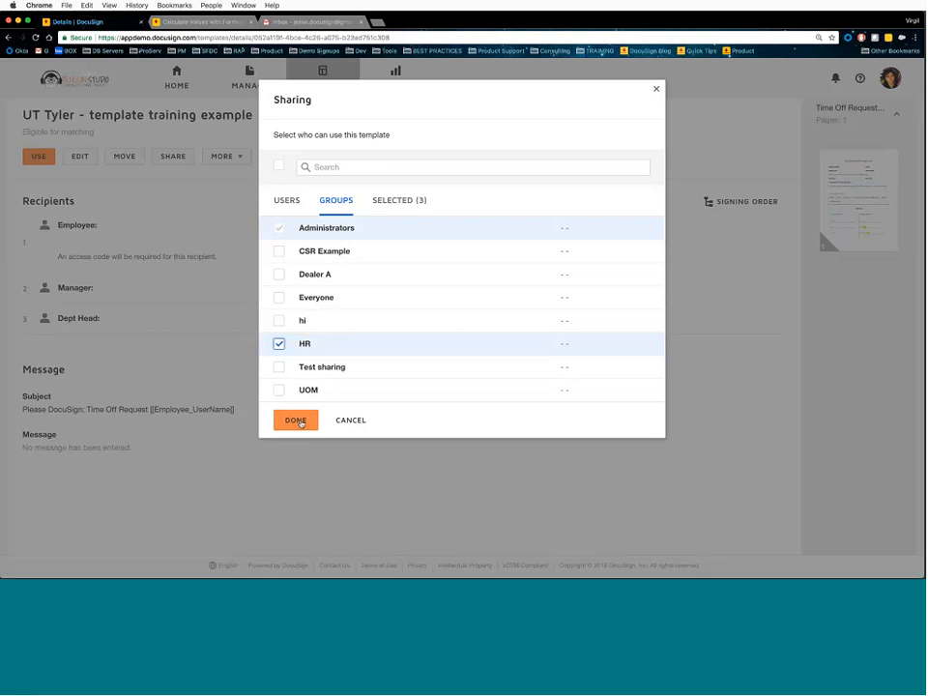
left_click(298, 421)
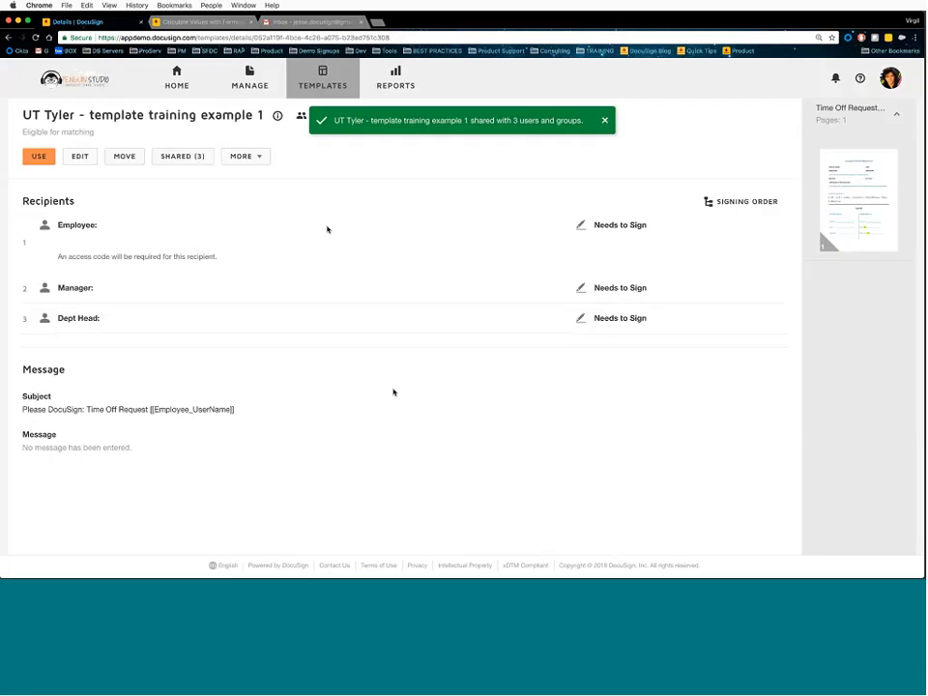
- Review the shared users and groups lists, then cancel the Sharing dialog without changes
left_click(198, 158)
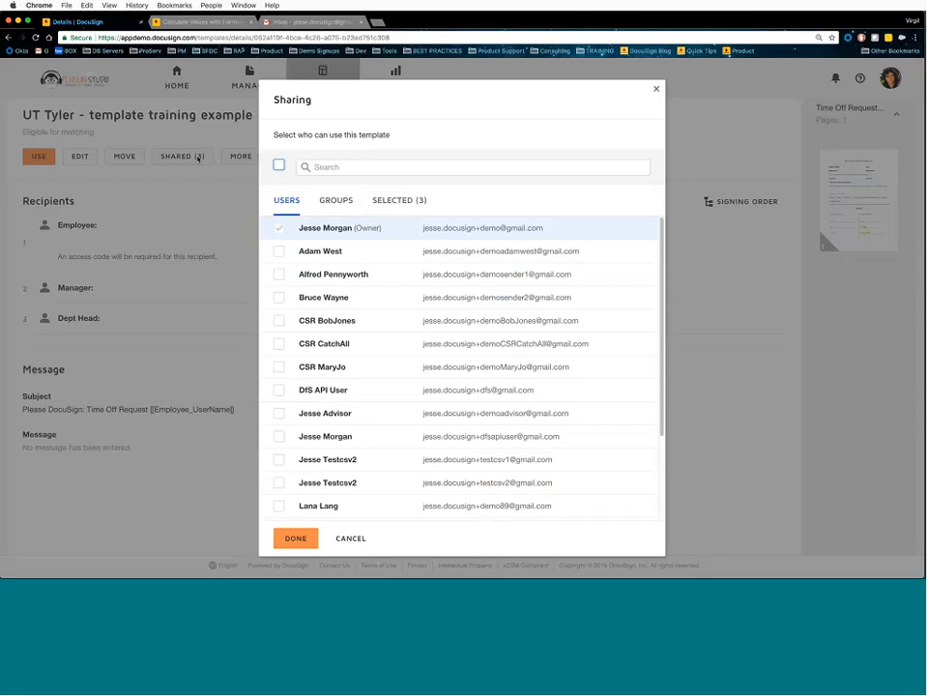
left_click(400, 201)
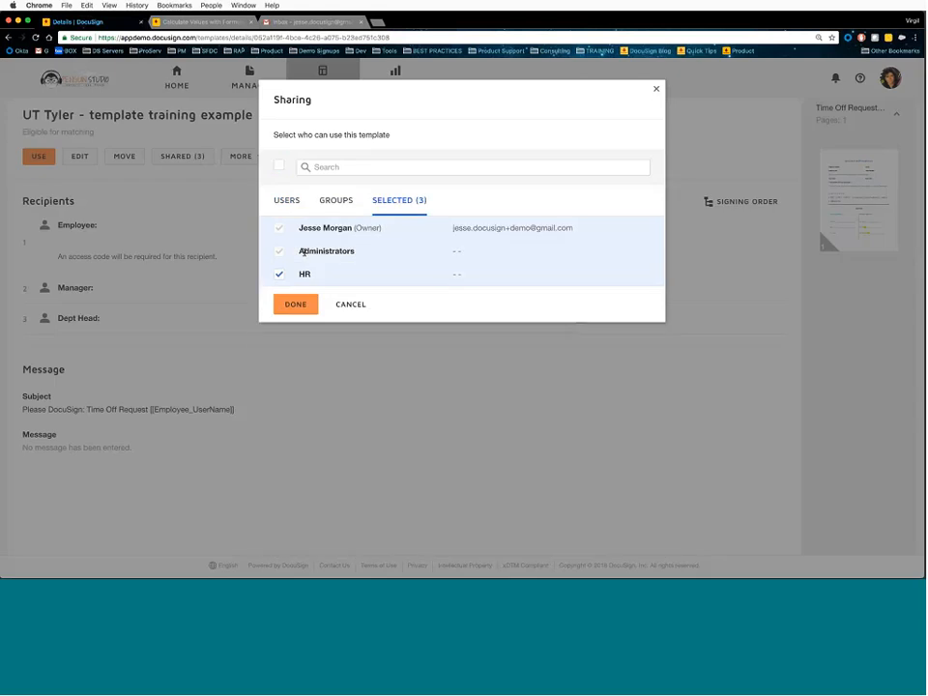
left_click(337, 201)
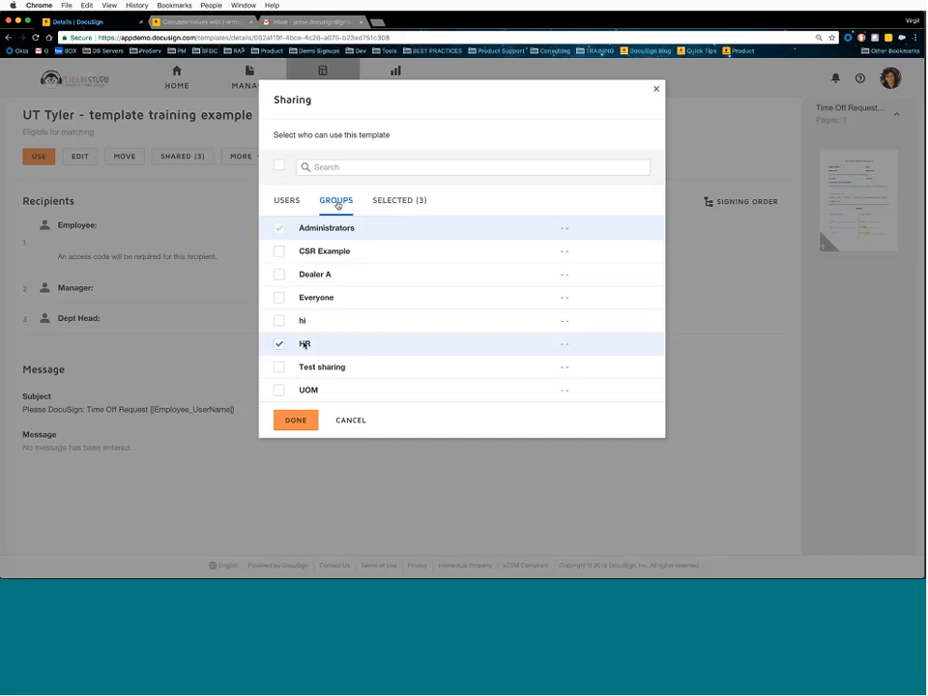
left_click(284, 201)
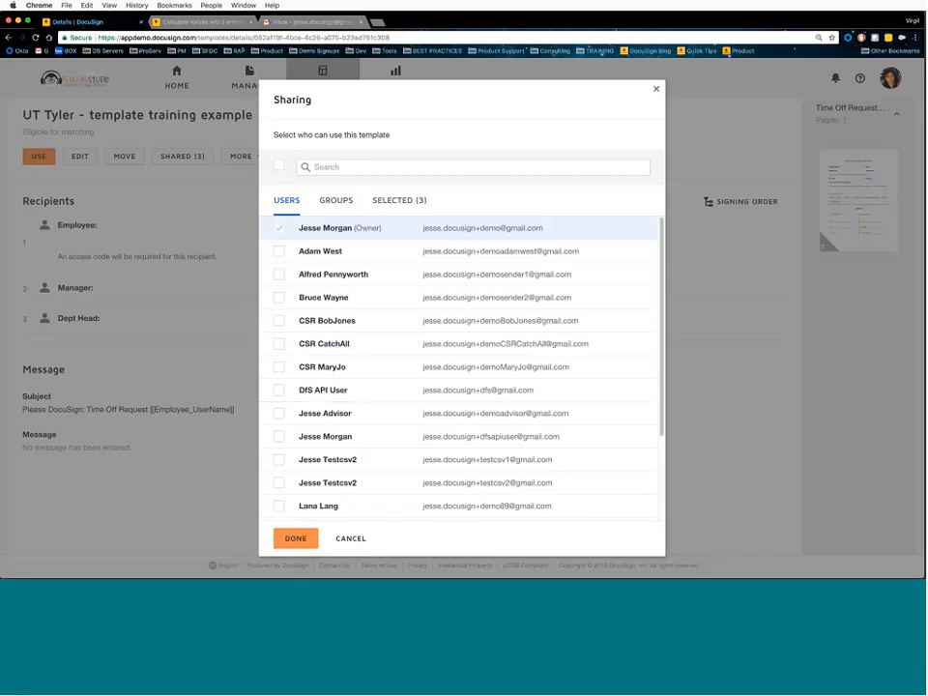
left_click(356, 538)
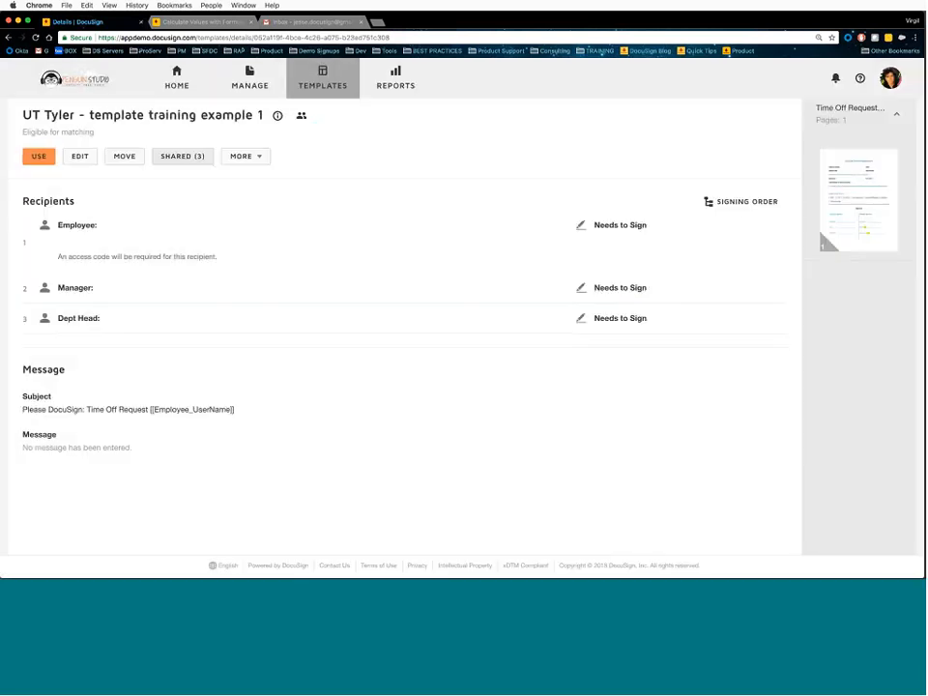
- Create a copy of the template and delete its Dept Head recipient
left_click(260, 157)
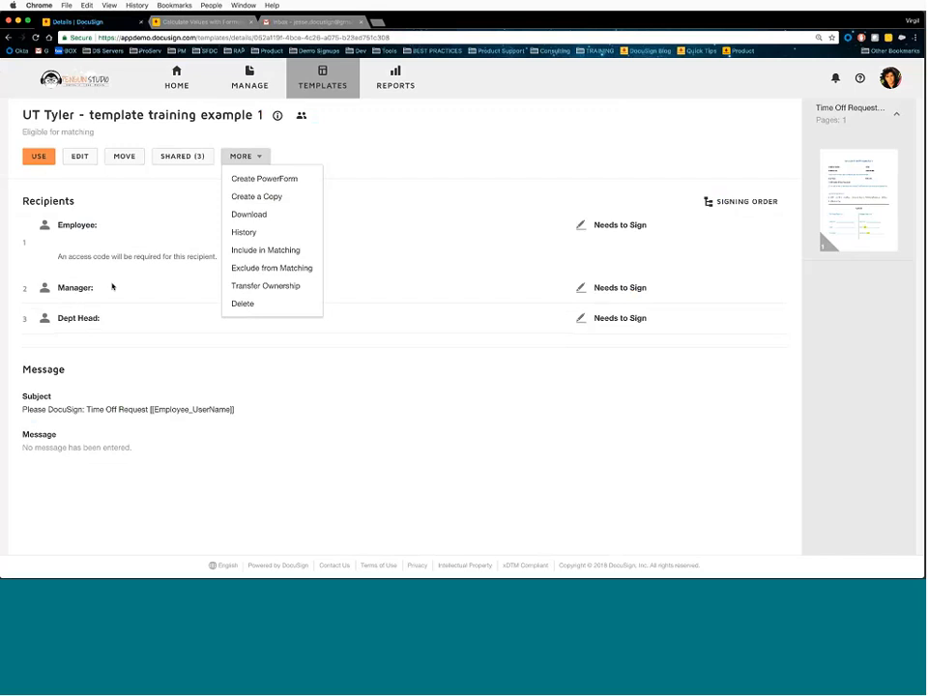
left_click(260, 200)
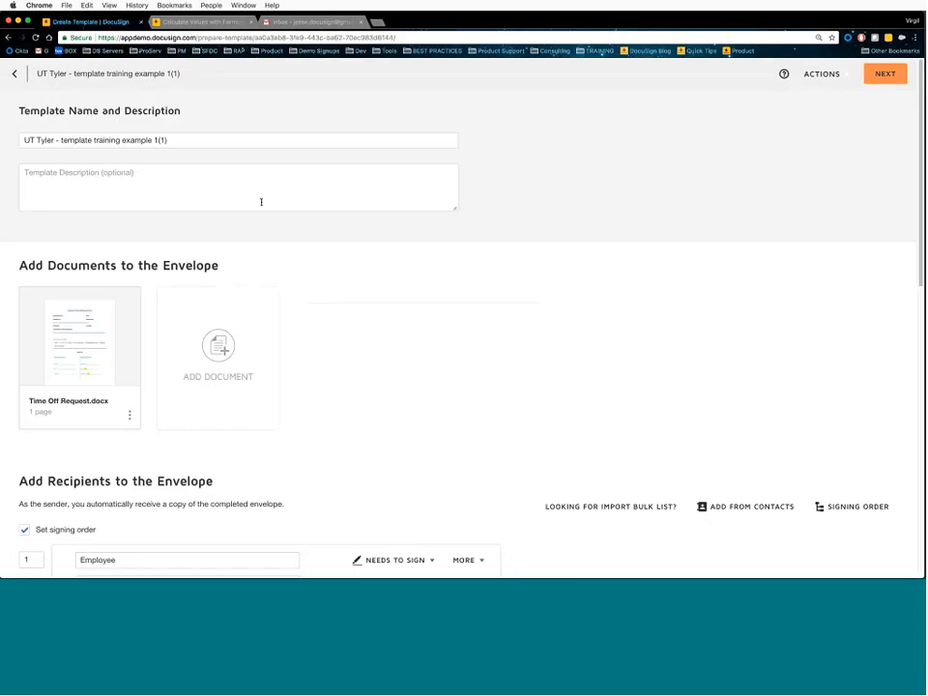
scroll(346, 268, "down", 2)
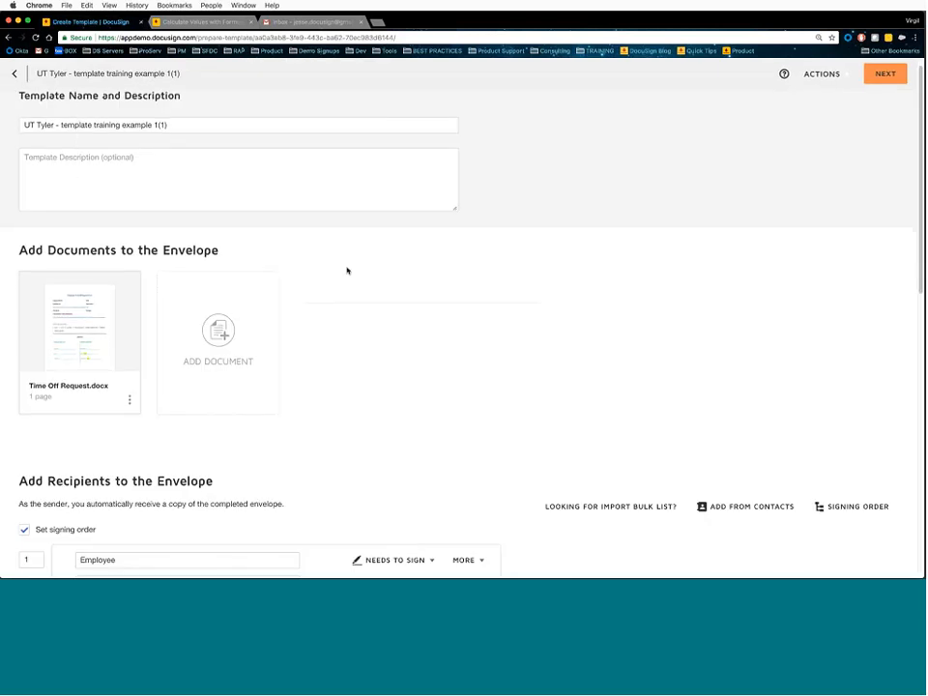
scroll(321, 264, "down", 3)
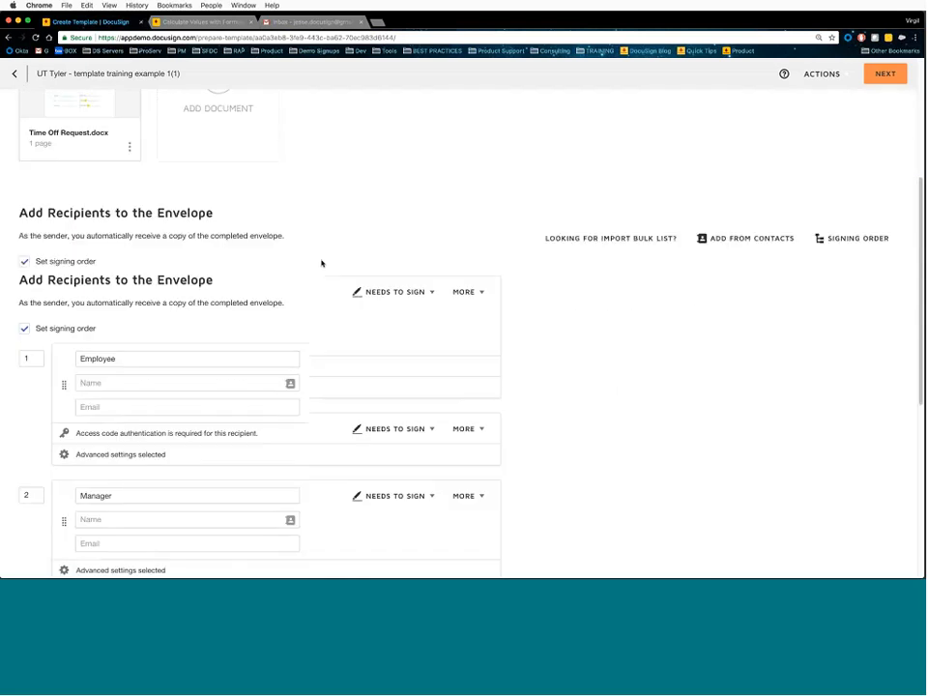
scroll(321, 263, "up", 3)
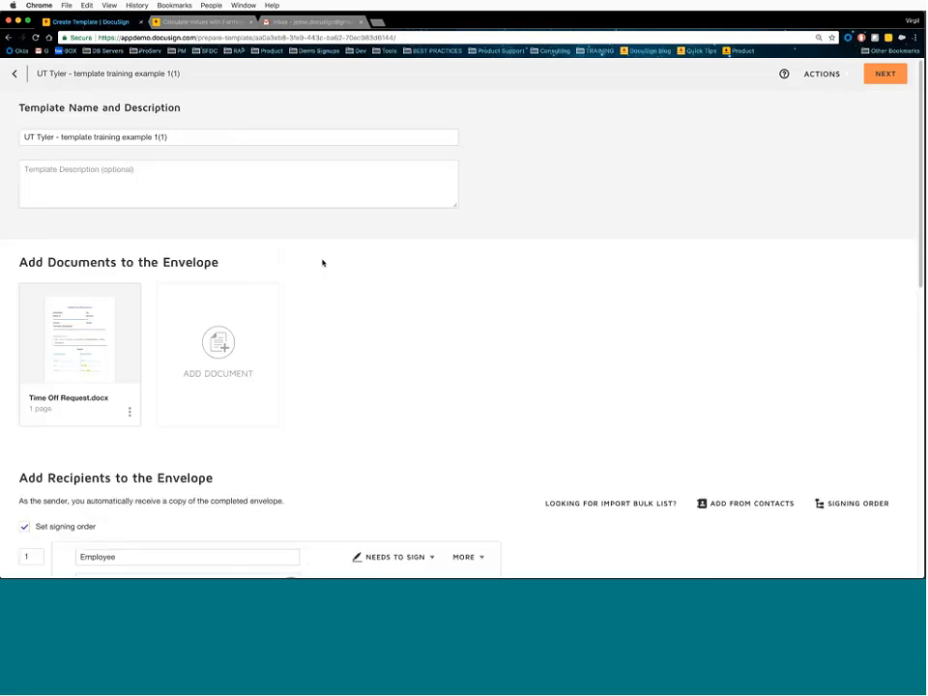
scroll(334, 270, "down", 8)
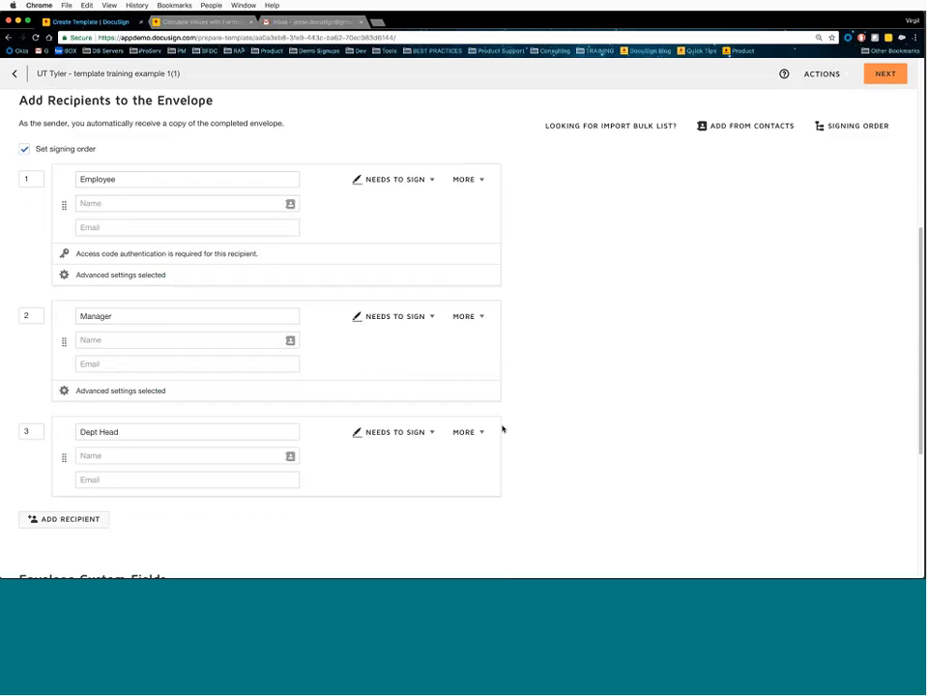
left_click(513, 455)
- Rename the copy to 'UT Tyler - template training example (TWO SIGNERS ONLY (NO DEAN REQD))' and save it
scroll(521, 376, "up", 8)
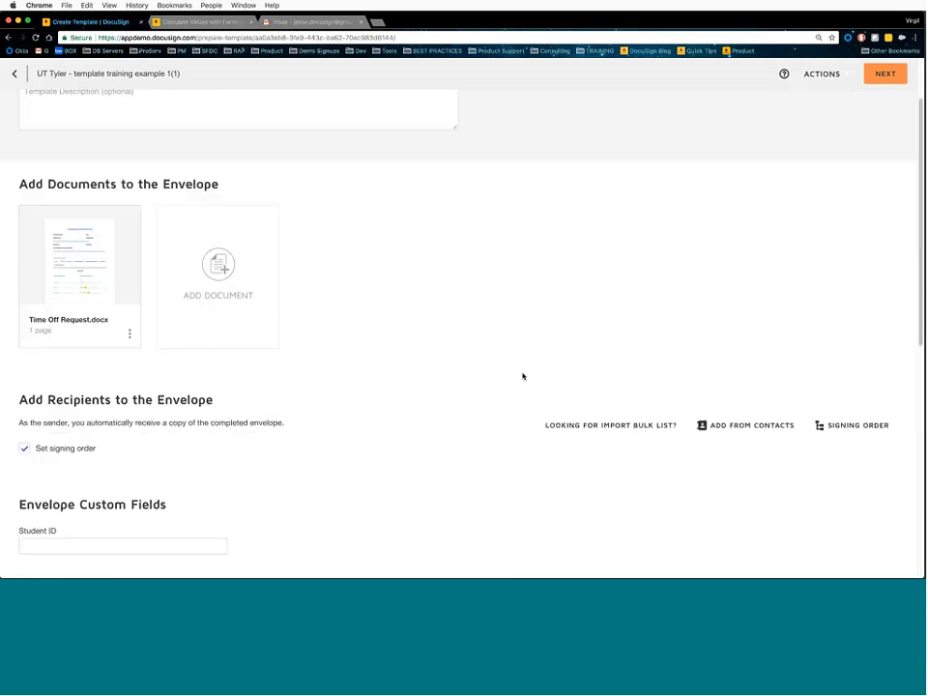
left_click(286, 141)
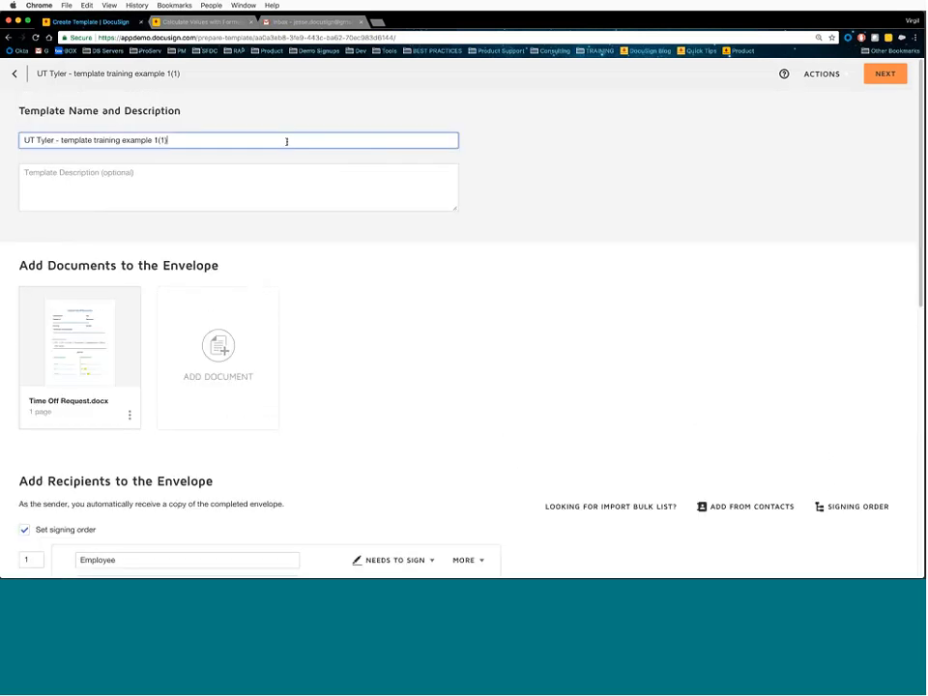
key("BackSpace")
key("BackSpace")
key("BackSpace")
key("BackSpace")
type("(TWO SIGNERS ONLY (NO")
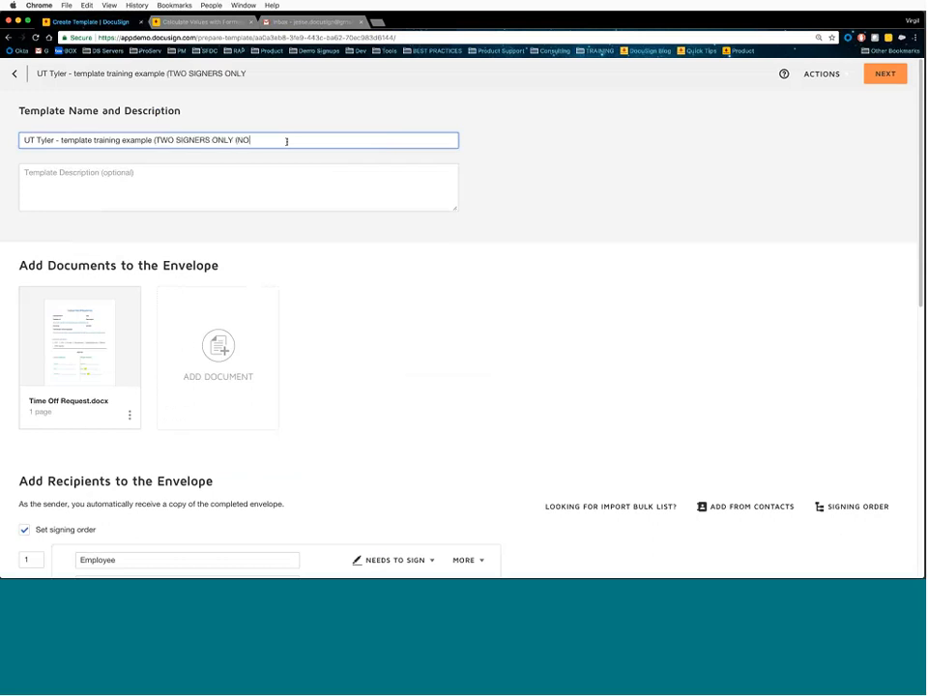
type(" DEAN REQD)")
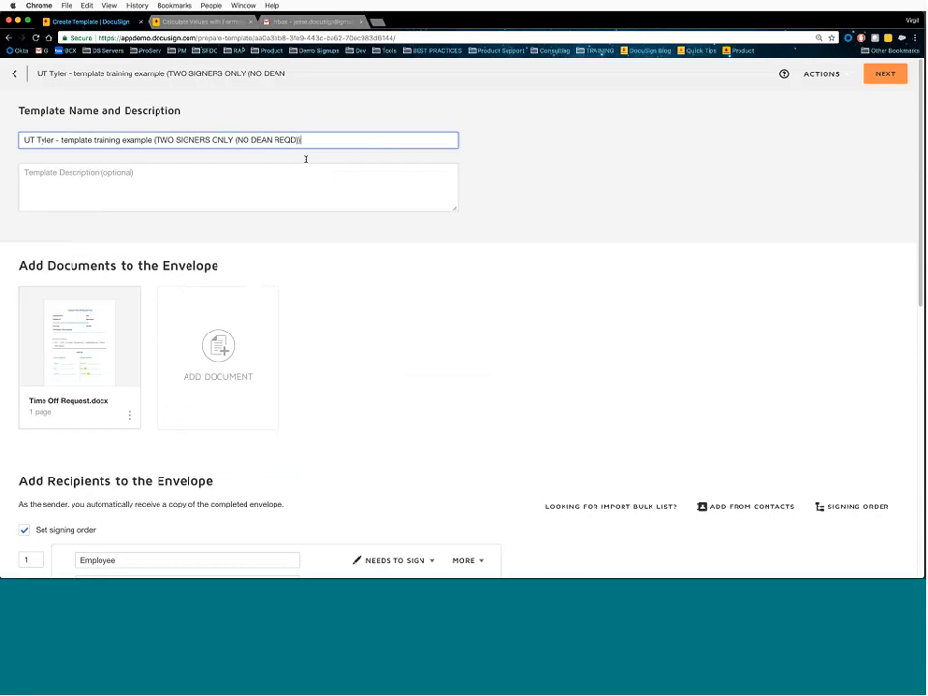
left_click(836, 76)
left_click(830, 112)
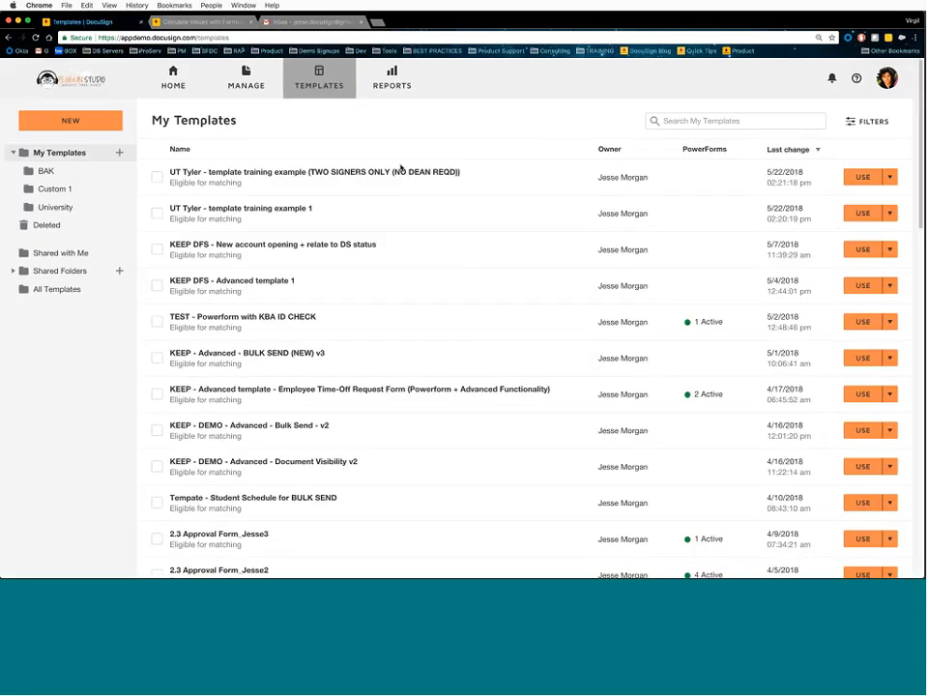
- Open the two-signer copy, exclude it from template matching, then include it again
left_click(339, 179)
left_click(257, 158)
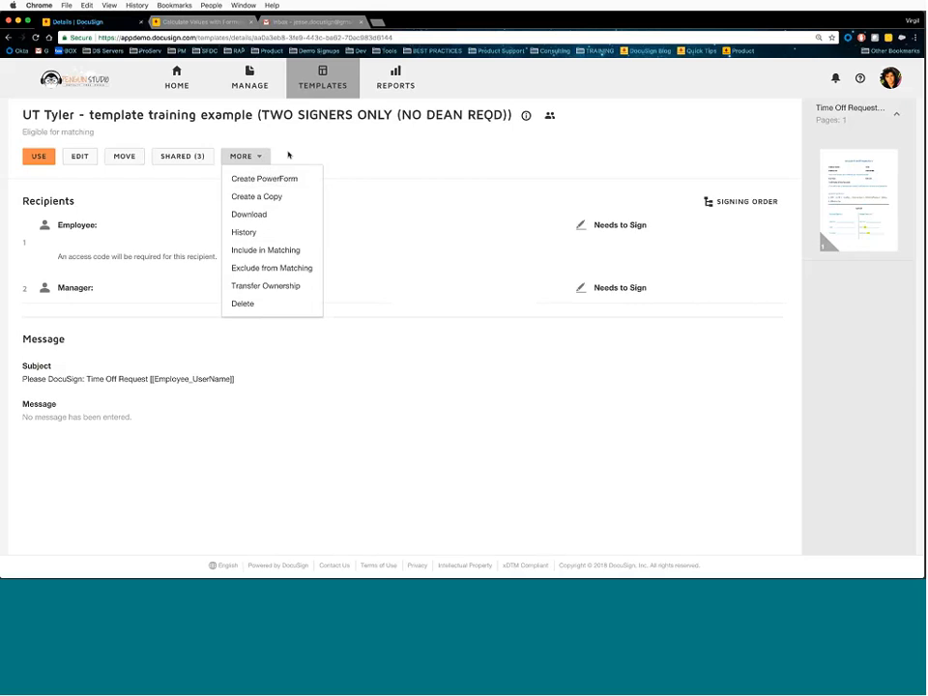
left_click(289, 155)
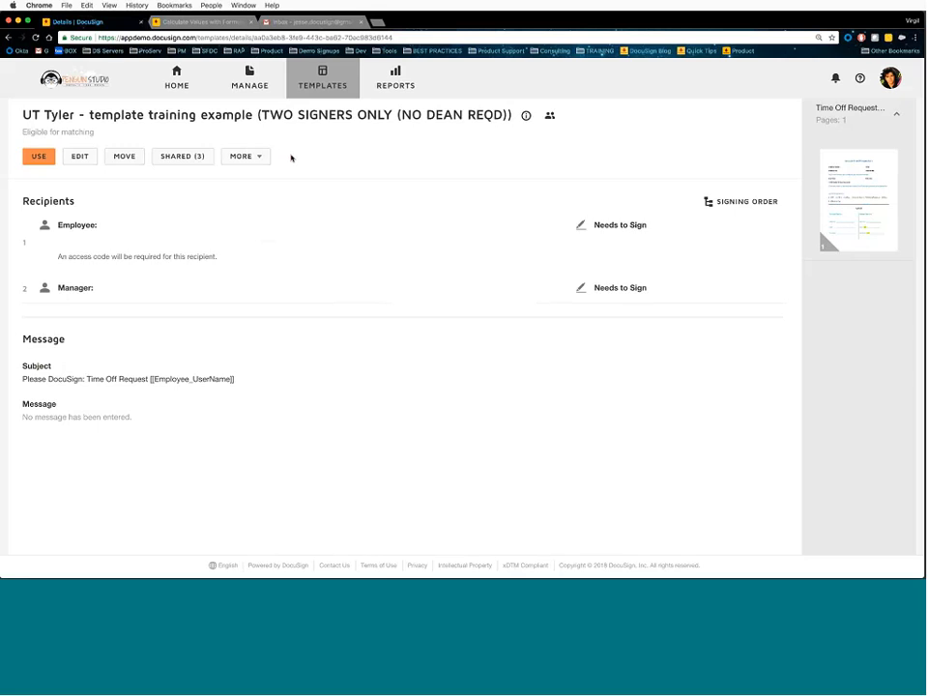
left_click(258, 157)
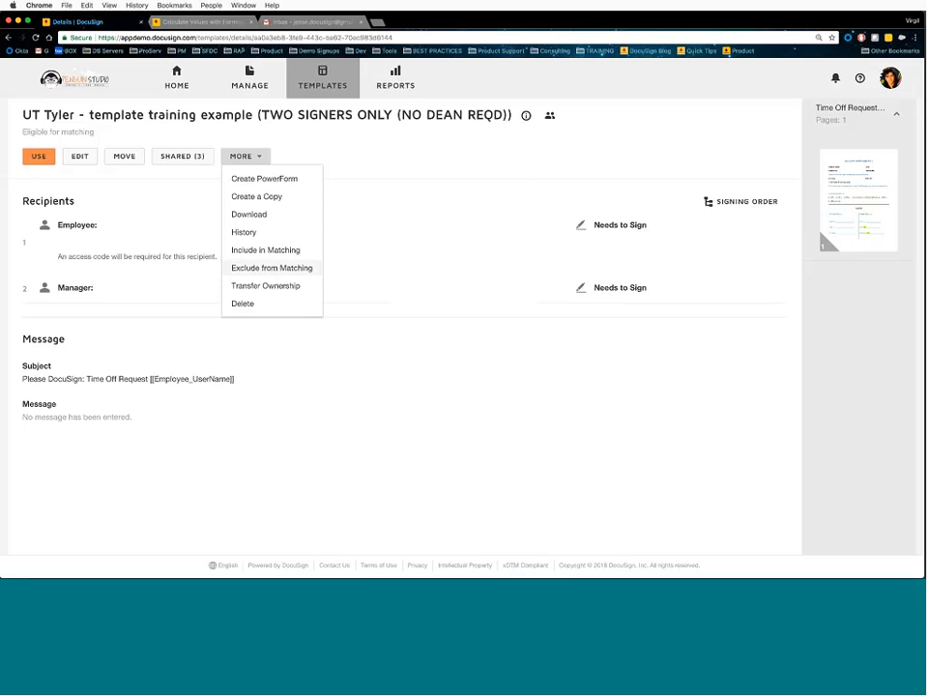
left_click(271, 270)
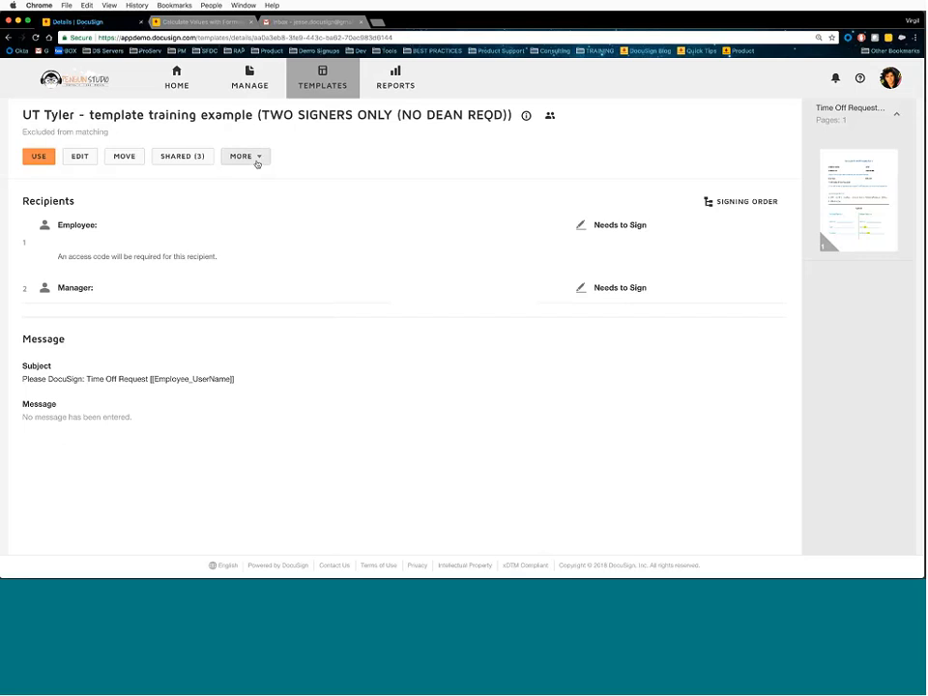
left_click(258, 163)
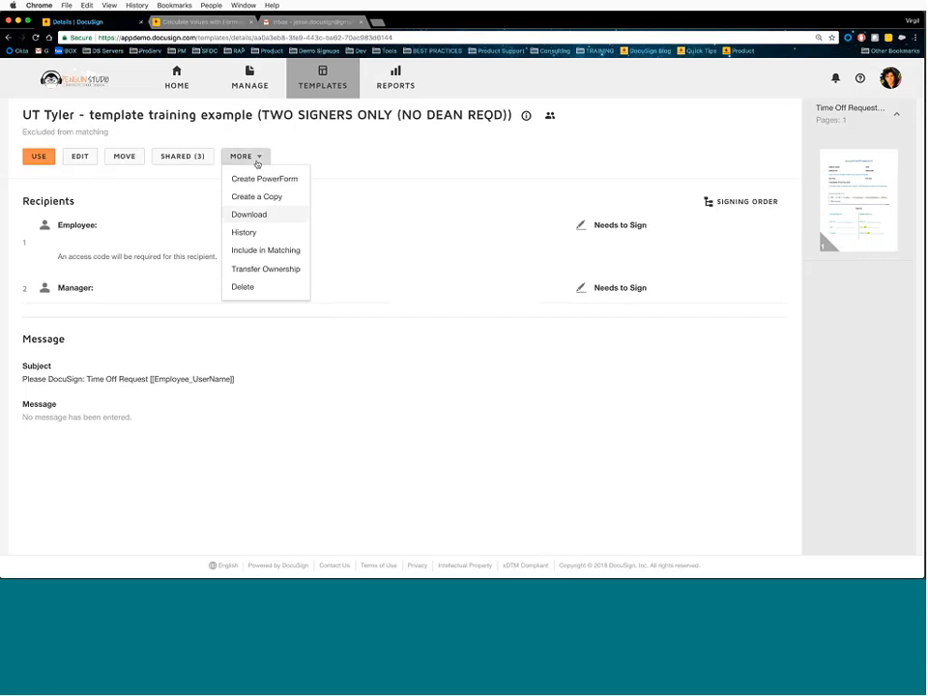
left_click(265, 250)
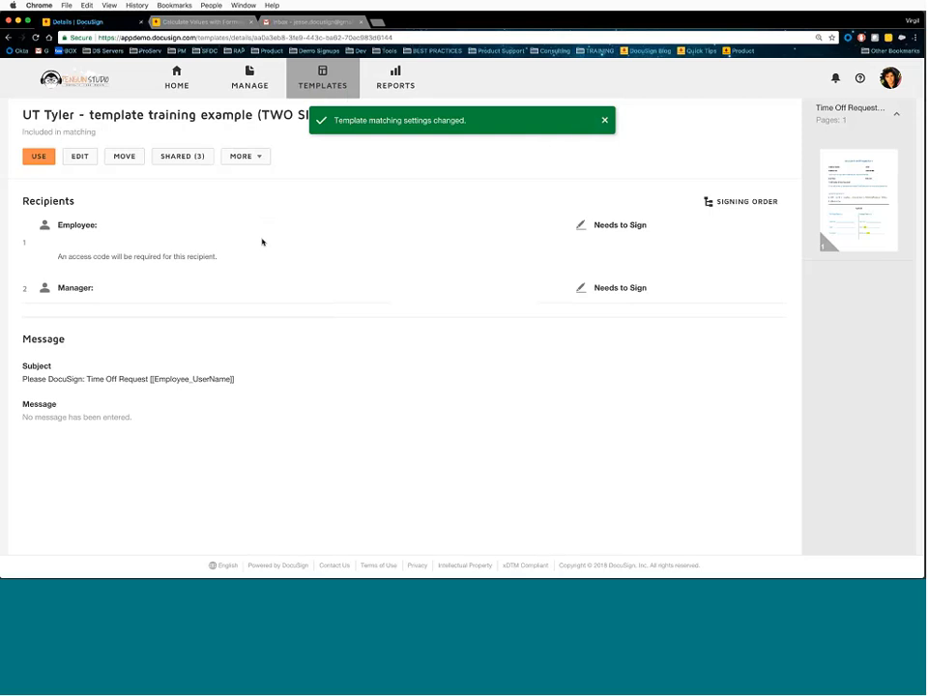
left_click(891, 81)
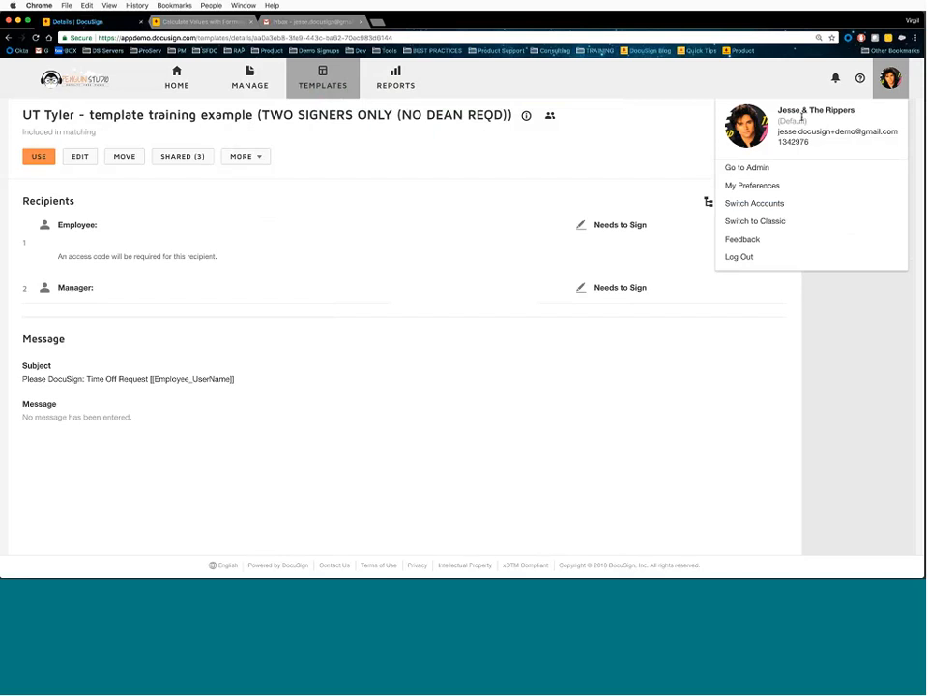
- In My Preferences > Template Matching, keep uploaded-file matching on and enable page-level matching
left_click(750, 187)
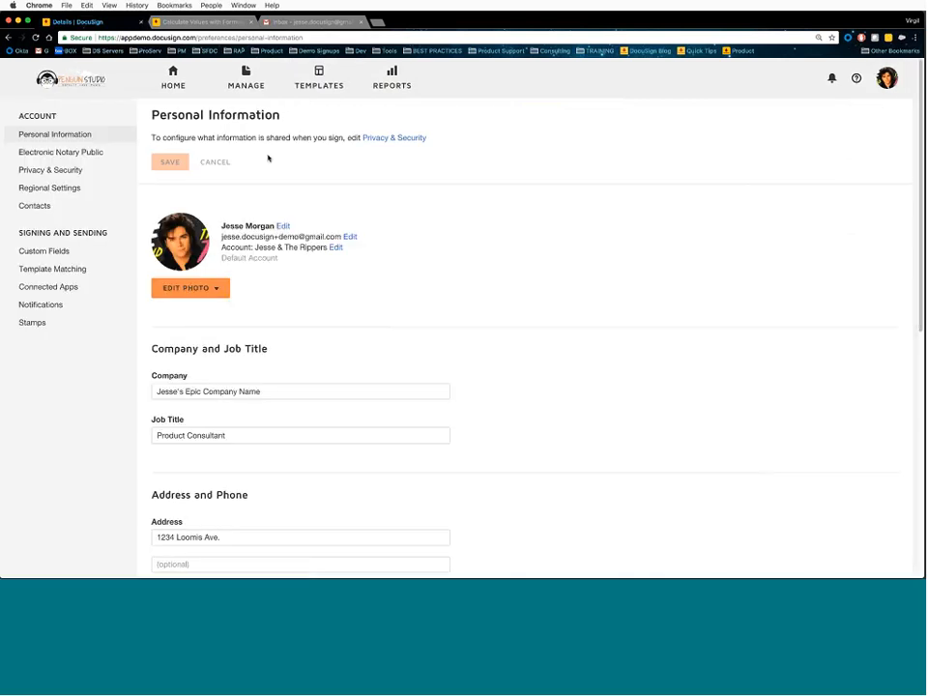
left_click(58, 272)
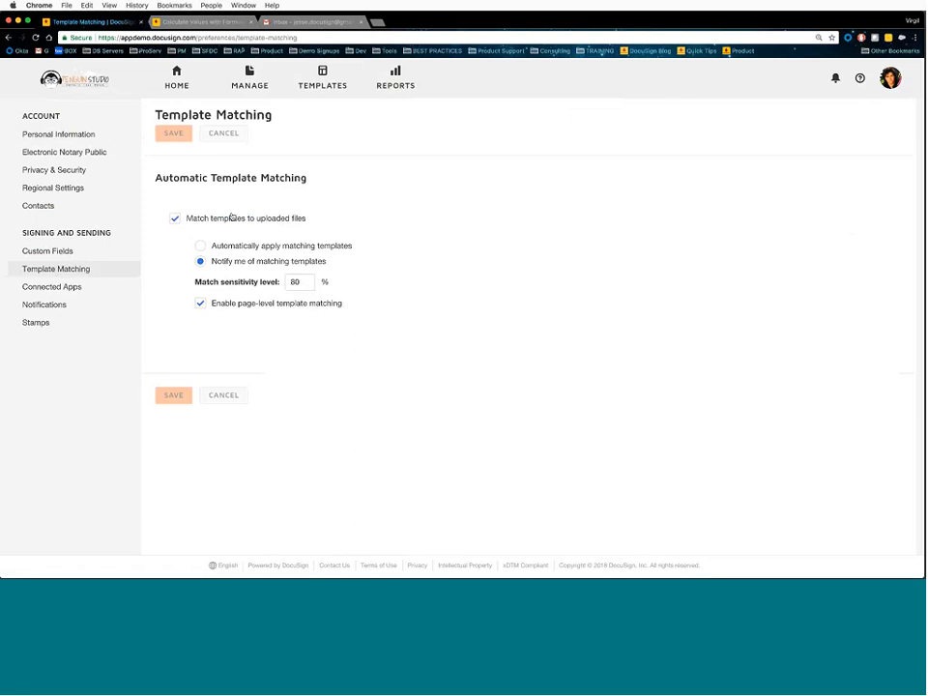
left_click(174, 219)
left_click(174, 220)
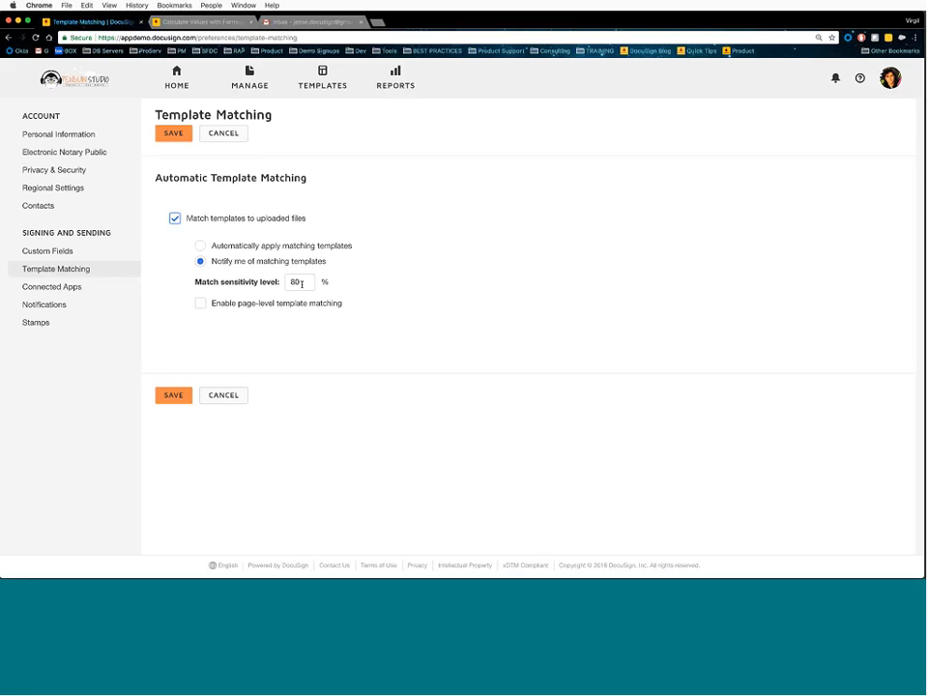
left_click(200, 305)
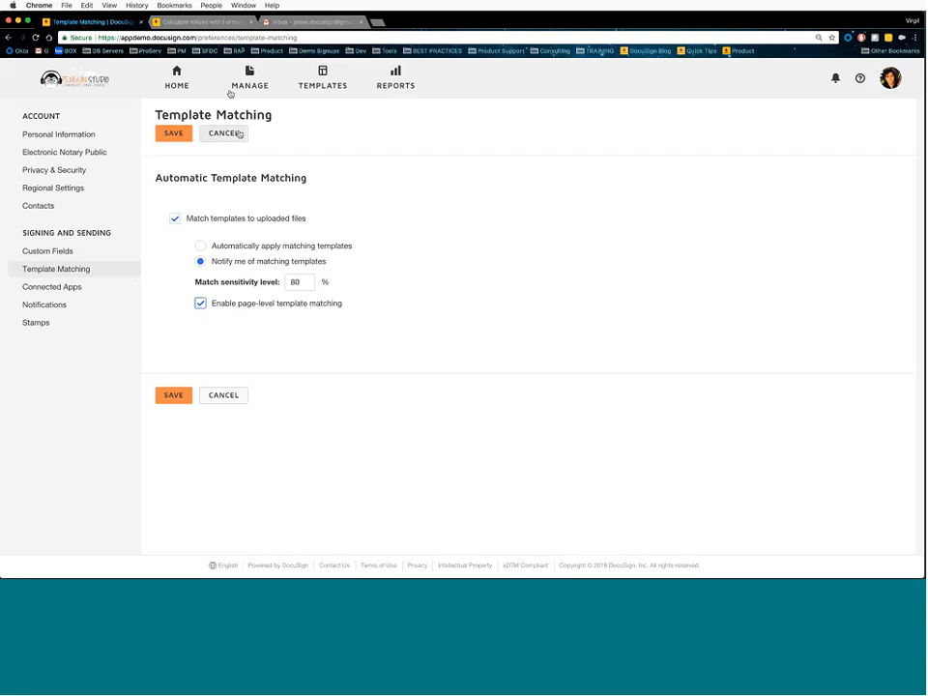
- Return to My Templates, where the two-signer copy shows Included in matching
left_click(317, 83)
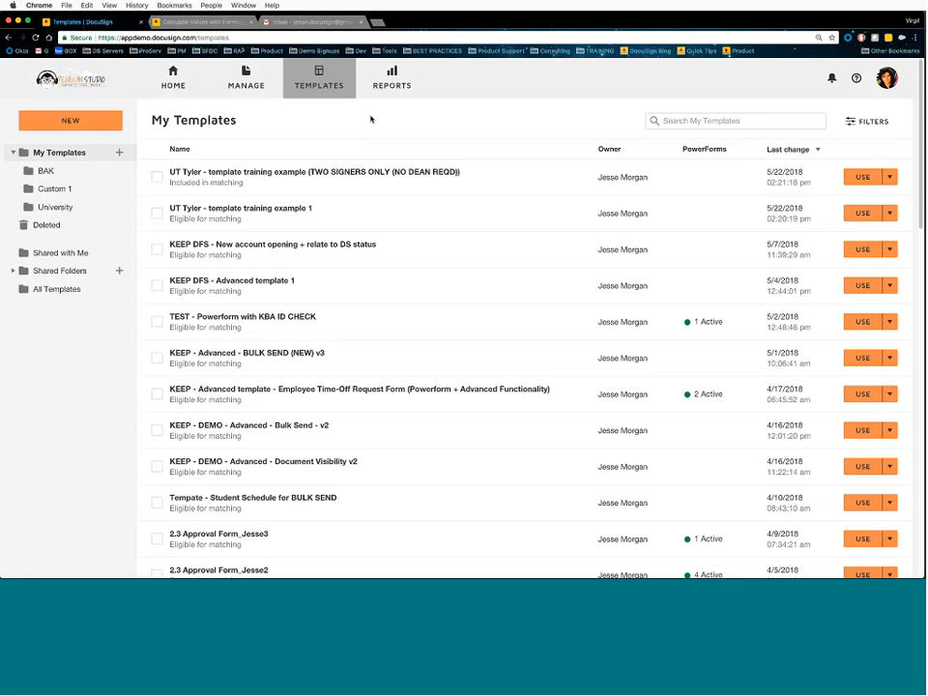
- Open the UT Tyler 'TWO SIGNERS ONLY (NO DEAN REQD)' template's details from My Templates
left_click(357, 177)
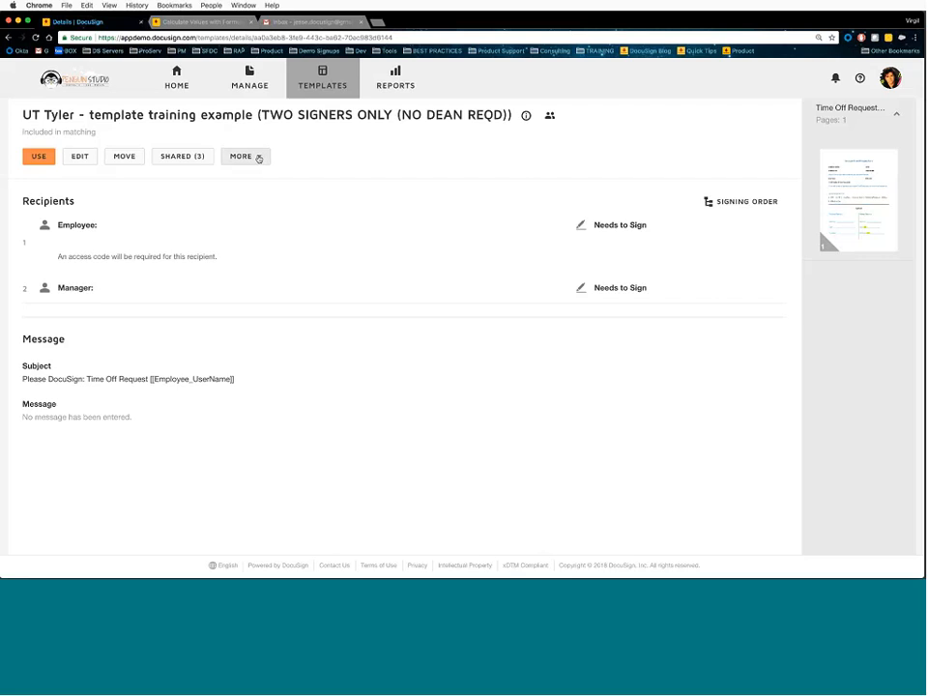
- Open the MORE actions menu on the two-signer template's details page
left_click(255, 159)
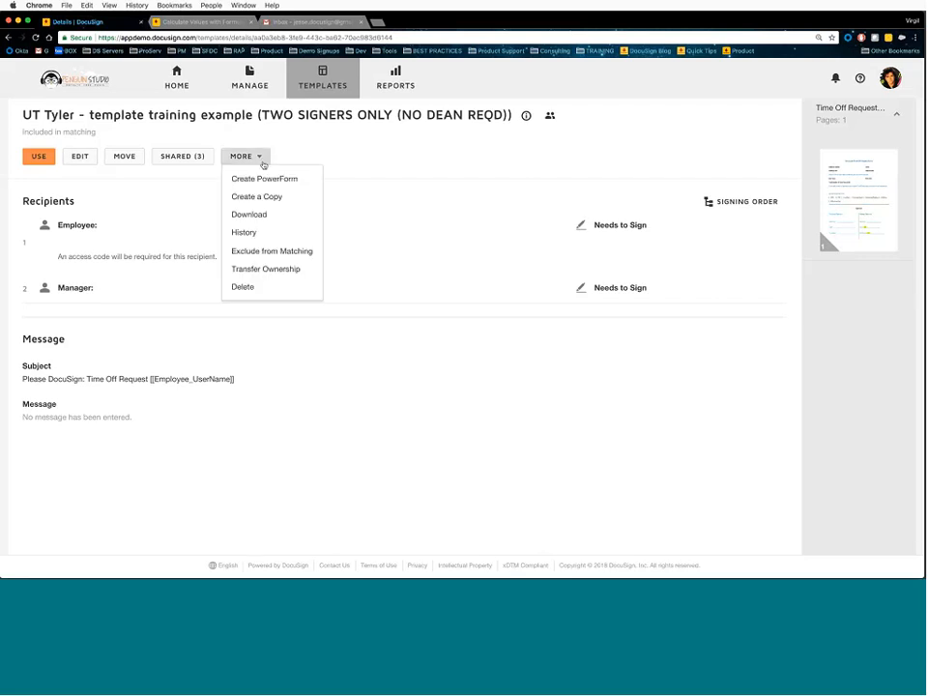
- Start a PowerForm from the template, preview the Email Subject merge fields, then open Replace template
left_click(261, 180)
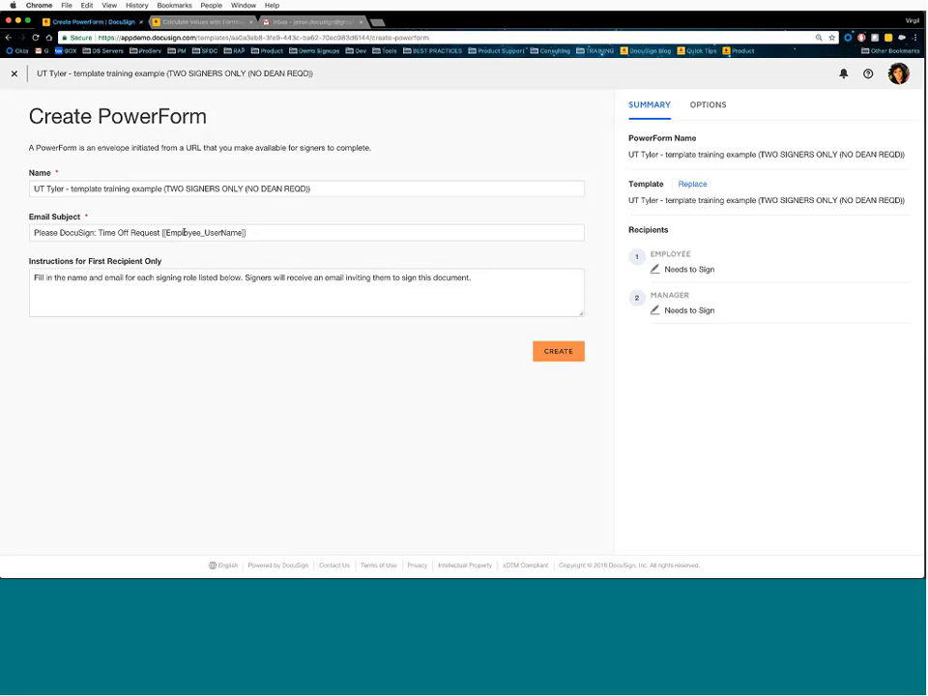
left_click(242, 232)
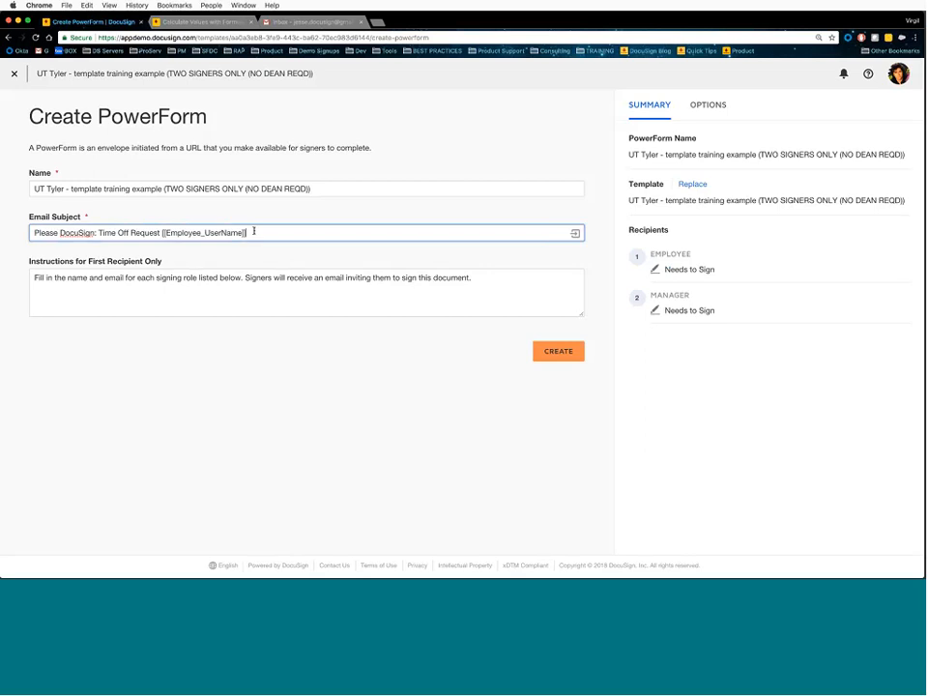
left_click(574, 233)
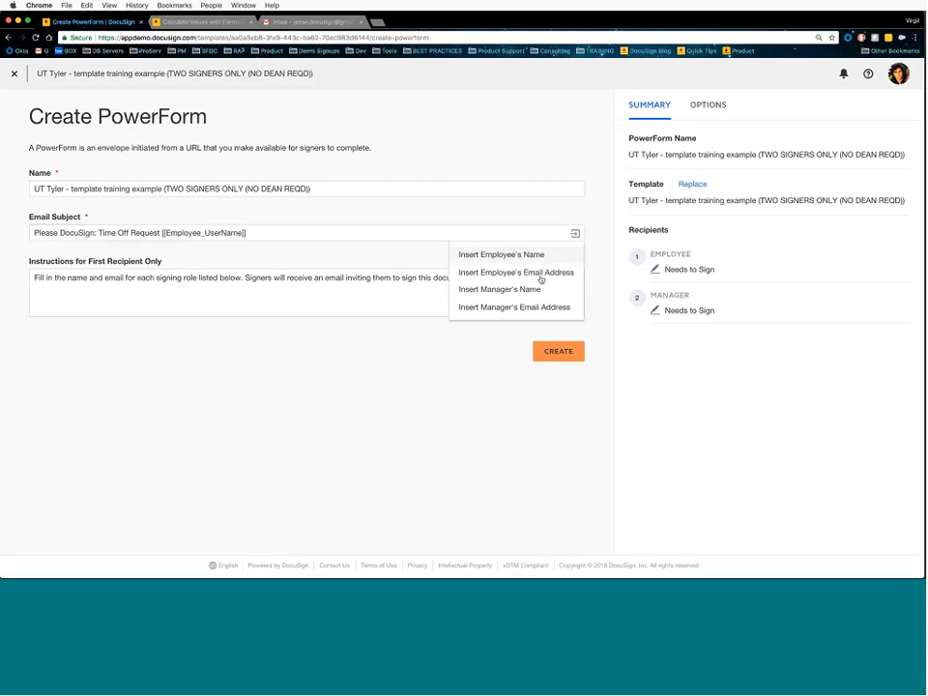
left_click(261, 233)
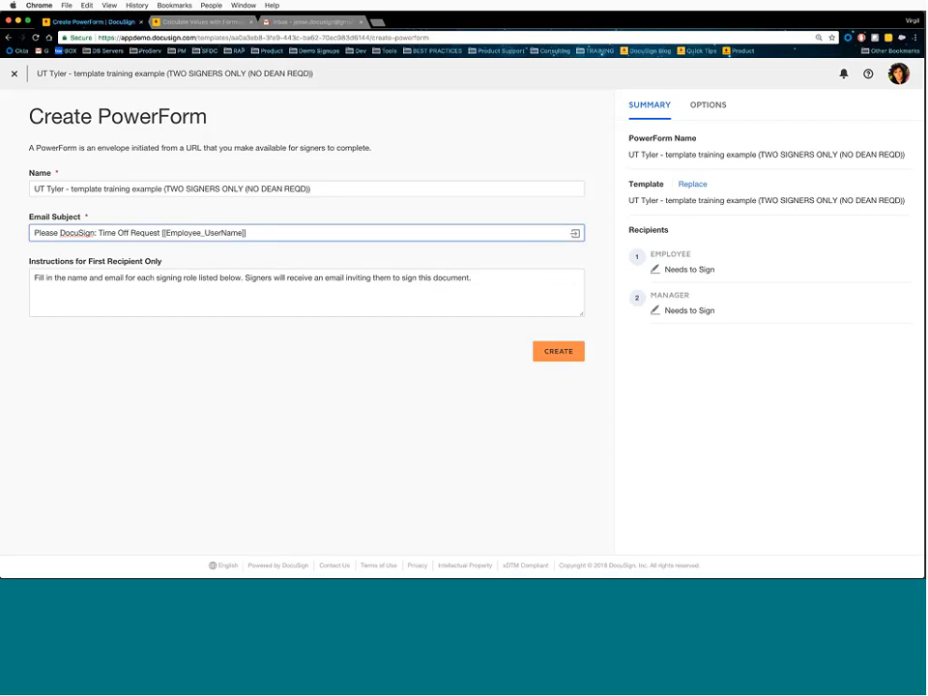
left_click(692, 186)
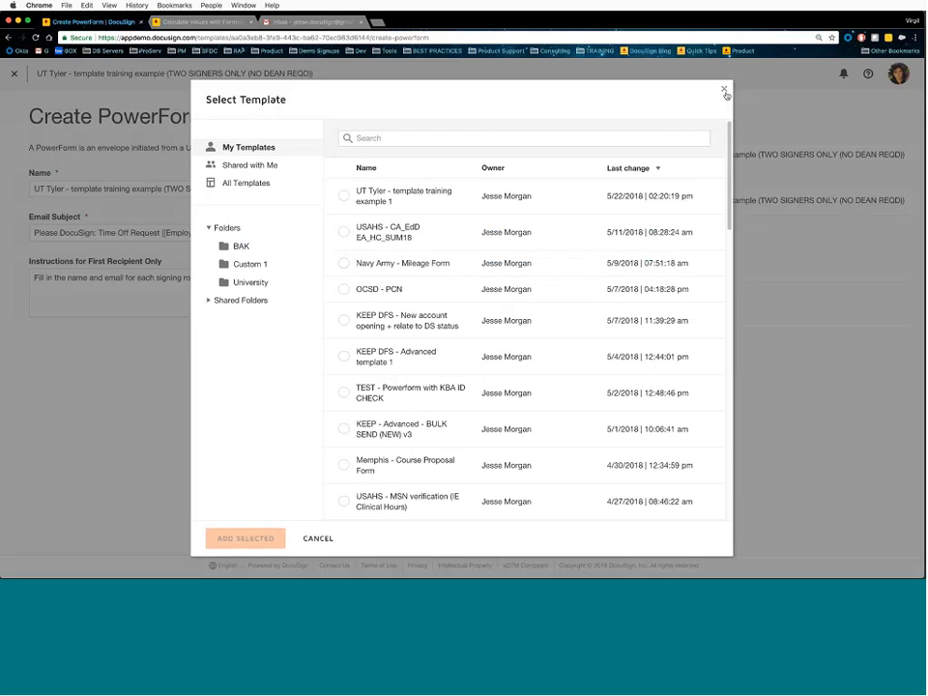
- Dismiss the Select Template dialog, keeping the two-signer template unchanged
left_click(724, 91)
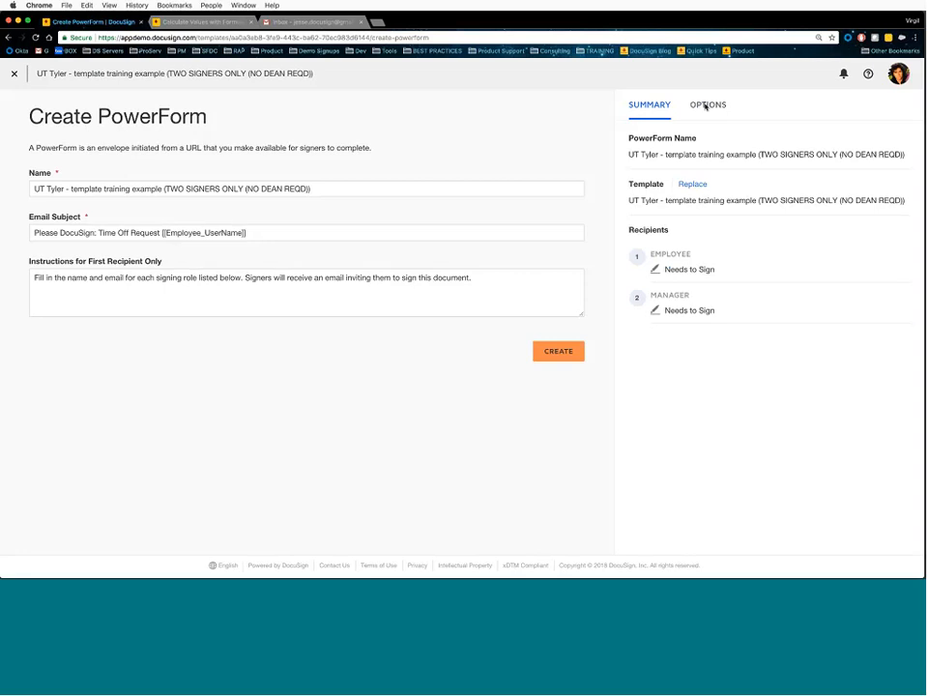
- Under OPTIONS, turn on Require email validation and set the email message to 'Hello'
left_click(706, 106)
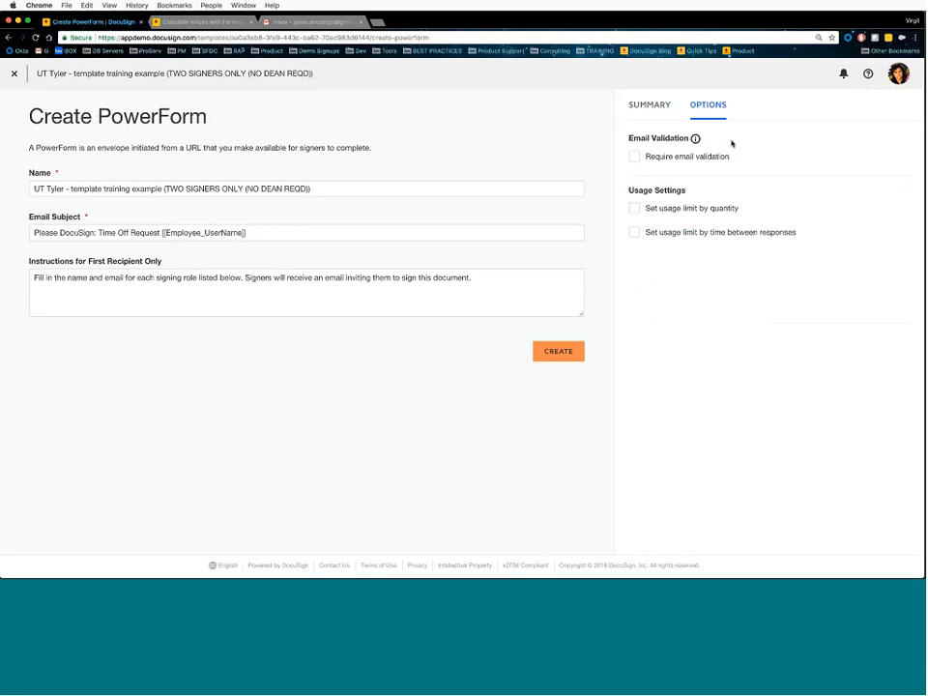
left_click(656, 157)
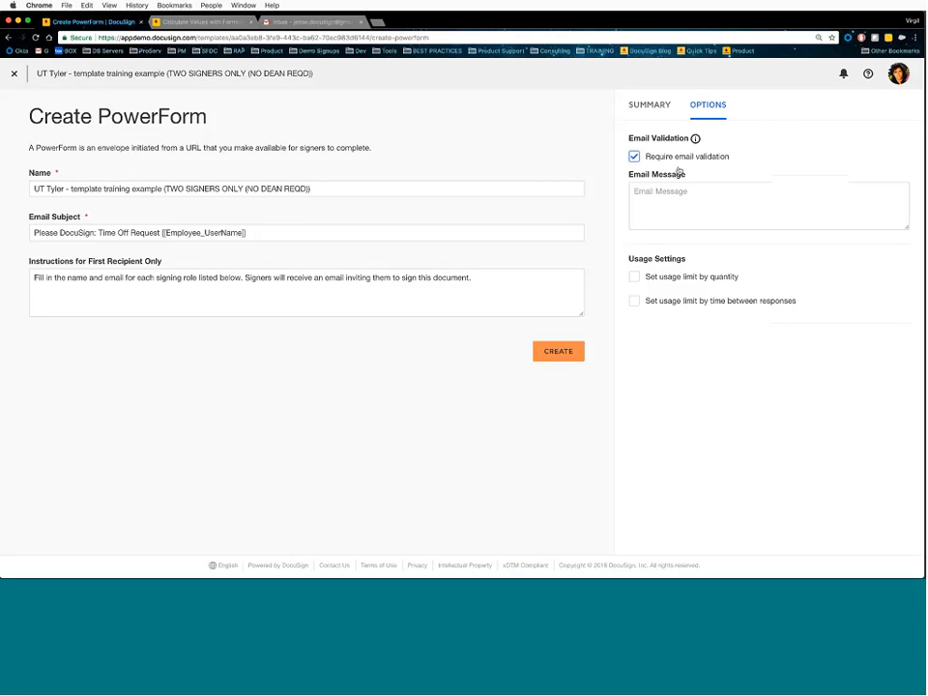
left_click(678, 201)
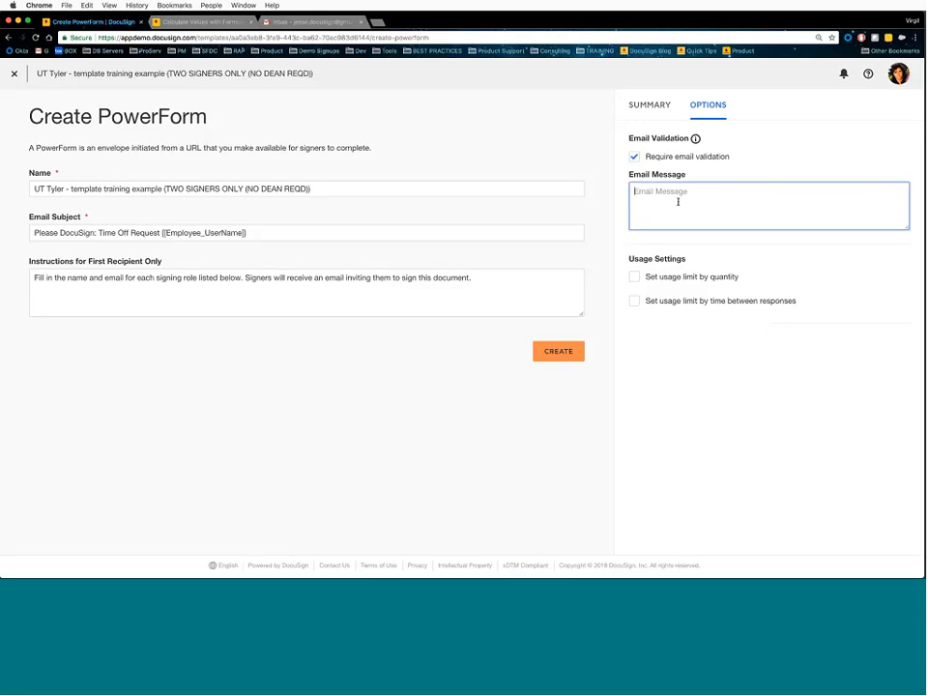
type("Hello")
left_click(631, 263)
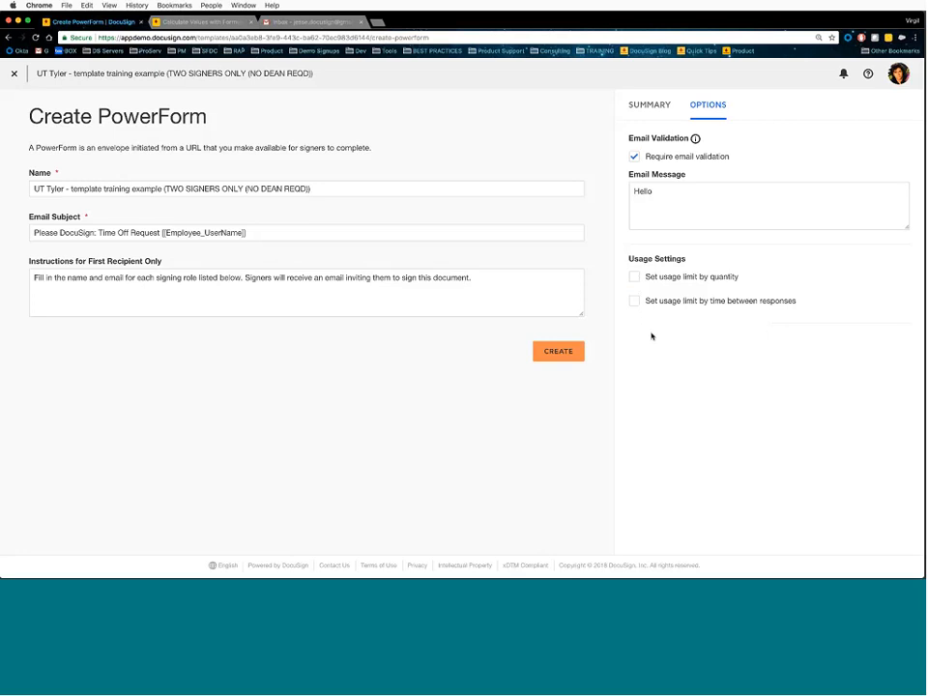
- Try usage limits of 10 responses and 10 Weeks between responses
left_click(634, 281)
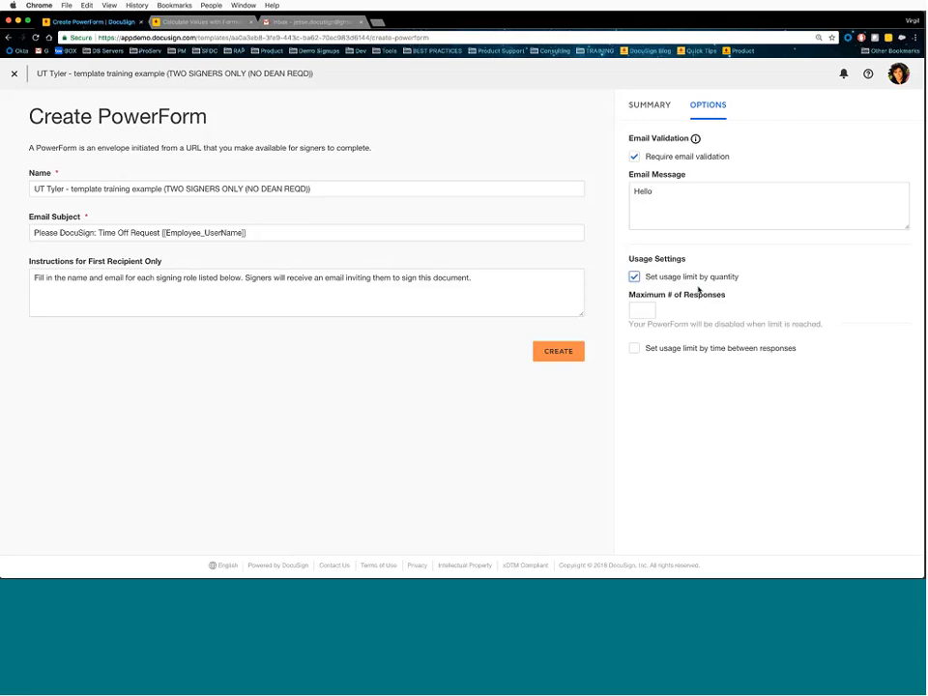
left_click(642, 310)
type("10")
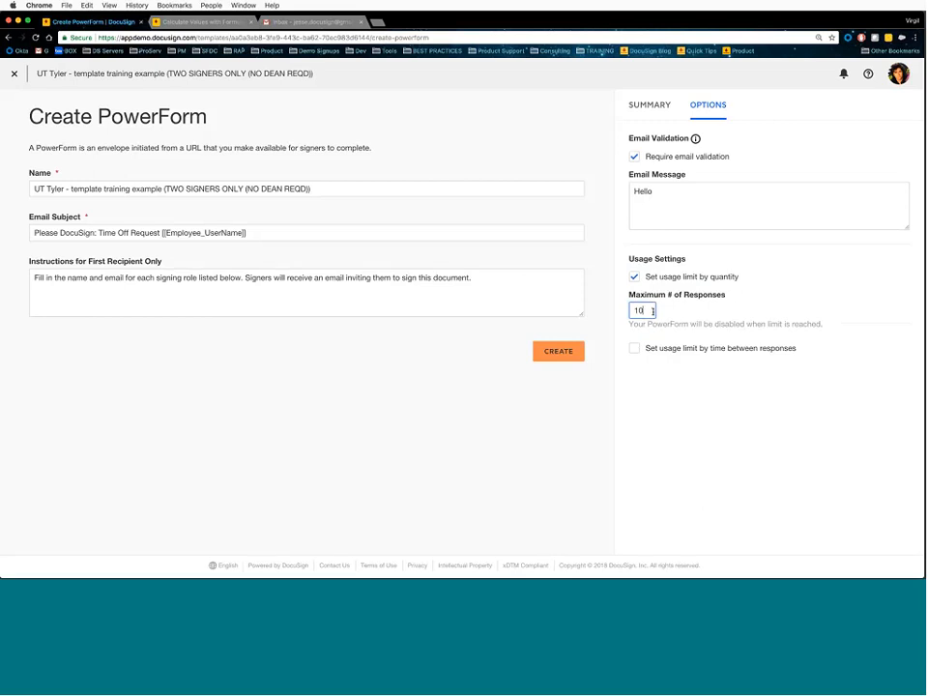
left_click(635, 348)
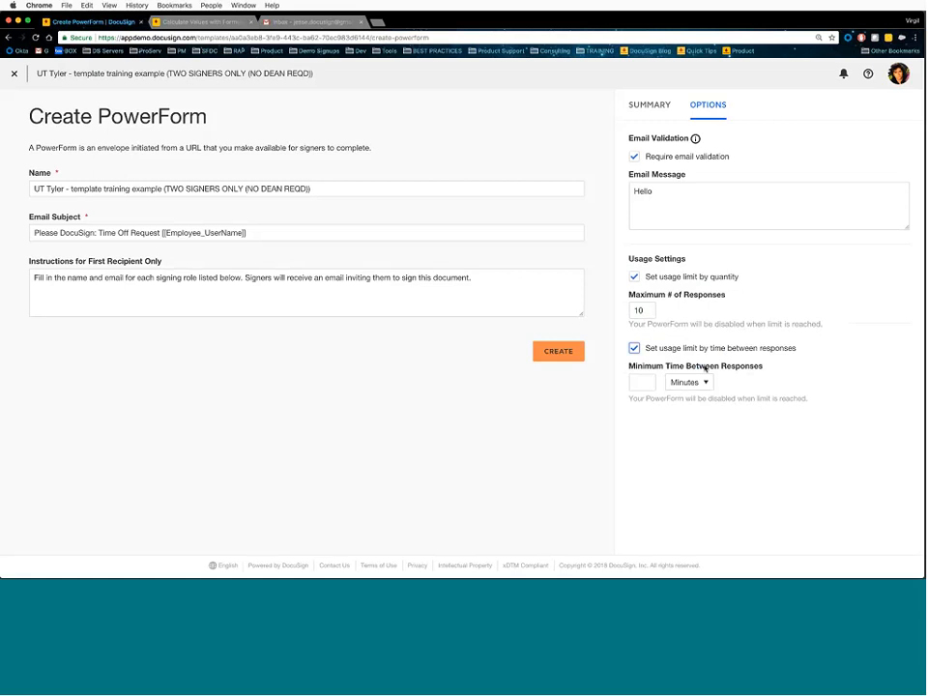
left_click(643, 384)
type("1")
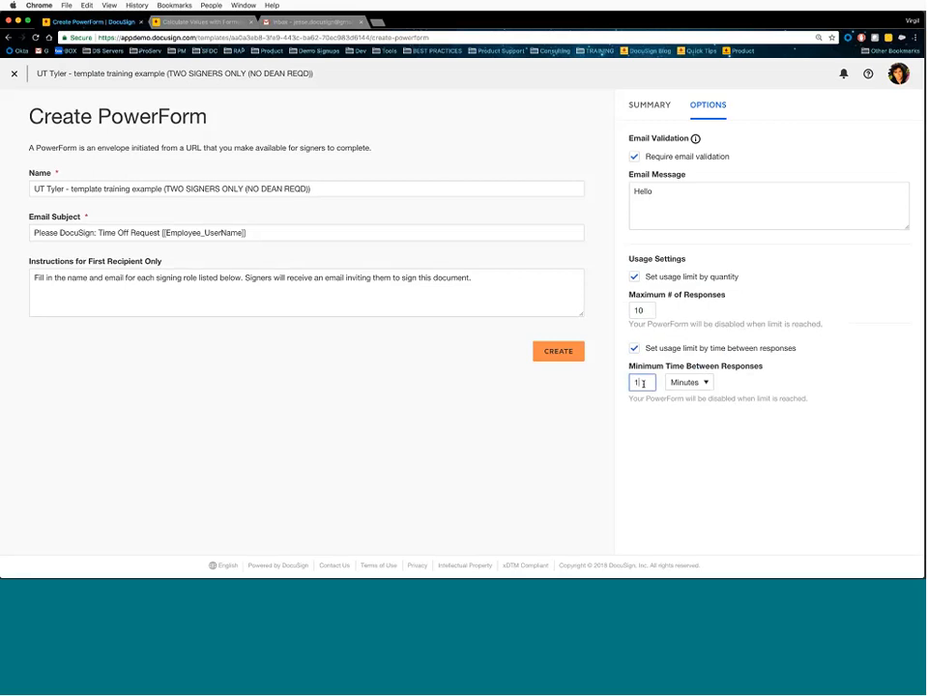
type("0")
left_click(684, 384)
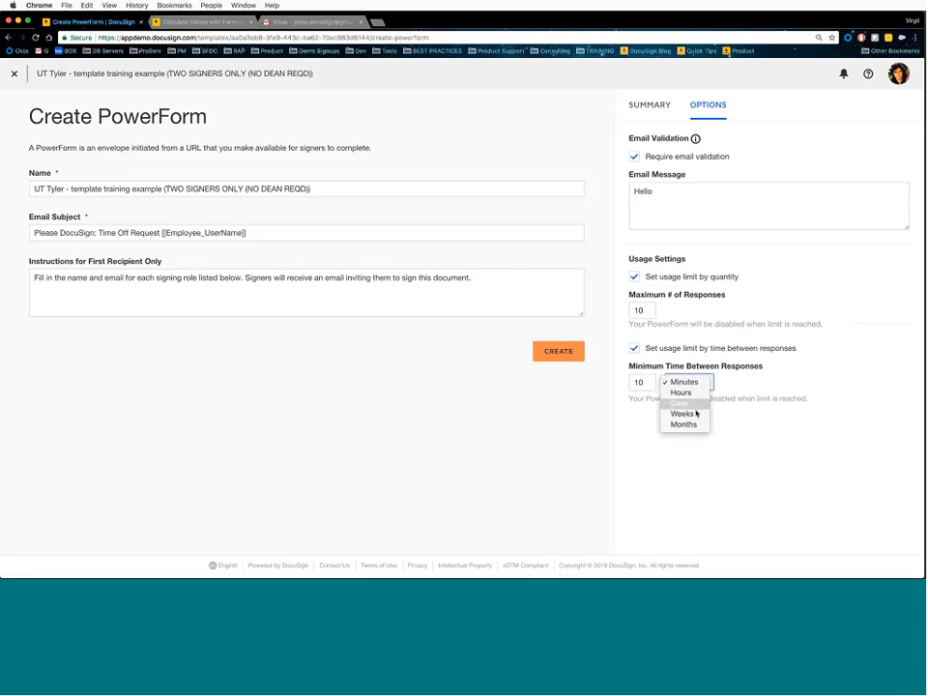
left_click(693, 416)
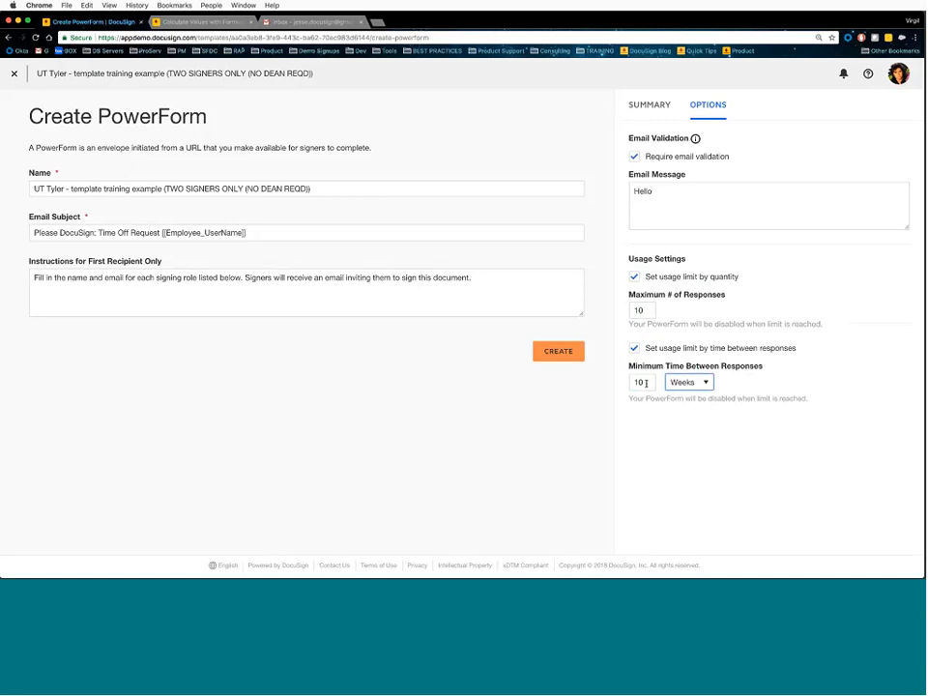
left_click(689, 382)
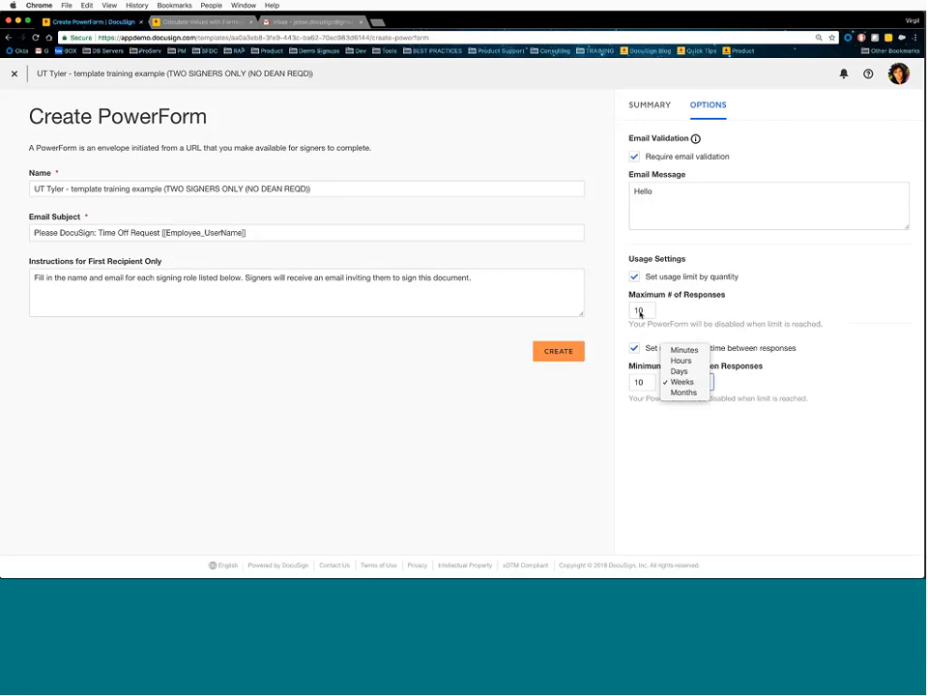
- Clear both usage limits and create the PowerForm
double_click(636, 277)
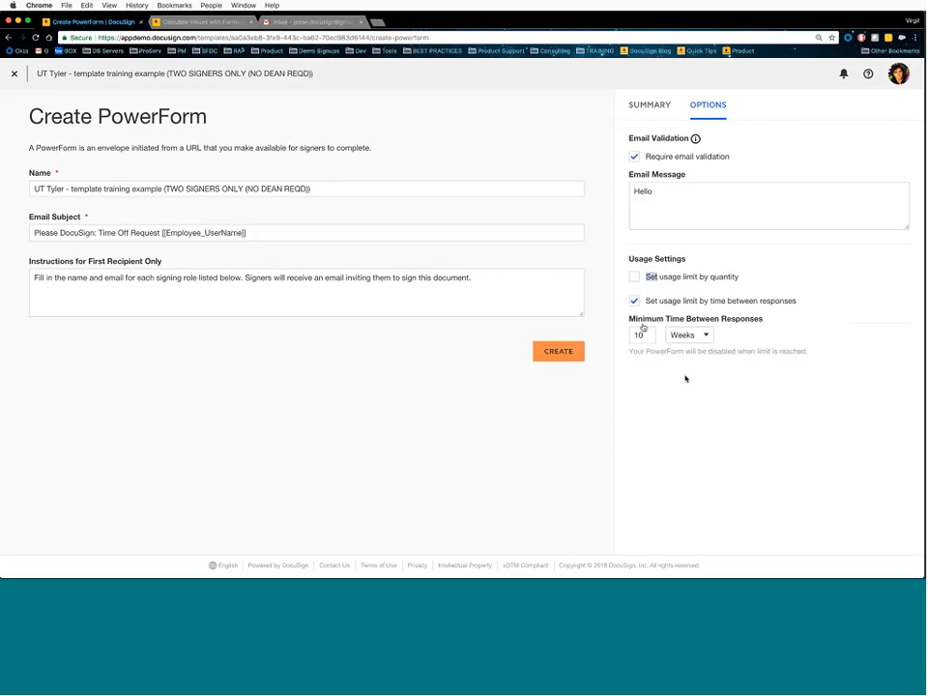
left_click(634, 301)
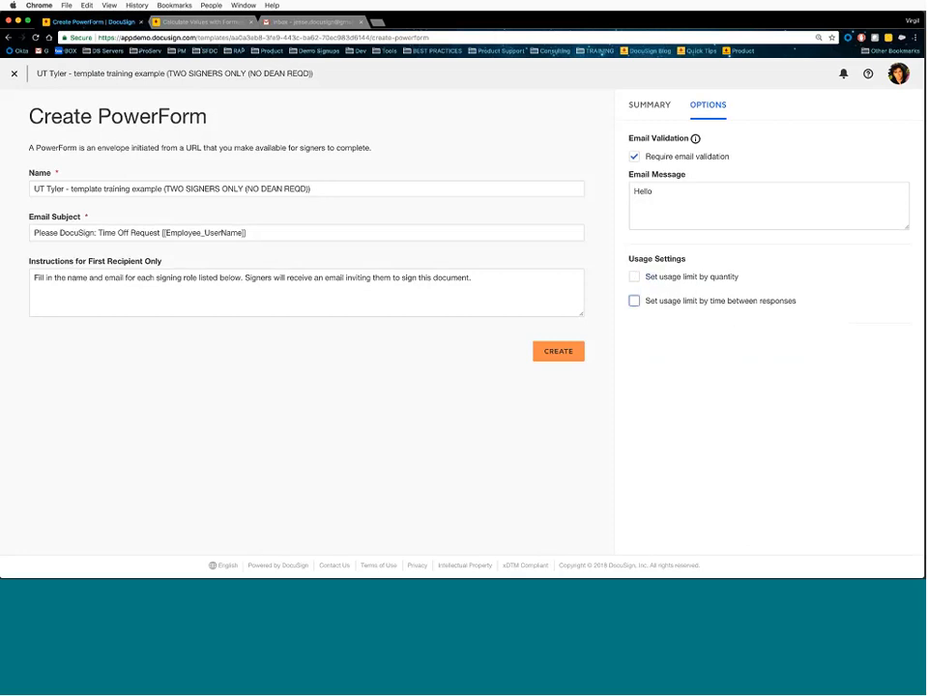
left_click(569, 355)
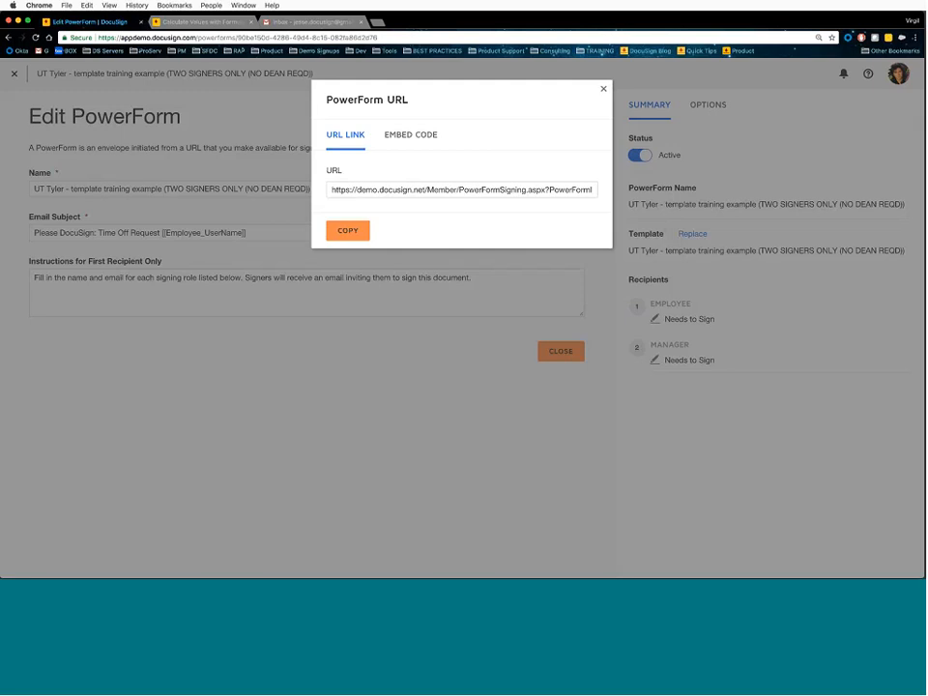
- Review the PowerForm's URL link and its embed code
left_click(365, 189)
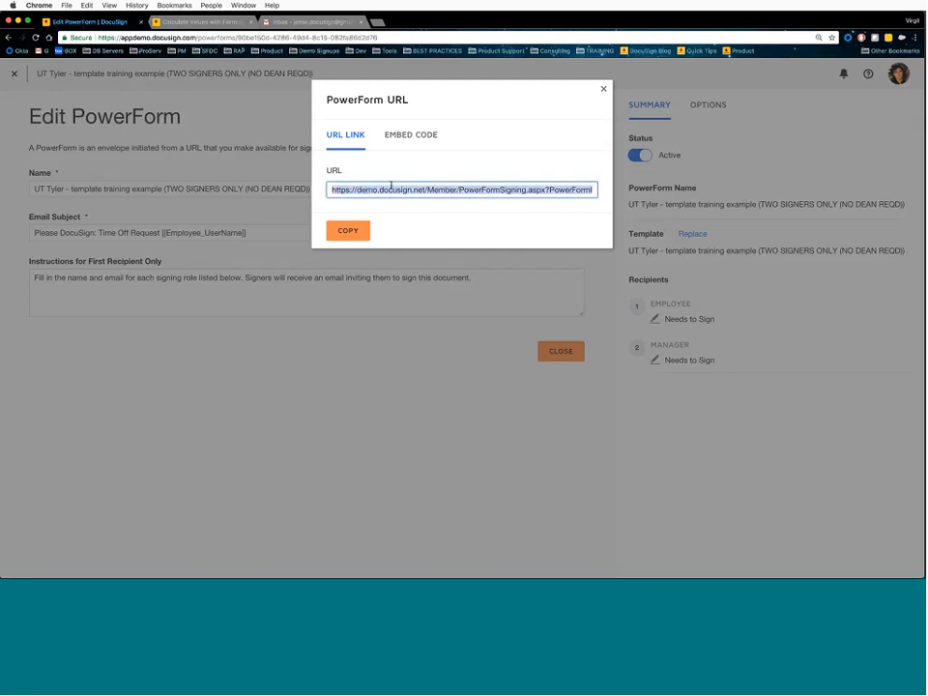
left_click(405, 137)
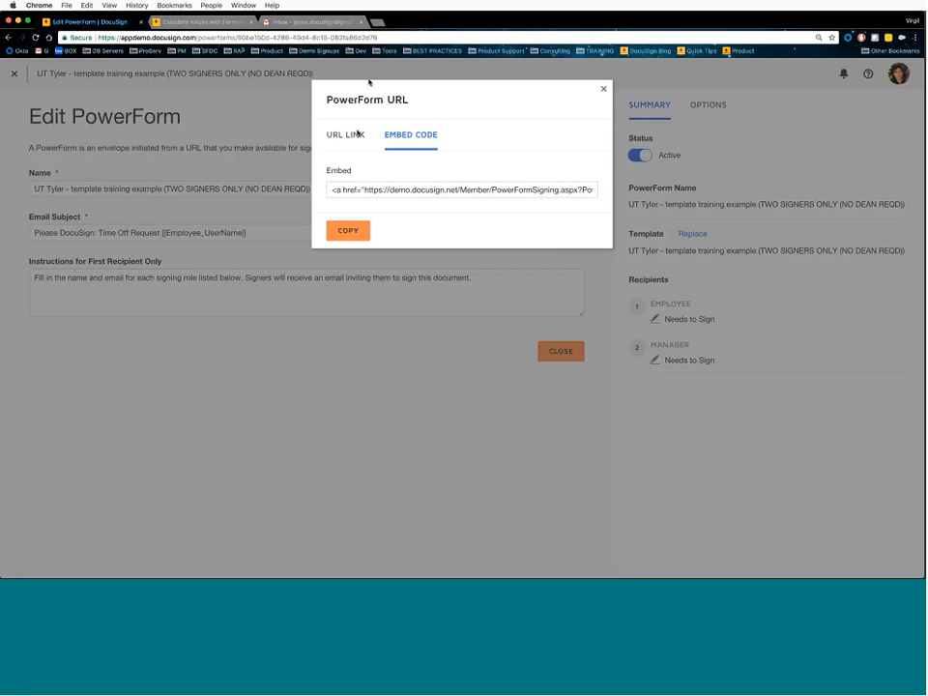
left_click(357, 132)
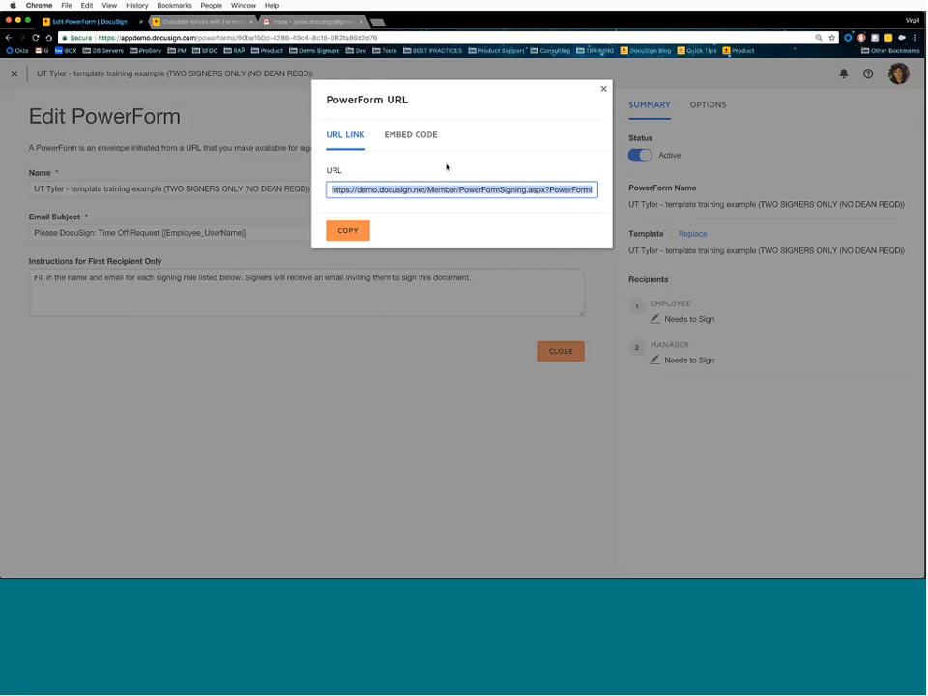
- Close the PowerForm URL dialog and open a new Chrome incognito window
left_click(603, 89)
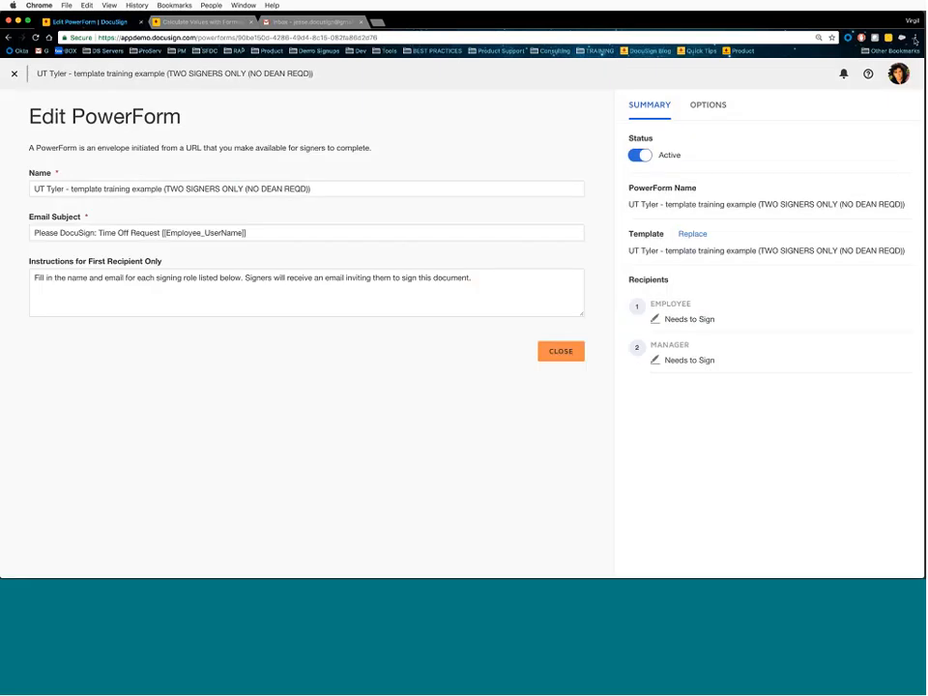
left_click(914, 39)
left_click(895, 70)
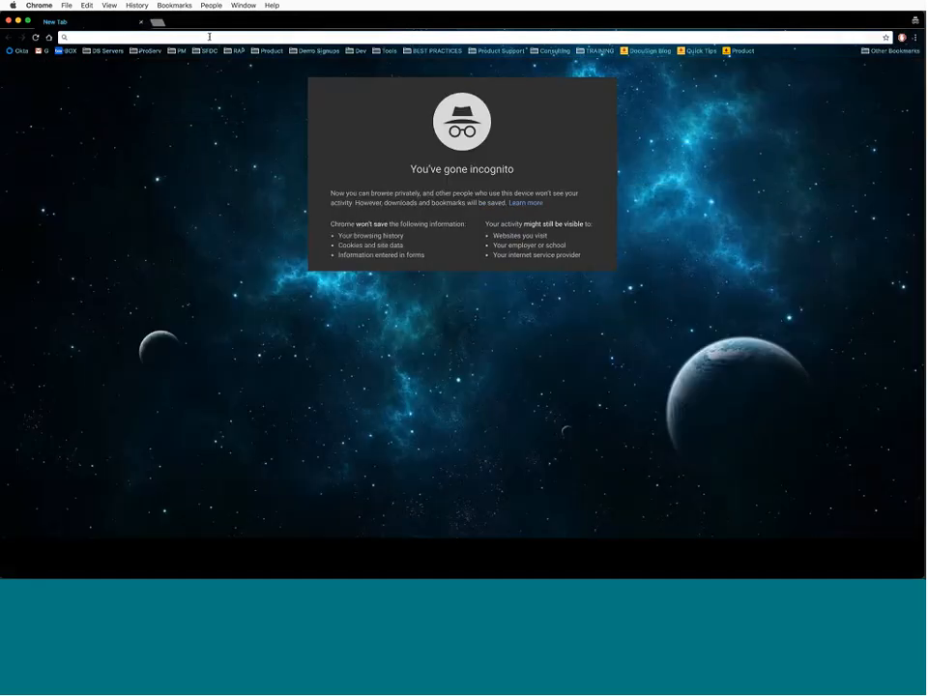
- Load the pasted PowerForm link in incognito and reach the Signer Information form's Manager Name field
key("Return")
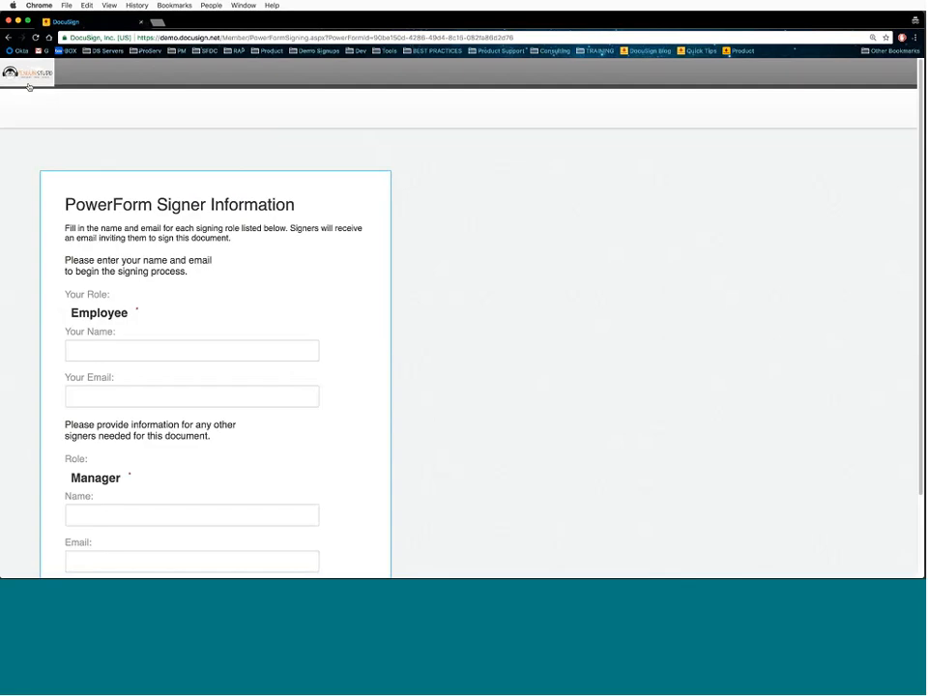
scroll(433, 273, "down", 2)
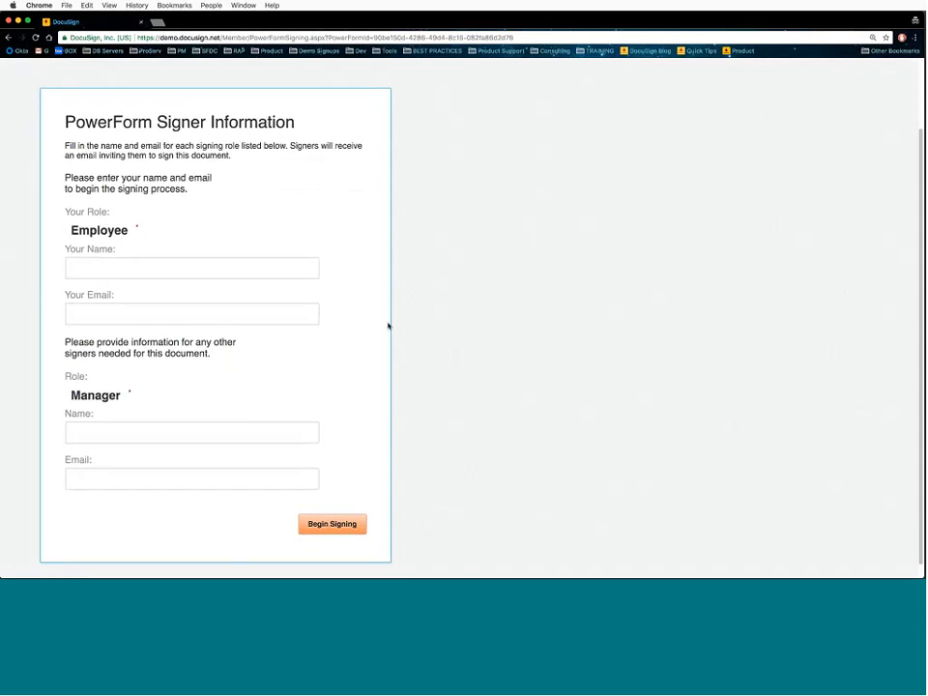
scroll(387, 325, "down", 1)
scroll(388, 326, "up", 2)
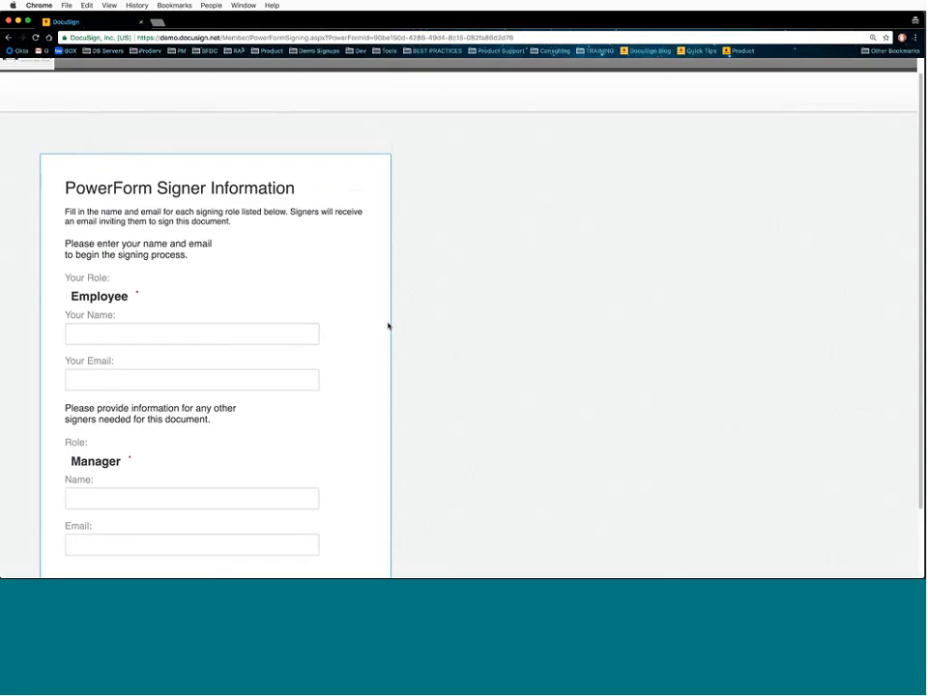
scroll(388, 326, "down", 2)
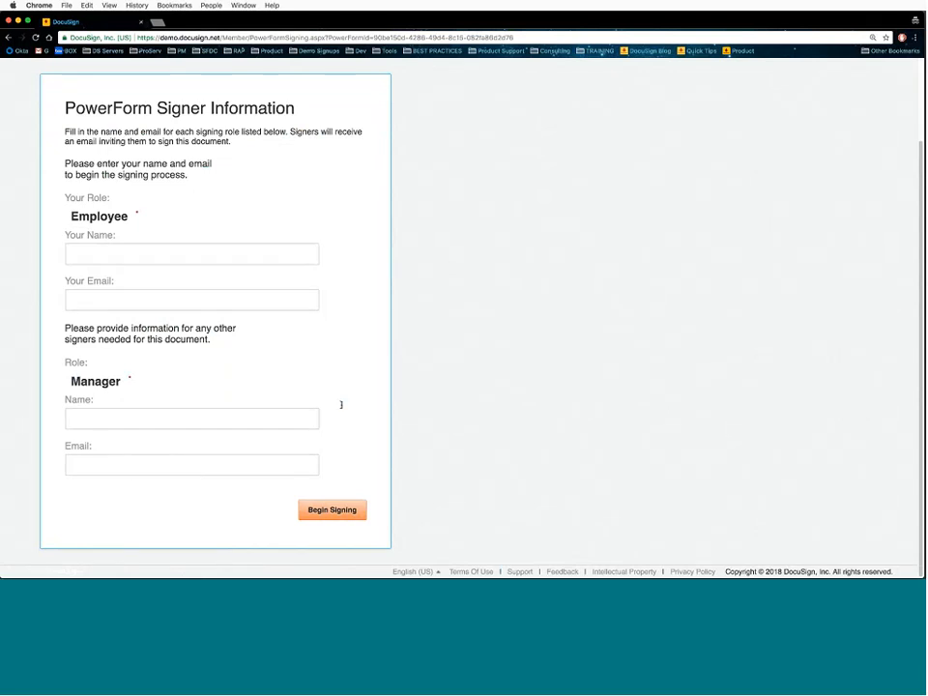
left_click(117, 425)
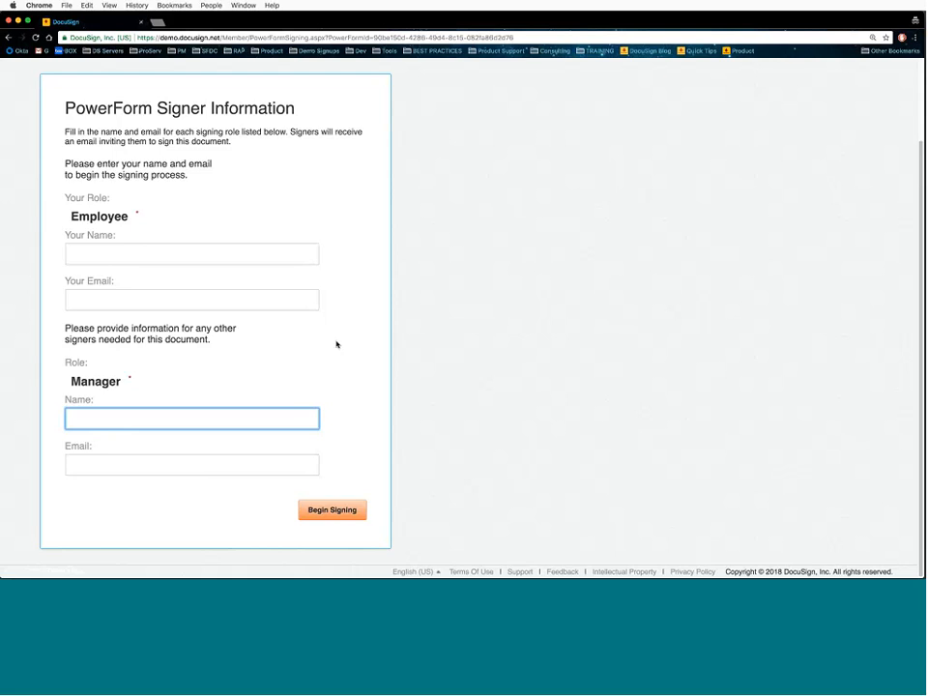
- Enter the employee's name and email address, then attempt Begin Signing
left_click(295, 337)
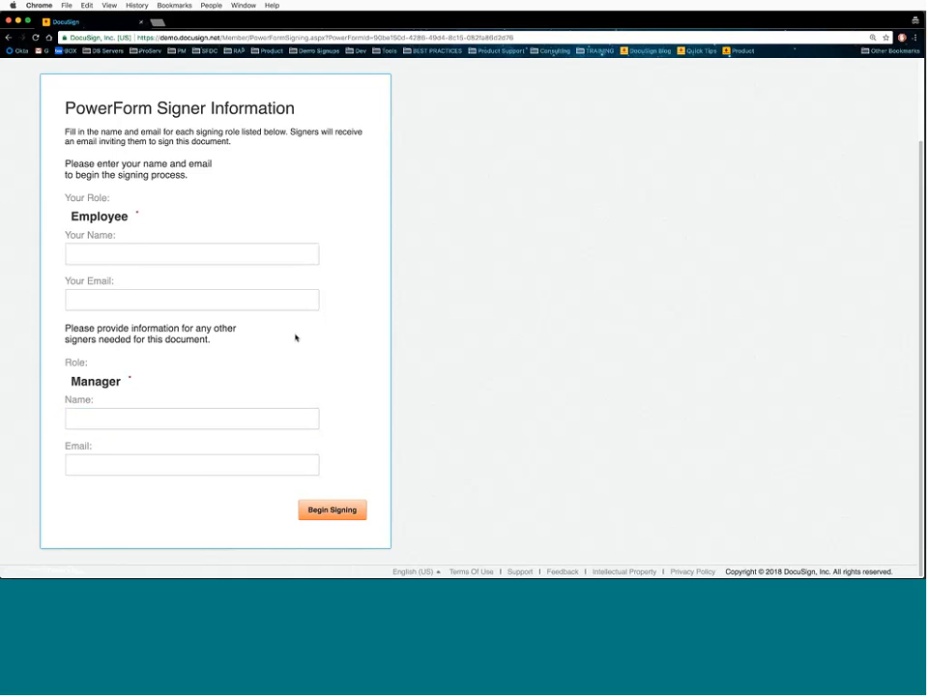
left_click(210, 253)
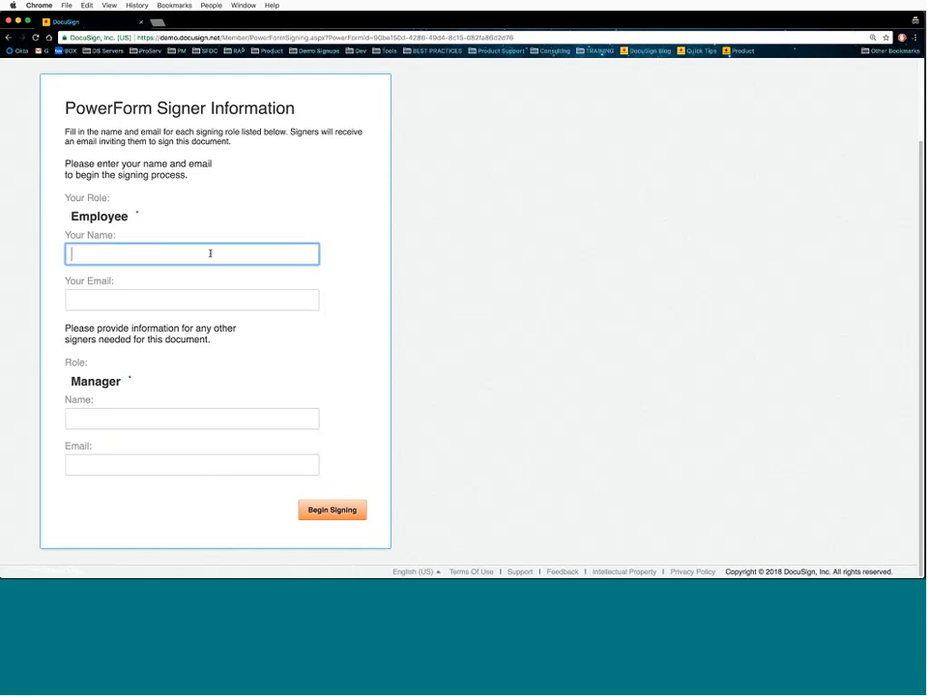
key("Tab")
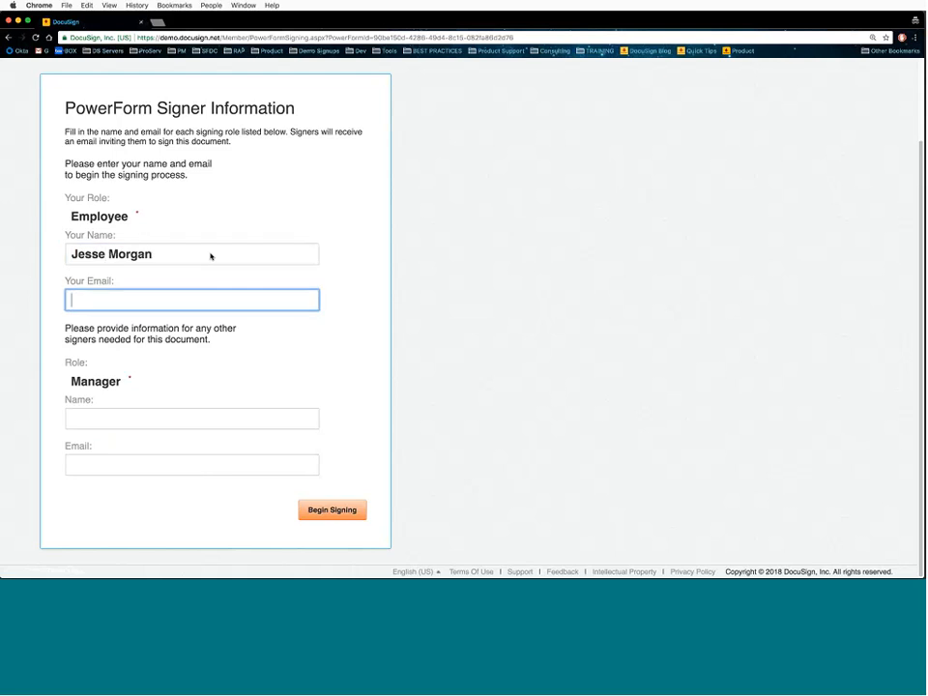
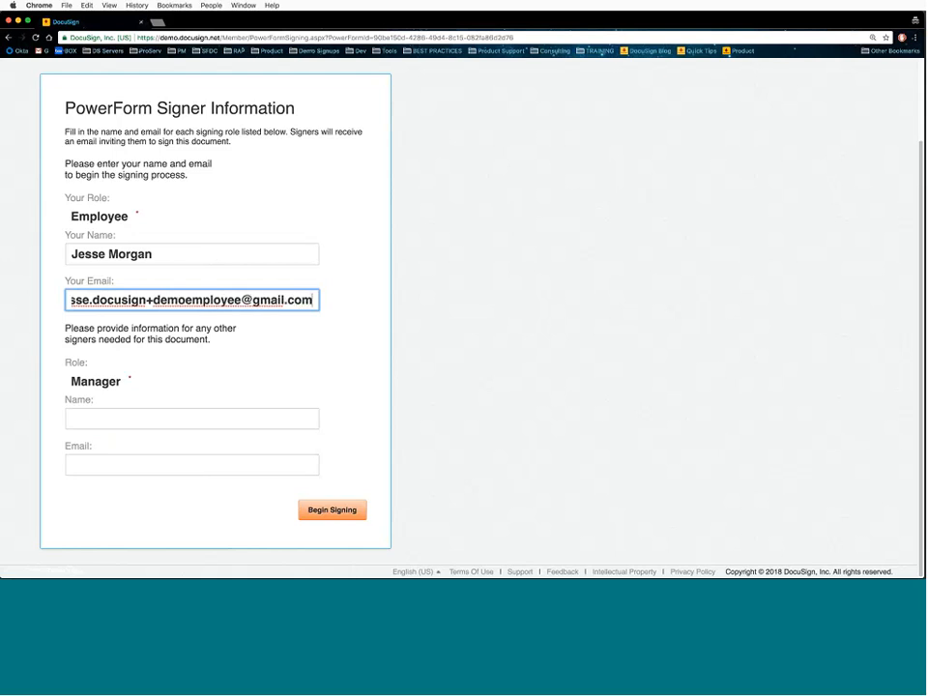
left_click(342, 510)
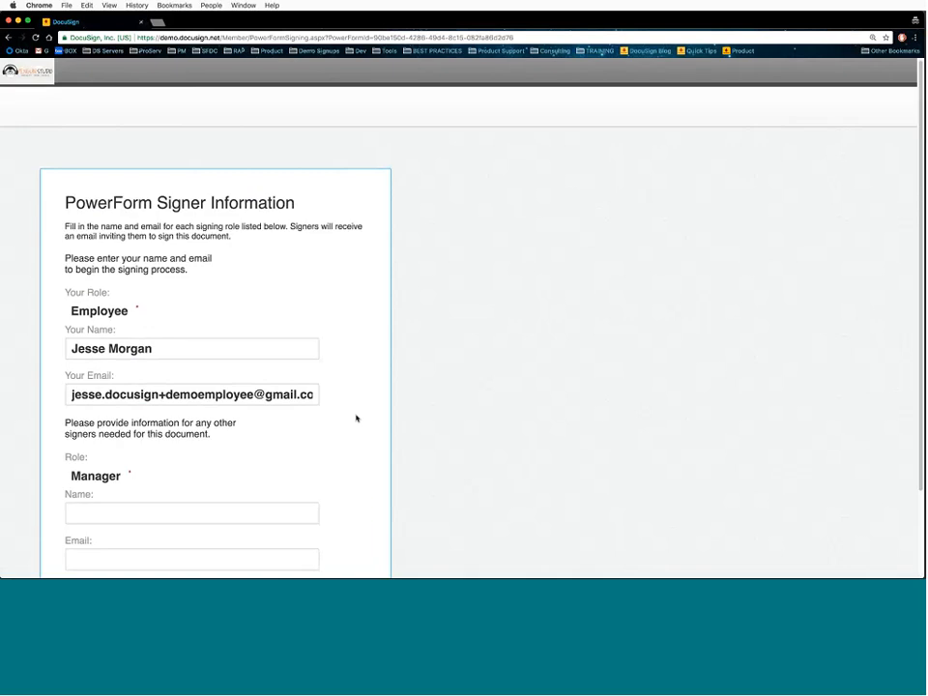
- Enter the manager's name and corrected email address, then submit with Begin Signing
scroll(356, 419, "down", 2)
left_click(224, 439)
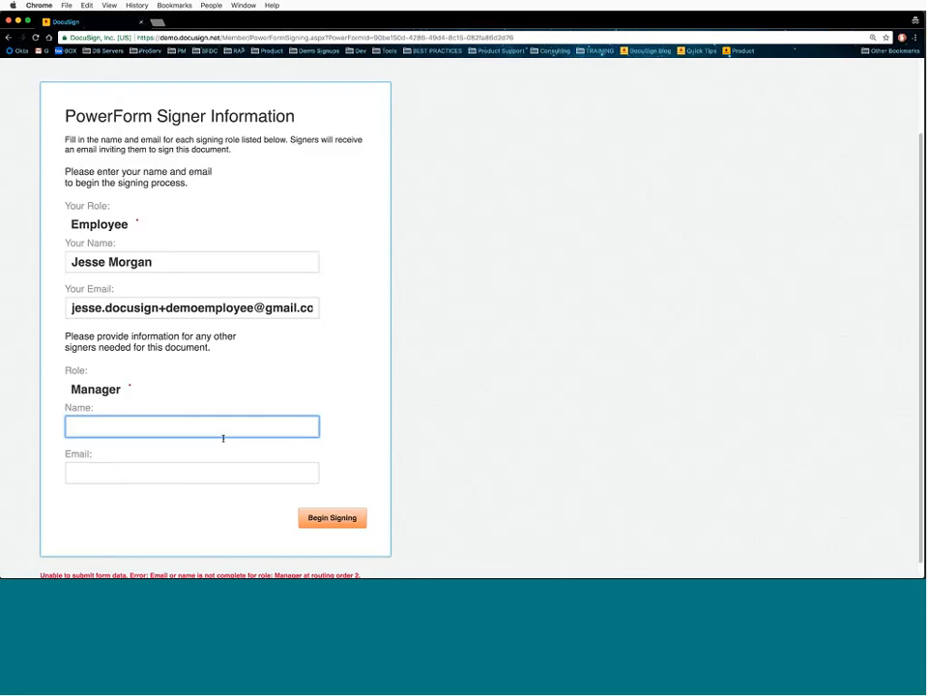
left_click(201, 307)
left_click(167, 472)
key("super+v")
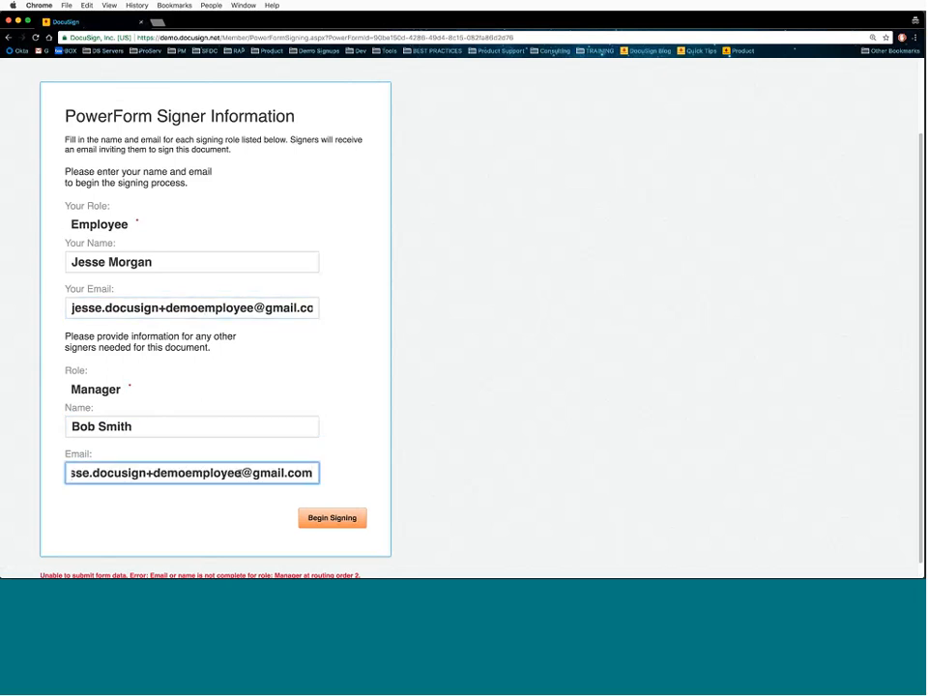
left_click(240, 473)
key("BackSpace")
key("BackSpace")
key("BackSpace")
key("BackSpace")
key("BackSpace")
key("BackSpace")
key("BackSpace")
key("BackSpace")
type("bo")
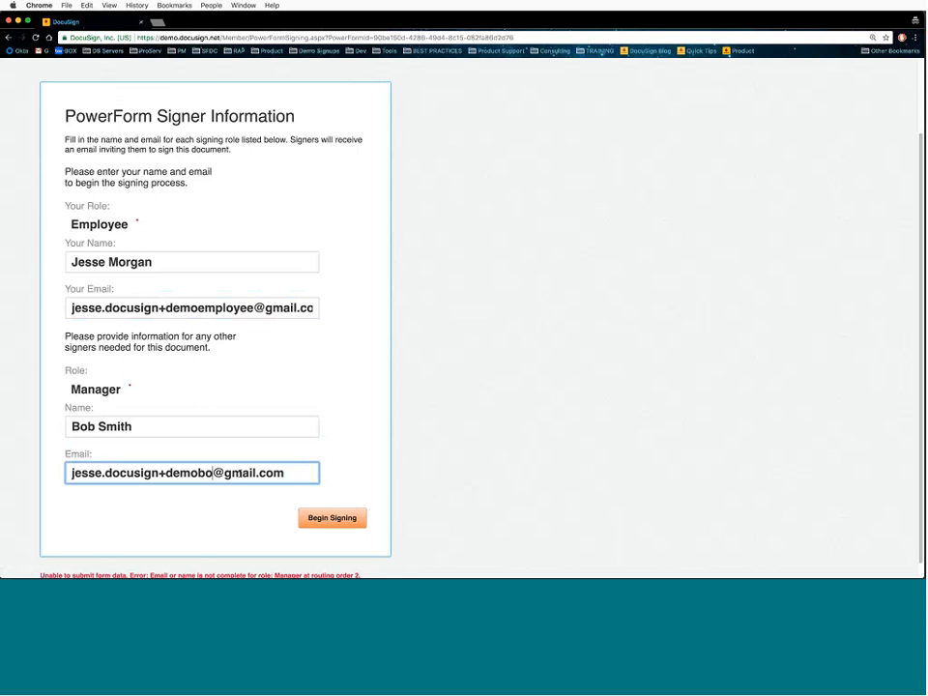
type("b")
left_click(331, 518)
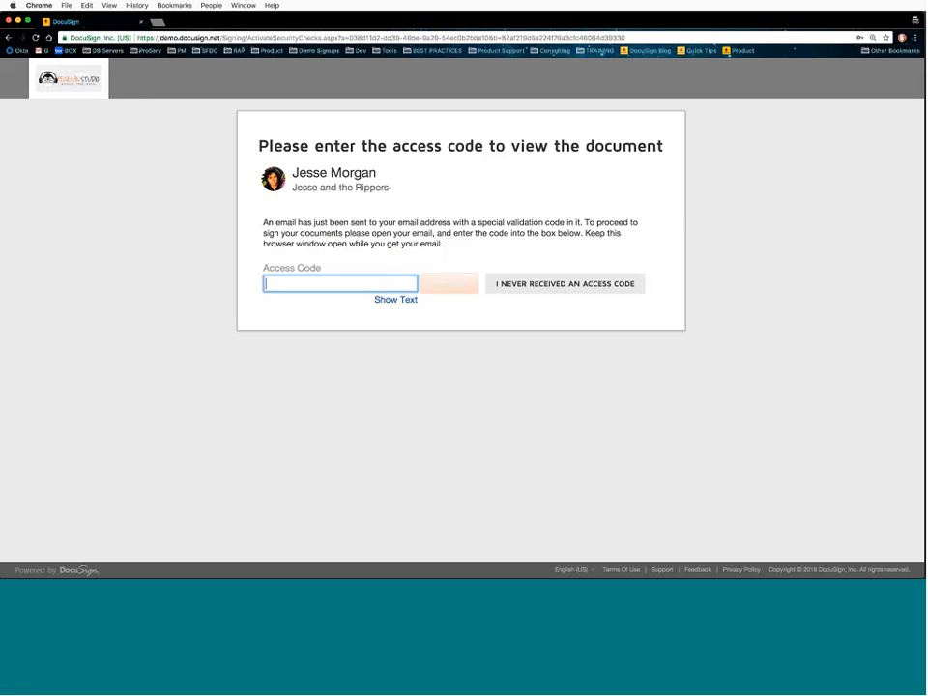
- Move the access-code window aside and bring the Gmail inbox forward
key("super+Tab")
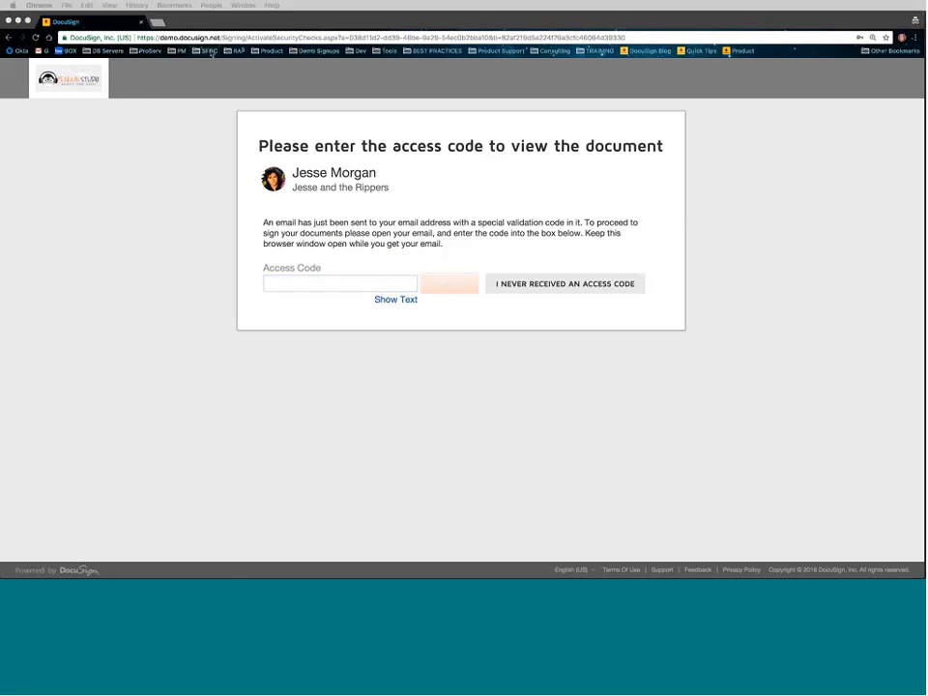
left_click_drag(216, 19, 354, 138)
left_click(292, 28)
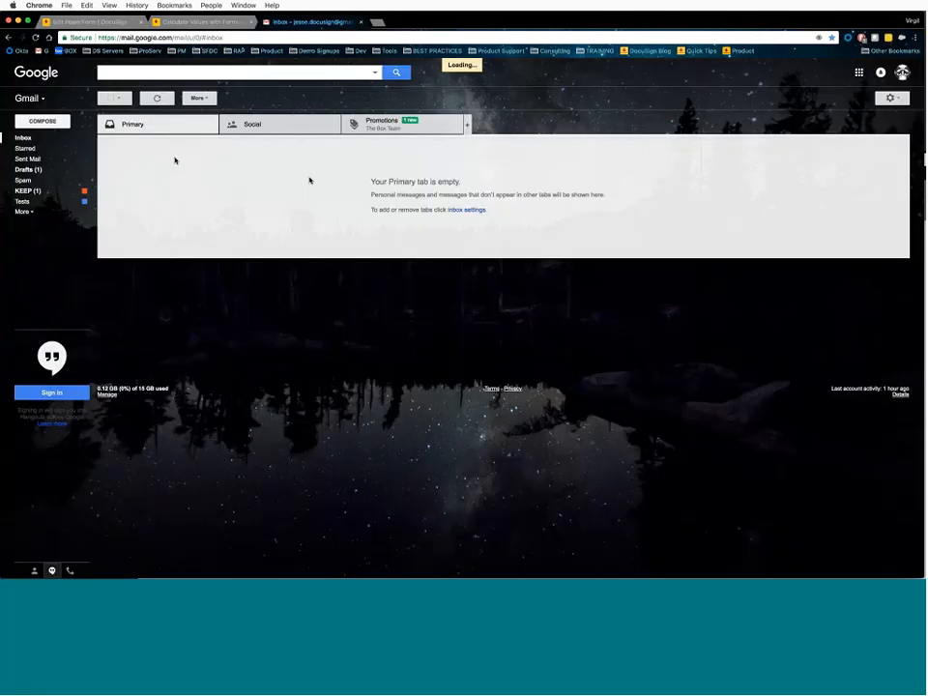
- Copy the signing validation code from DocuSign's Email Validation message and return to the access-code page
left_click(252, 146)
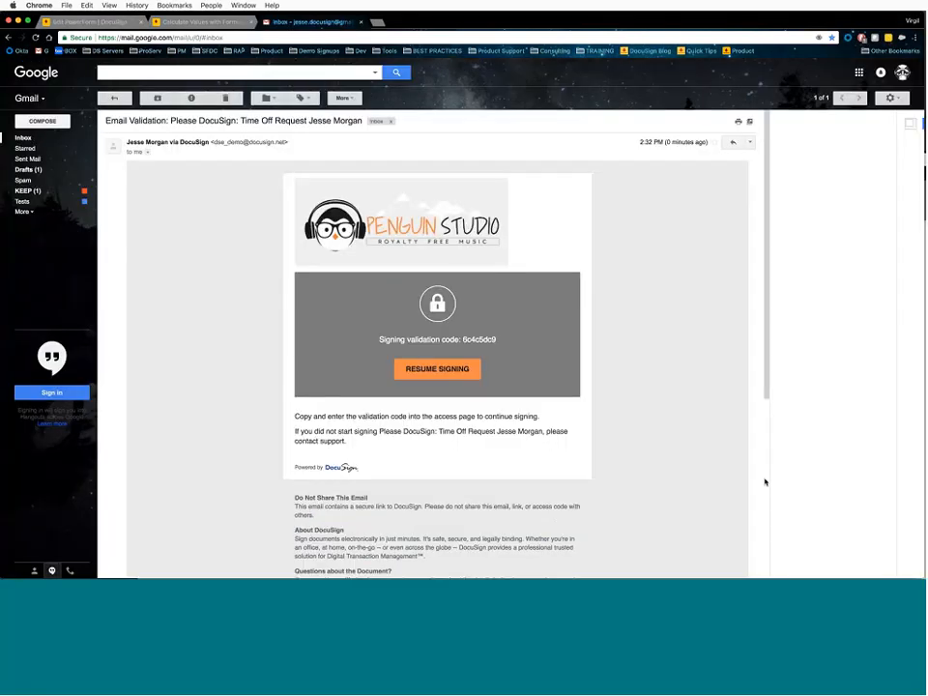
left_click_drag(926, 578, 842, 535)
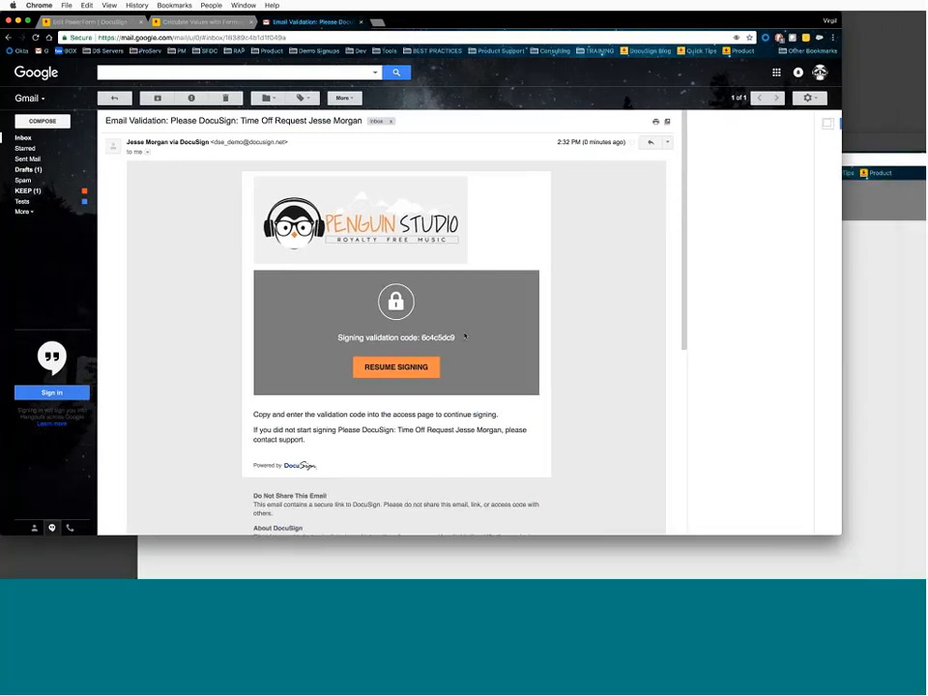
right_click(429, 341)
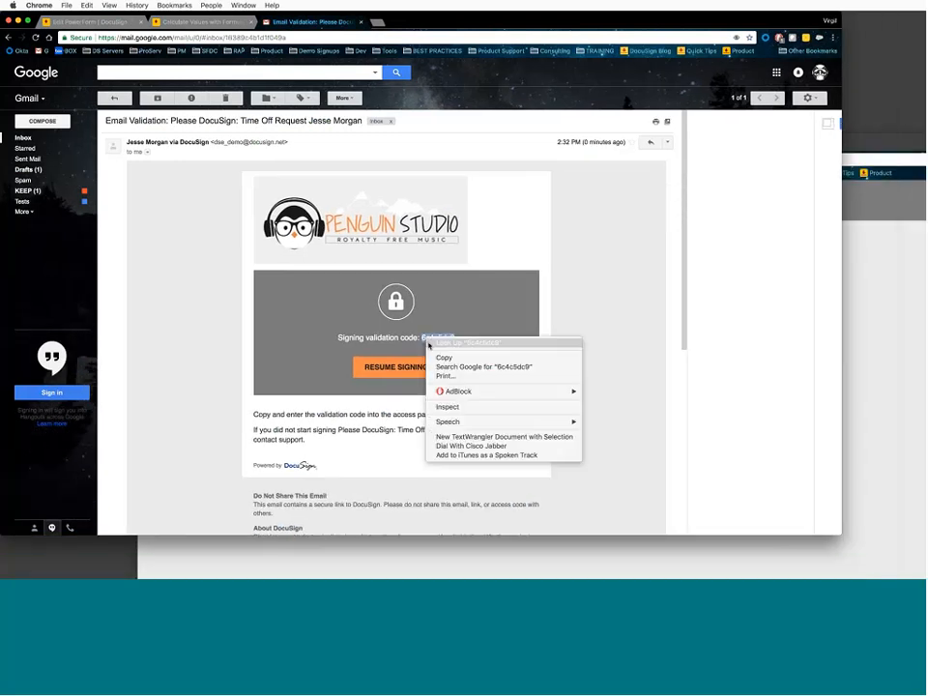
left_click(444, 358)
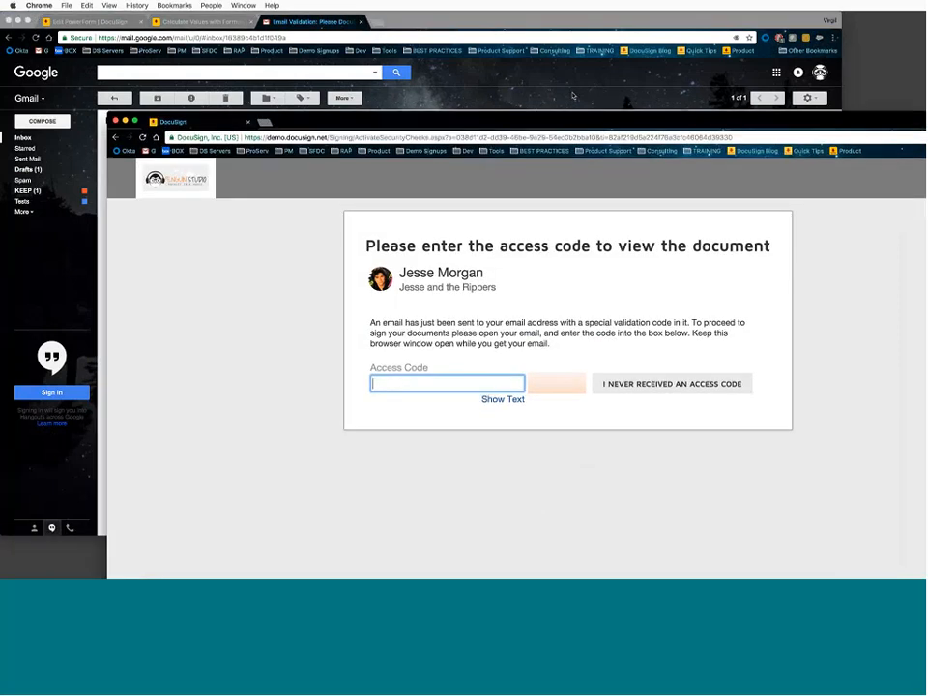
left_click_drag(573, 95, 498, 19)
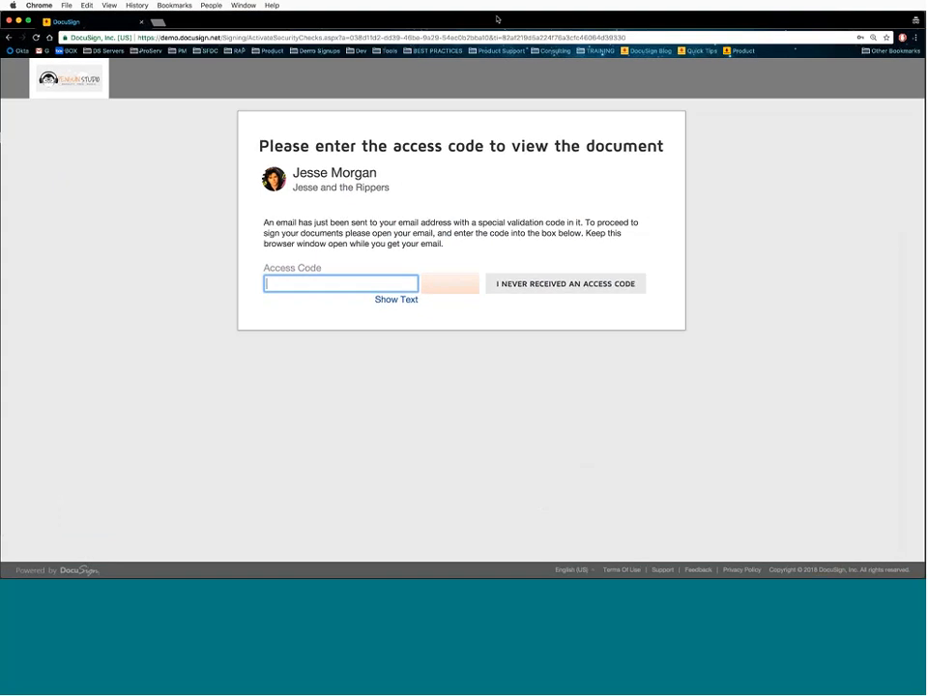
- Paste the validation code as the access code, open the document and accept electronic records
right_click(337, 292)
left_click(352, 347)
left_click(435, 290)
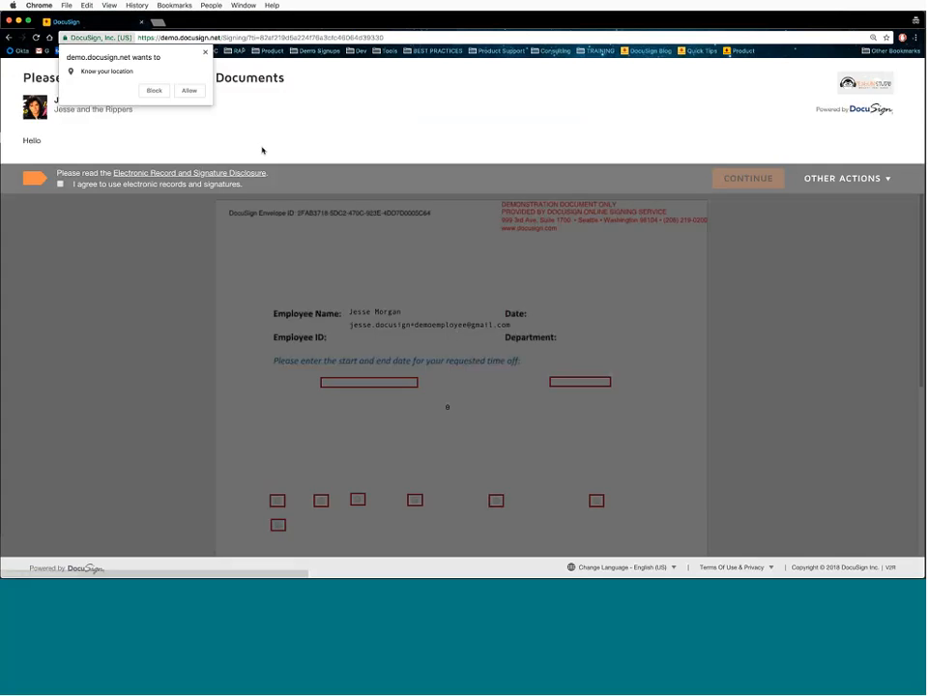
left_click(190, 91)
left_click(60, 184)
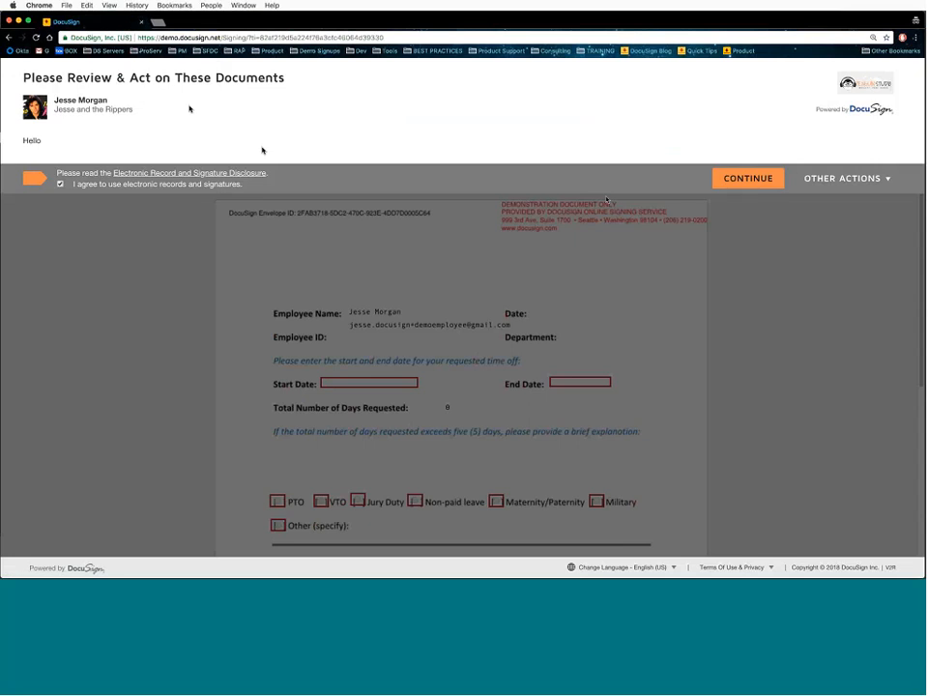
left_click(733, 180)
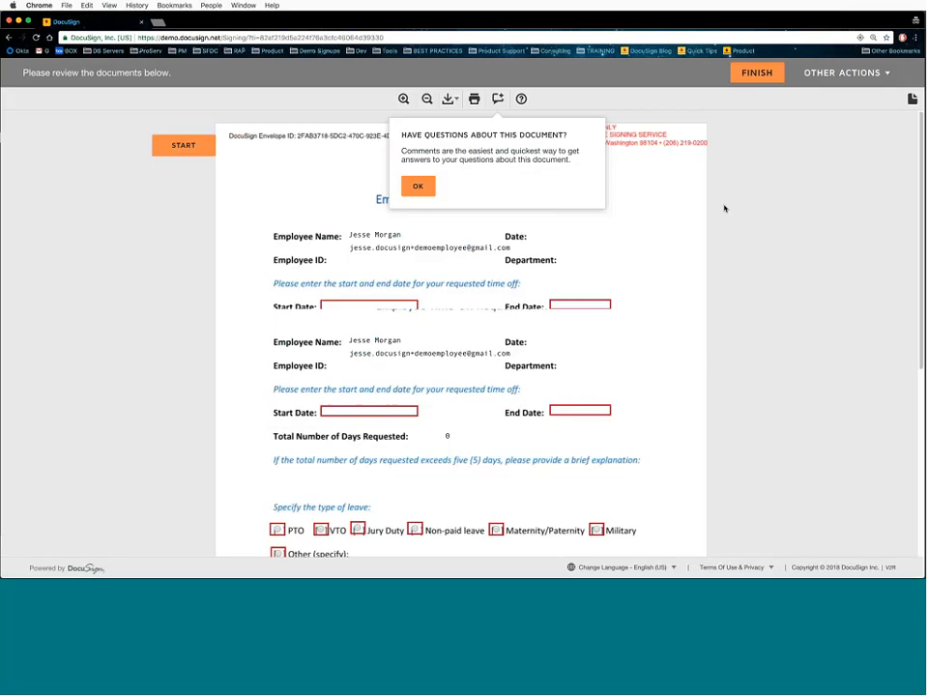
- Enter Start Date 5/11/2018 and End Date 5/26/2018 so total days recalculate to 15
left_click(418, 187)
key("super+equal")
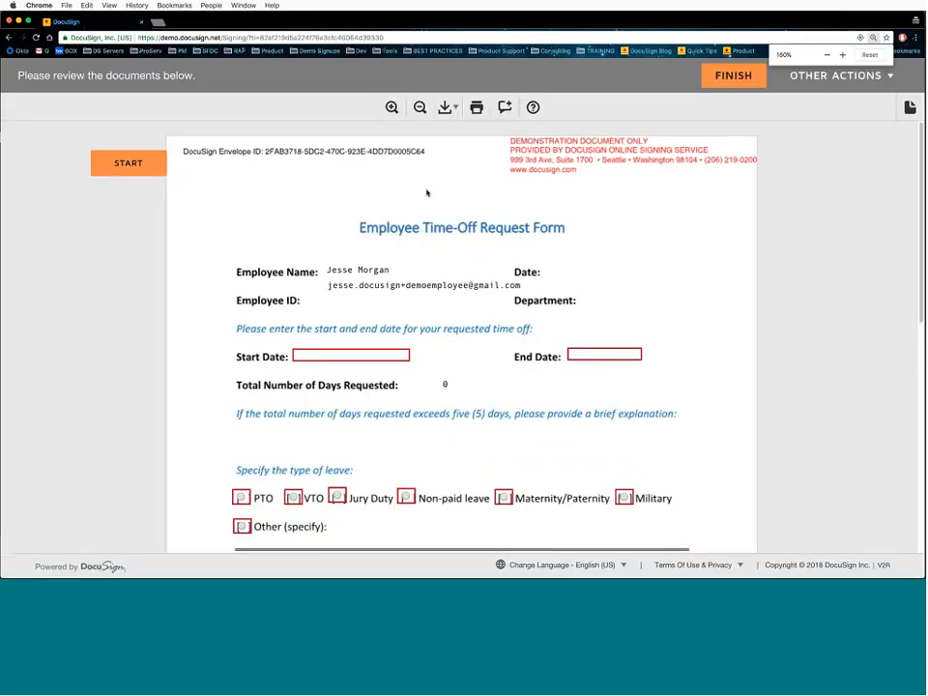
left_click(394, 109)
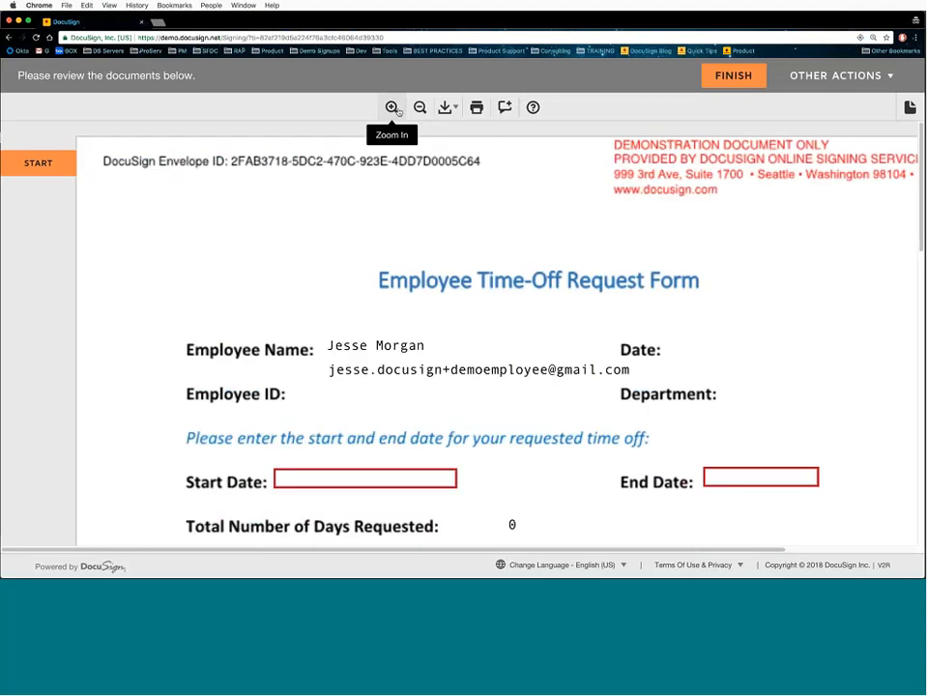
left_click(419, 108)
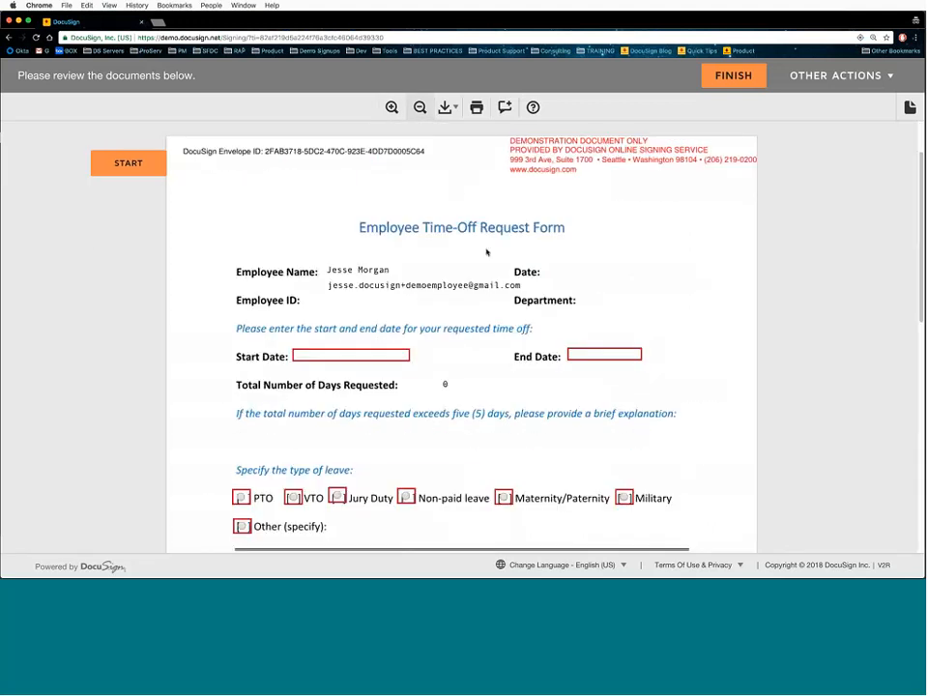
scroll(487, 253, "down", 2)
left_click(333, 277)
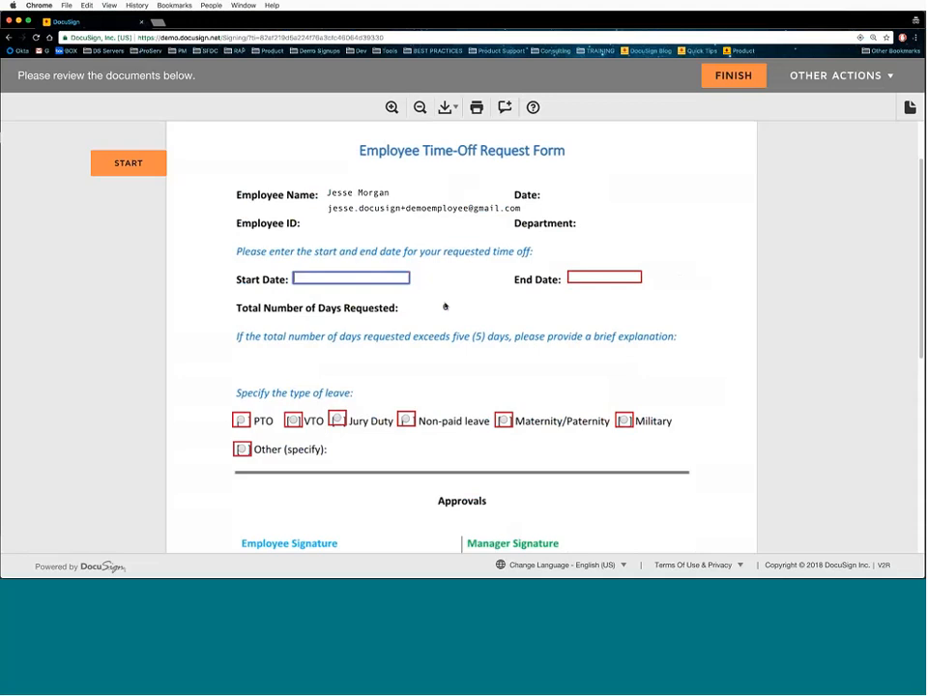
left_click(369, 279)
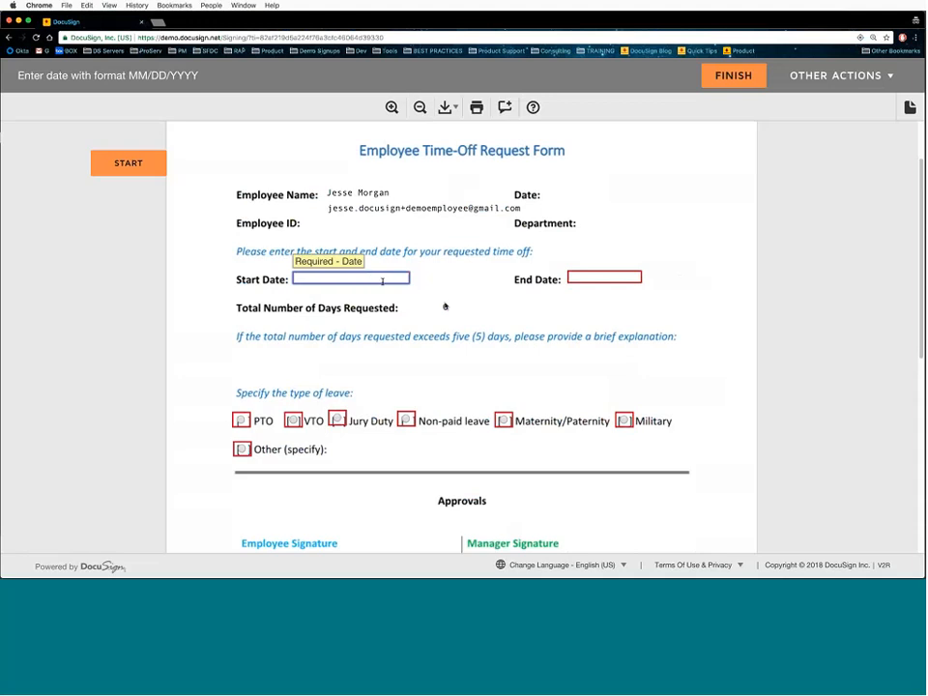
type("5/11/2018")
key("Tab")
type("5")
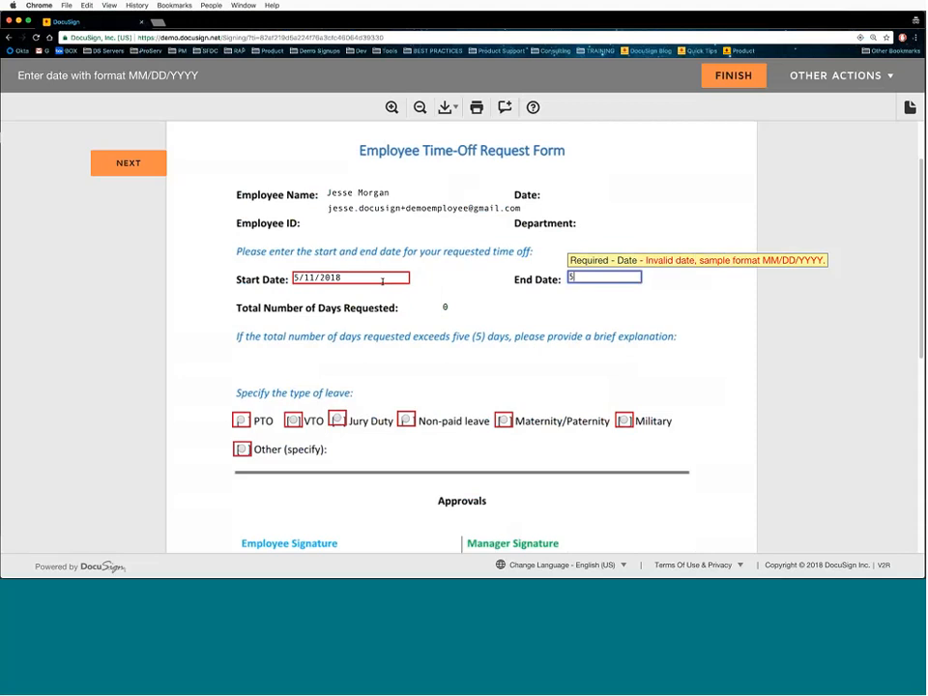
type("/26/")
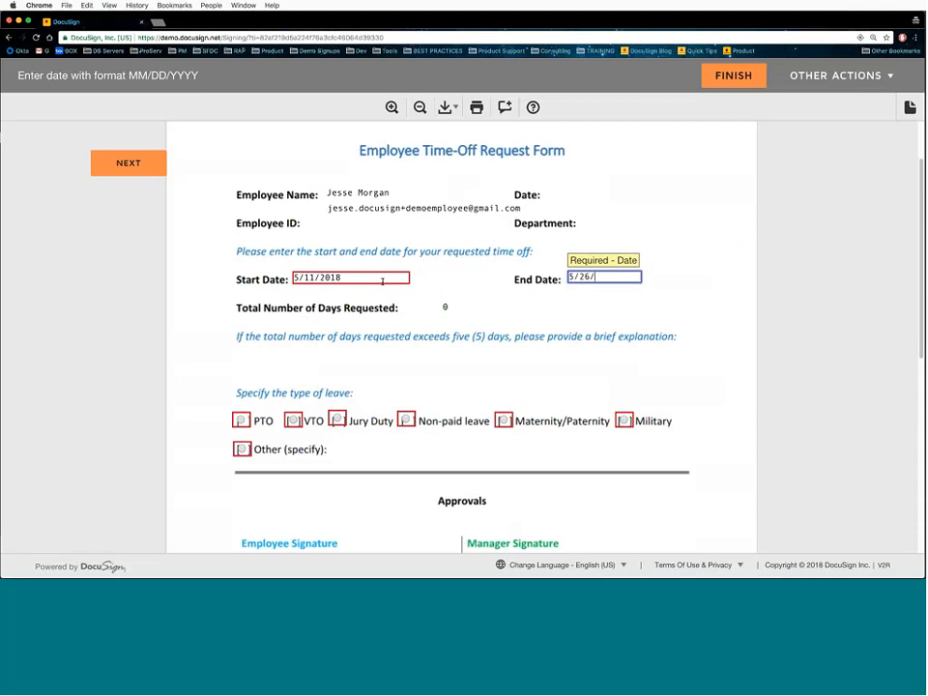
type("2018")
left_click(478, 307)
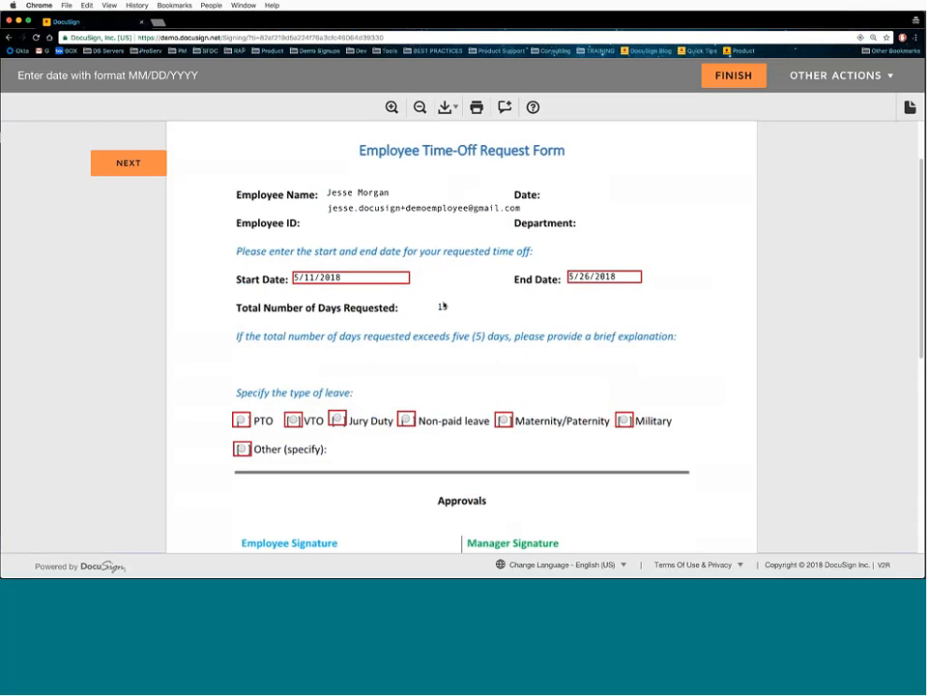
- Choose PTO as the leave type, adopt the employee signature and finish signing
scroll(468, 340, "down", 2)
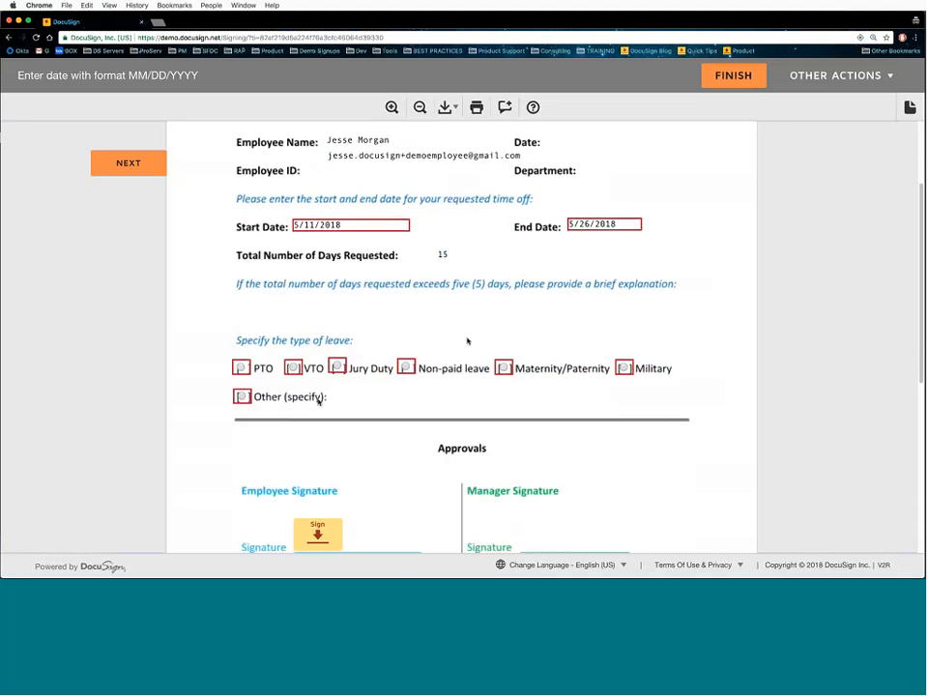
left_click(241, 368)
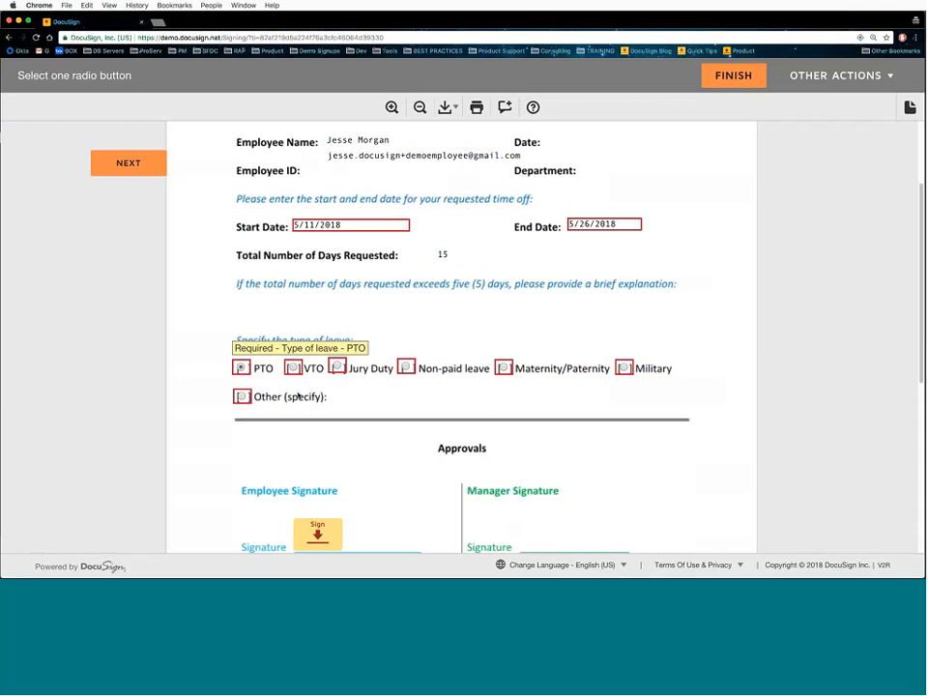
left_click(246, 397)
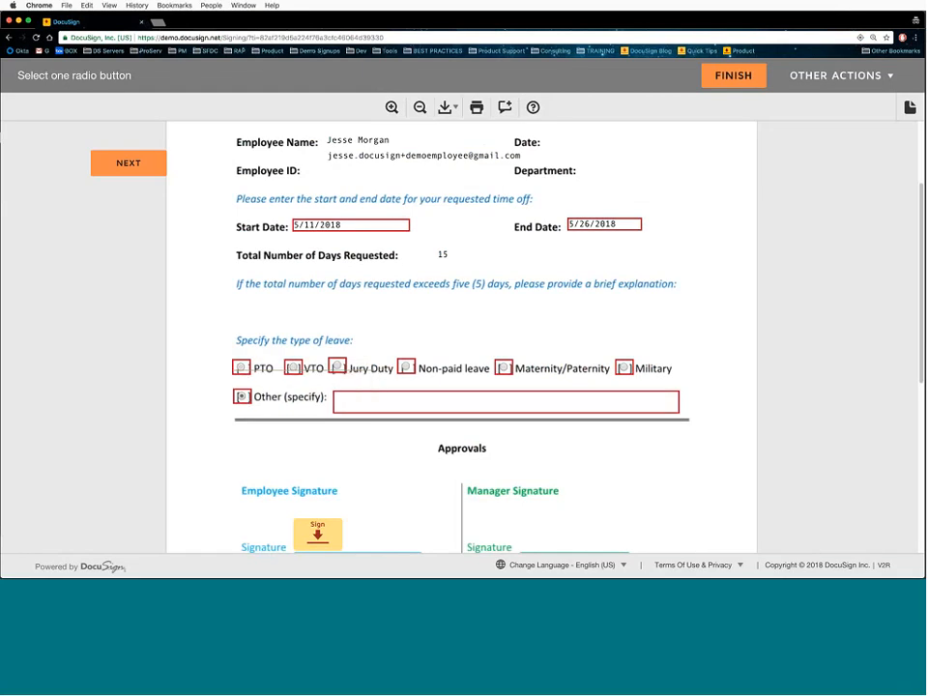
left_click(240, 369)
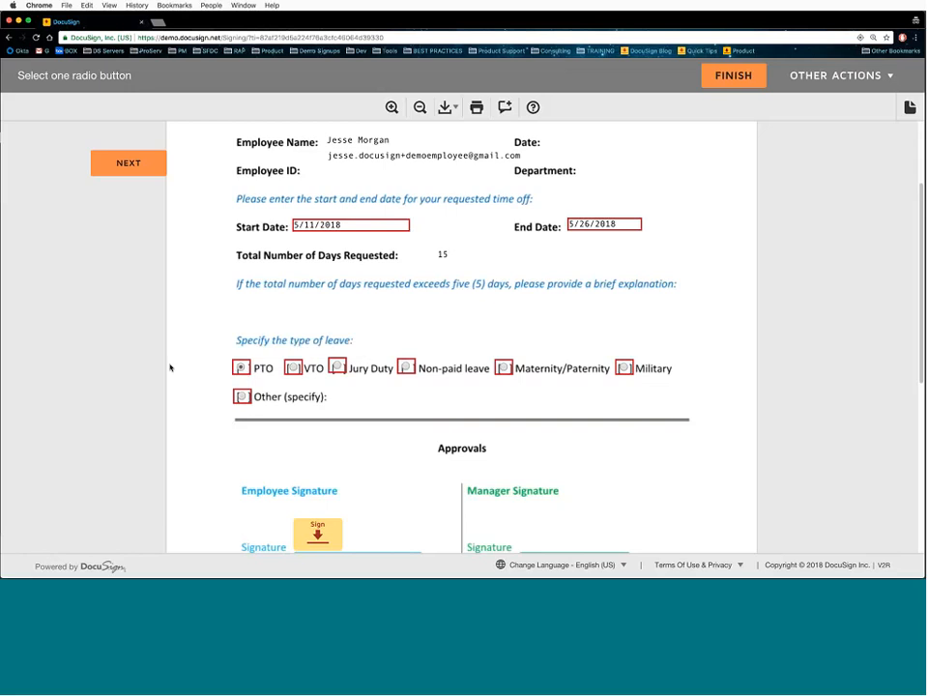
scroll(172, 356, "down", 3)
left_click(317, 375)
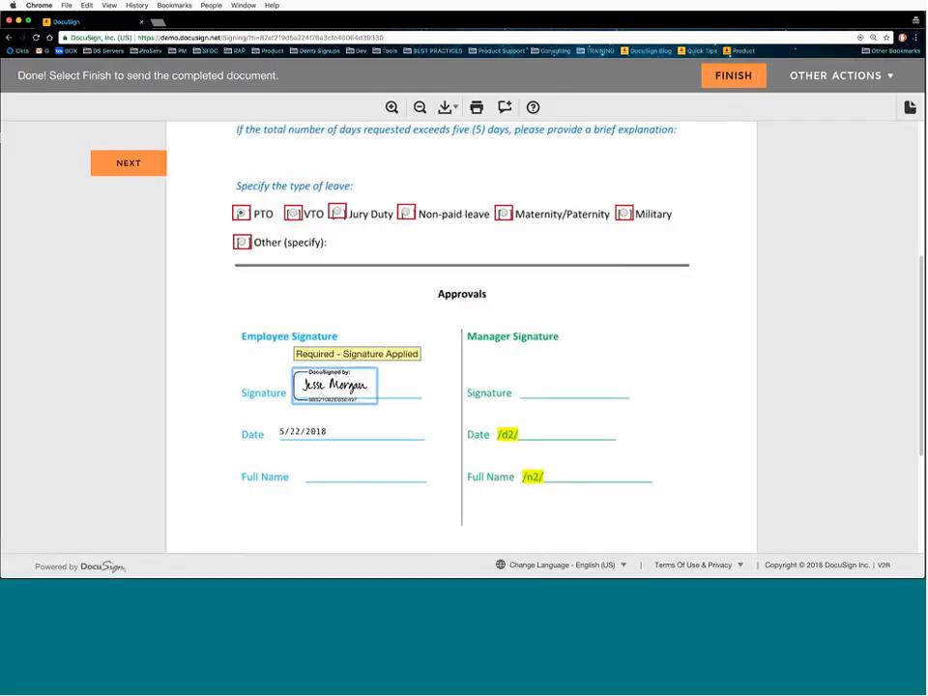
left_click(735, 80)
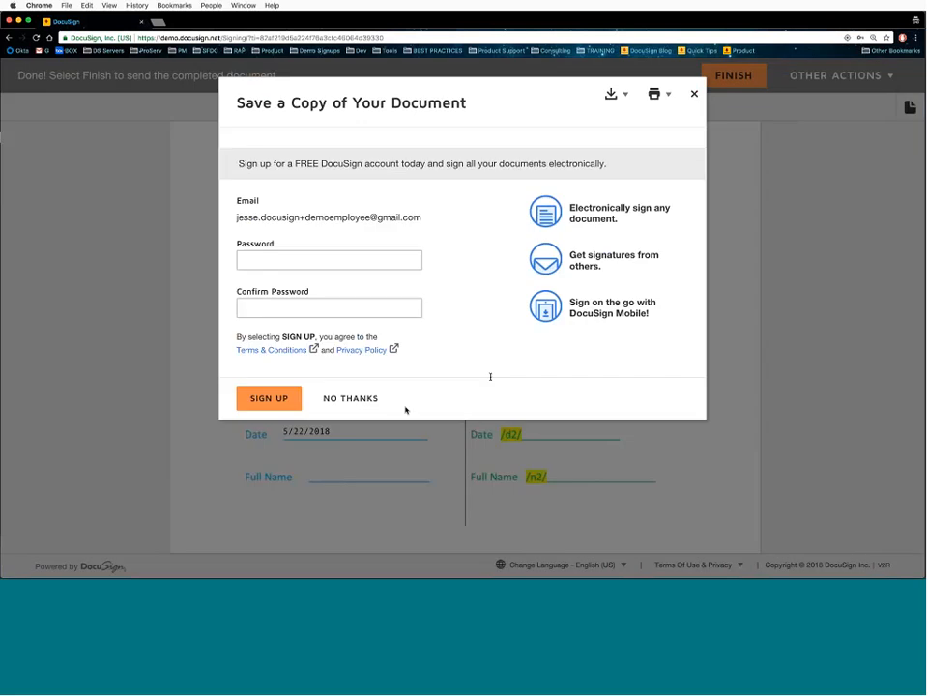
- Decline saving a copy of the signed document and close the PowerForm editor
left_click(350, 399)
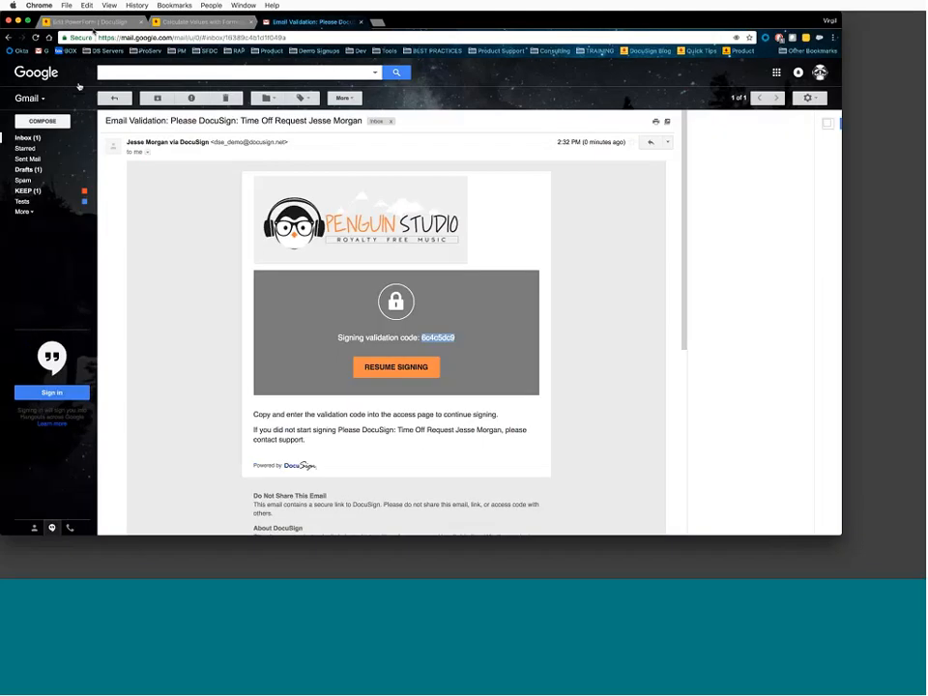
key("ctrl+shift+Tab")
key("ctrl+shift+Tab")
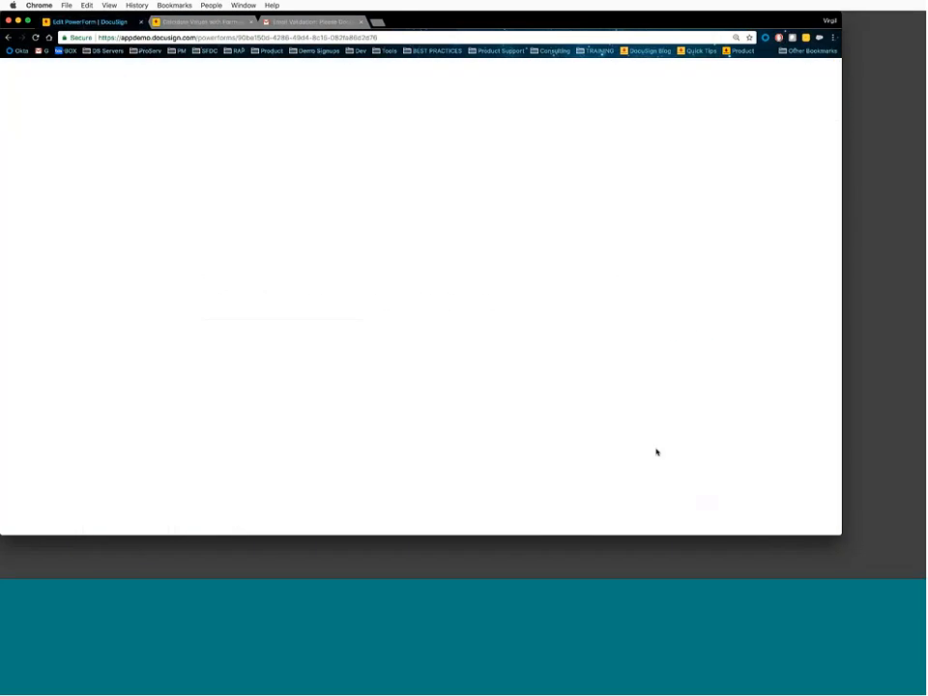
left_click_drag(832, 535, 923, 578)
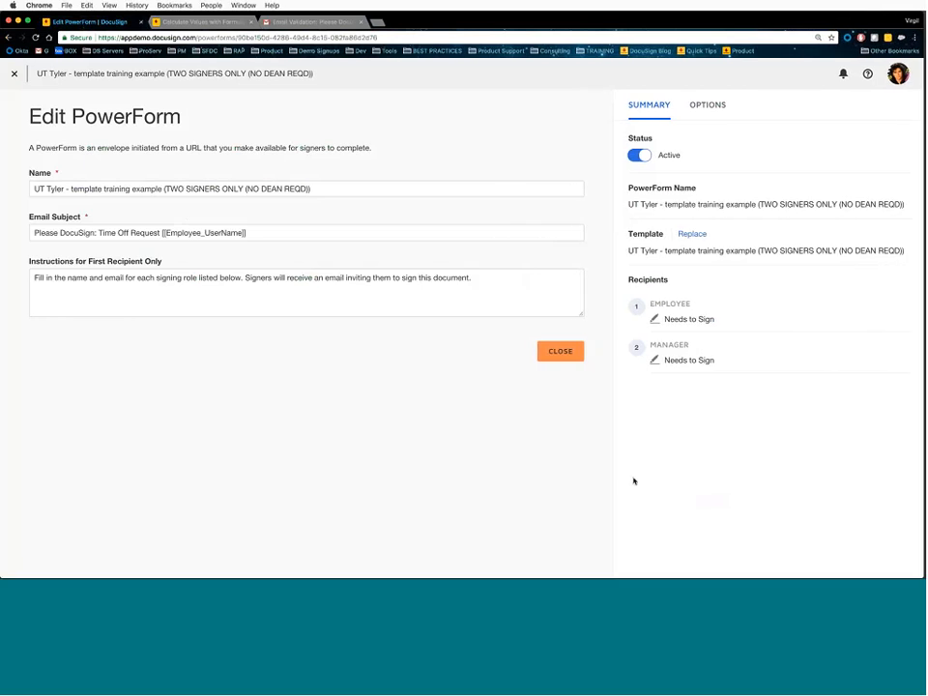
left_click(561, 352)
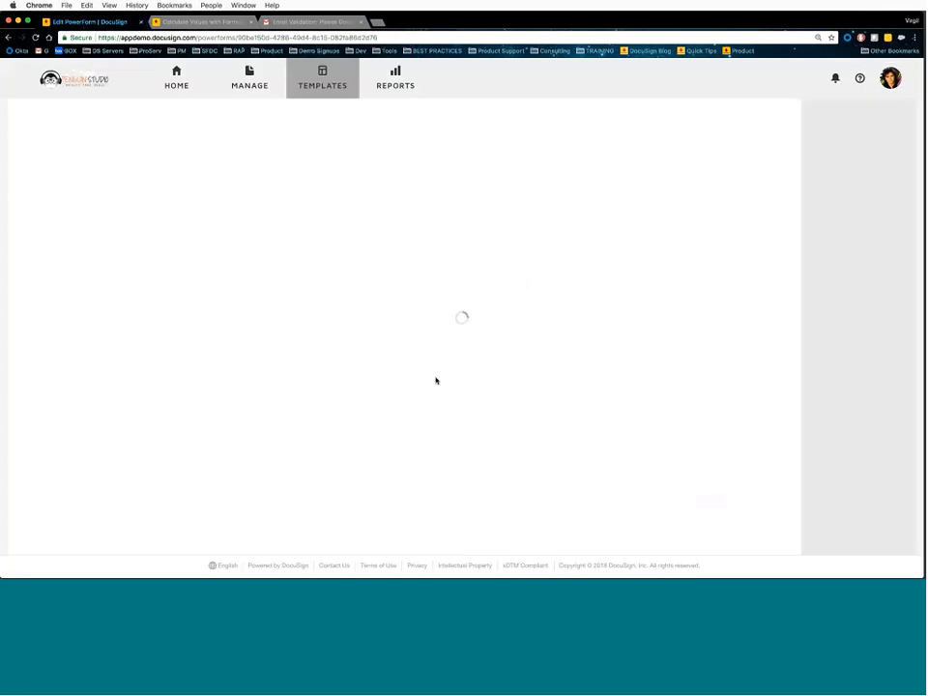
- Open the sent Time Off Request envelope, preview its partly signed PDF, then return to templates
left_click(244, 84)
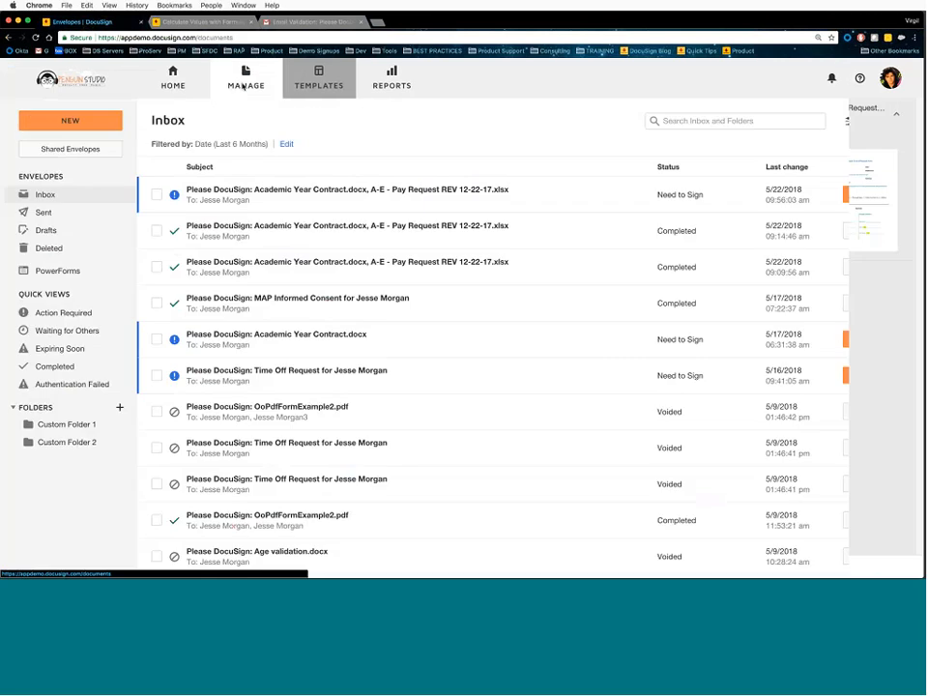
left_click(54, 213)
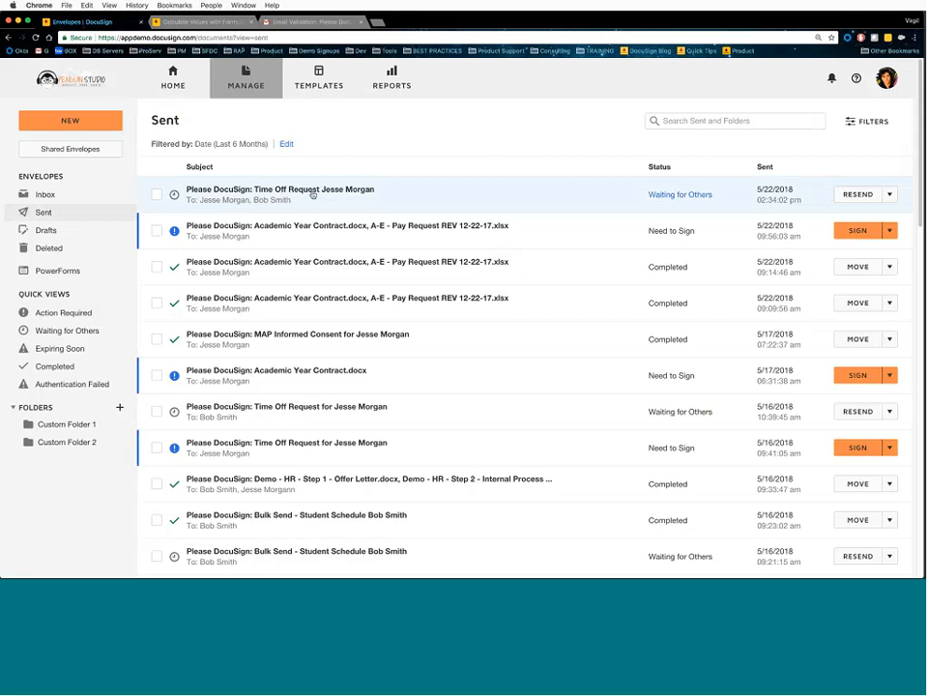
left_click(320, 195)
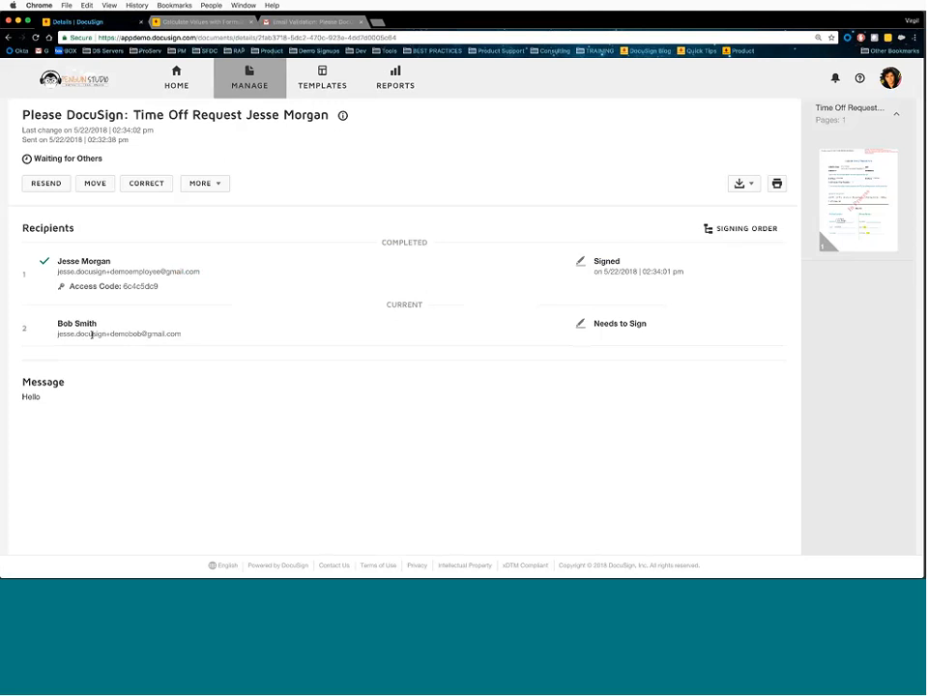
left_click(842, 213)
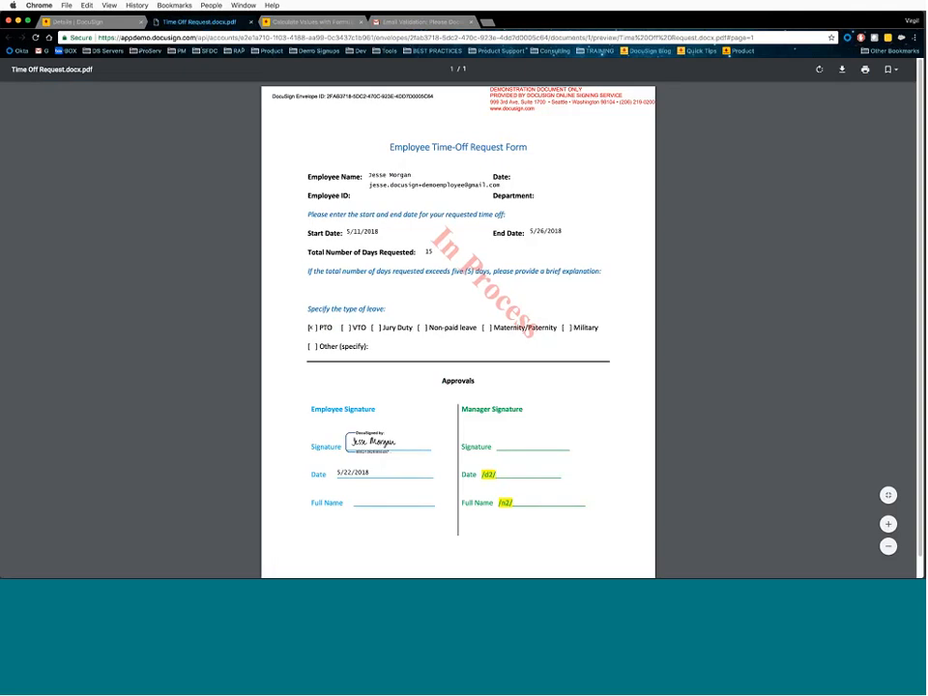
key("super+w")
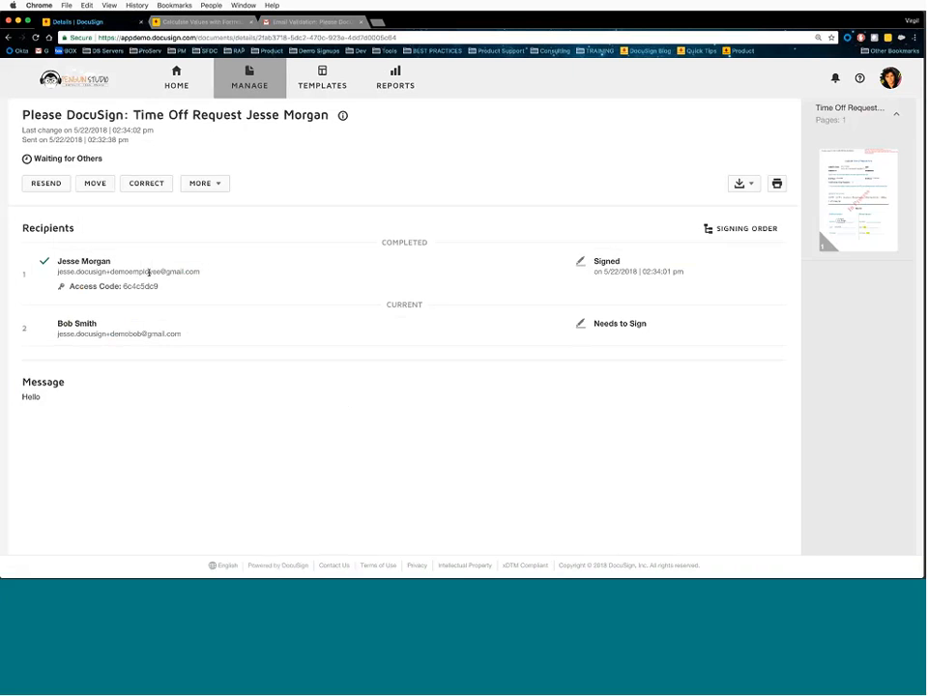
left_click(324, 82)
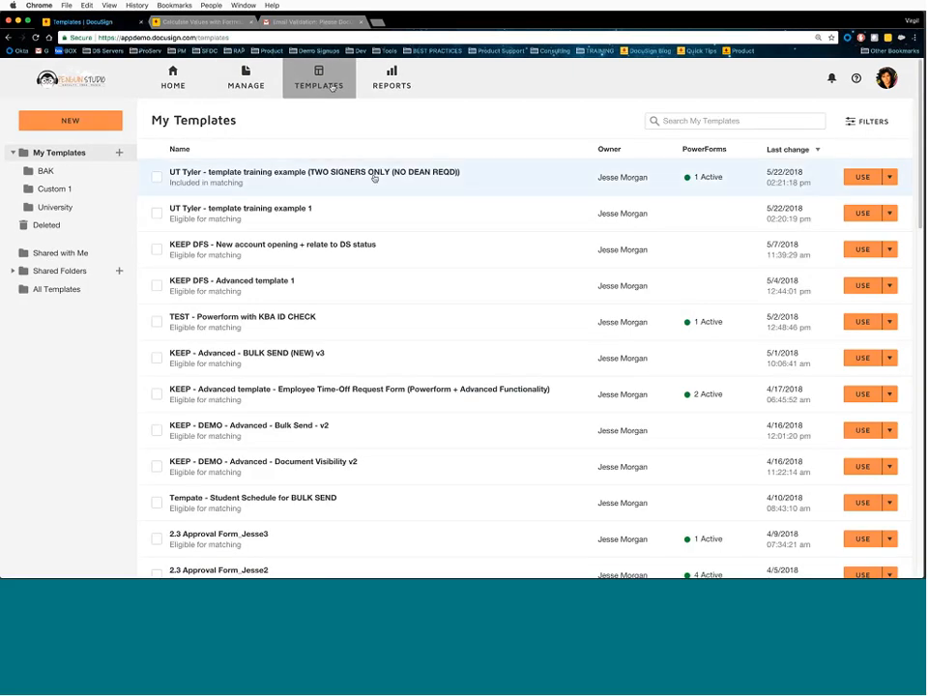
- Open the two-signer time-off template and pick Change Sender from its associated PowerForm's actions
left_click(374, 178)
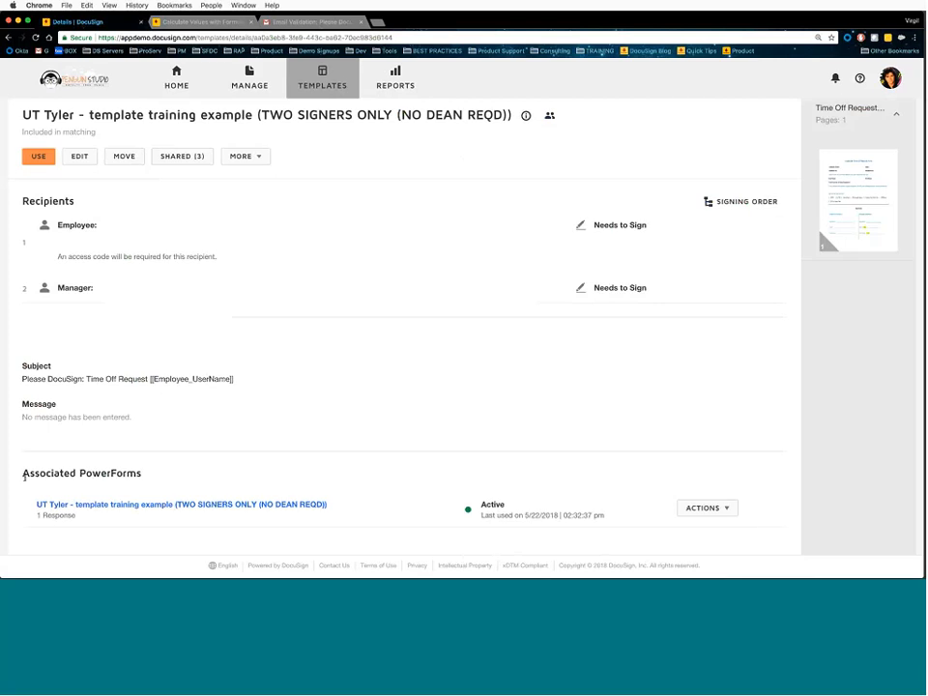
left_click_drag(24, 475, 146, 476)
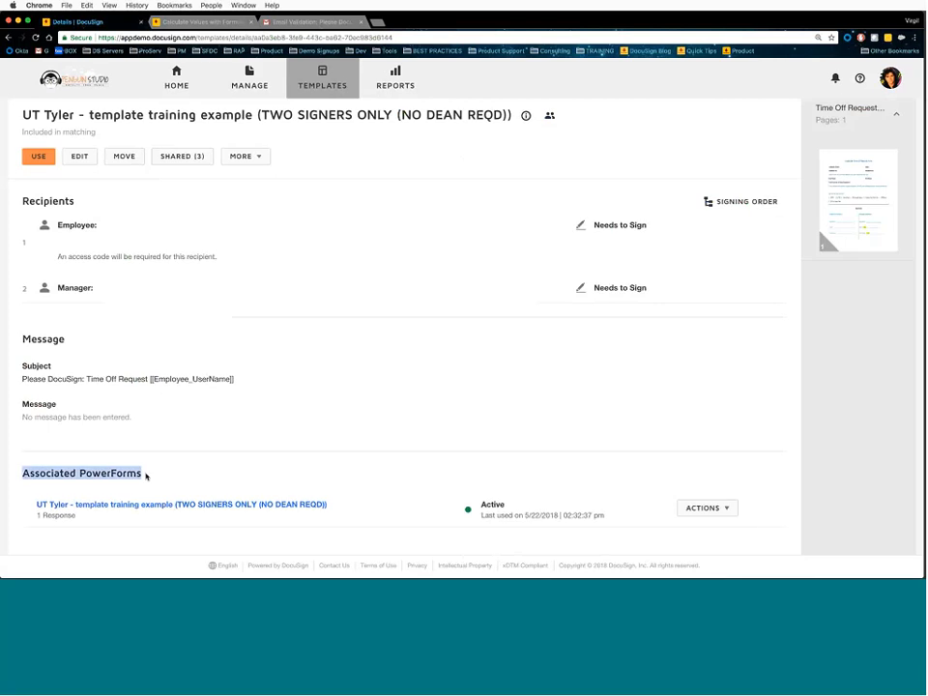
left_click(727, 514)
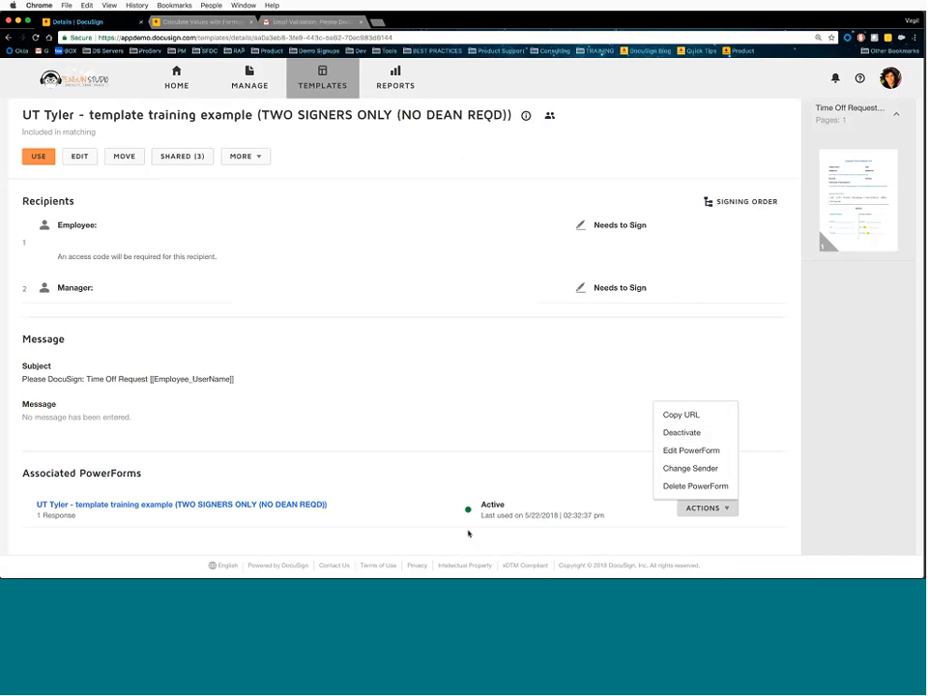
left_click(687, 451)
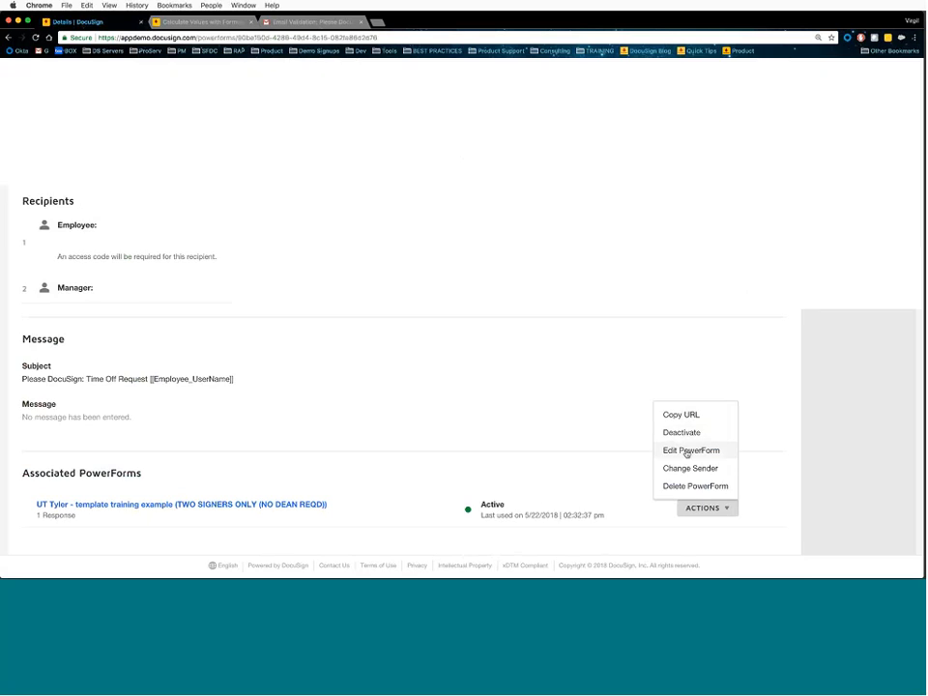
left_click(574, 354)
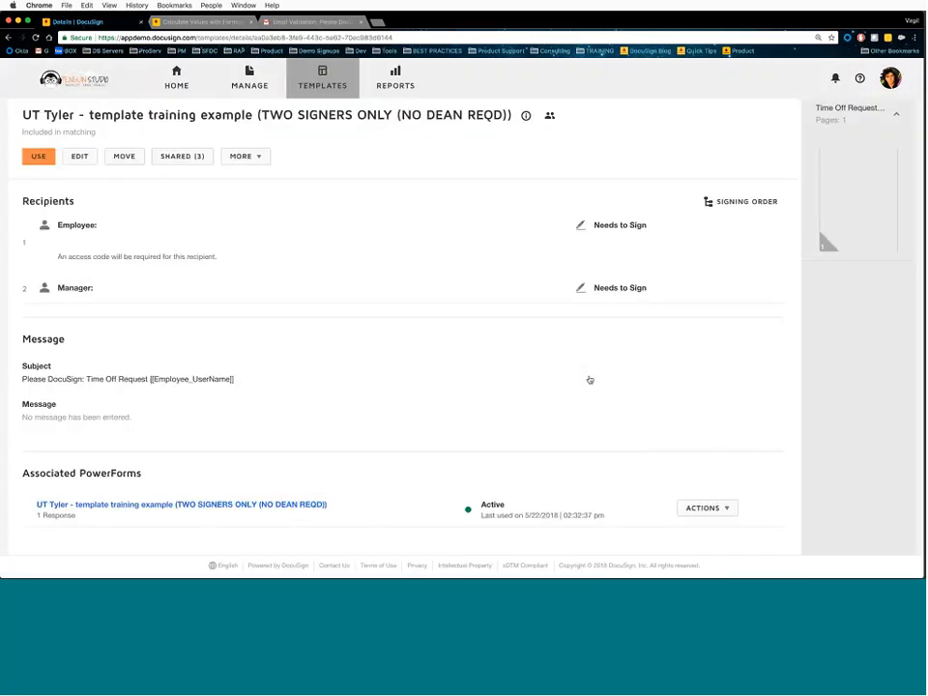
left_click(712, 508)
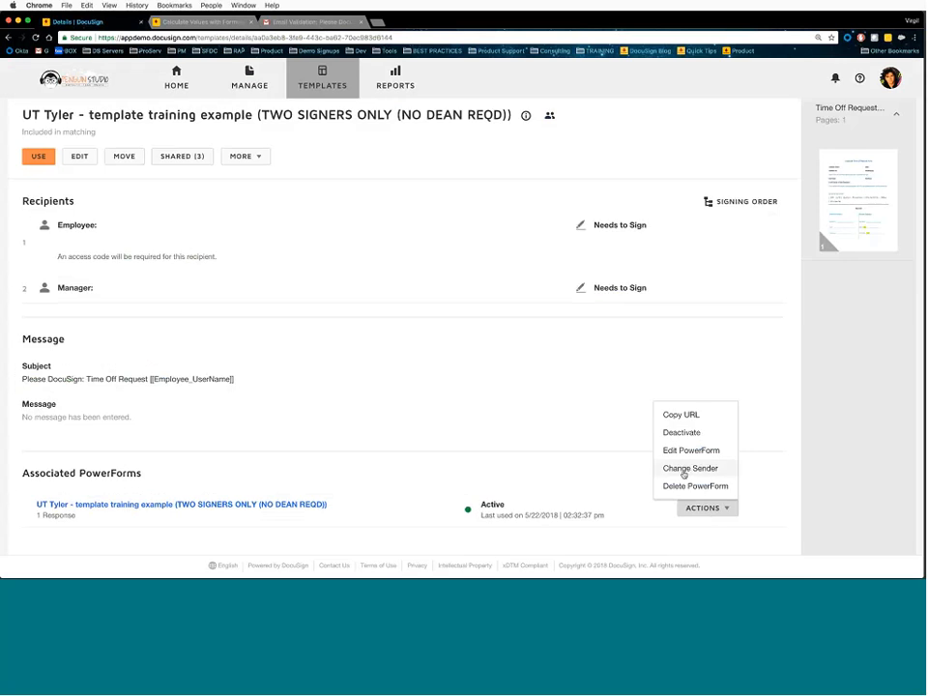
left_click(685, 474)
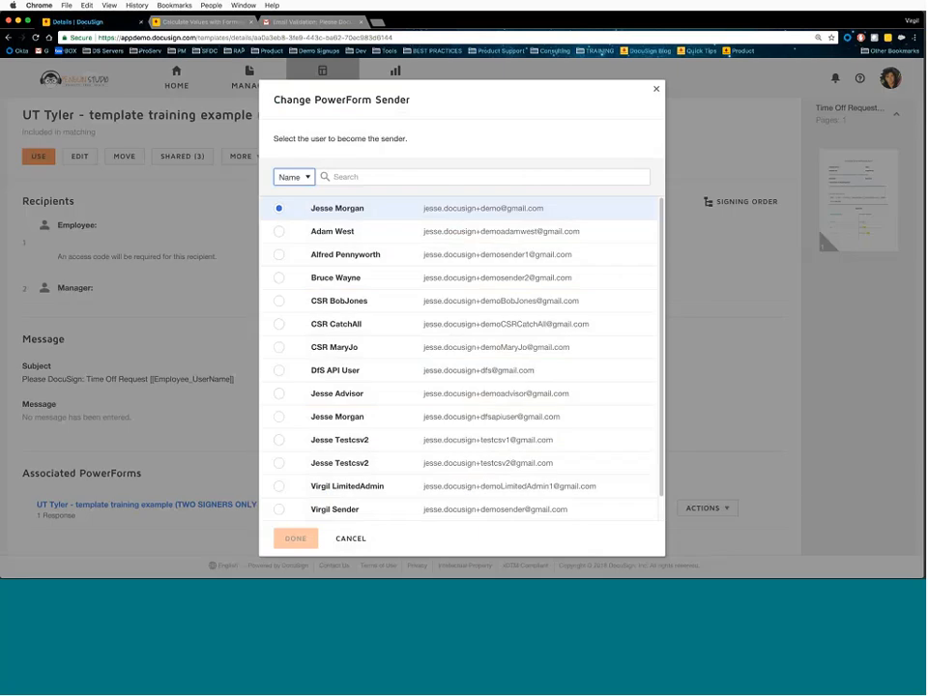
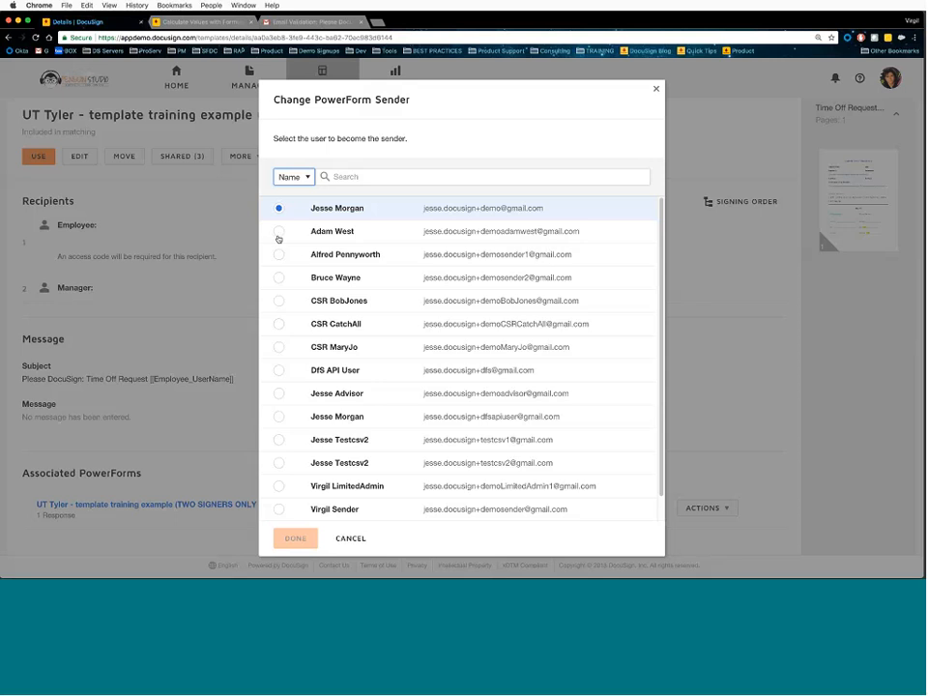
- Change the PowerForm sender to the CSR CatchAll account and confirm
left_click(278, 278)
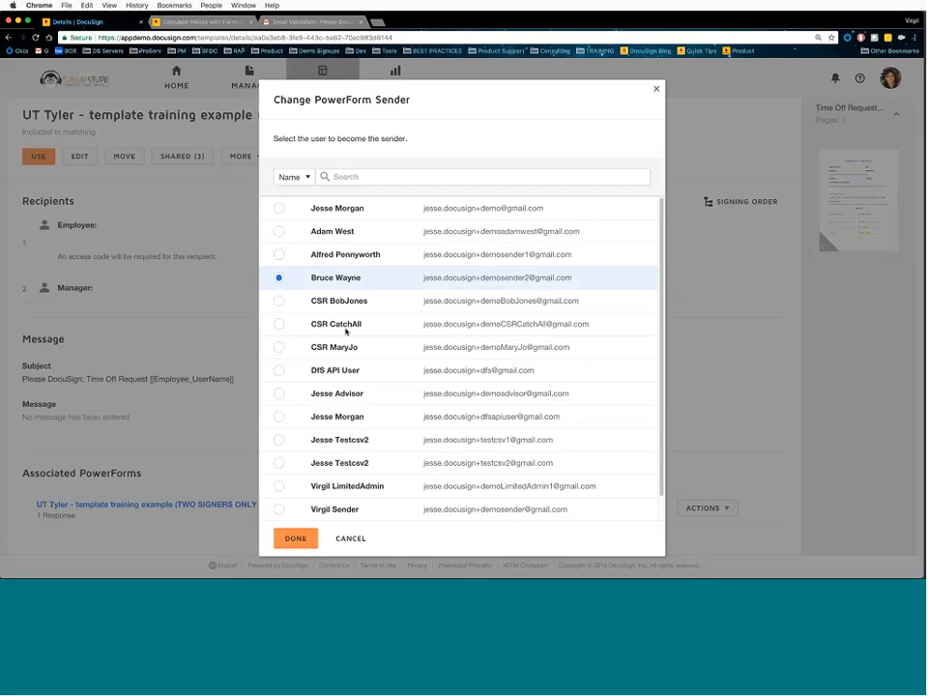
left_click(356, 325)
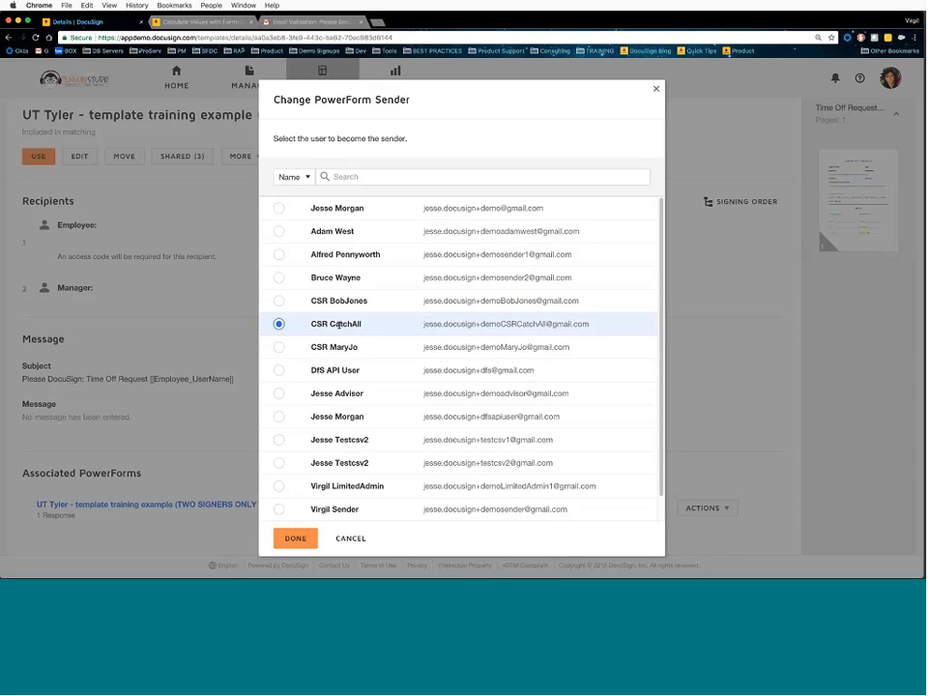
left_click(350, 539)
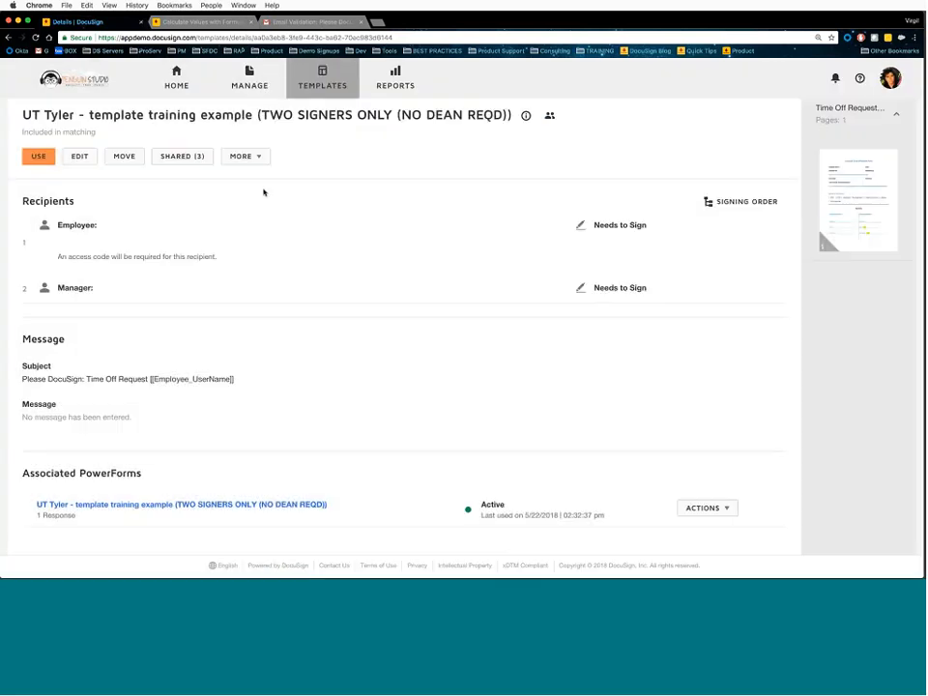
- Open Shared Envelopes under Manage to see which users share envelopes with you
left_click(262, 87)
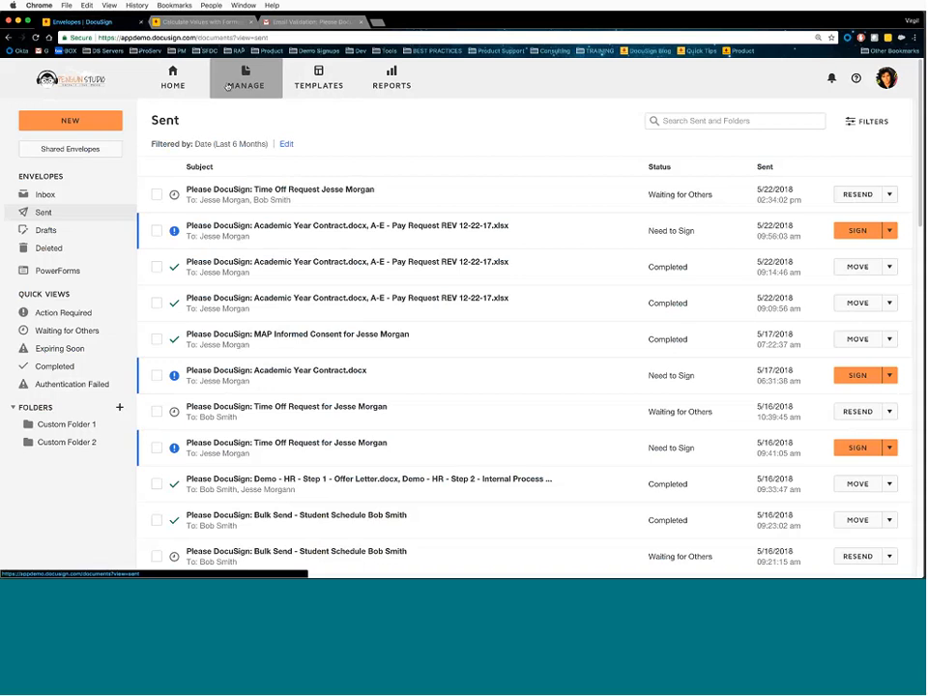
left_click(81, 151)
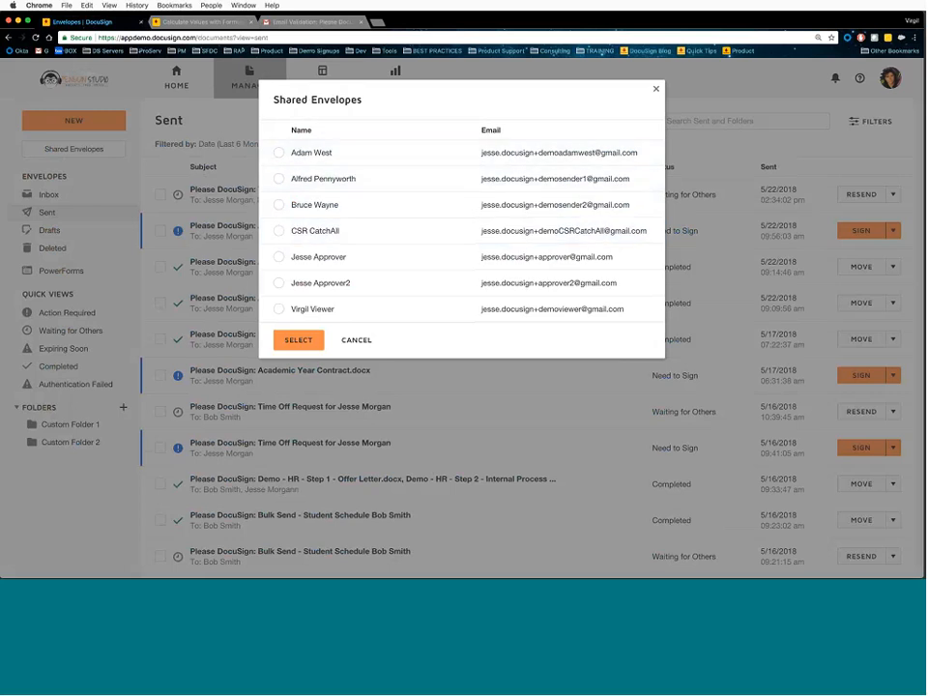
- View CSR CatchAll's shared envelopes, check its empty Sent folder, then return to your own envelopes
left_click(280, 231)
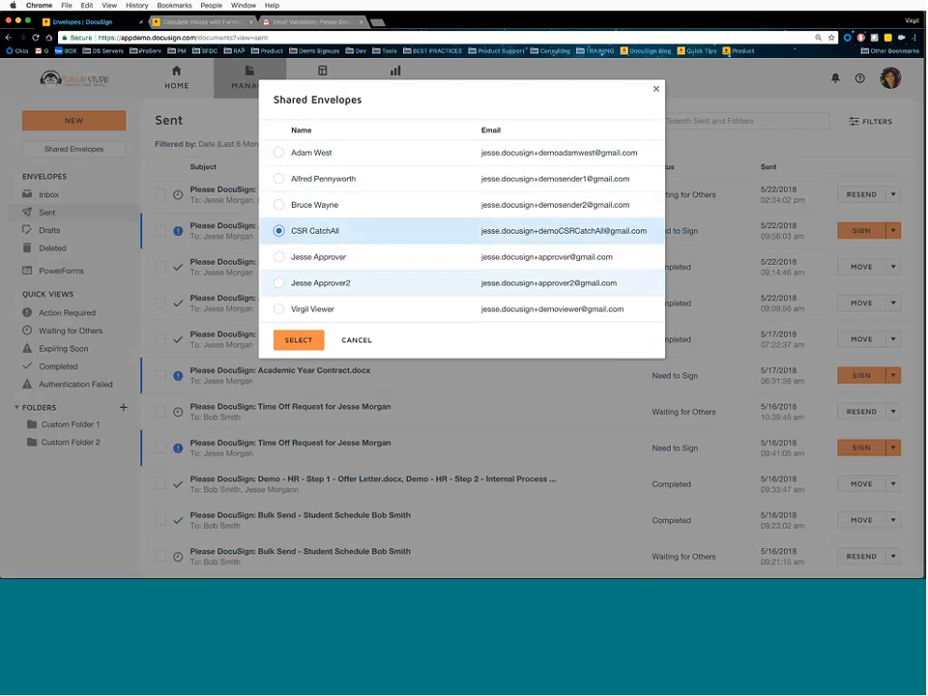
left_click(309, 341)
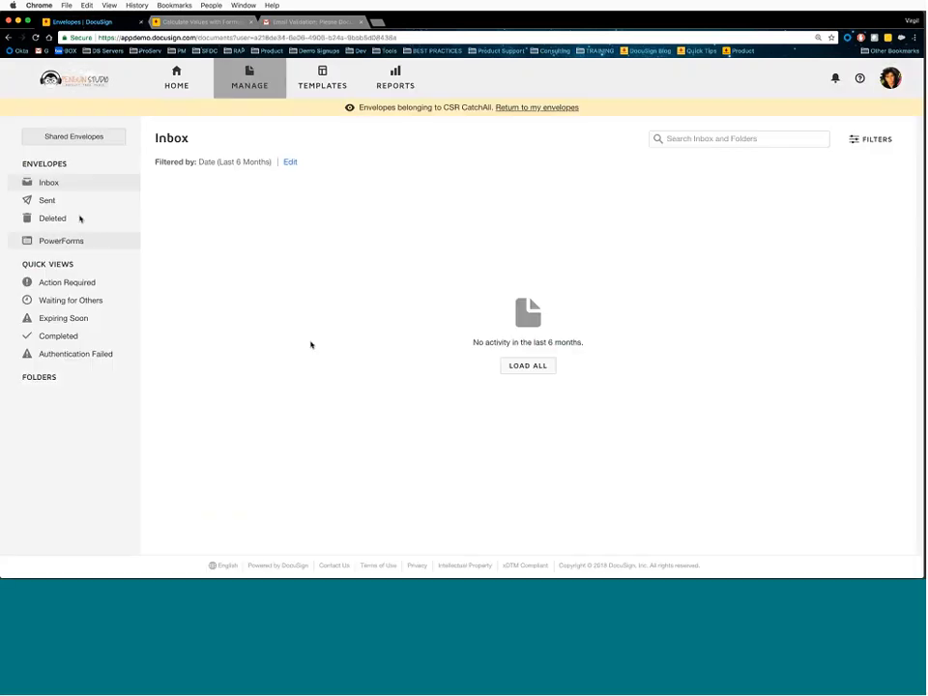
left_click(72, 200)
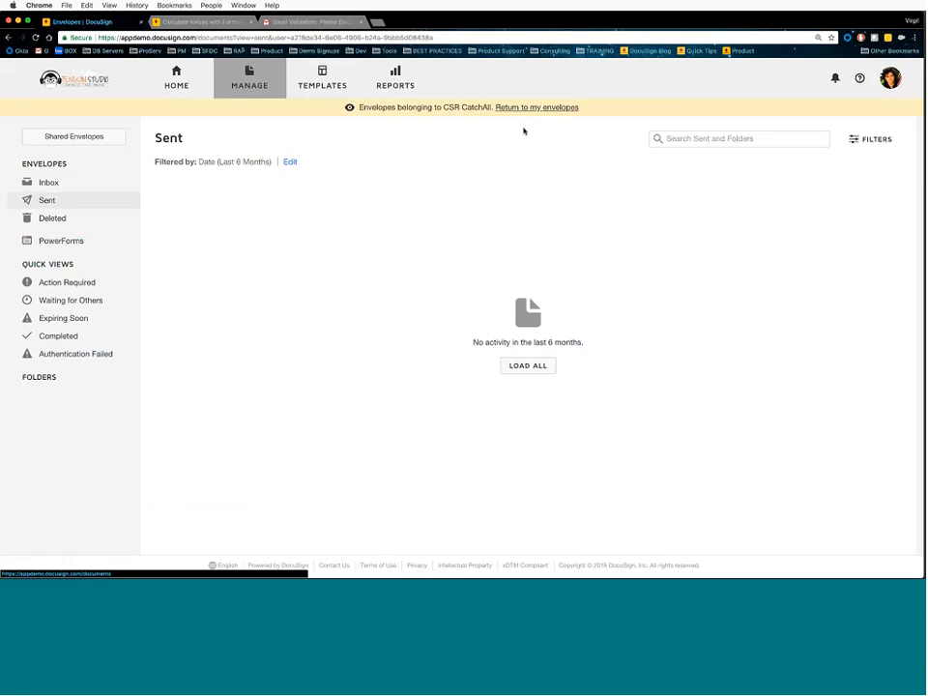
left_click(530, 108)
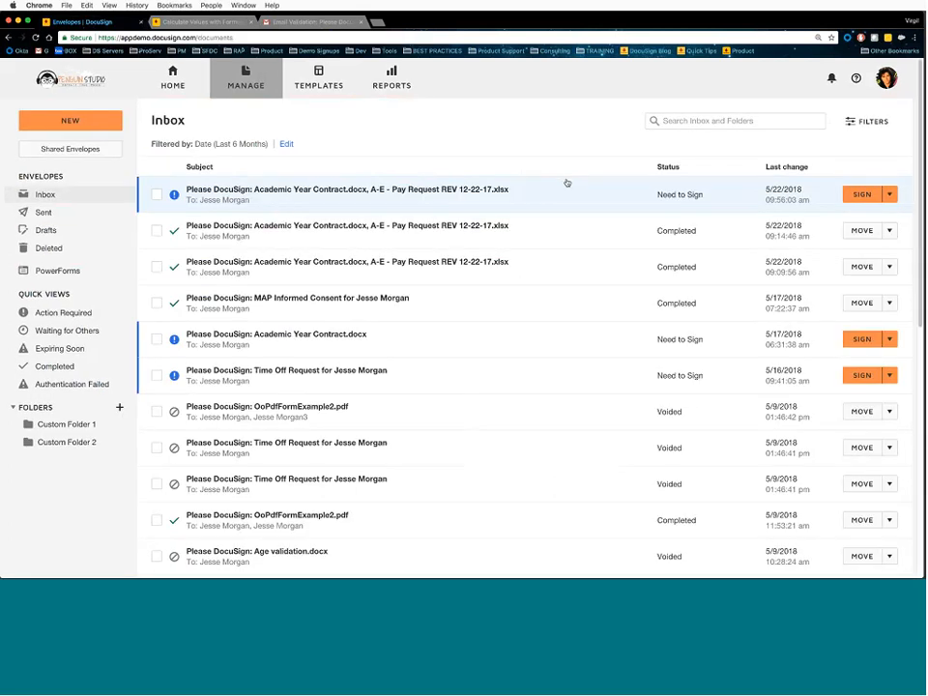
- Show your own Sent folder, listing Time Off Request and Academic Year Contract.docx
left_click(87, 212)
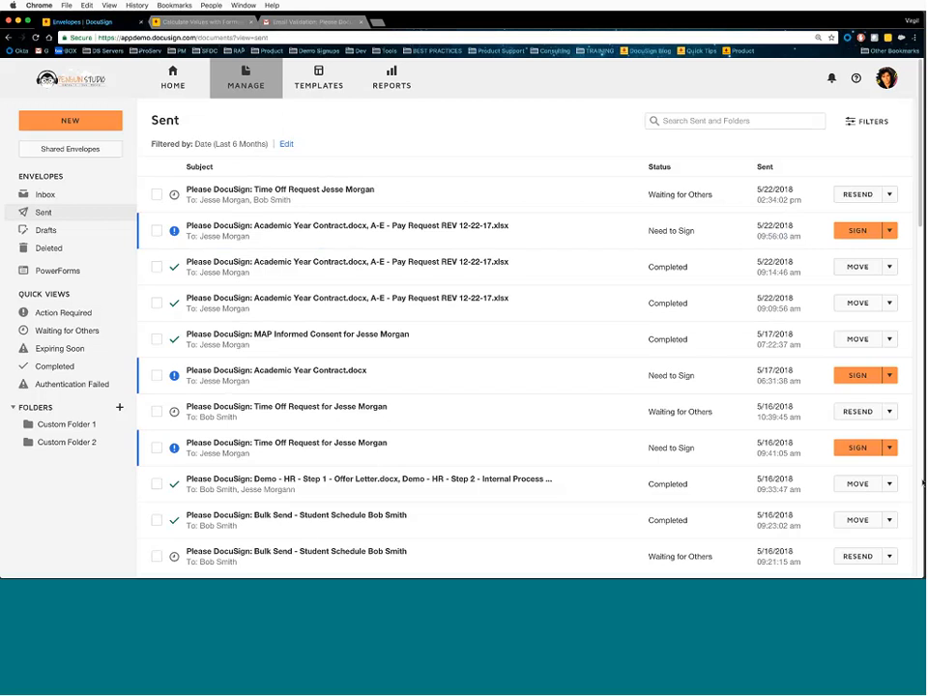
- Go to the Home dashboard for the signatures overview
left_click(173, 77)
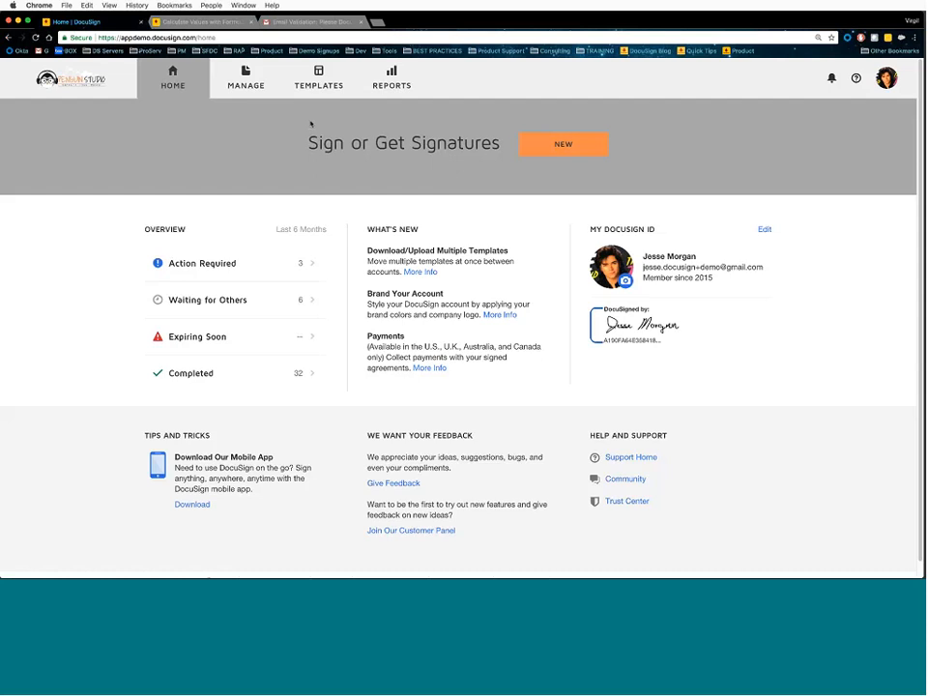
left_click(307, 83)
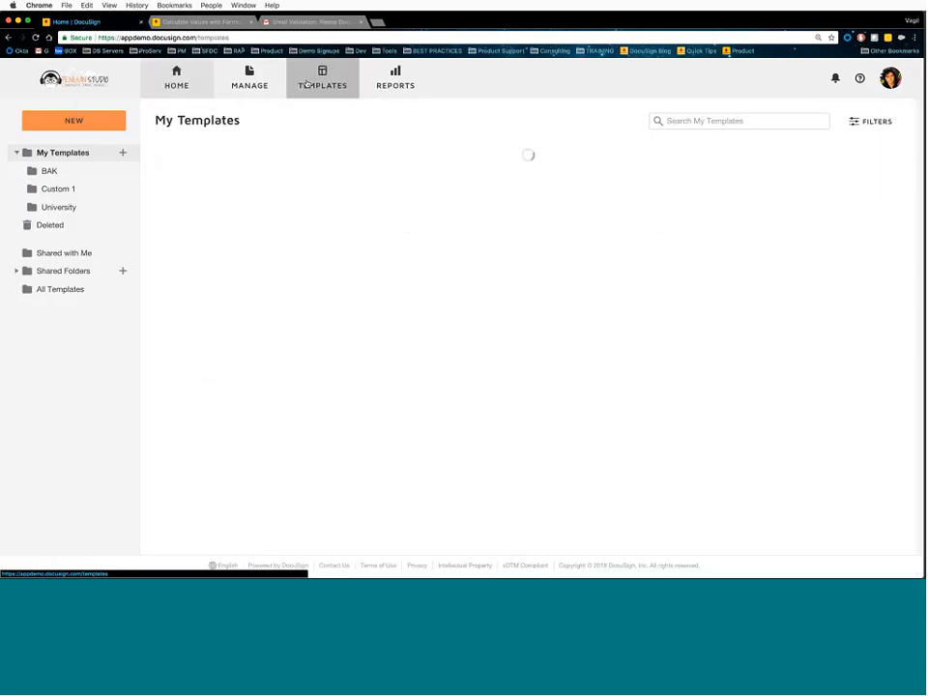
left_click(173, 78)
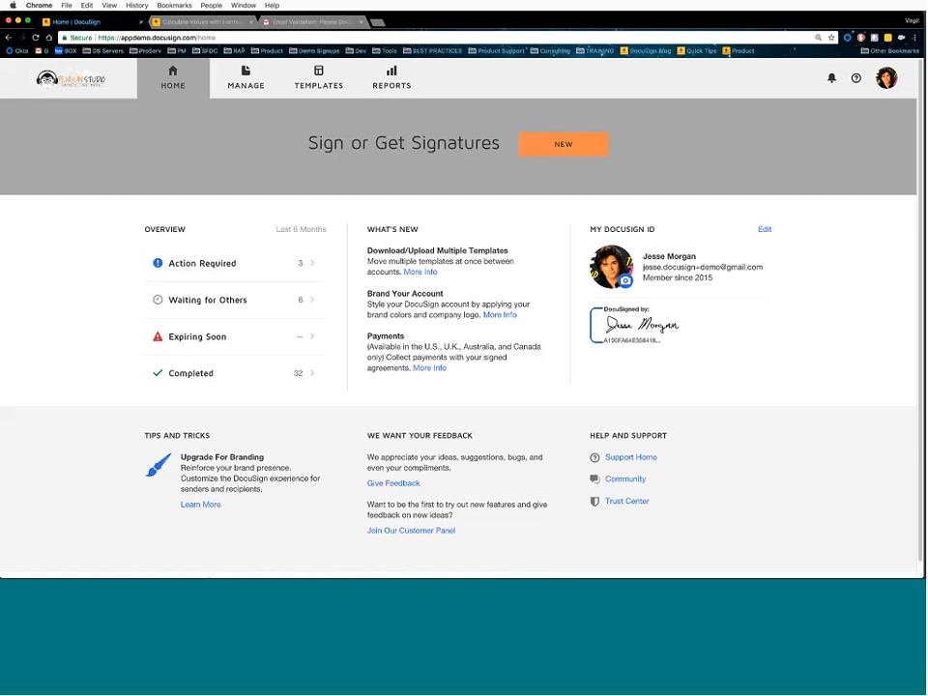
- Create a PowerForm from the UT Tyler two-signers-only time-off template
left_click(312, 83)
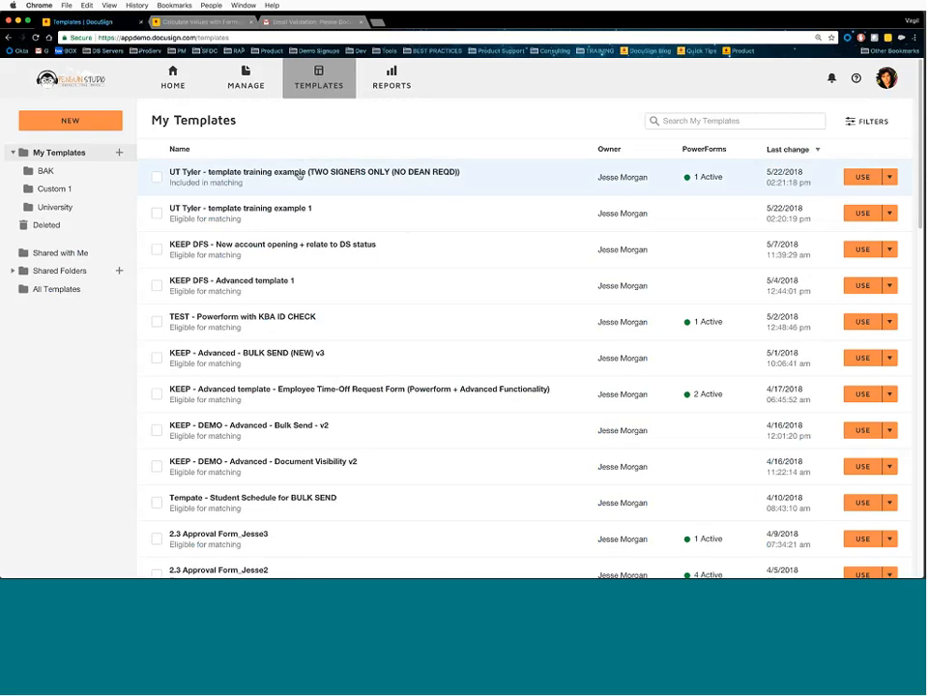
left_click(299, 175)
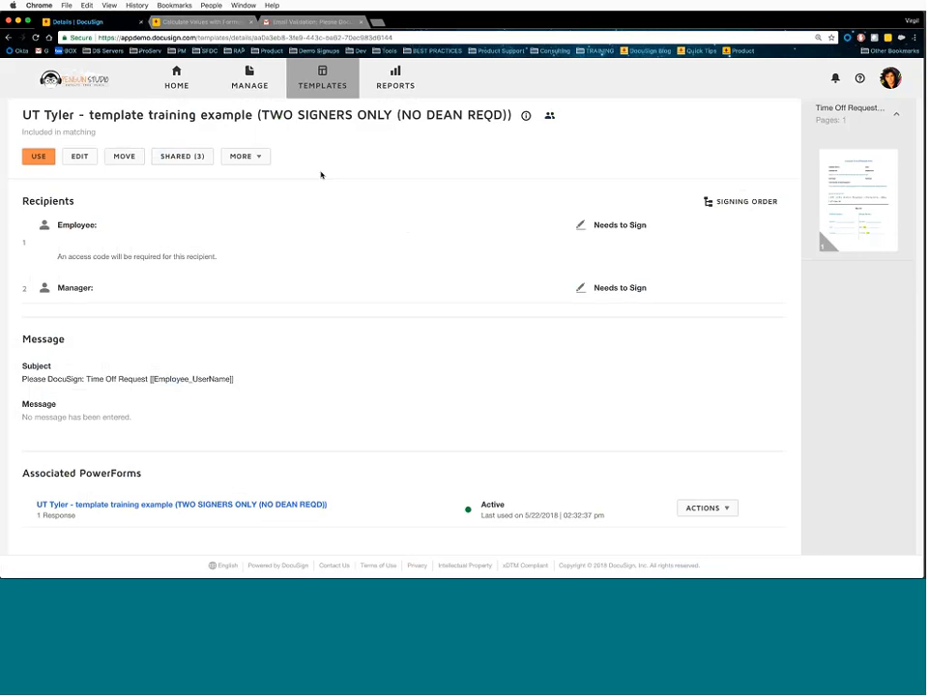
left_click(262, 161)
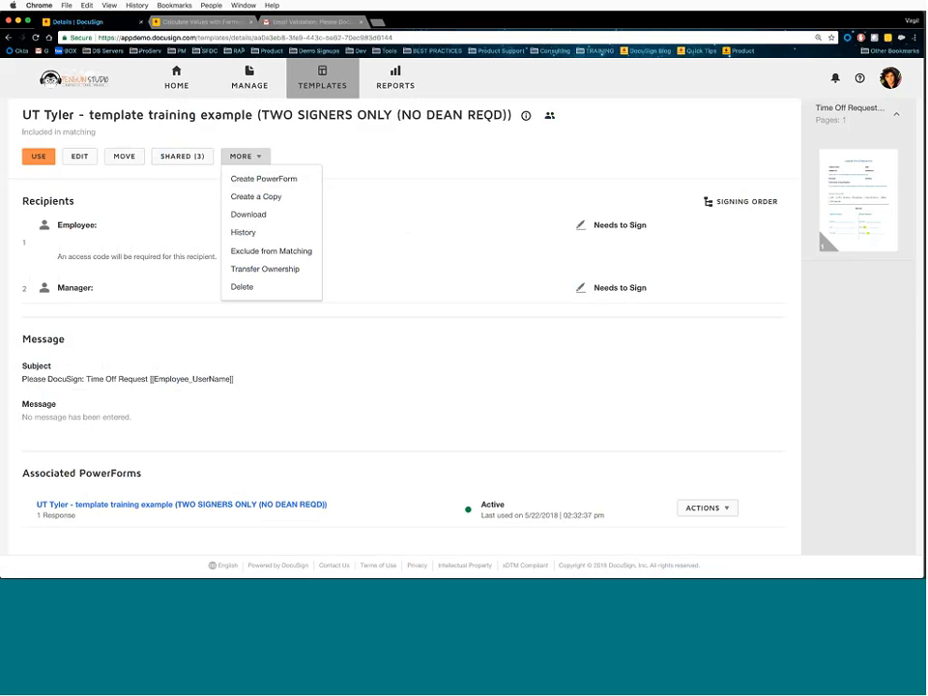
left_click(323, 81)
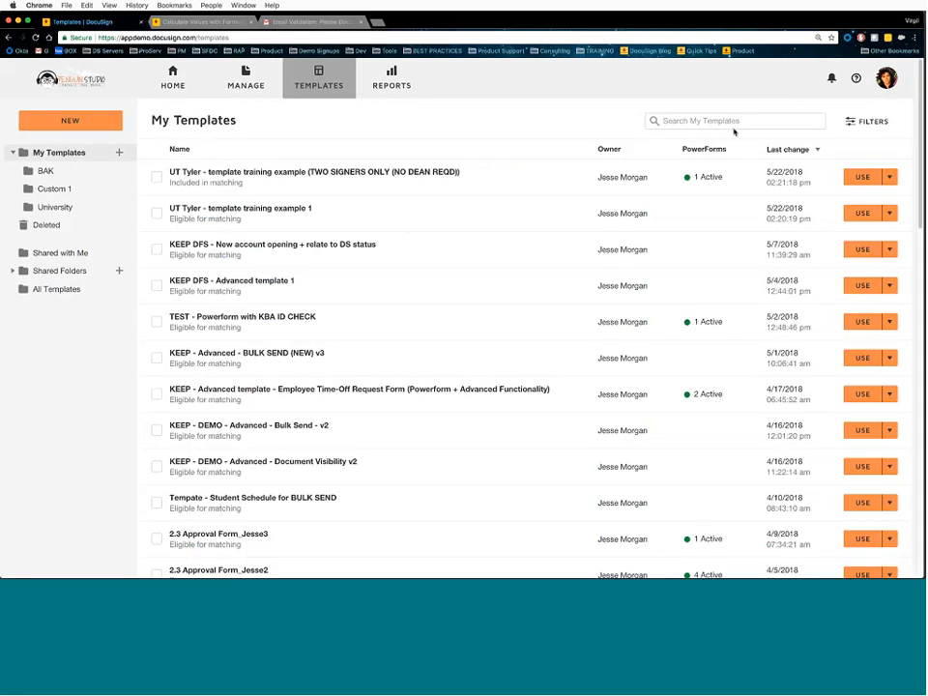
left_click(891, 178)
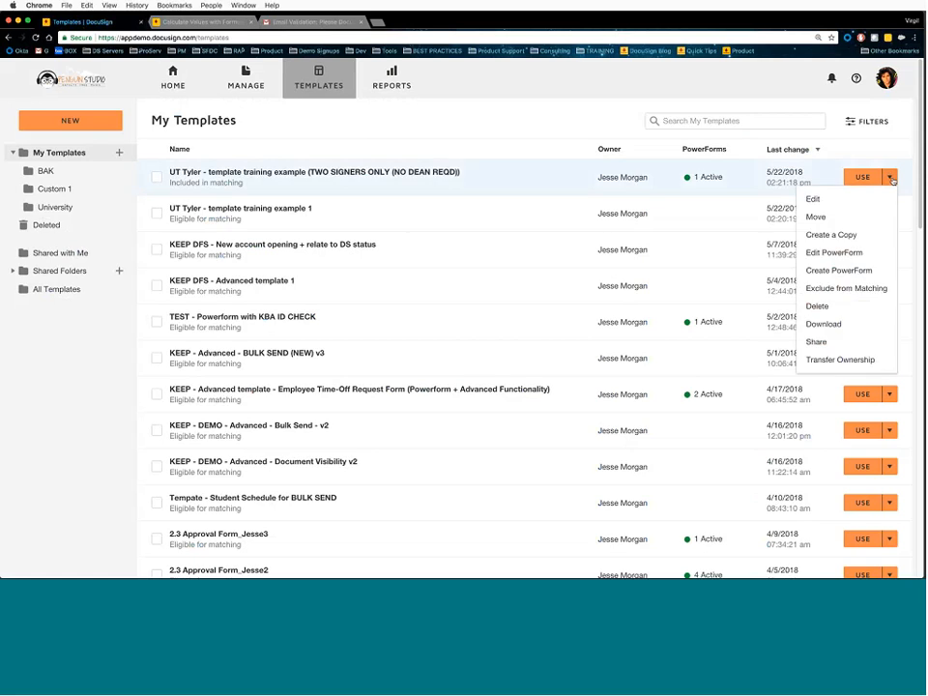
left_click(879, 268)
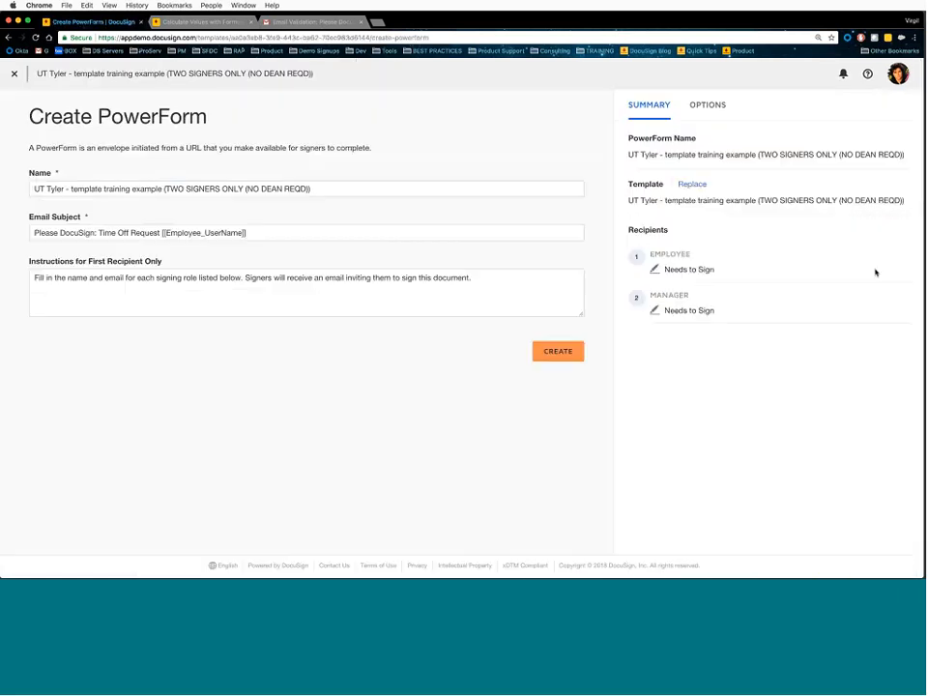